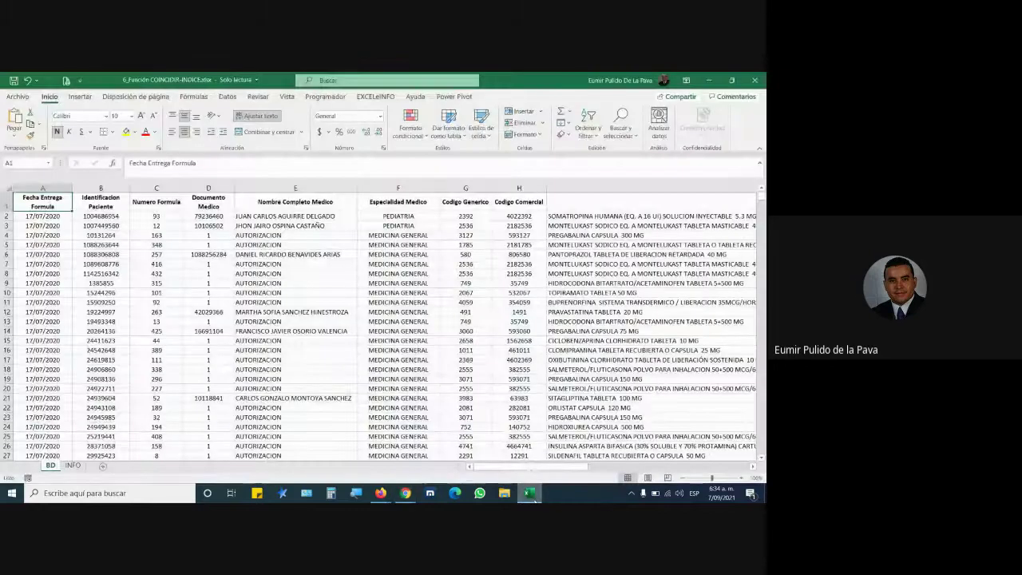
# Step: Bring the Excel workbook 6_Funcion COINCIDIR-INDICE.xlsx into the shared Meet view
pyautogui.click(529, 493)
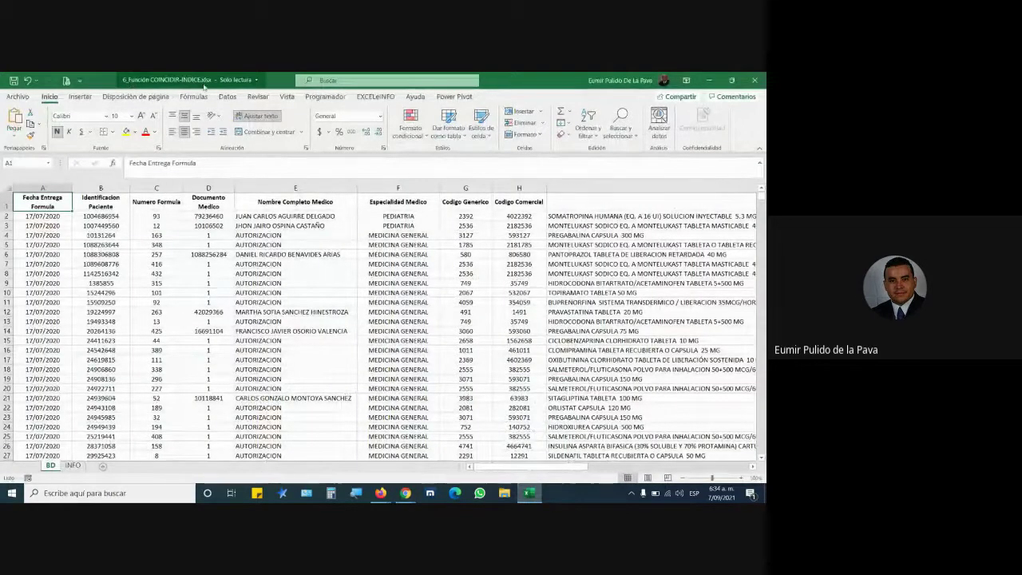
# Step: Flip between the INFO and BD sheets, scrolling across the BD data columns
pyautogui.click(72, 464)
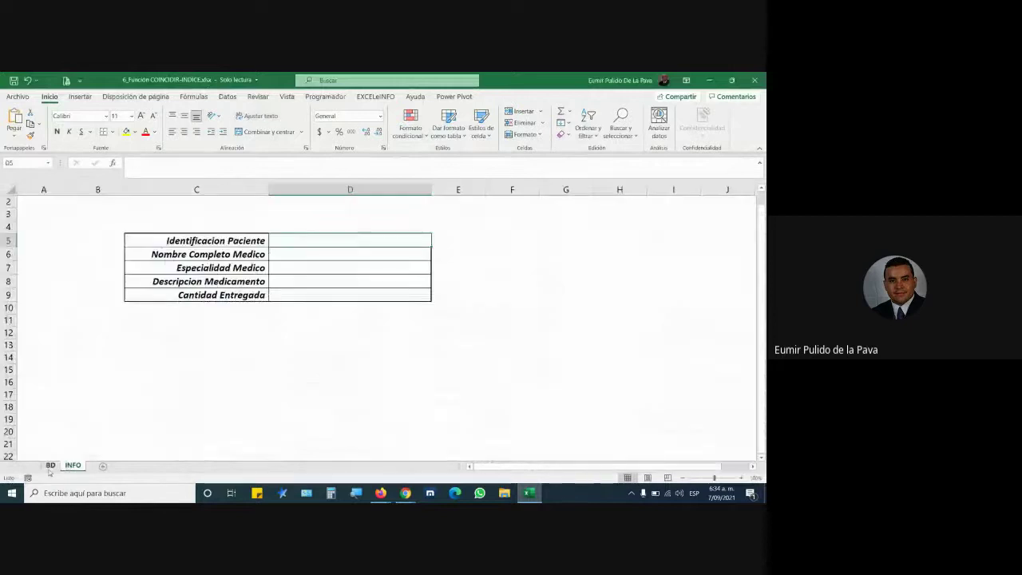
pyautogui.click(50, 466)
pyautogui.click(73, 464)
pyautogui.click(50, 465)
pyautogui.click(72, 465)
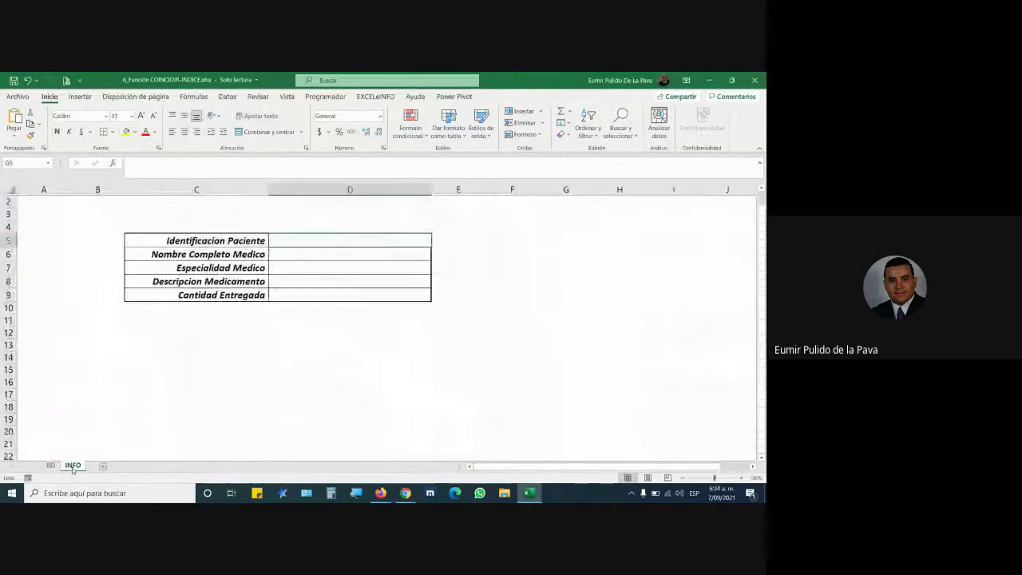
pyautogui.click(51, 465)
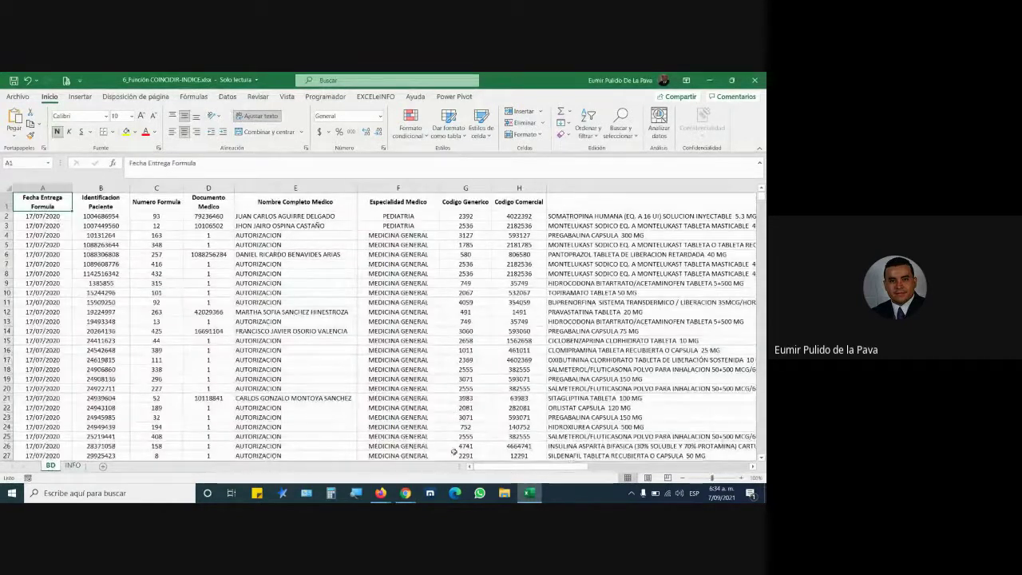
pyautogui.hscroll(5, 516, 469)
pyautogui.hscroll(-5, 516, 470)
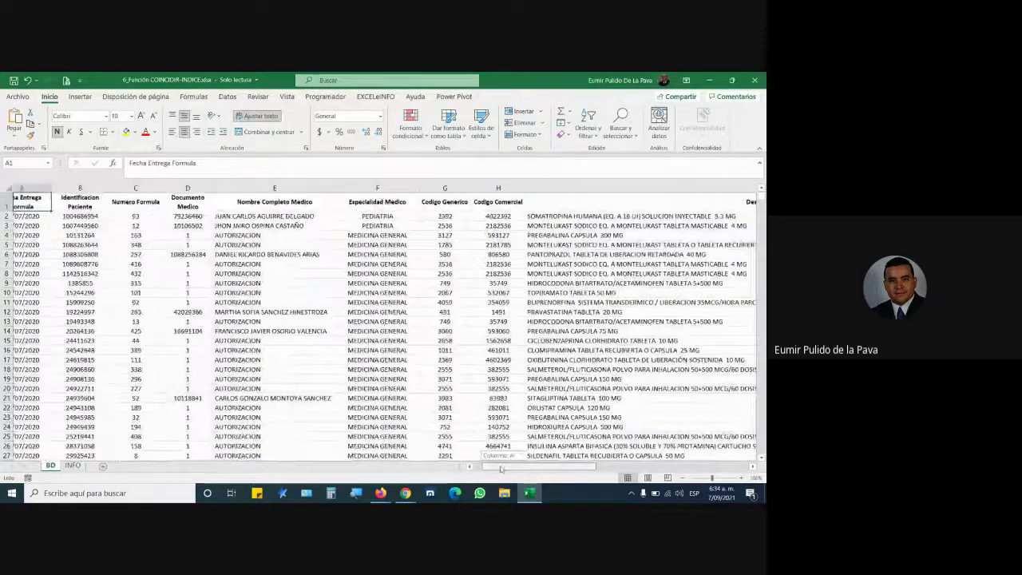
# Step: Match the INFO Identificacion Paciente row to BD column B, then select INFO result cells to row 8
pyautogui.click(72, 465)
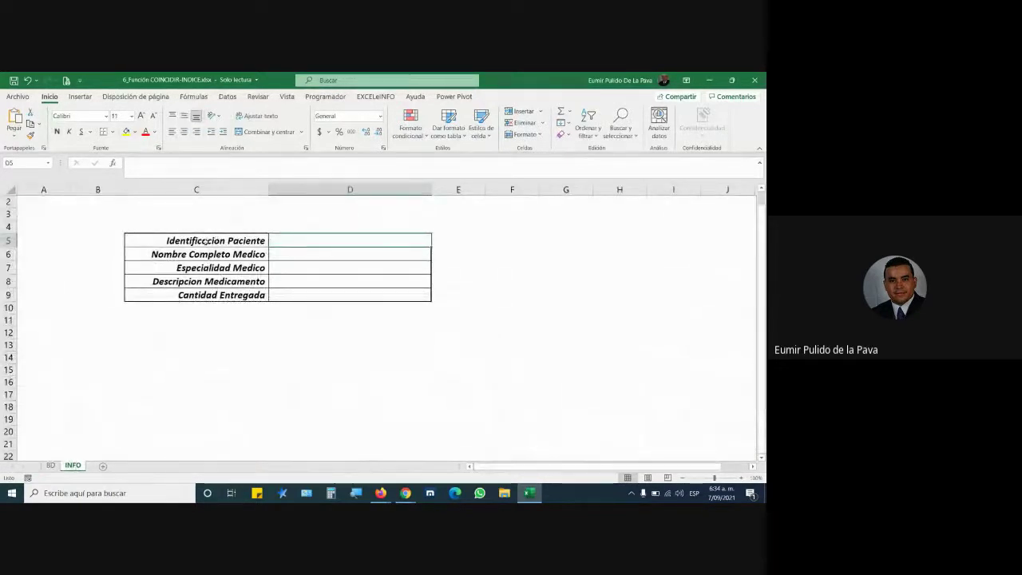
pyautogui.moveTo(206, 242); pyautogui.dragTo(357, 239)
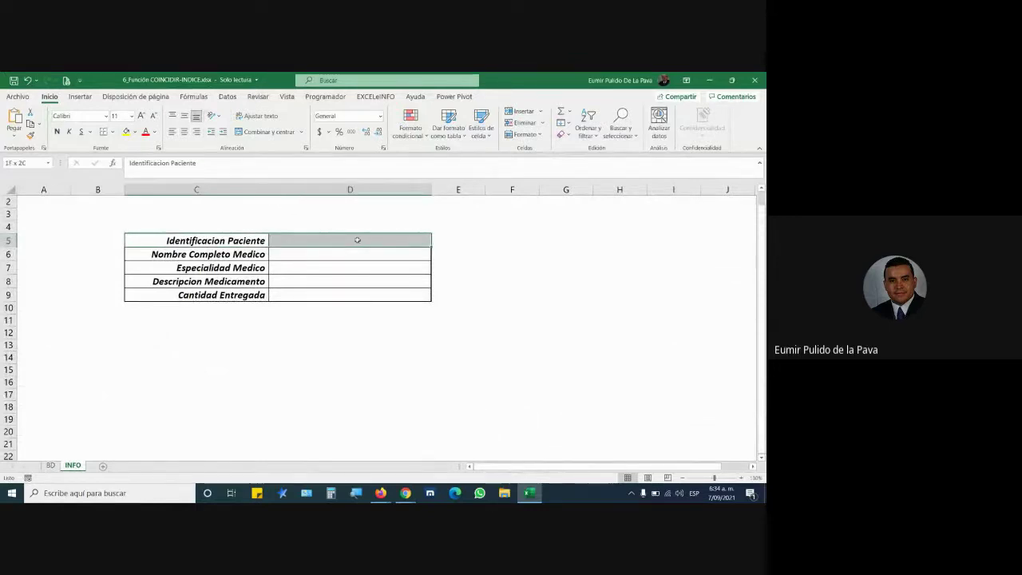
pyautogui.click(52, 466)
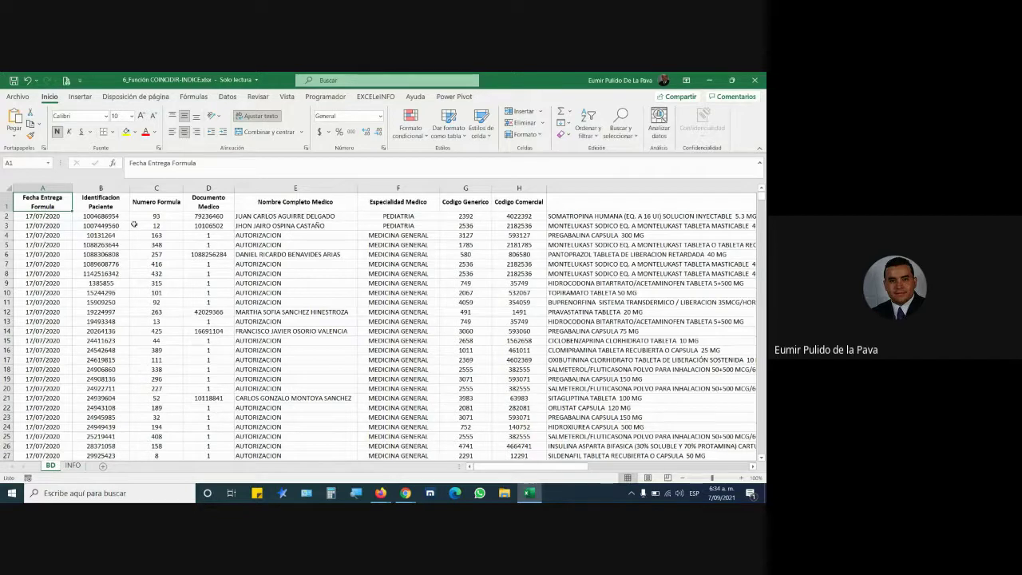
pyautogui.click(101, 187)
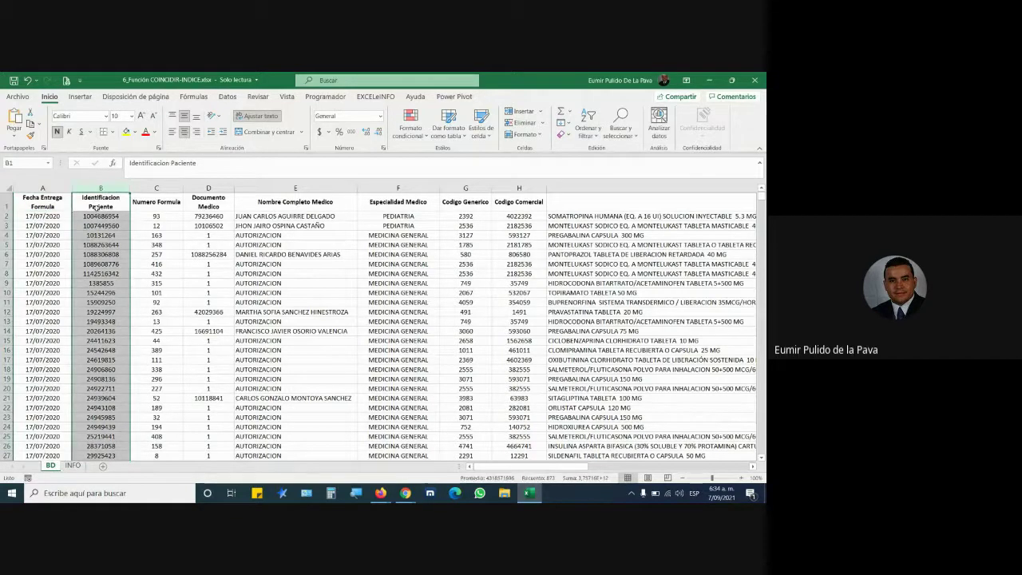
pyautogui.click(73, 466)
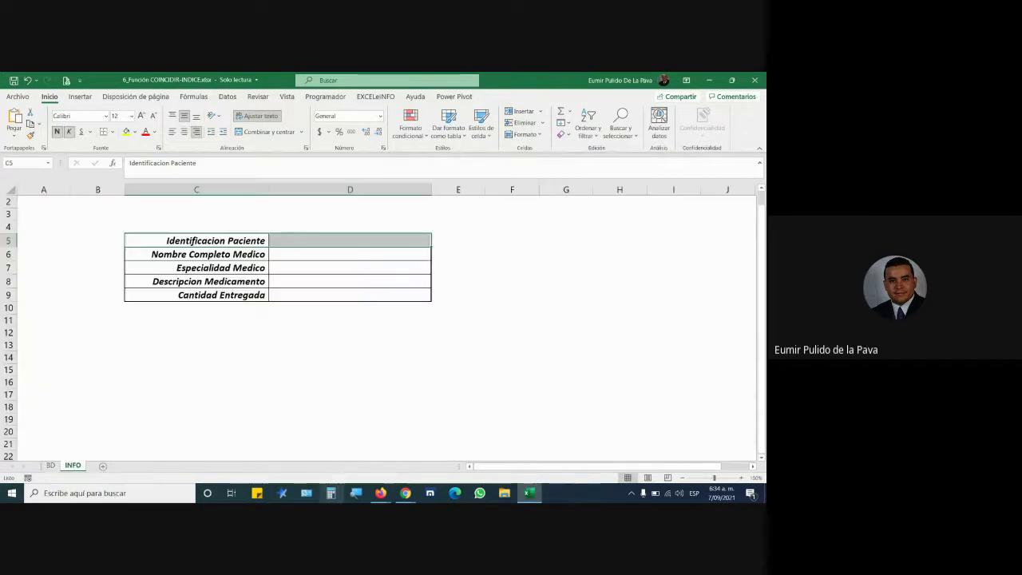
pyautogui.moveTo(288, 253); pyautogui.dragTo(285, 267)
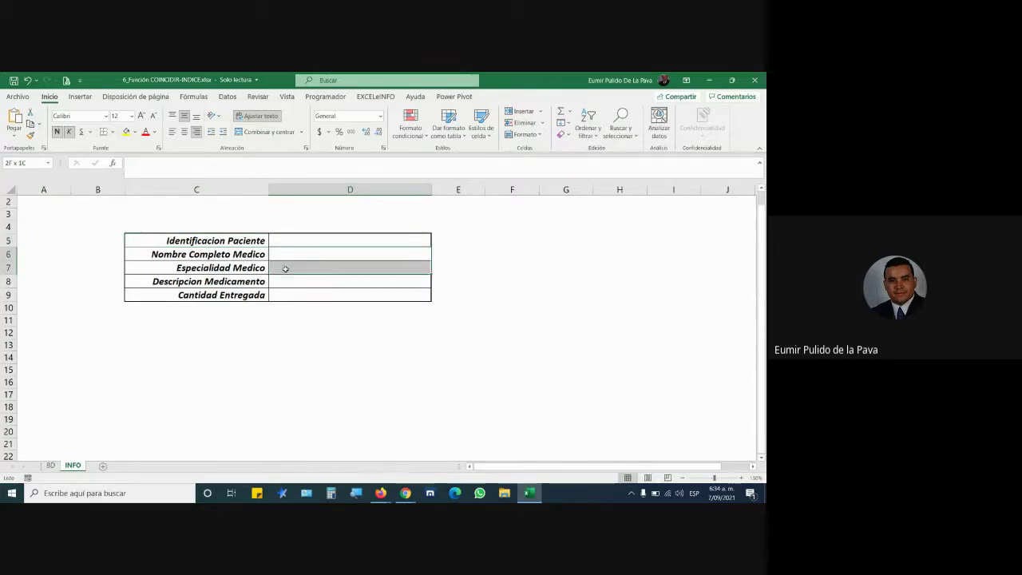
pyautogui.moveTo(285, 266); pyautogui.dragTo(283, 294)
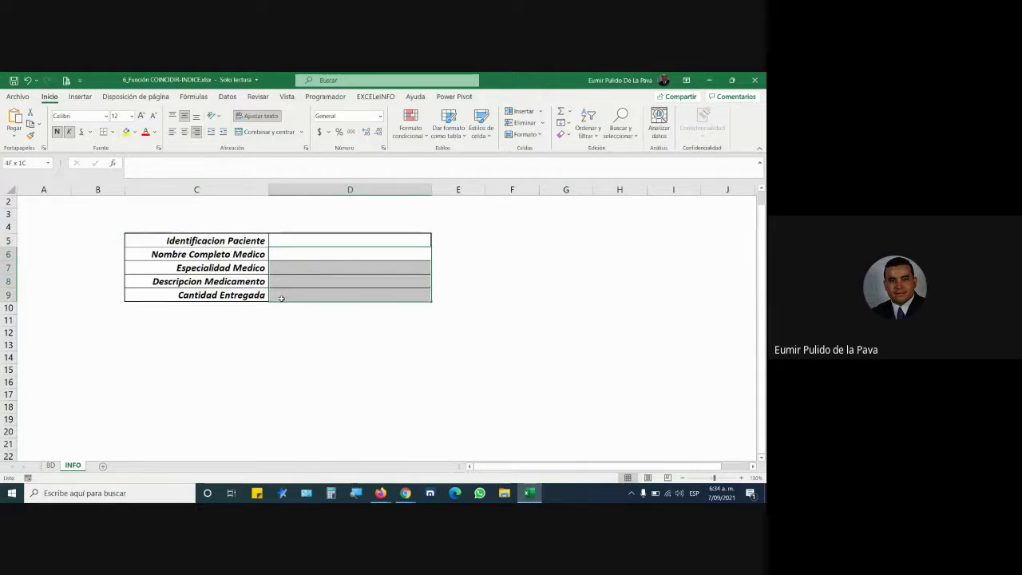
# Step: Admit the waiting participant to the Meet call and return to Excel
pyautogui.moveTo(406, 492)
pyautogui.click(351, 445)
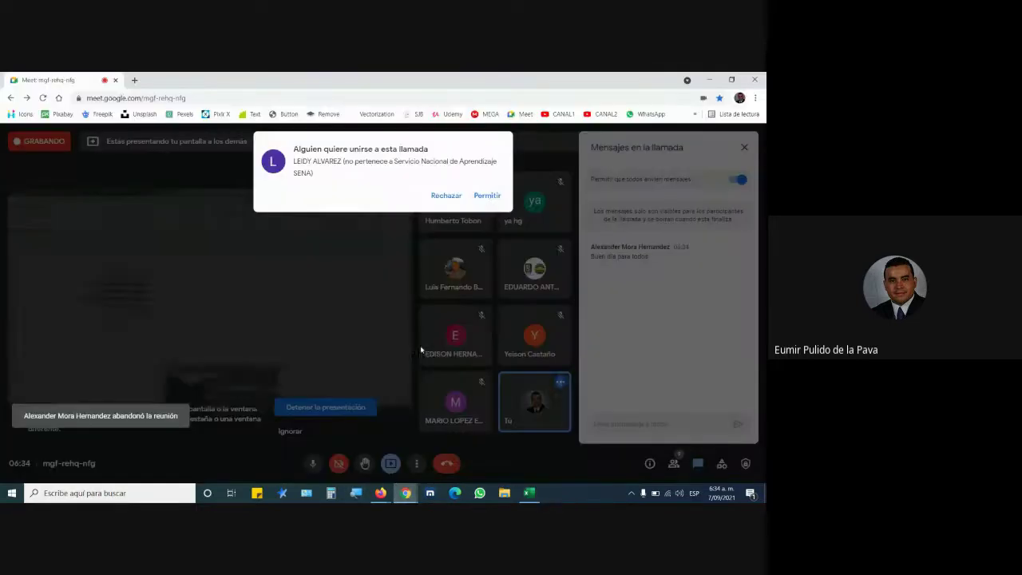
pyautogui.click(487, 196)
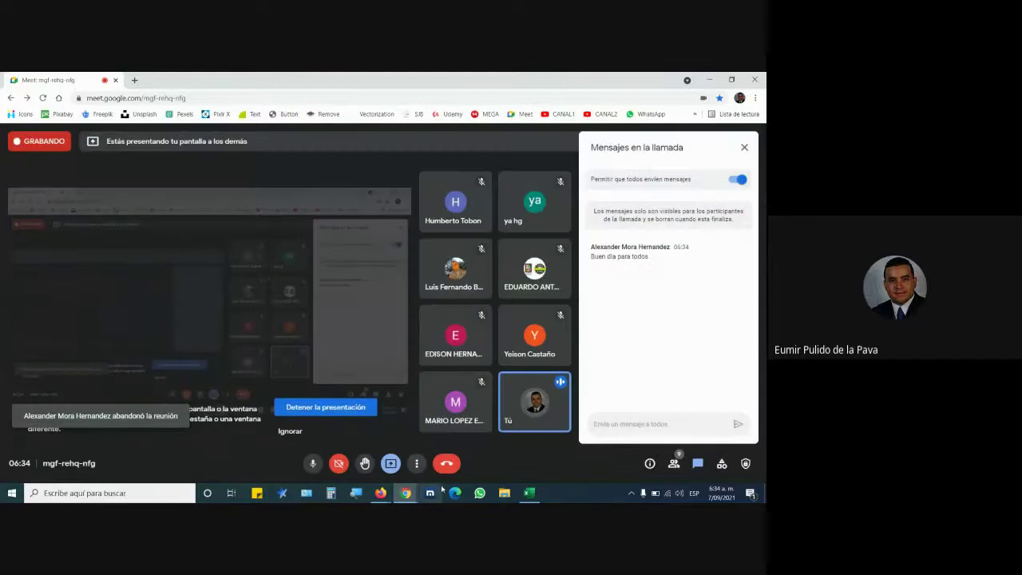
pyautogui.click(528, 492)
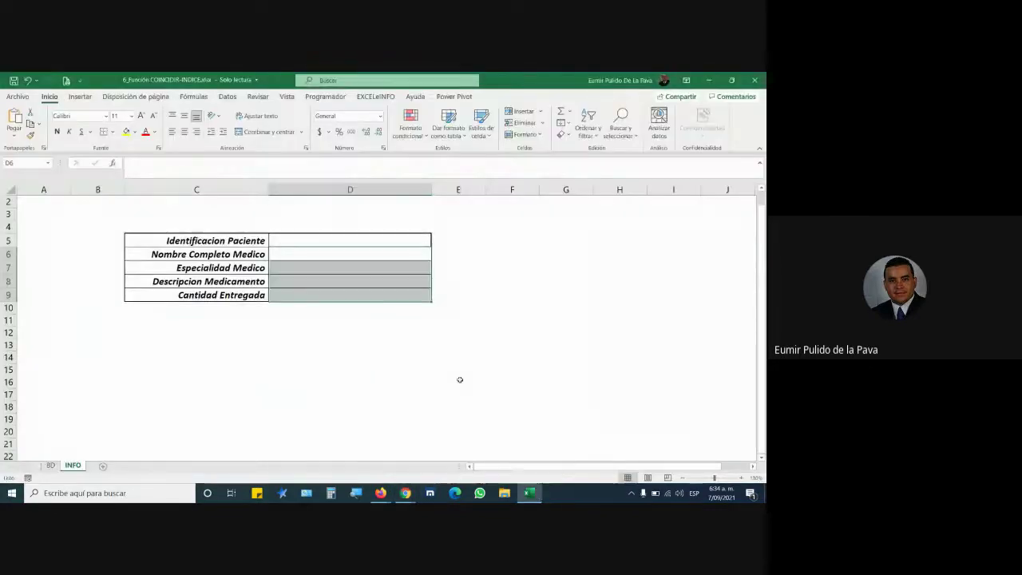
# Step: Select INFO result cells D6 through D9, then briefly check the Meet call
pyautogui.click(324, 255)
pyautogui.moveTo(324, 254); pyautogui.dragTo(371, 302)
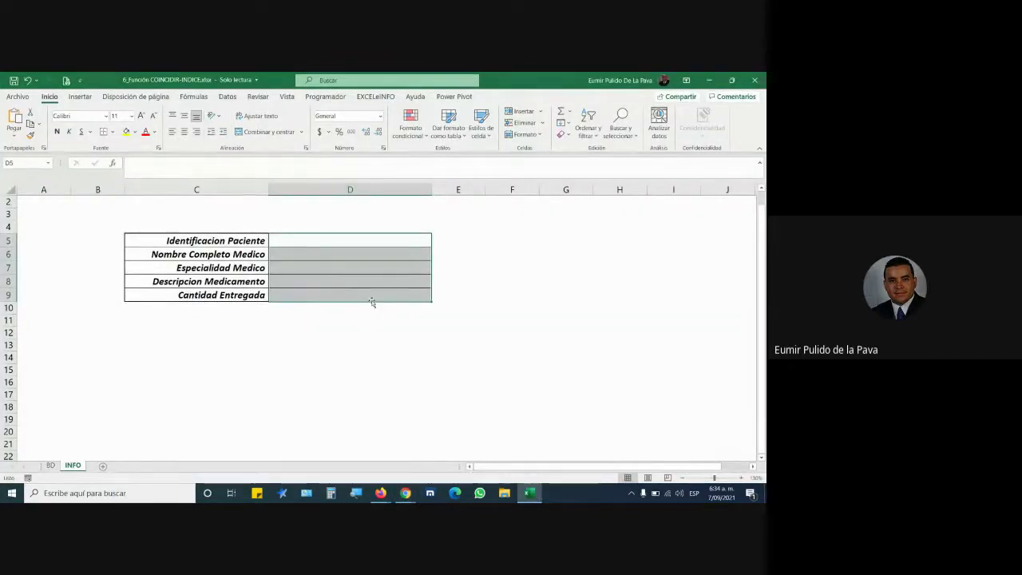
pyautogui.click(406, 493)
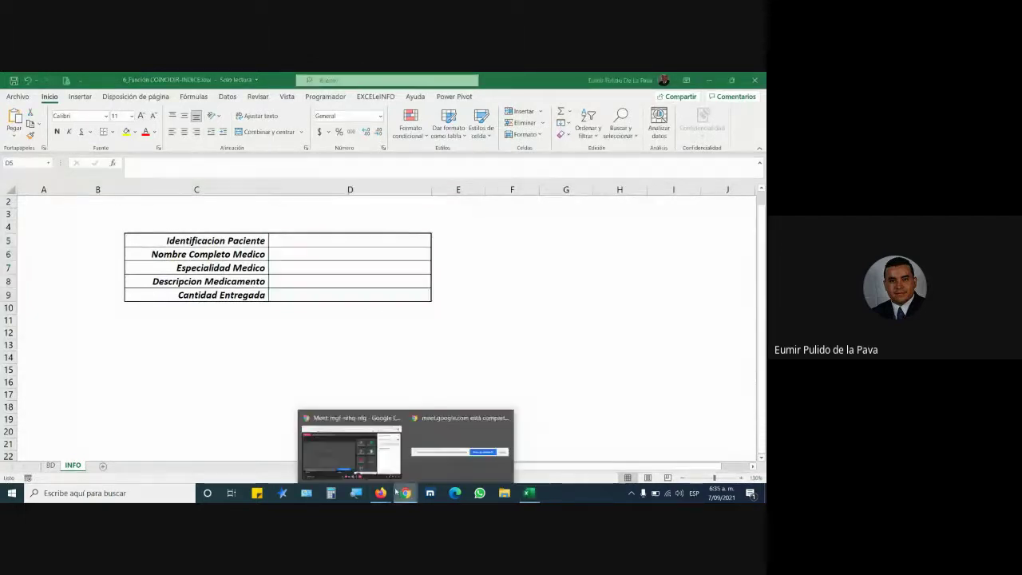
pyautogui.click(368, 458)
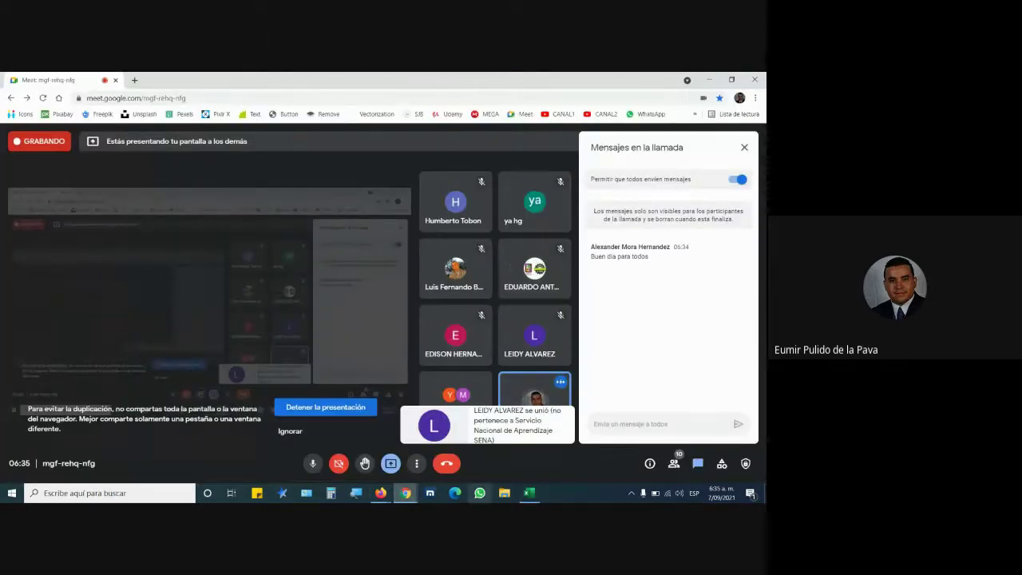
pyautogui.click(527, 492)
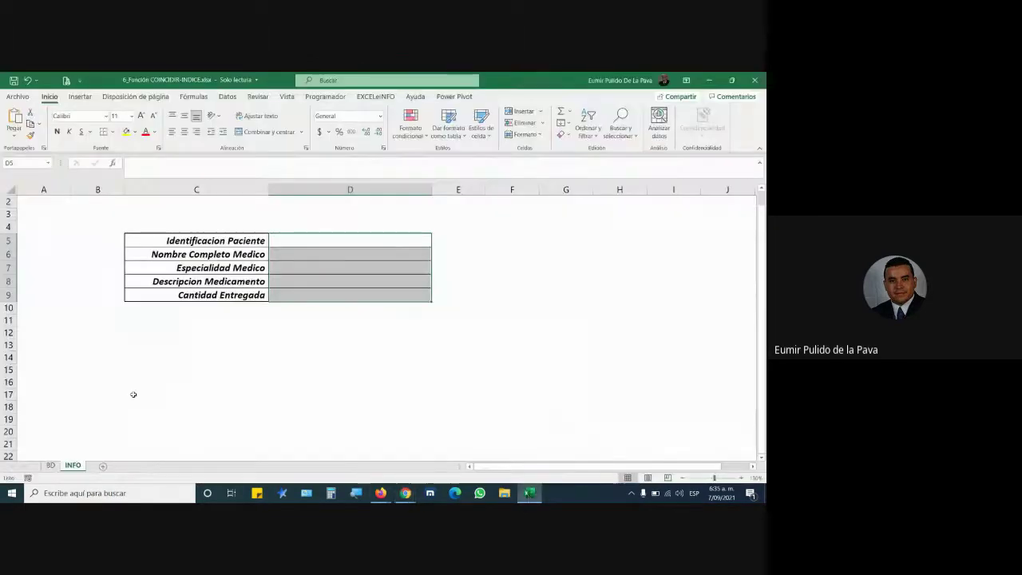
# Step: On the BD sheet, highlight columns A and B and the A1:B1 header cells
pyautogui.click(51, 465)
pyautogui.click(39, 204)
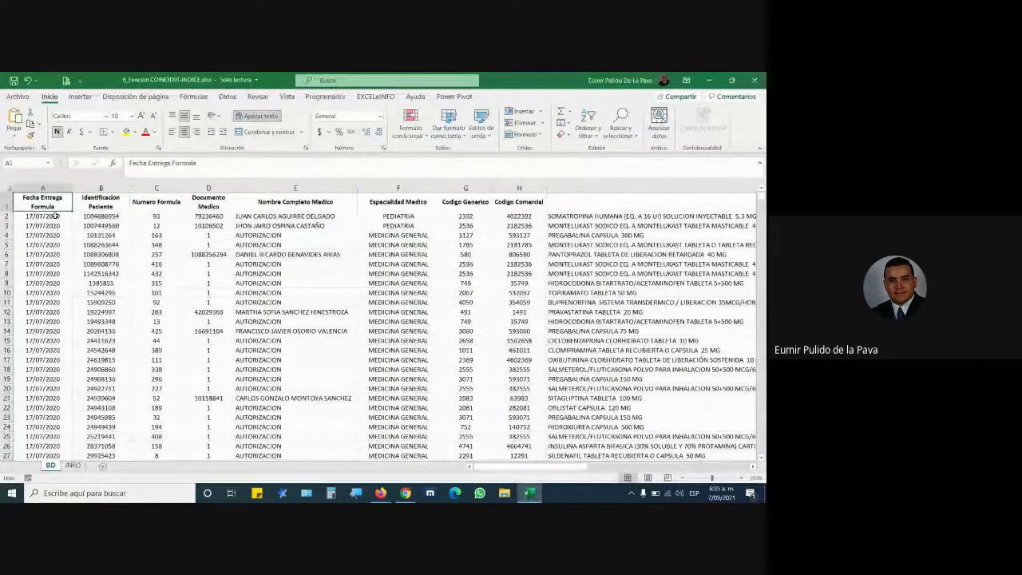
pyautogui.click(101, 188)
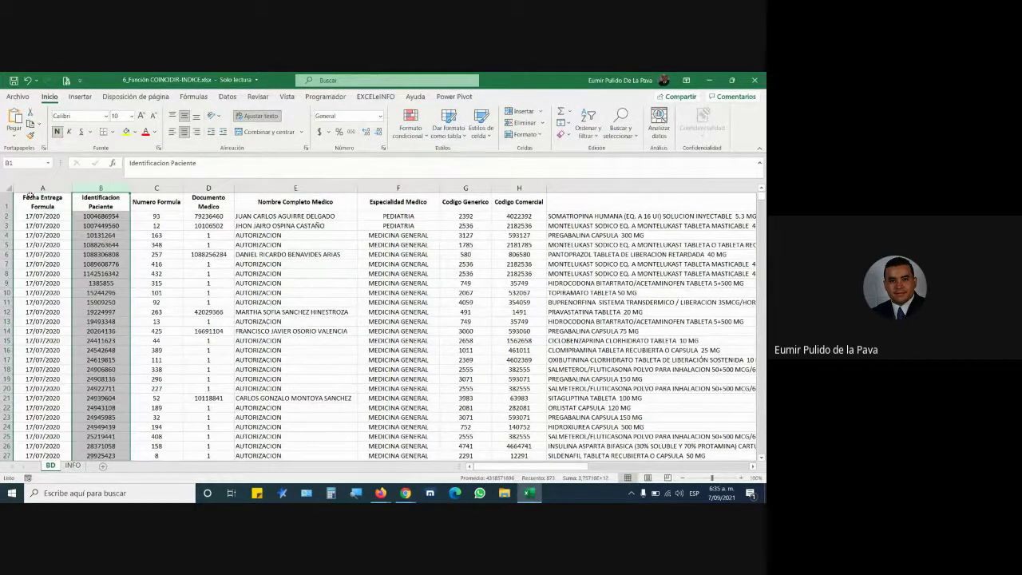
pyautogui.click(42, 188)
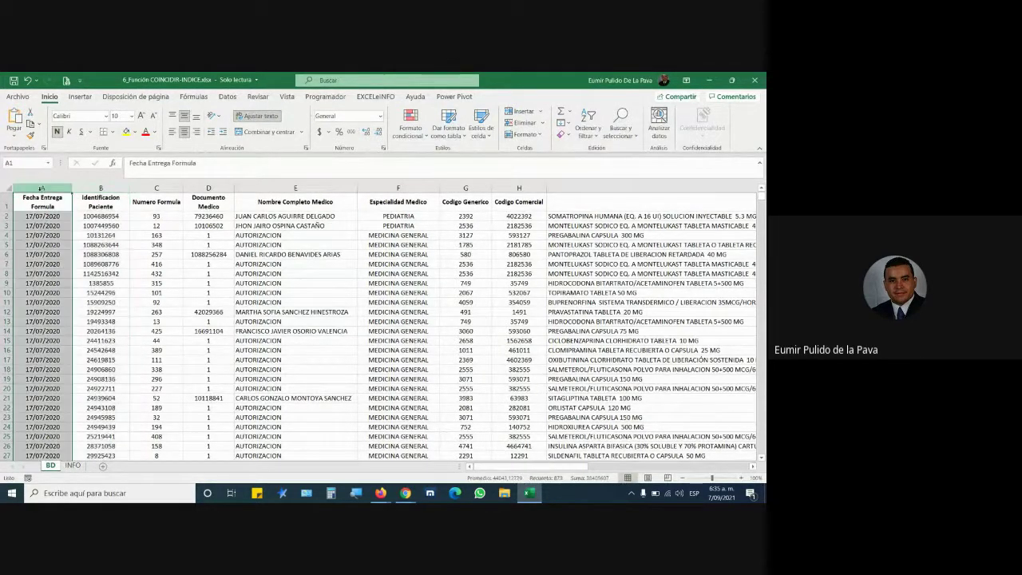
pyautogui.click(90, 187)
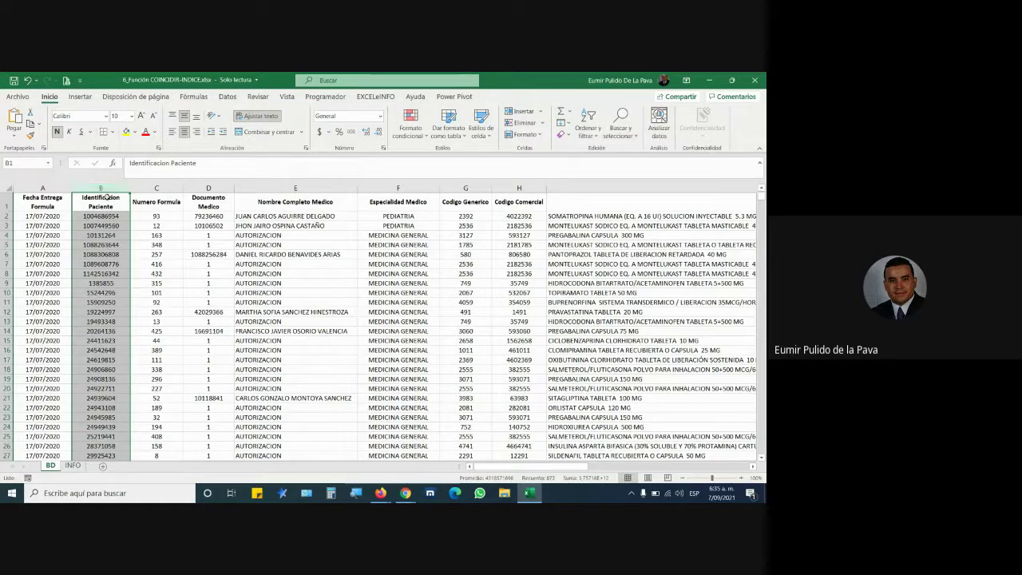
pyautogui.moveTo(40, 202); pyautogui.dragTo(103, 200)
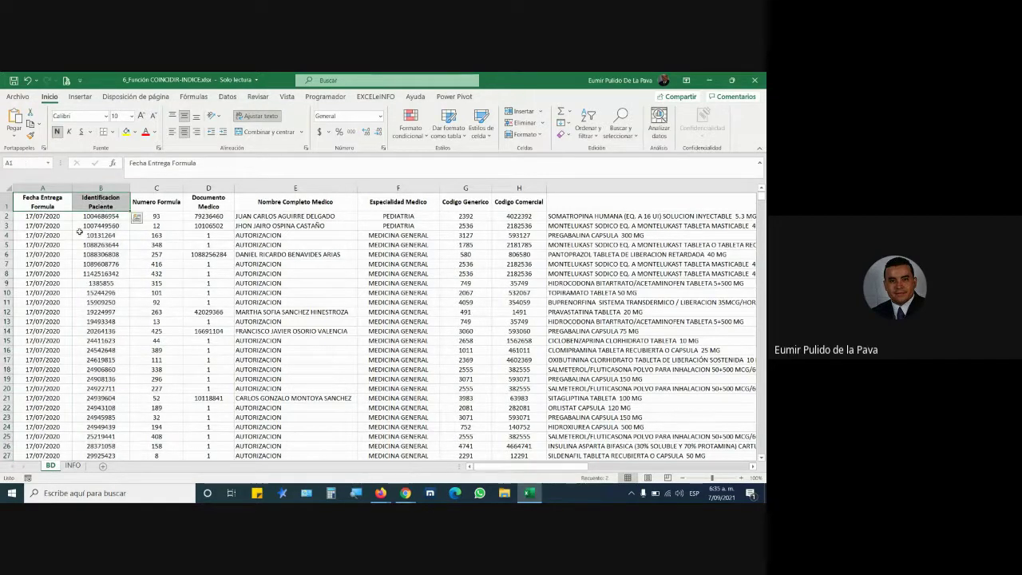
pyautogui.click(99, 188)
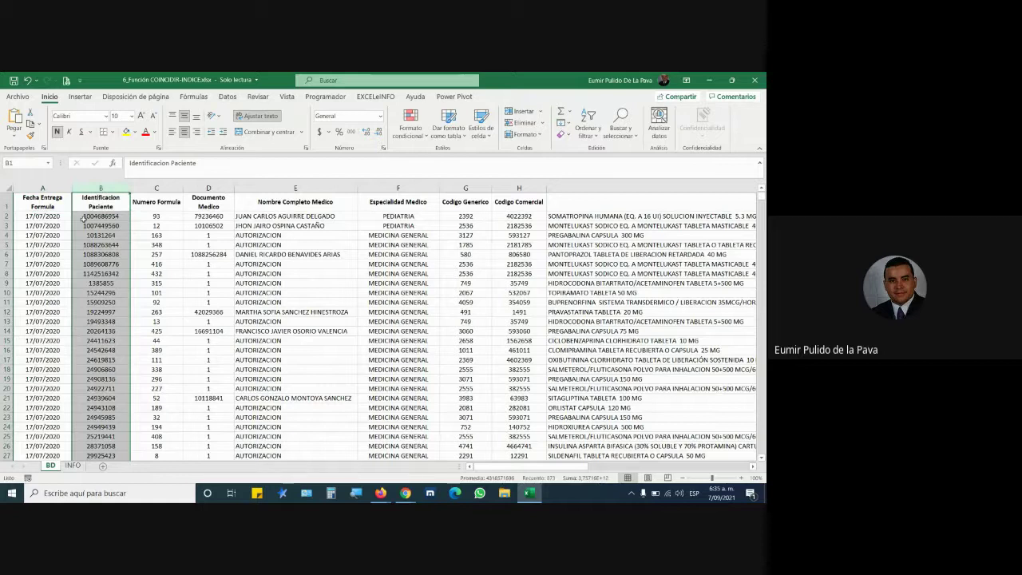
# Step: Select the data table block, scroll through it, then reselect columns A and B
pyautogui.moveTo(50, 202)
pyautogui.mouseDown()
pyautogui.moveTo(380, 229)
pyautogui.moveTo(551, 398)
pyautogui.mouseUp()
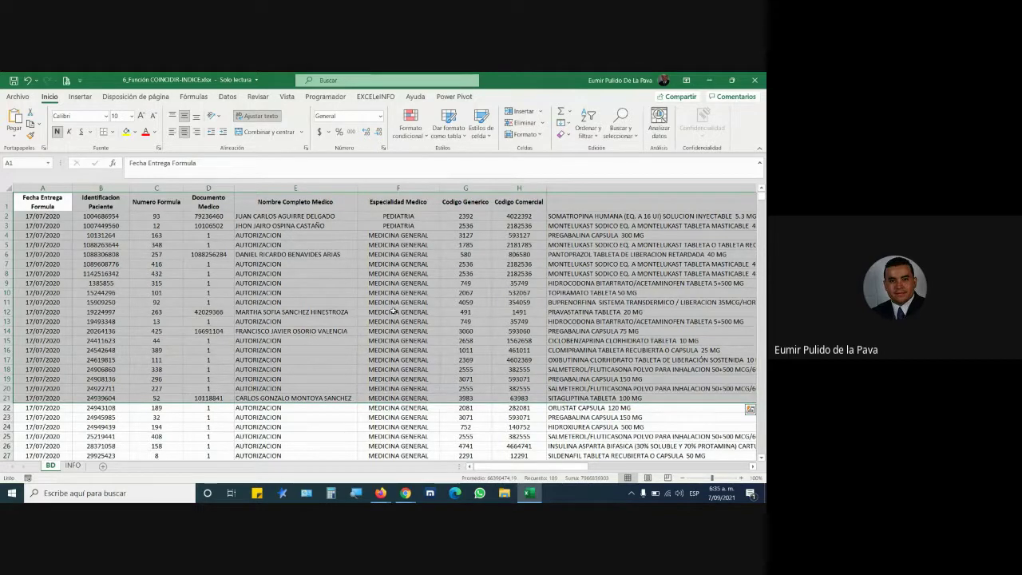
pyautogui.scroll(-1, 364, 302)
pyautogui.scroll(-1, 364, 302)
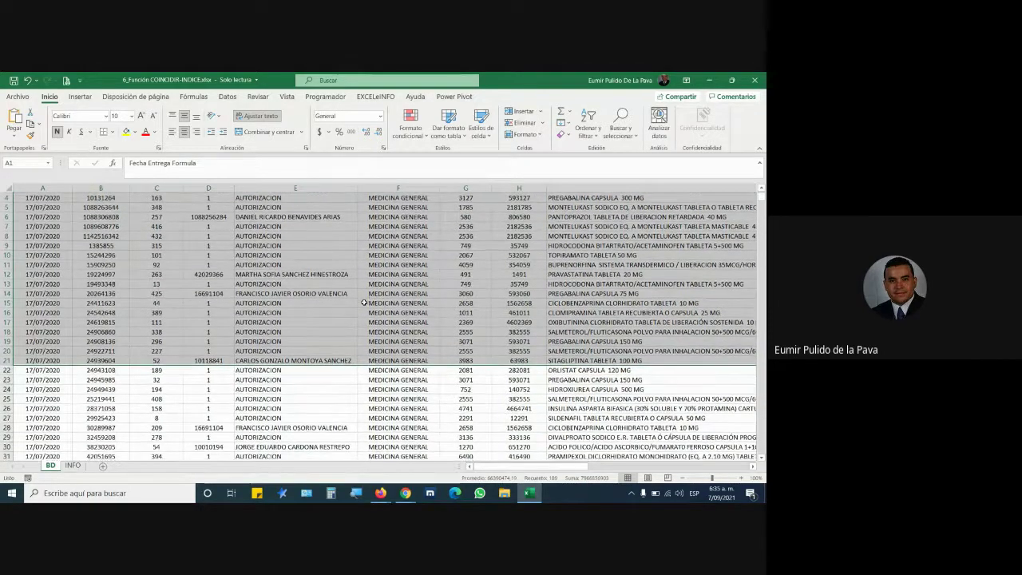
pyautogui.scroll(1, 364, 303)
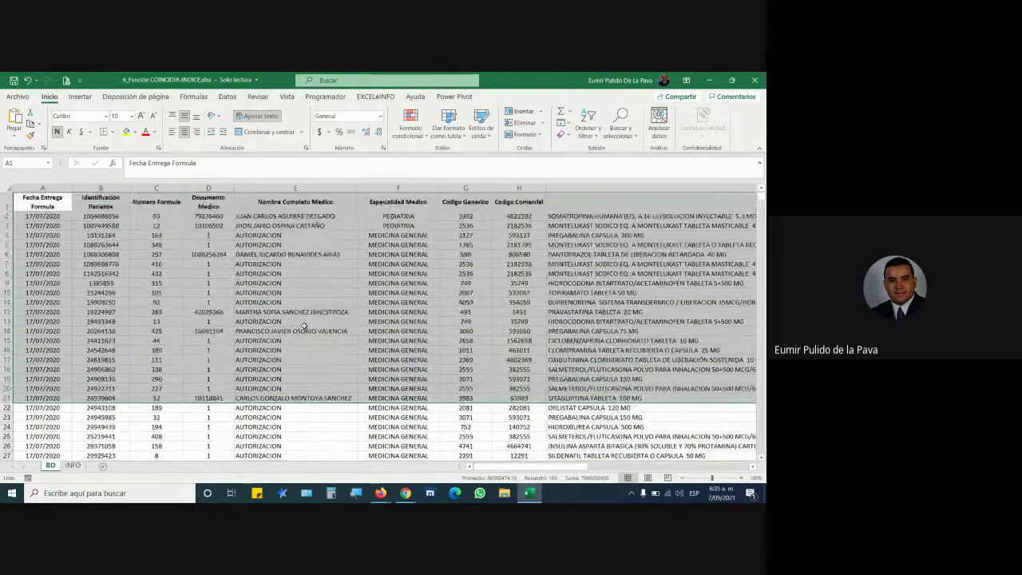
pyautogui.click(209, 293)
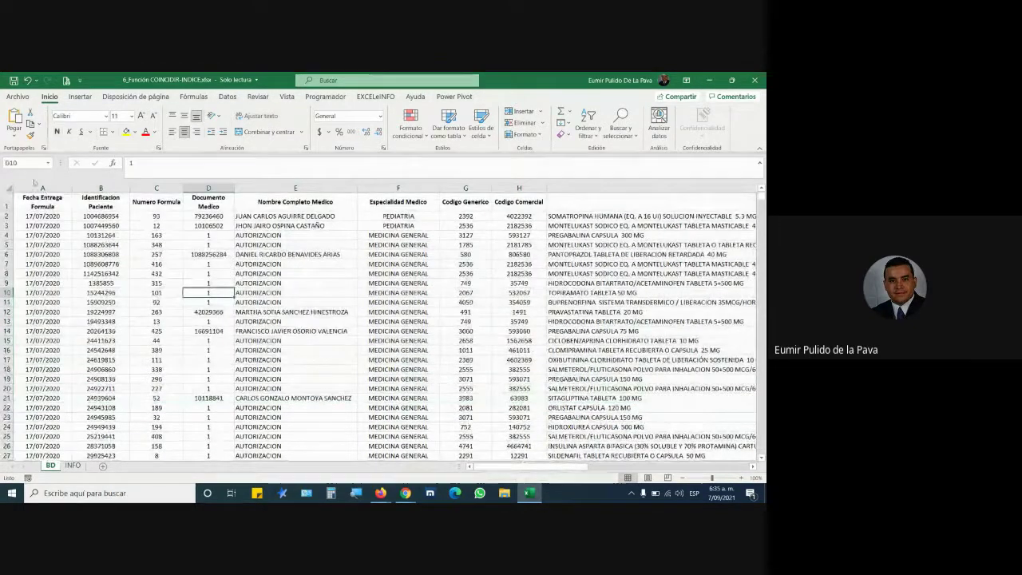
pyautogui.click(67, 187)
pyautogui.click(100, 188)
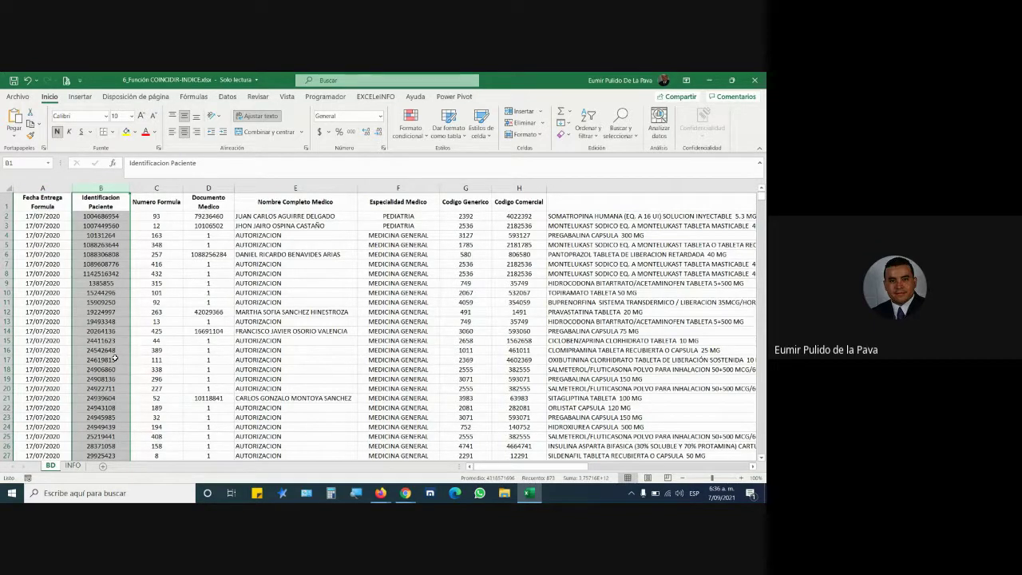
pyautogui.scroll(-4, 115, 359)
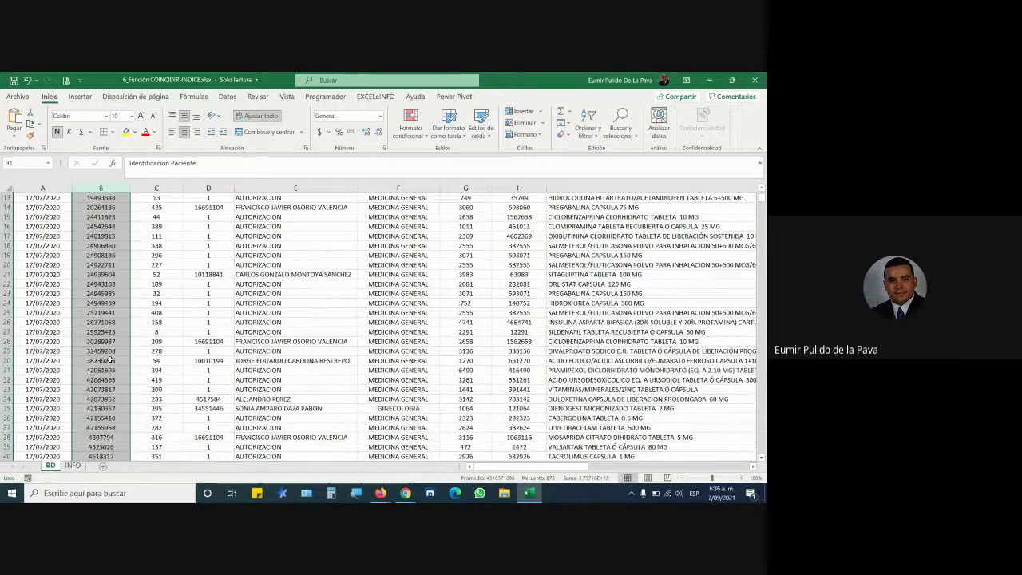
pyautogui.scroll(-3, 110, 360)
pyautogui.click(110, 360)
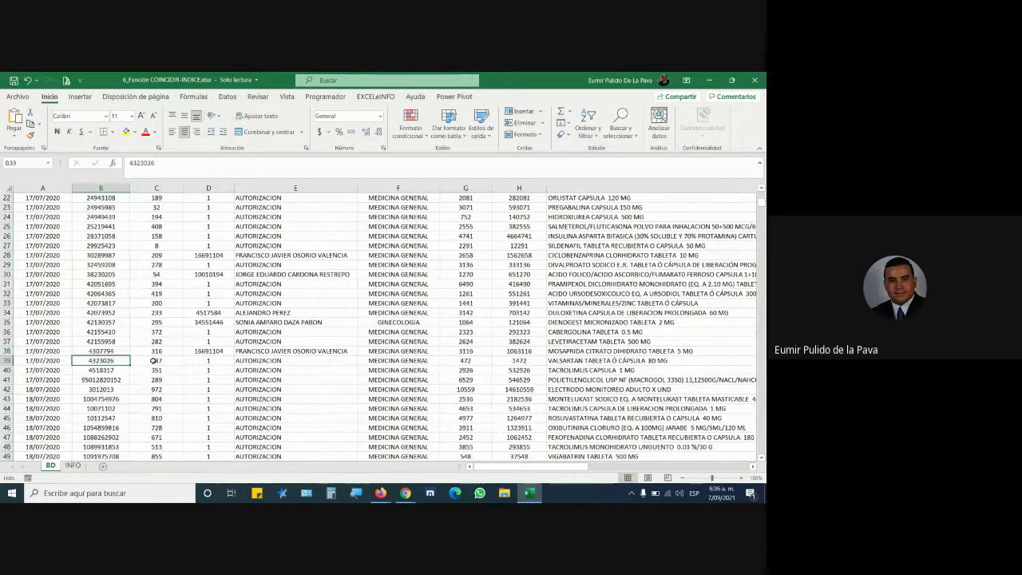
pyautogui.hotkey('ctrl', 'Down')
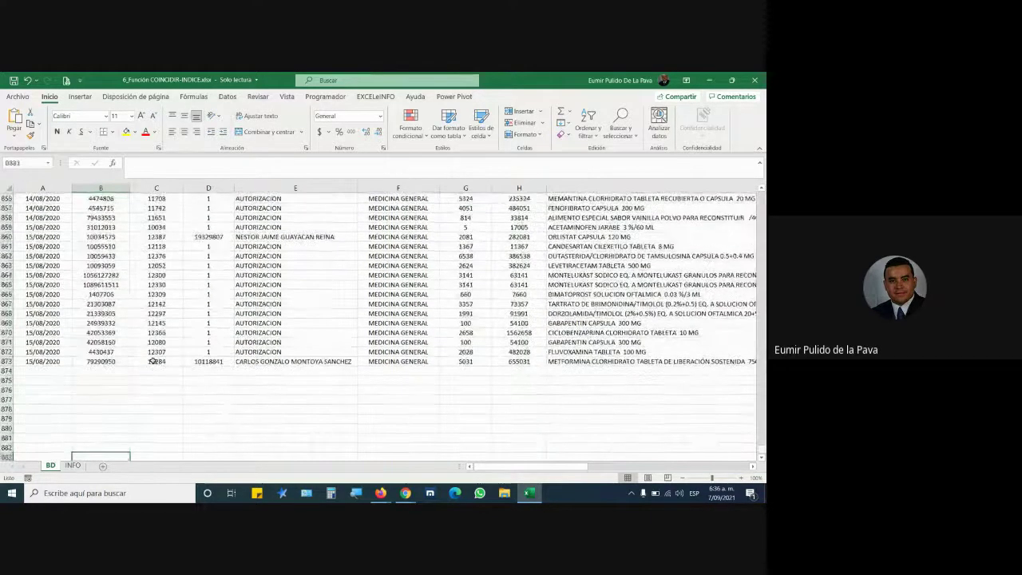
pyautogui.press('Down')
pyautogui.press('Down')
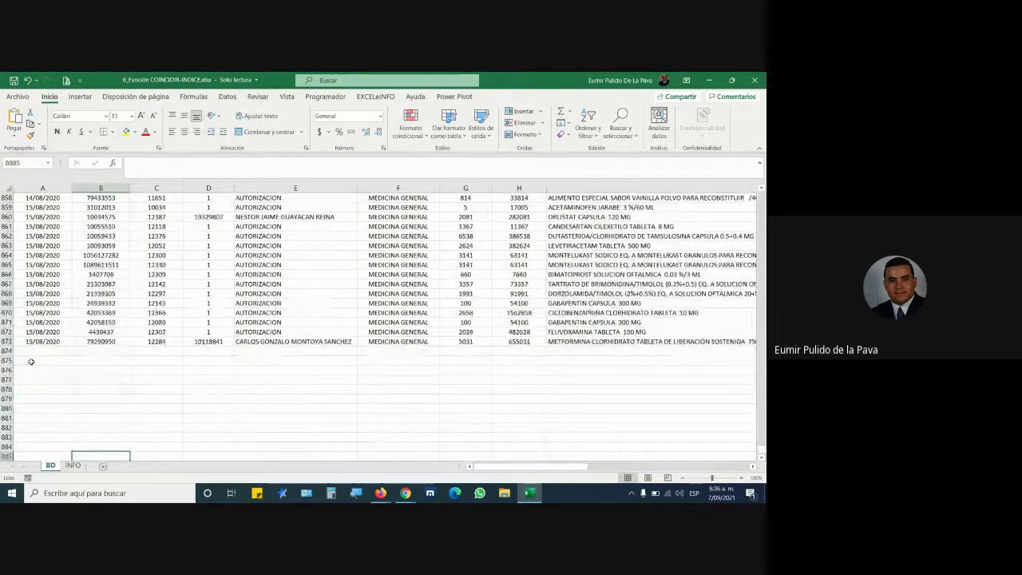
pyautogui.moveTo(49, 361); pyautogui.dragTo(685, 455)
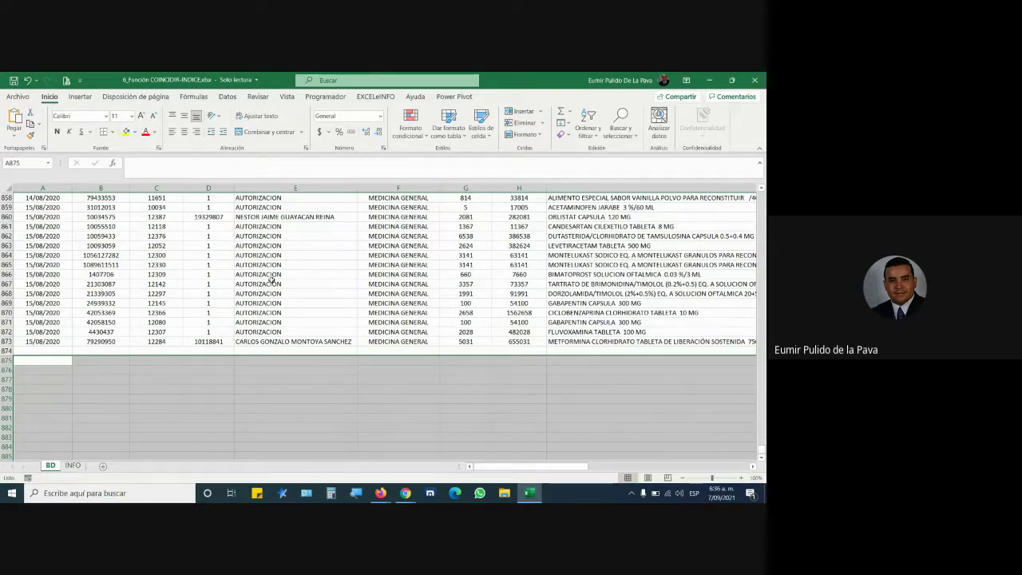
pyautogui.click(73, 369)
pyautogui.moveTo(46, 360); pyautogui.dragTo(253, 454)
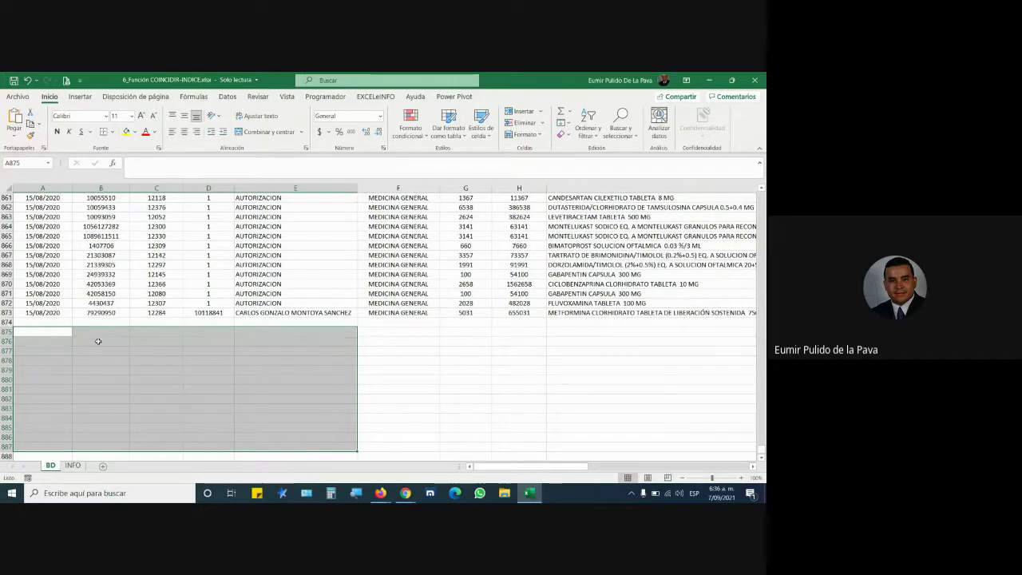
pyautogui.moveTo(98, 341)
pyautogui.mouseDown()
pyautogui.moveTo(209, 423)
pyautogui.moveTo(260, 429)
pyautogui.mouseUp()
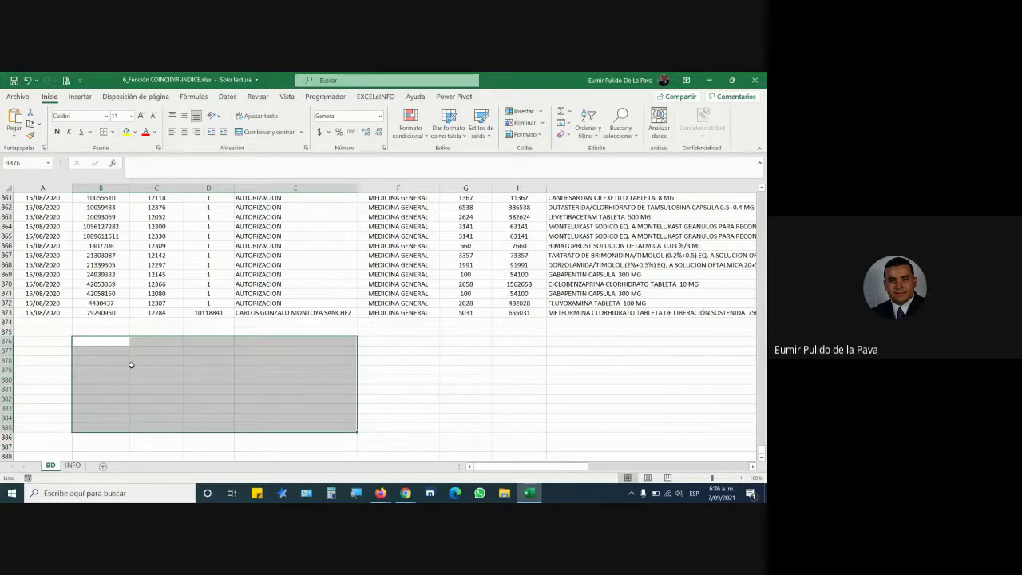
pyautogui.hotkey('ctrl', 'Up')
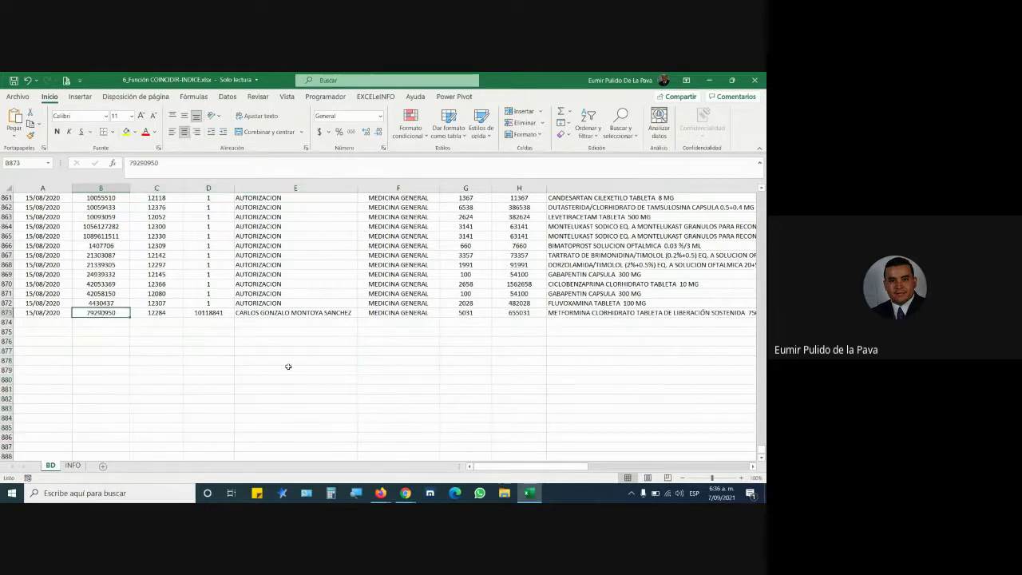
pyautogui.hotkey('ctrl', 'Up')
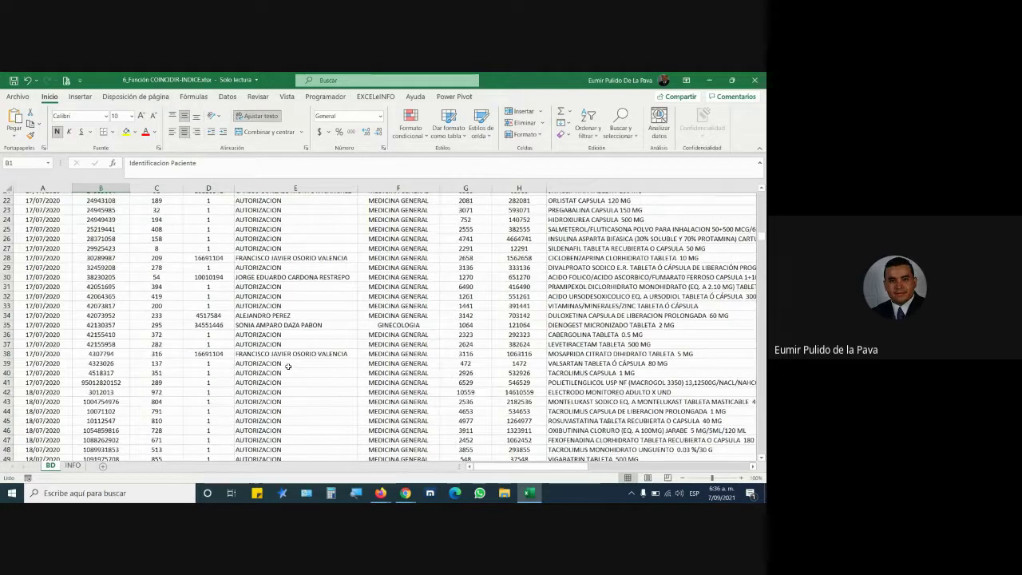
pyautogui.scroll(7, 288, 367)
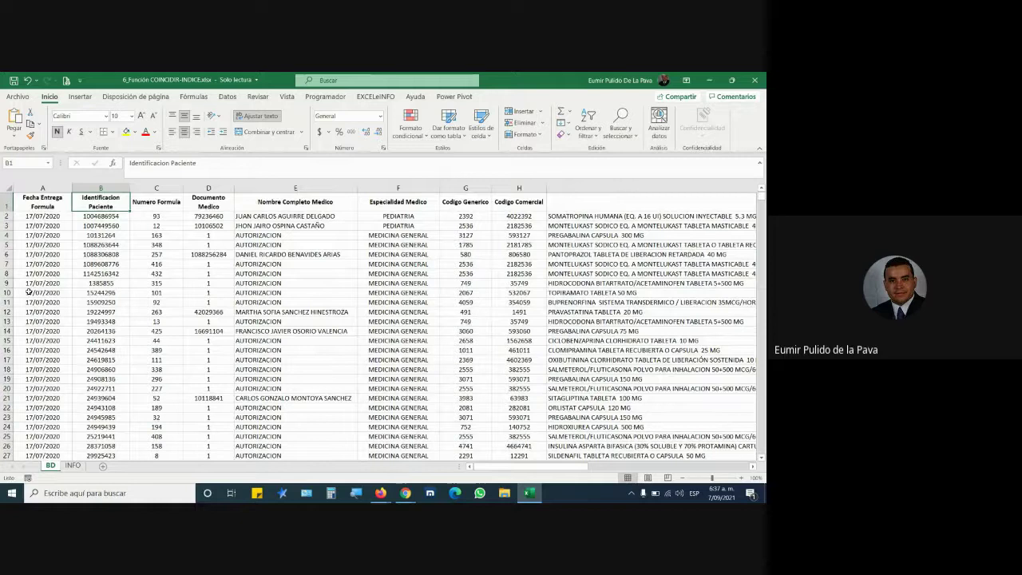
pyautogui.click(72, 464)
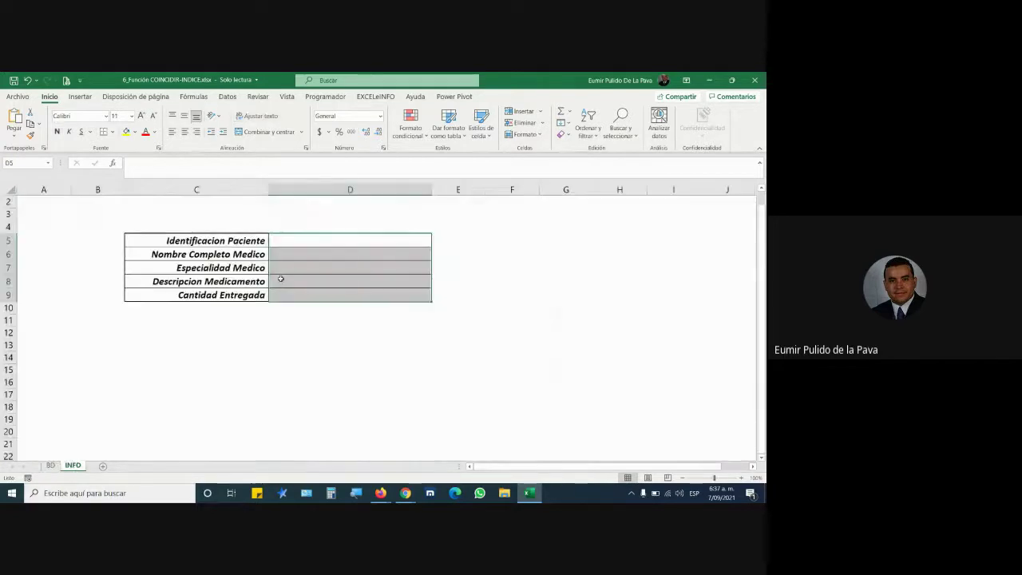
pyautogui.click(286, 246)
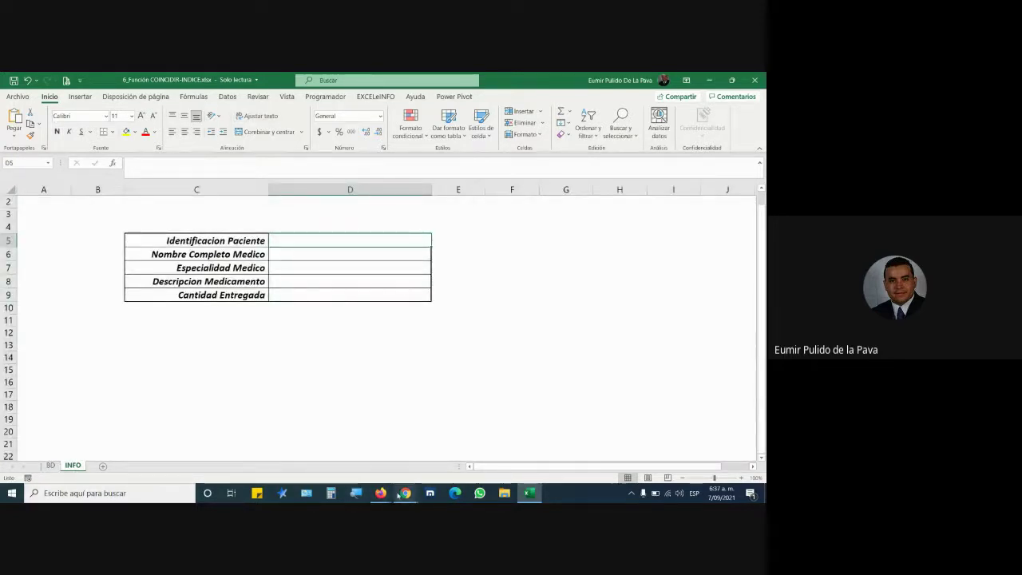
pyautogui.moveTo(405, 492)
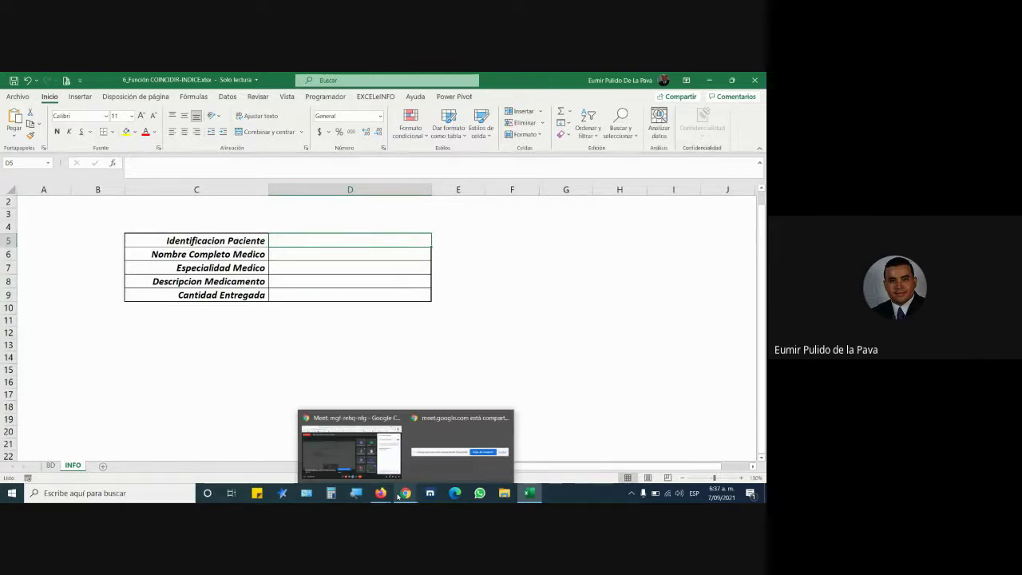
pyautogui.click(50, 465)
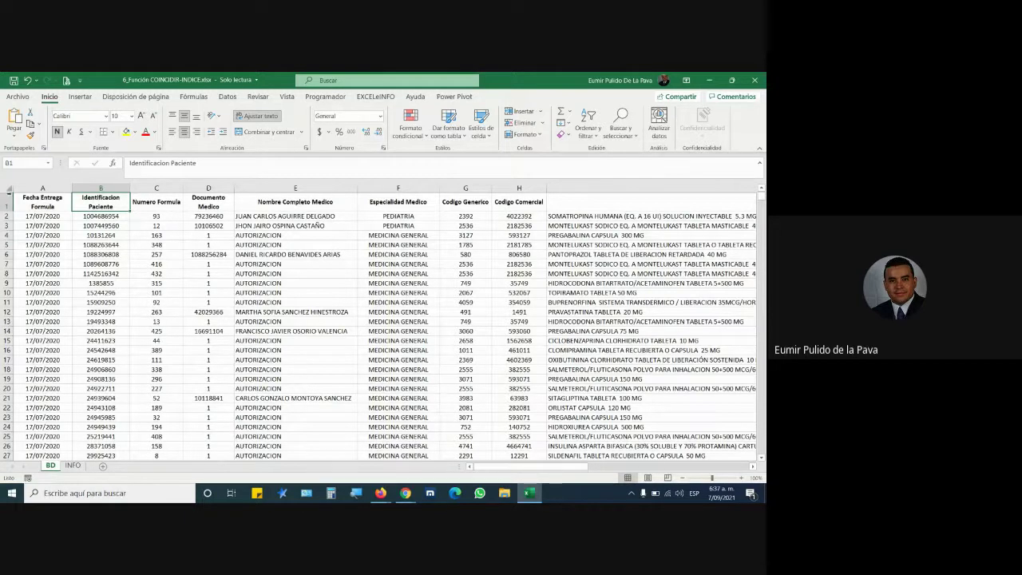
pyautogui.press('Left')
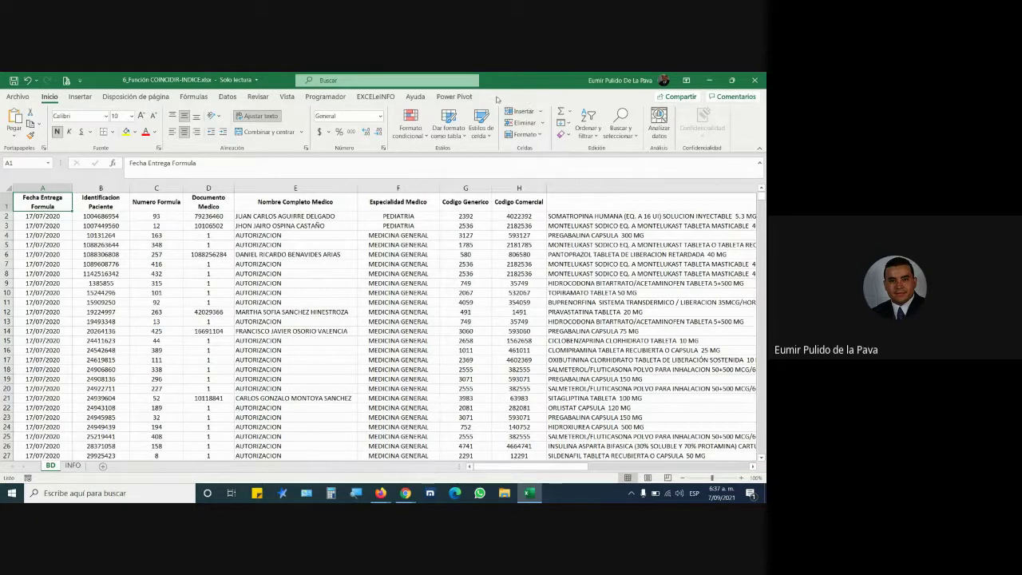
pyautogui.click(403, 494)
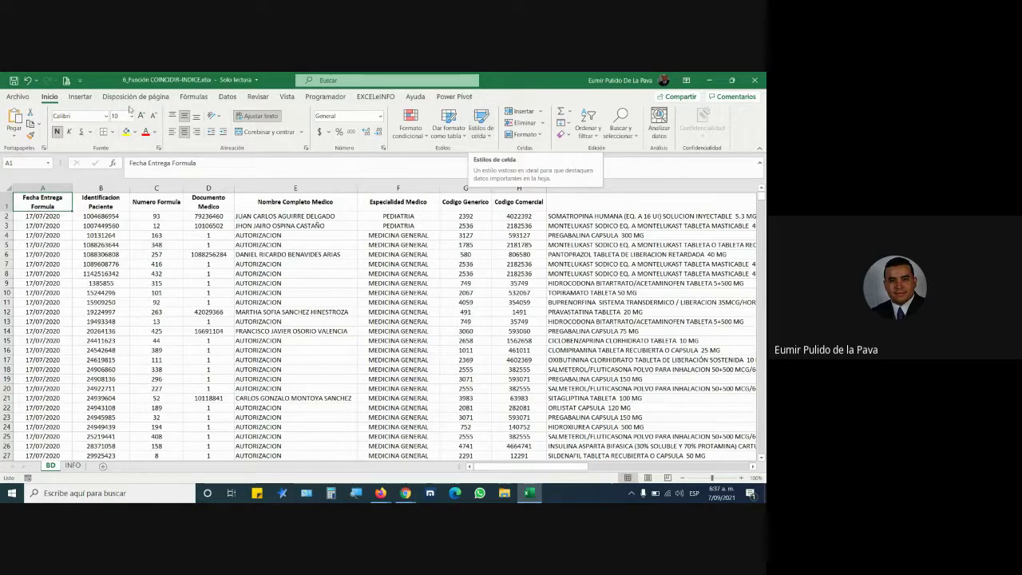
# Step: Convert the BD data range into a formatted table with Ctrl+T
pyautogui.click(79, 96)
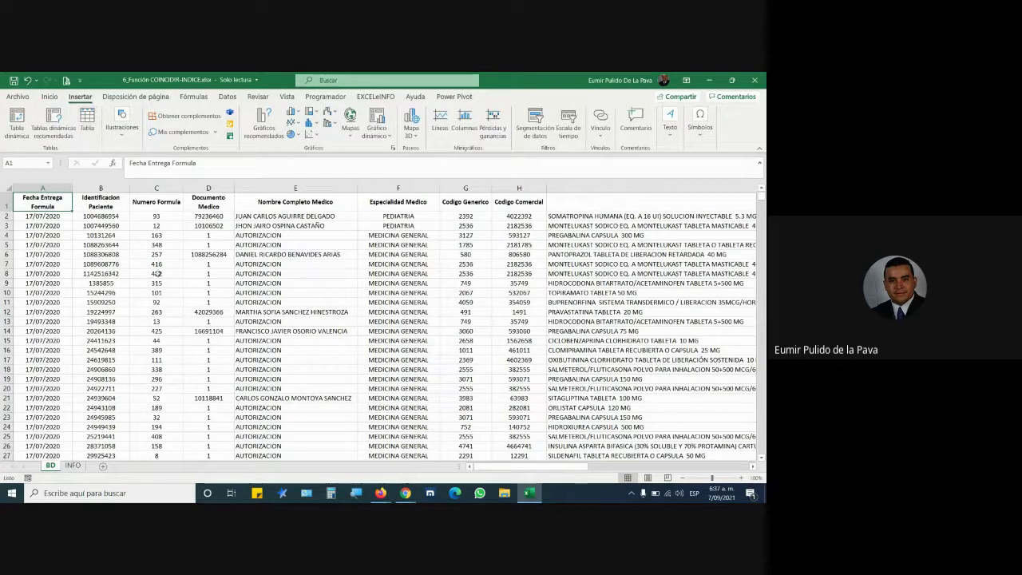
pyautogui.hotkey('ctrl', 't')
pyautogui.click(462, 327)
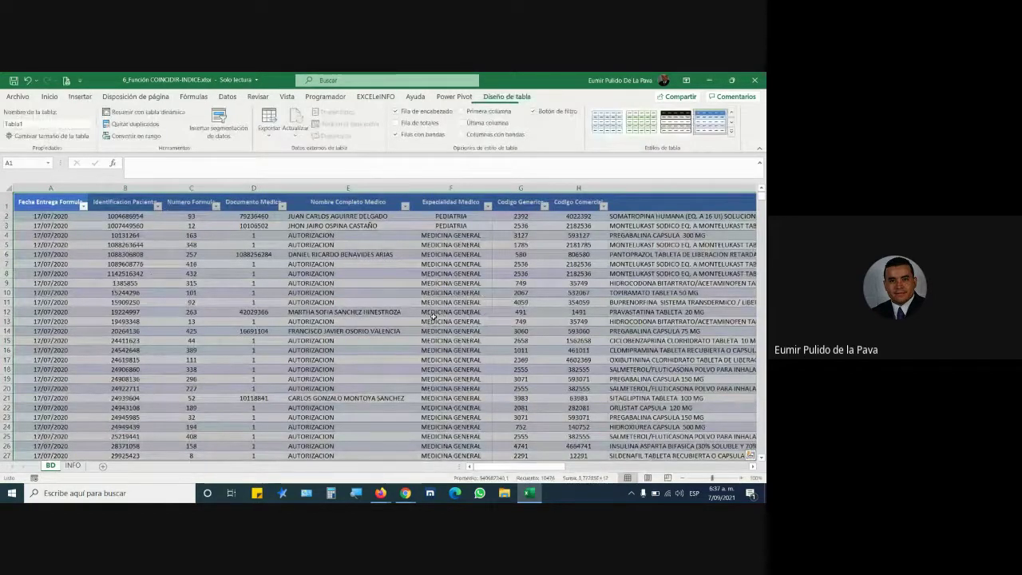
pyautogui.click(188, 301)
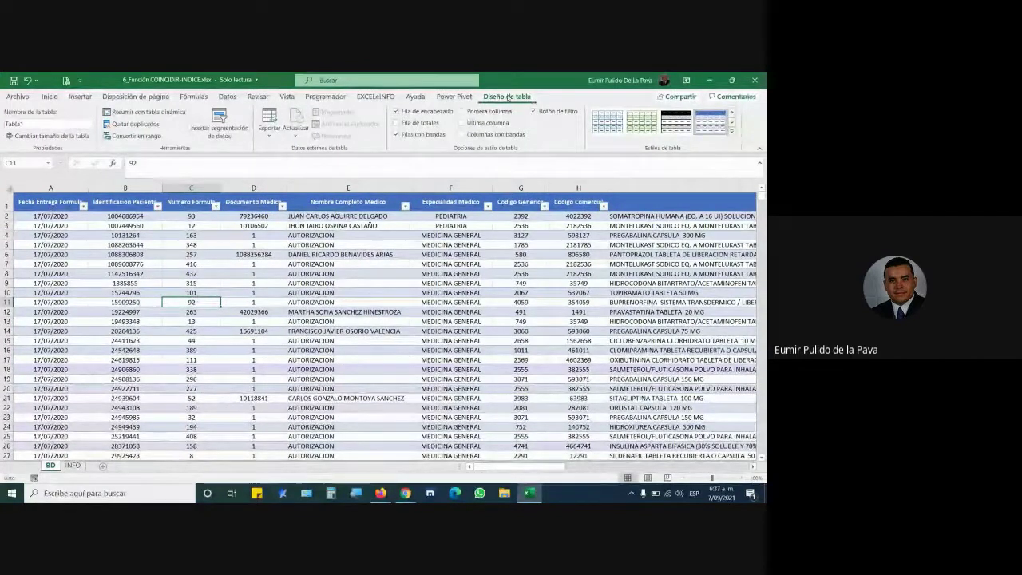
# Step: Rename the table from Tabla1 to MEDICAMENTOS and return to the INFO sheet
pyautogui.click(37, 124)
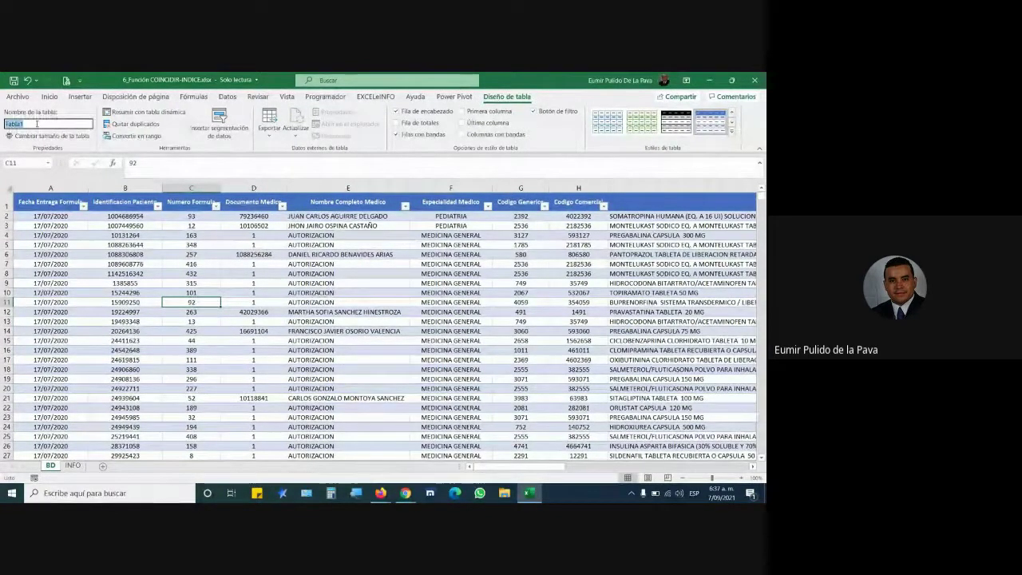
pyautogui.write('MEDICAMENTOS')
pyautogui.press('Return')
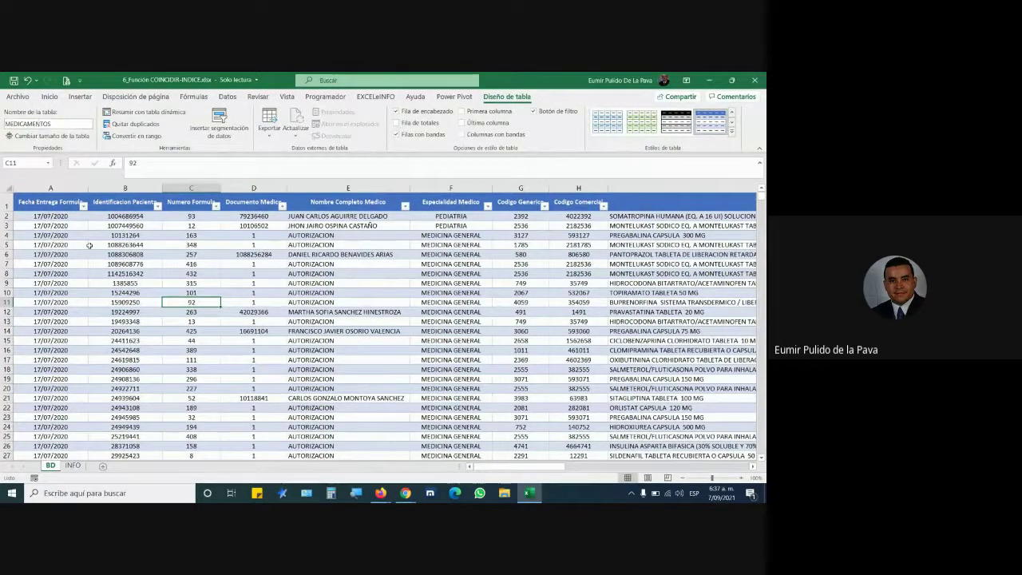
pyautogui.click(73, 466)
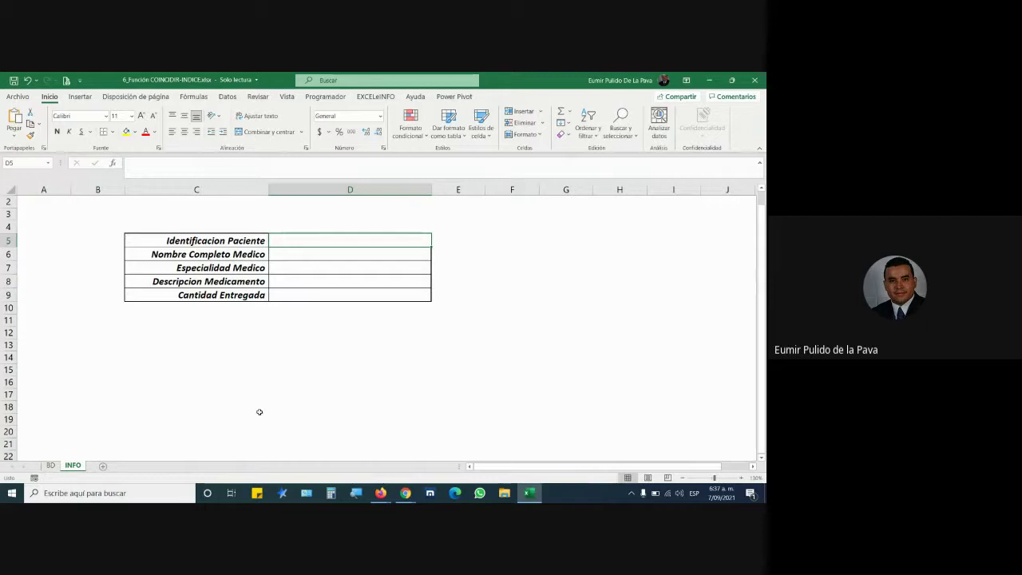
pyautogui.click(50, 466)
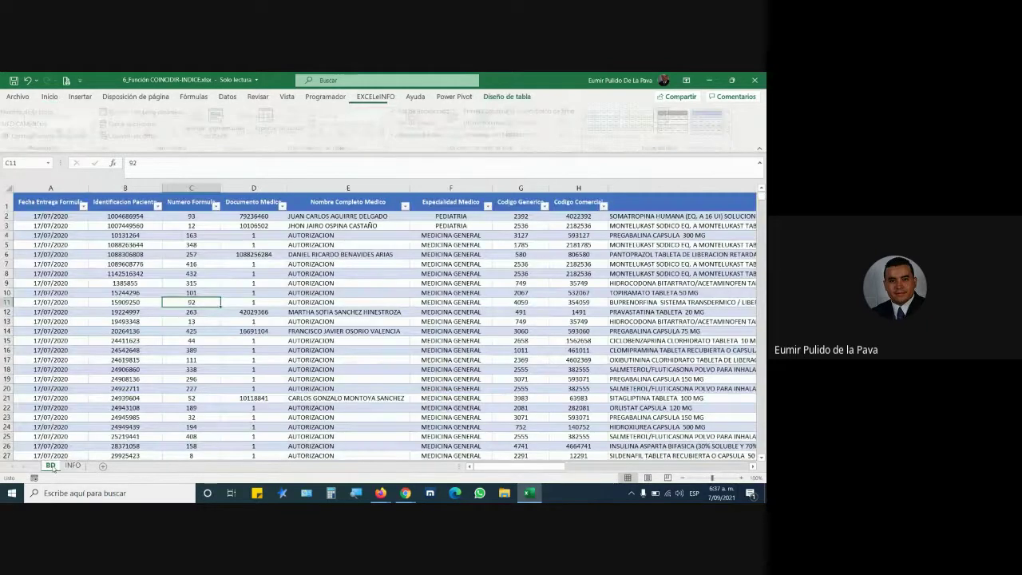
pyautogui.click(111, 203)
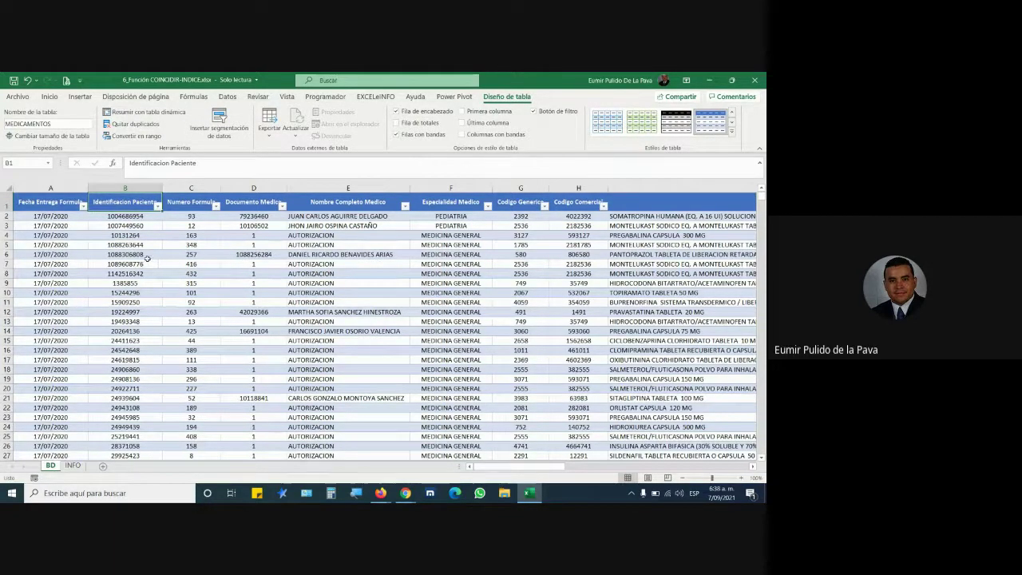
pyautogui.click(110, 194)
pyautogui.click(192, 194)
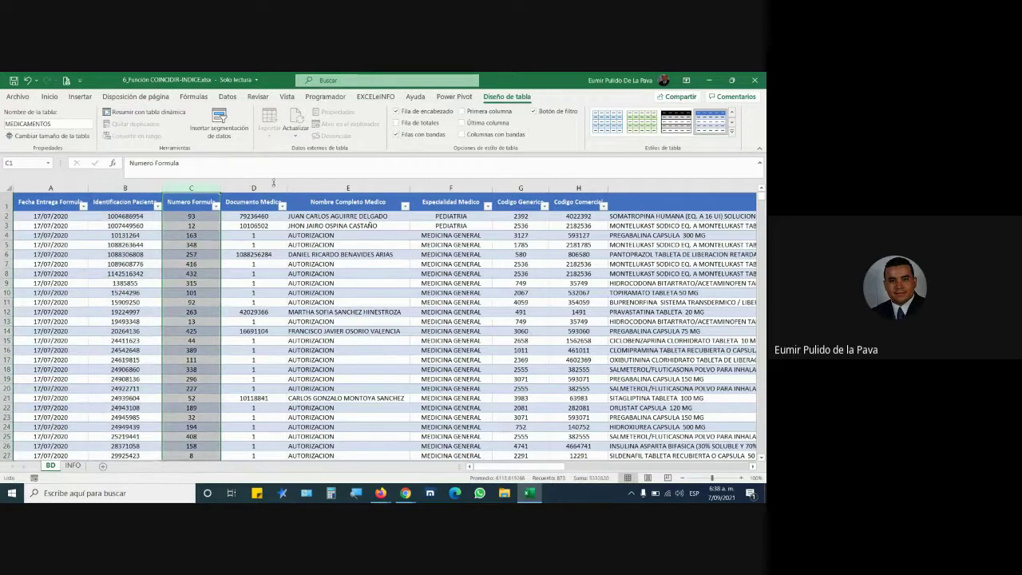
pyautogui.click(267, 194)
pyautogui.click(351, 194)
pyautogui.click(462, 196)
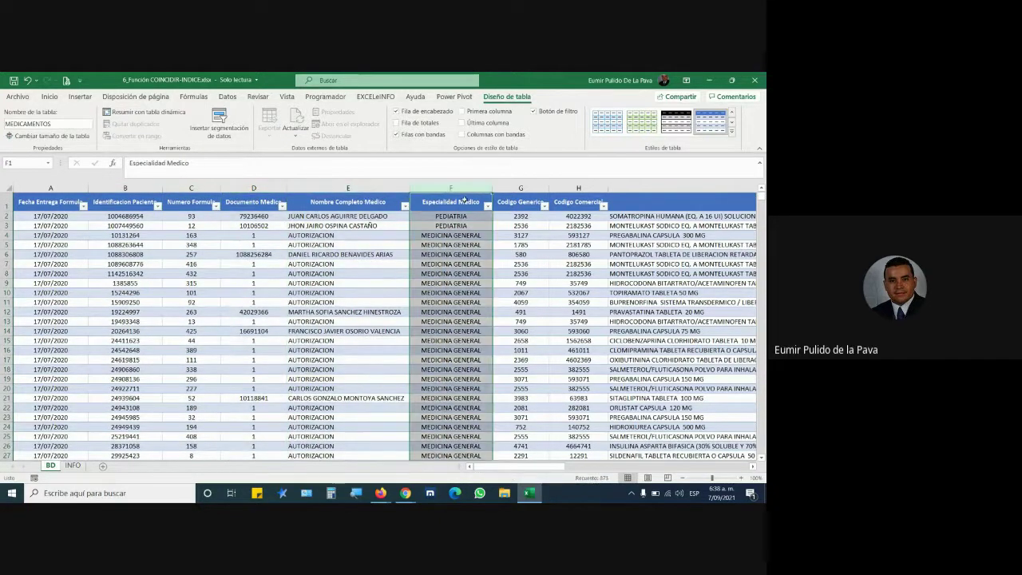
pyautogui.click(73, 466)
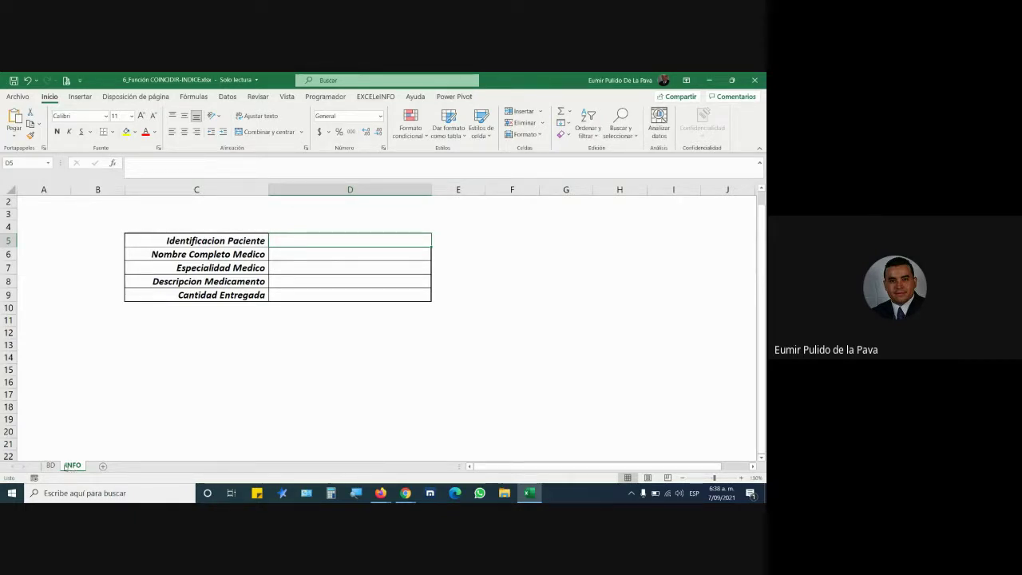
pyautogui.click(193, 95)
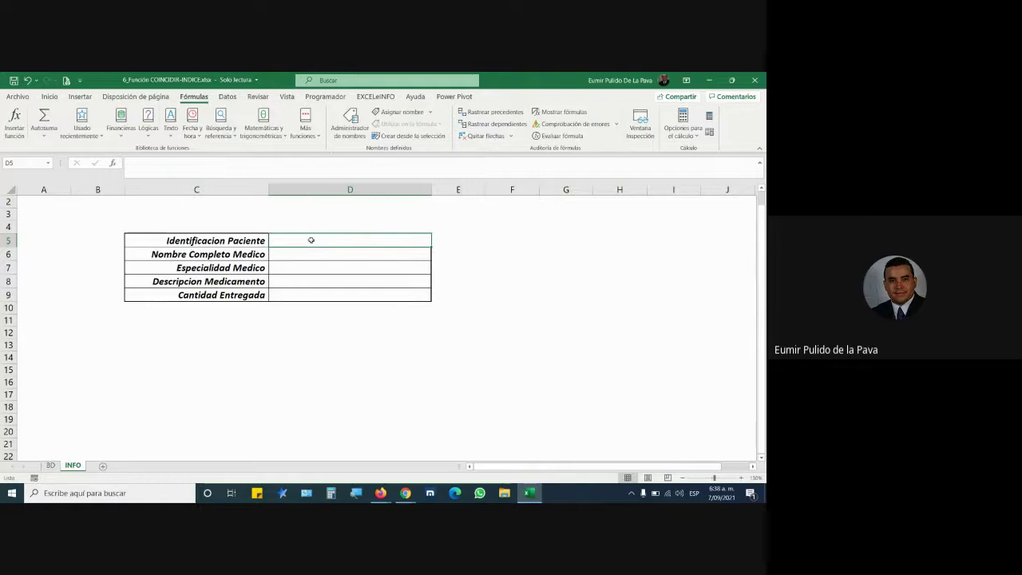
pyautogui.click(50, 466)
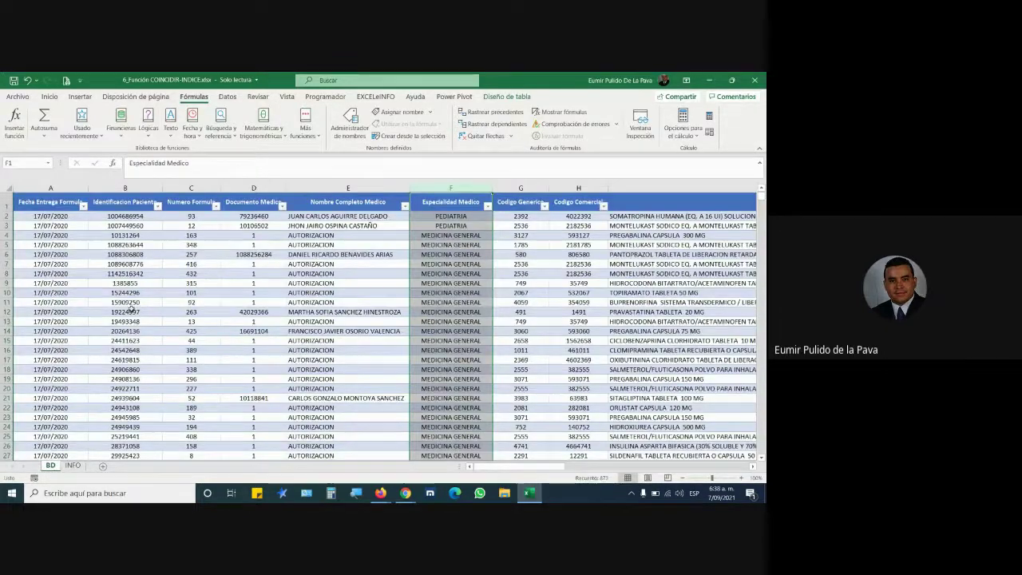
pyautogui.click(73, 464)
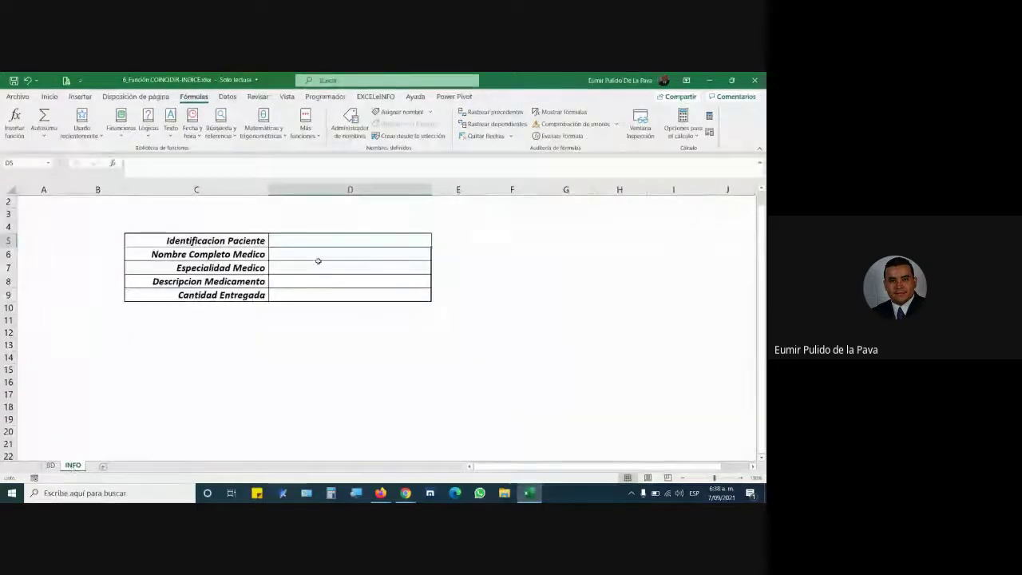
pyautogui.click(228, 97)
pyautogui.click(538, 136)
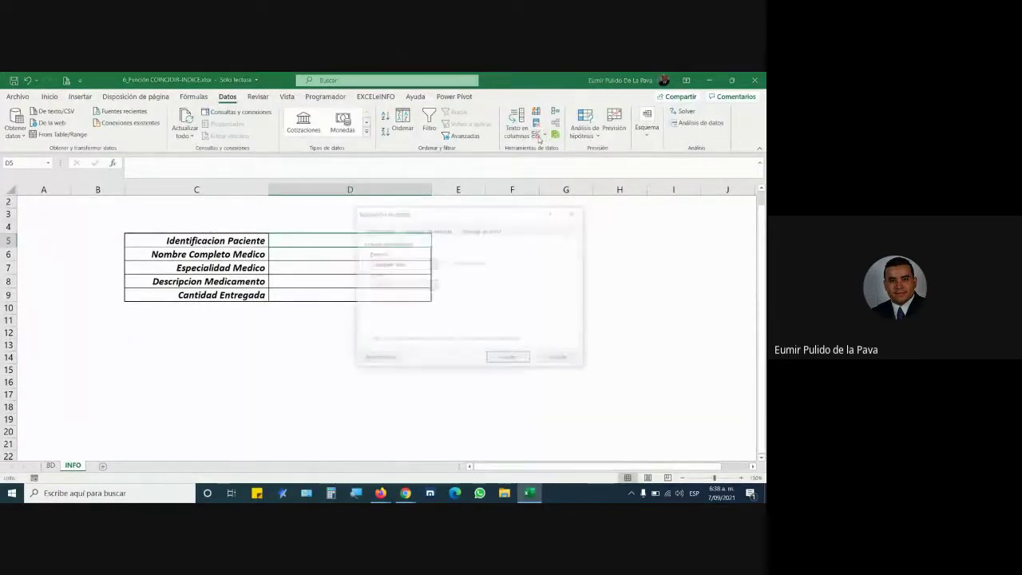
pyautogui.click(411, 265)
pyautogui.click(387, 293)
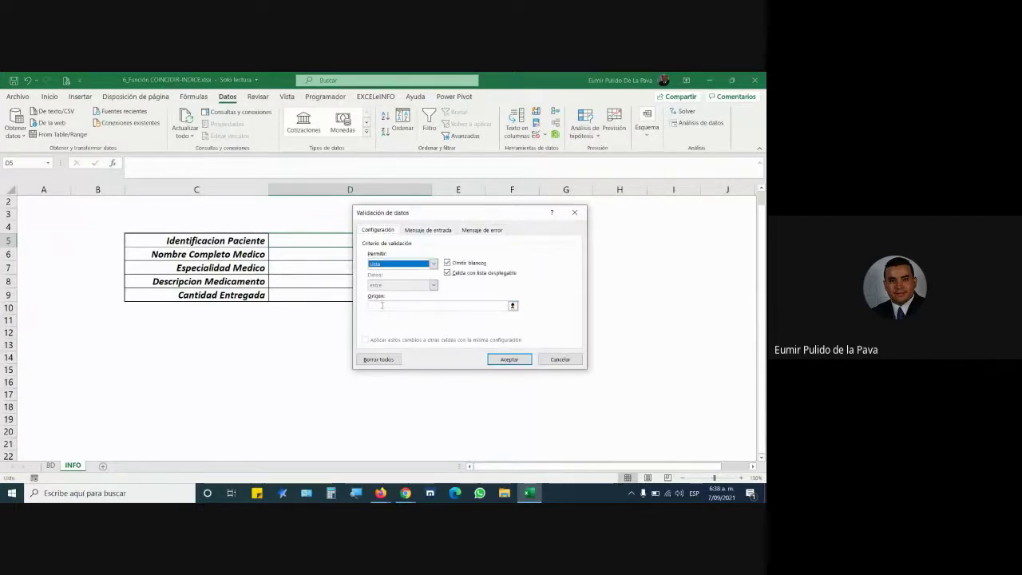
pyautogui.click(382, 305)
pyautogui.write('=')
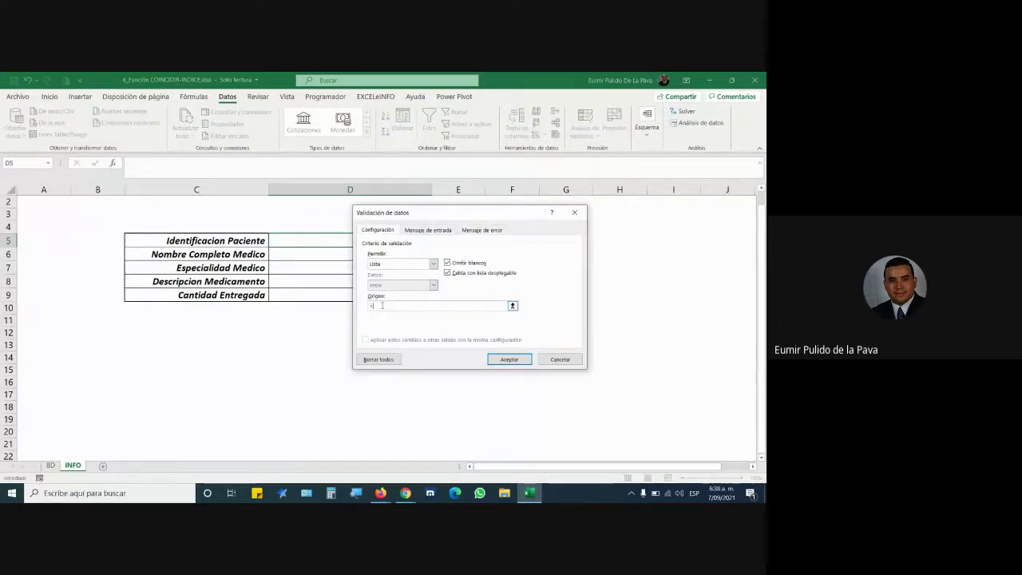
pyautogui.write('MEDICAN')
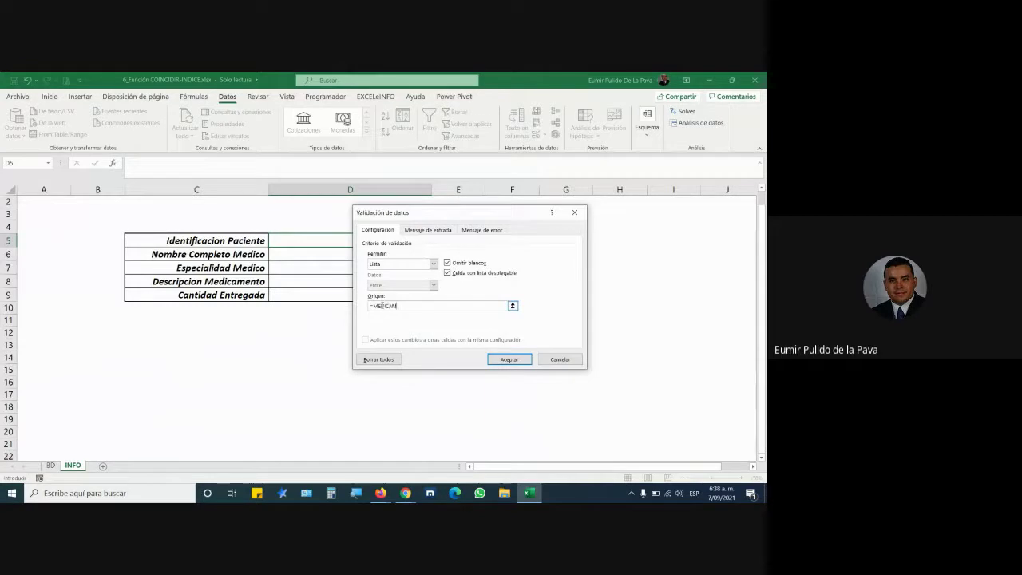
pyautogui.press('BackSpace')
pyautogui.write('MENTOS')
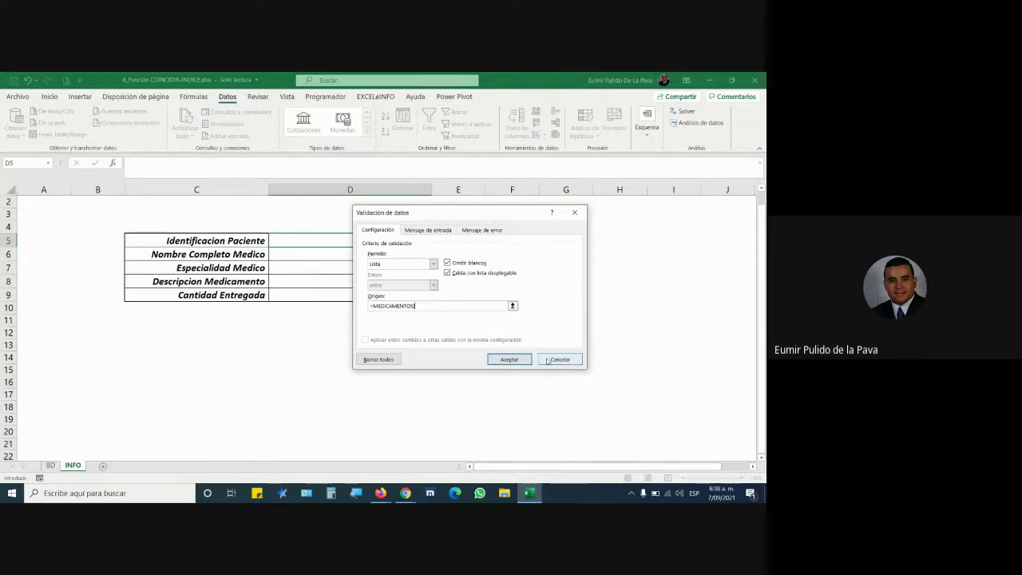
pyautogui.click(356, 493)
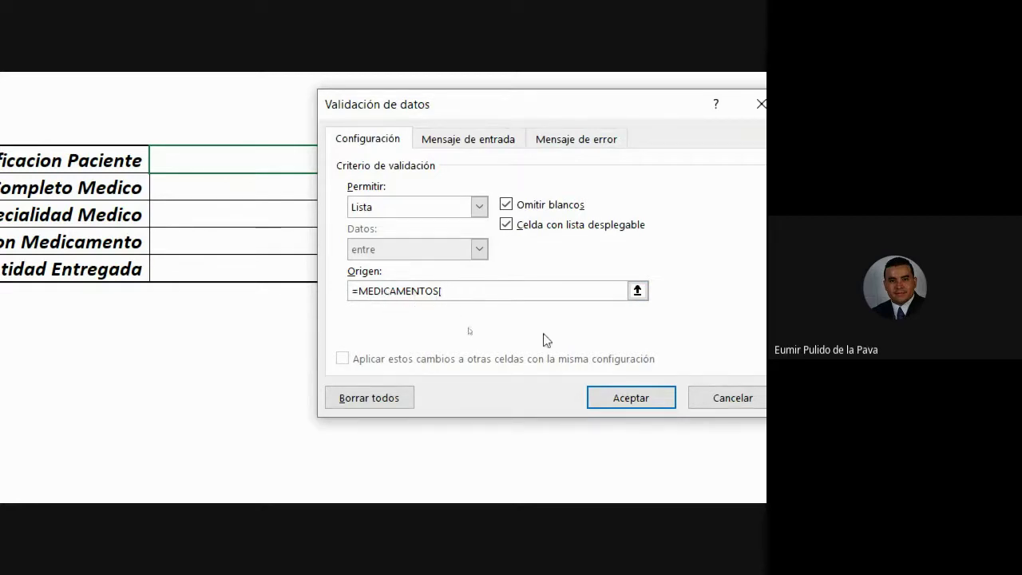
pyautogui.click(739, 398)
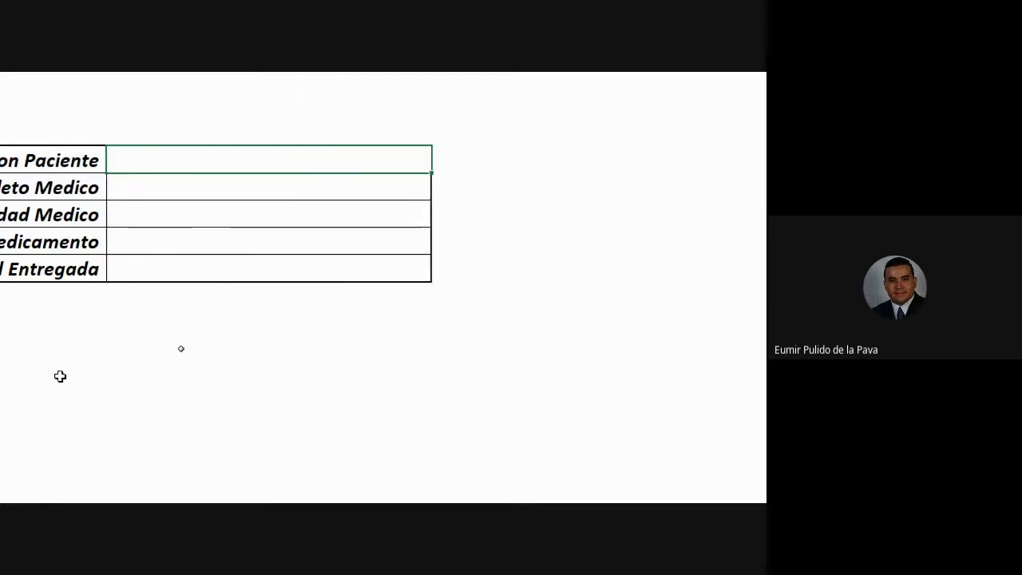
# Step: Enter =MEDICAMENTOS[Identificacion Paciente] in C14 to spill the patient IDs
pyautogui.click(412, 399)
pyautogui.write('=')
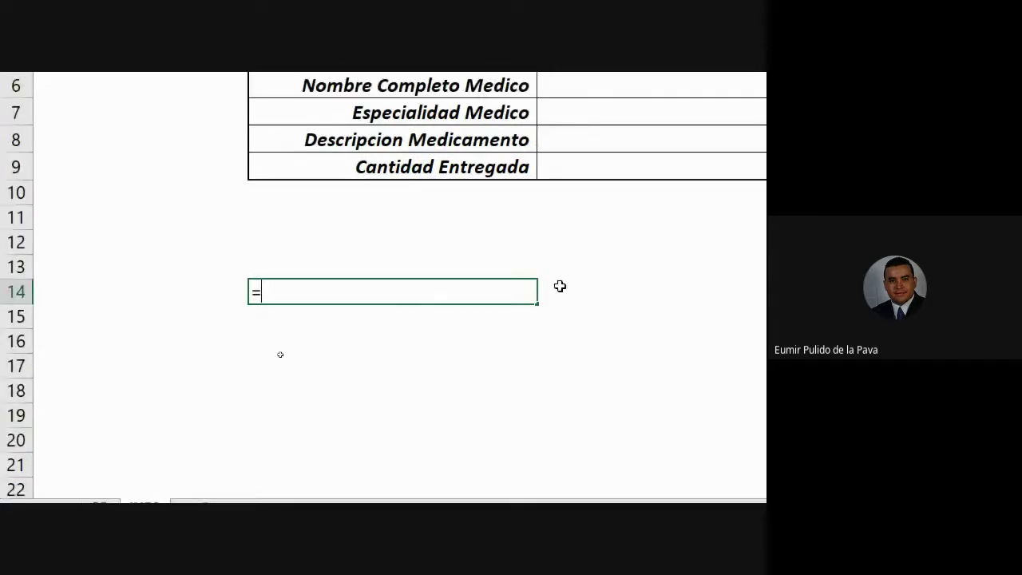
pyautogui.write('ME')
pyautogui.press('Down')
pyautogui.press('Down')
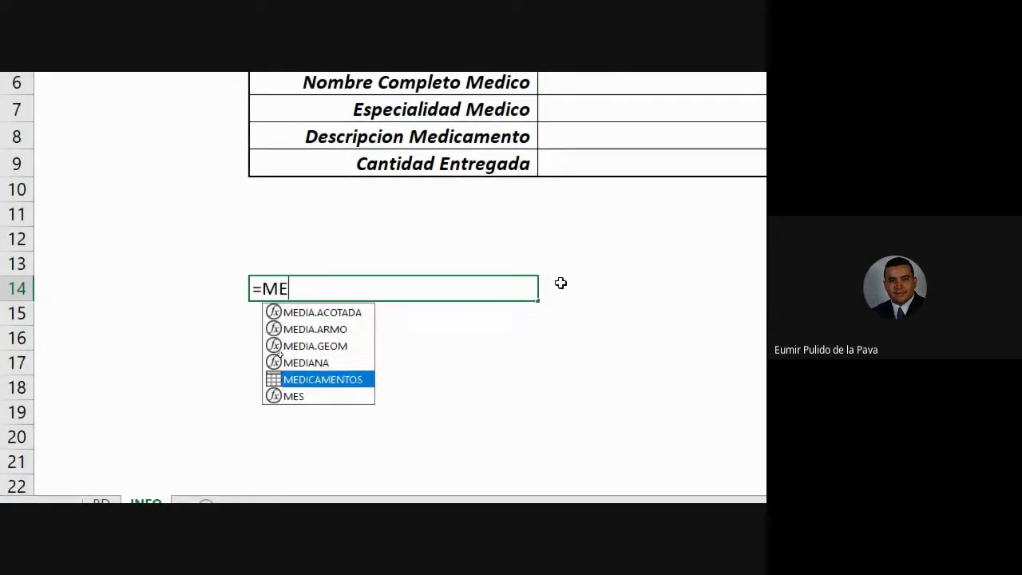
pyautogui.press('Tab')
pyautogui.write('[')
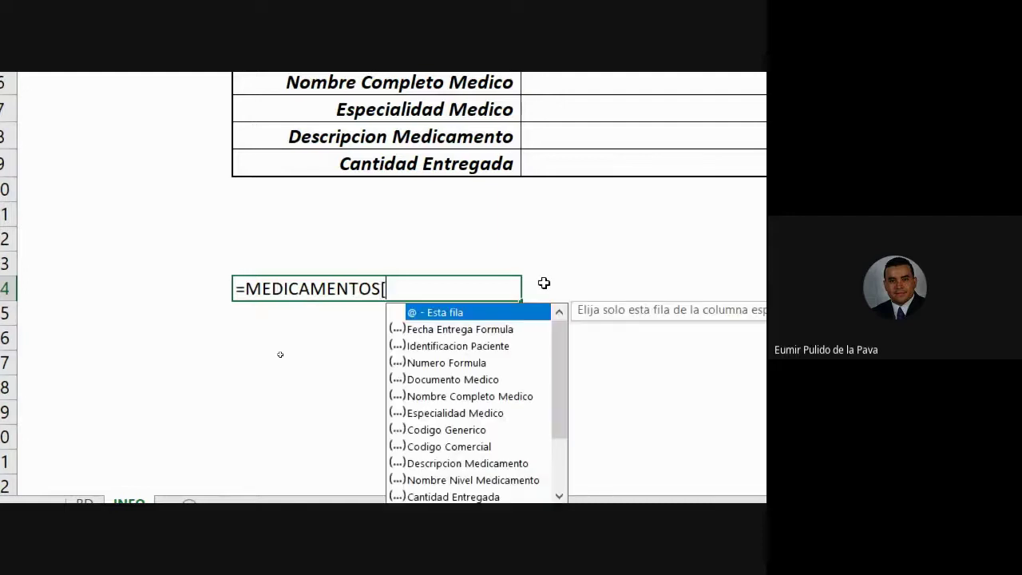
pyautogui.press('Down')
pyautogui.press('Down')
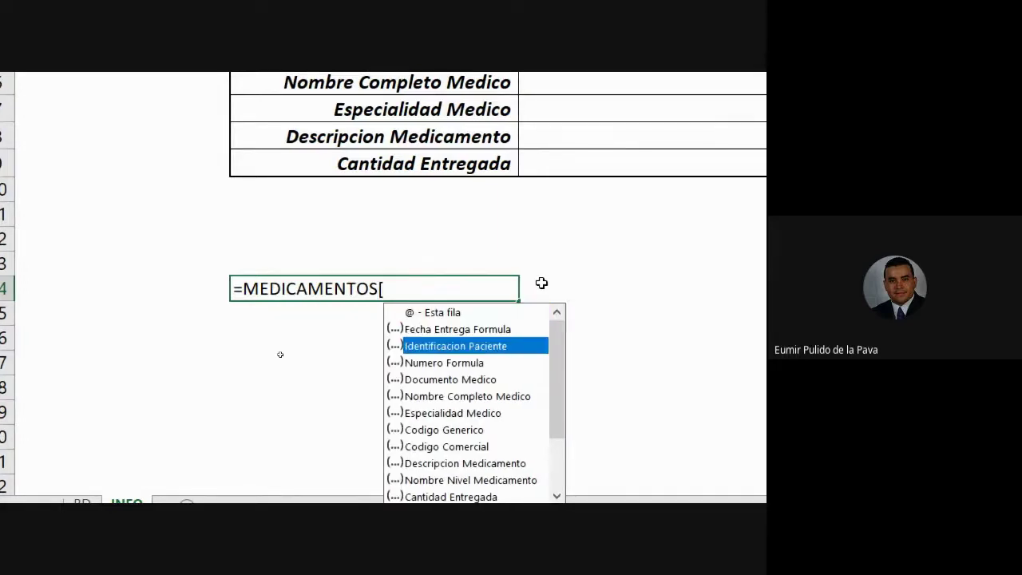
pyautogui.press('Tab')
pyautogui.write(']')
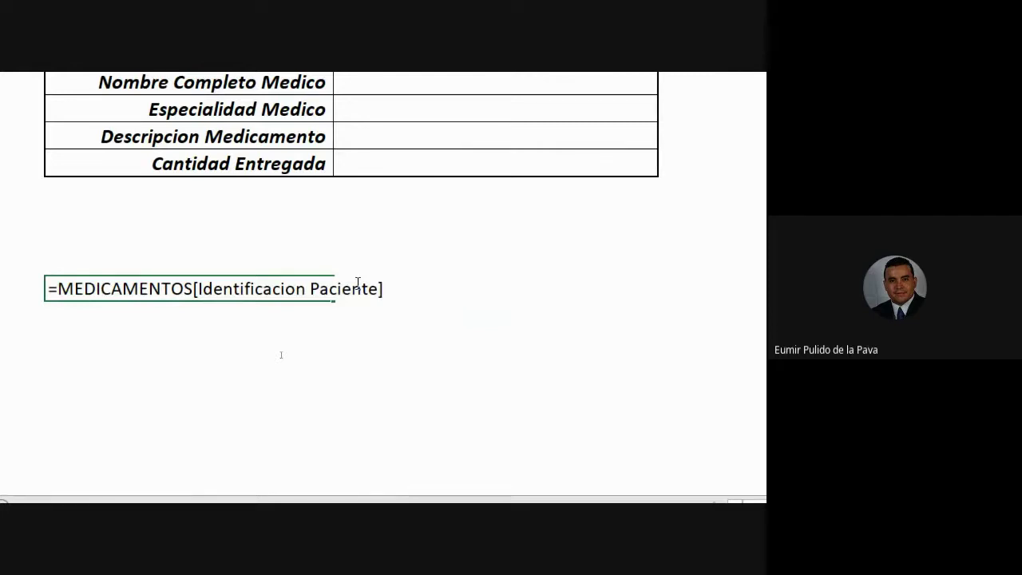
pyautogui.press('Return')
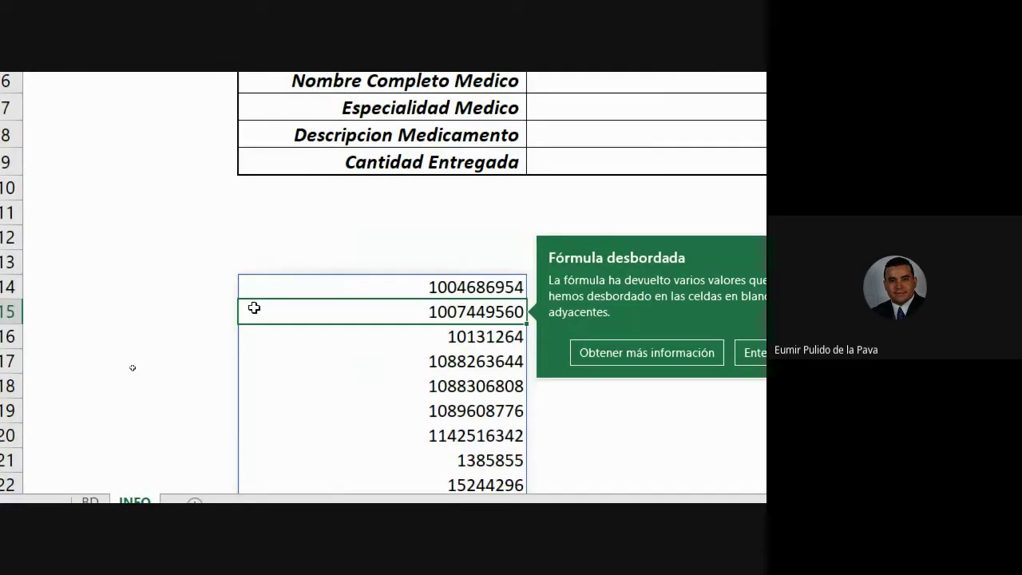
pyautogui.click(576, 275)
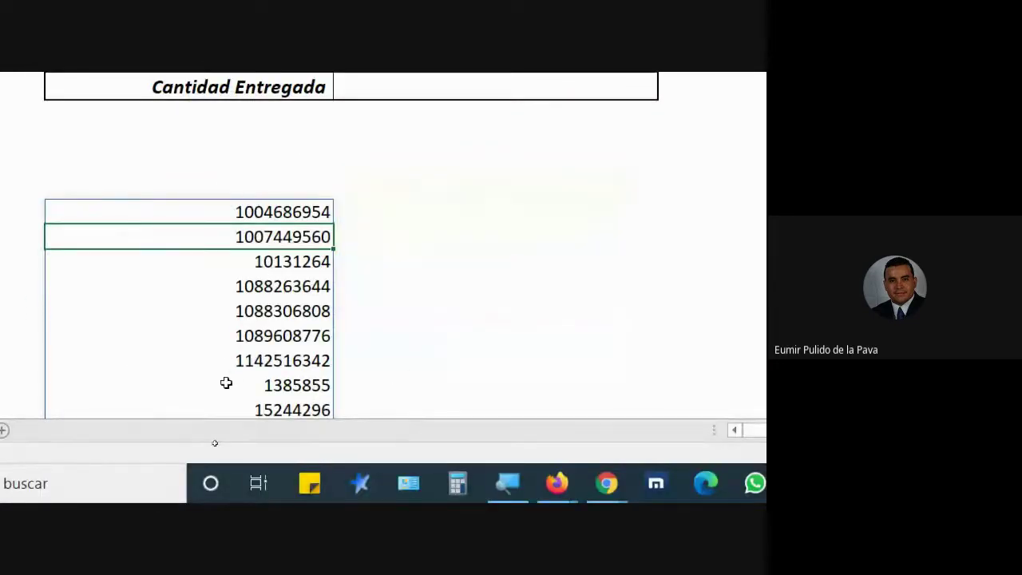
# Step: Scroll through the spilled ID list and inspect the C14 formula without changing it
pyautogui.scroll(-3, 226, 384)
pyautogui.scroll(-3, 267, 375)
pyautogui.scroll(-1, 448, 369)
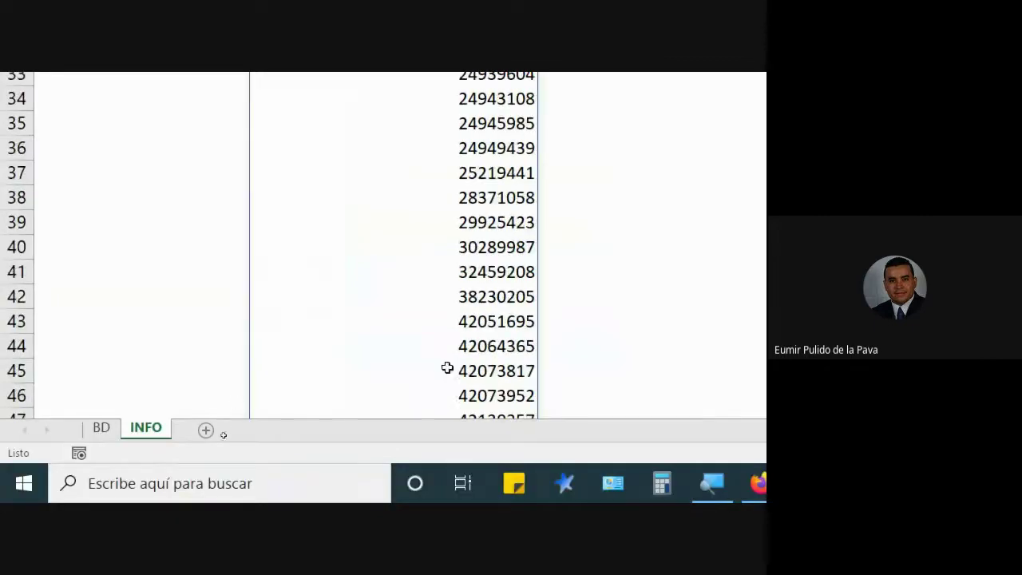
pyautogui.scroll(6, 447, 368)
pyautogui.scroll(2, 490, 143)
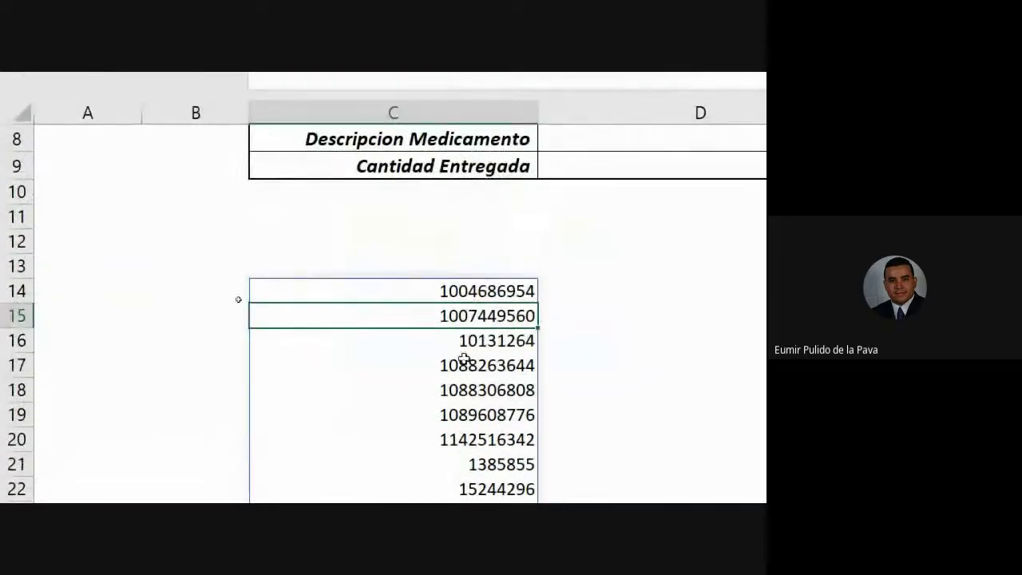
pyautogui.click(463, 289)
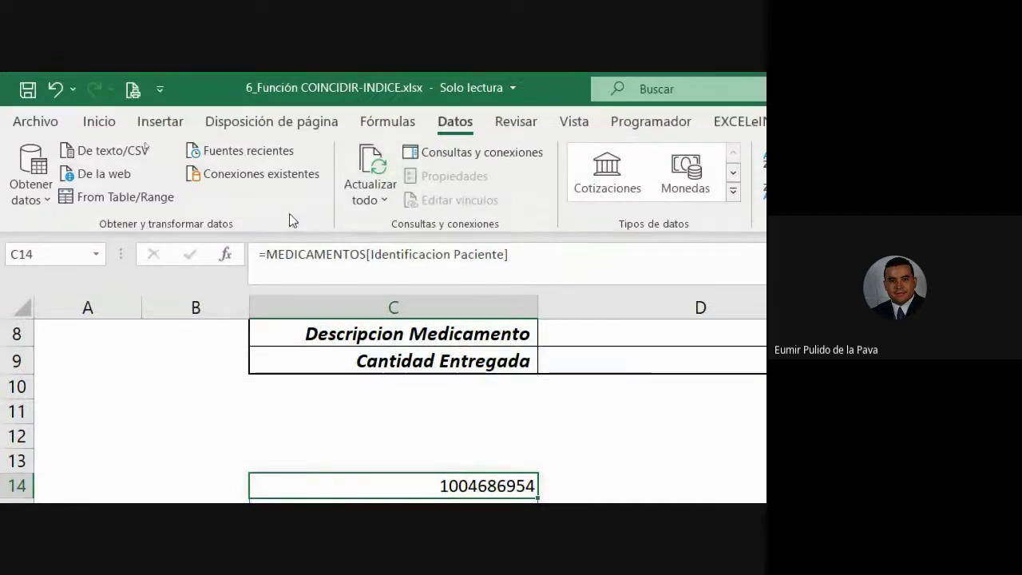
pyautogui.moveTo(535, 255); pyautogui.dragTo(259, 255)
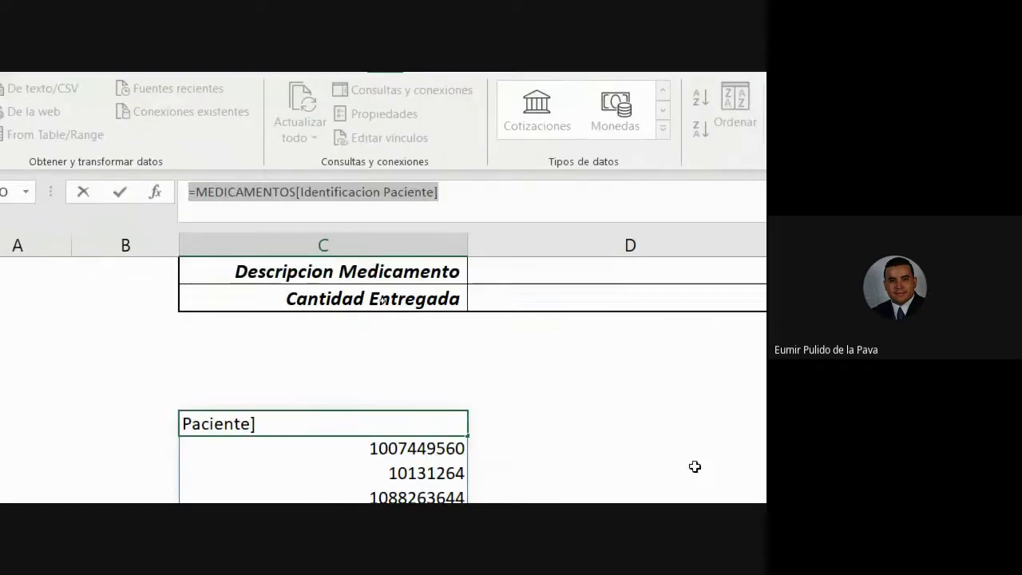
pyautogui.click(595, 495)
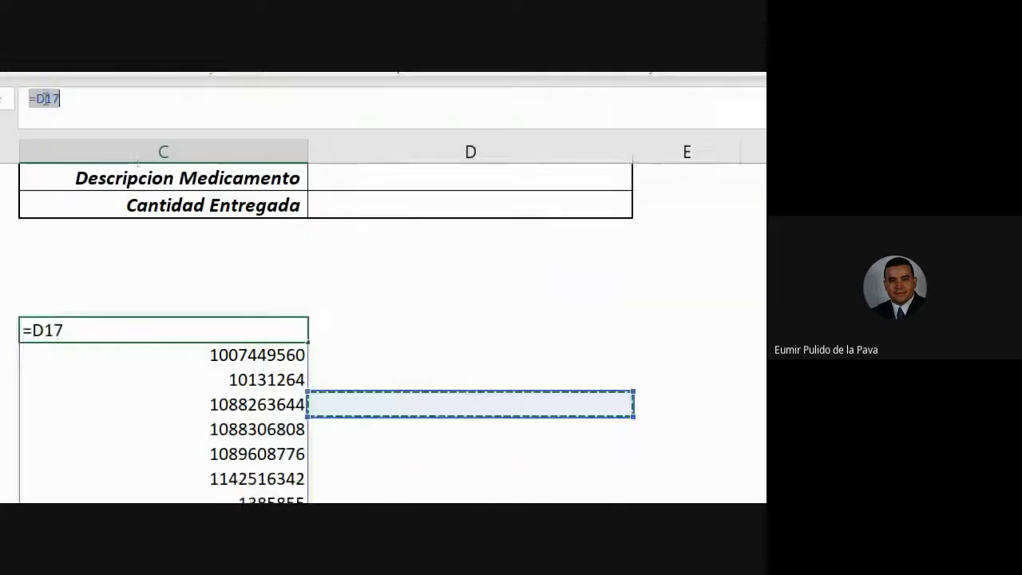
pyautogui.press('Escape')
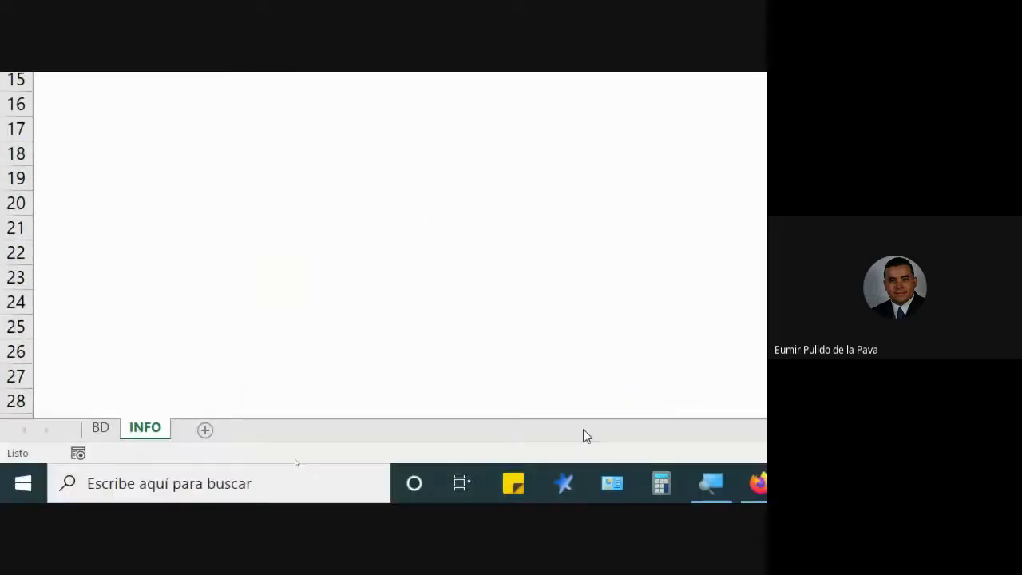
# Step: Admit the person waiting in the Meet call and return to Excel
pyautogui.click(603, 409)
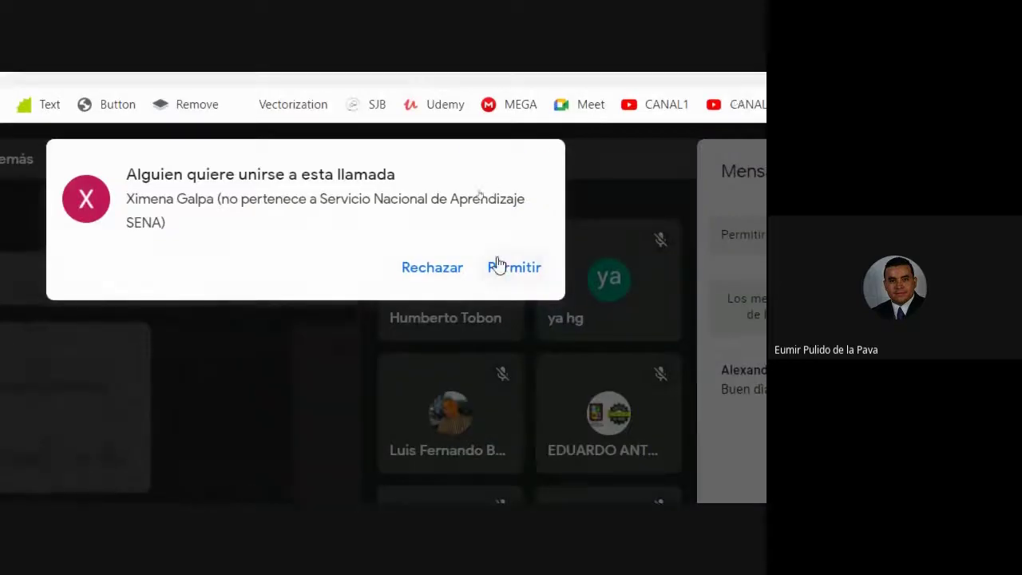
pyautogui.click(497, 265)
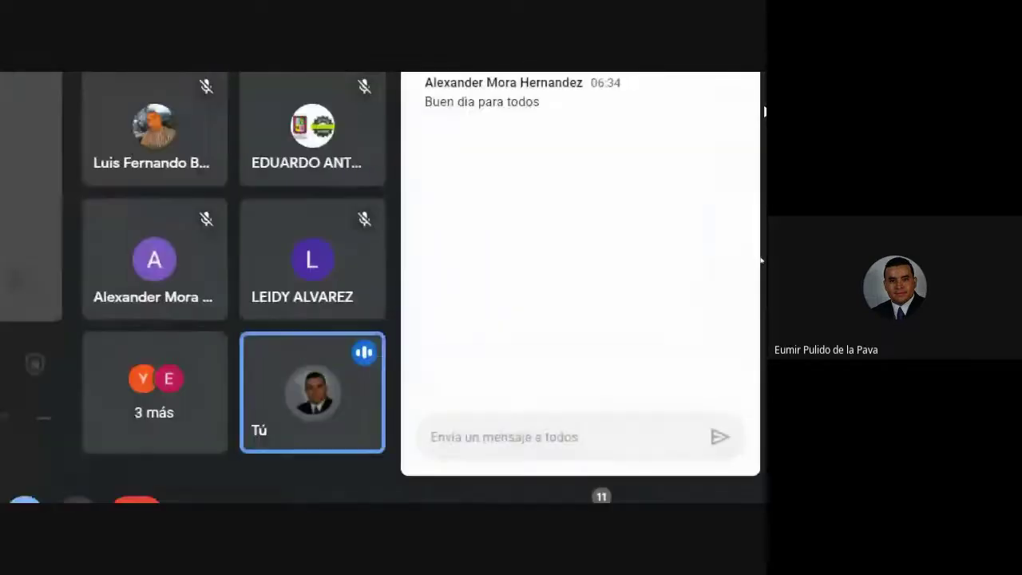
pyautogui.click(300, 486)
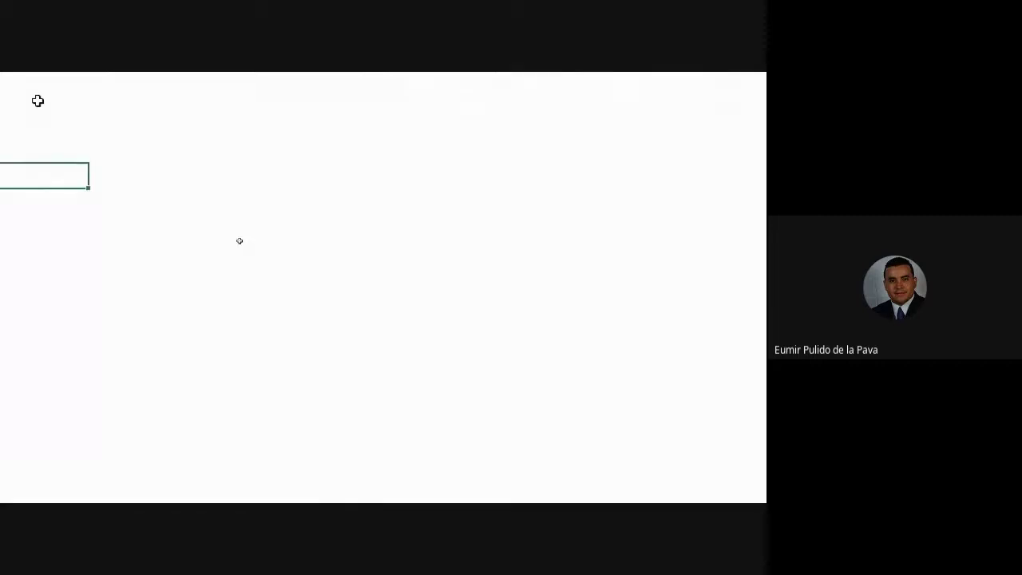
# Step: Give D5 a List validation with source =MEDICAMENTOS[Identificacion Paciente]
pyautogui.click(570, 285)
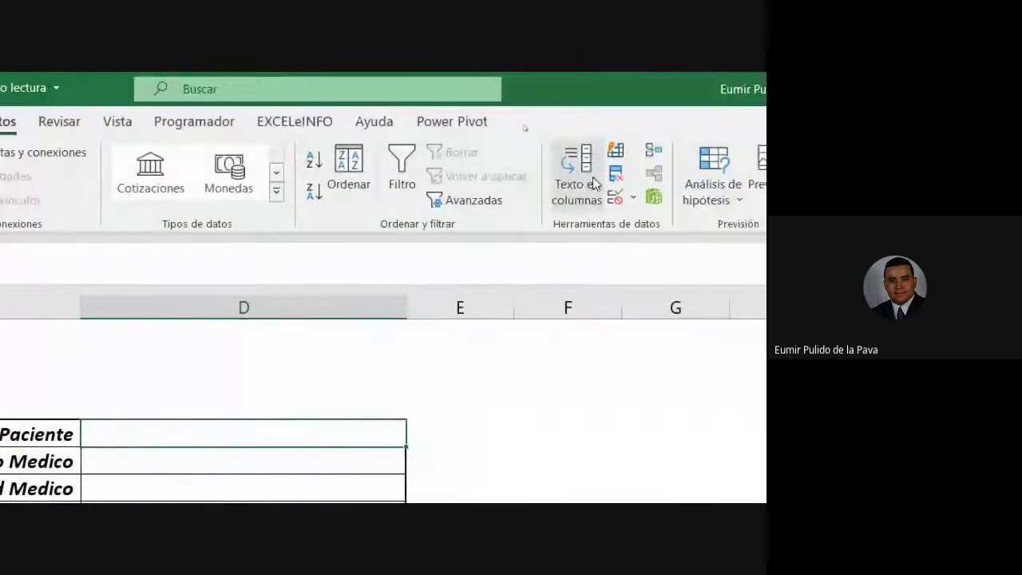
pyautogui.click(615, 198)
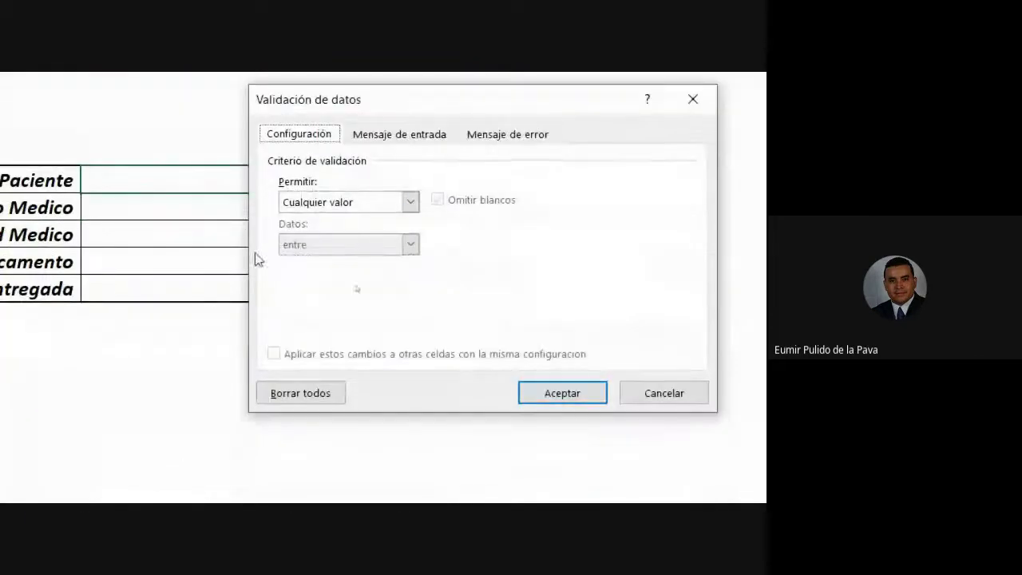
pyautogui.click(321, 202)
pyautogui.click(315, 257)
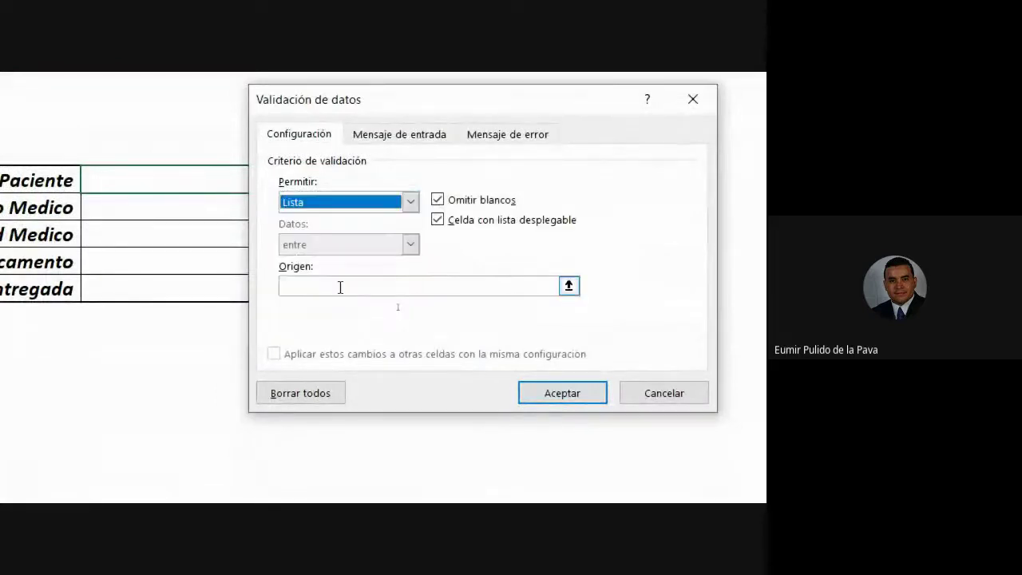
pyautogui.click(340, 287)
pyautogui.write('=MEDICAMENTOS[Identificacion Paciente]')
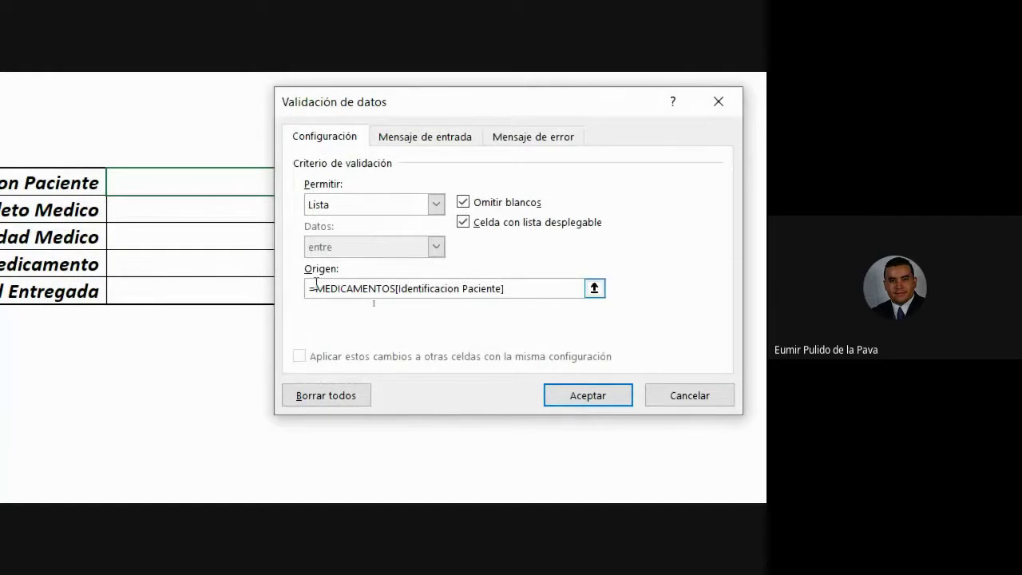
# Step: Try the rule, dismiss the formula error, review the source, and cancel the dialog
pyautogui.moveTo(316, 290); pyautogui.dragTo(399, 288)
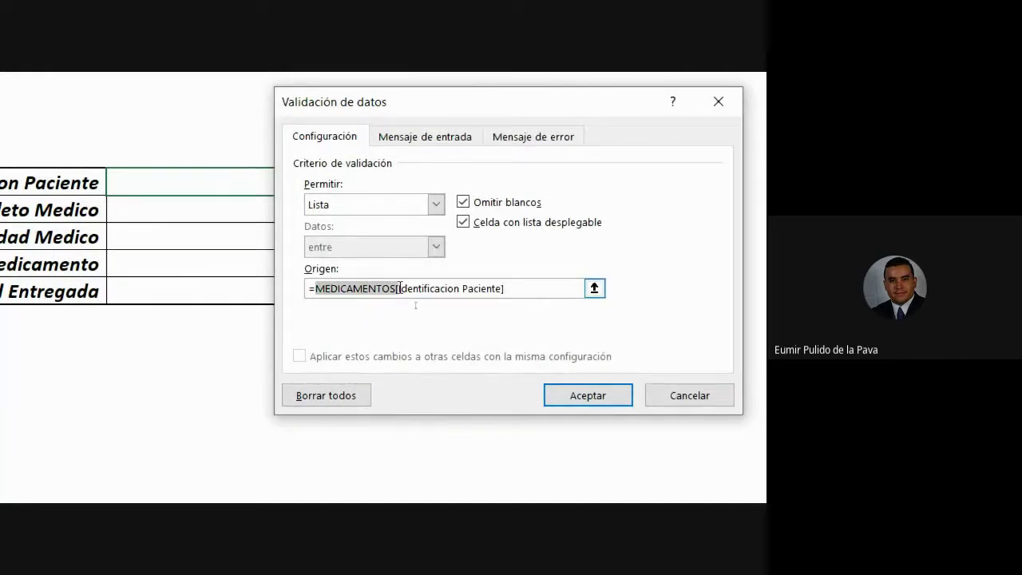
pyautogui.click(399, 289)
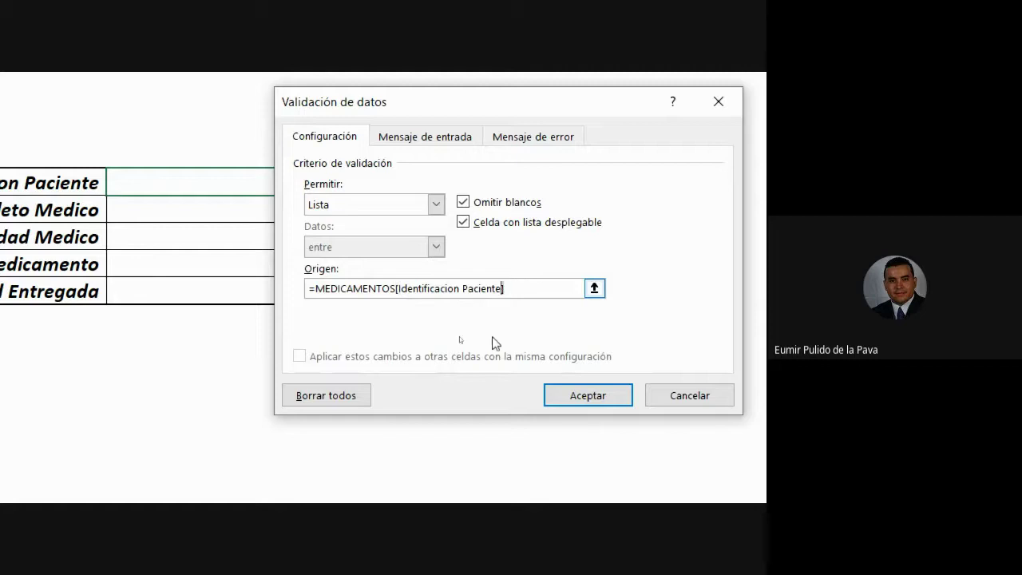
pyautogui.click(577, 403)
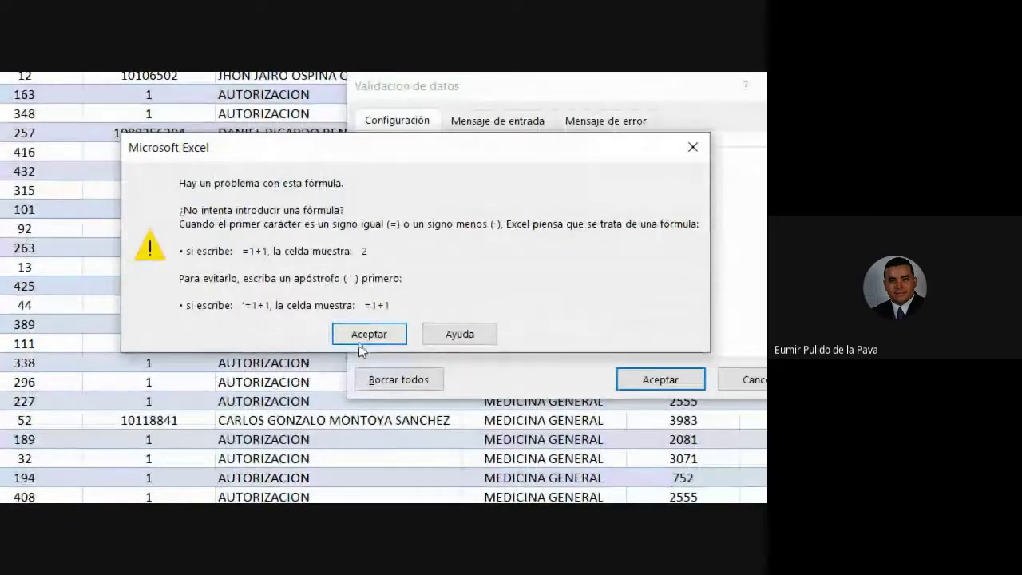
pyautogui.click(359, 342)
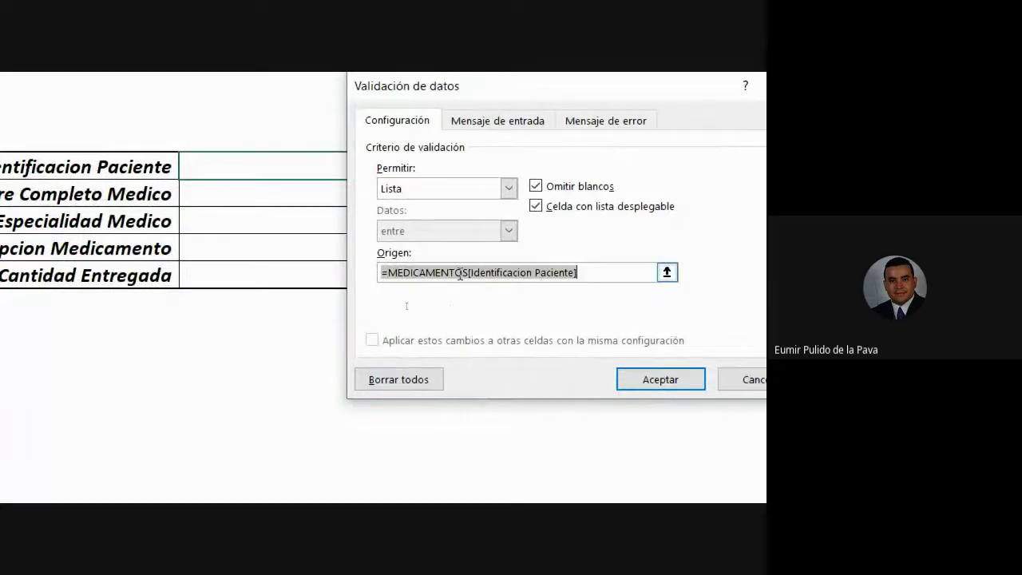
pyautogui.rightClick(390, 276)
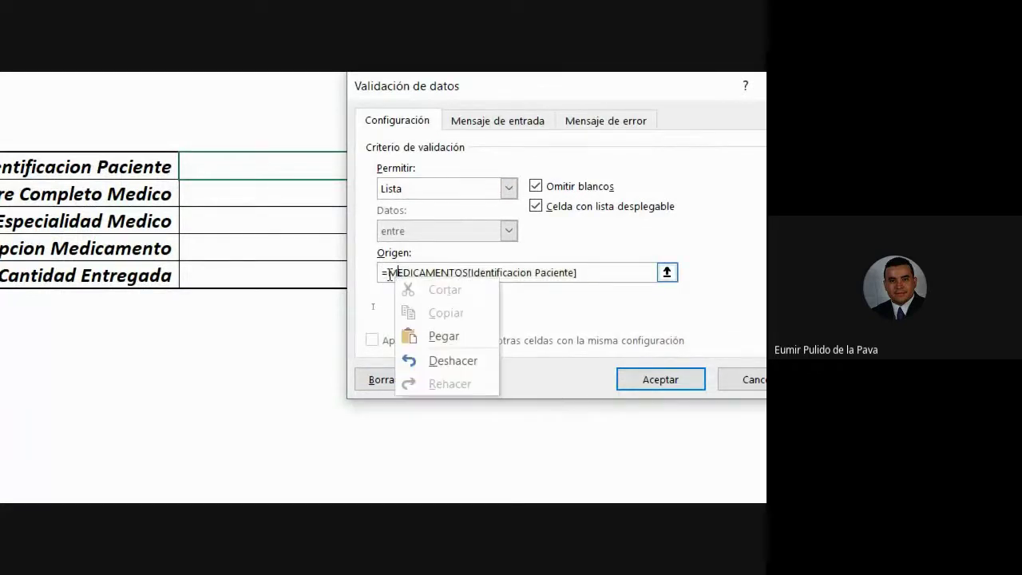
pyautogui.moveTo(388, 273)
pyautogui.mouseDown()
pyautogui.moveTo(566, 272)
pyautogui.moveTo(479, 272)
pyautogui.mouseUp()
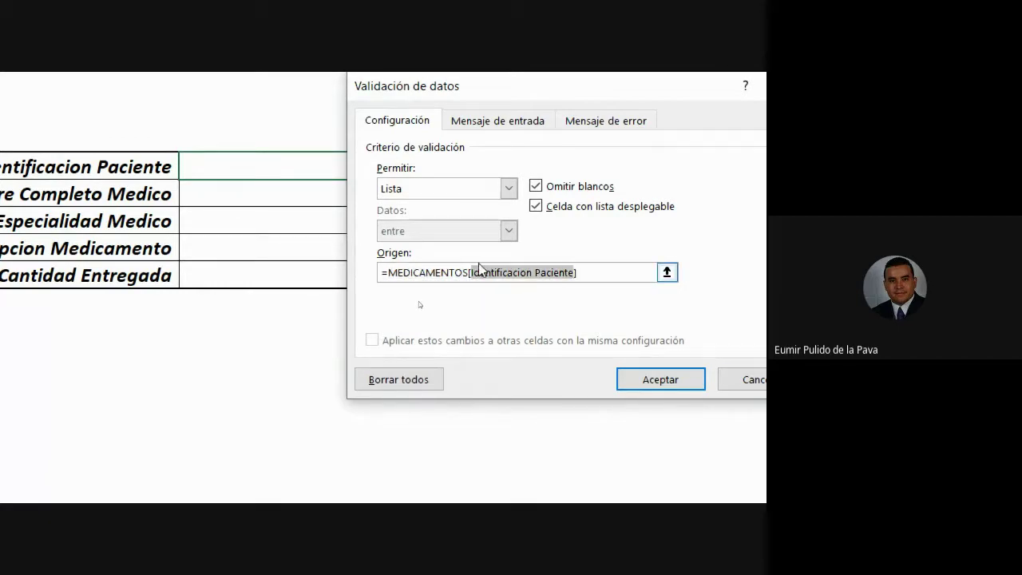
pyautogui.moveTo(471, 273)
pyautogui.mouseDown()
pyautogui.moveTo(563, 276)
pyautogui.moveTo(375, 276)
pyautogui.mouseUp()
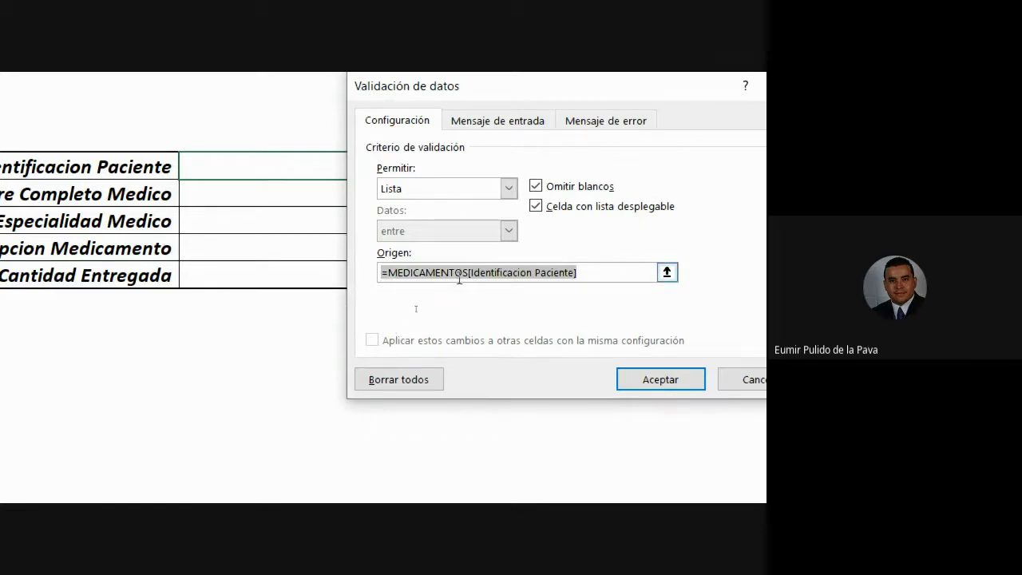
pyautogui.click(666, 383)
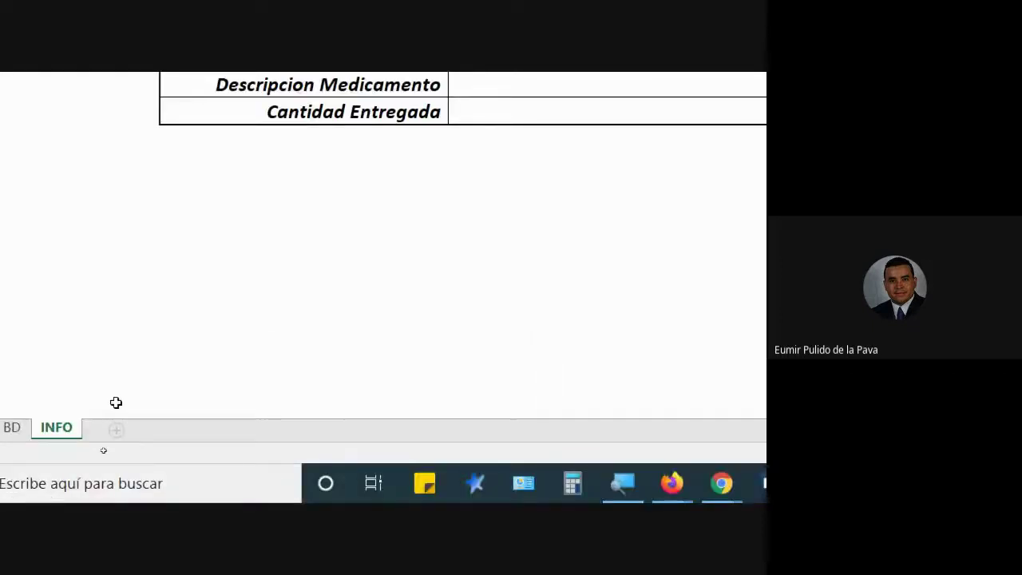
# Step: On the BD sheet, select the Identificacion Paciente values and header B1, then show Fórmulas
pyautogui.click(103, 429)
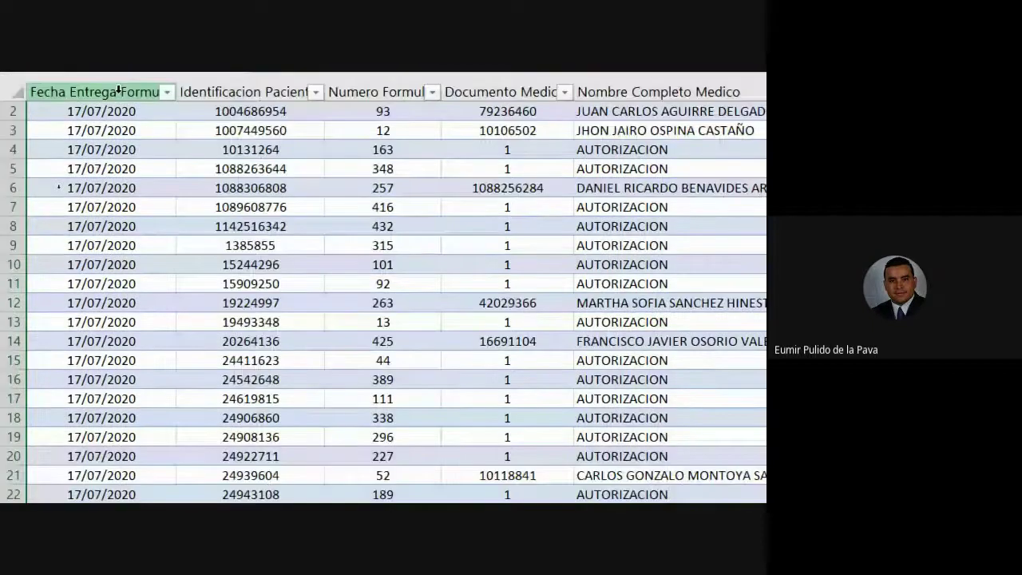
pyautogui.click(267, 110)
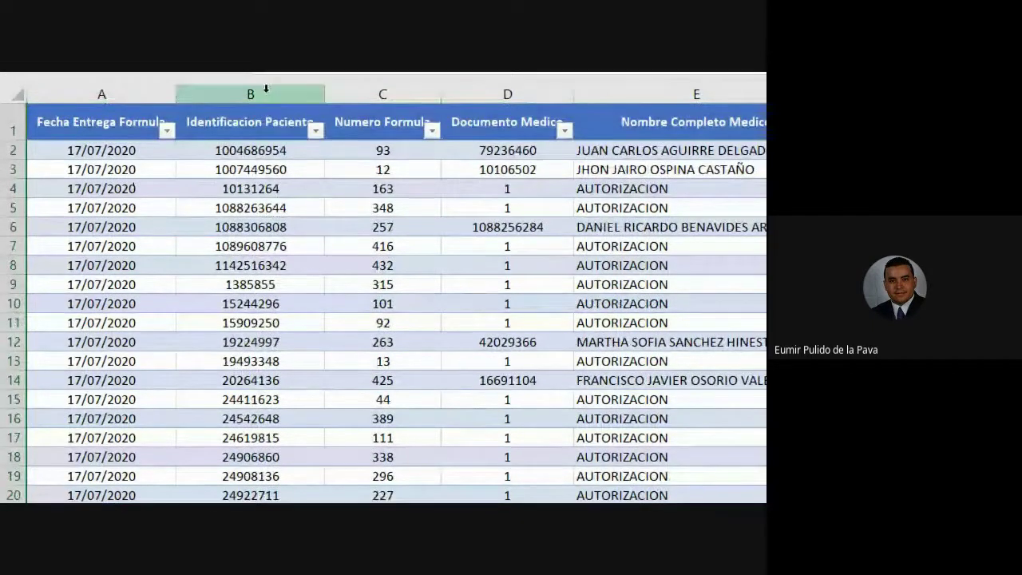
pyautogui.click(267, 109)
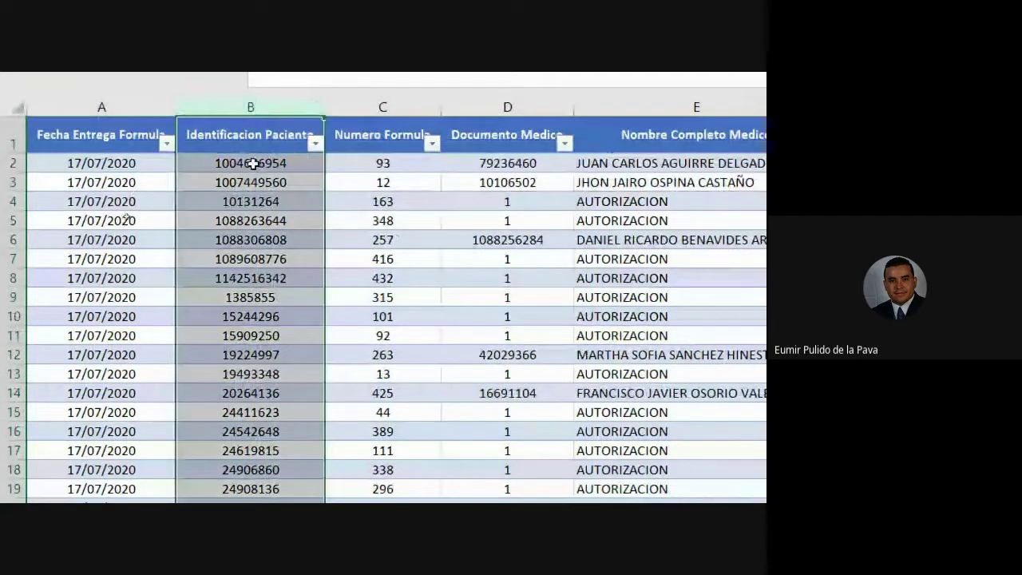
pyautogui.moveTo(251, 163); pyautogui.dragTo(251, 479)
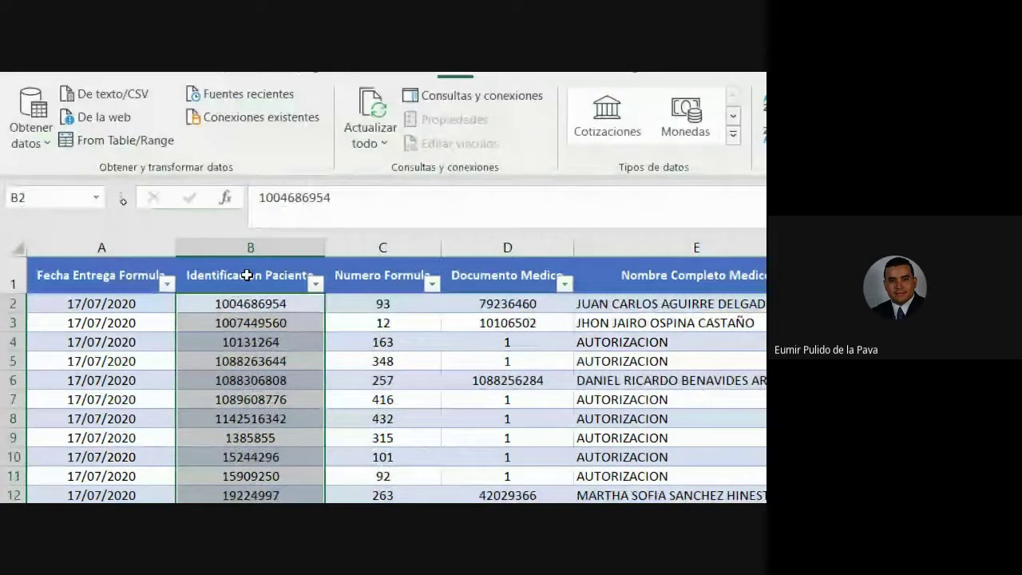
pyautogui.click(247, 275)
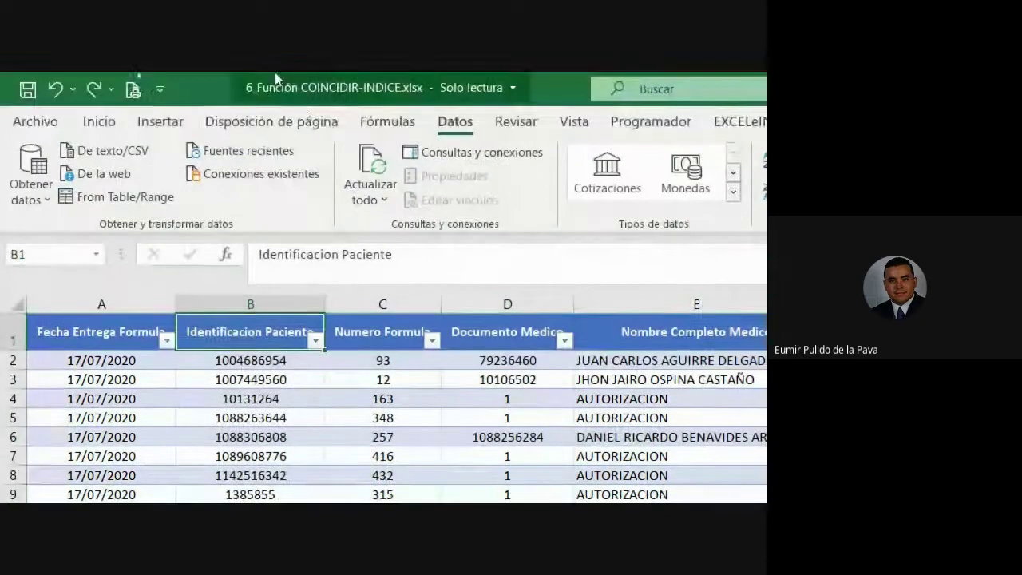
pyautogui.click(516, 124)
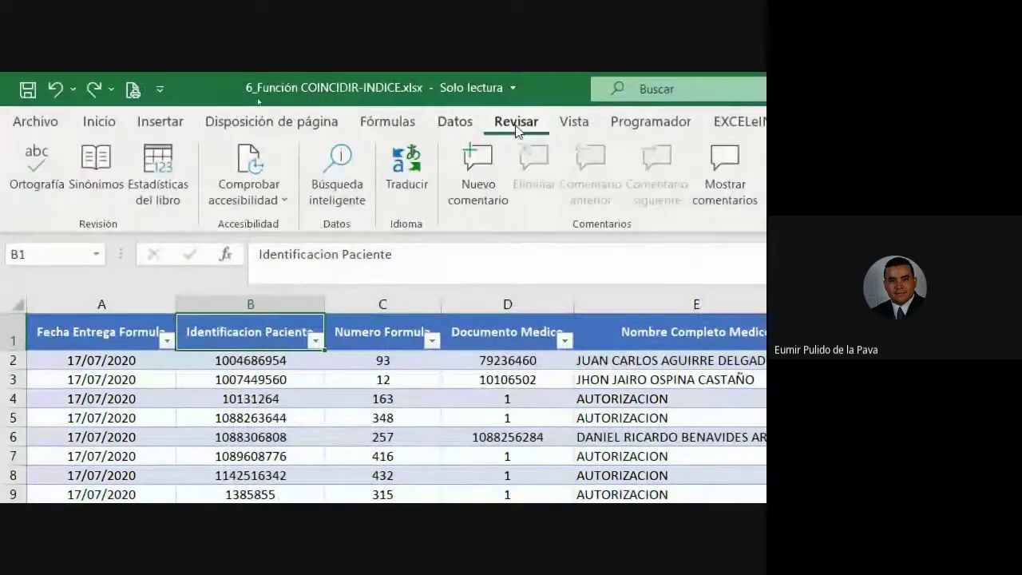
pyautogui.click(388, 122)
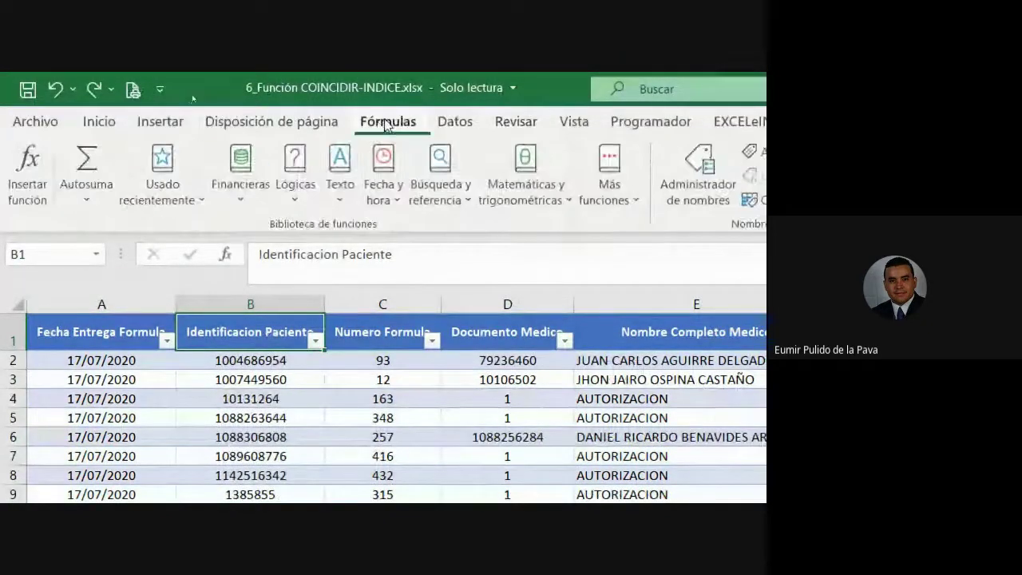
# Step: In Name Manager, start a new name Identificacion_Paciente scoped to Libro
pyautogui.click(685, 168)
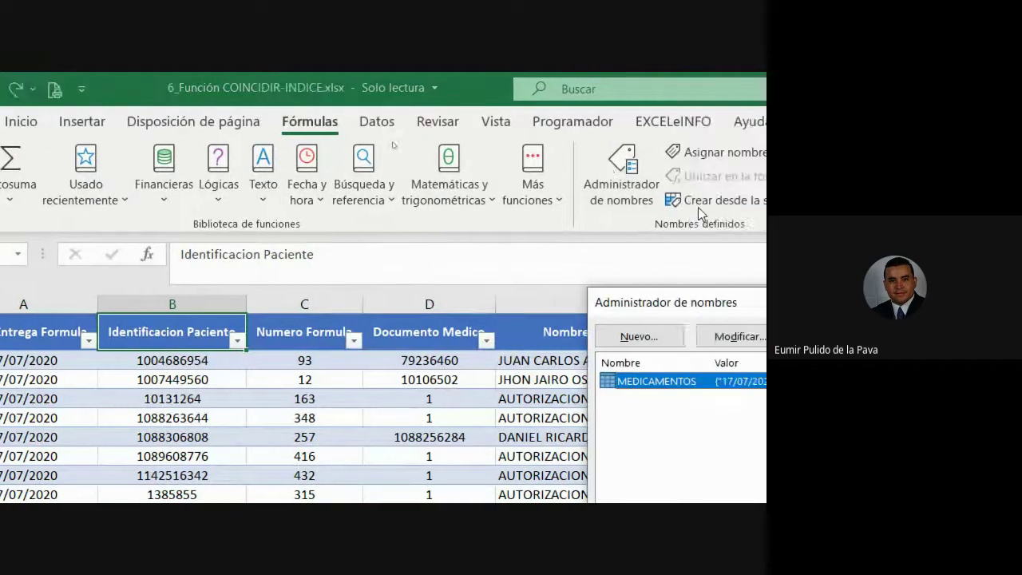
pyautogui.moveTo(612, 312); pyautogui.dragTo(297, 232)
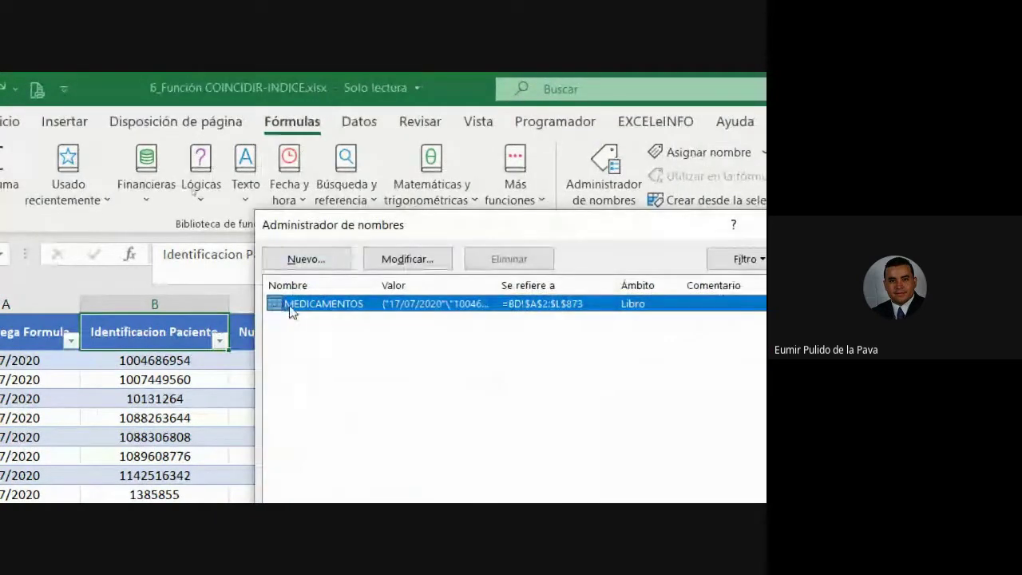
pyautogui.click(307, 259)
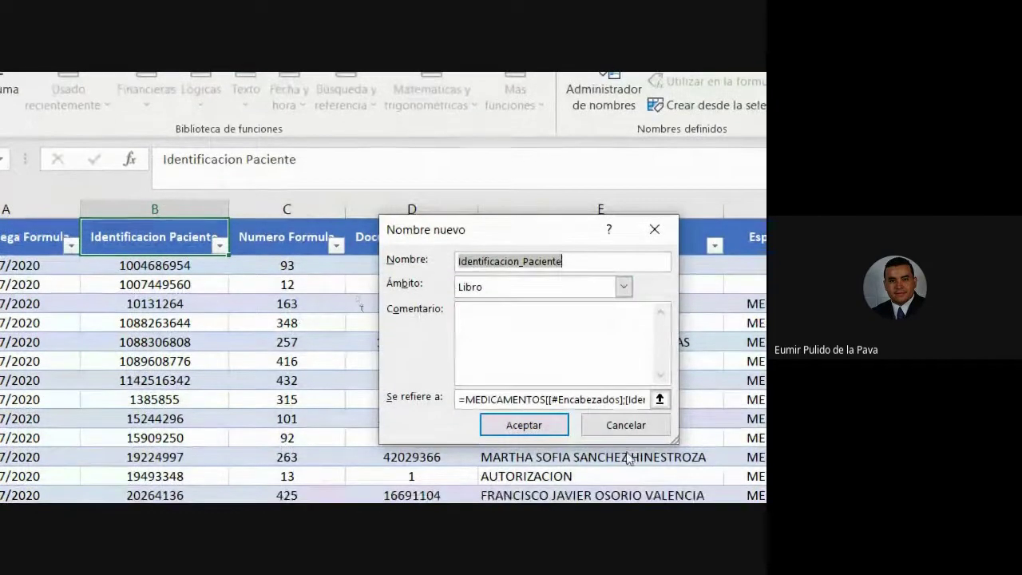
pyautogui.click(616, 439)
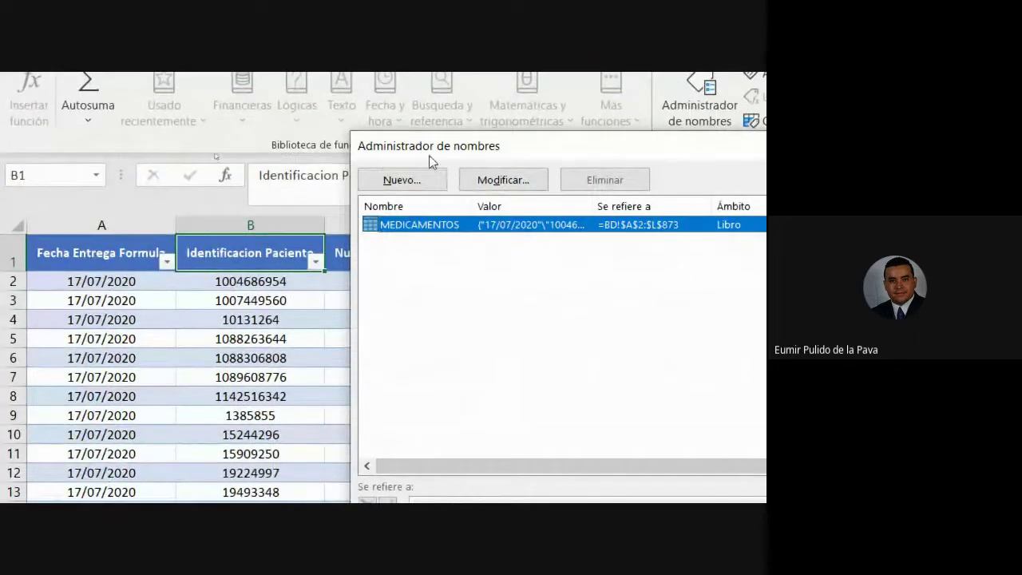
pyautogui.click(422, 180)
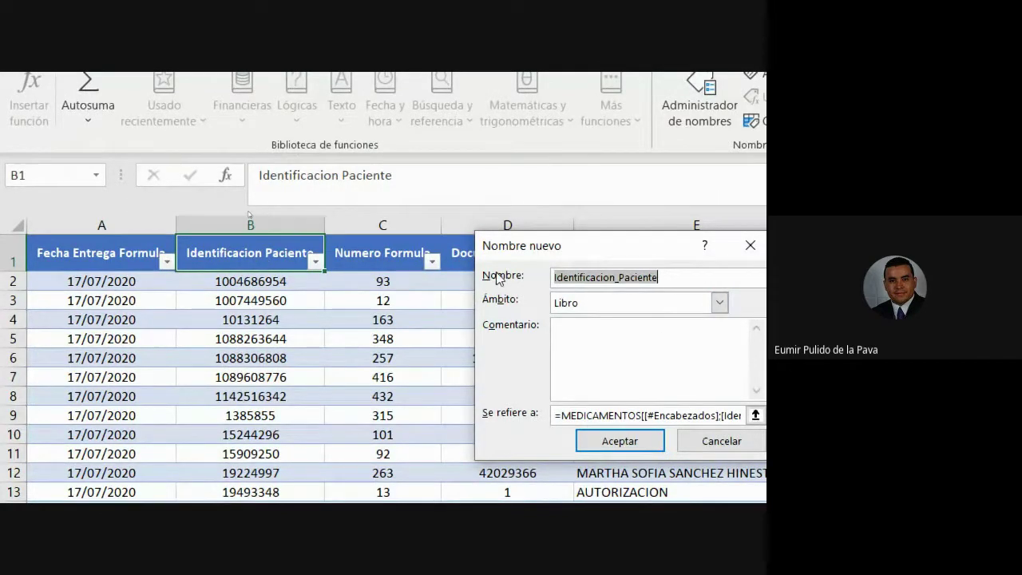
pyautogui.click(633, 327)
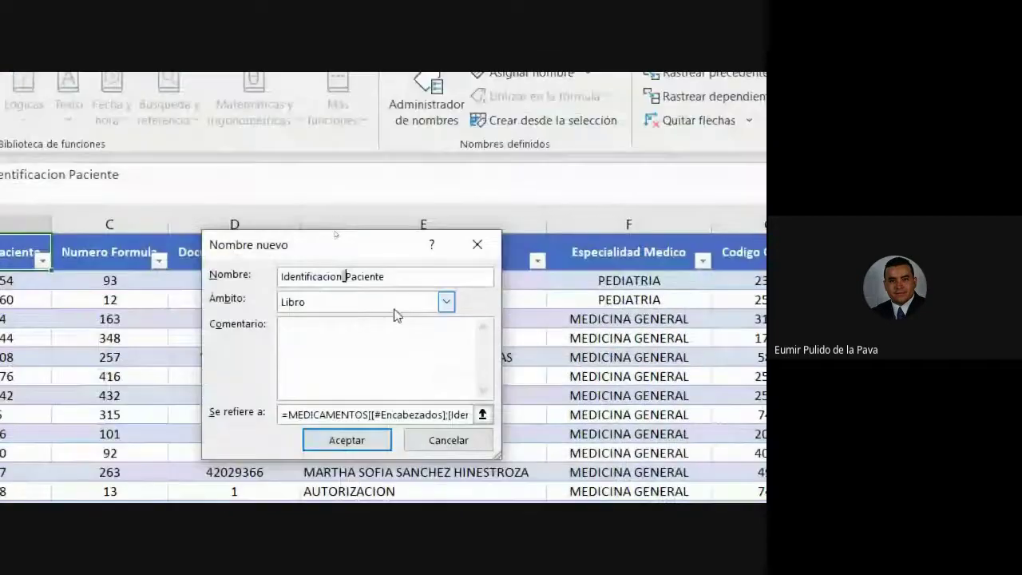
pyautogui.click(446, 302)
pyautogui.click(349, 335)
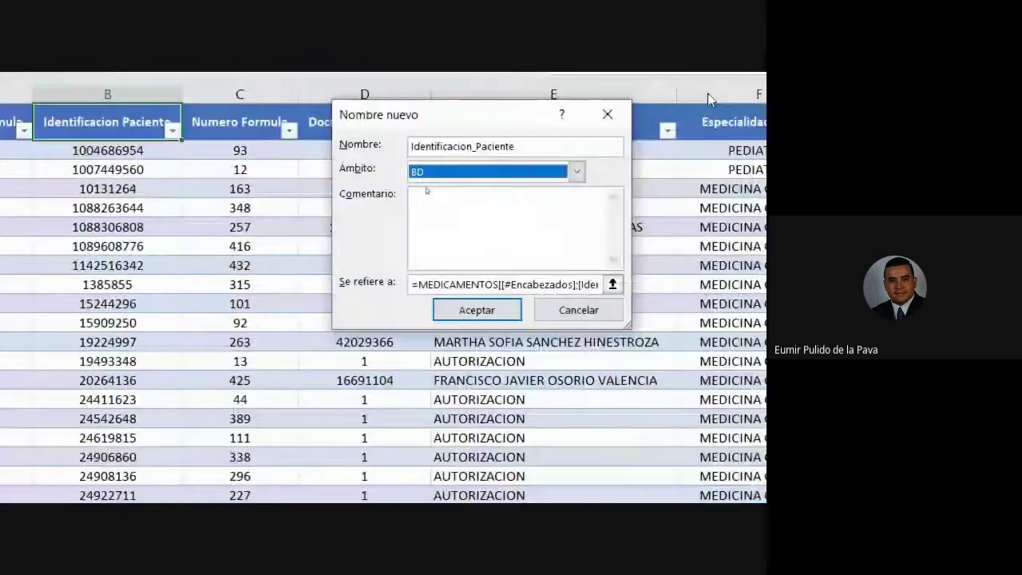
pyautogui.click(491, 183)
pyautogui.click(472, 192)
# Step: Review its reference =MEDICAMENTOS[[#Encabezados];[Identificacion Paciente]] and create the name
pyautogui.click(440, 203)
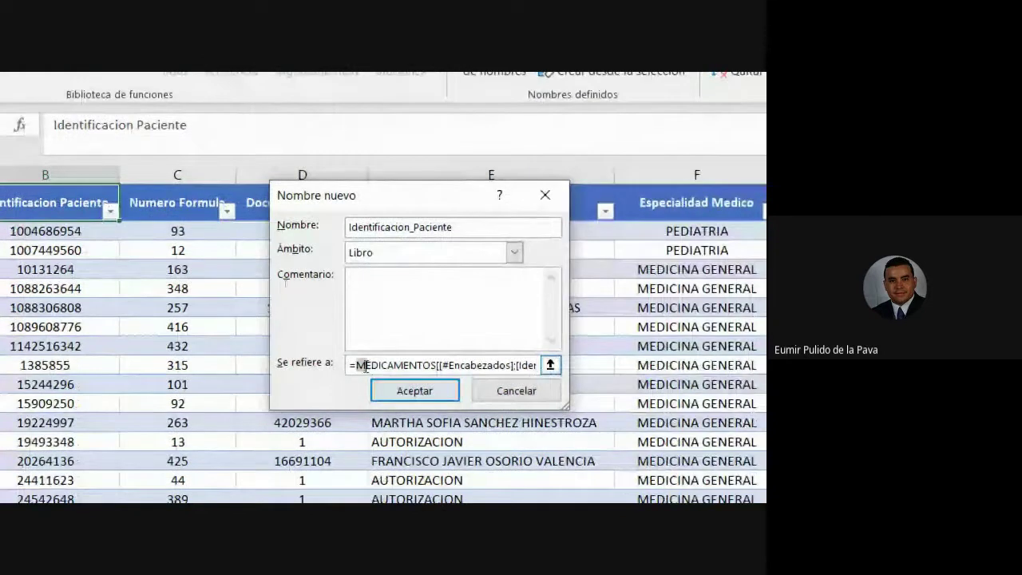
pyautogui.moveTo(364, 366); pyautogui.dragTo(462, 440)
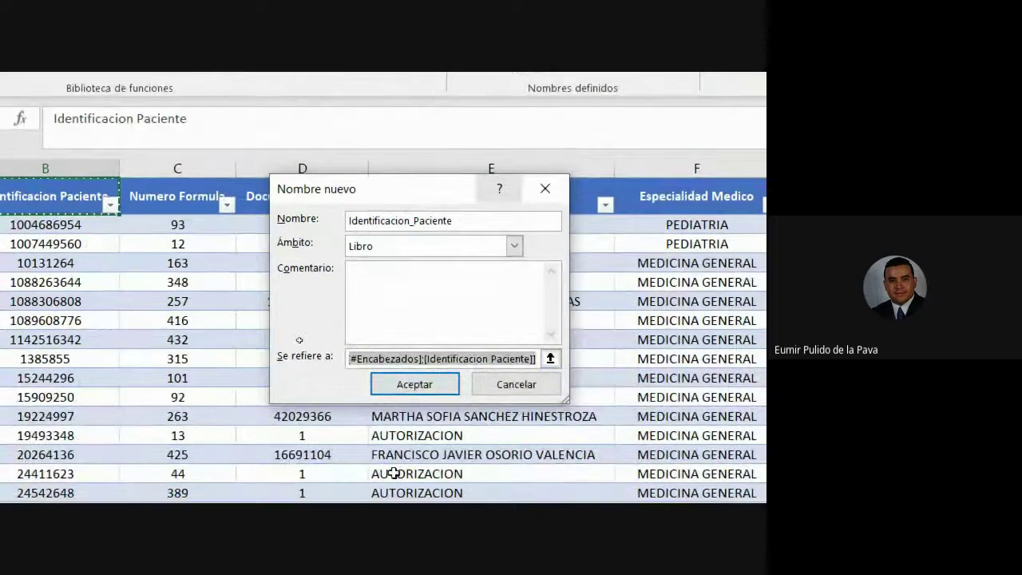
pyautogui.click(407, 365)
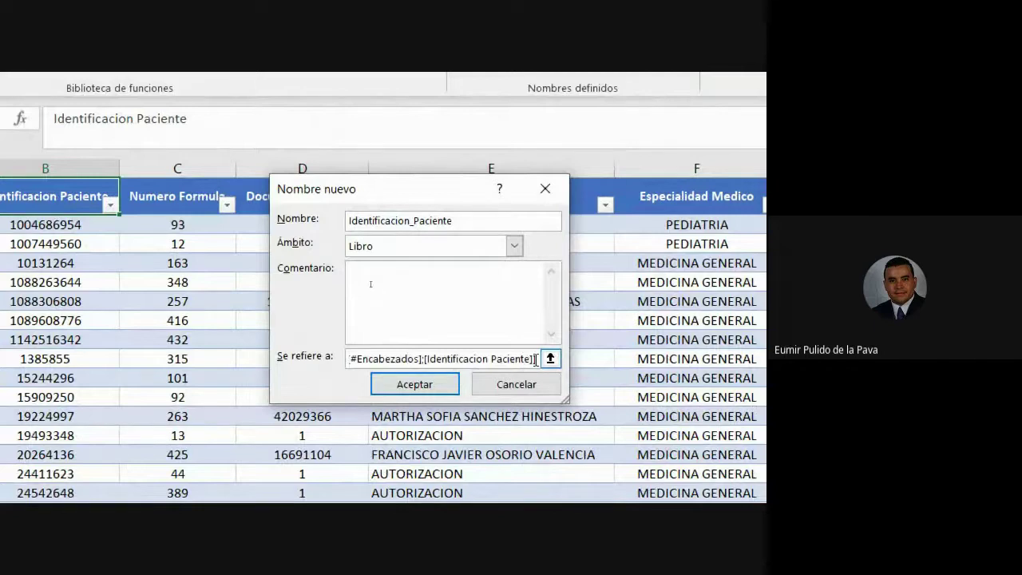
pyautogui.moveTo(536, 361); pyautogui.dragTo(241, 361)
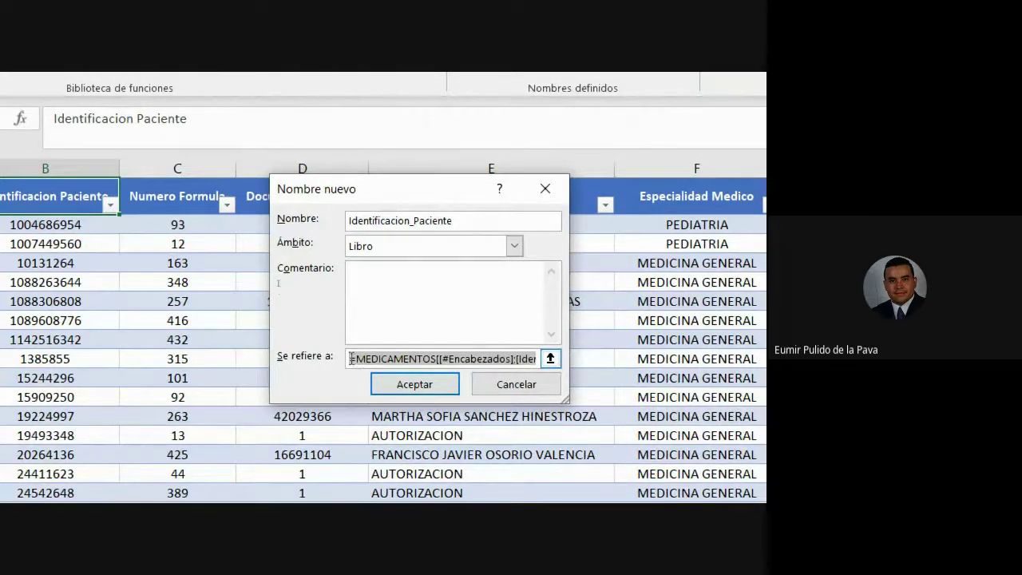
pyautogui.moveTo(351, 358); pyautogui.dragTo(479, 361)
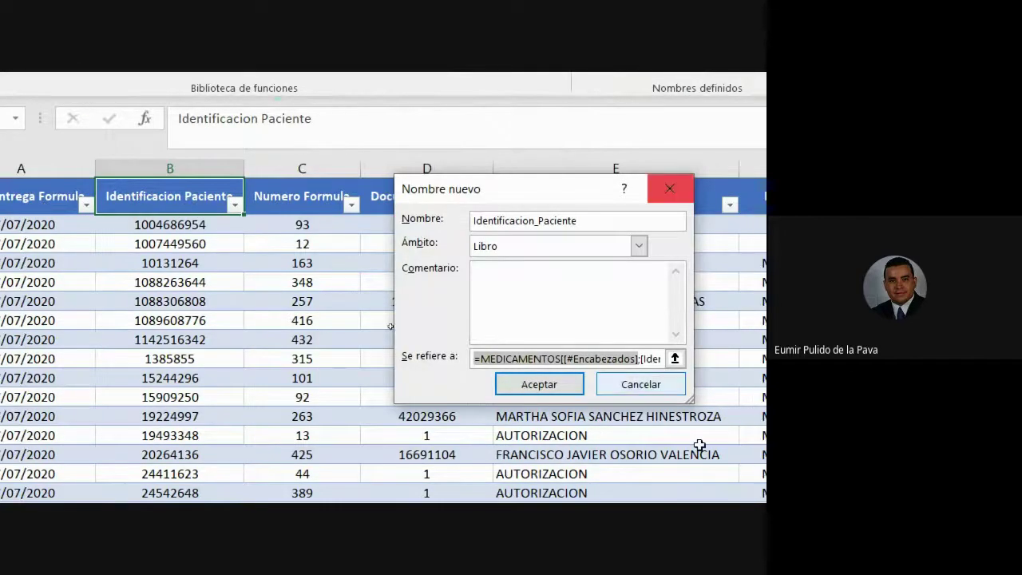
pyautogui.moveTo(609, 359); pyautogui.dragTo(651, 365)
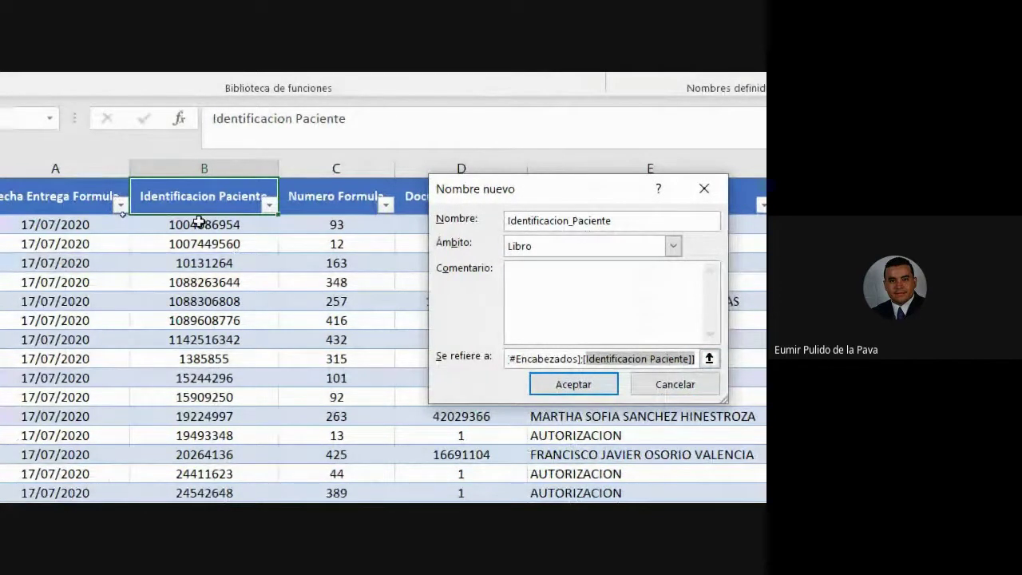
pyautogui.click(560, 390)
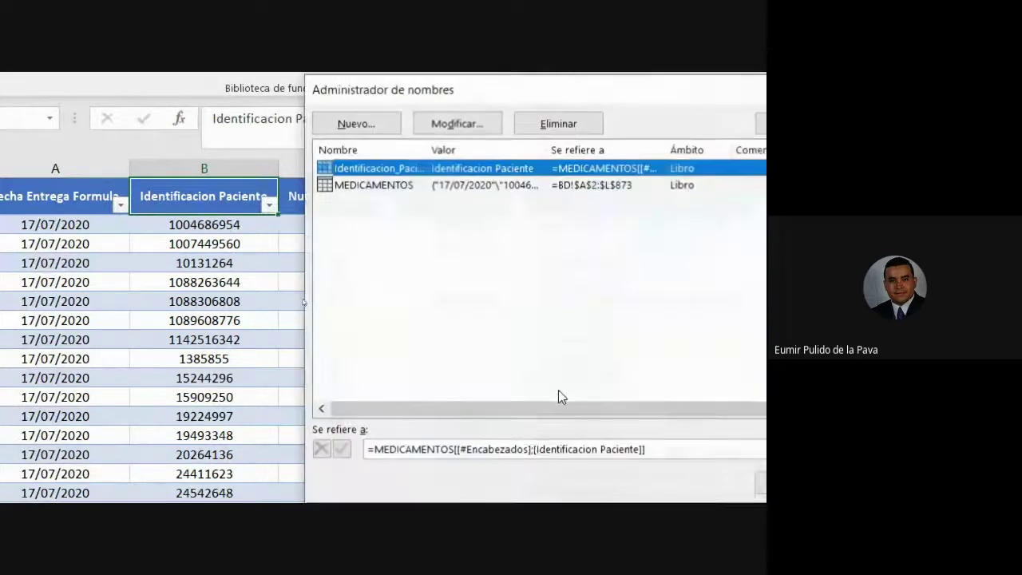
# Step: Delete the Identificacion_Paciente name in Name Manager and start a new one
pyautogui.doubleClick(549, 165)
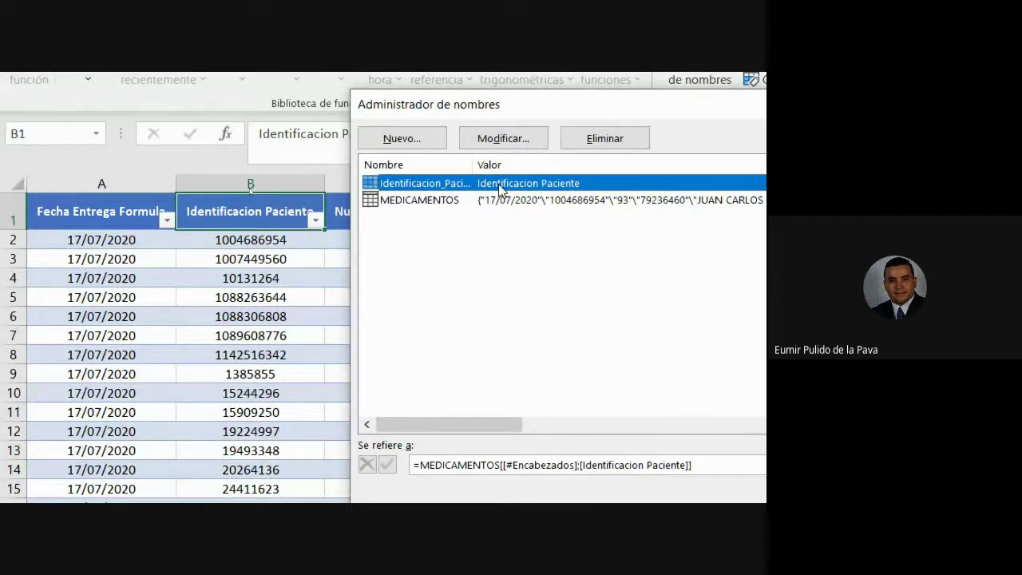
pyautogui.click(601, 143)
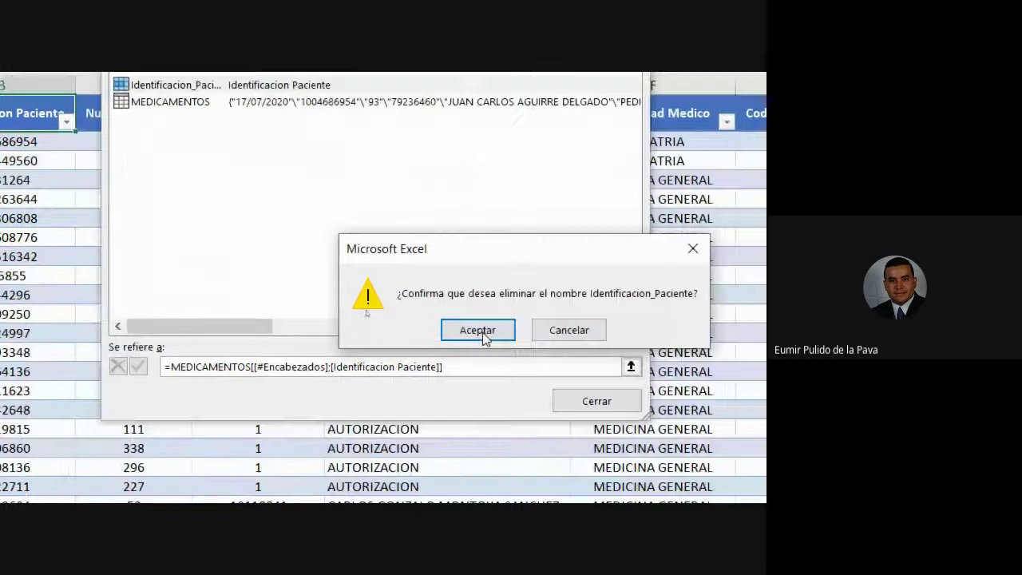
pyautogui.click(483, 333)
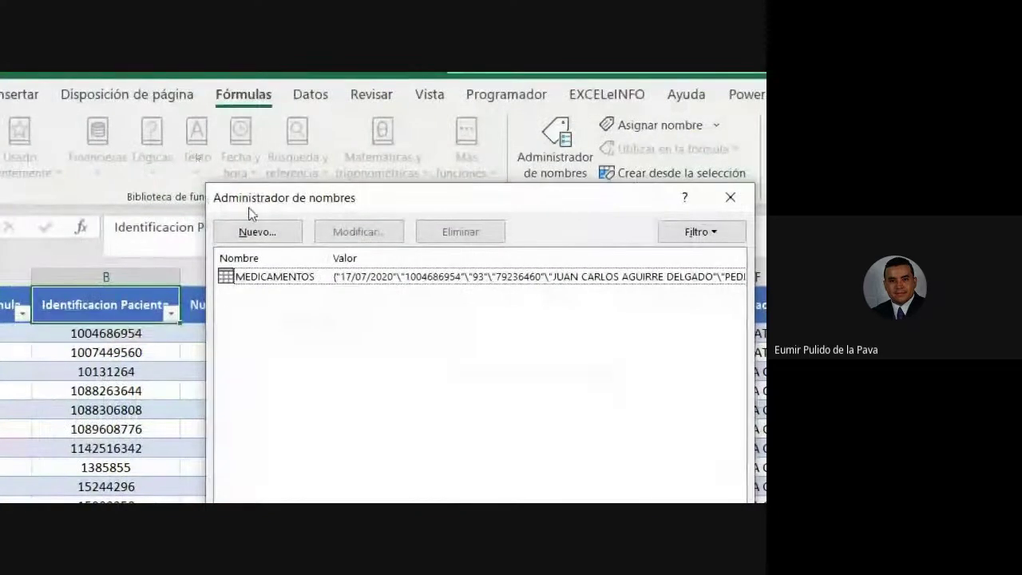
pyautogui.click(247, 231)
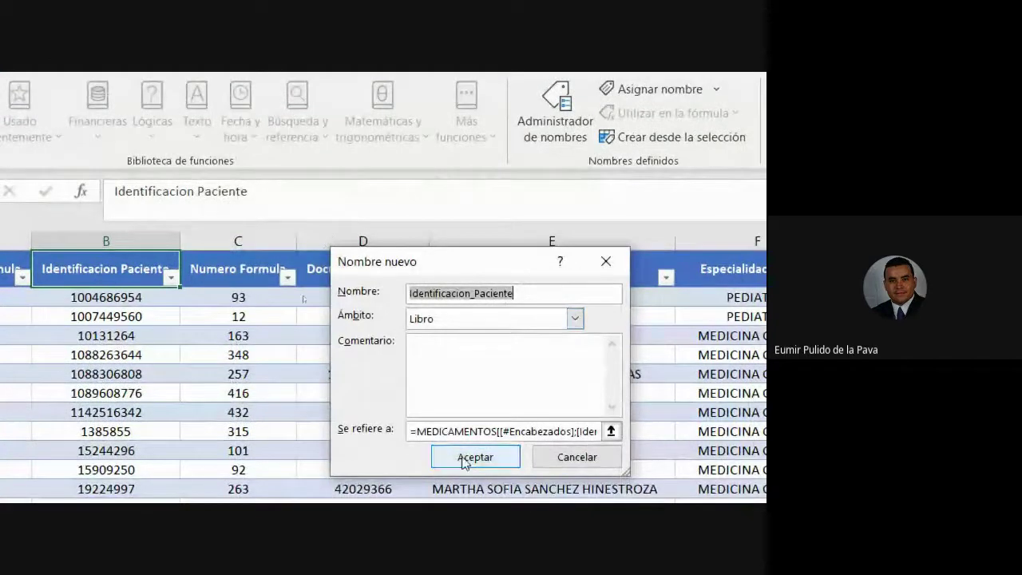
# Step: Change the reference to =MEDICAMENTOS[Identificacion Paciente] by picking the table column
pyautogui.click(456, 432)
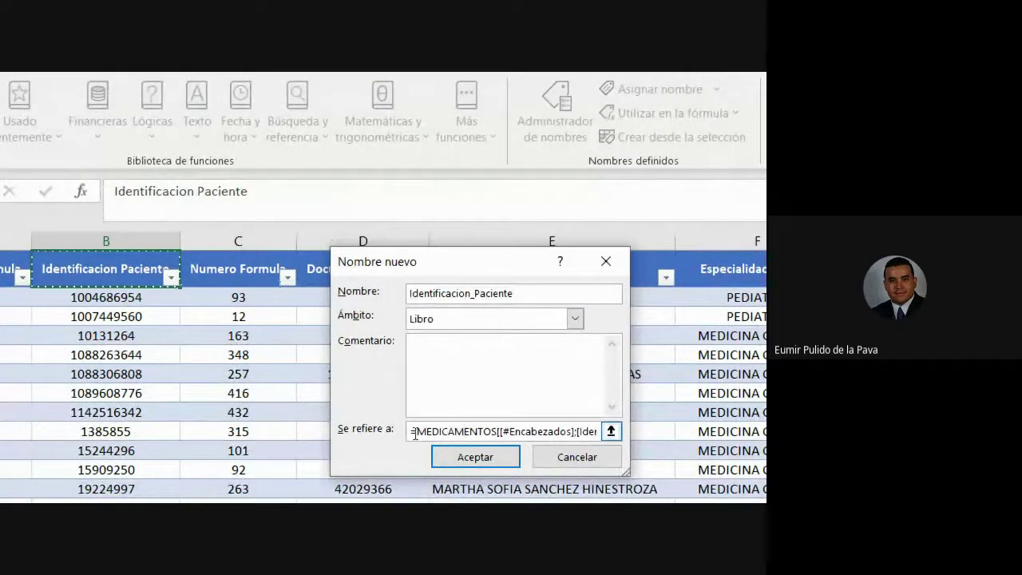
pyautogui.moveTo(411, 429); pyautogui.dragTo(595, 437)
pyautogui.press('BackSpace')
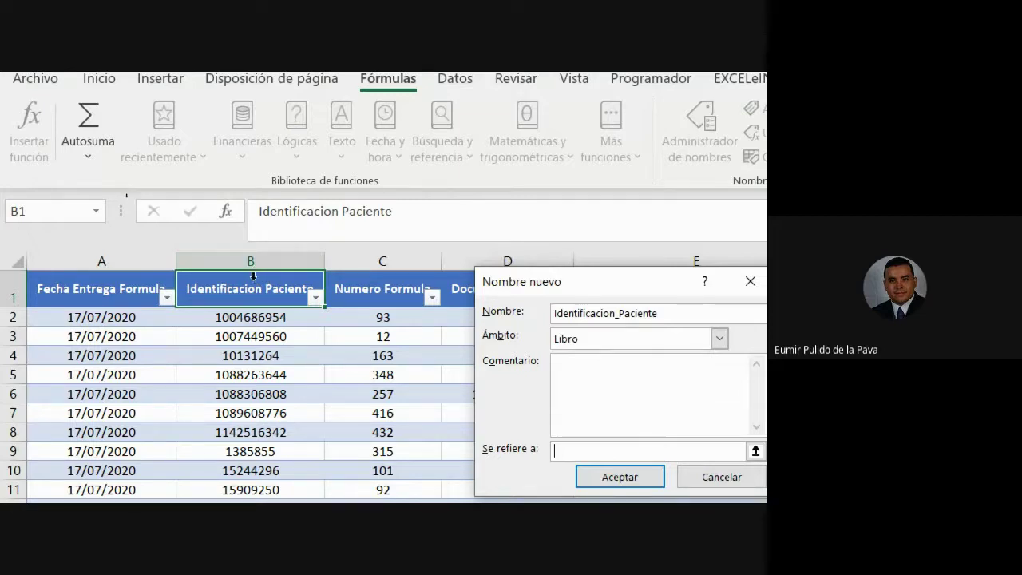
pyautogui.click(254, 274)
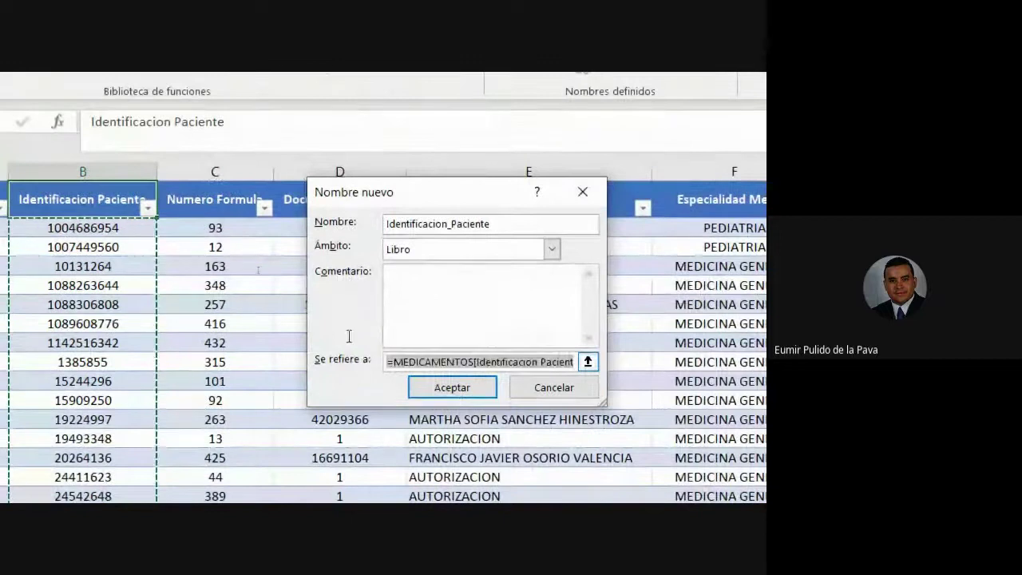
pyautogui.click(438, 360)
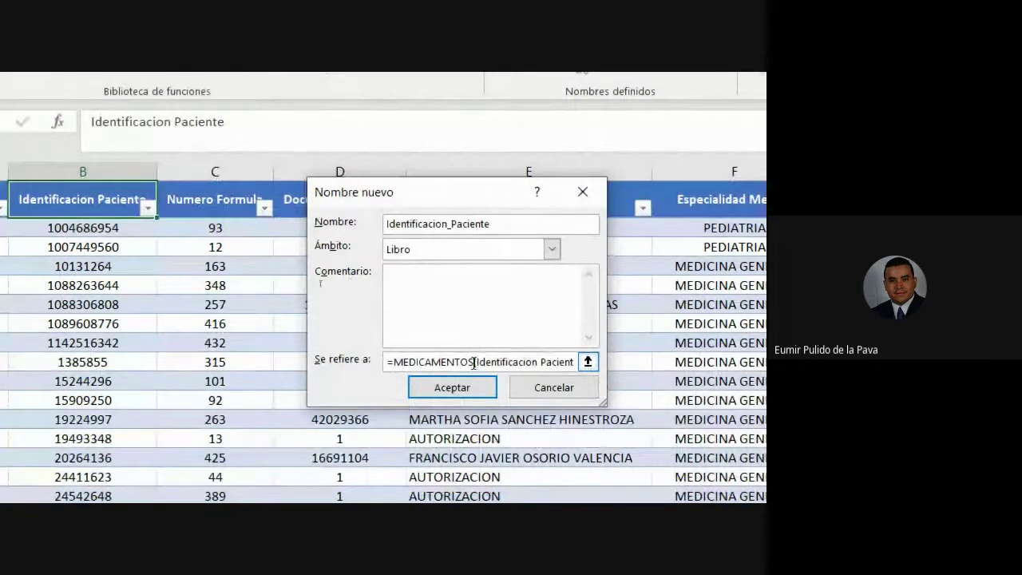
pyautogui.moveTo(476, 361); pyautogui.dragTo(605, 366)
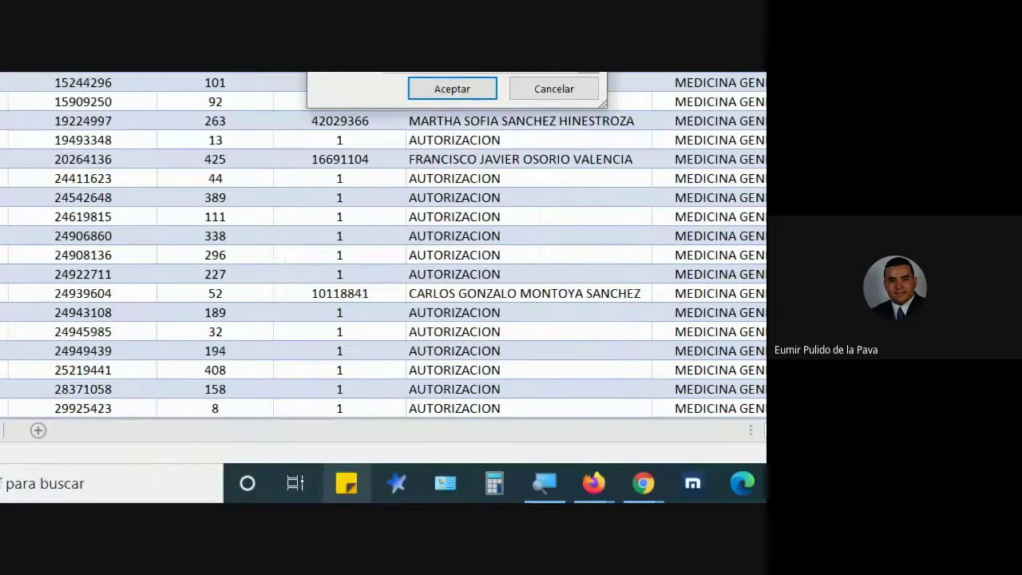
# Step: Admit the person waiting in the Meet call and return to the name dialog
pyautogui.click(644, 483)
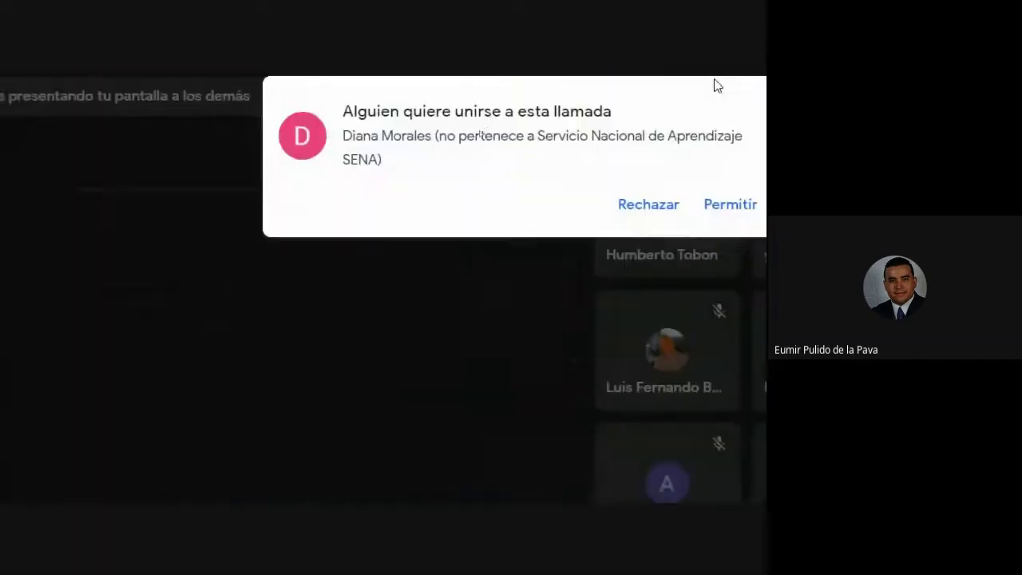
pyautogui.click(615, 222)
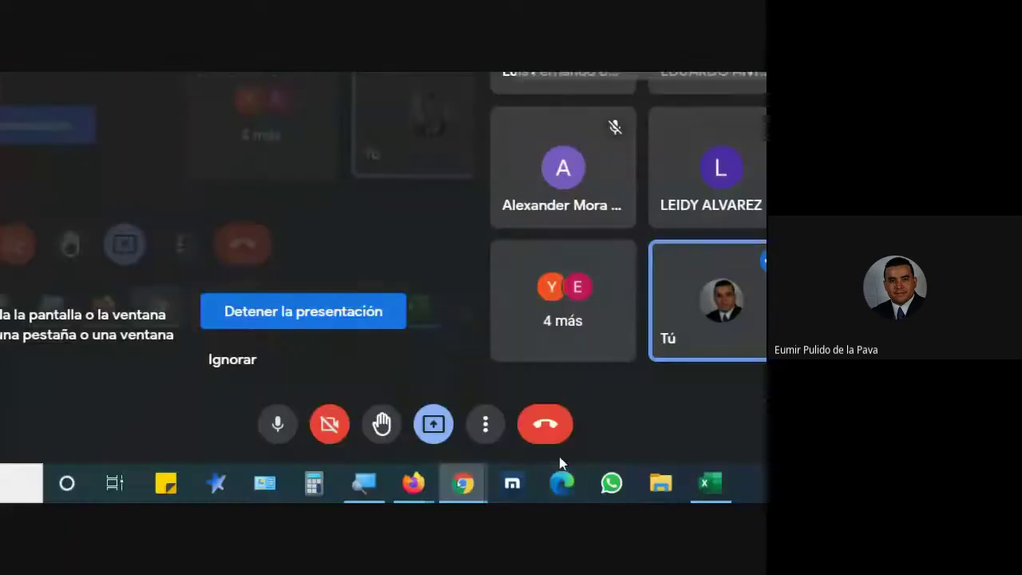
pyautogui.click(710, 484)
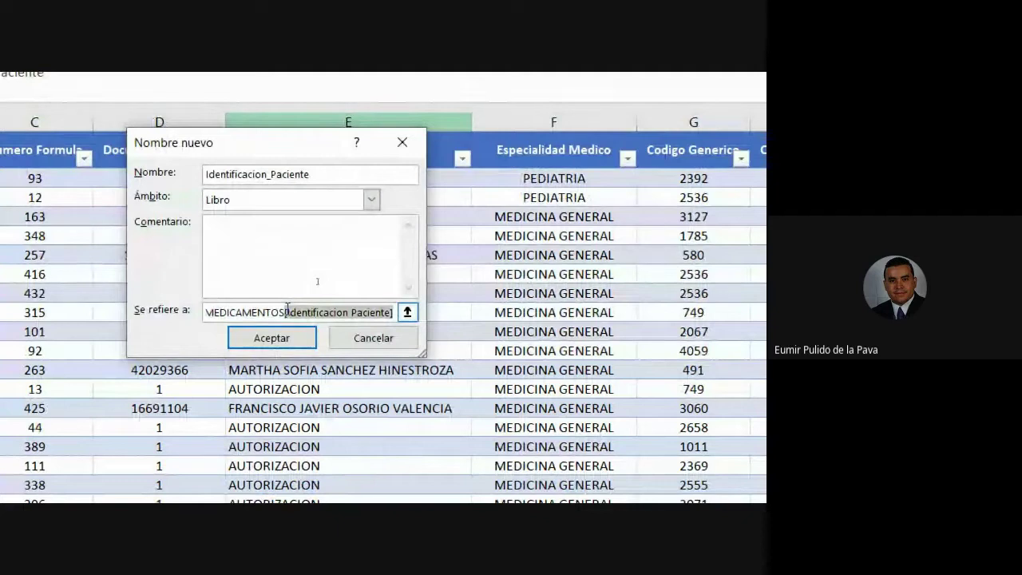
# Step: Check the column reference and confirm the new Identificacion_Paciente name
pyautogui.moveTo(337, 312); pyautogui.dragTo(393, 313)
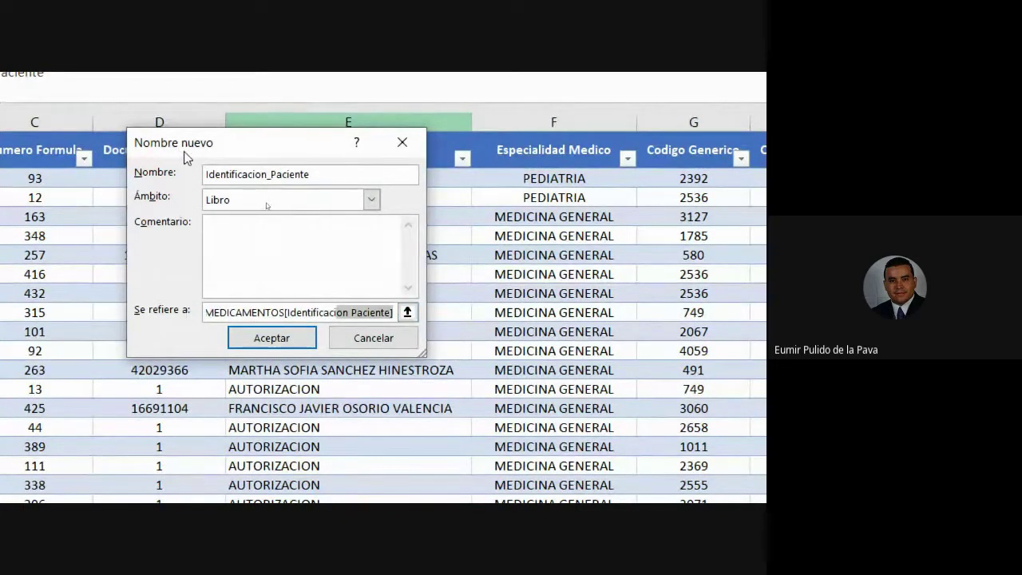
pyautogui.press('Tab')
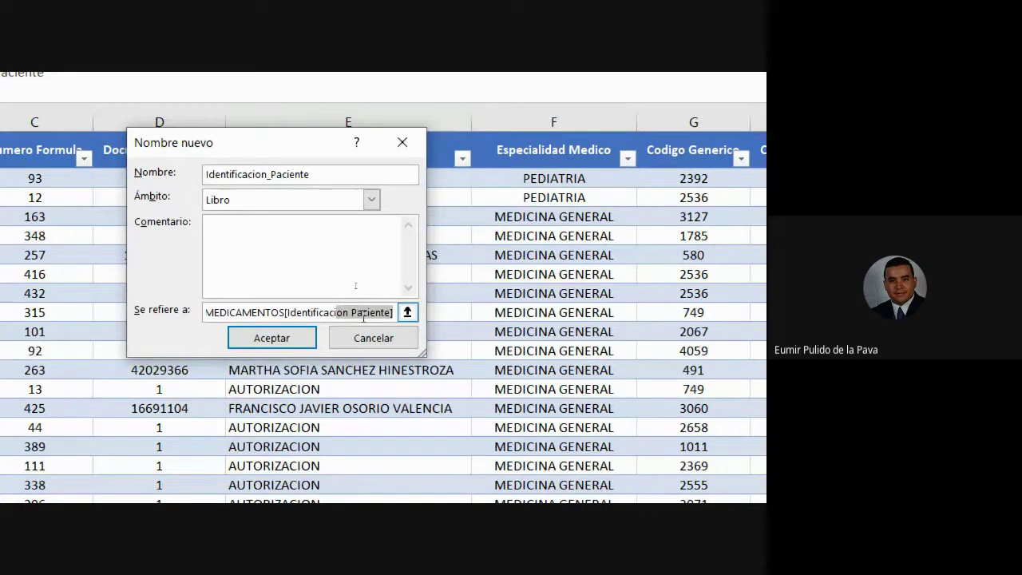
pyautogui.moveTo(364, 314); pyautogui.dragTo(206, 312)
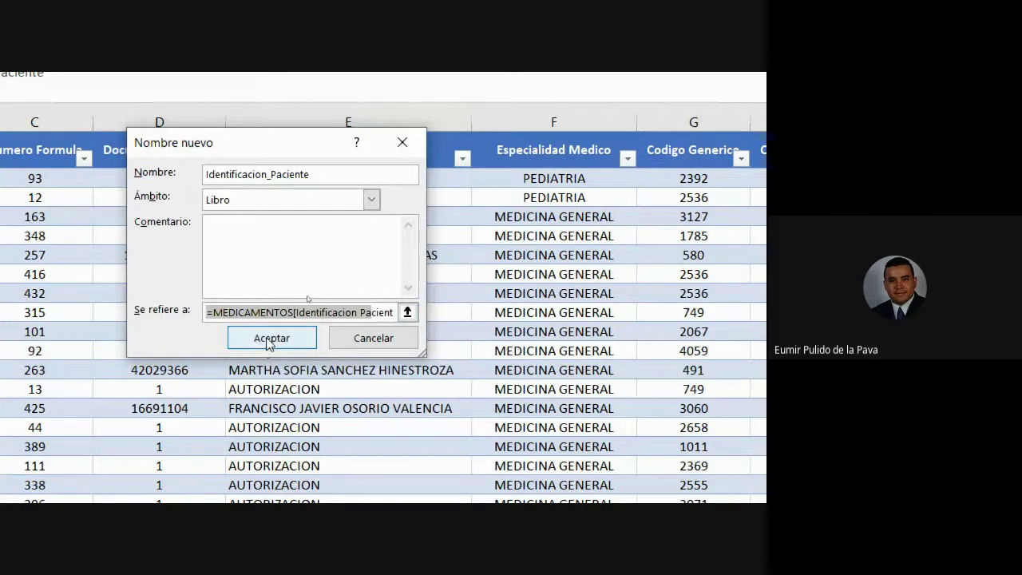
pyautogui.click(270, 340)
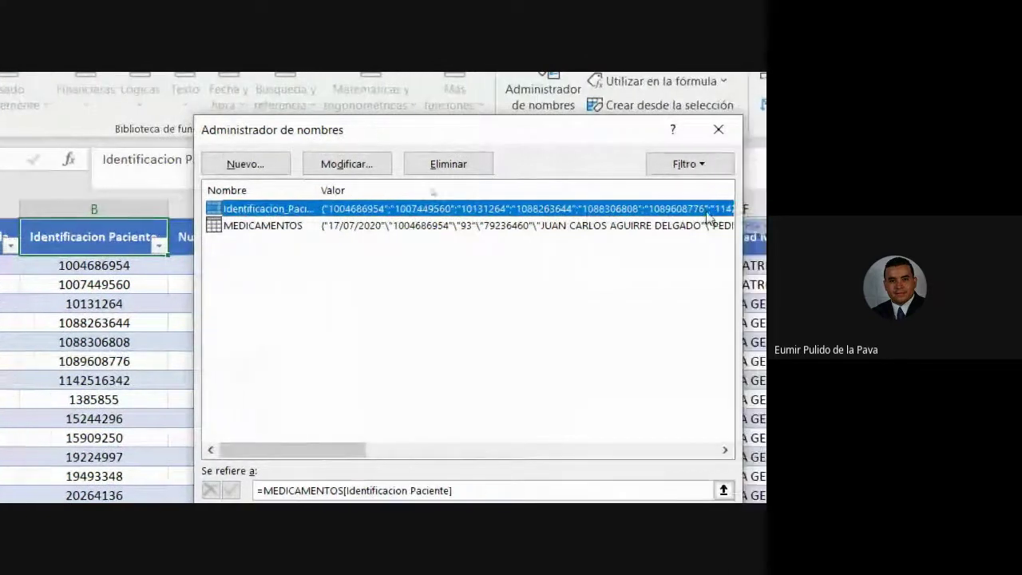
# Step: Review the defined names with a widened name column, then switch to the INFO sheet
pyautogui.doubleClick(313, 192)
pyautogui.click(284, 264)
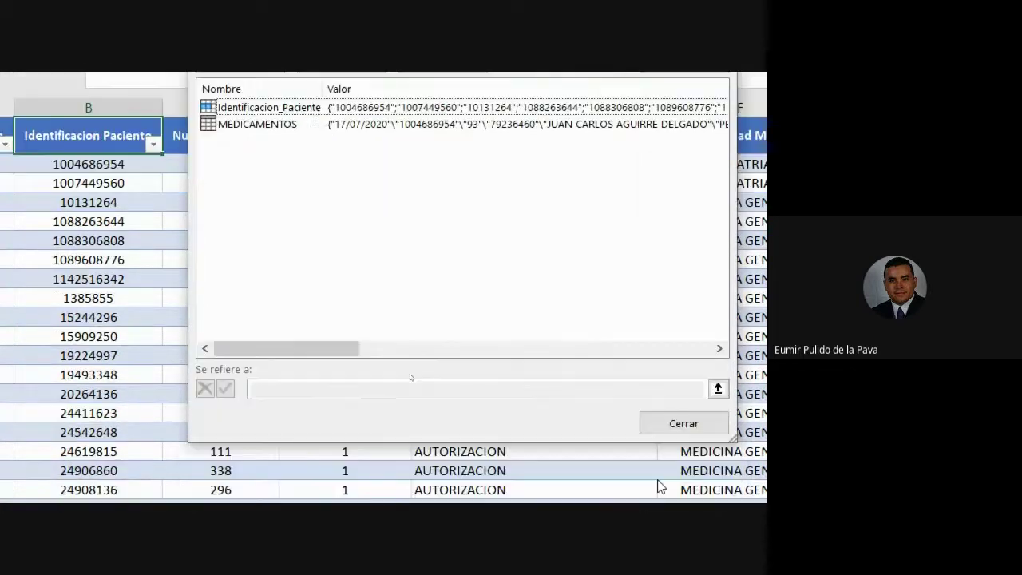
pyautogui.click(670, 421)
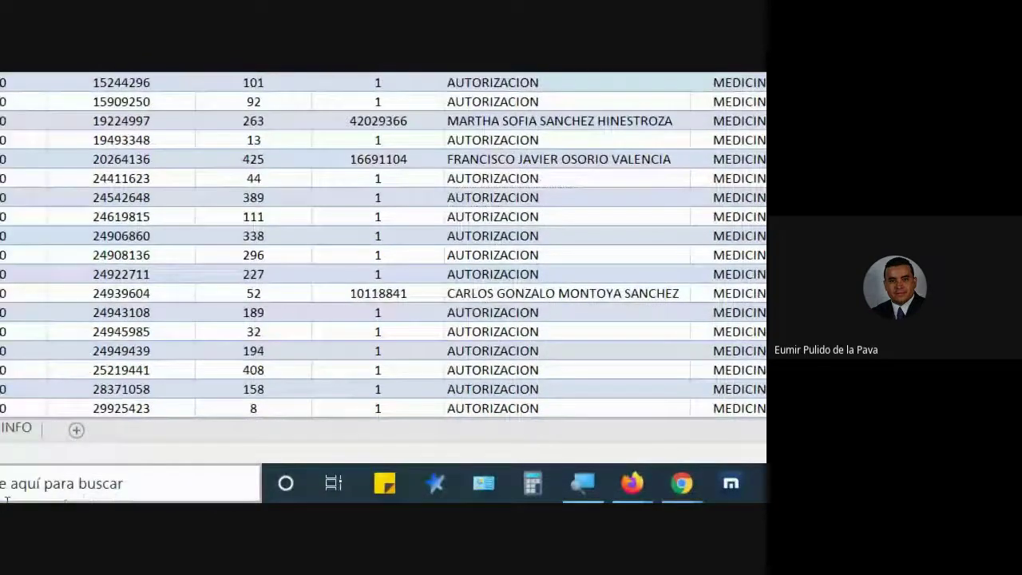
pyautogui.click(147, 438)
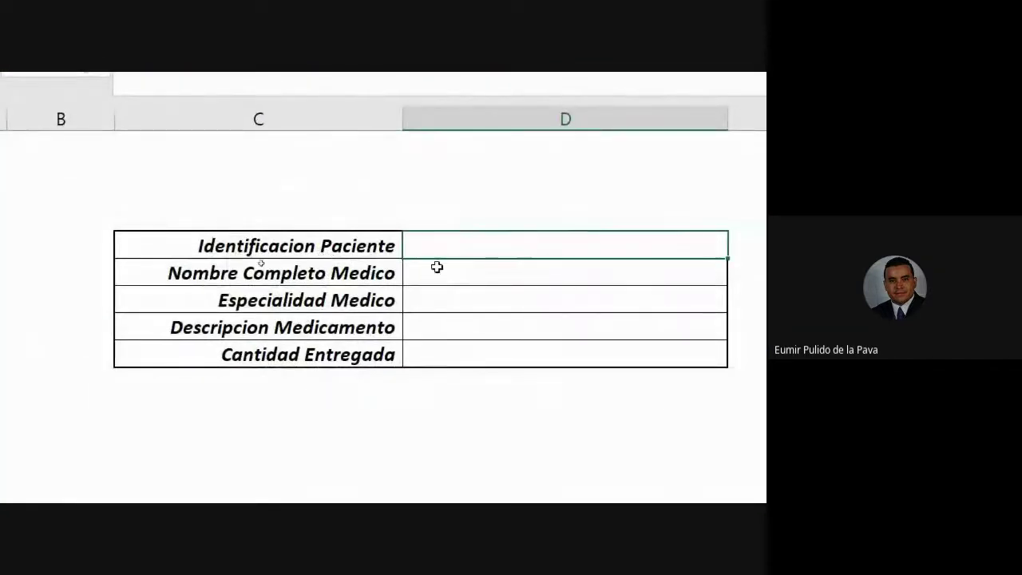
pyautogui.moveTo(676, 483)
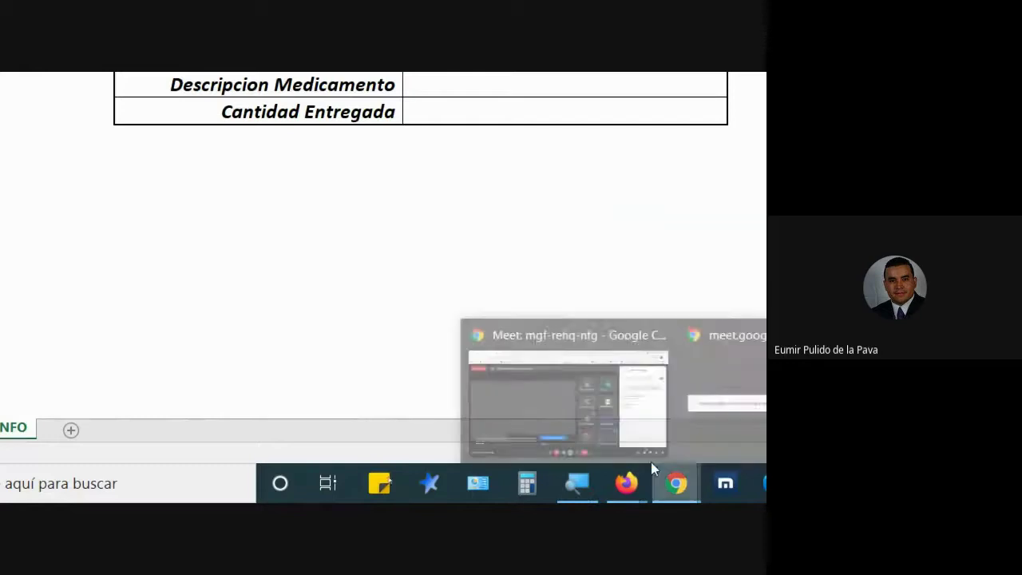
pyautogui.click(623, 399)
# Step: Admit the waiting participant to the call, then bring up Data Validation in Excel
pyautogui.click(411, 287)
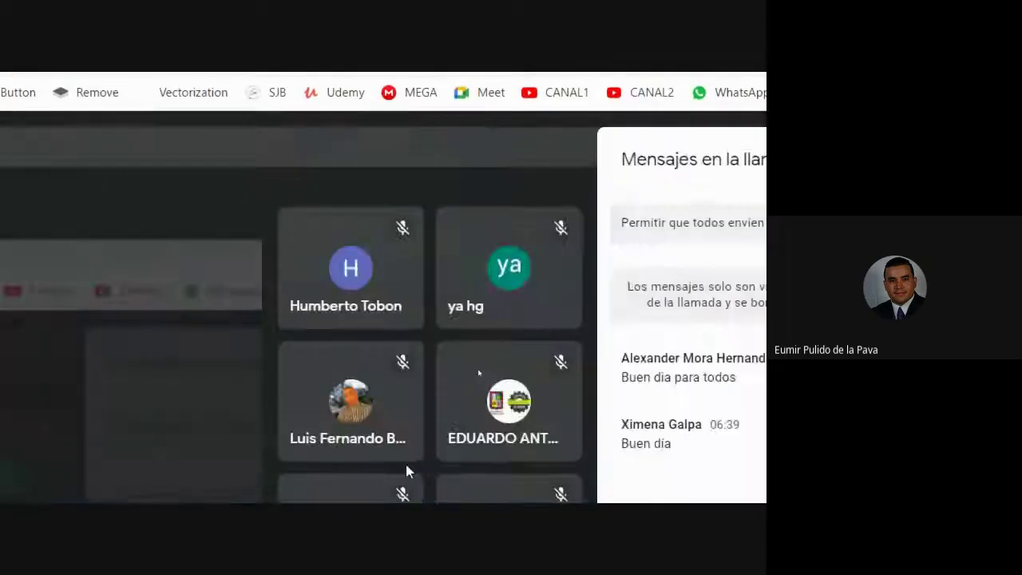
pyautogui.click(494, 495)
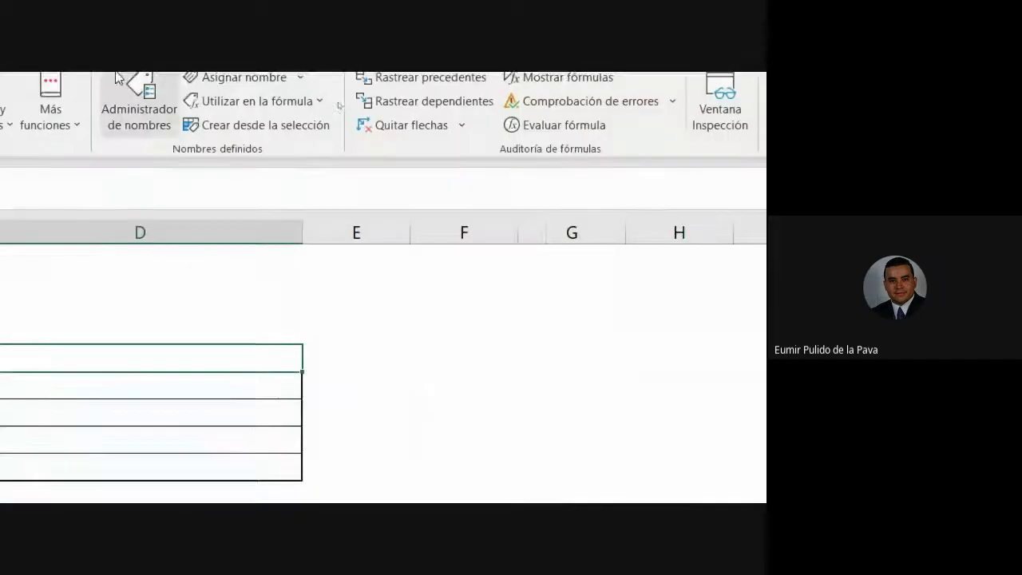
pyautogui.click(110, 118)
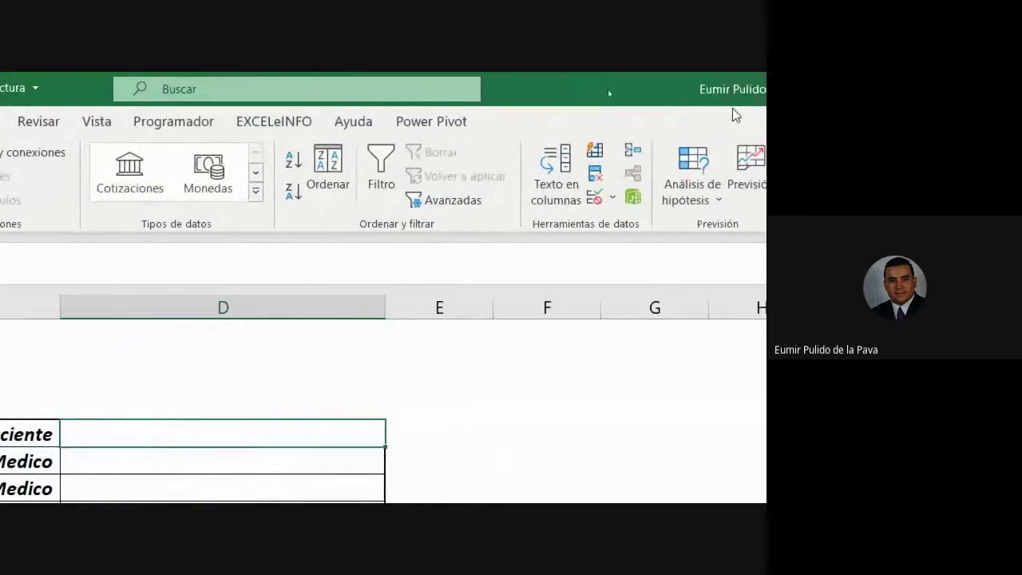
pyautogui.click(554, 198)
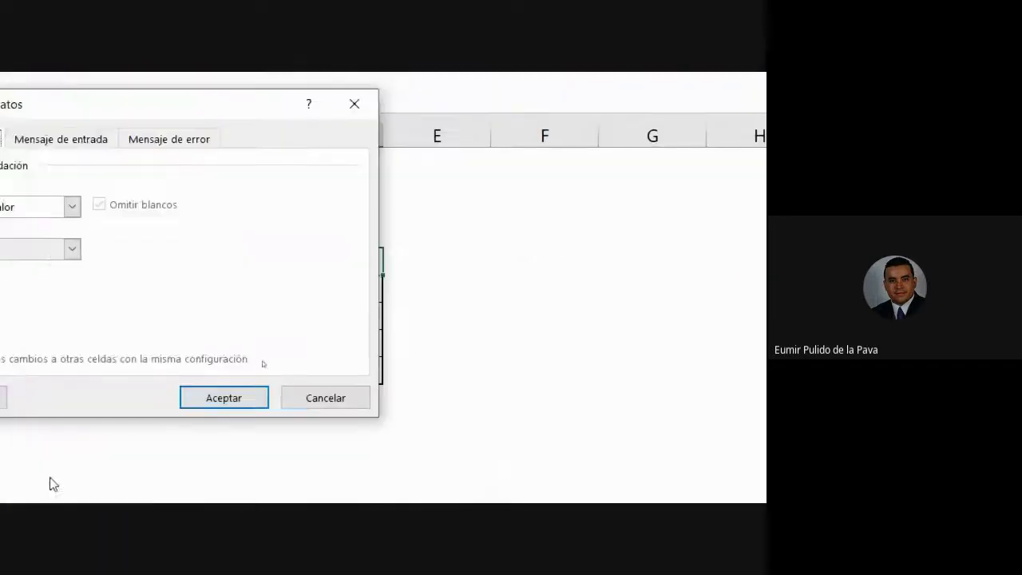
# Step: Restrict the patient ID cell to a List sourced from =Identificacion_Paciente
pyautogui.click(184, 202)
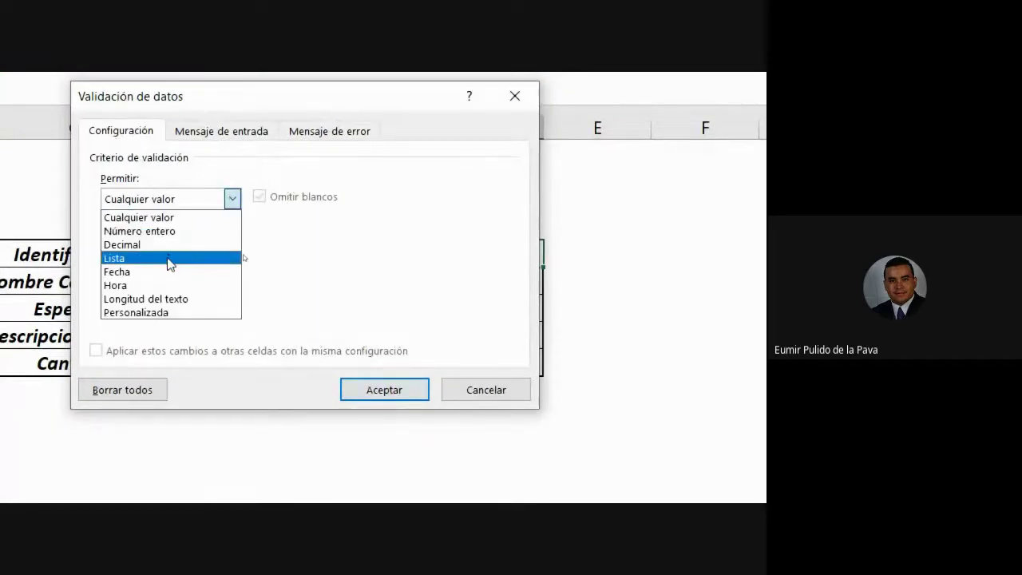
pyautogui.click(168, 259)
pyautogui.click(172, 282)
pyautogui.write('=')
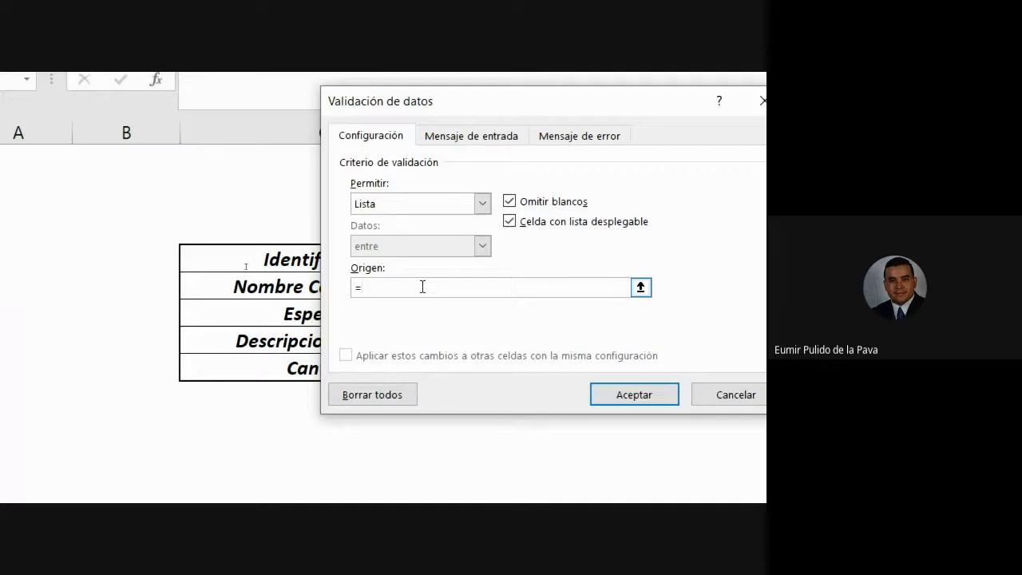
pyautogui.write('DENTIFIC')
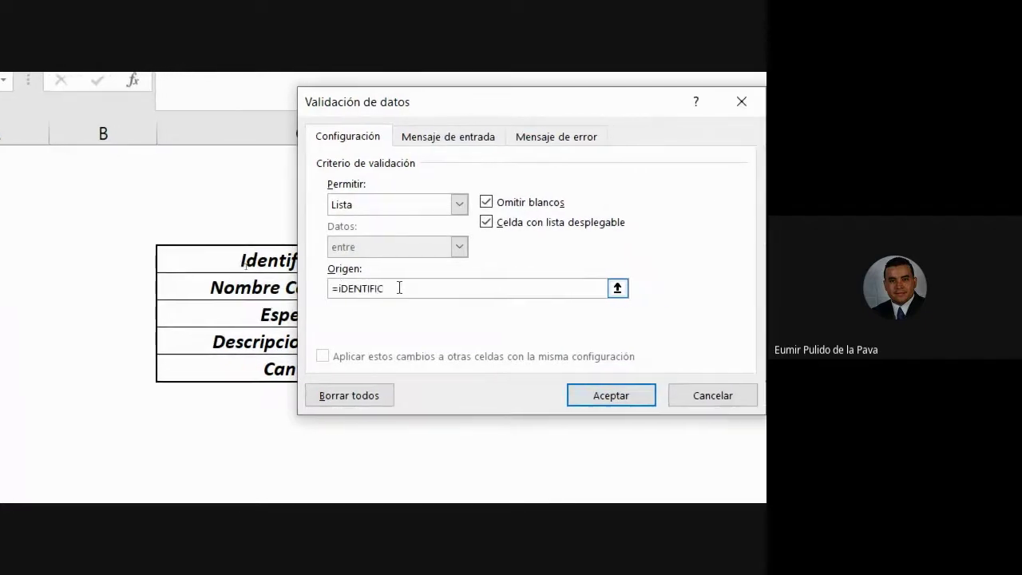
pyautogui.press('BackSpace')
pyautogui.press('BackSpace')
pyautogui.press('BackSpace')
pyautogui.write('I')
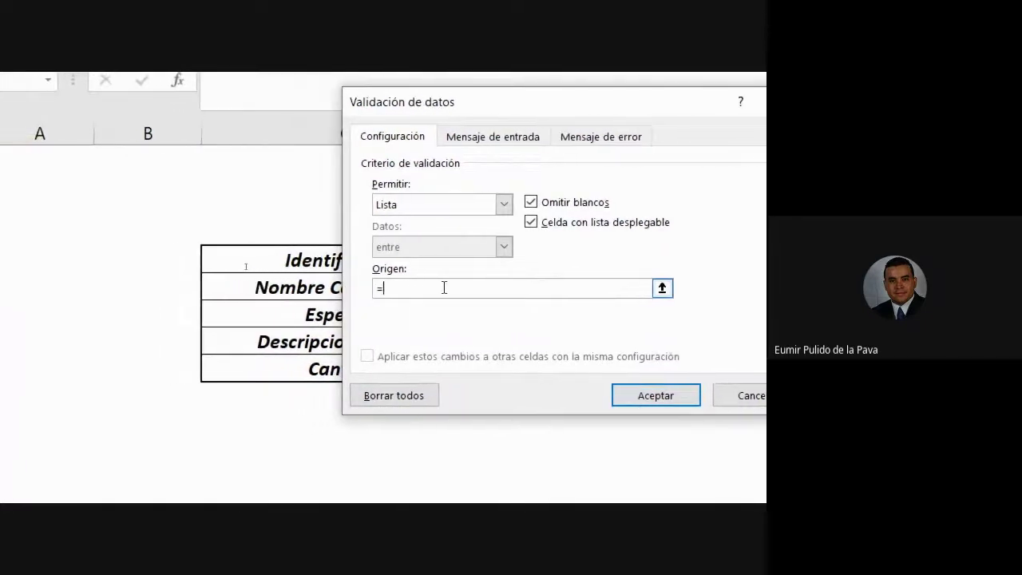
pyautogui.write('dentifica')
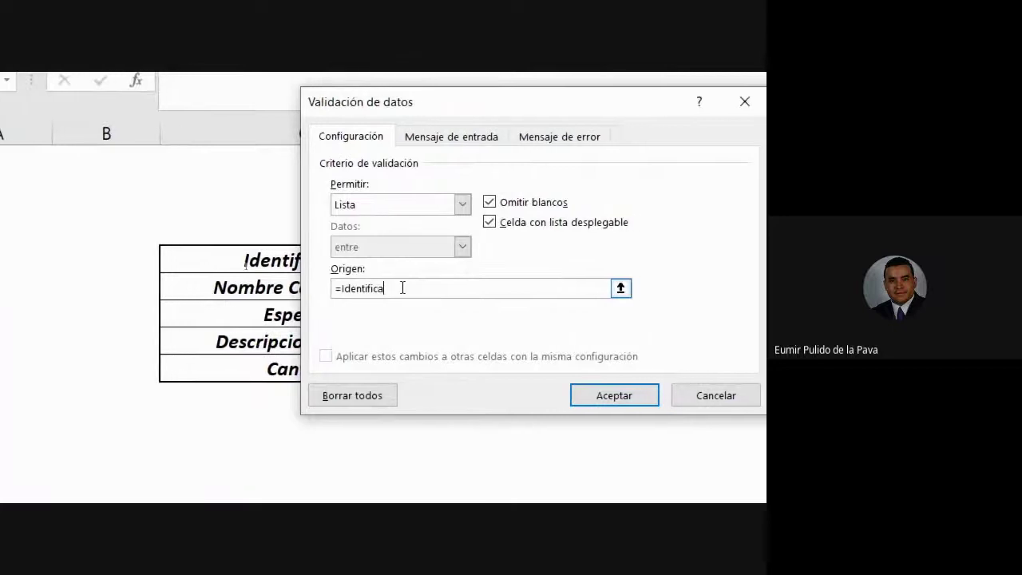
pyautogui.write('cion_Paciente')
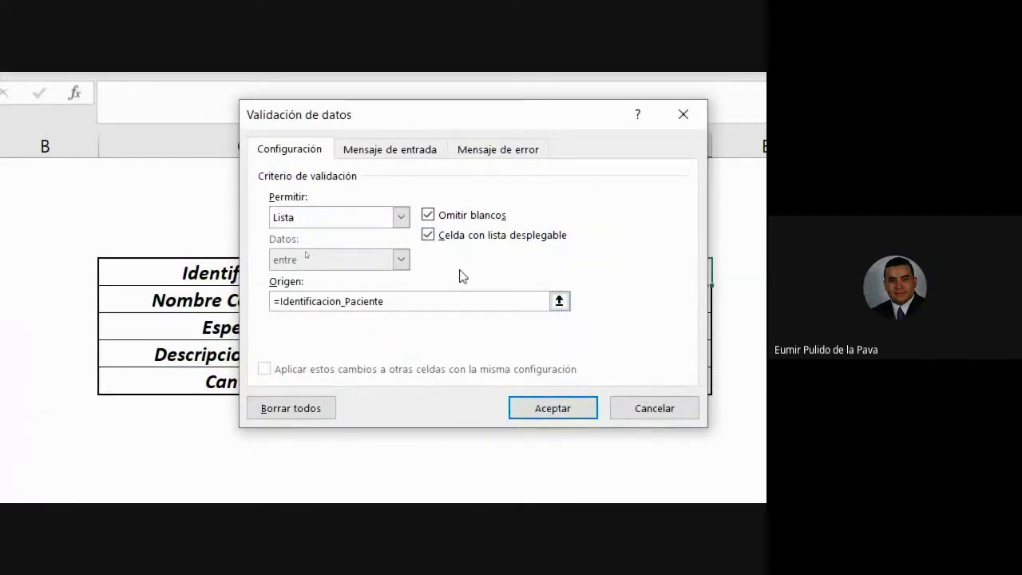
pyautogui.click(526, 409)
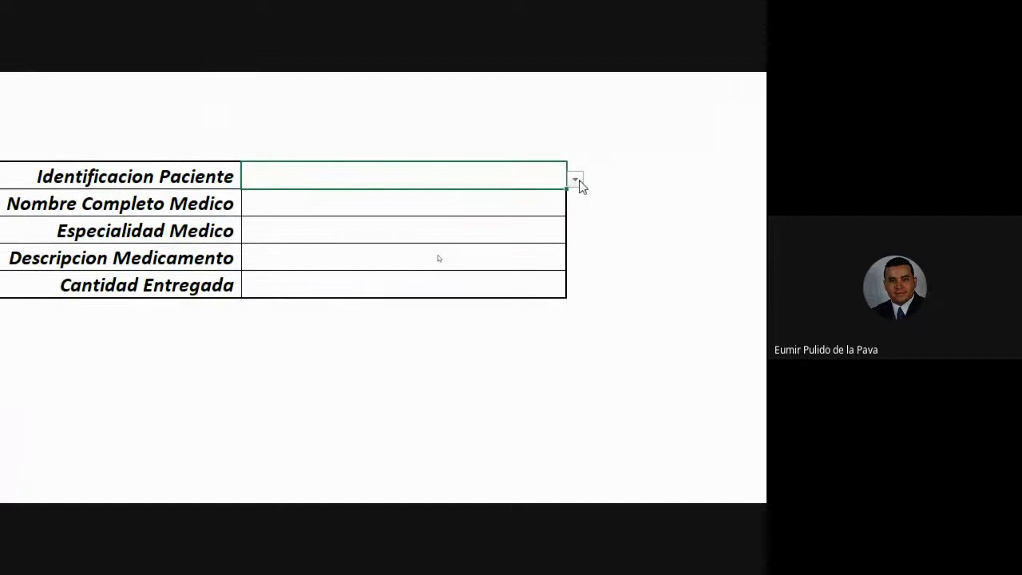
# Step: Scroll through the patient ID dropdown without choosing an ID, then go to the BD sheet
pyautogui.click(575, 180)
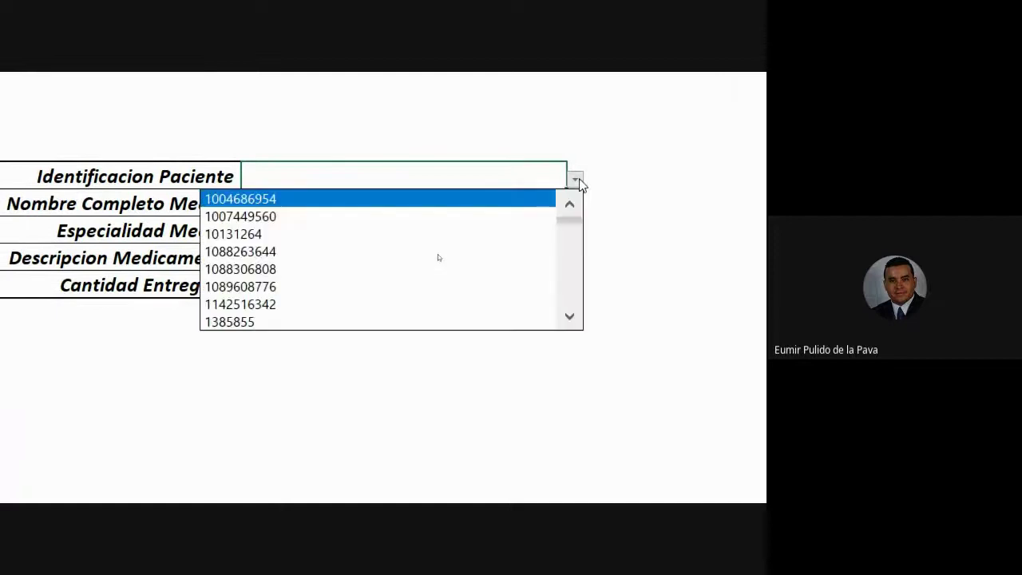
pyautogui.moveTo(573, 226); pyautogui.dragTo(577, 317)
pyautogui.click(575, 367)
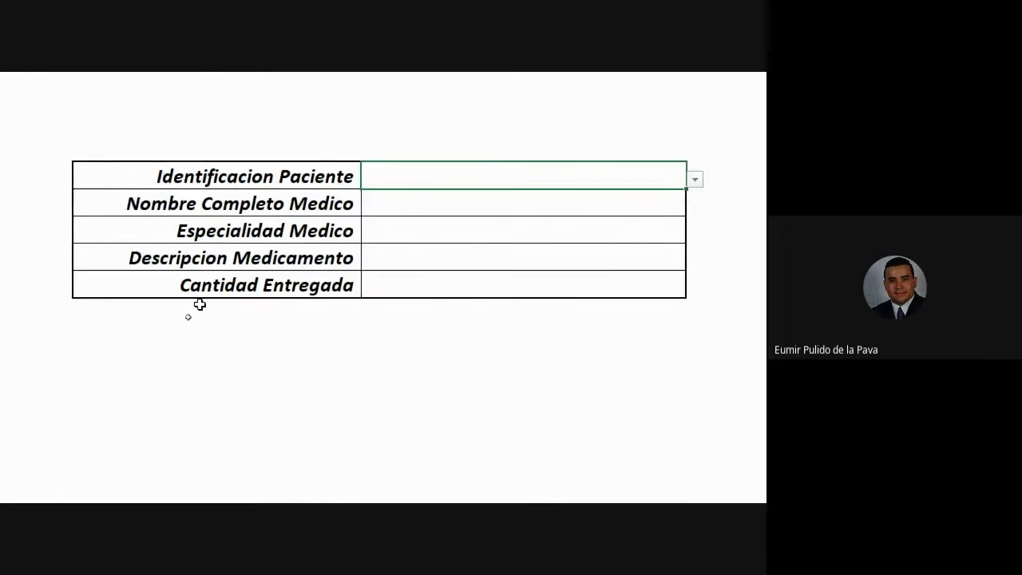
pyautogui.click(101, 429)
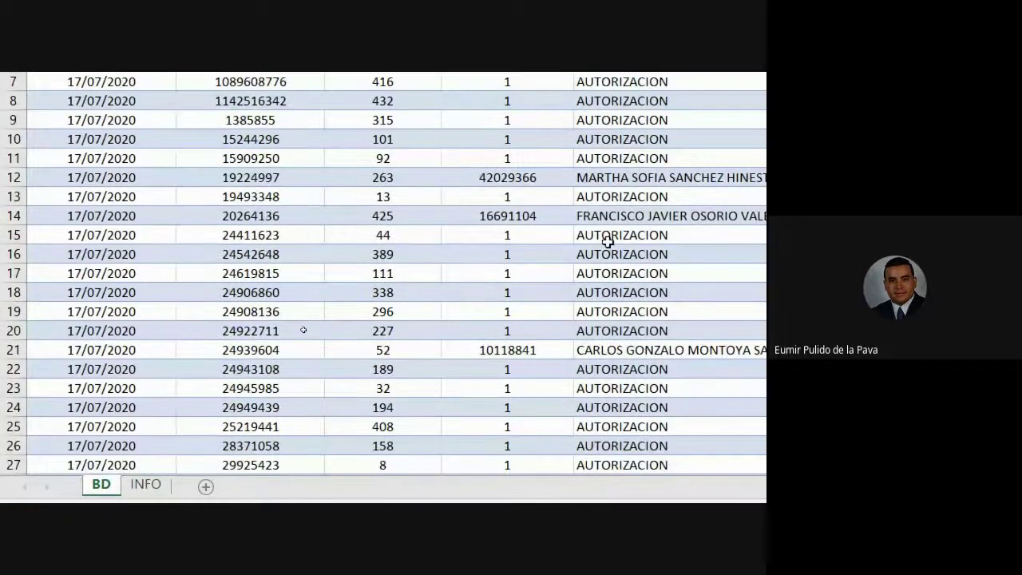
# Step: From header cell B1, review the Identificacion_Paciente entry in the Name Manager
pyautogui.scroll(2, 304, 328)
pyautogui.rightClick(383, 247)
pyautogui.press('Escape')
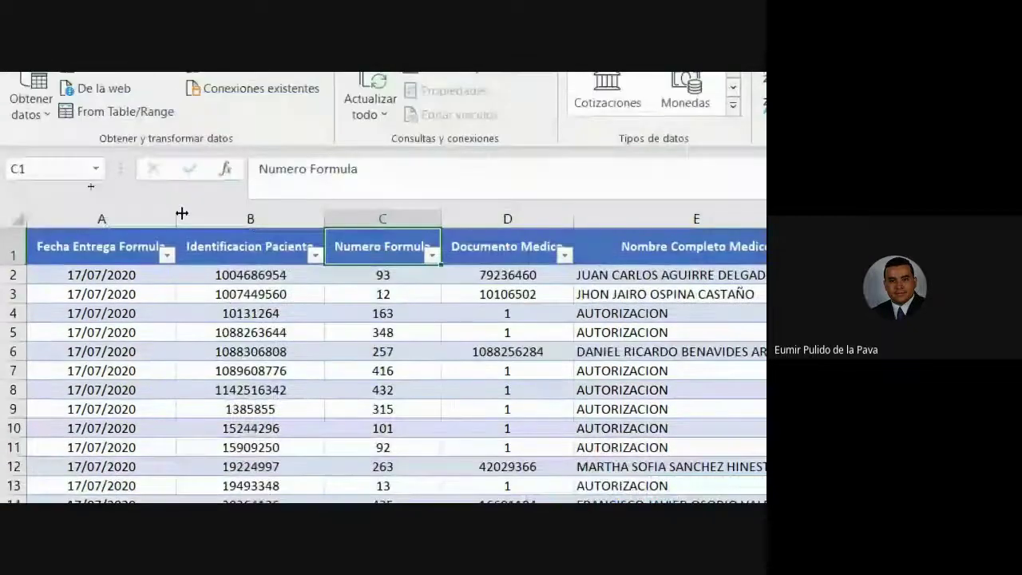
pyautogui.click(214, 254)
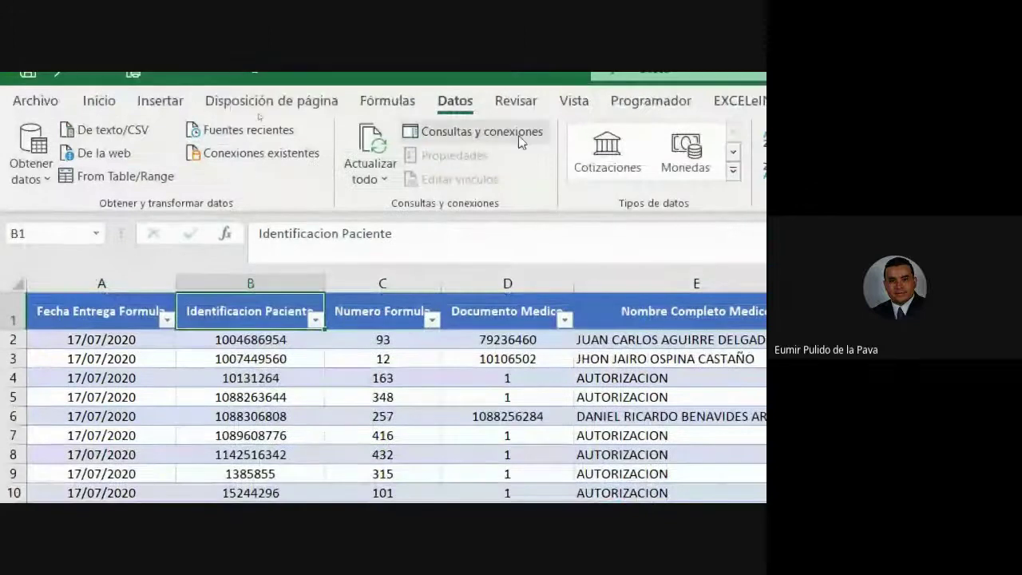
pyautogui.click(391, 99)
pyautogui.click(562, 164)
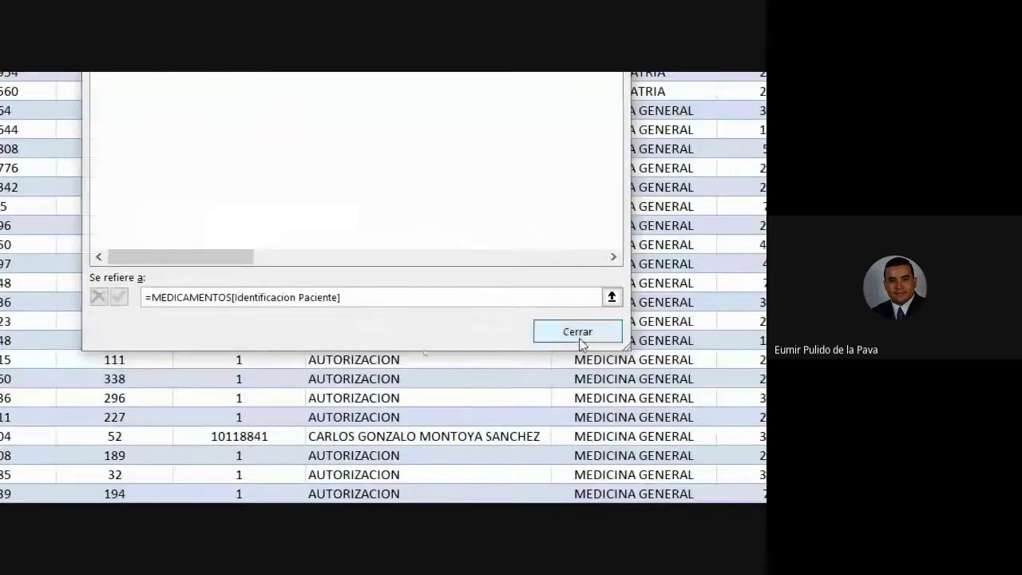
pyautogui.click(581, 332)
# Step: Move to the first empty row, 874, below the BD data
pyautogui.click(151, 321)
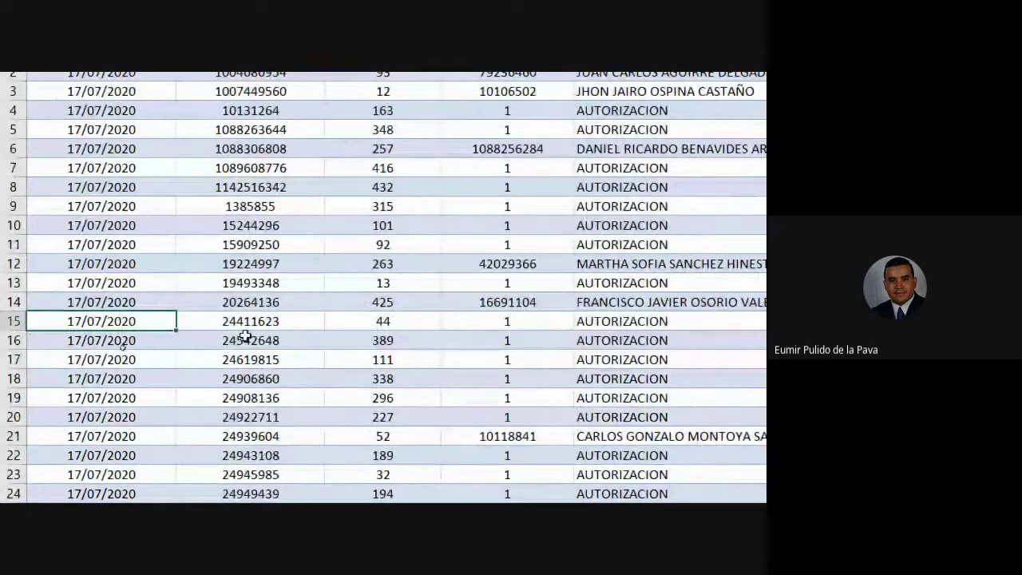
pyautogui.hotkey('ctrl', 'Down')
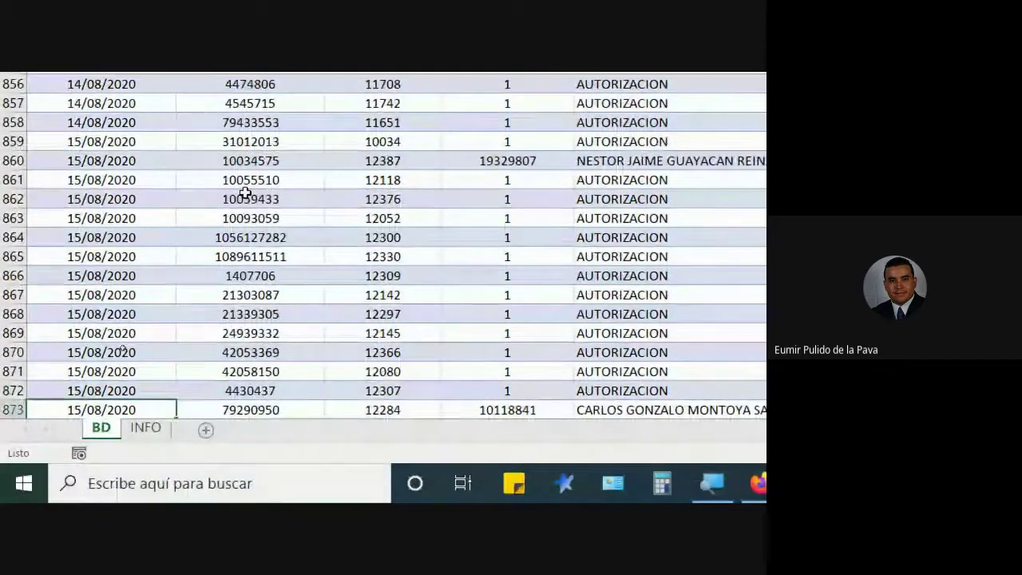
pyautogui.press('Right')
pyautogui.press('Right')
pyautogui.press('Right')
pyautogui.press('Right')
pyautogui.press('Right')
pyautogui.press('Right')
pyautogui.press('Right')
pyautogui.press('Right')
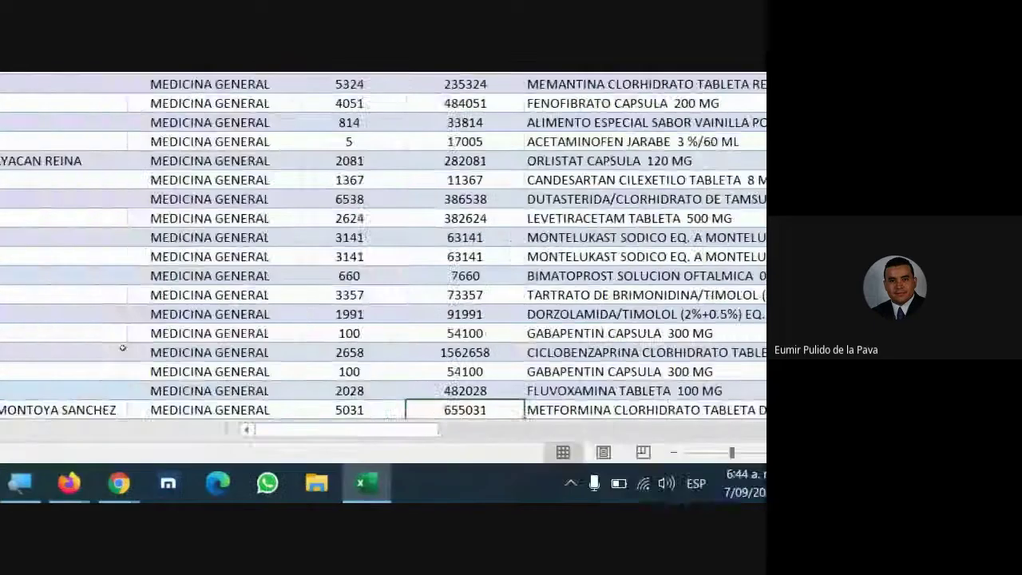
pyautogui.press('Right')
pyautogui.press('Right')
pyautogui.press('Right')
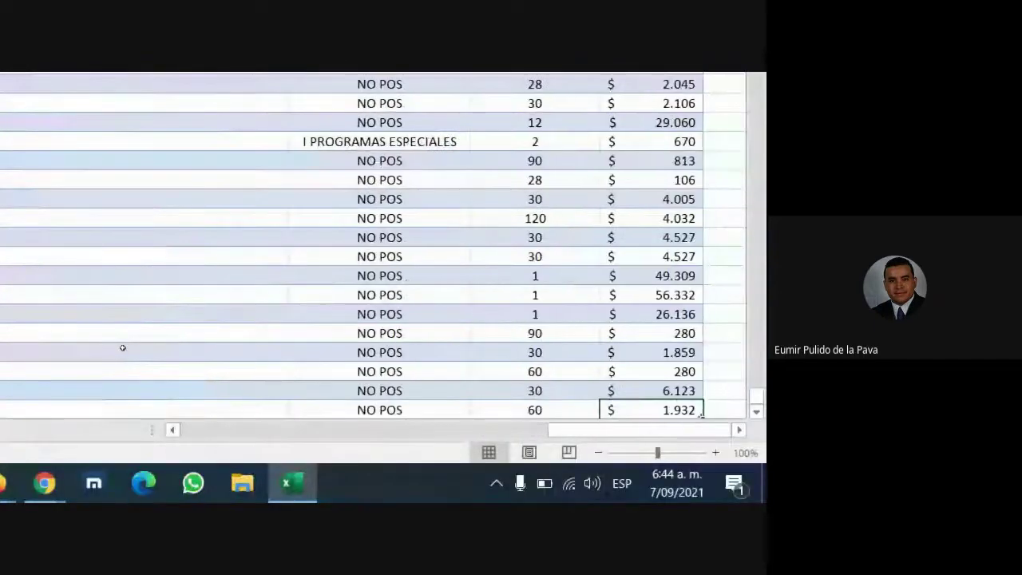
pyautogui.press('Down')
pyautogui.press('Home')
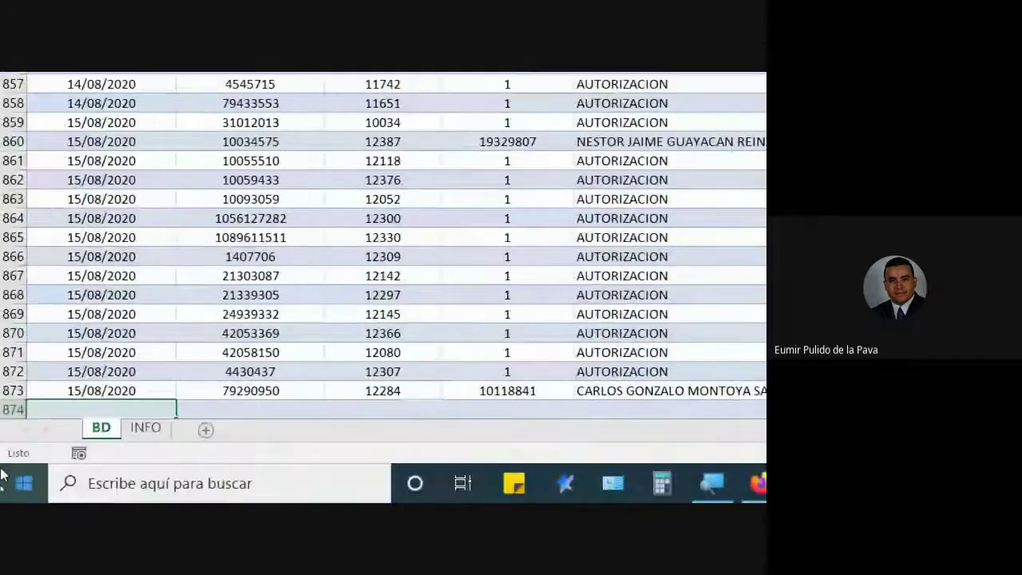
# Step: Enter date 7/09/2021 and a new patient ID in row 874
pyautogui.write('7/09/20')
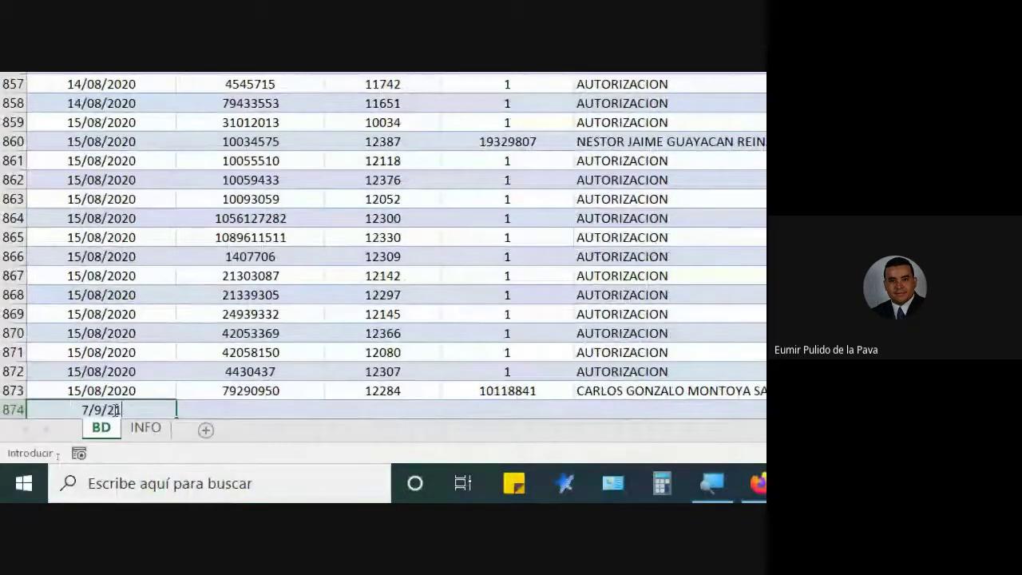
pyautogui.write('21')
pyautogui.press('Tab')
pyautogui.write('100')
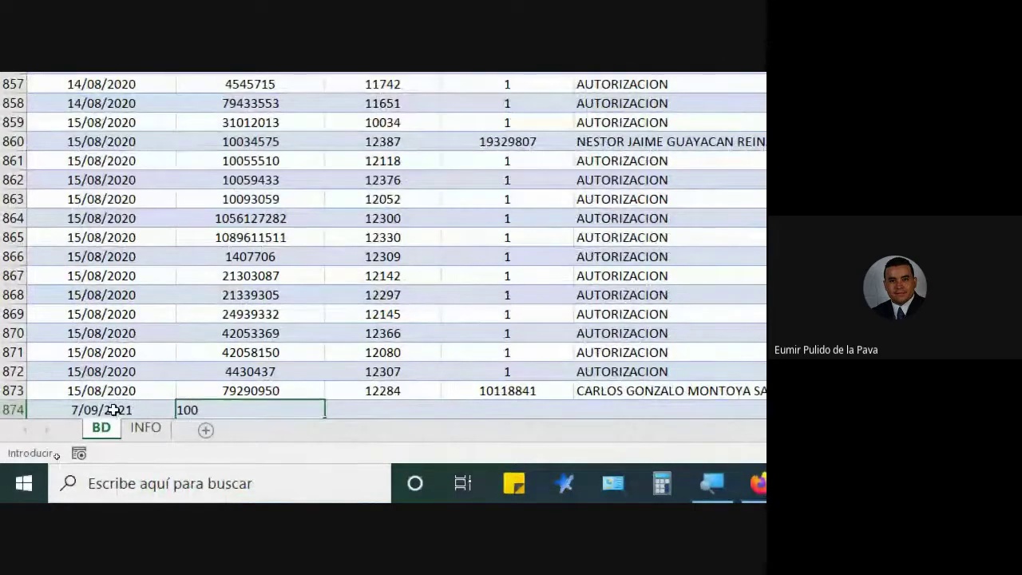
pyautogui.write('30547')
pyautogui.press('Tab')
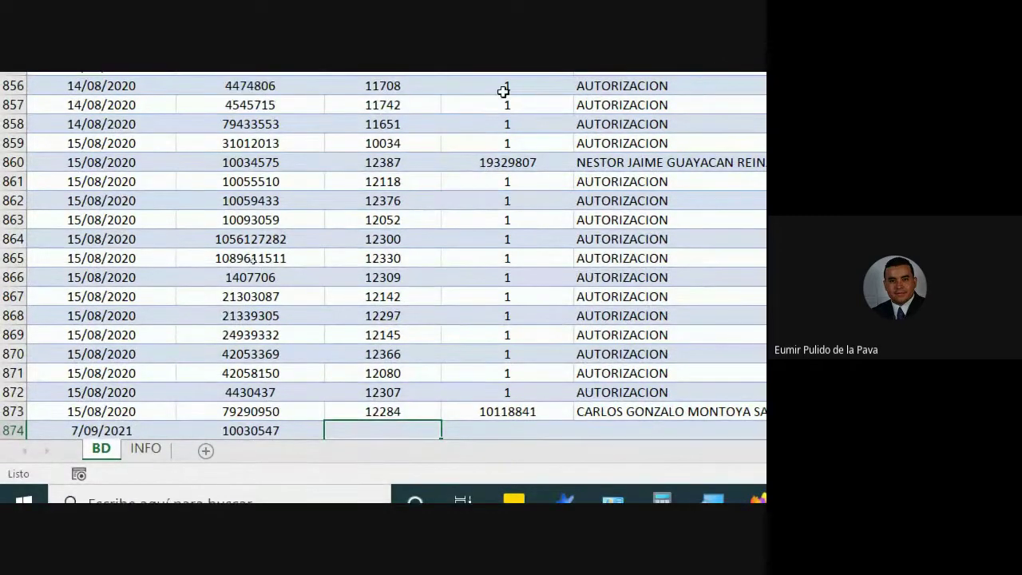
# Step: Copy the prescription details from row 851 into C874 and select the new row
pyautogui.scroll(4, 504, 87)
pyautogui.moveTo(383, 277); pyautogui.dragTo(511, 277)
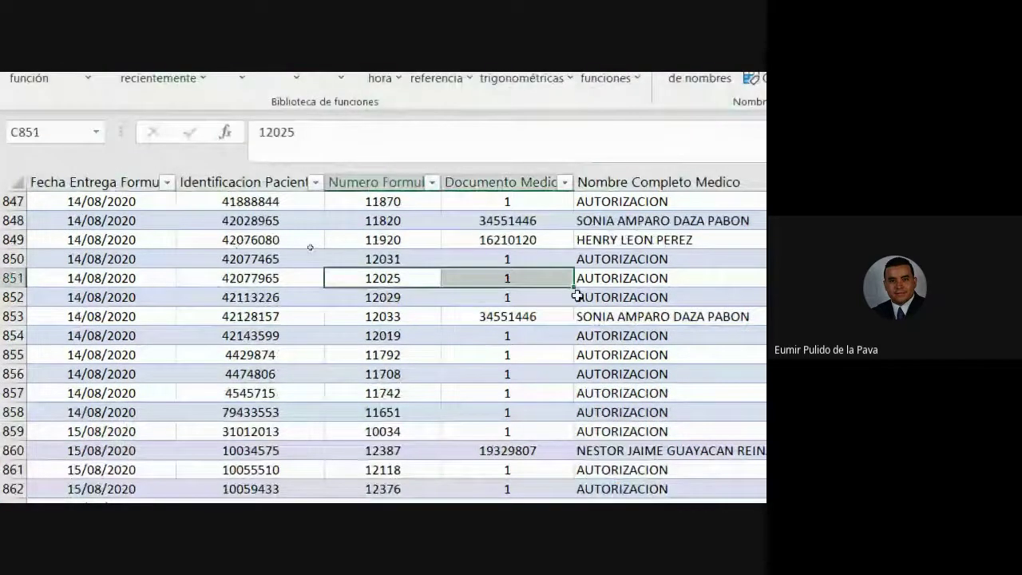
pyautogui.moveTo(577, 296)
pyautogui.mouseDown()
pyautogui.moveTo(685, 291)
pyautogui.moveTo(264, 286)
pyautogui.mouseUp()
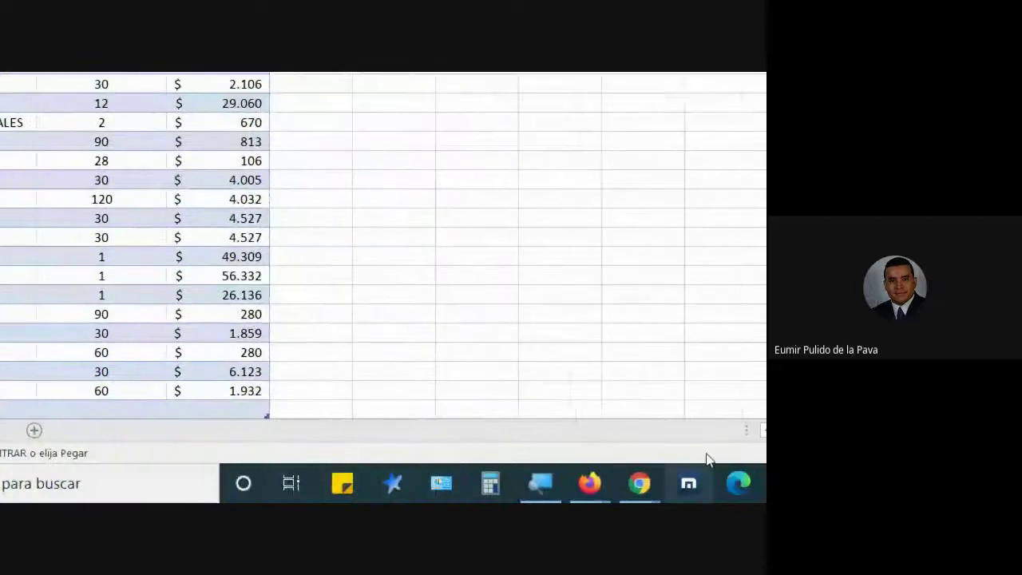
pyautogui.moveTo(735, 428); pyautogui.dragTo(416, 429)
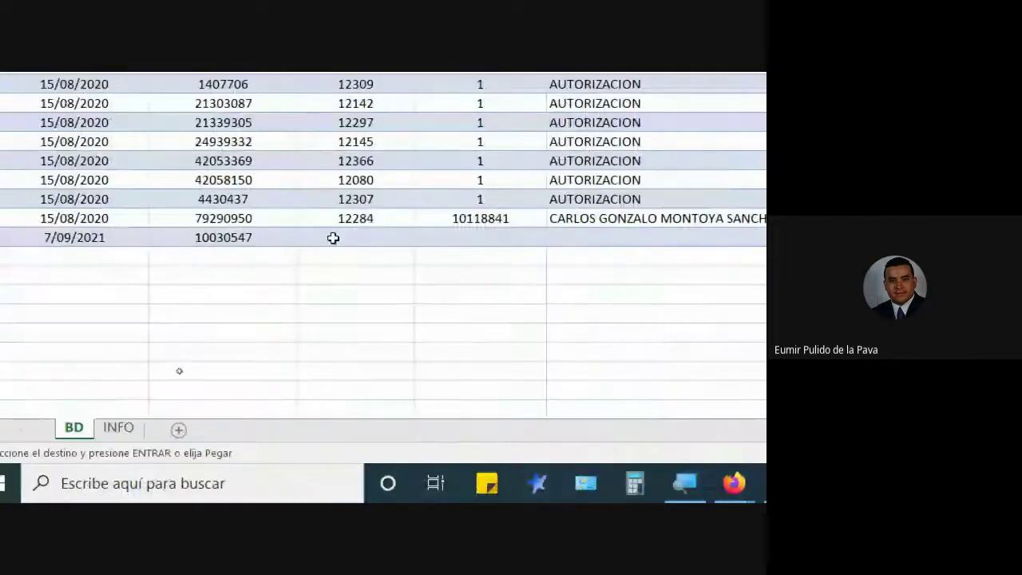
pyautogui.click(329, 240)
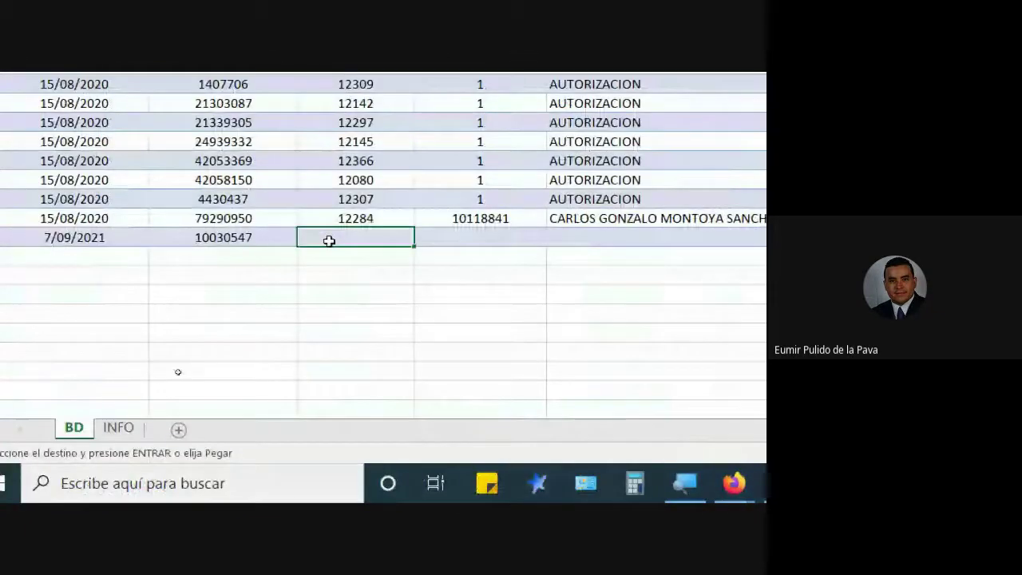
pyautogui.hotkey('ctrl', 'v')
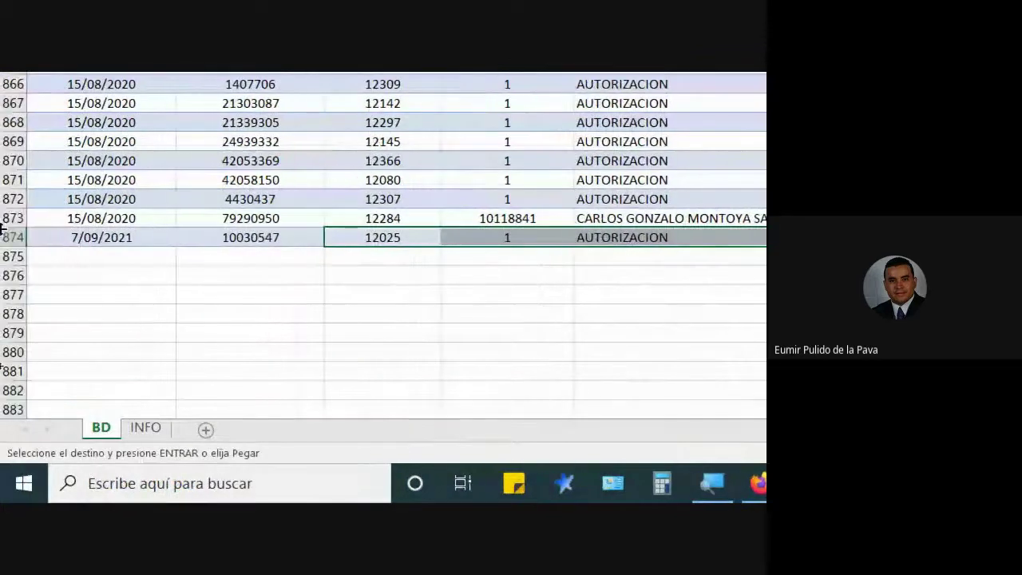
pyautogui.click(250, 235)
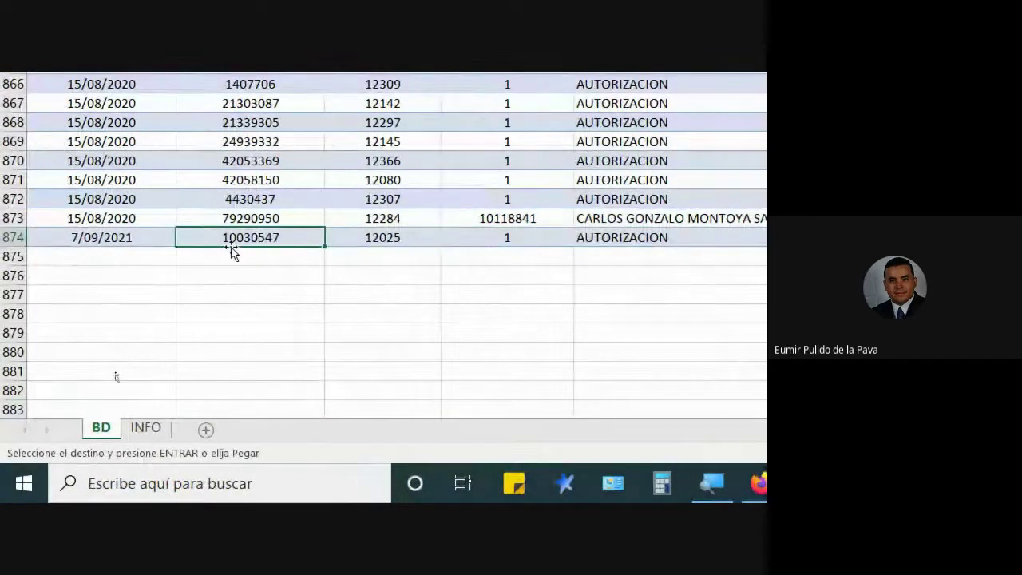
pyautogui.click(10, 237)
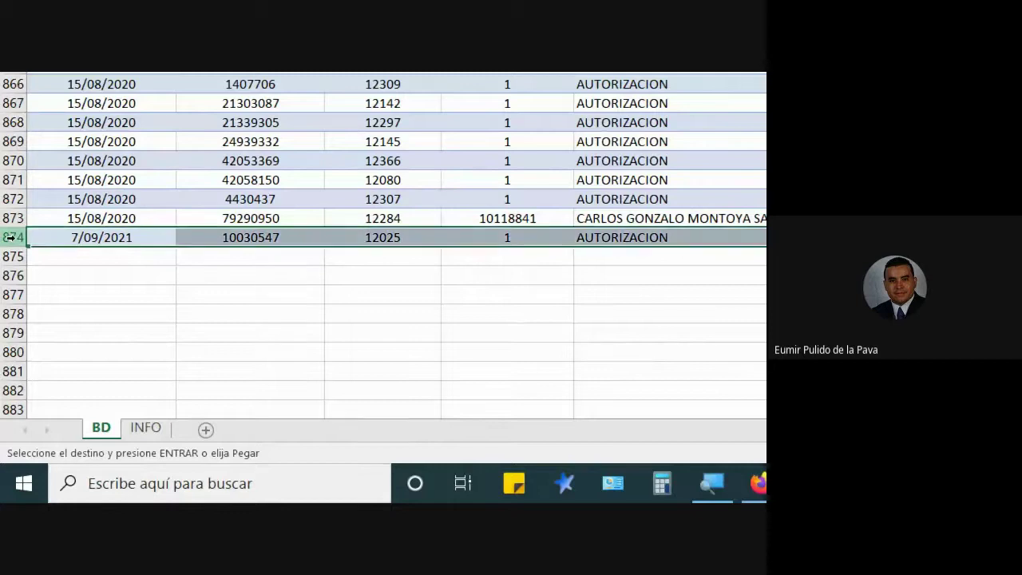
# Step: On INFO, check that the patient ID dropdown now ends with the new ID, choosing nothing
pyautogui.click(152, 431)
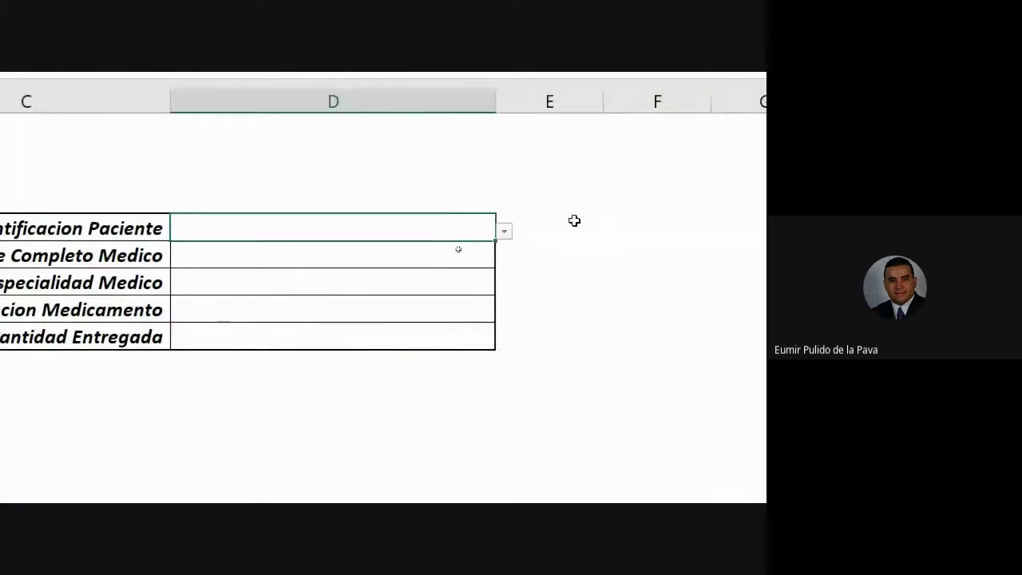
pyautogui.click(503, 232)
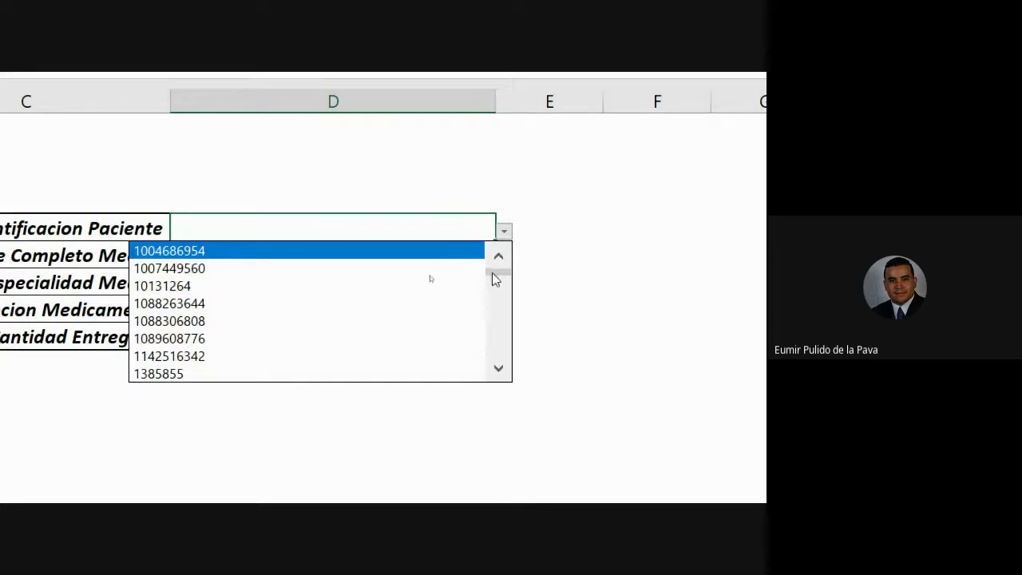
pyautogui.moveTo(493, 278); pyautogui.dragTo(493, 388)
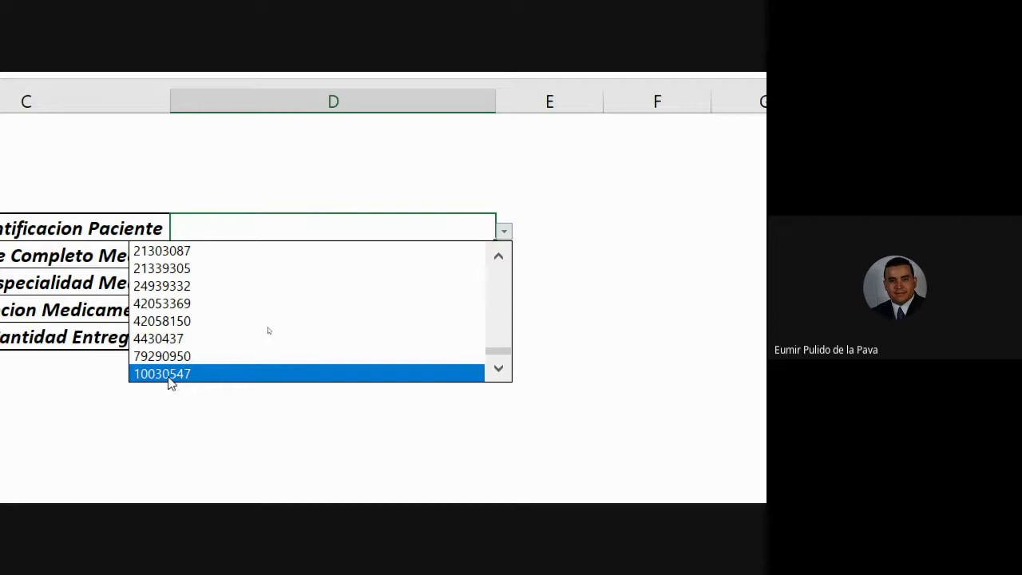
pyautogui.press('Escape')
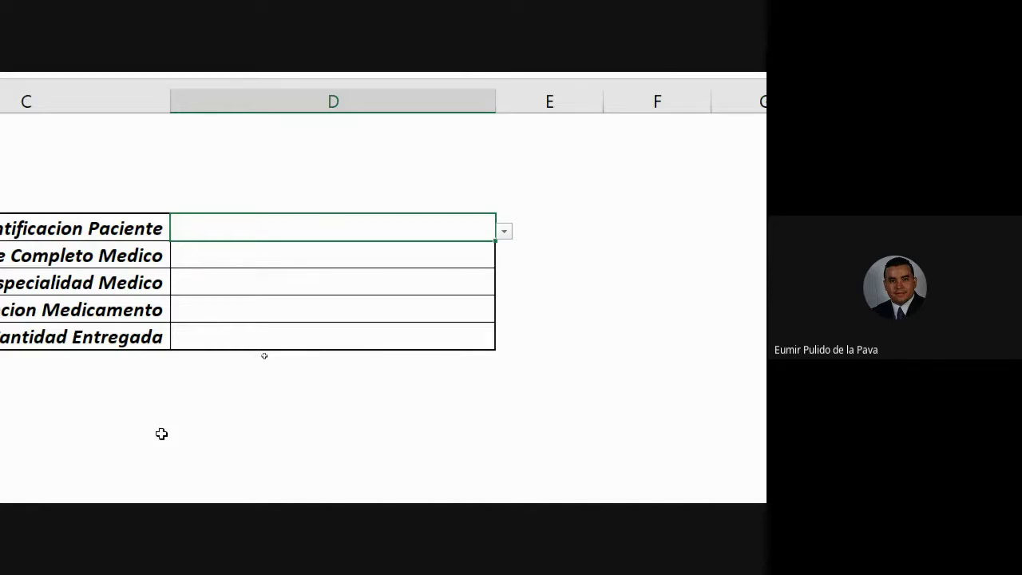
pyautogui.click(509, 231)
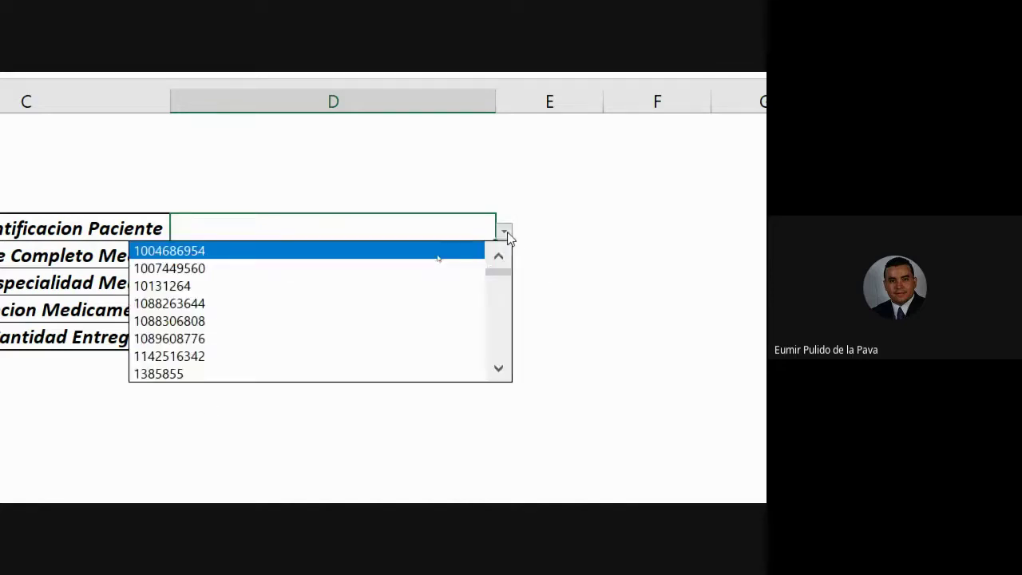
pyautogui.click(490, 270)
pyautogui.click(490, 353)
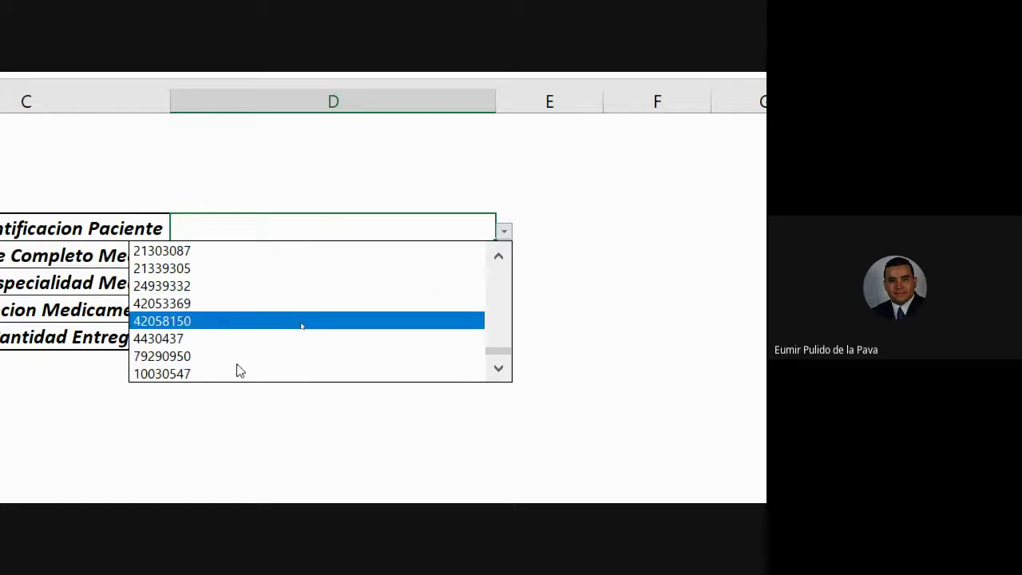
pyautogui.press('Escape')
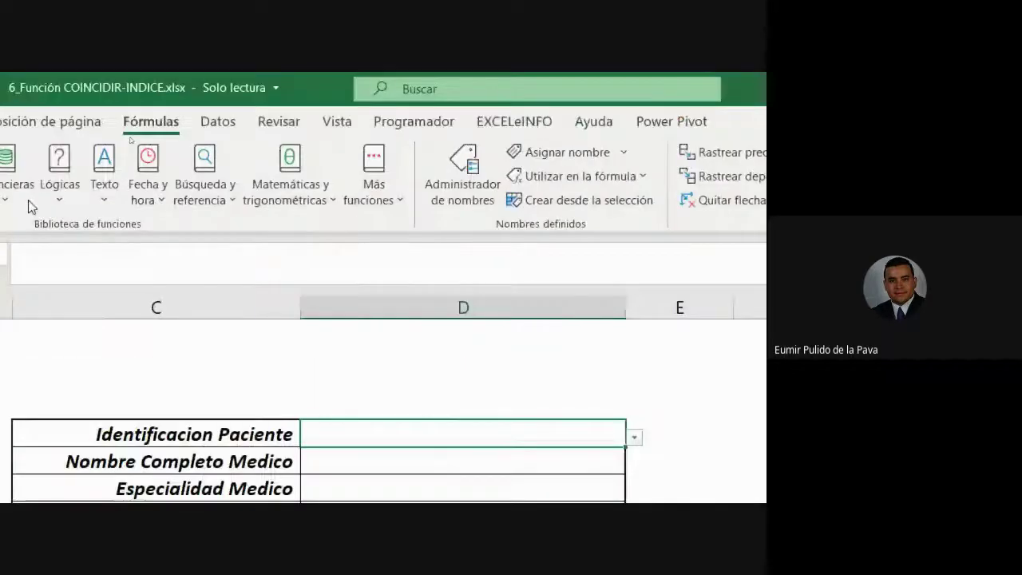
pyautogui.click(217, 122)
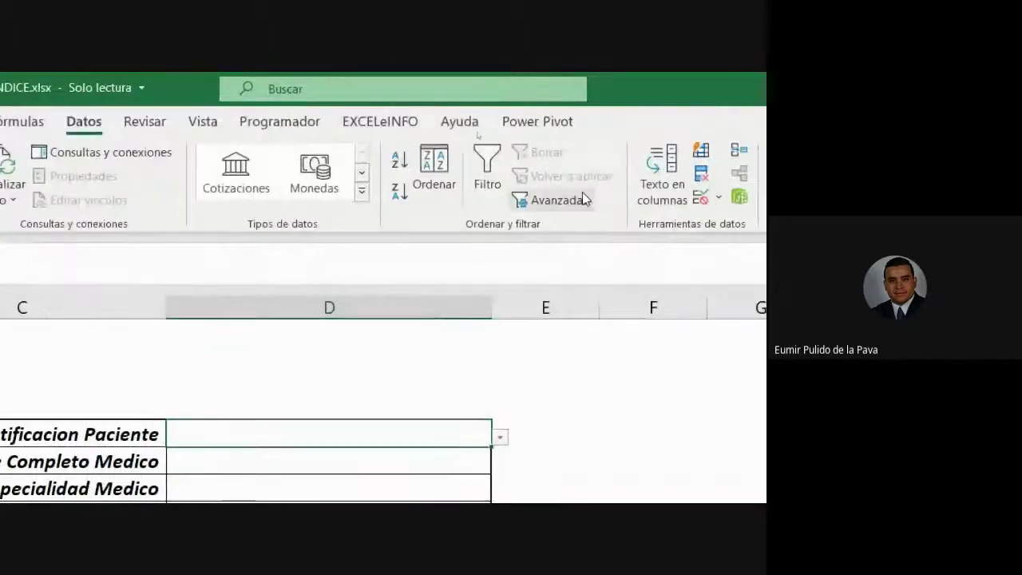
pyautogui.click(701, 198)
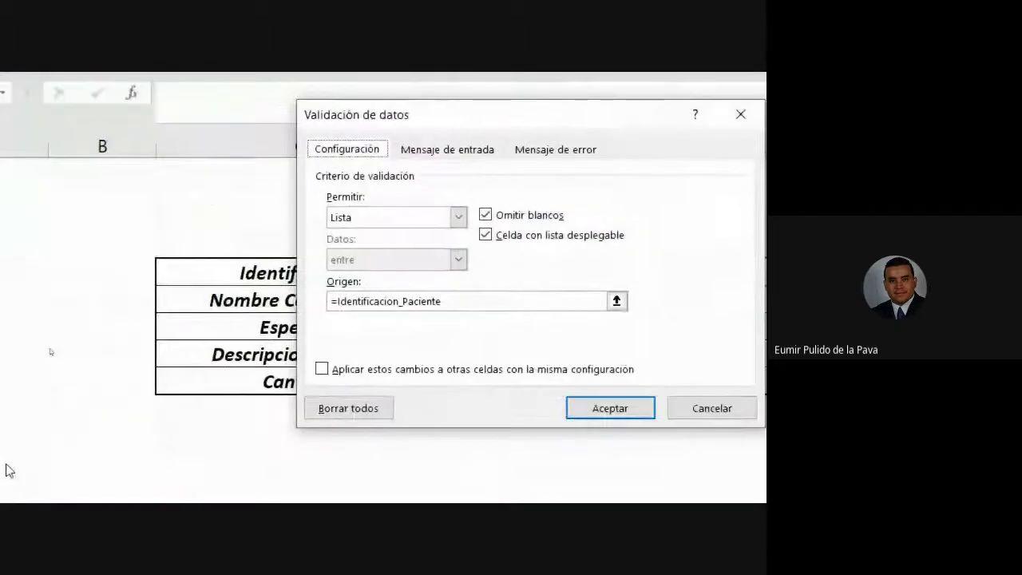
pyautogui.moveTo(386, 125); pyautogui.dragTo(568, 139)
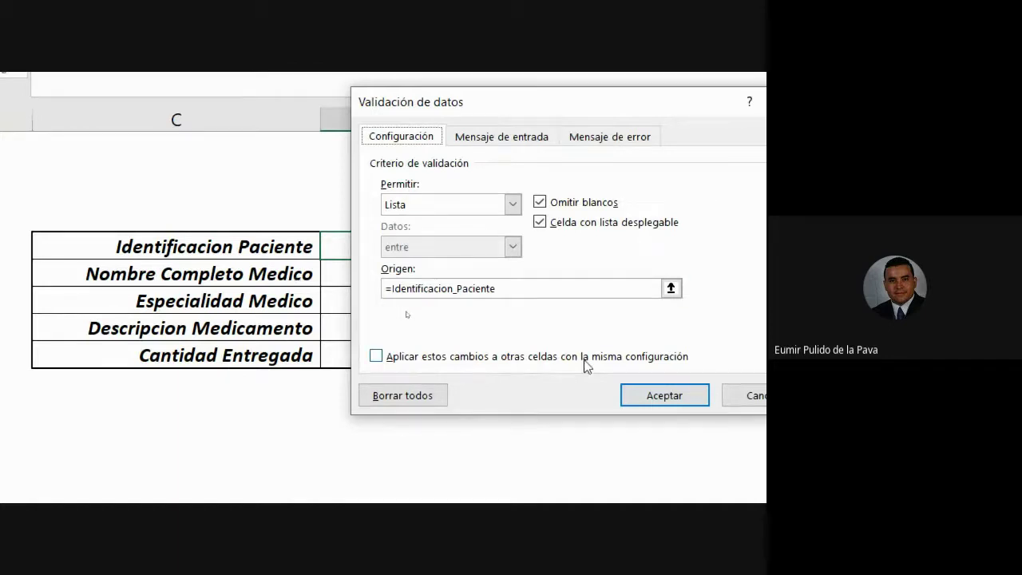
pyautogui.click(744, 399)
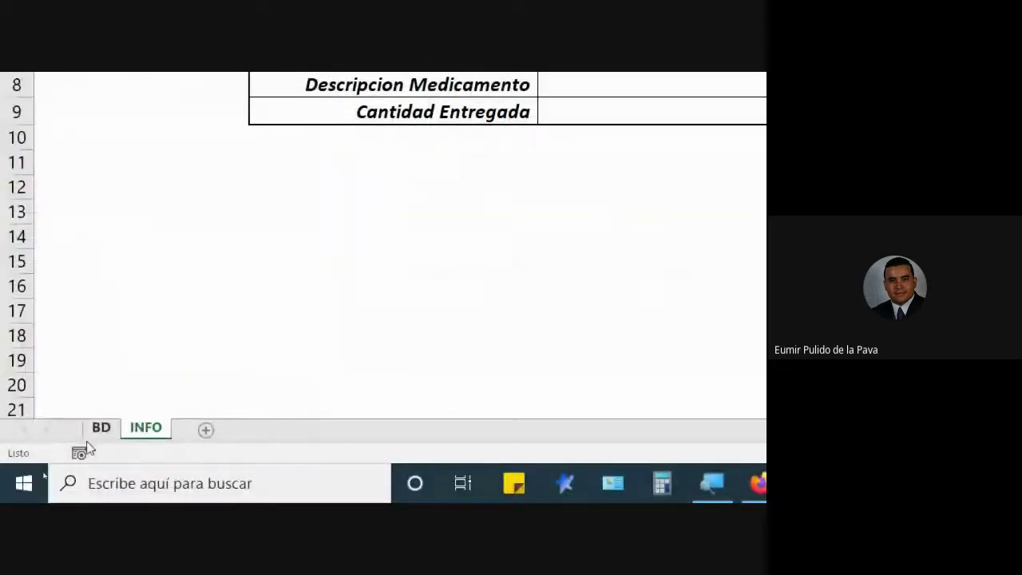
# Step: Return to the BD sheet and jump to the top of the table
pyautogui.click(98, 434)
pyautogui.click(125, 289)
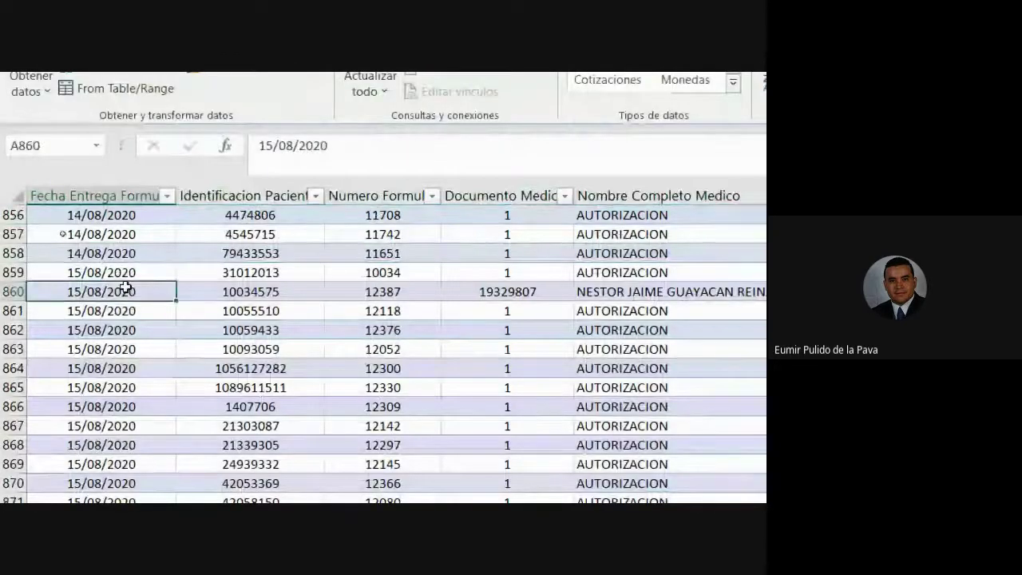
pyautogui.hotkey('ctrl', 'Home')
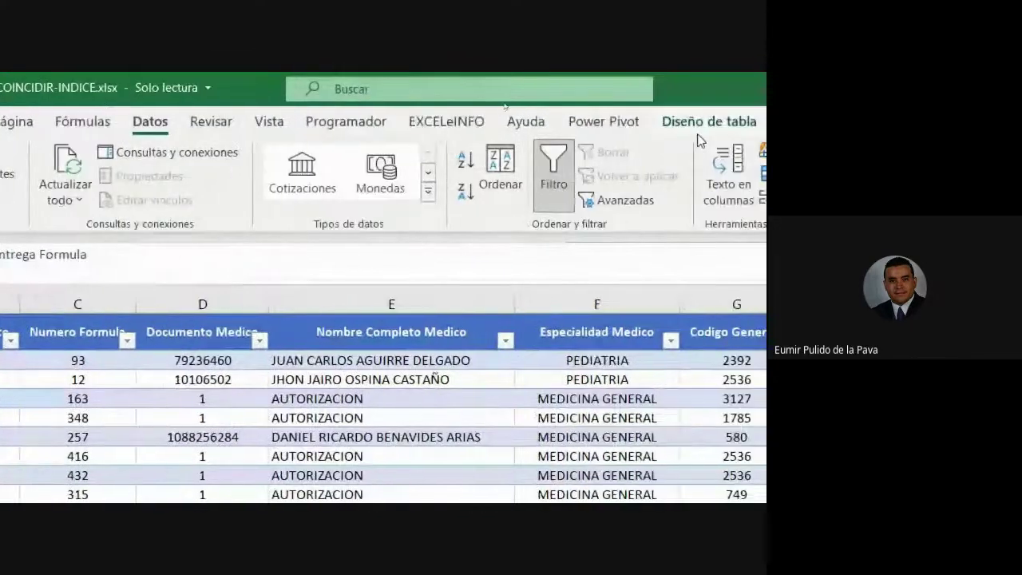
pyautogui.click(519, 123)
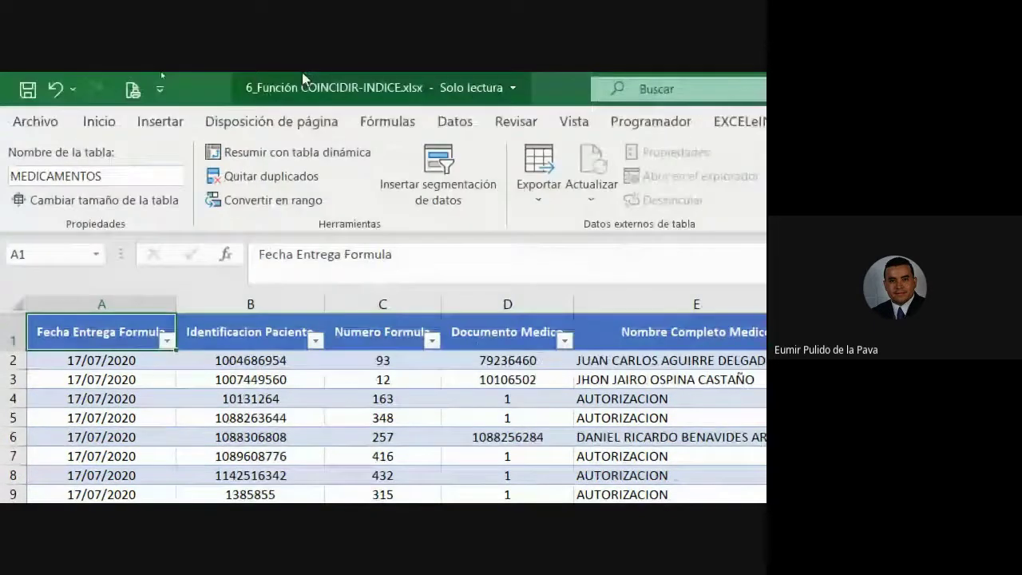
# Step: Inspect the Identificacion_Paciente name's range in the Name Manager without changing it
pyautogui.click(386, 121)
pyautogui.click(465, 191)
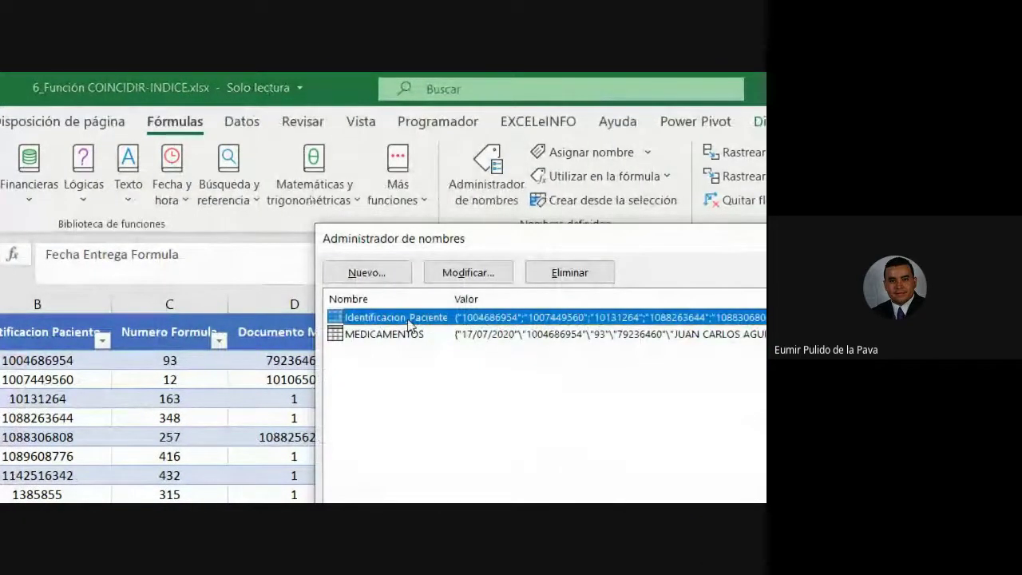
pyautogui.click(435, 272)
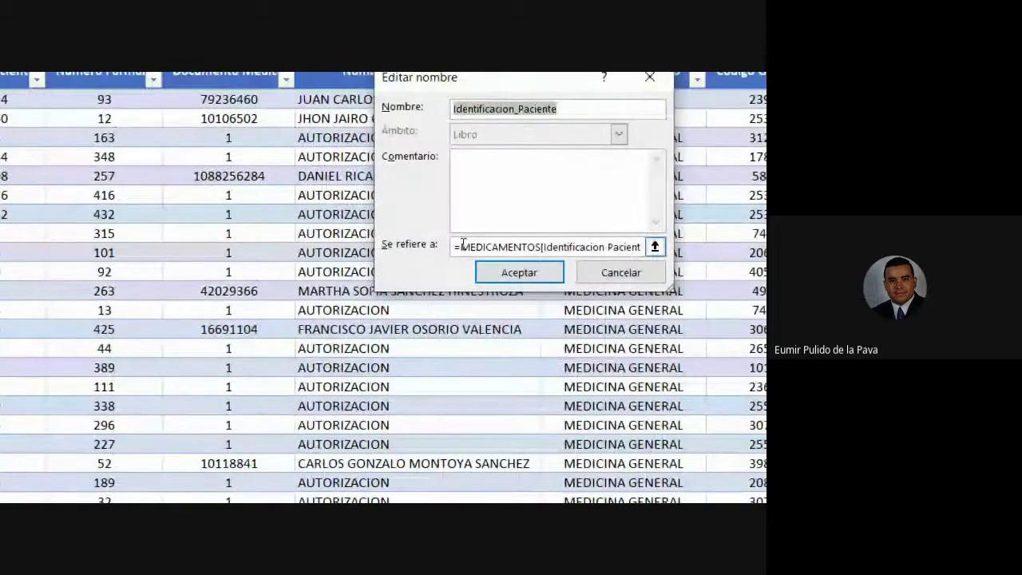
pyautogui.moveTo(453, 247); pyautogui.dragTo(633, 263)
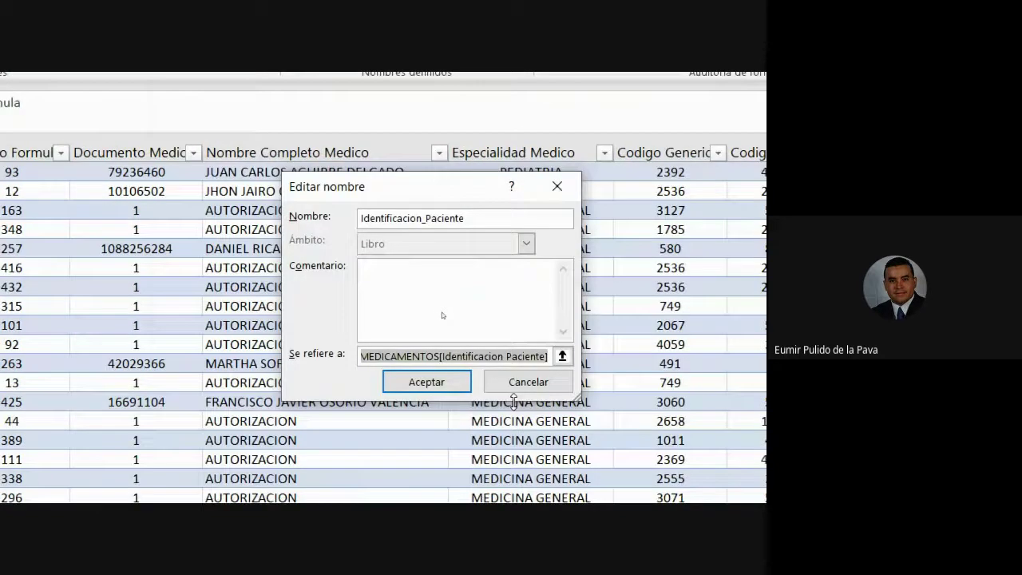
pyautogui.click(515, 385)
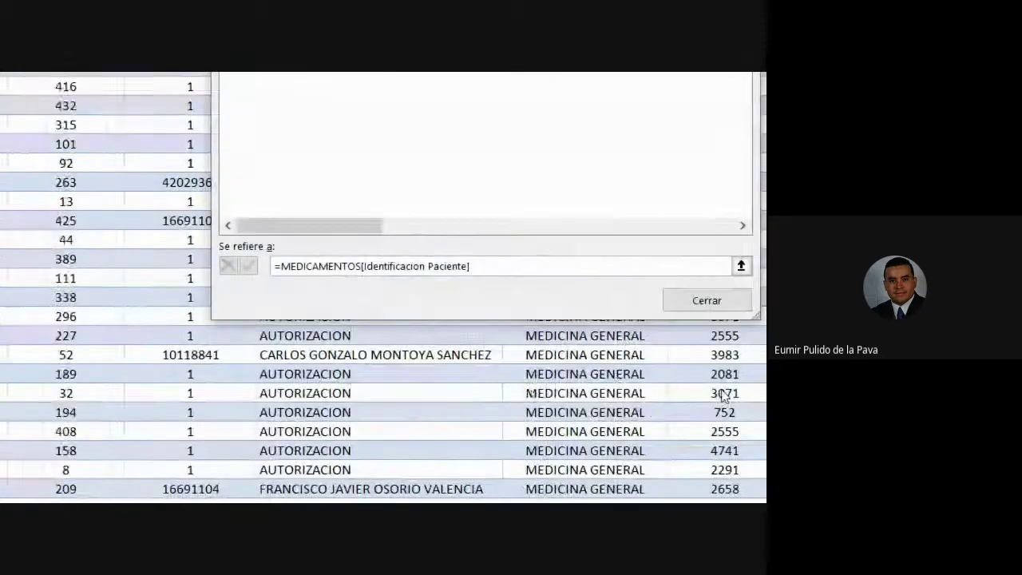
pyautogui.click(628, 305)
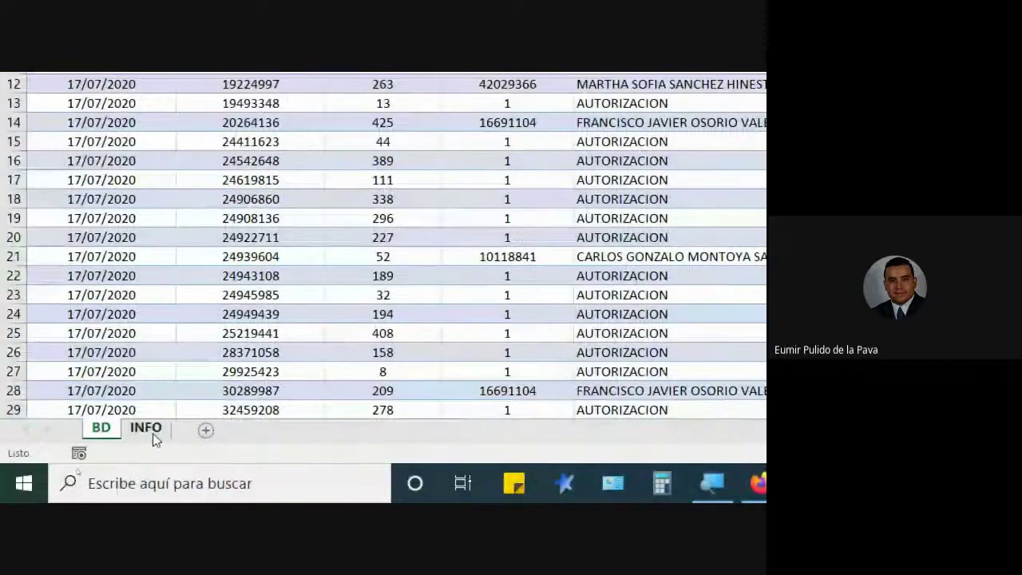
# Step: Test the INFO sheet's patient ID dropdown by scrolling its list and picking an ID
pyautogui.click(109, 428)
pyautogui.click(648, 194)
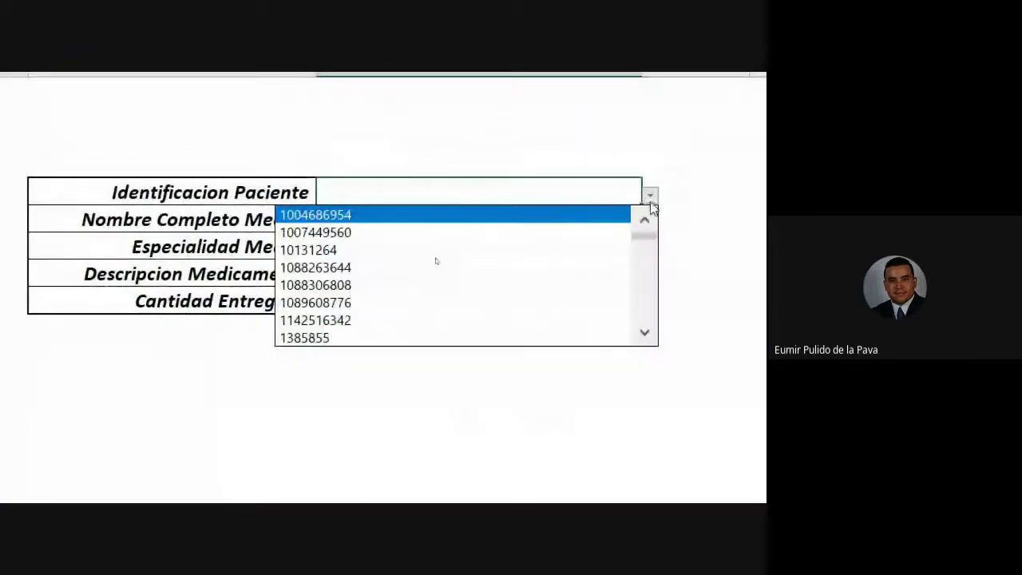
pyautogui.scroll(-3, 651, 320)
pyautogui.scroll(-3, 654, 331)
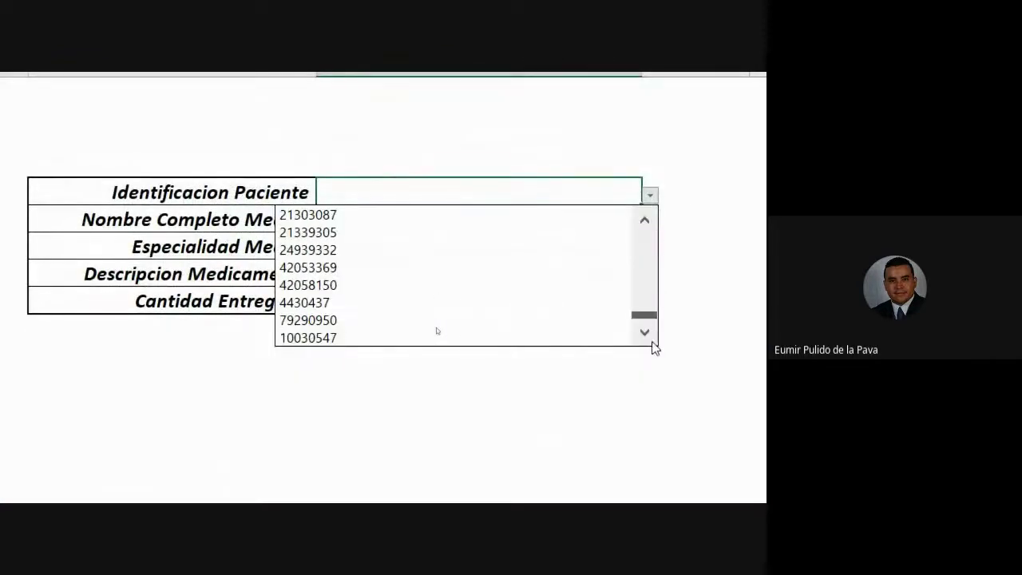
pyautogui.click(372, 340)
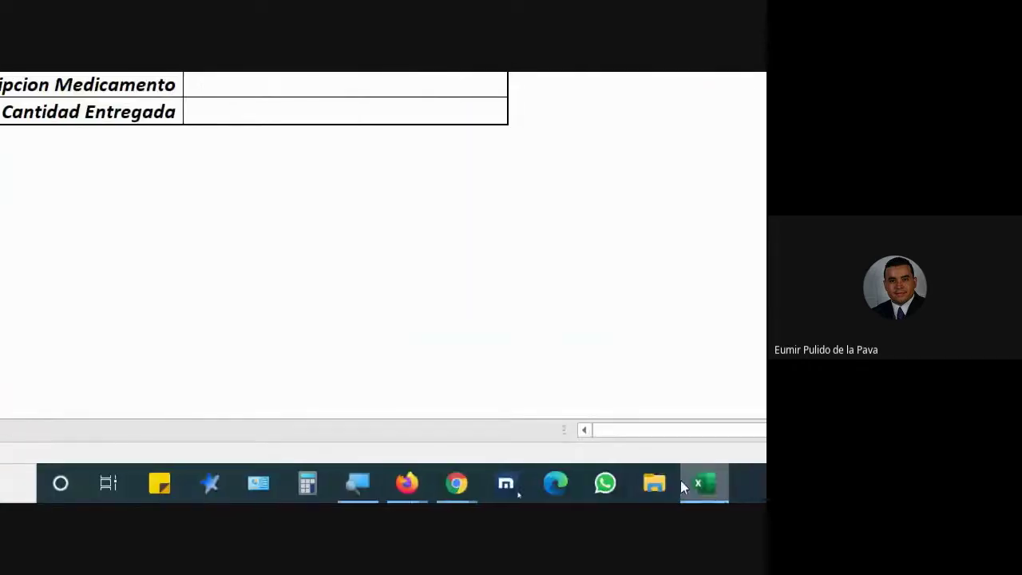
pyautogui.moveTo(456, 483)
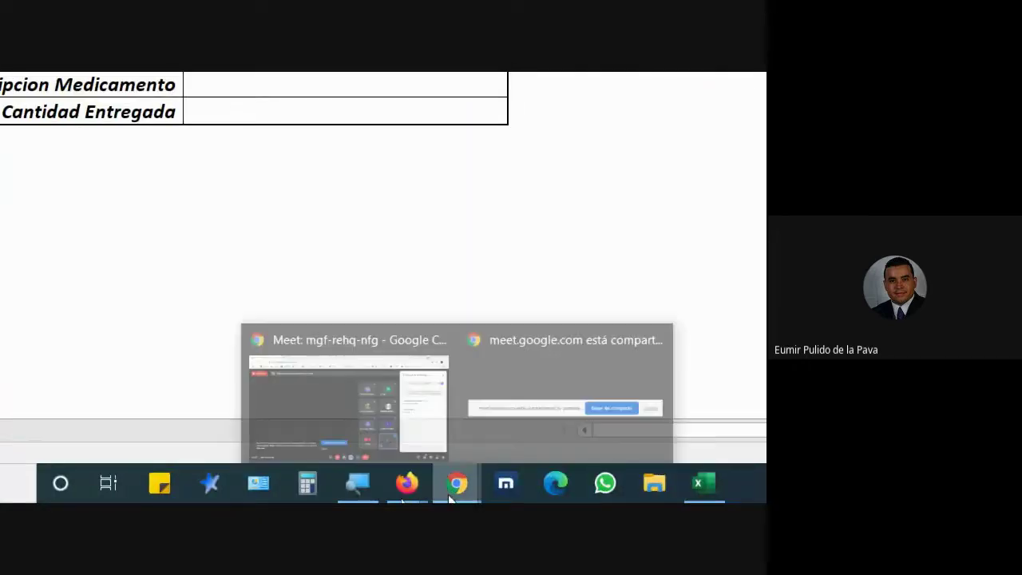
# Step: Admit the person waiting to join the Google Meet call
pyautogui.click(394, 376)
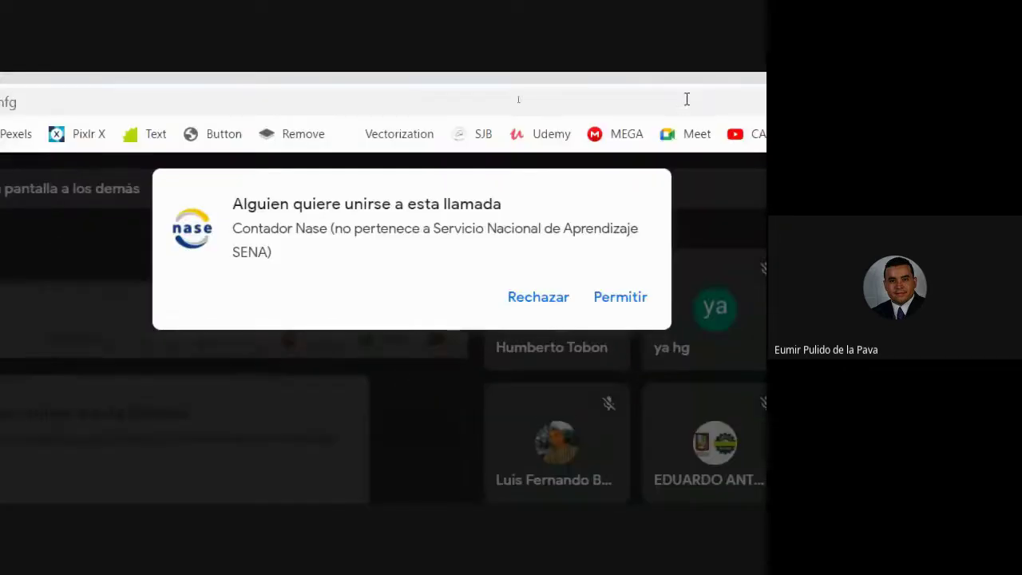
pyautogui.click(622, 300)
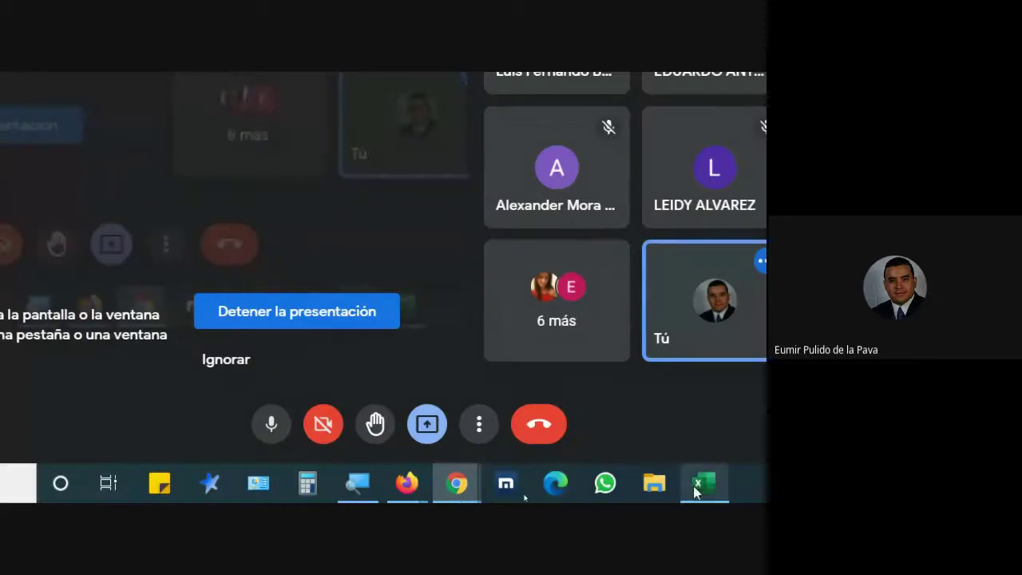
pyautogui.click(705, 481)
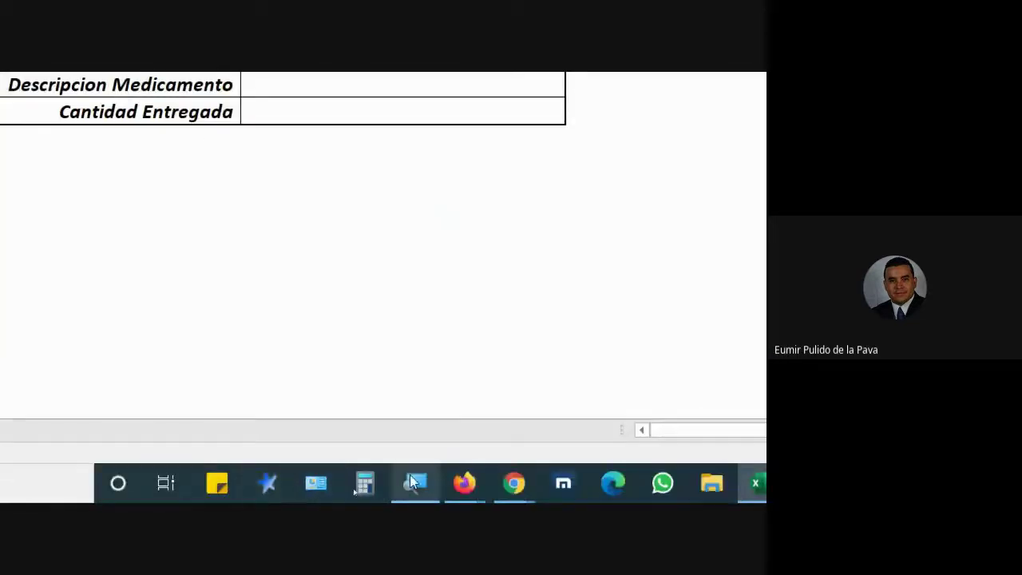
# Step: Reset the Magnifier to 100% and close it, then get back to Excel via the call
pyautogui.click(415, 483)
pyautogui.click(292, 431)
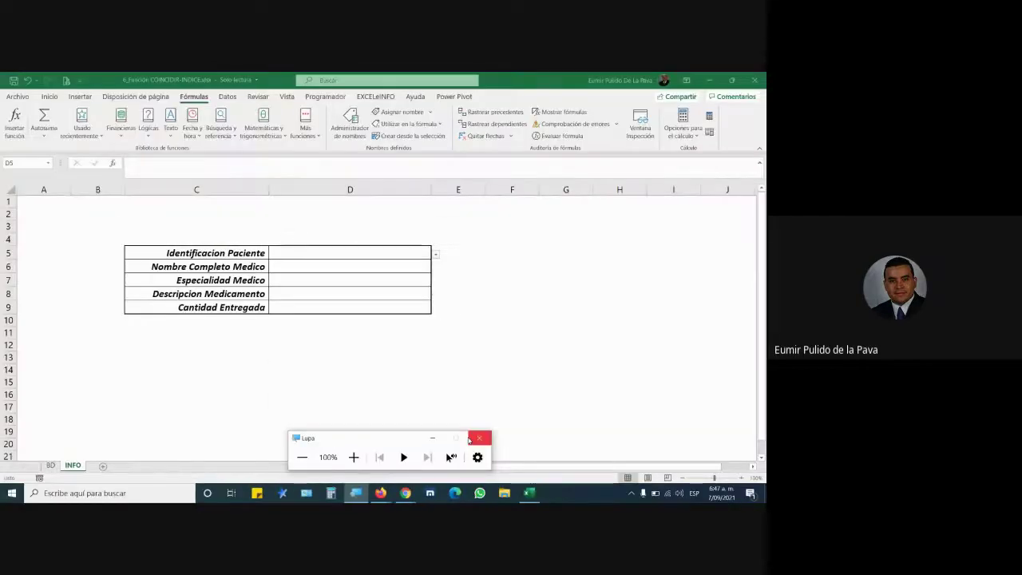
pyautogui.click(469, 440)
pyautogui.moveTo(405, 492)
pyautogui.click(356, 455)
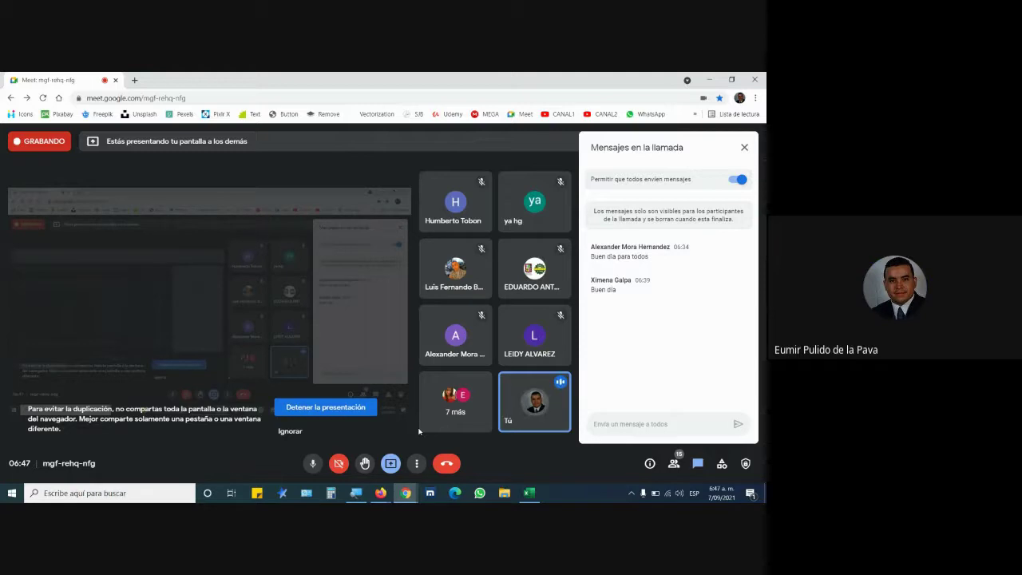
pyautogui.click(528, 492)
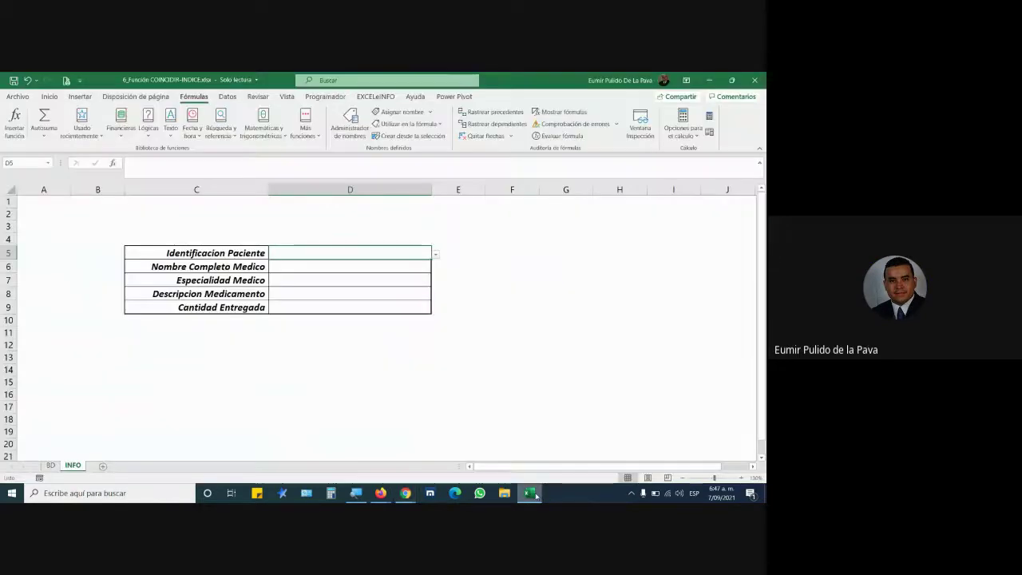
pyautogui.click(51, 465)
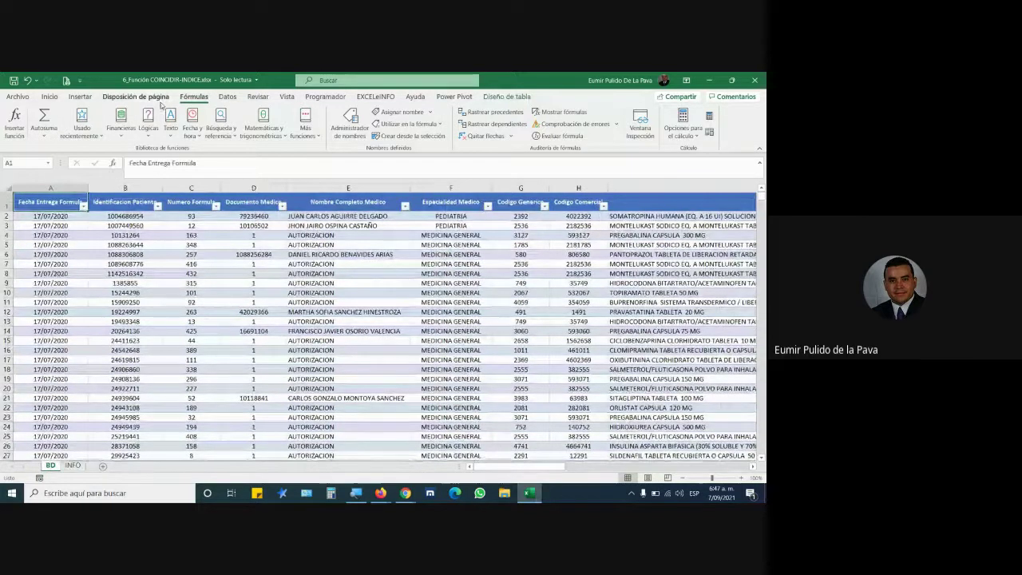
pyautogui.click(80, 97)
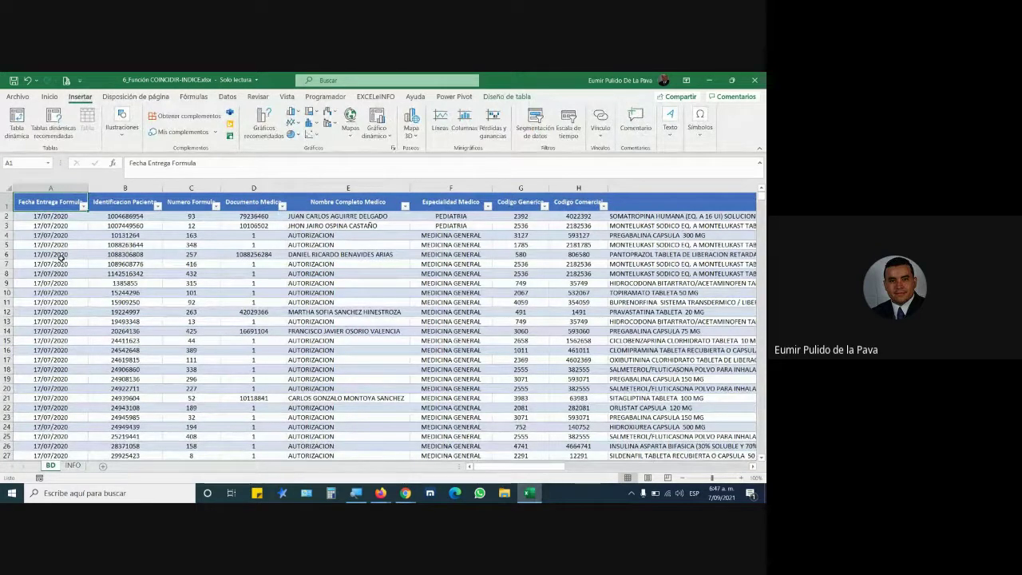
pyautogui.click(145, 188)
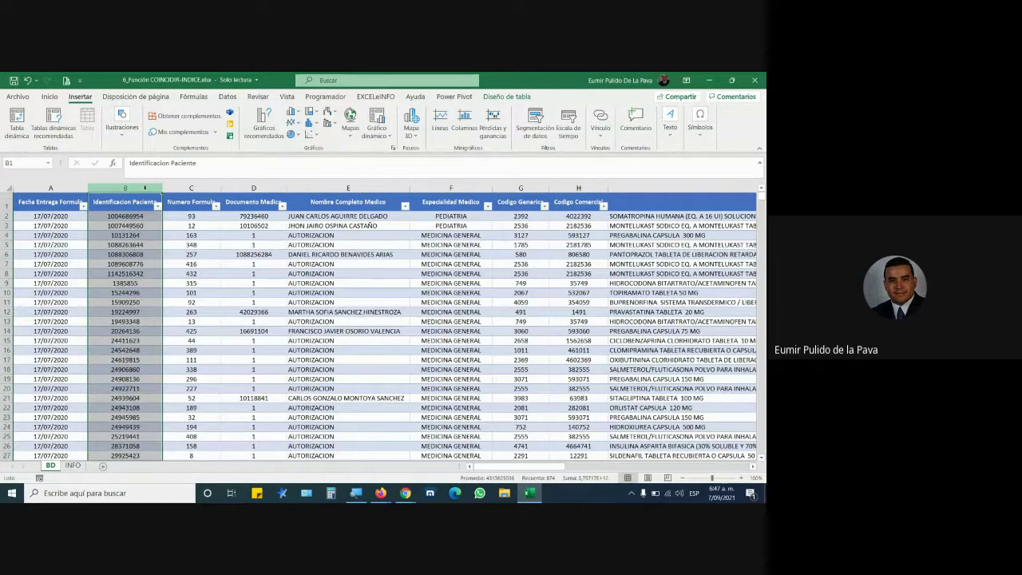
pyautogui.click(194, 96)
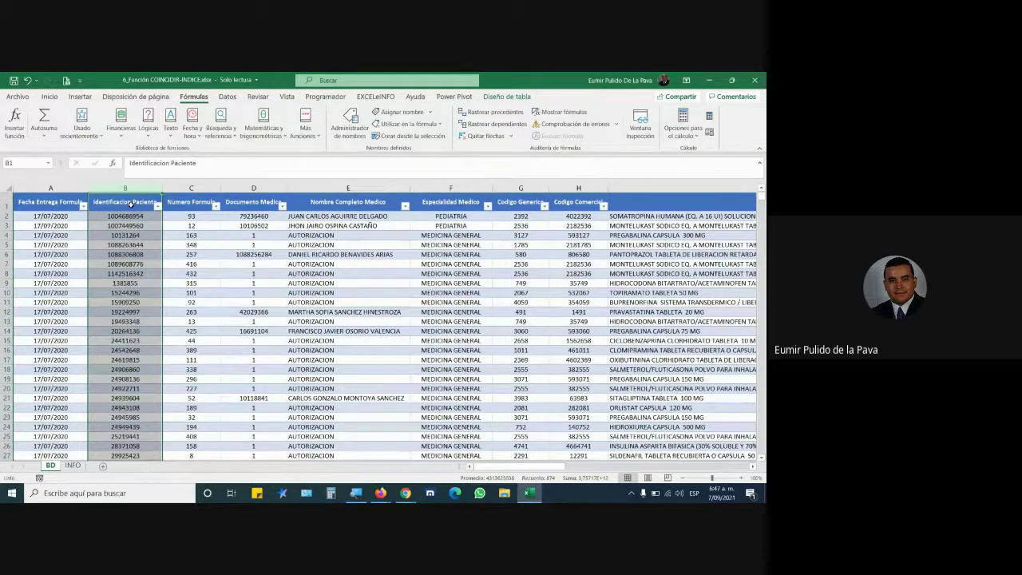
pyautogui.click(73, 466)
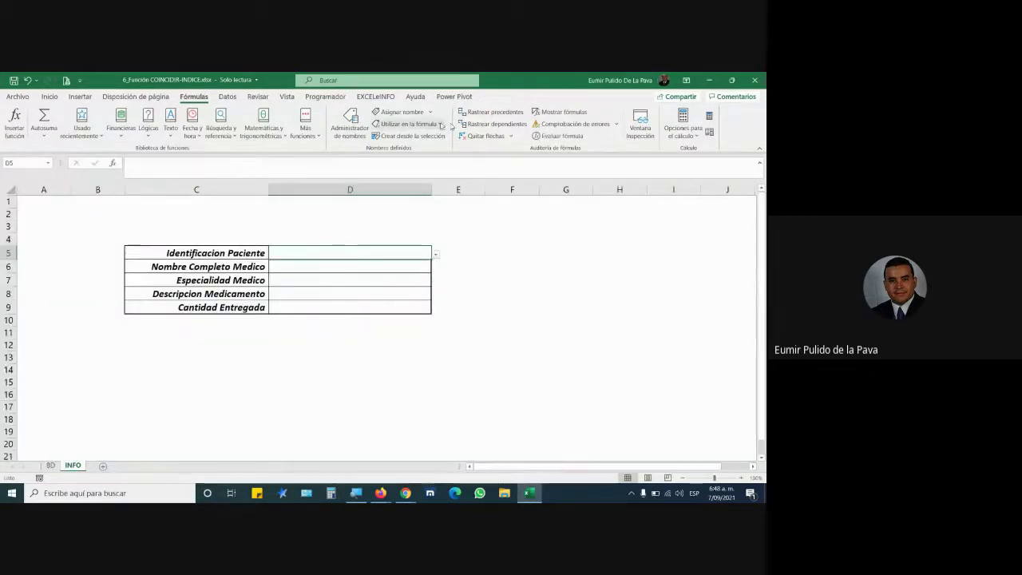
pyautogui.click(227, 95)
pyautogui.click(537, 134)
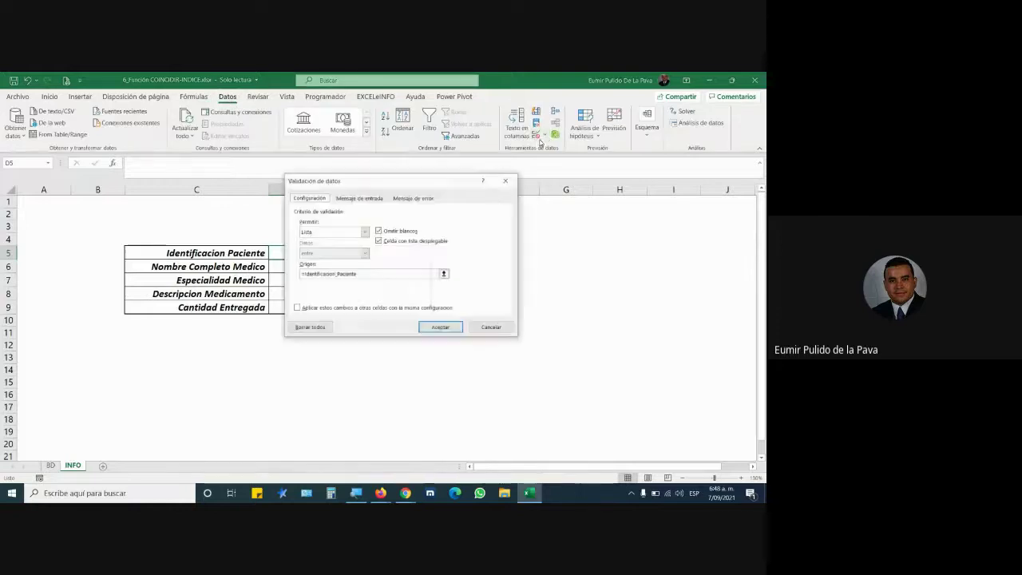
pyautogui.moveTo(360, 274); pyautogui.dragTo(297, 274)
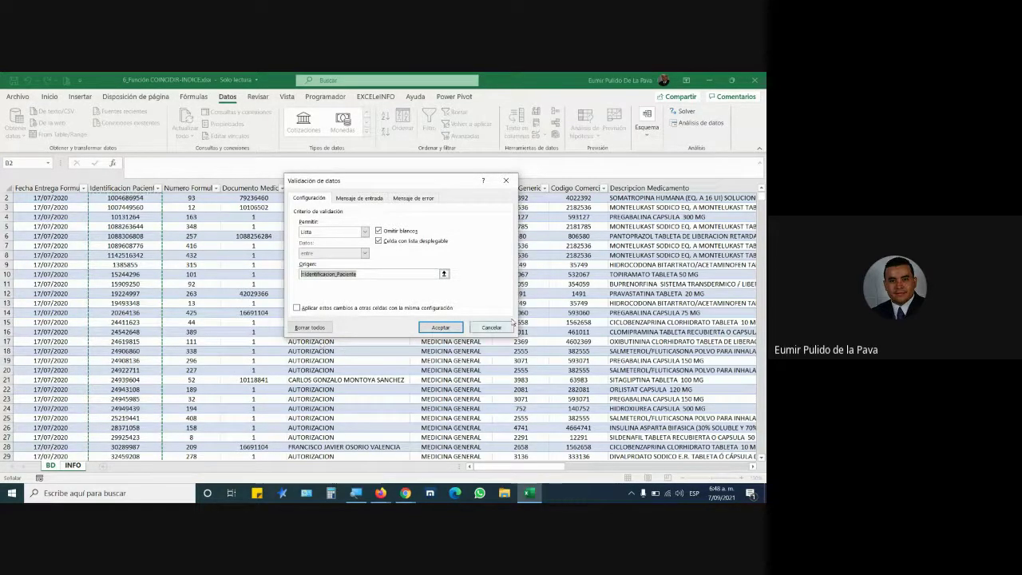
pyautogui.click(483, 327)
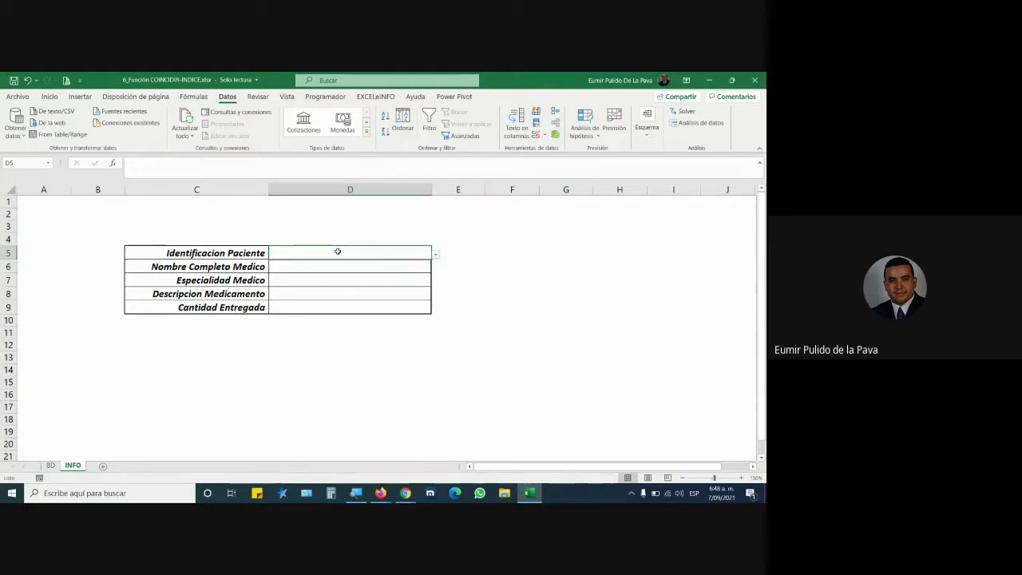
pyautogui.click(338, 271)
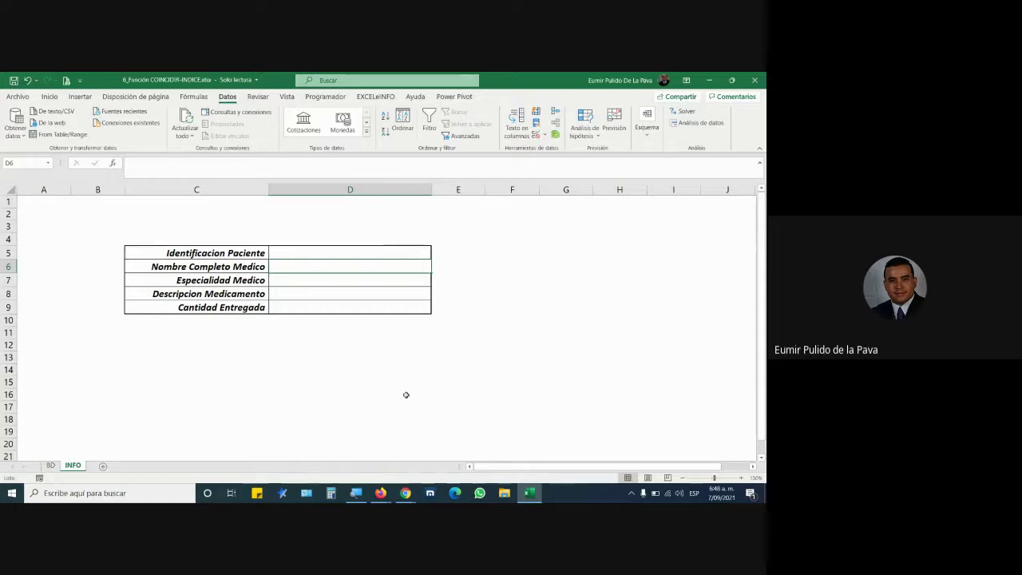
pyautogui.click(417, 251)
pyautogui.click(436, 257)
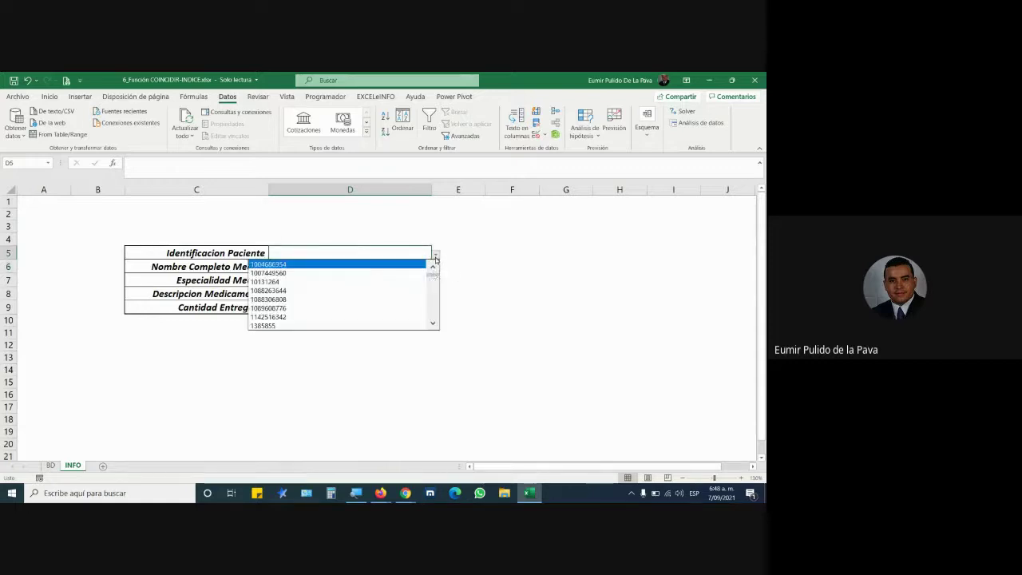
pyautogui.moveTo(434, 275); pyautogui.dragTo(433, 300)
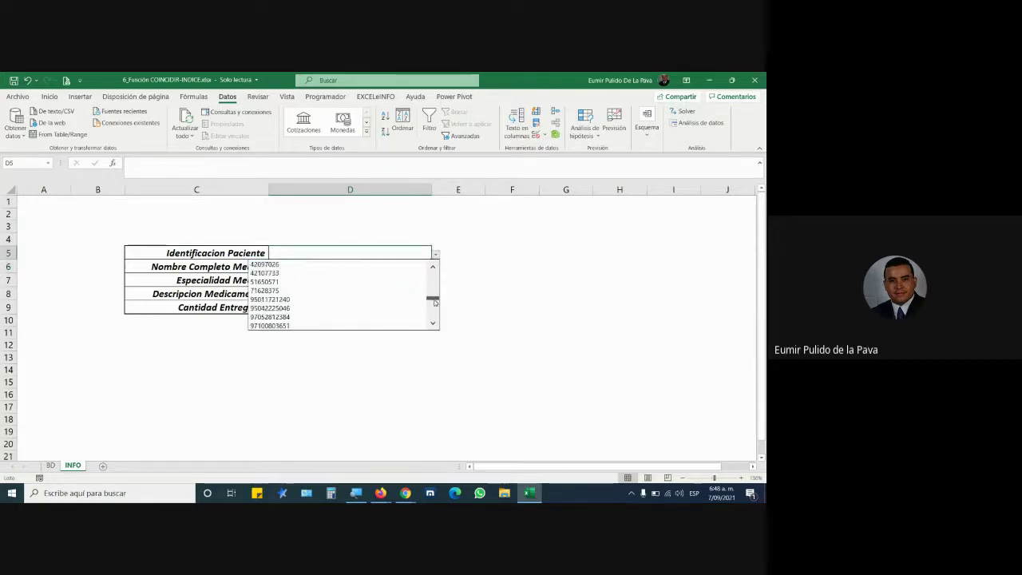
pyautogui.click(276, 325)
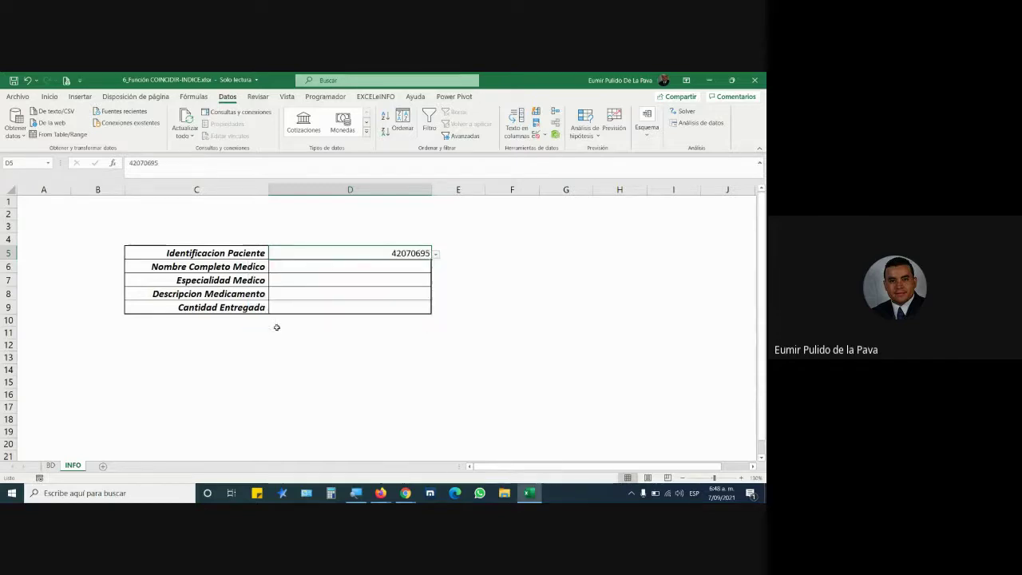
pyautogui.moveTo(351, 268); pyautogui.dragTo(347, 311)
pyautogui.click(402, 252)
pyautogui.press('Delete')
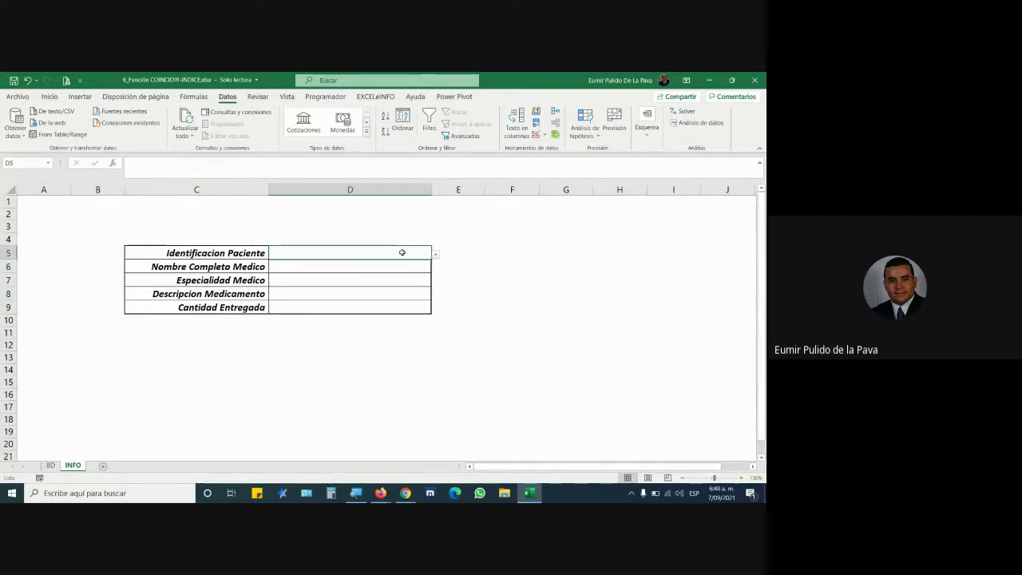
pyautogui.click(395, 267)
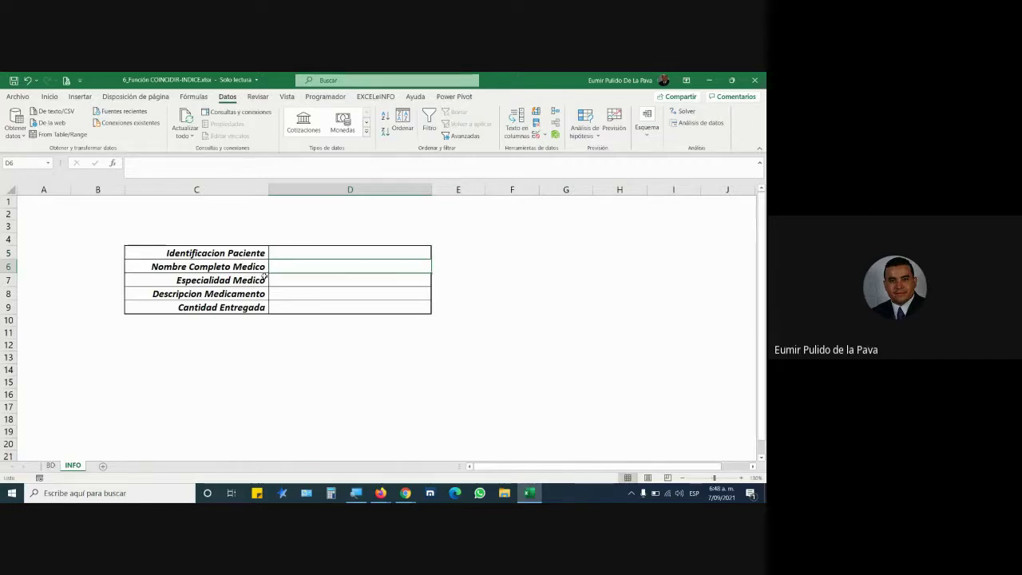
# Step: Select cell A1 of the BD table, then switch to the INFO lookup sheet
pyautogui.click(50, 466)
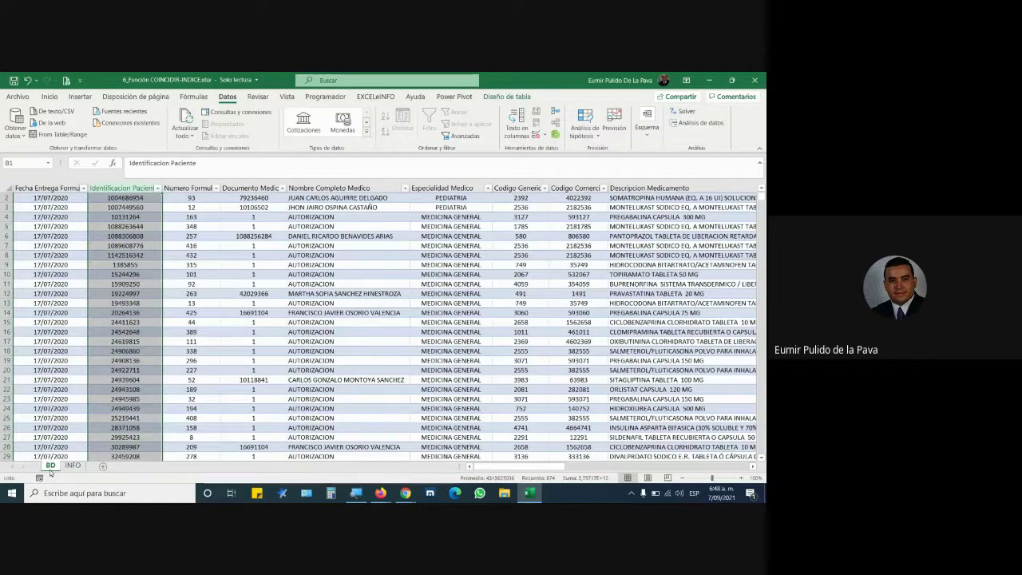
pyautogui.scroll(1, 172, 374)
pyautogui.click(29, 207)
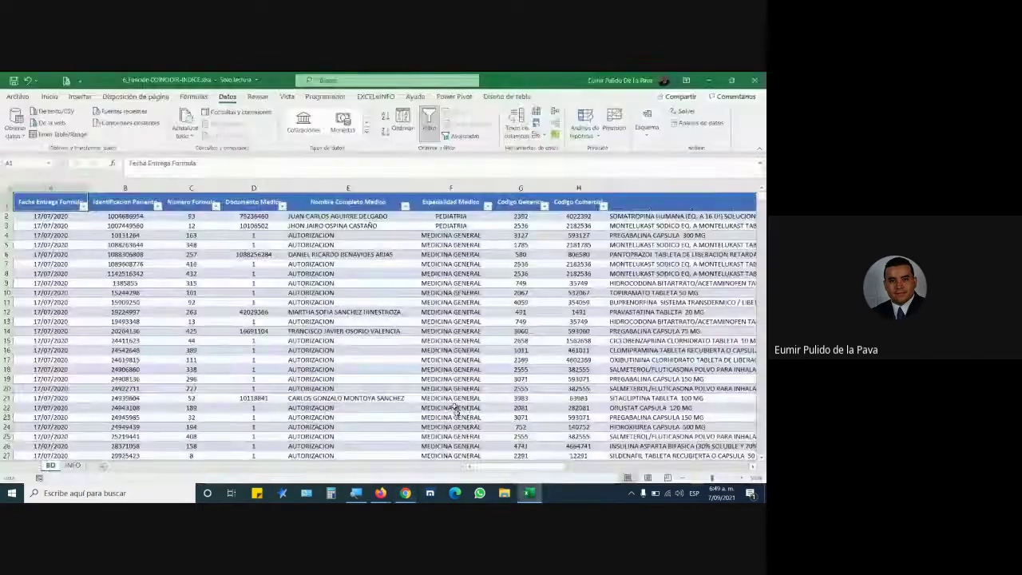
pyautogui.click(72, 465)
# Step: Enter the heading COINCIDIR - INDICE in cell C12
pyautogui.click(189, 343)
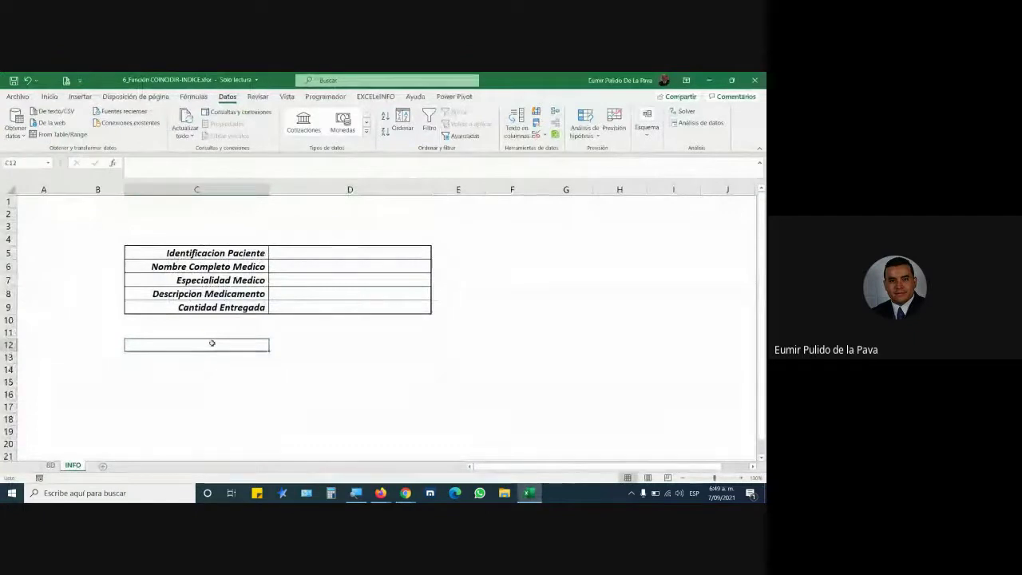
pyautogui.write('I')
pyautogui.write('CON')
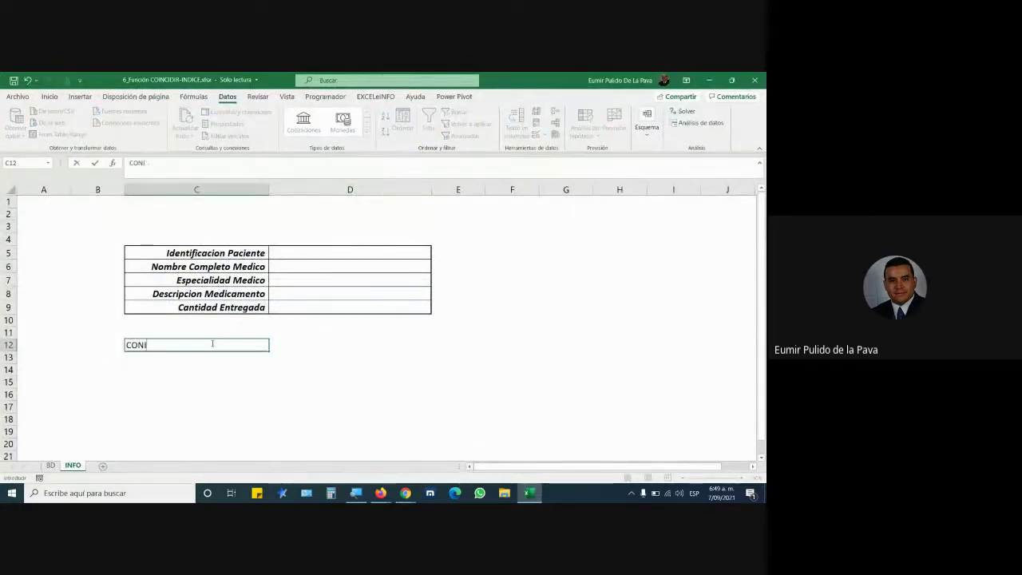
pyautogui.press('BackSpace')
pyautogui.press('BackSpace')
pyautogui.press('BackSpace')
pyautogui.write('INCID')
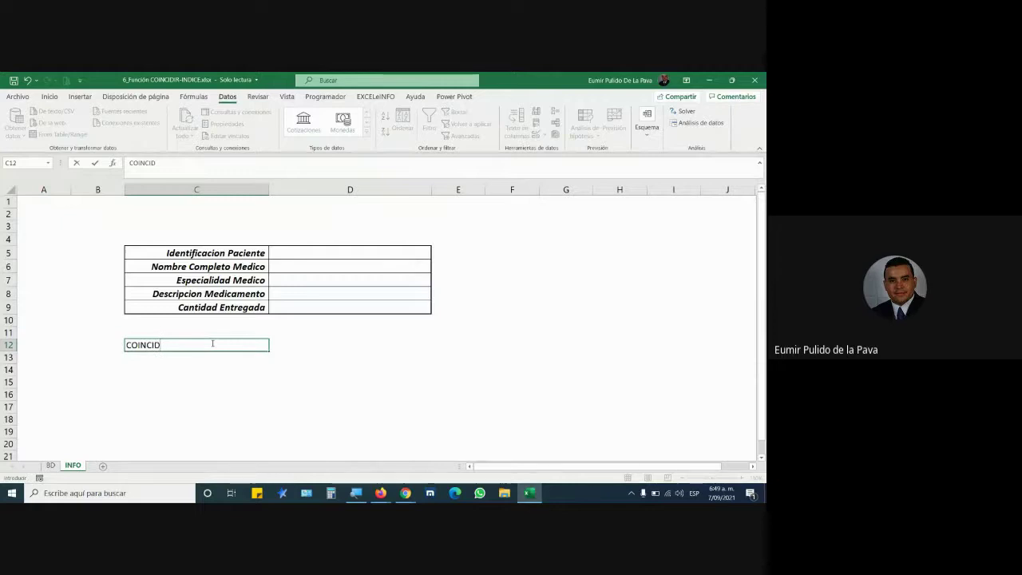
pyautogui.write('IR - ')
pyautogui.write('INDICE')
pyautogui.press('Return')
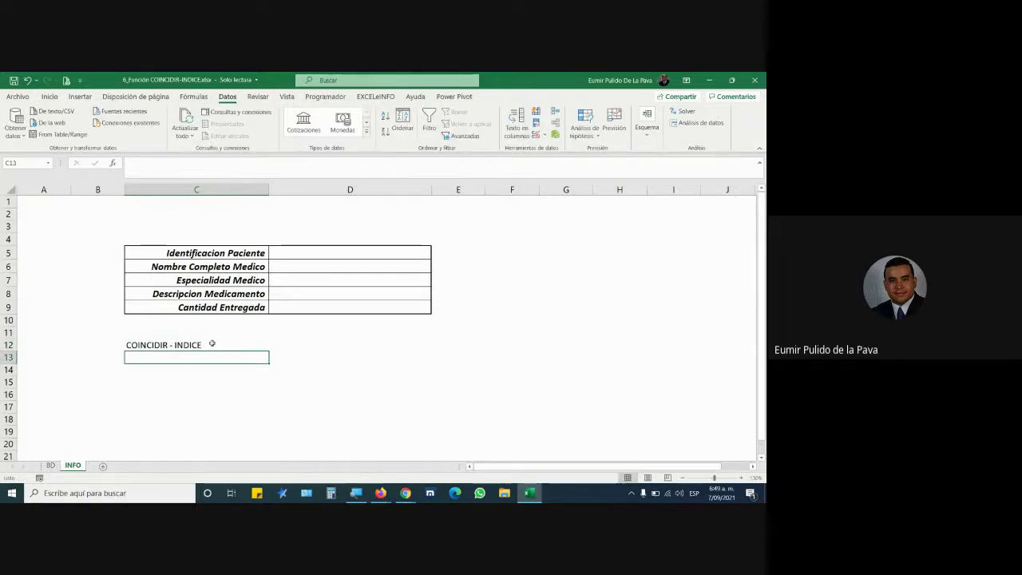
# Step: Try starting a COINCIDIR, then INDICE, formula in C13 and cancel it
pyautogui.write('=')
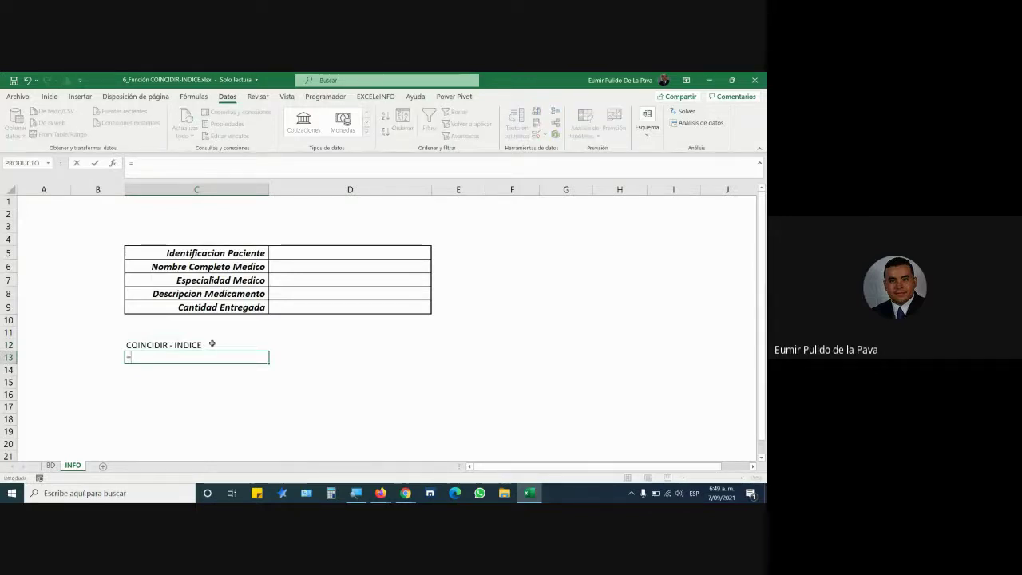
pyautogui.write('COINCI')
pyautogui.press('super+plus')
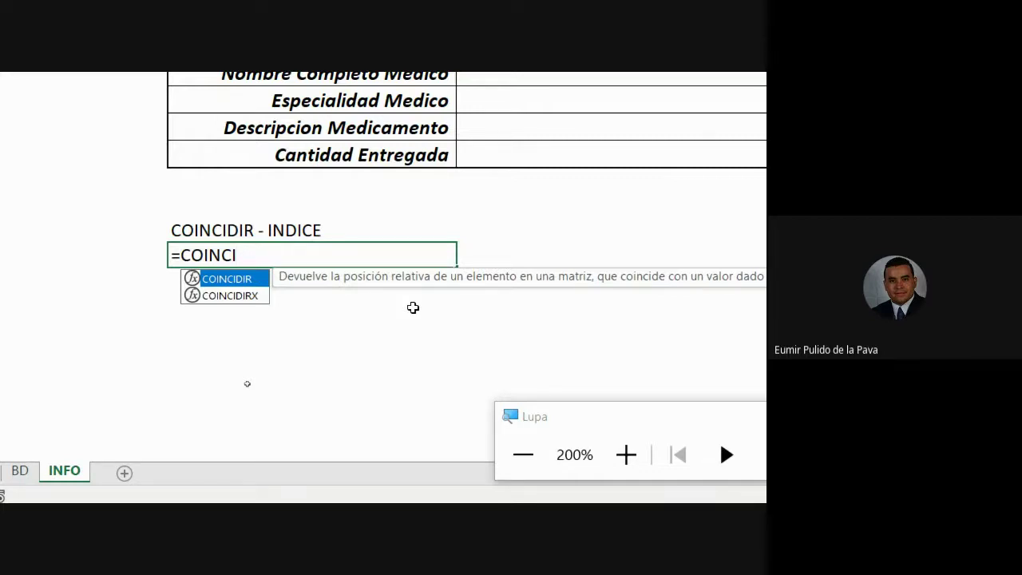
pyautogui.press('BackSpace')
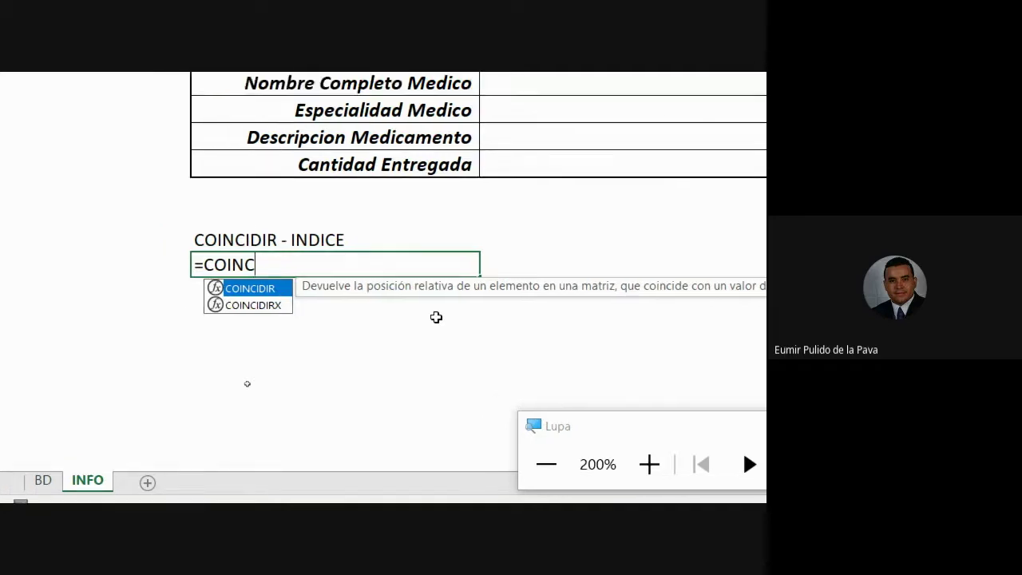
pyautogui.press('BackSpace')
pyautogui.press('BackSpace')
pyautogui.press('BackSpace')
pyautogui.press('BackSpace')
pyautogui.press('BackSpace')
pyautogui.write('IND')
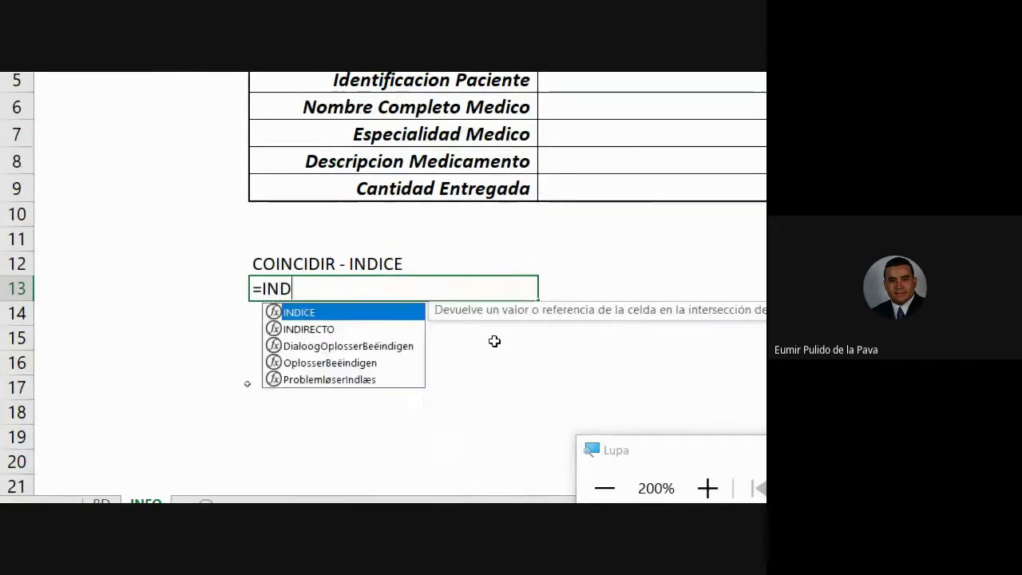
pyautogui.write('I')
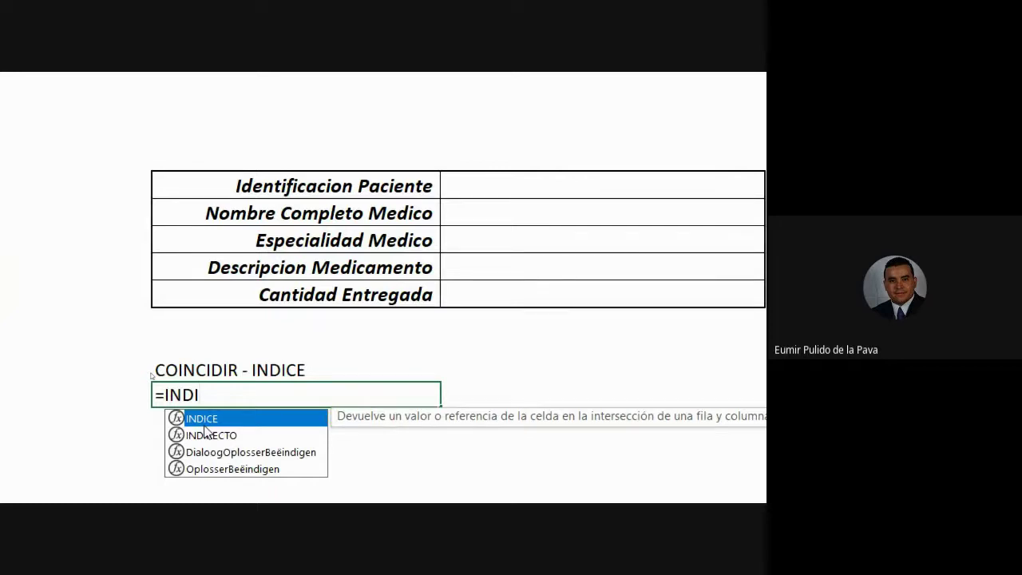
pyautogui.press('Escape')
pyautogui.press('Escape')
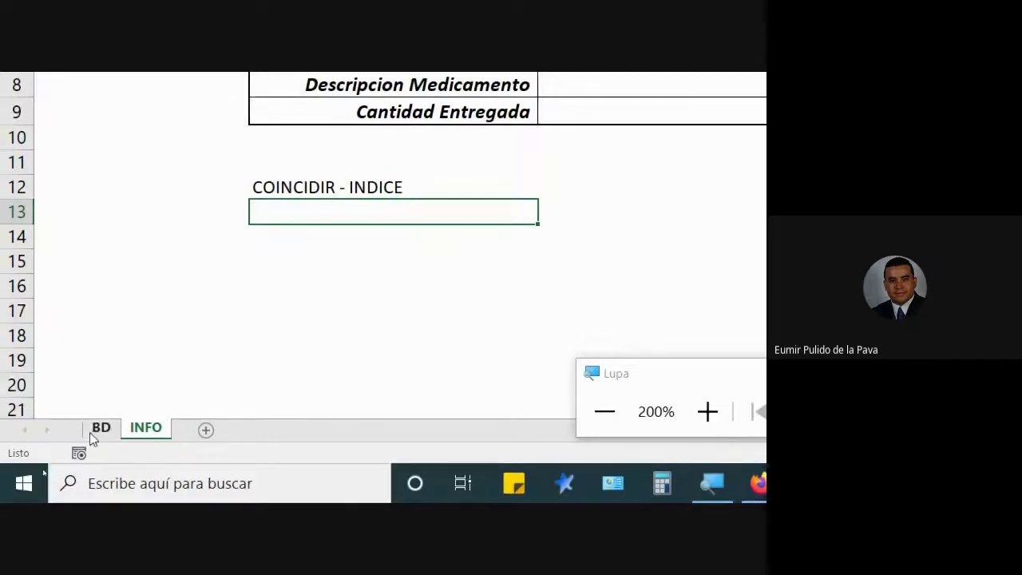
# Step: On the BD sheet, point out the Numero Formula, AUTORIZACION and Nombre Completo Medico columns and sample rows
pyautogui.click(95, 431)
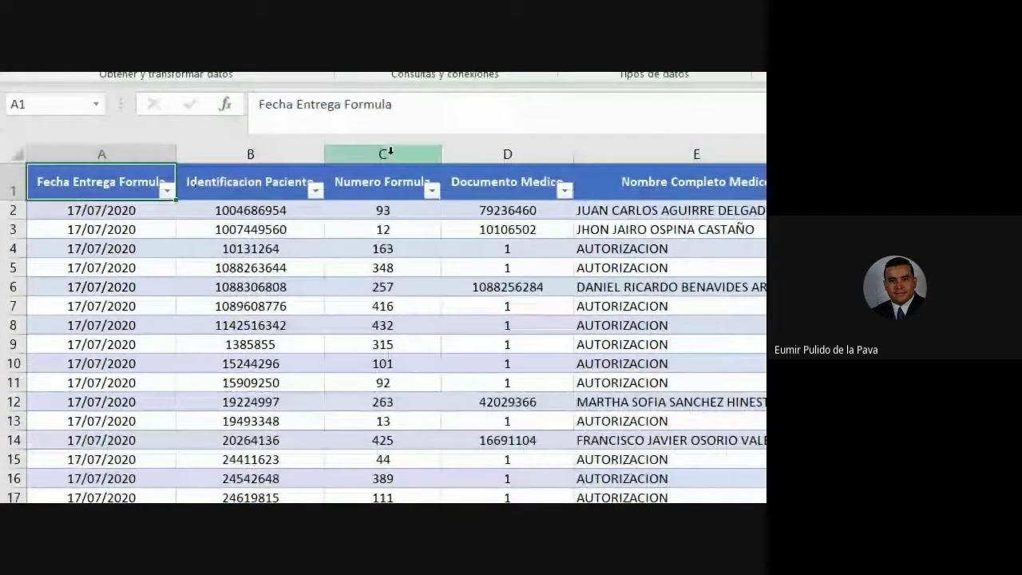
pyautogui.click(385, 153)
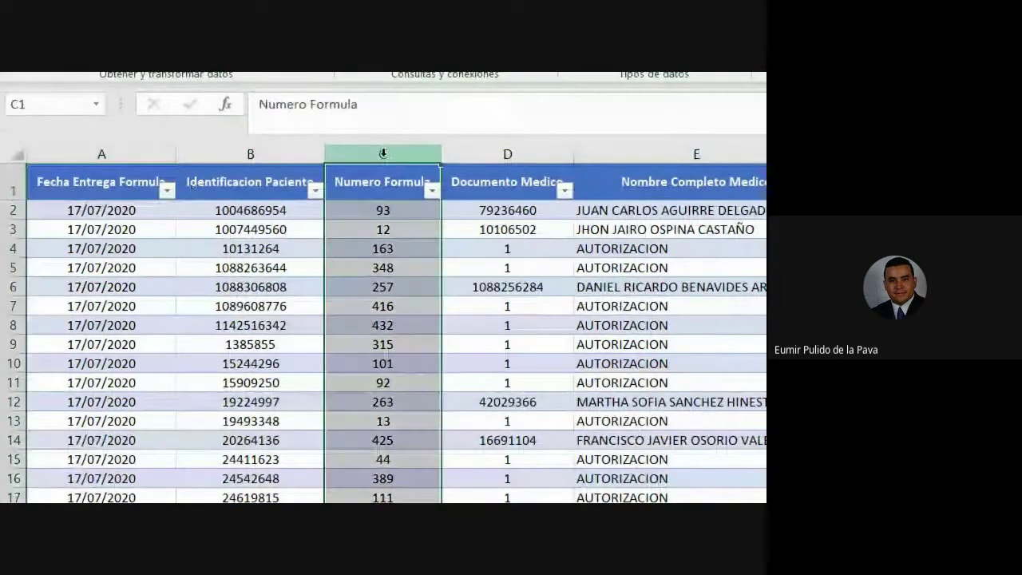
pyautogui.keyDown('ctrl'); pyautogui.click(13, 287); pyautogui.keyUp('ctrl')
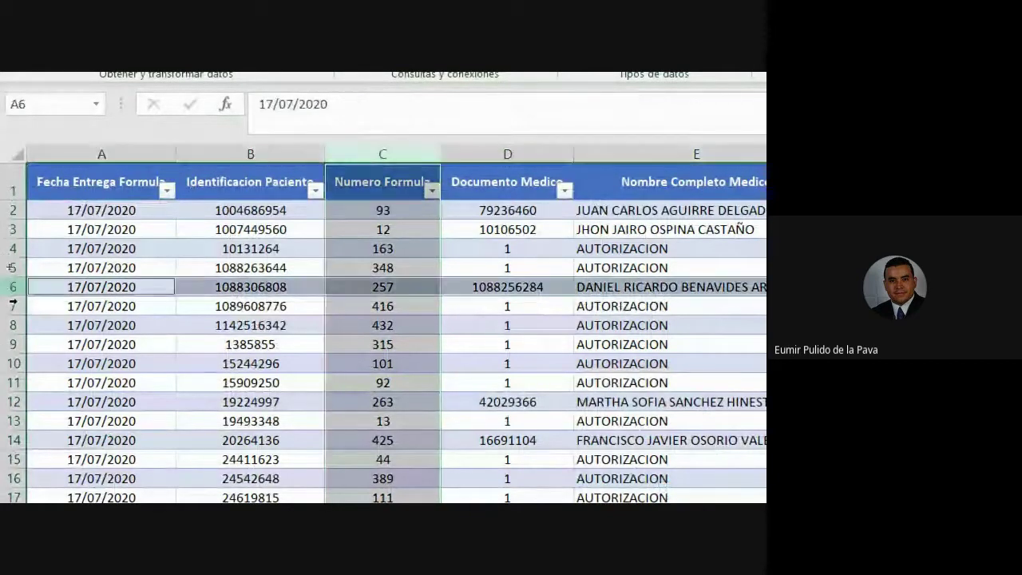
pyautogui.click(374, 284)
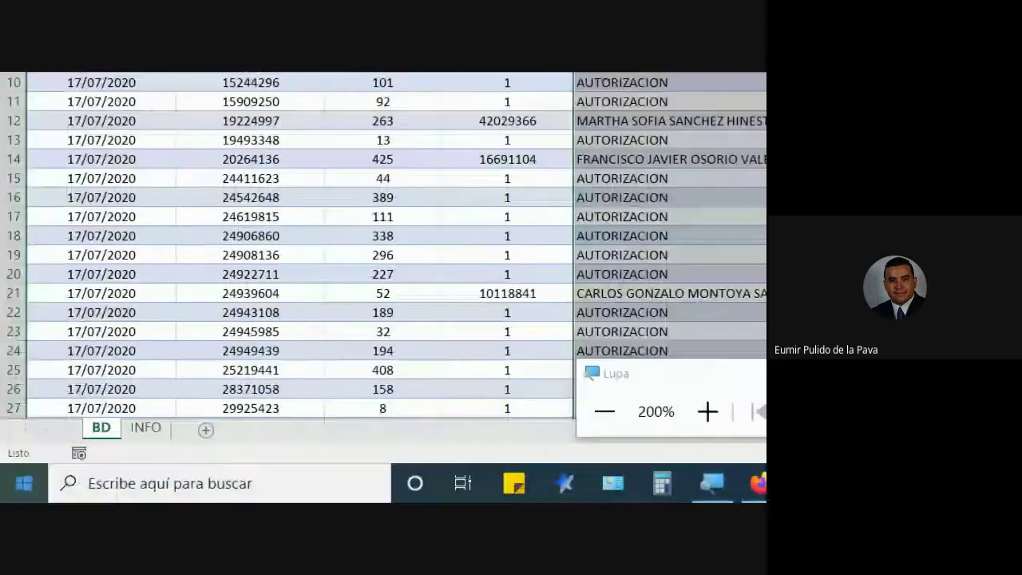
pyautogui.click(13, 310)
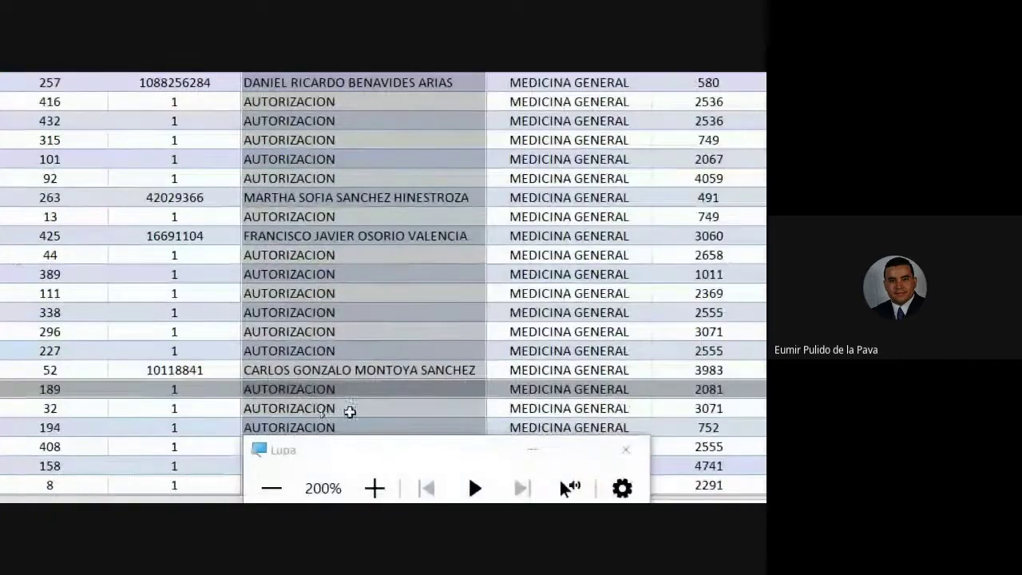
pyautogui.click(310, 389)
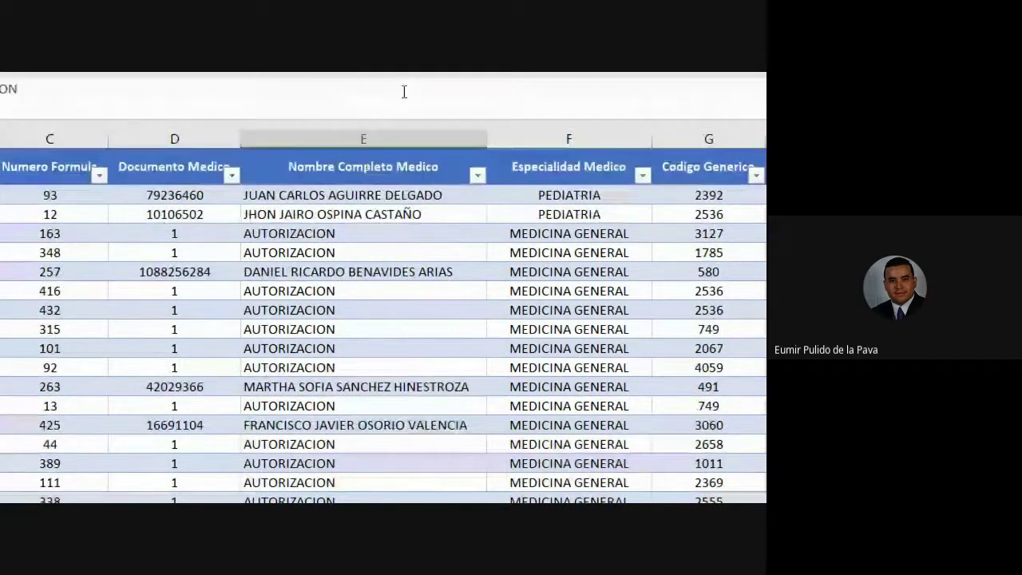
pyautogui.click(347, 167)
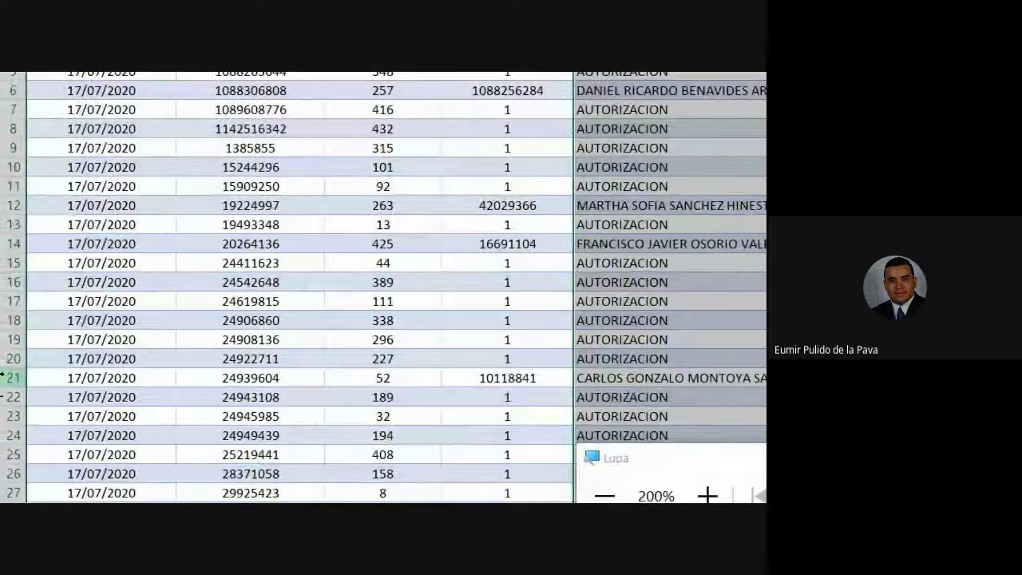
pyautogui.click(2, 378)
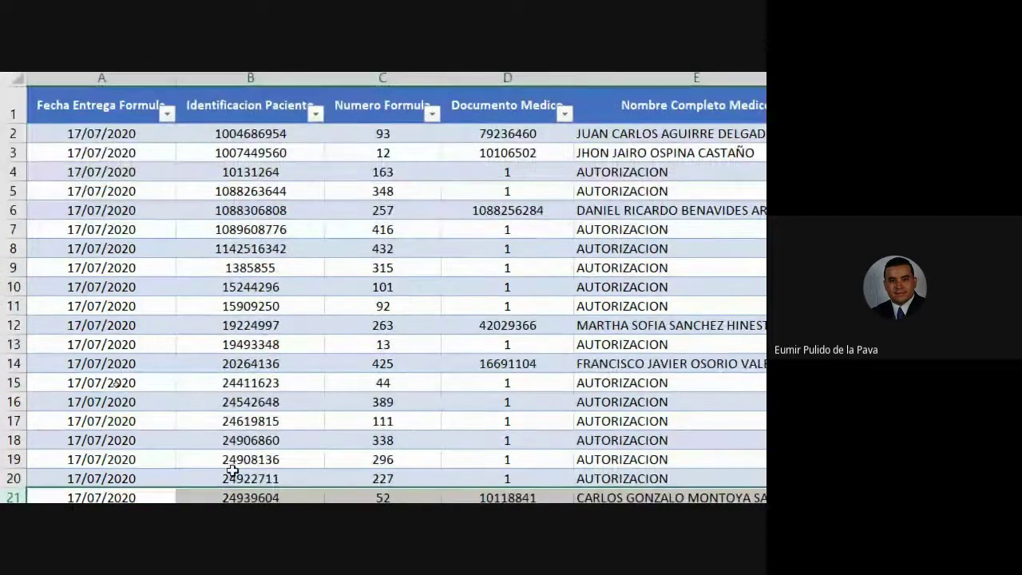
pyautogui.click(255, 313)
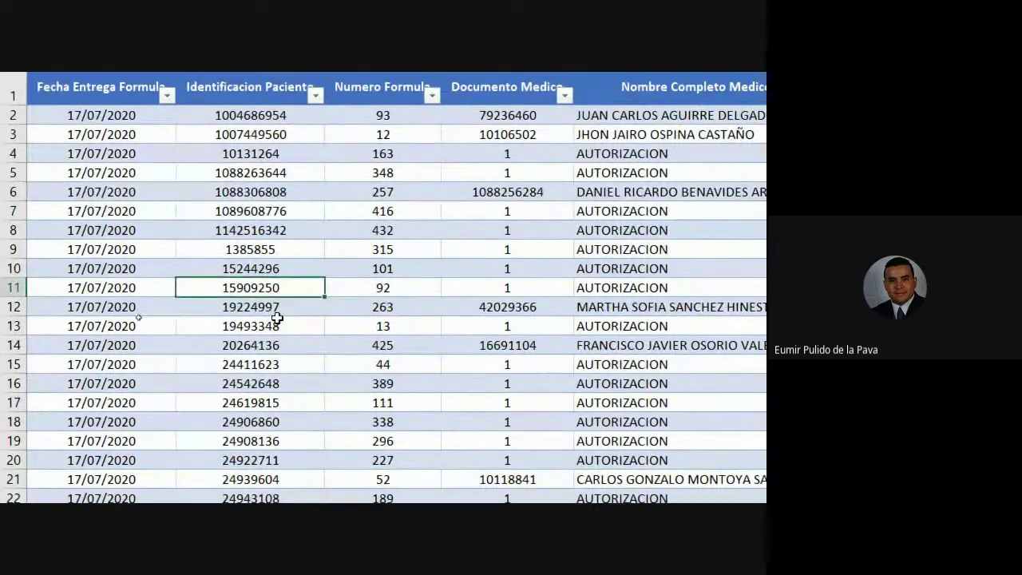
pyautogui.press('Up')
pyautogui.press('Up')
pyautogui.press('Up')
pyautogui.press('Up')
pyautogui.press('Up')
pyautogui.press('Up')
pyautogui.press('Up')
pyautogui.press('Up')
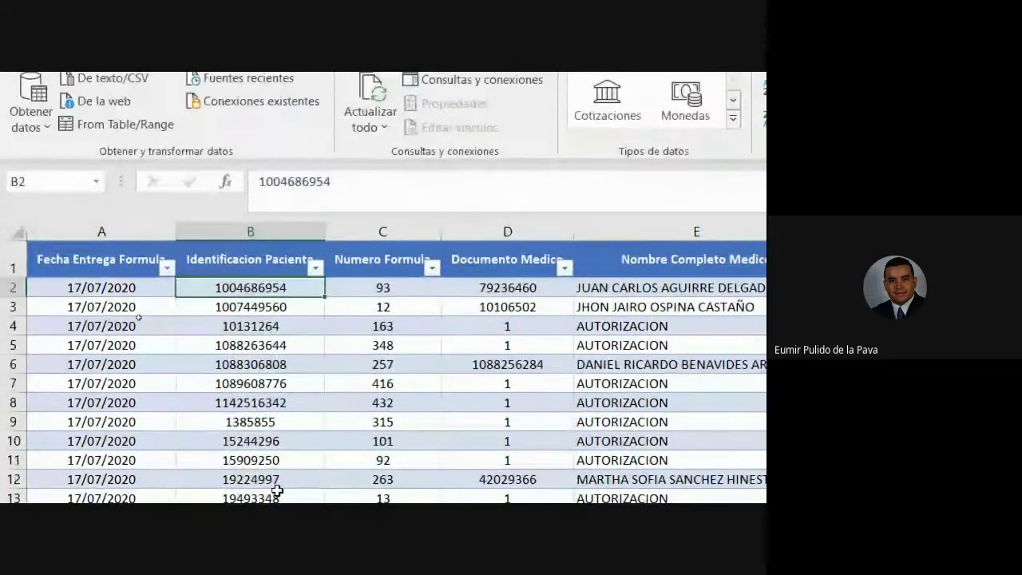
pyautogui.press('Down')
pyautogui.press('Down')
pyautogui.press('Down')
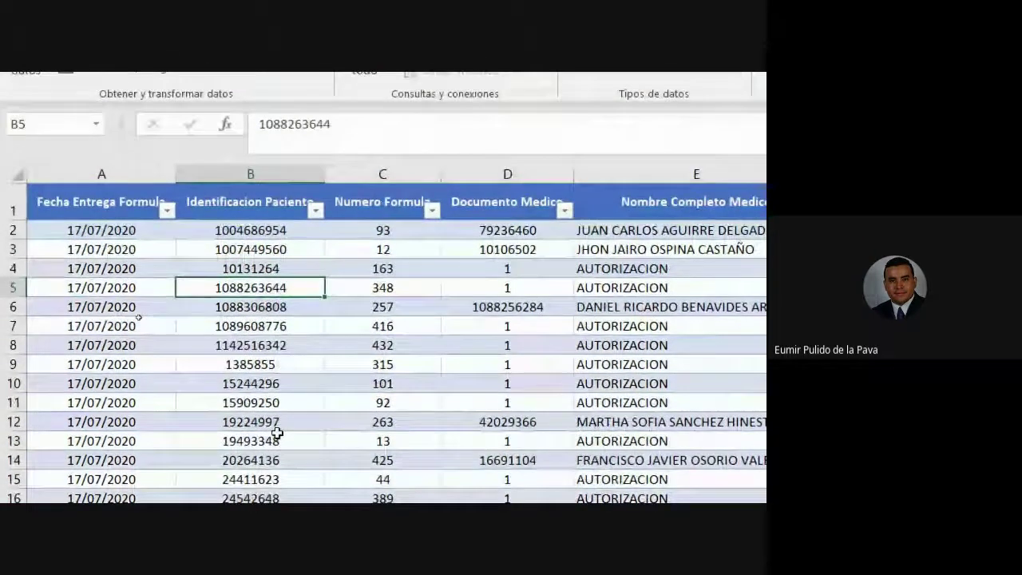
pyautogui.press('Down')
pyautogui.press('Down')
pyautogui.press('Down')
pyautogui.press('Down')
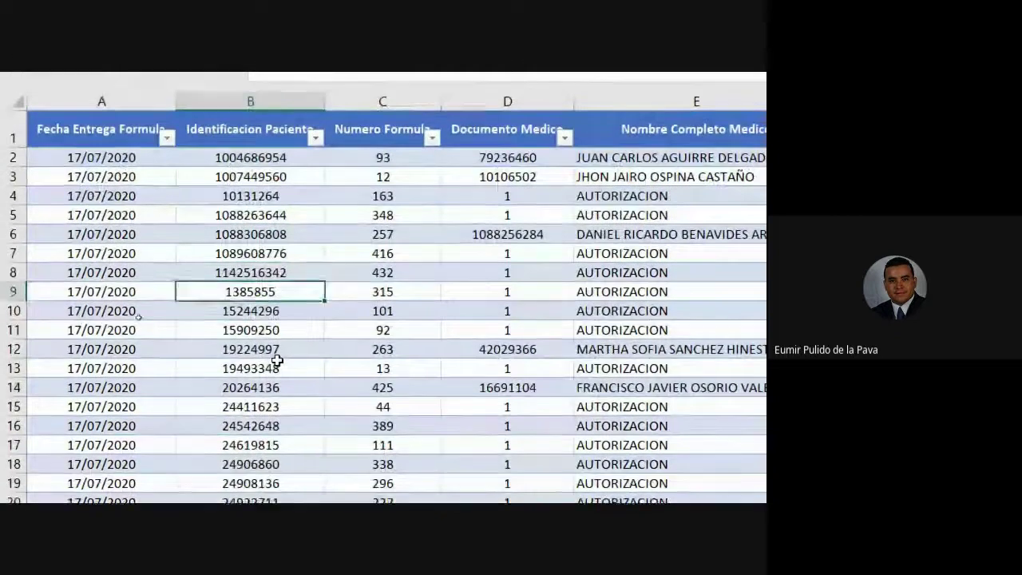
pyautogui.press('Down')
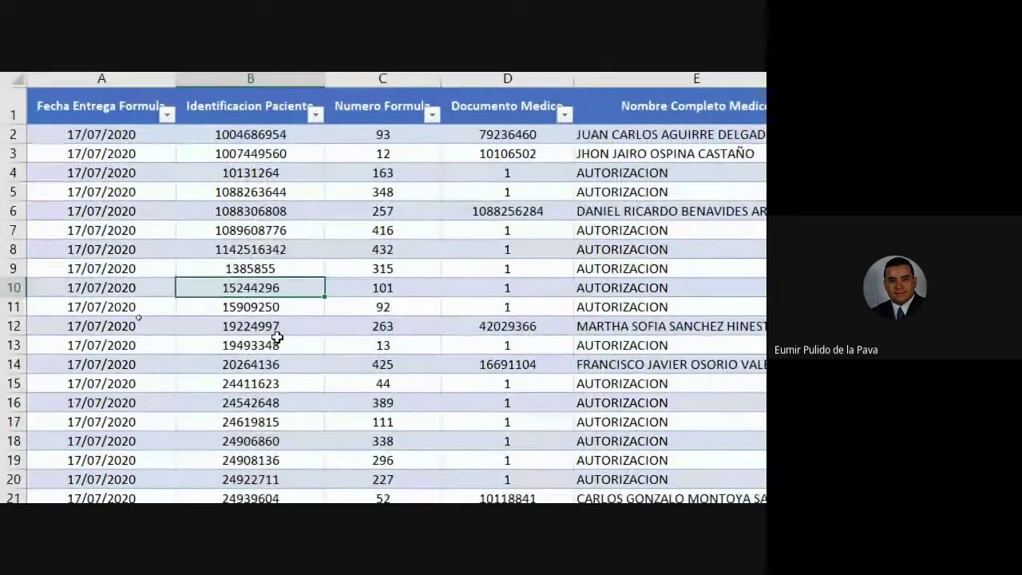
pyautogui.press('Down')
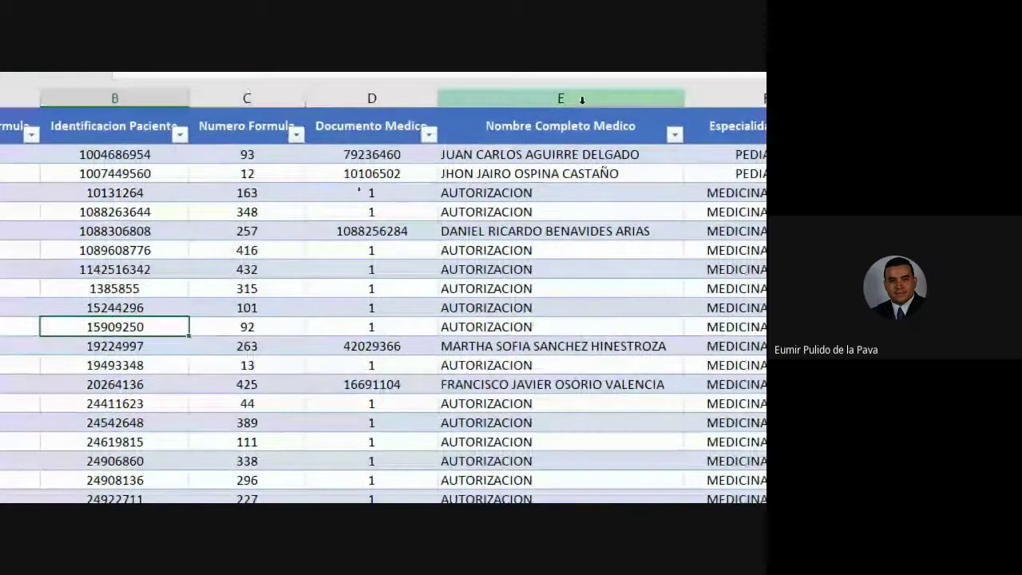
pyautogui.keyDown('ctrl'); pyautogui.click(576, 97); pyautogui.keyUp('ctrl')
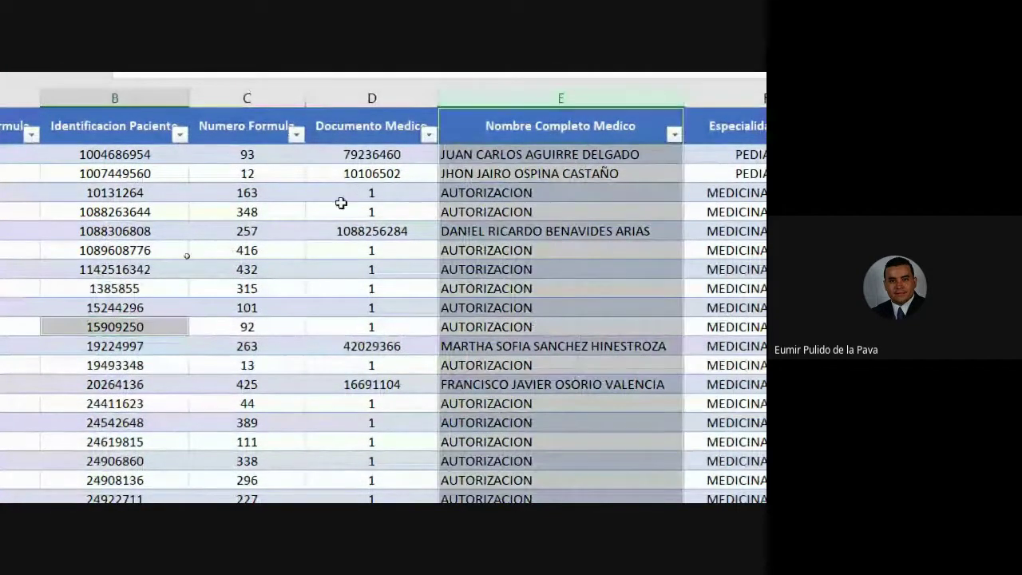
pyautogui.keyDown('ctrl'); pyautogui.click(14, 326); pyautogui.keyUp('ctrl')
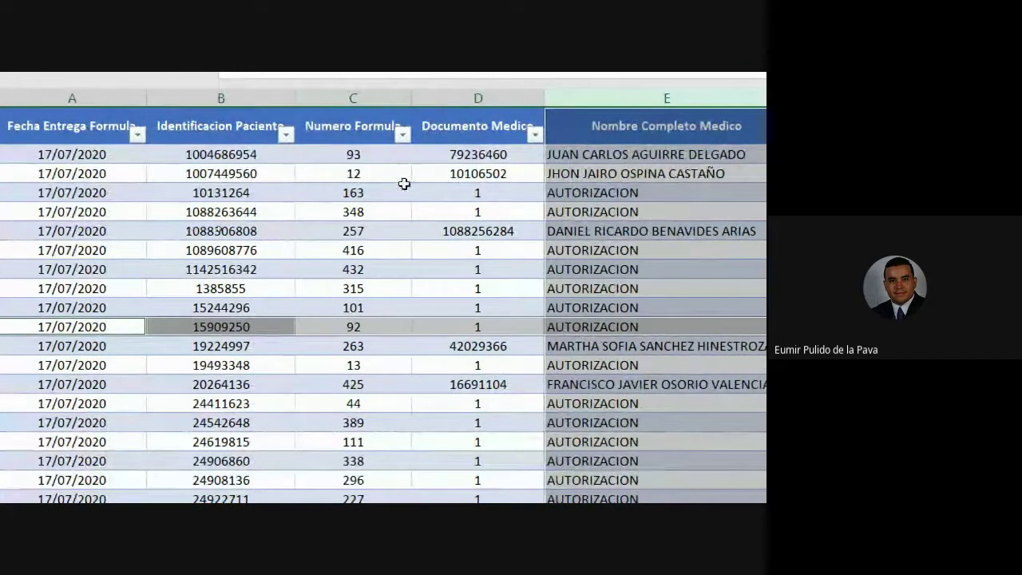
pyautogui.click(597, 328)
pyautogui.hscroll(2, 596, 328)
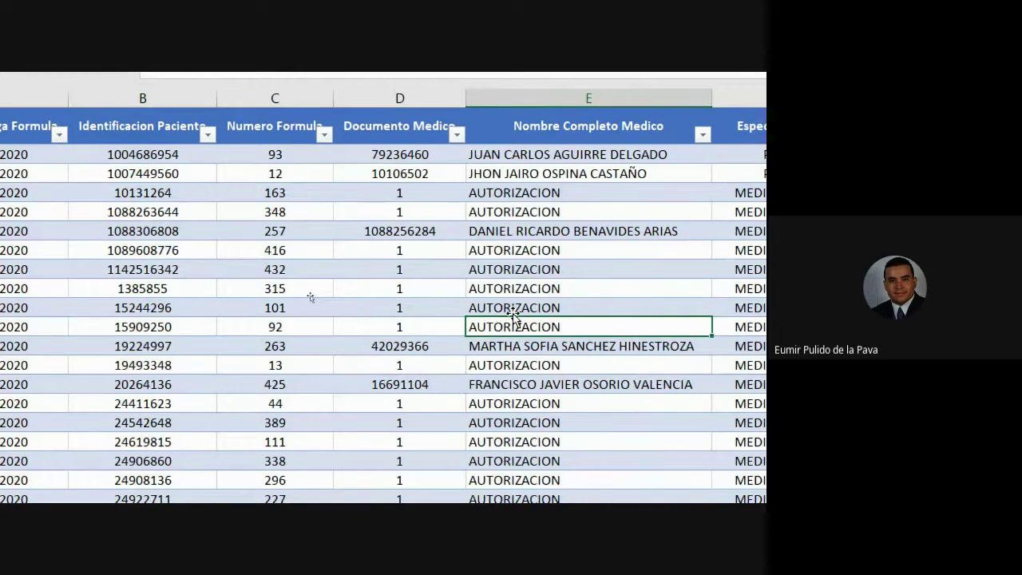
pyautogui.hscroll(2, 638, 139)
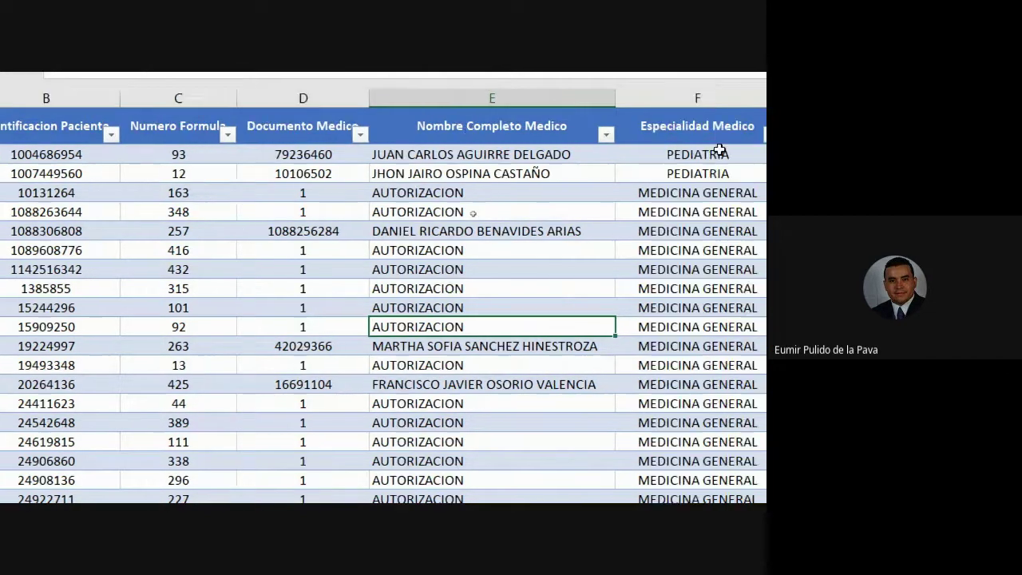
pyautogui.hscroll(5, 718, 149)
pyautogui.hscroll(3, 749, 168)
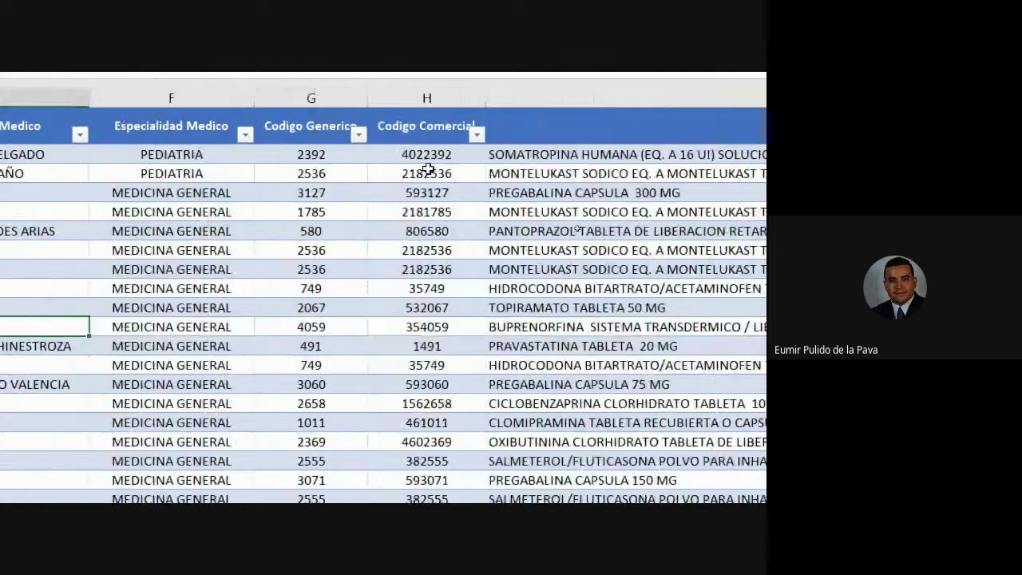
pyautogui.hscroll(1, 175, 130)
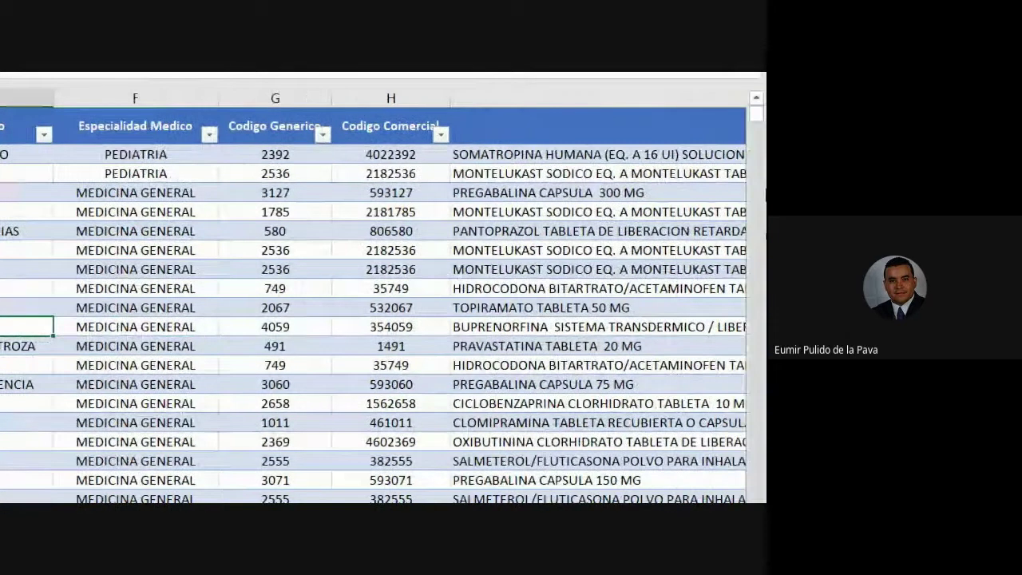
pyautogui.hscroll(-6, 41, 287)
pyautogui.hscroll(-4, 41, 288)
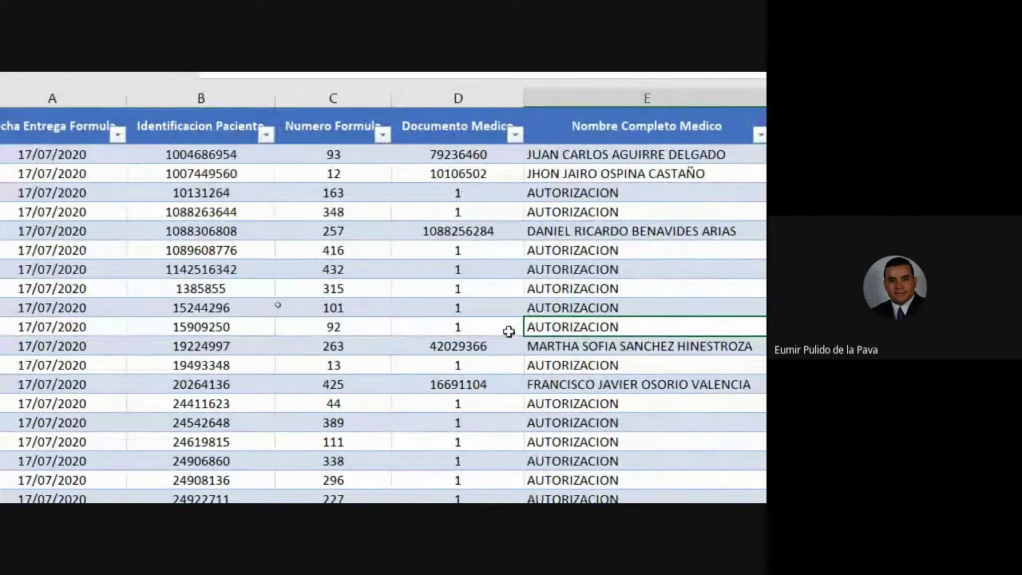
pyautogui.click(476, 326)
pyautogui.click(335, 326)
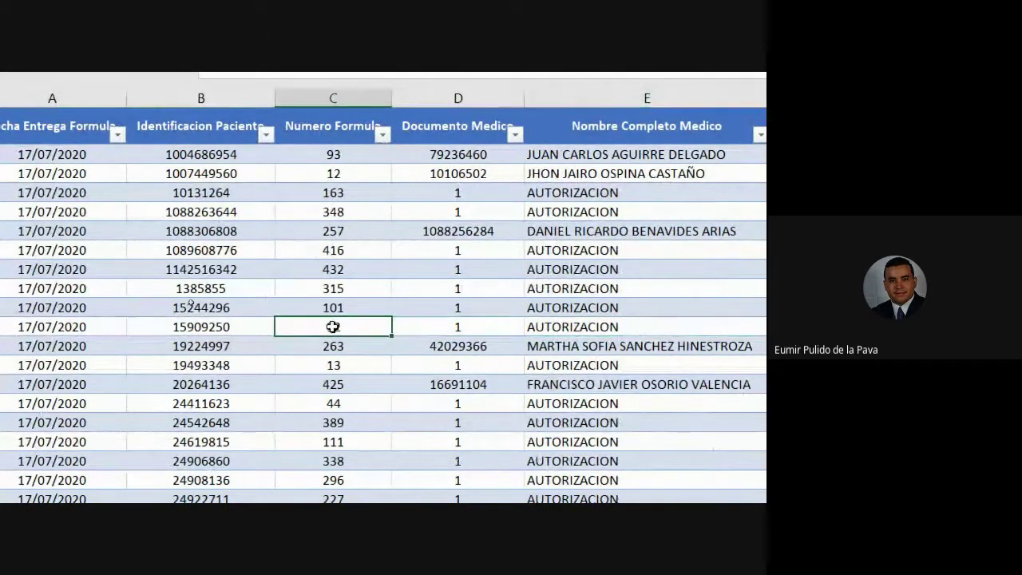
pyautogui.hscroll(1, 721, 377)
pyautogui.hscroll(3, 721, 377)
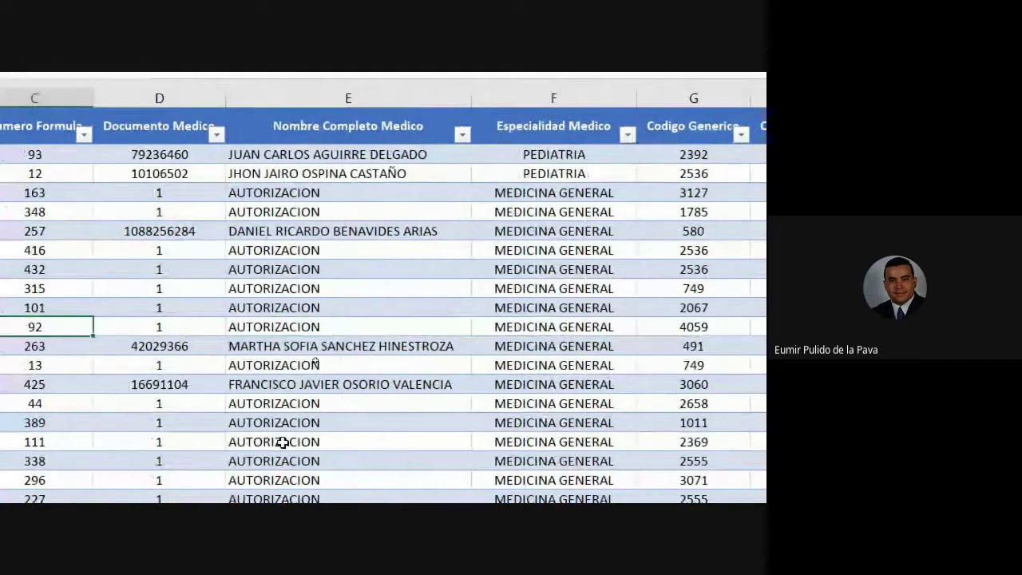
pyautogui.hscroll(-4, 319, 322)
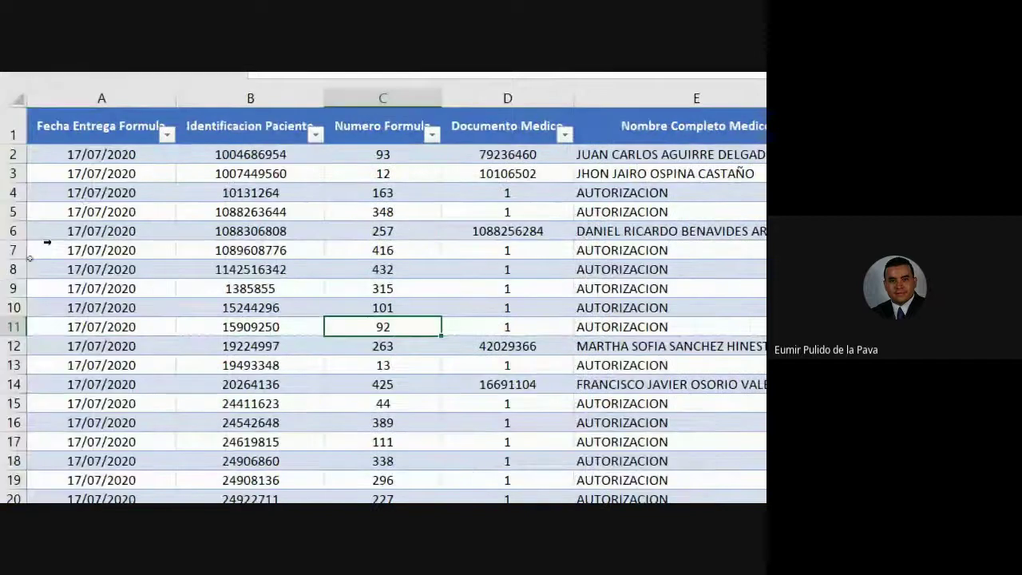
pyautogui.moveTo(118, 154); pyautogui.dragTo(698, 407)
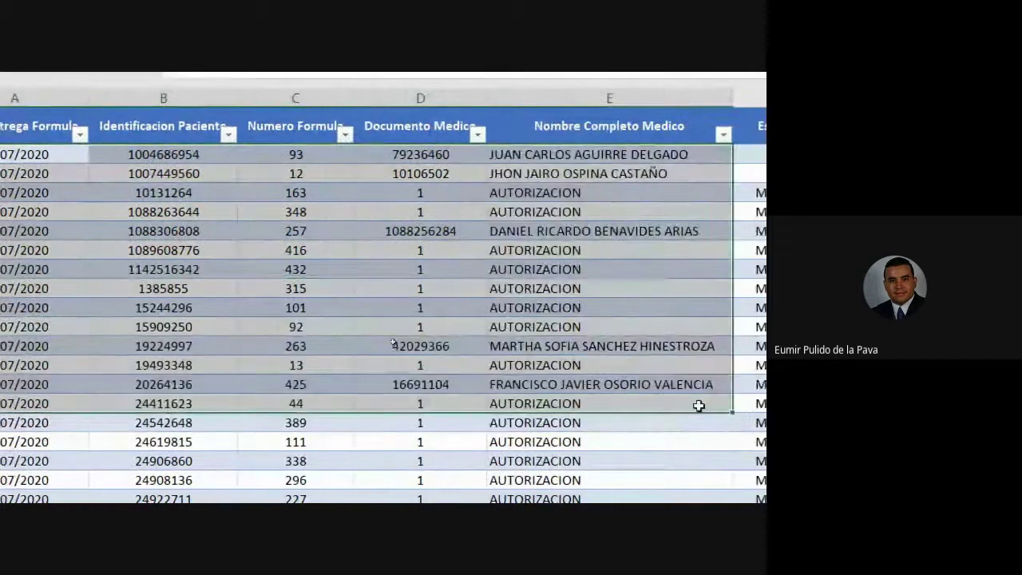
pyautogui.click(673, 343)
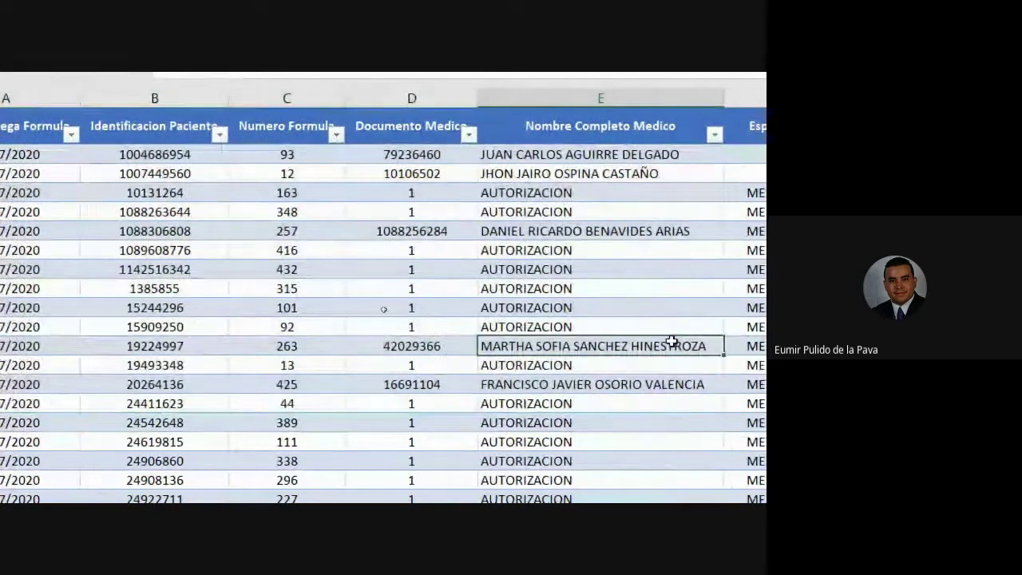
pyautogui.hscroll(-2, 7, 319)
pyautogui.click(77, 96)
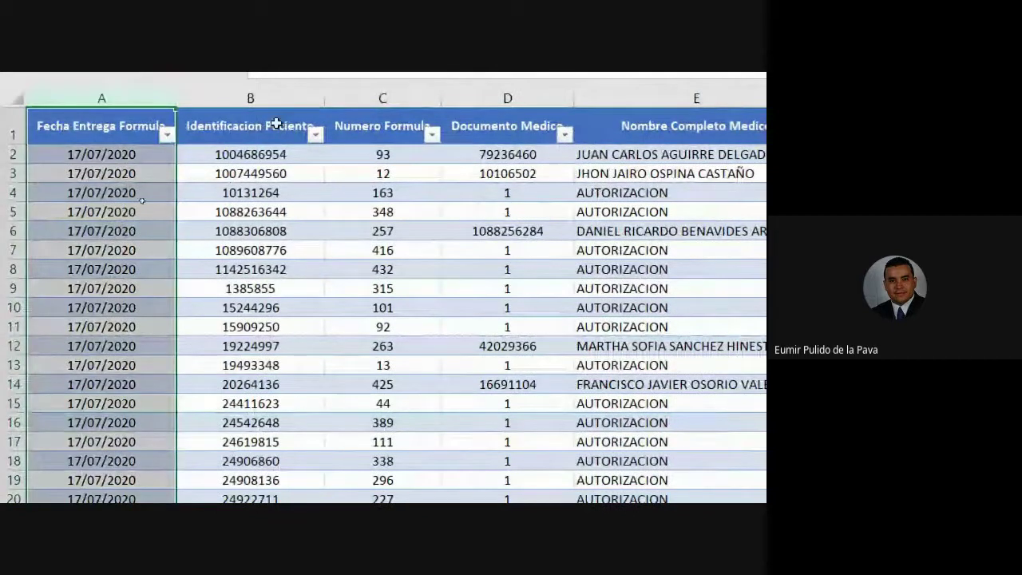
pyautogui.click(256, 97)
pyautogui.click(403, 97)
pyautogui.click(507, 97)
pyautogui.click(661, 97)
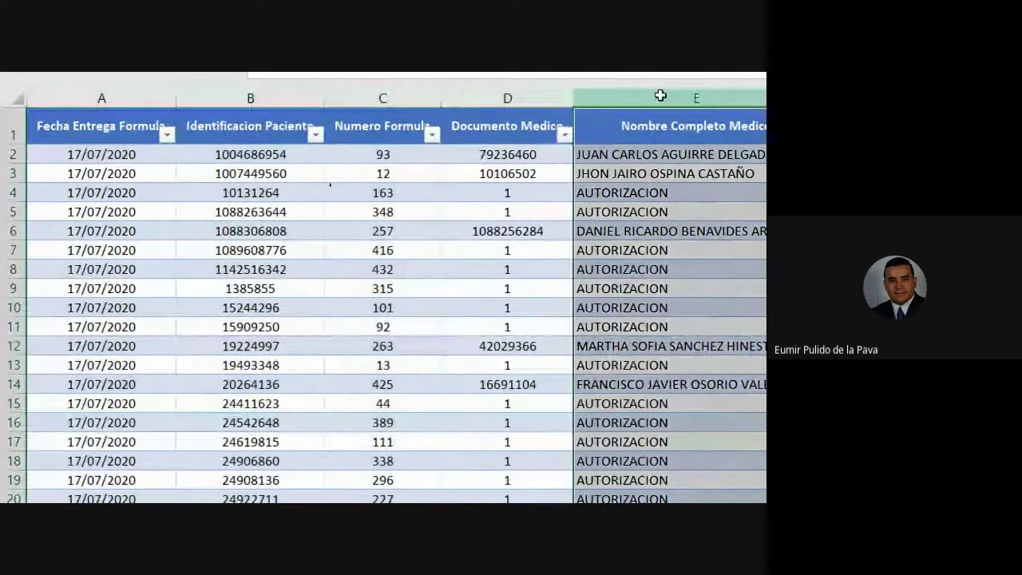
pyautogui.click(8, 250)
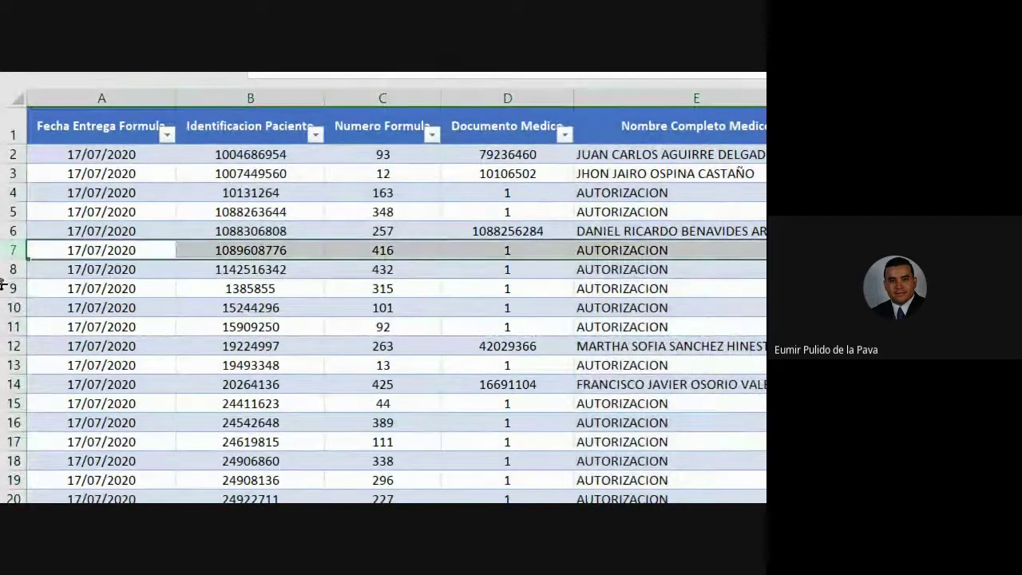
pyautogui.click(8, 289)
pyautogui.click(8, 308)
pyautogui.click(8, 327)
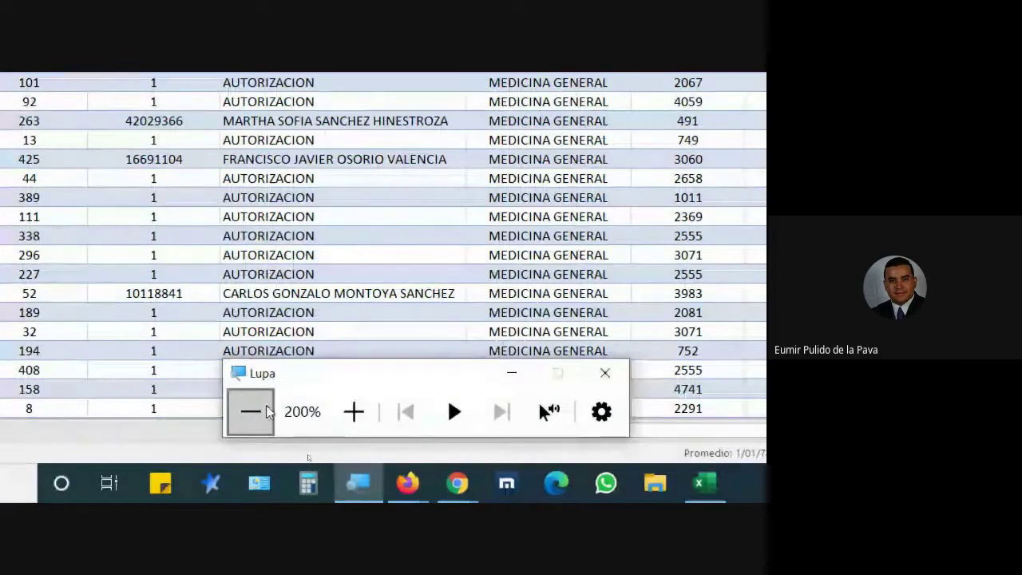
# Step: Restore the screen to normal size and check the Google Meet call's chat
pyautogui.click(251, 411)
pyautogui.click(263, 434)
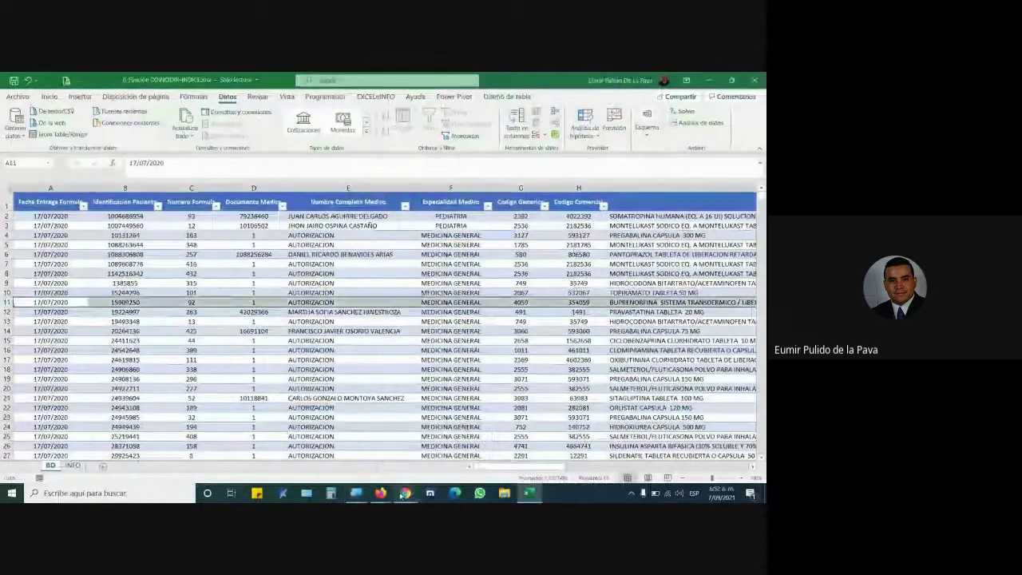
pyautogui.click(404, 494)
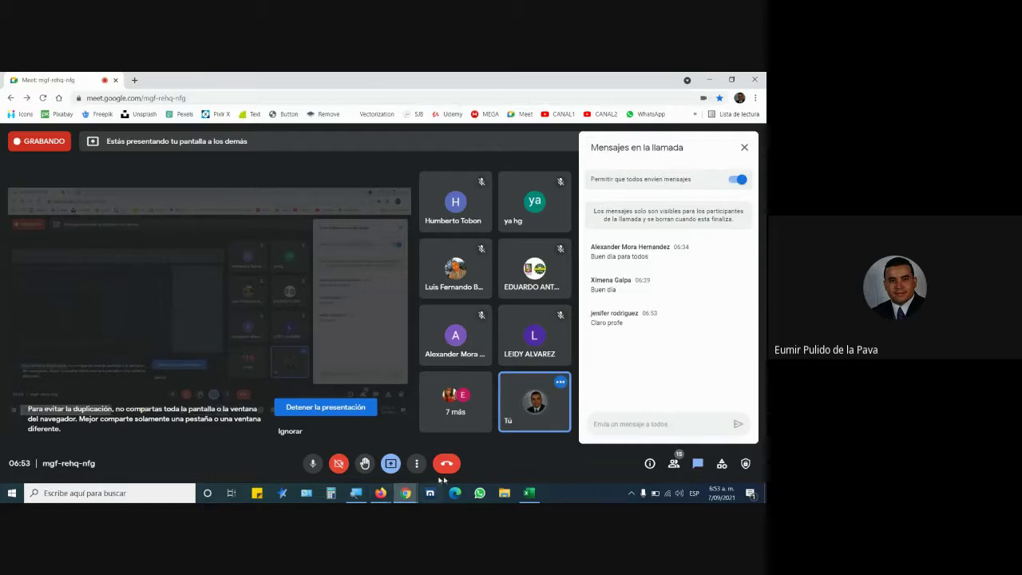
# Step: Return to Excel's INFO sheet and select the empty cell beside COINCIDIR - INDICE
pyautogui.click(528, 493)
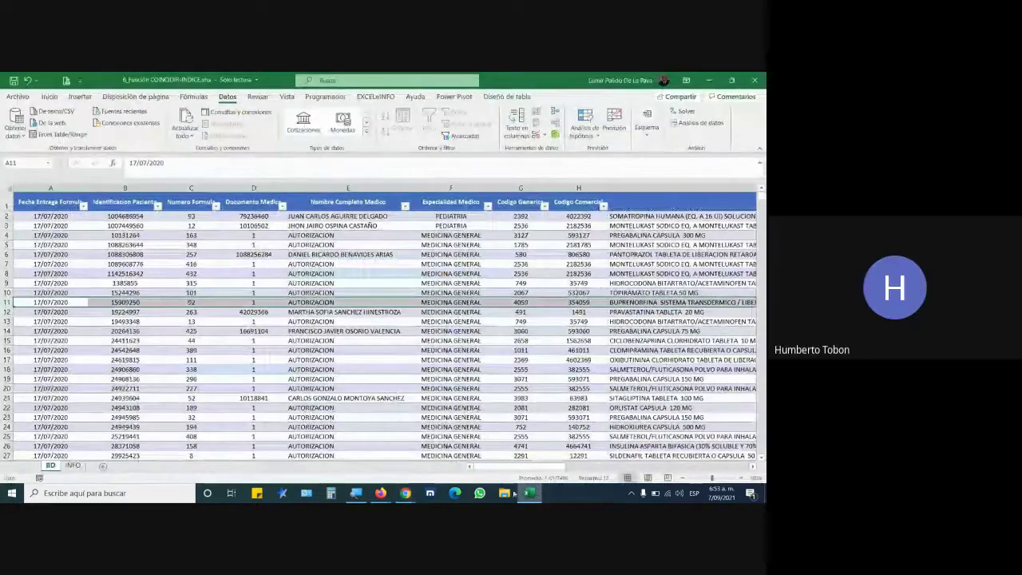
pyautogui.click(73, 465)
pyautogui.click(270, 349)
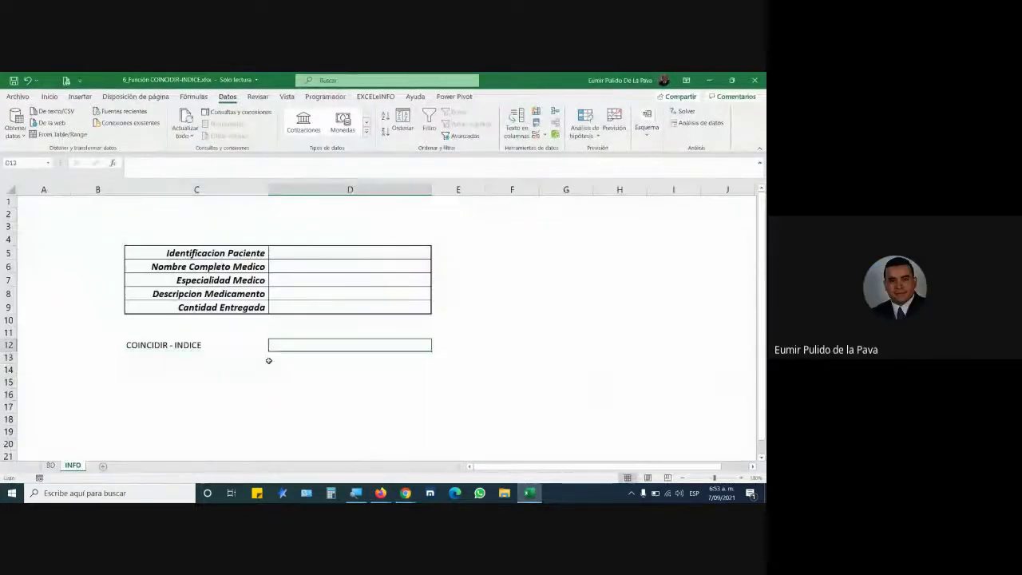
pyautogui.click(312, 267)
pyautogui.click(298, 254)
pyautogui.click(436, 255)
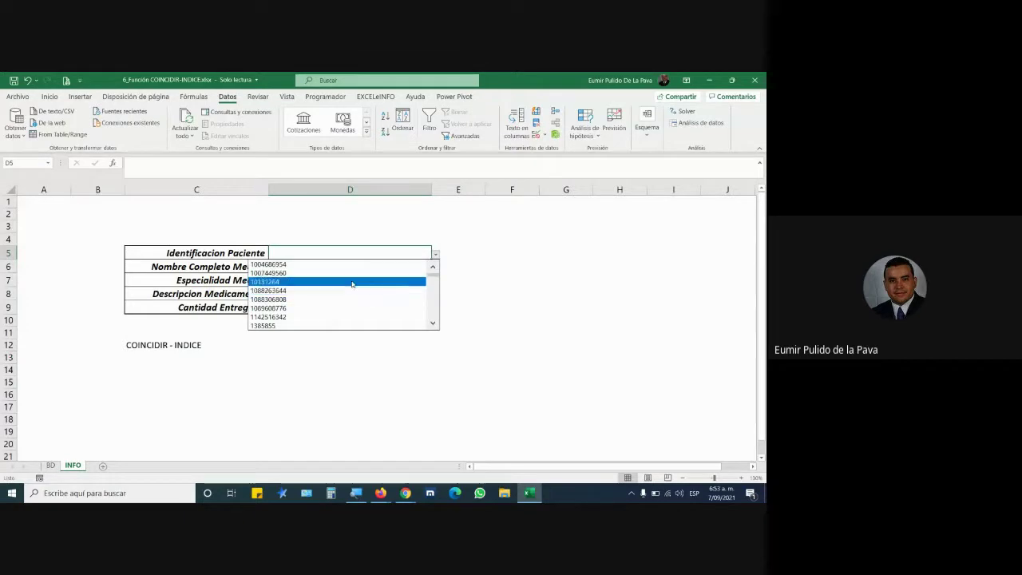
pyautogui.press('Escape')
pyautogui.click(394, 266)
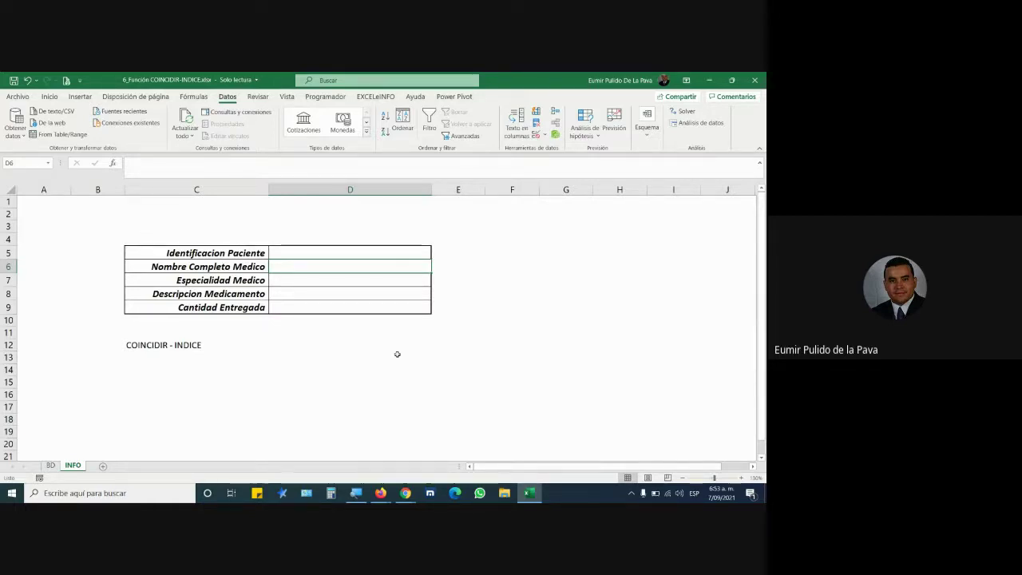
# Step: Set the font size of answer cell D6 to 16
pyautogui.write('=')
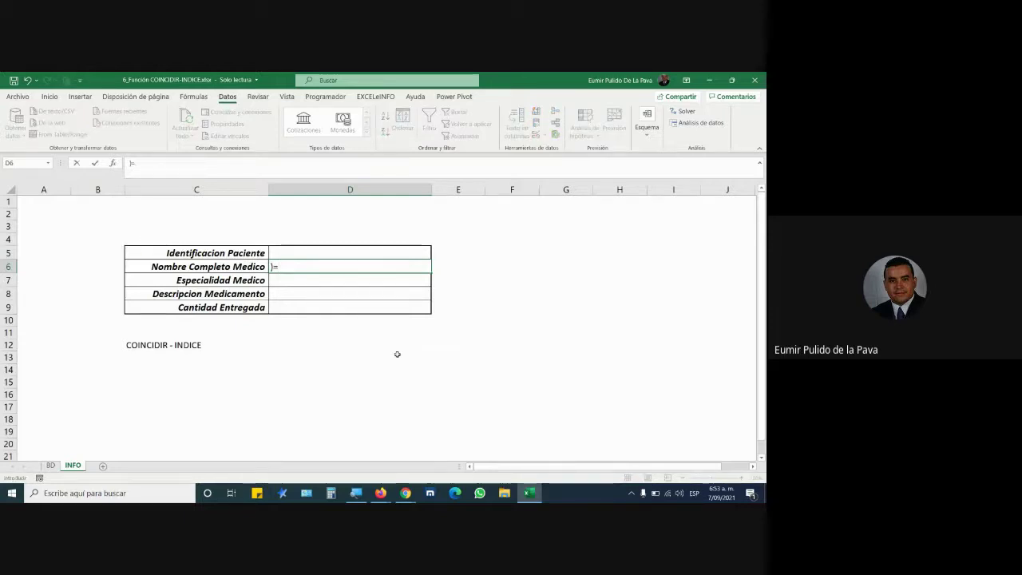
pyautogui.press('Escape')
pyautogui.click(50, 96)
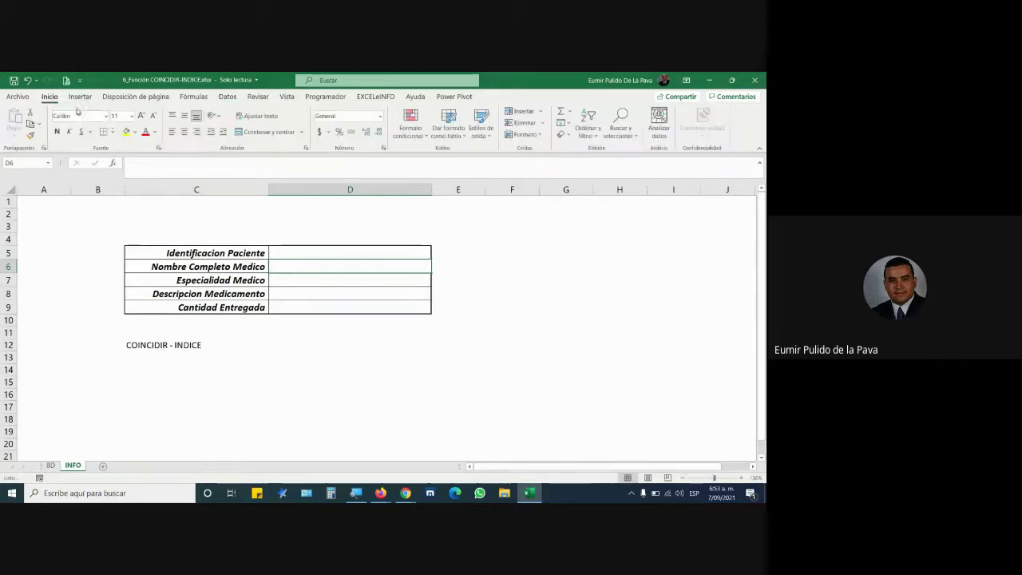
pyautogui.click(118, 115)
pyautogui.write('16')
pyautogui.press('Return')
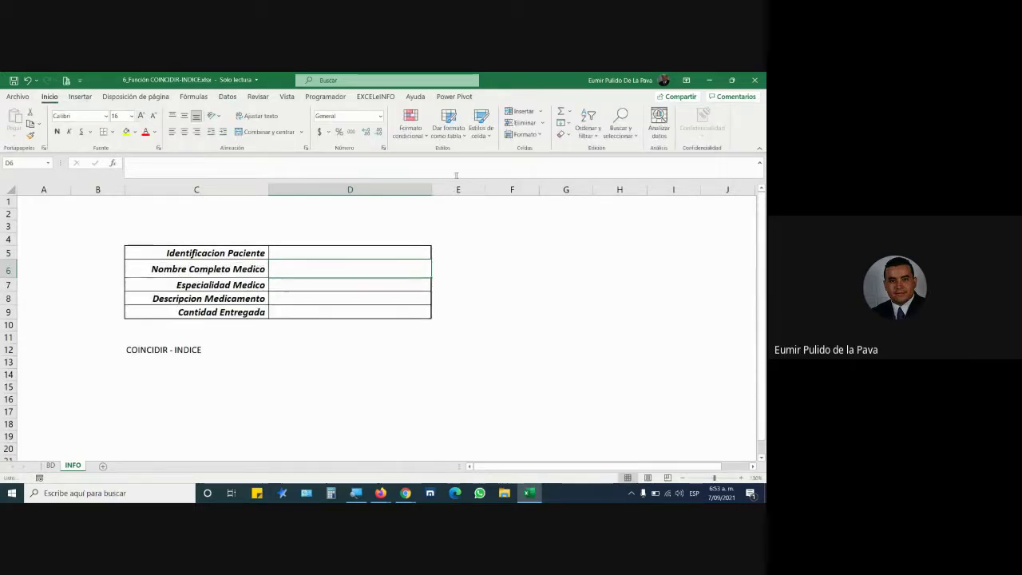
# Step: Widen column D to fit long names and review cells D7 to D9
pyautogui.moveTo(432, 189); pyautogui.dragTo(623, 189)
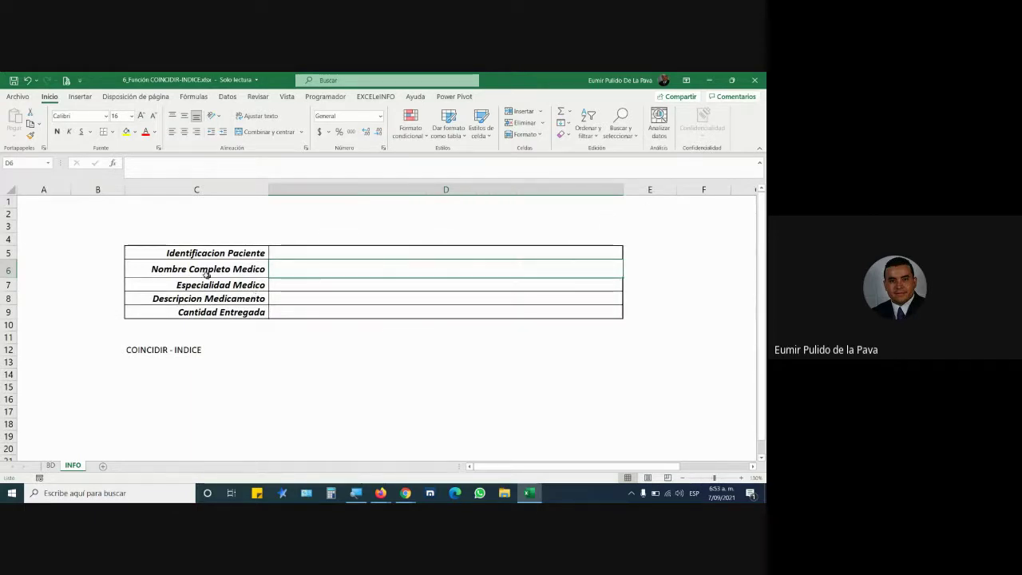
pyautogui.click(274, 287)
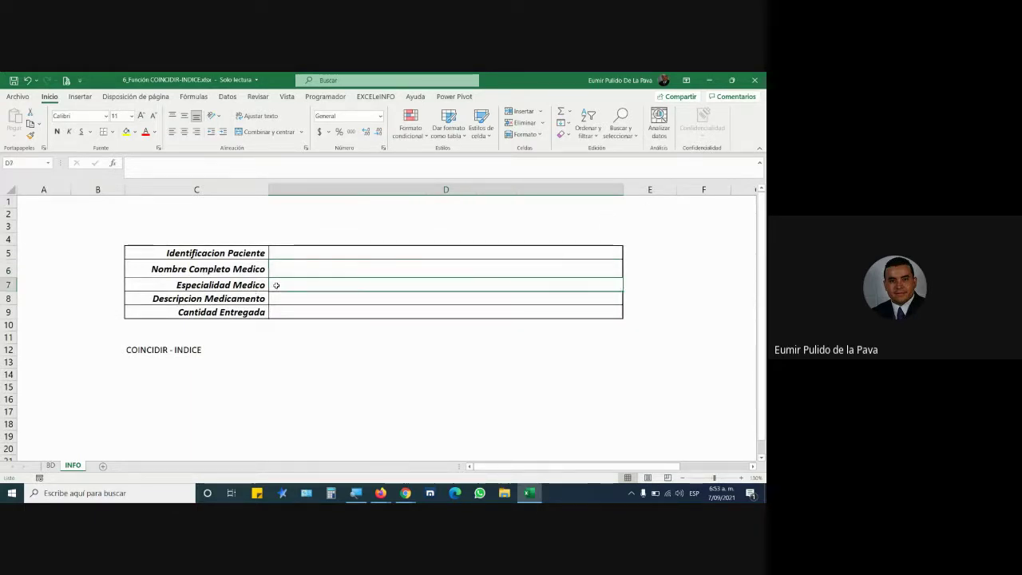
pyautogui.click(275, 301)
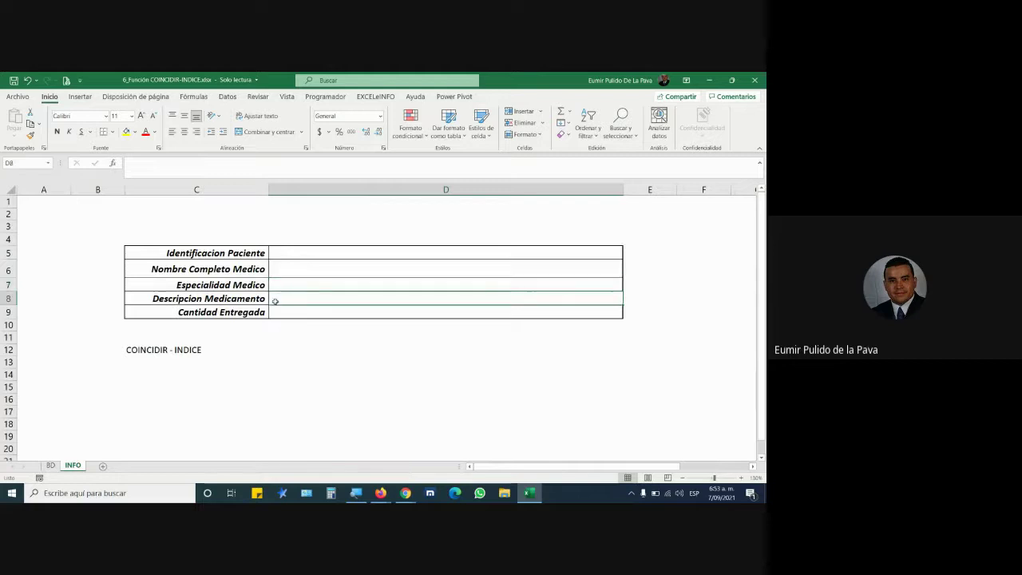
pyautogui.click(278, 311)
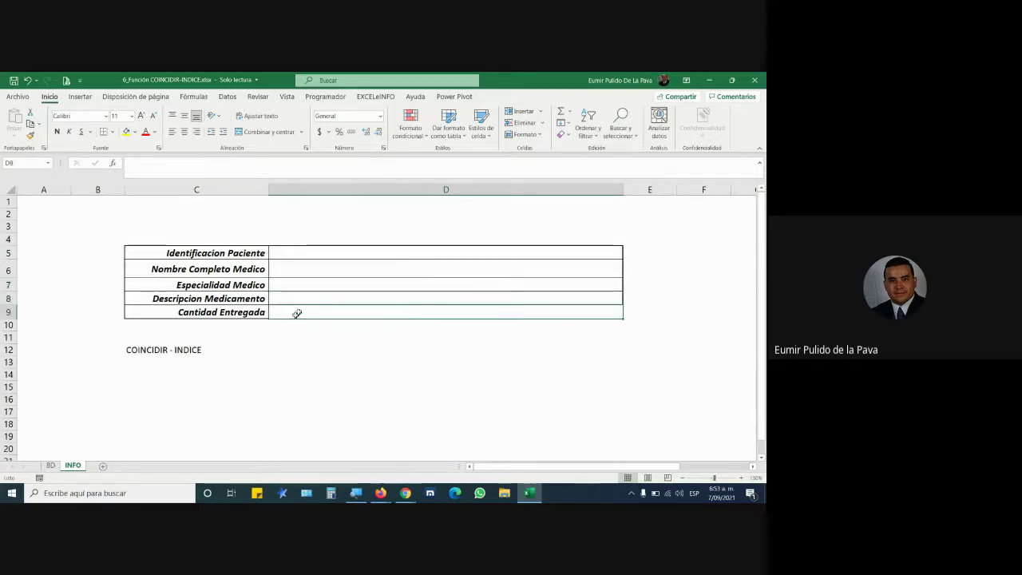
pyautogui.click(320, 269)
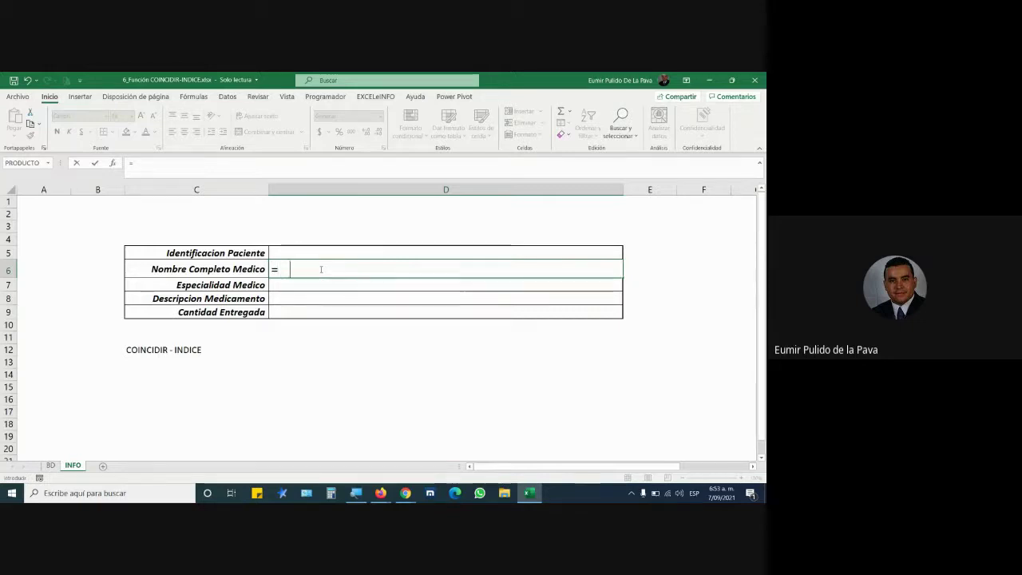
# Step: Start the lookup formula in D6 as =INDICE(
pyautogui.write('i')
pyautogui.press('BackSpace')
pyautogui.press('BackSpace')
pyautogui.press('BackSpace')
pyautogui.write('IN')
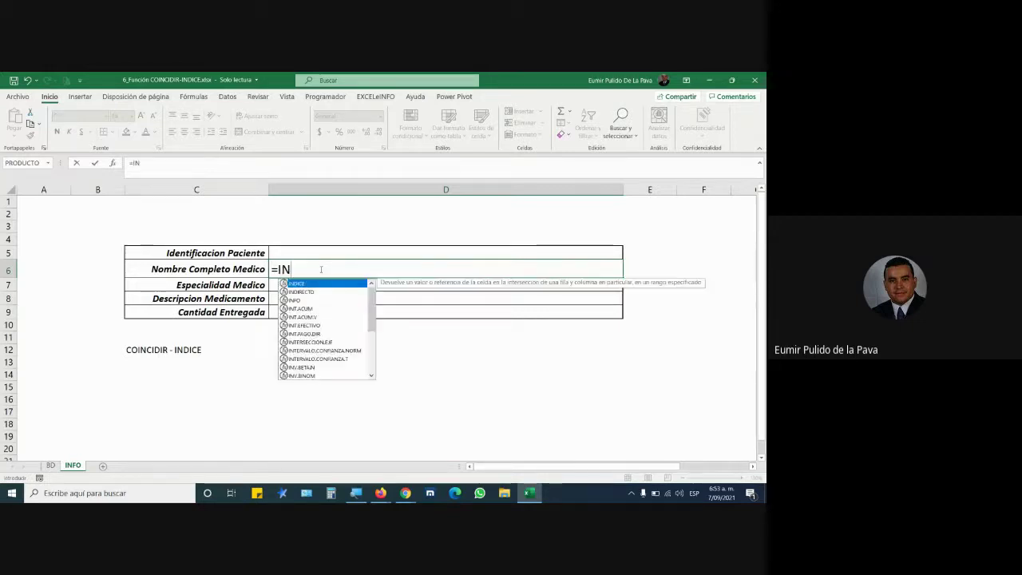
pyautogui.write('DI')
pyautogui.press('Tab')
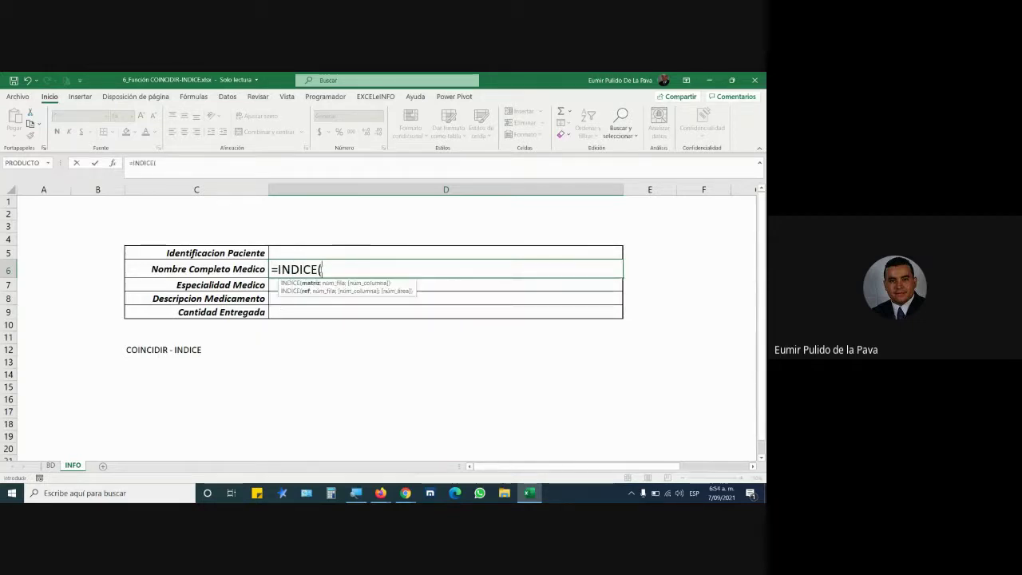
pyautogui.press('super+plus')
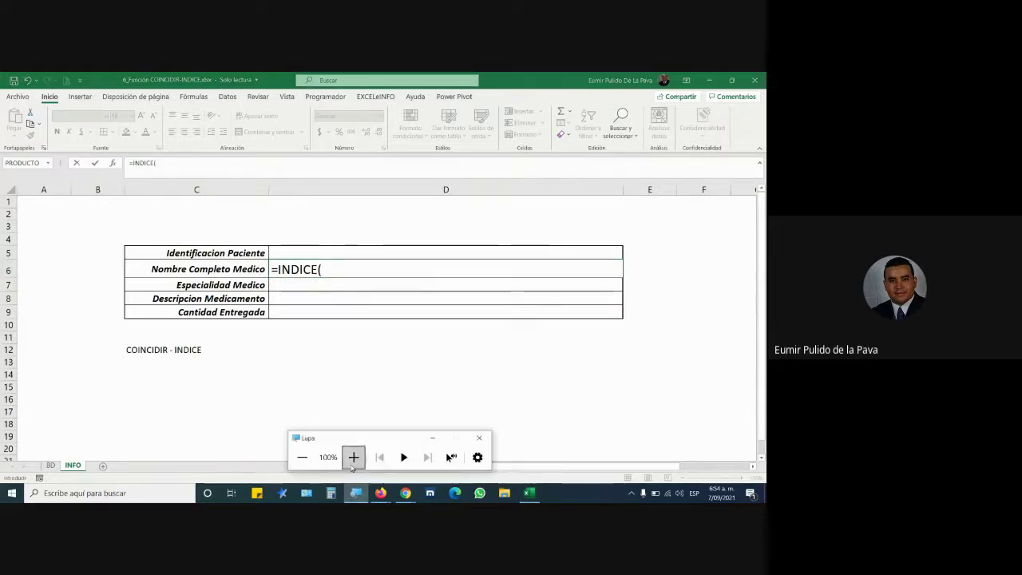
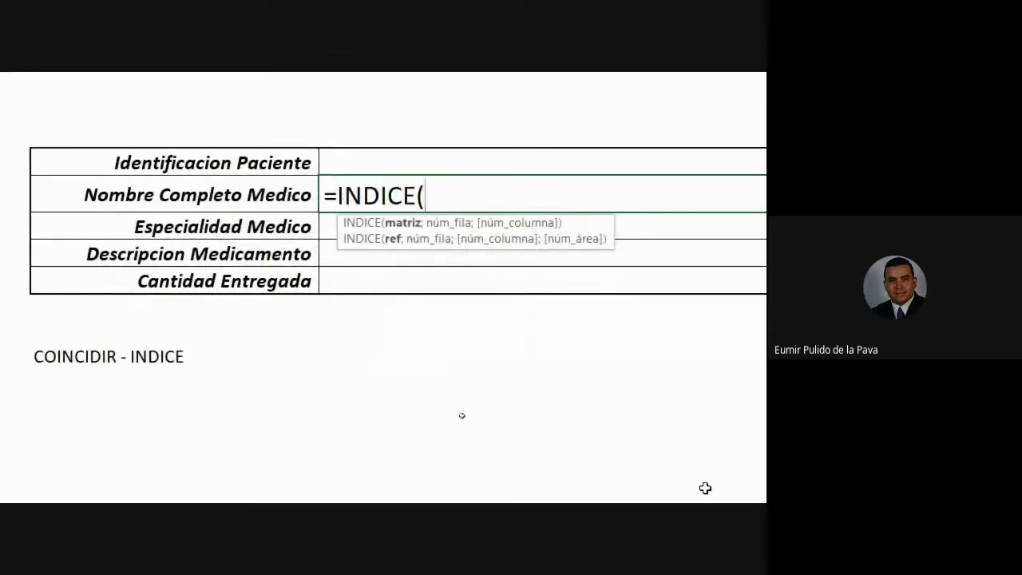
# Step: Enter =INDICE(MEDICAMENTOS[#Datos]) in D6 via autocomplete and leave the cell, triggering a too-few-arguments warning
pyautogui.write('ME')
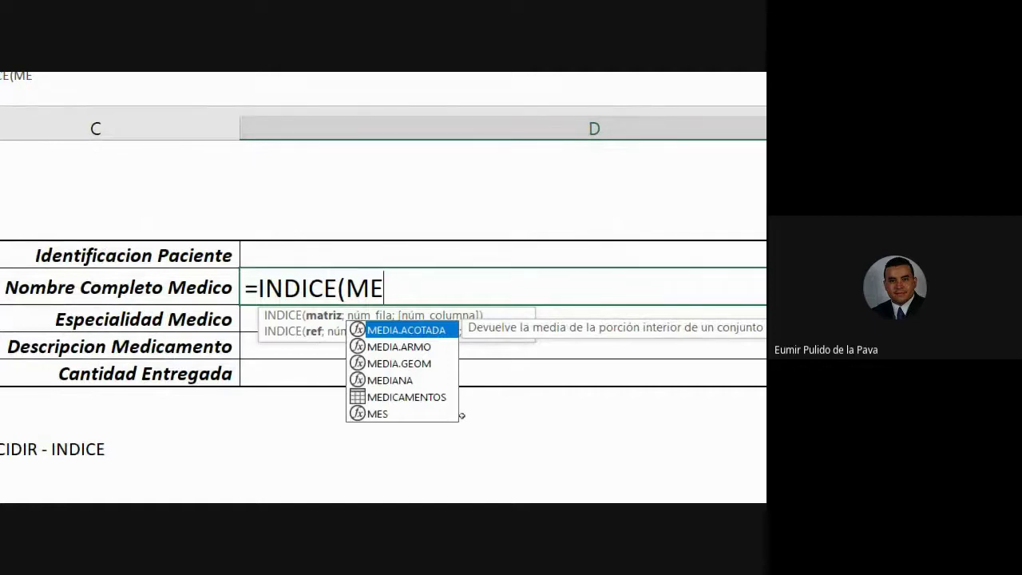
pyautogui.press('Down')
pyautogui.press('Down')
pyautogui.press('Down')
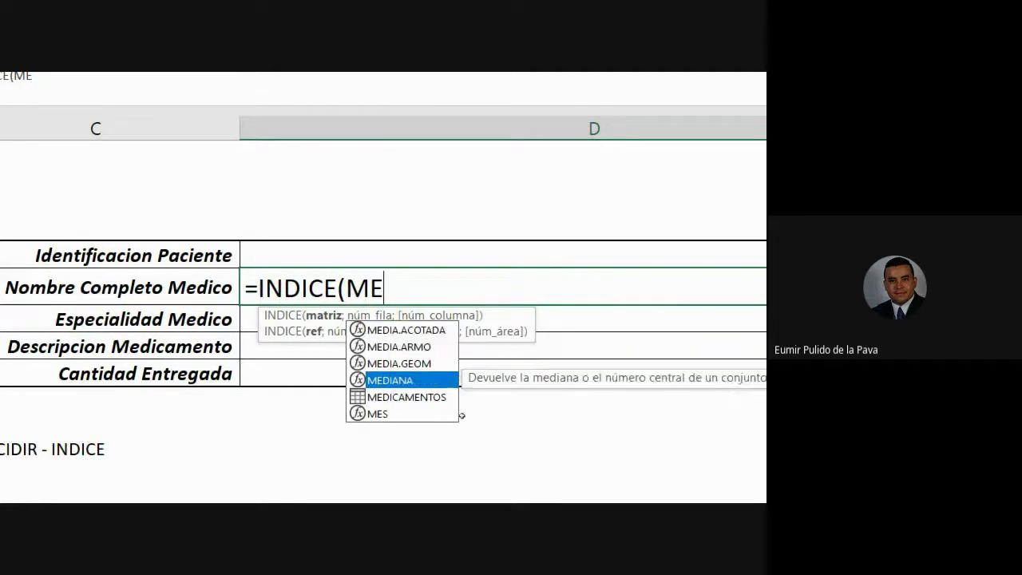
pyautogui.press('Down')
pyautogui.press('Tab')
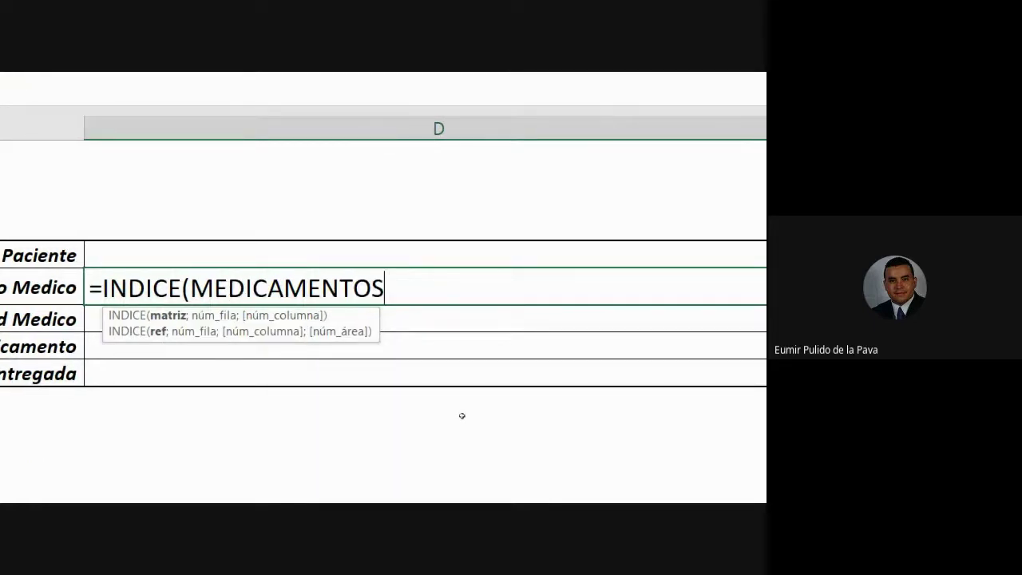
pyautogui.write('[')
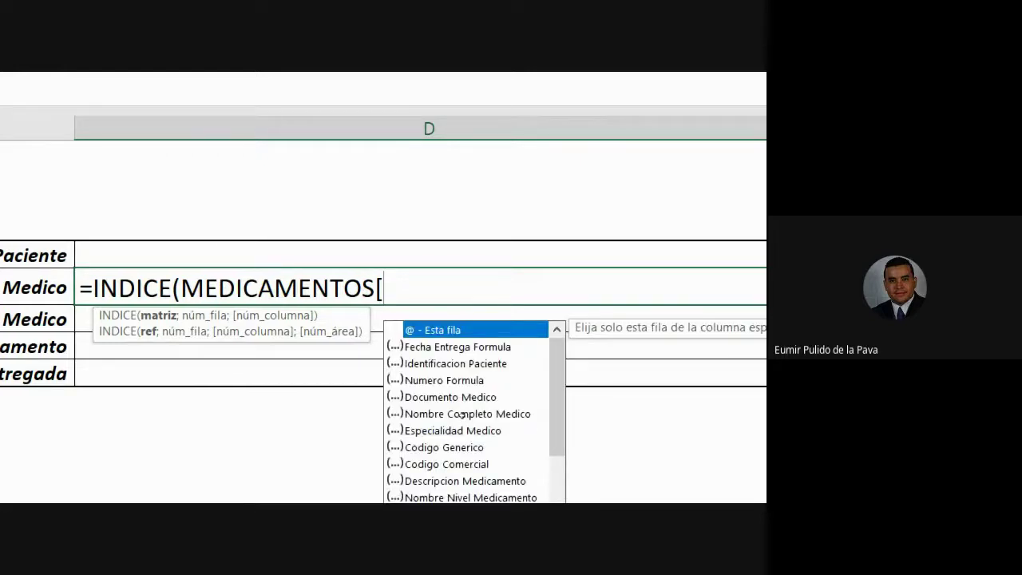
pyautogui.moveTo(556, 196)
pyautogui.mouseDown()
pyautogui.moveTo(556, 246)
pyautogui.moveTo(557, 196)
pyautogui.mouseUp()
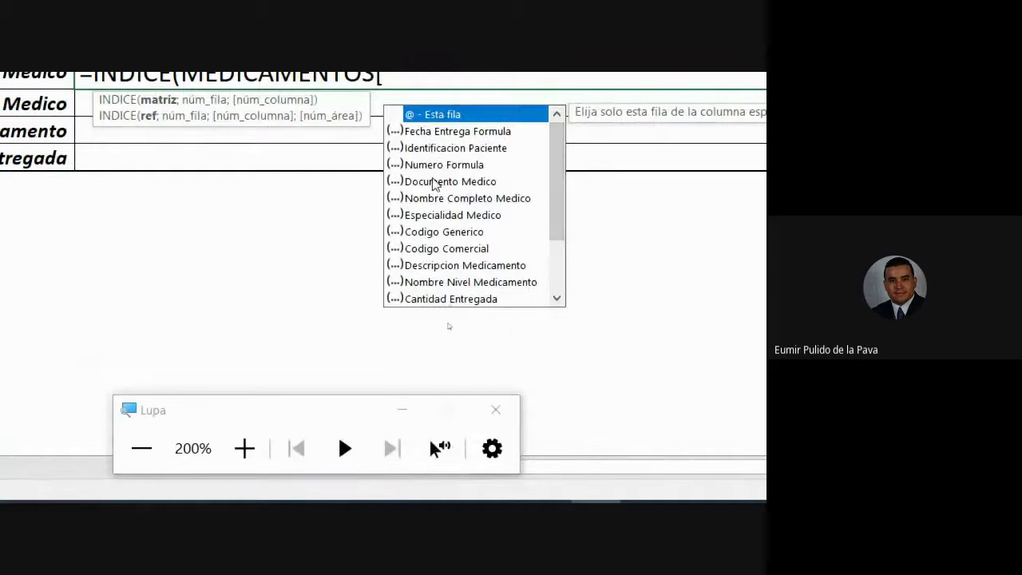
pyautogui.scroll(-1, 466, 238)
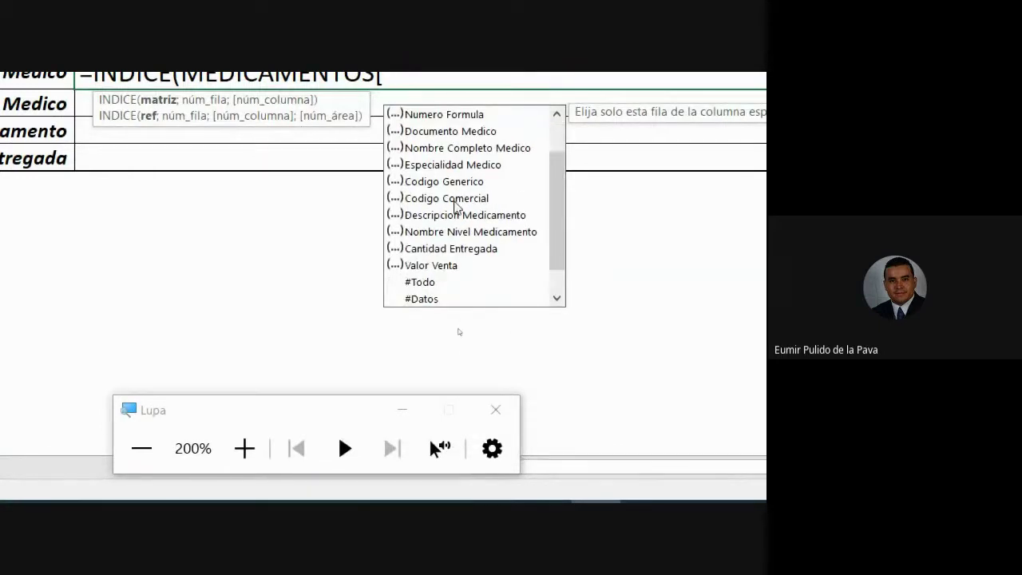
pyautogui.scroll(-1, 447, 271)
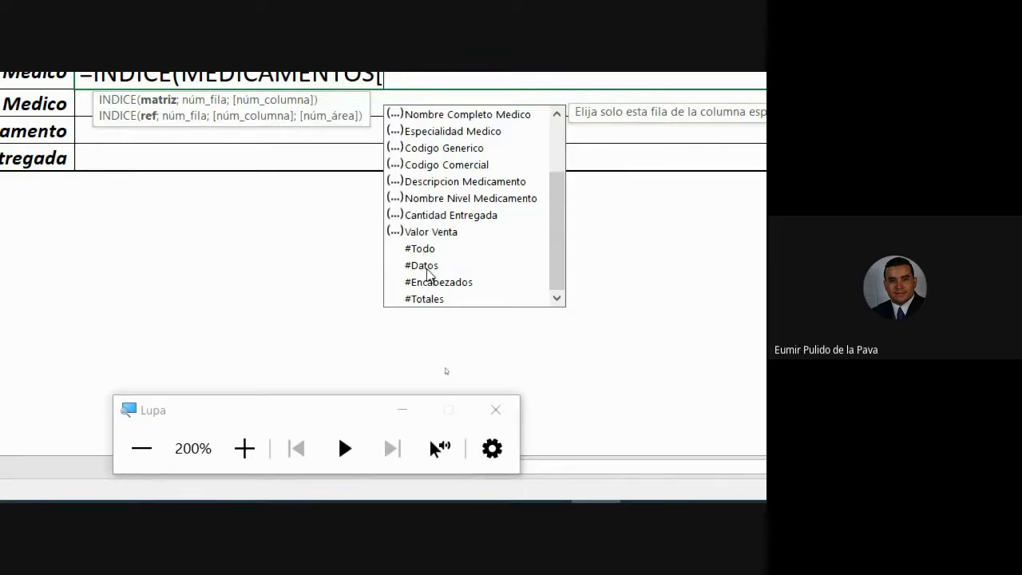
pyautogui.doubleClick(424, 271)
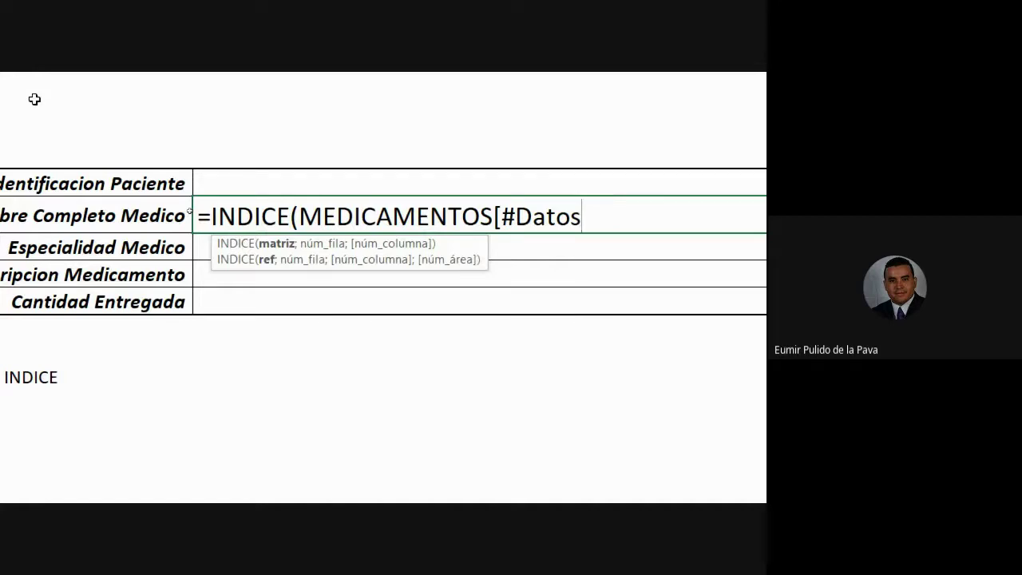
pyautogui.write(']')
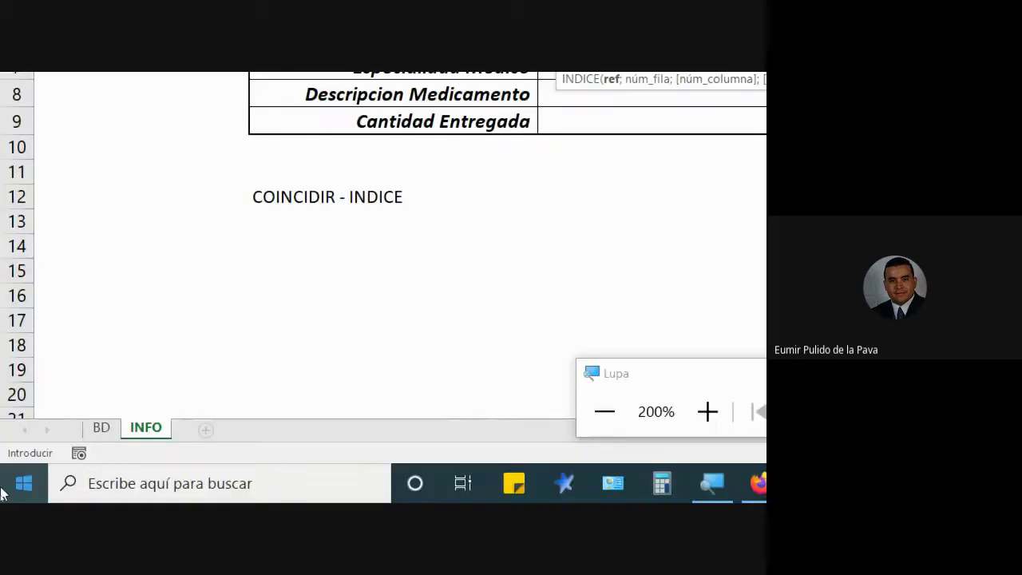
pyautogui.click(96, 431)
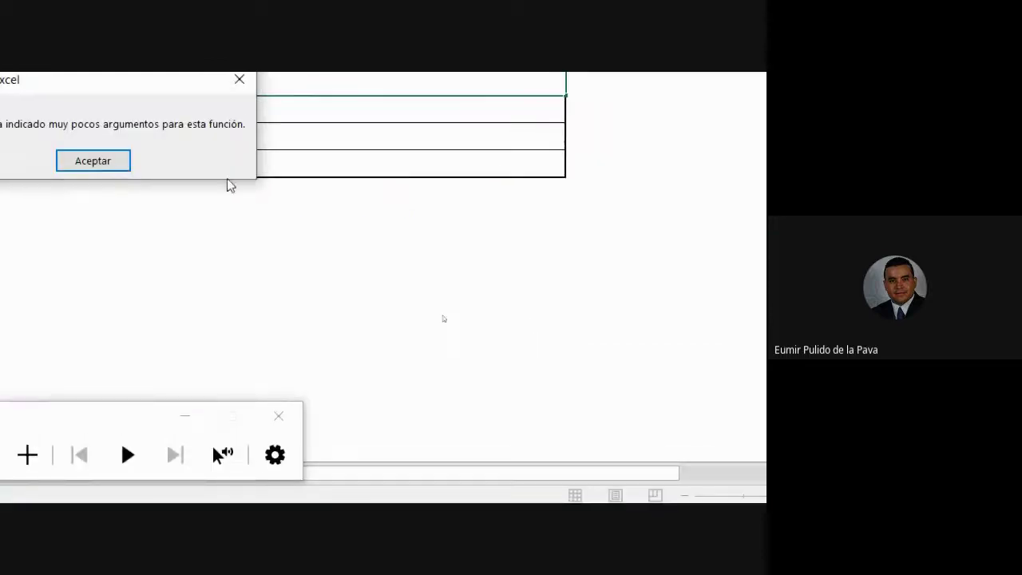
# Step: Dismiss the warning, cancel the INDICE formula, and select N2 beside the table on the BD sheet
pyautogui.click(103, 164)
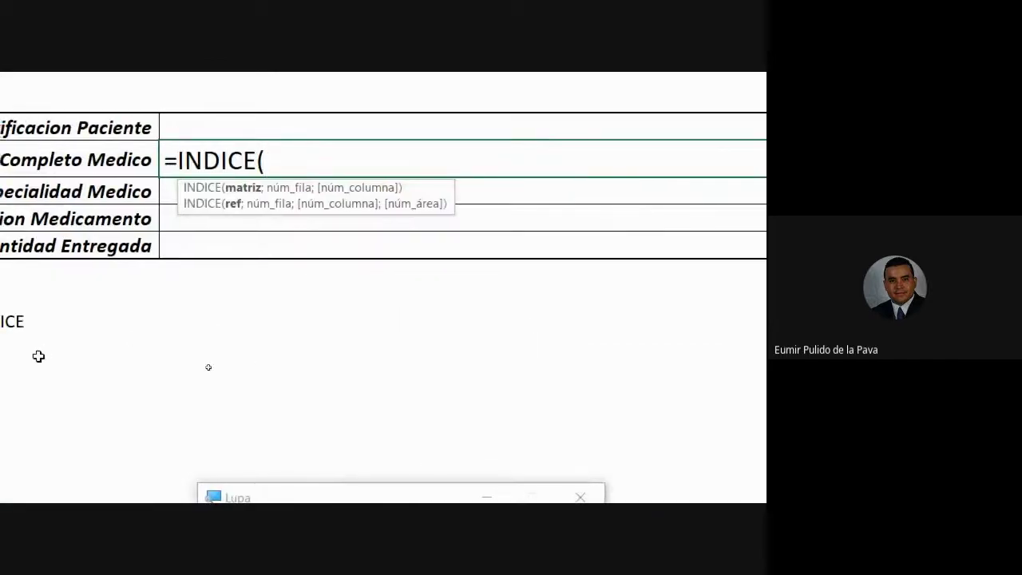
pyautogui.press('Escape')
pyautogui.click(101, 427)
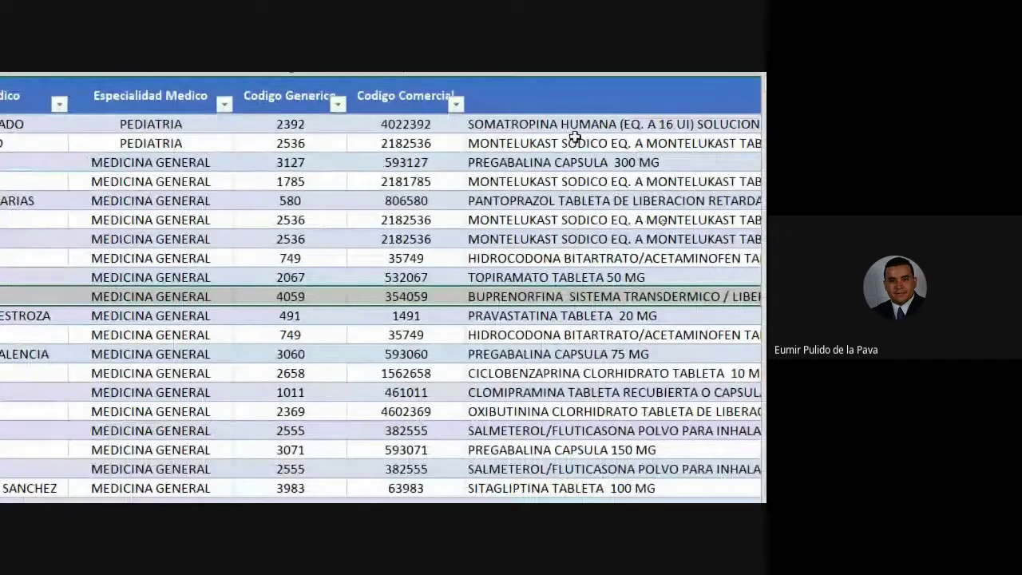
pyautogui.click(573, 123)
pyautogui.press('Right')
pyautogui.press('Right')
pyautogui.press('Right')
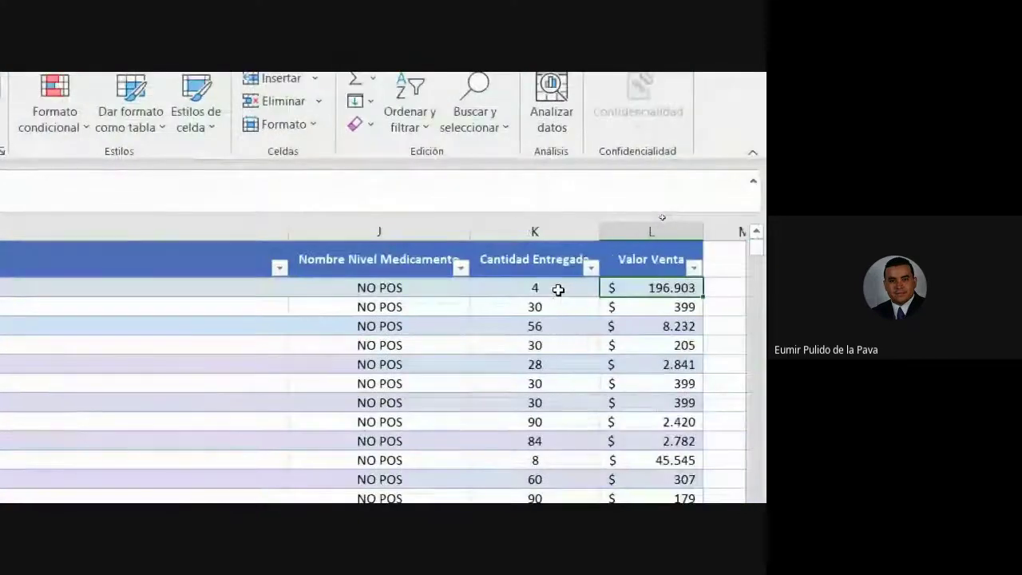
pyautogui.press('Right')
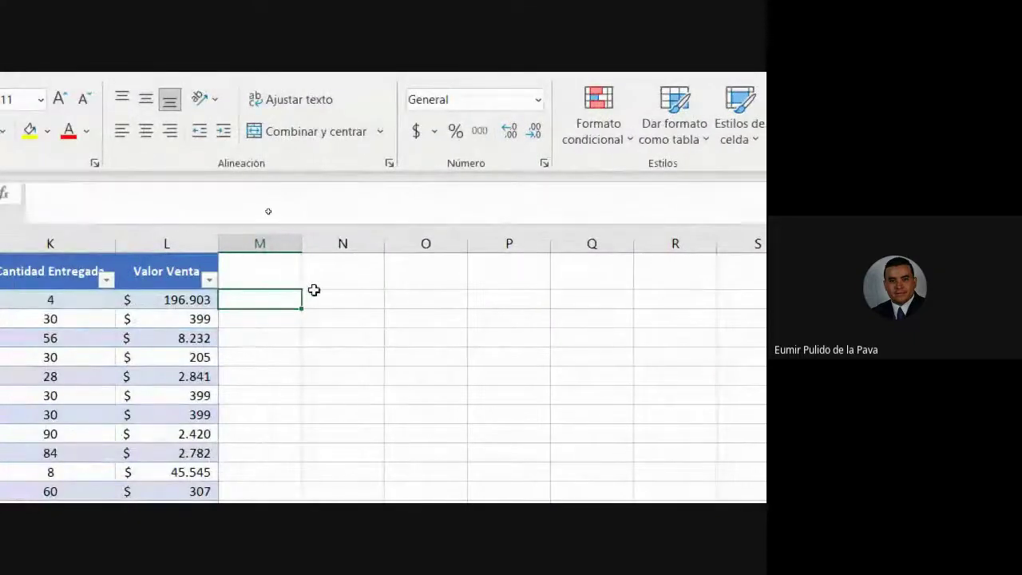
pyautogui.click(317, 295)
# Step: Type a trial =MEDICAMENTOS[#Datos] reference in N2 using autocomplete
pyautogui.write('=')
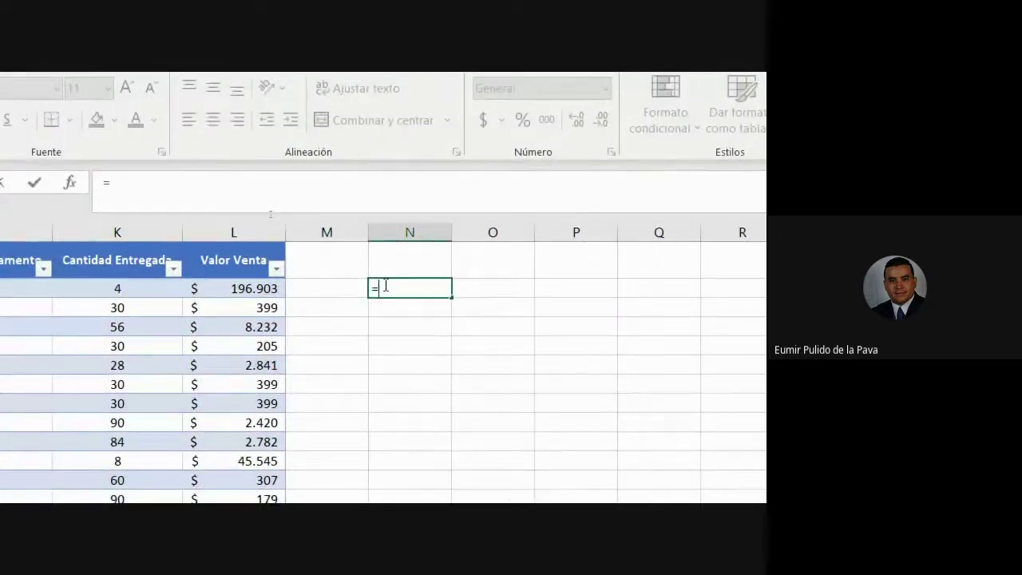
pyautogui.write('MED')
pyautogui.press('Down')
pyautogui.press('Down')
pyautogui.press('Down')
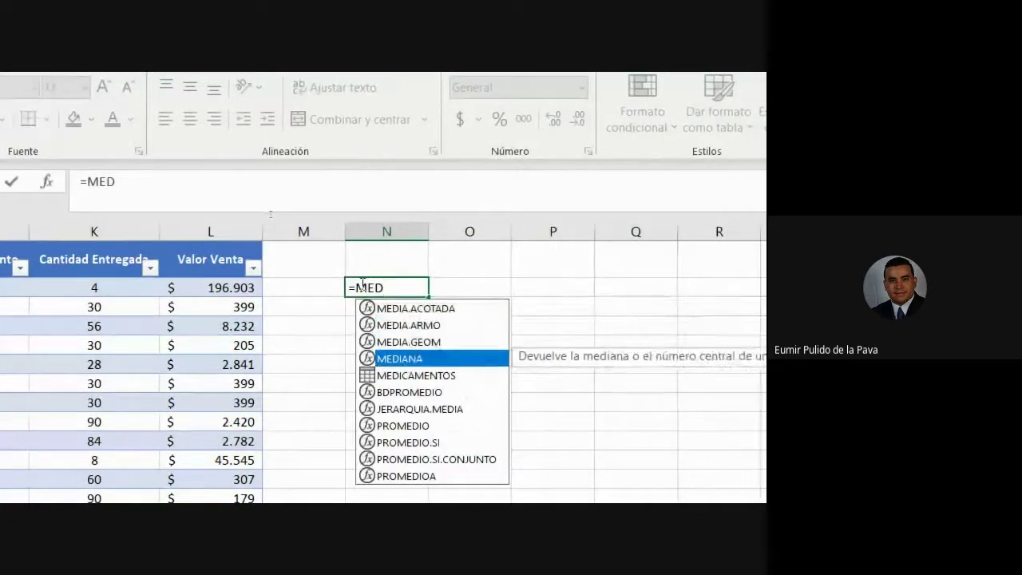
pyautogui.press('Down')
pyautogui.press('Tab')
pyautogui.write('[')
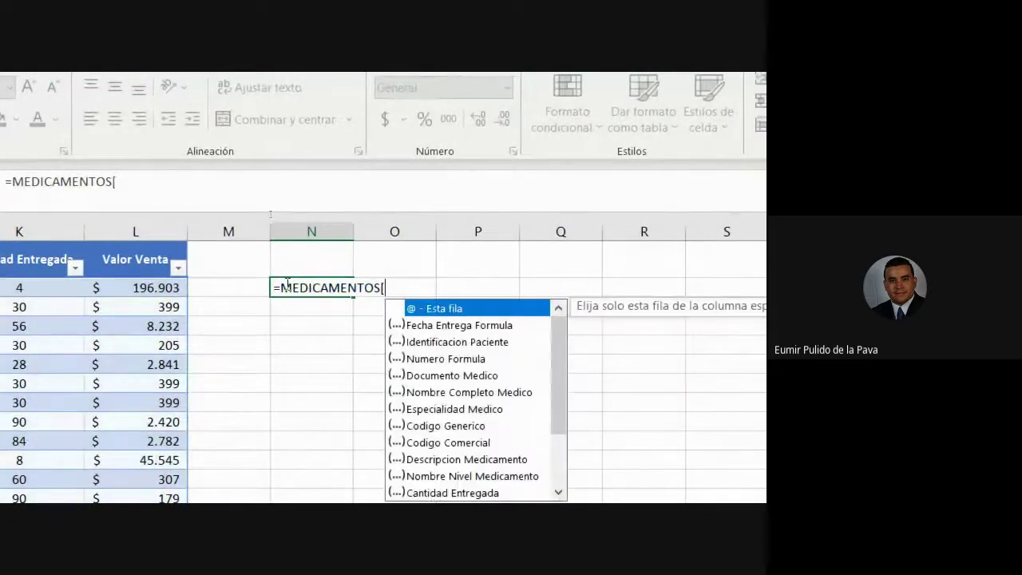
pyautogui.scroll(-2, 496, 397)
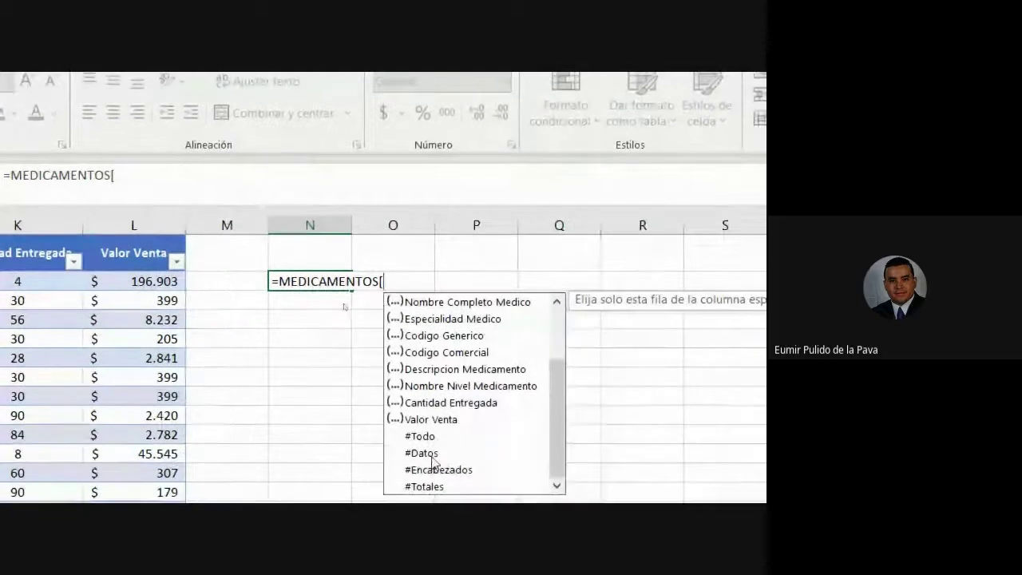
pyautogui.doubleClick(434, 451)
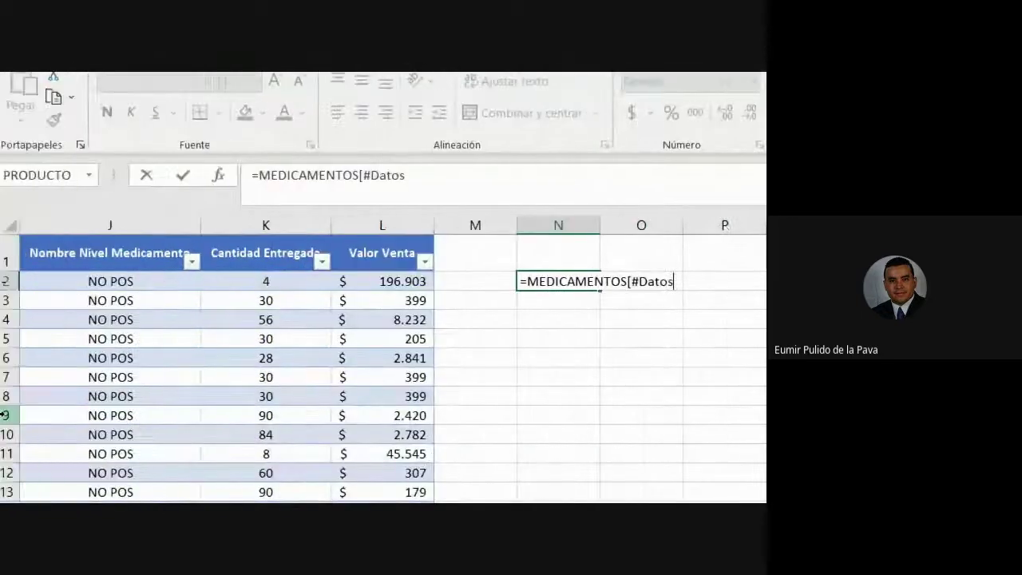
pyautogui.write(']')
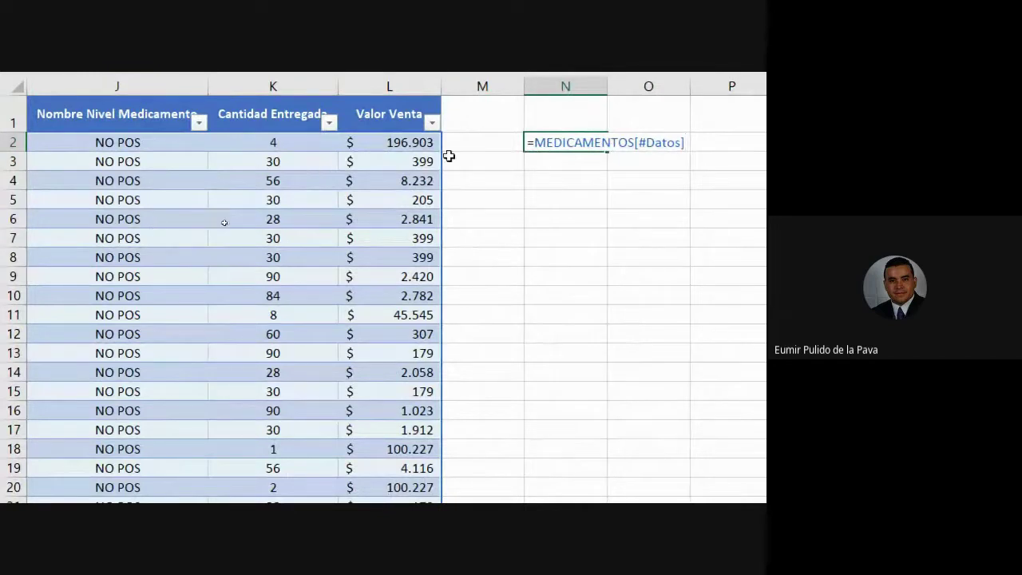
# Step: Change the trial reference to MEDICAMENTOS[#Todo], then discard it, leaving N2 empty
pyautogui.press('BackSpace')
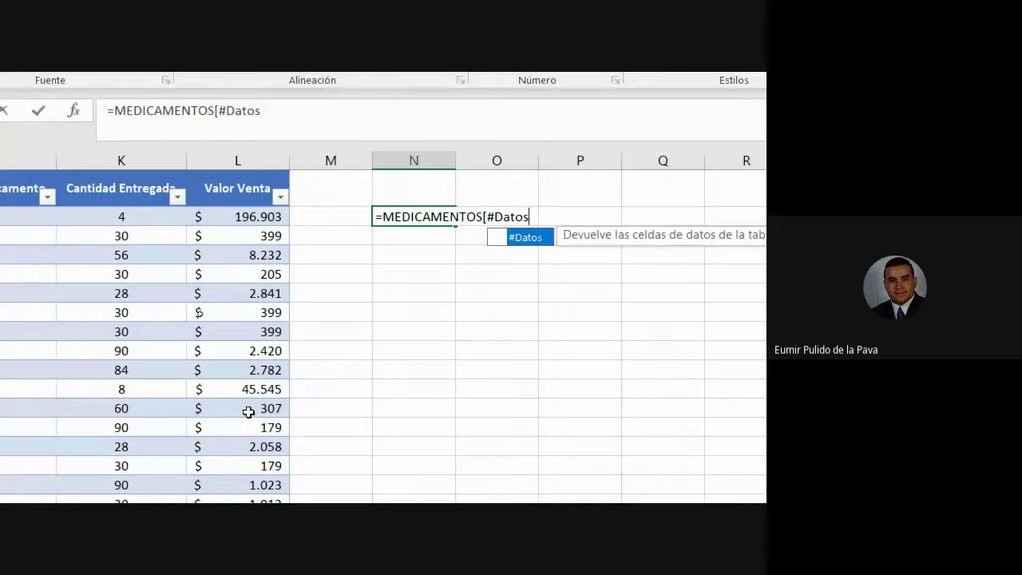
pyautogui.press('BackSpace')
pyautogui.press('BackSpace')
pyautogui.press('BackSpace')
pyautogui.press('BackSpace')
pyautogui.press('BackSpace')
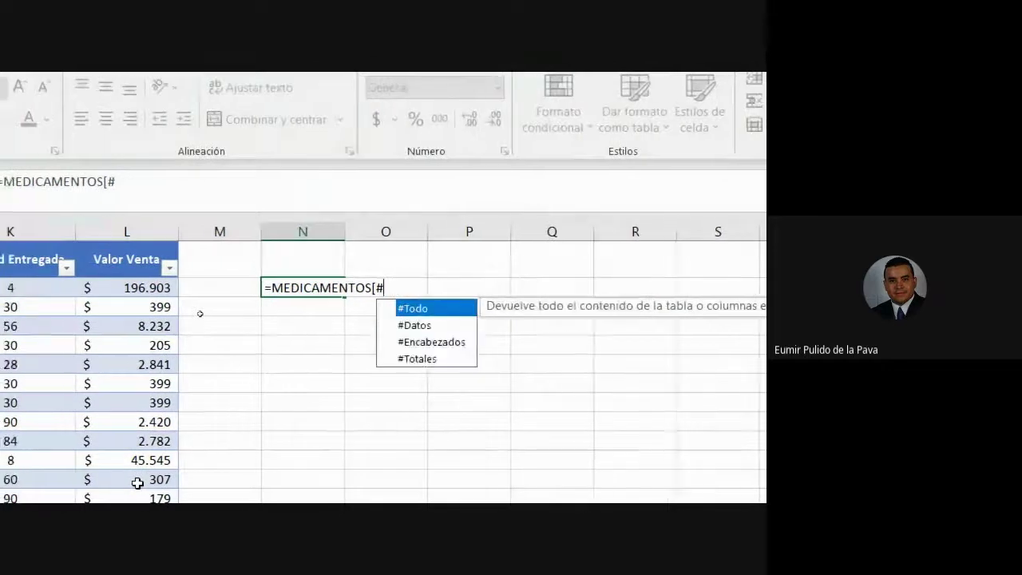
pyautogui.write('TO')
pyautogui.press('Tab')
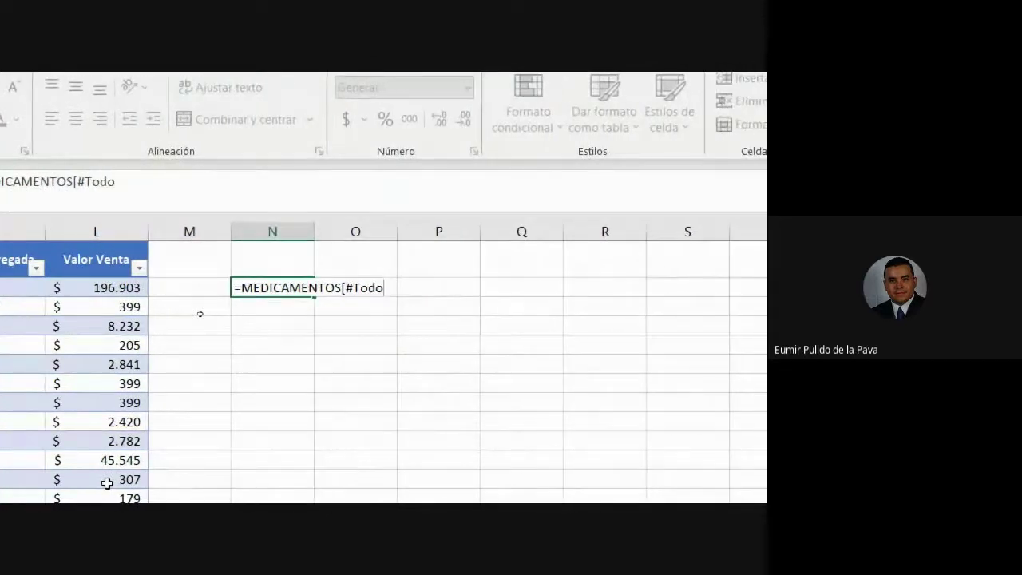
pyautogui.write(']')
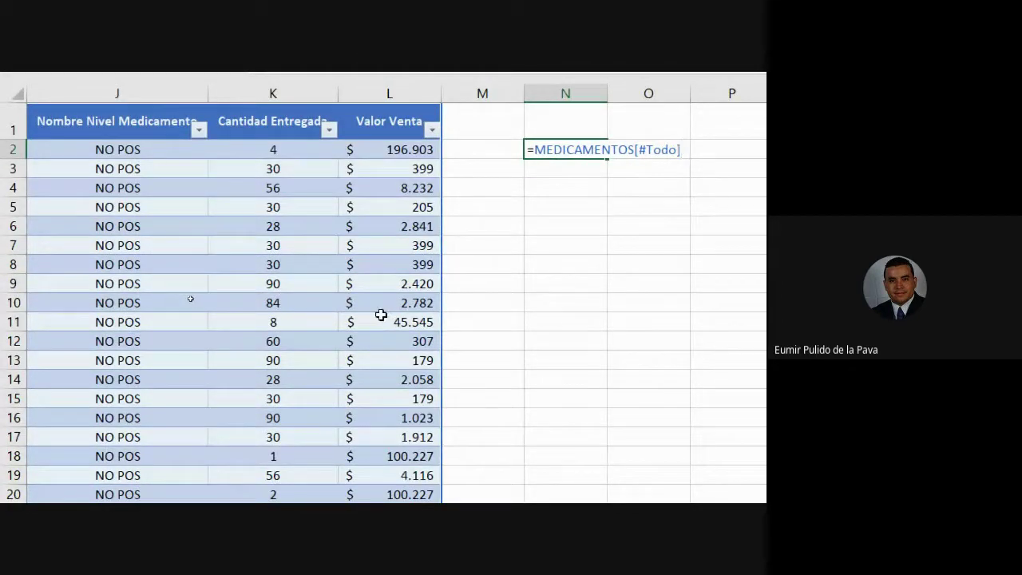
pyautogui.press('Escape')
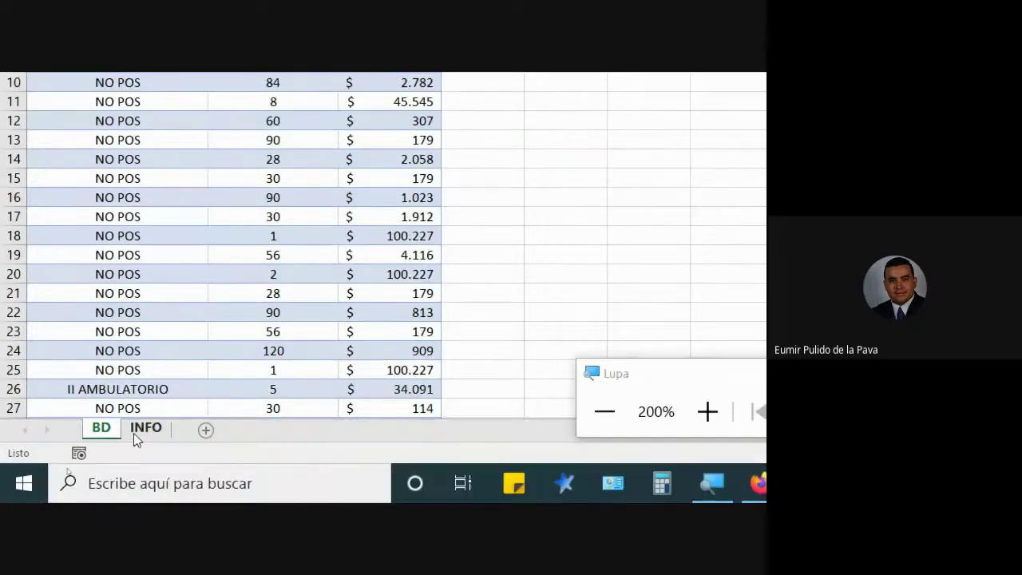
# Step: On the INFO sheet, start the D6 formula as =INDICE(MEDICAMENTOS[#Datos]; with the #Datos data rows
pyautogui.click(133, 433)
pyautogui.write('=')
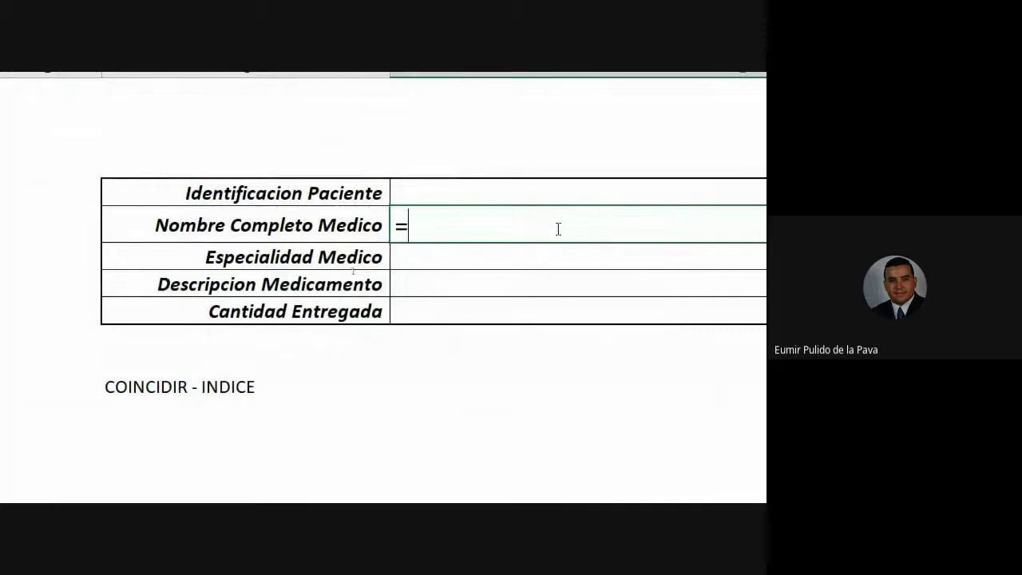
pyautogui.write('INDI')
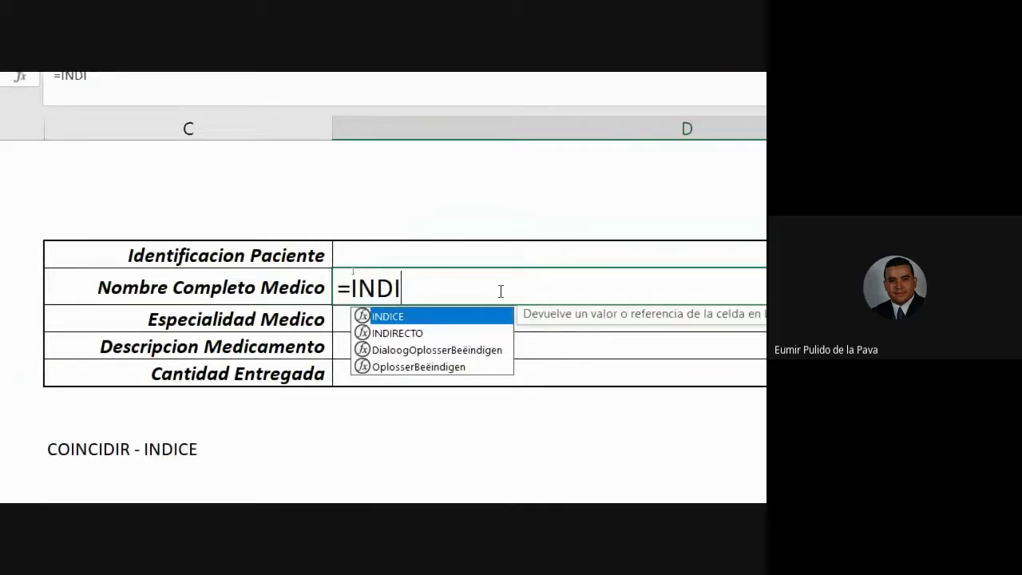
pyautogui.write('CE(M')
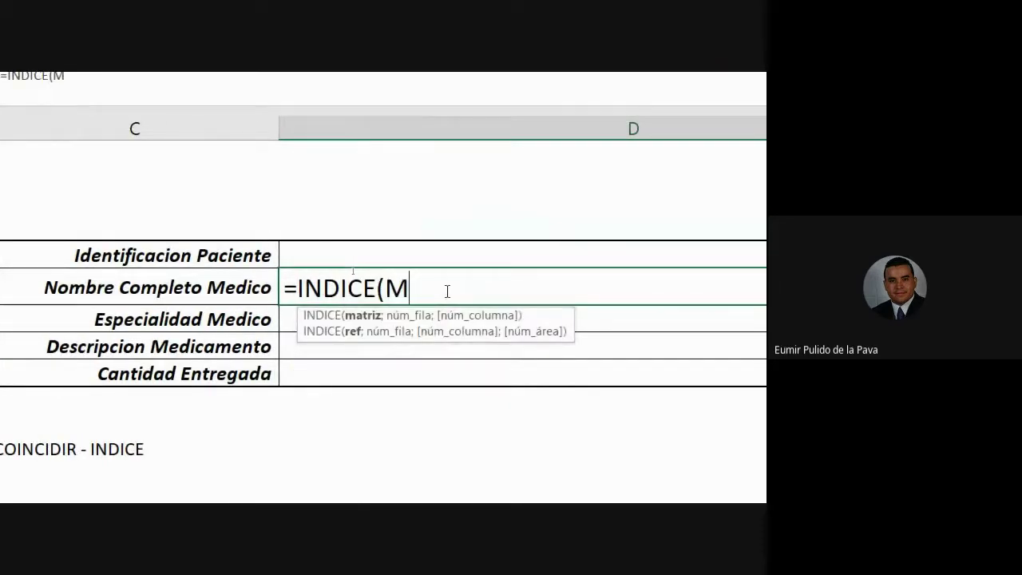
pyautogui.write('E')
pyautogui.write('DICA')
pyautogui.press('Tab')
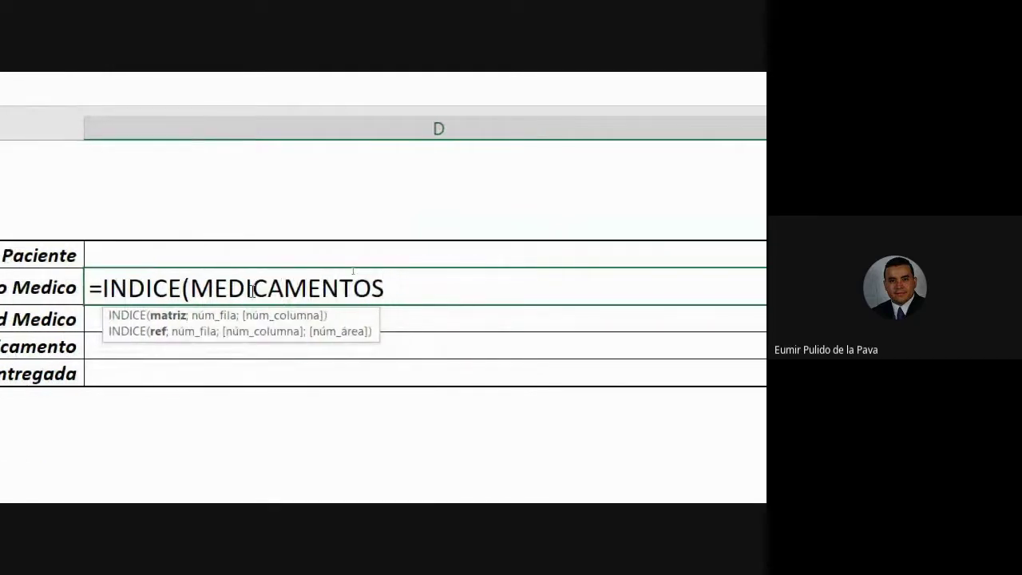
pyautogui.write('[')
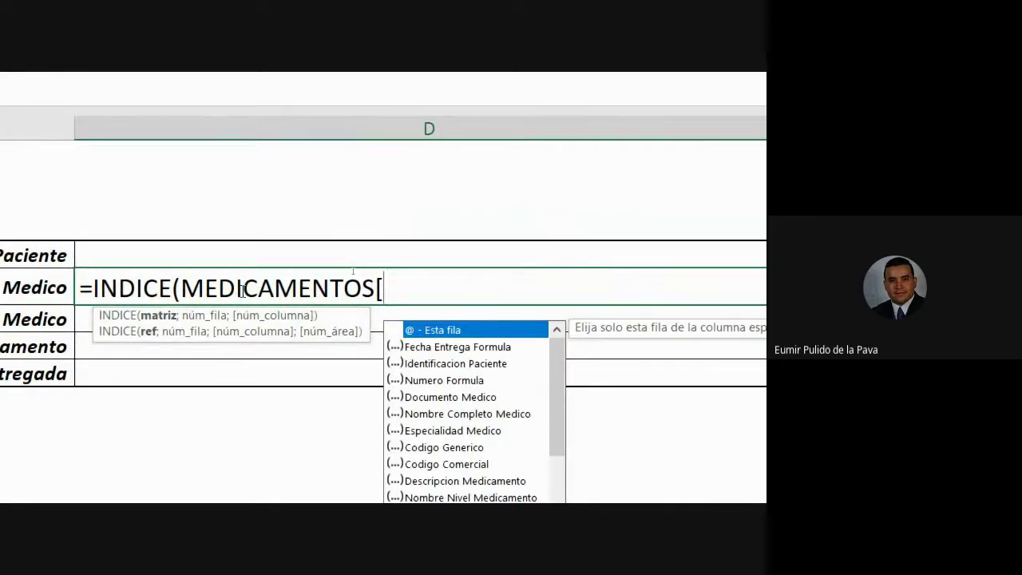
pyautogui.scroll(-3, 468, 486)
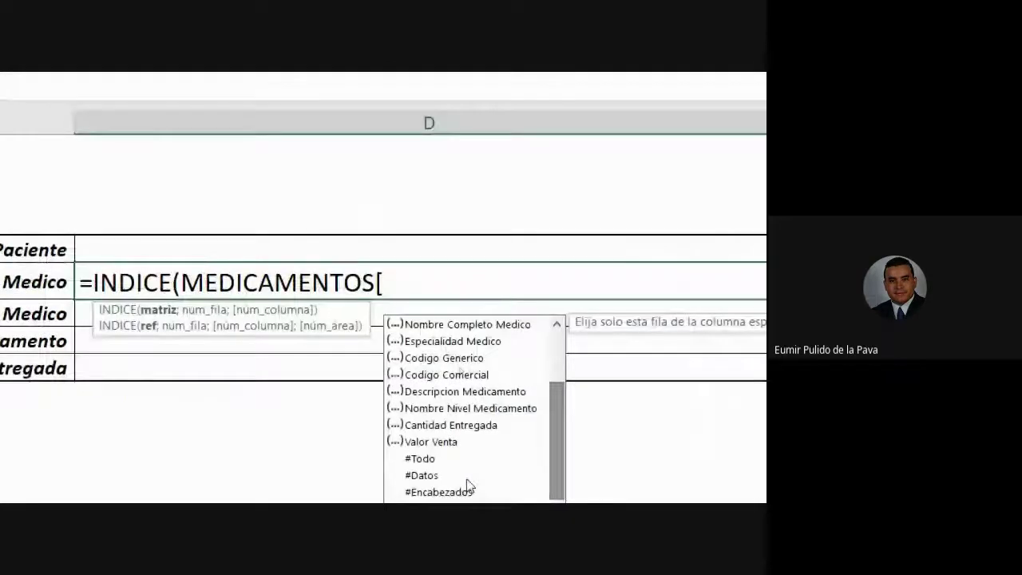
pyautogui.doubleClick(423, 476)
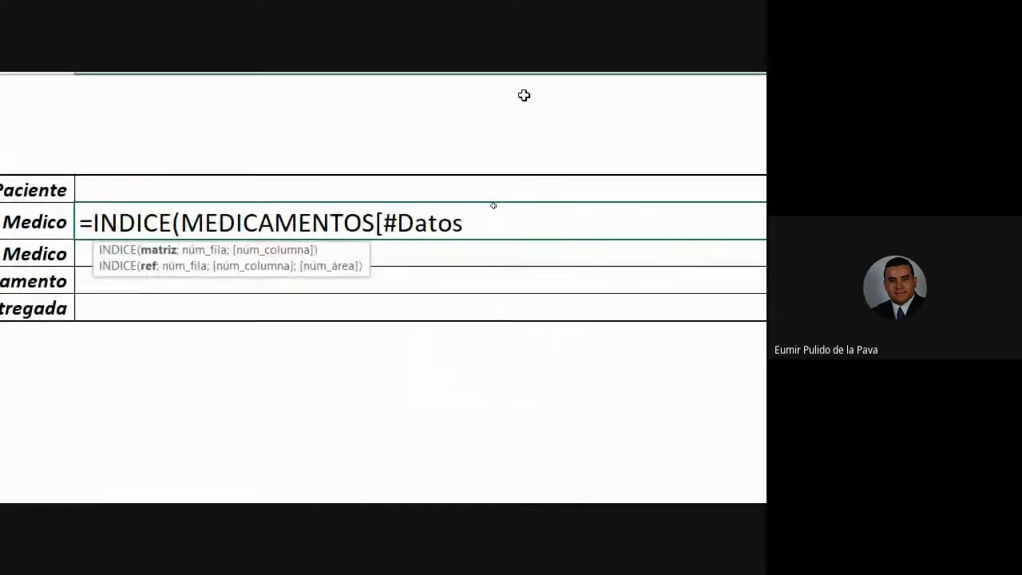
pyautogui.write(']')
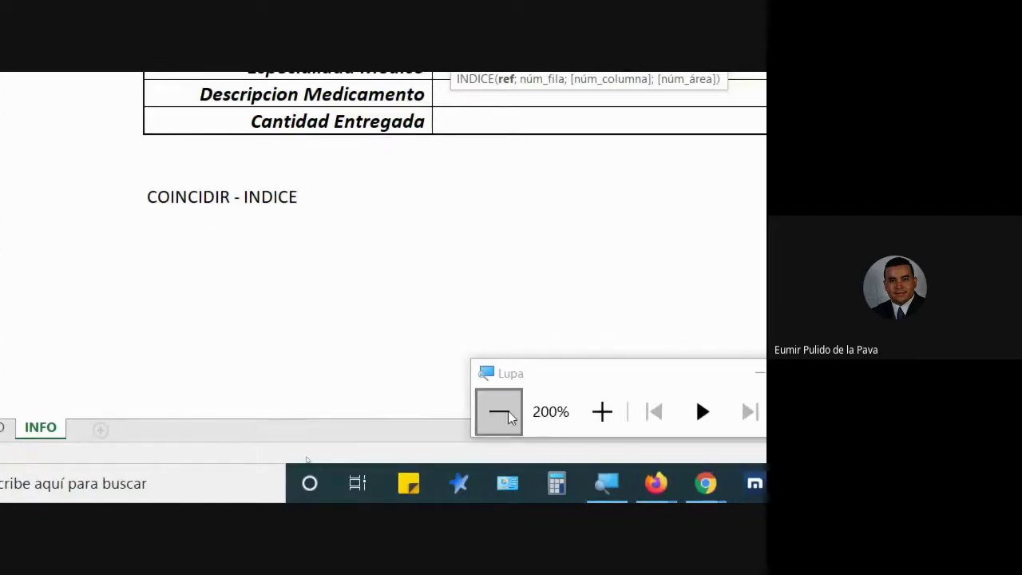
pyautogui.click(699, 373)
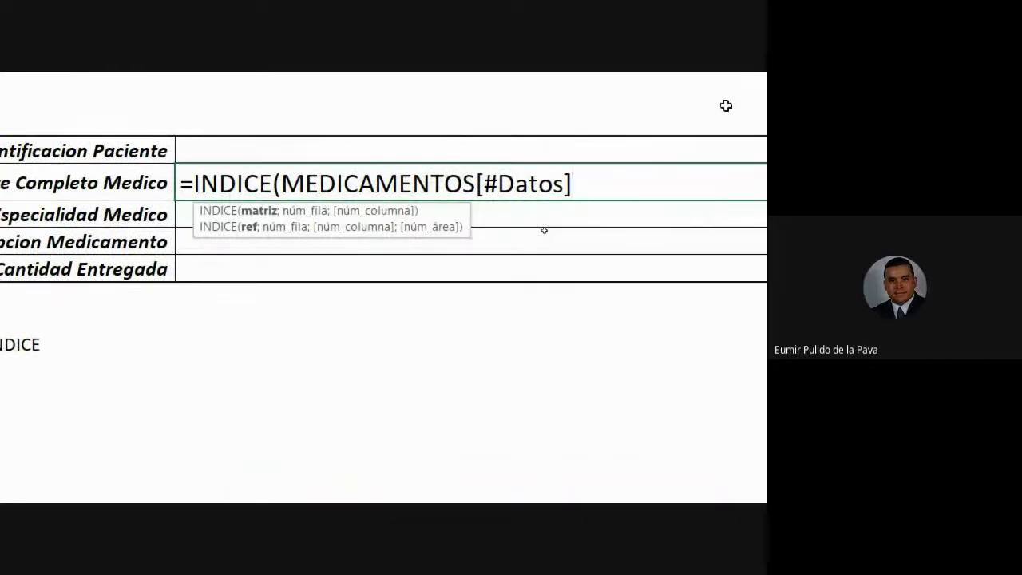
pyautogui.write(';')
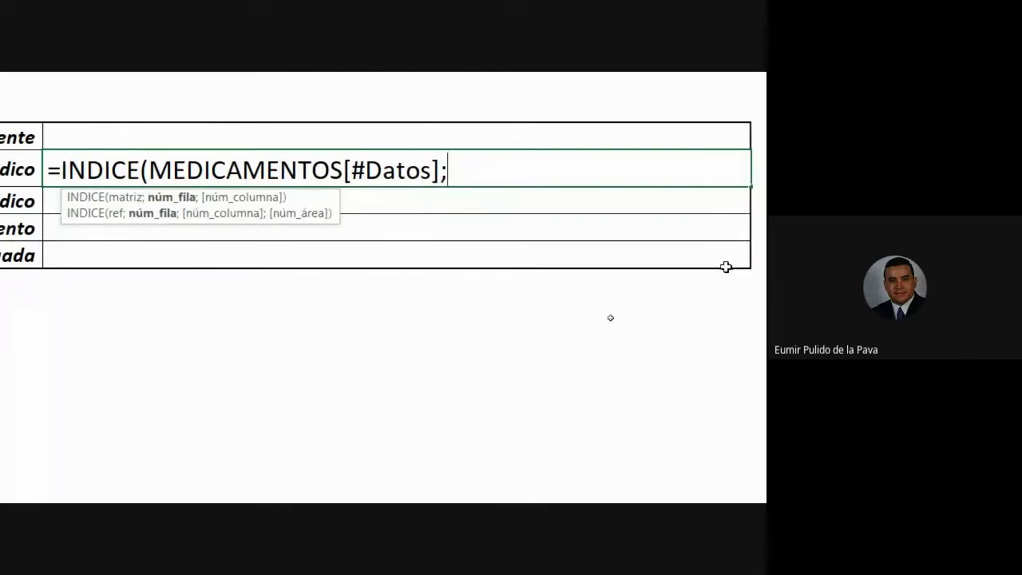
# Step: Add COINCIDIR(D5;MEDICAMENTOS as the INDICE row argument
pyautogui.write('COIN')
pyautogui.press('Tab')
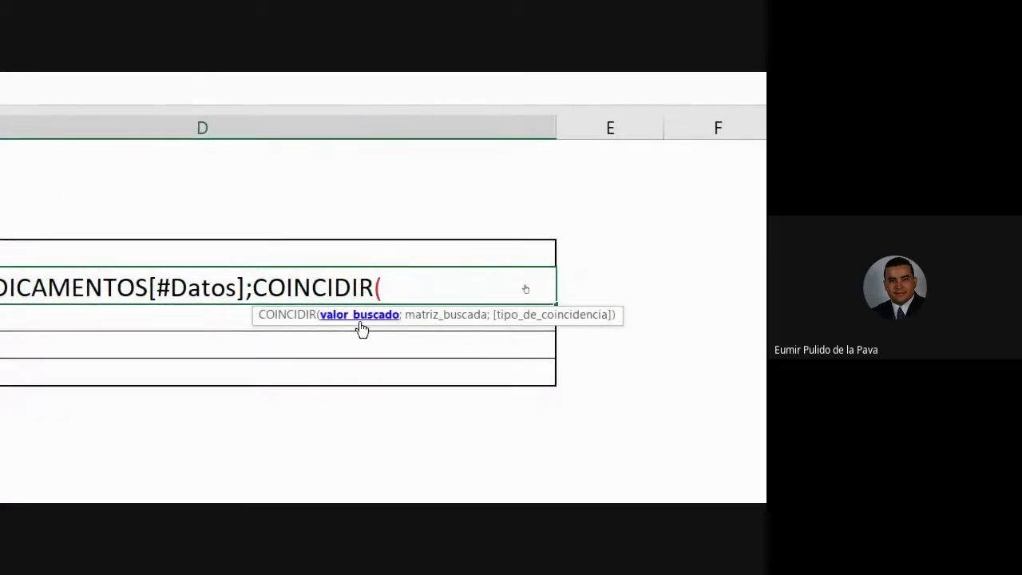
pyautogui.click(333, 253)
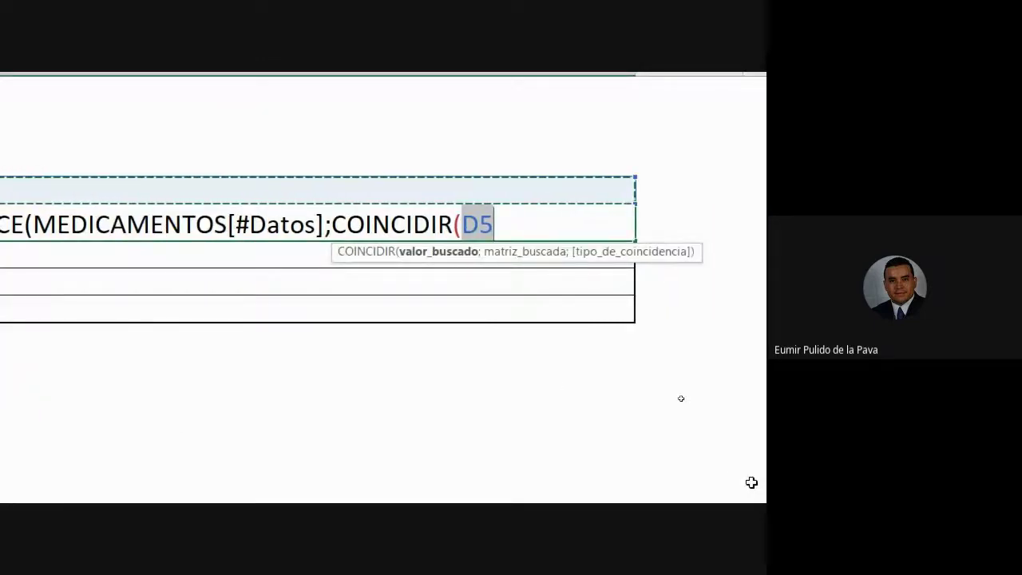
pyautogui.write(';')
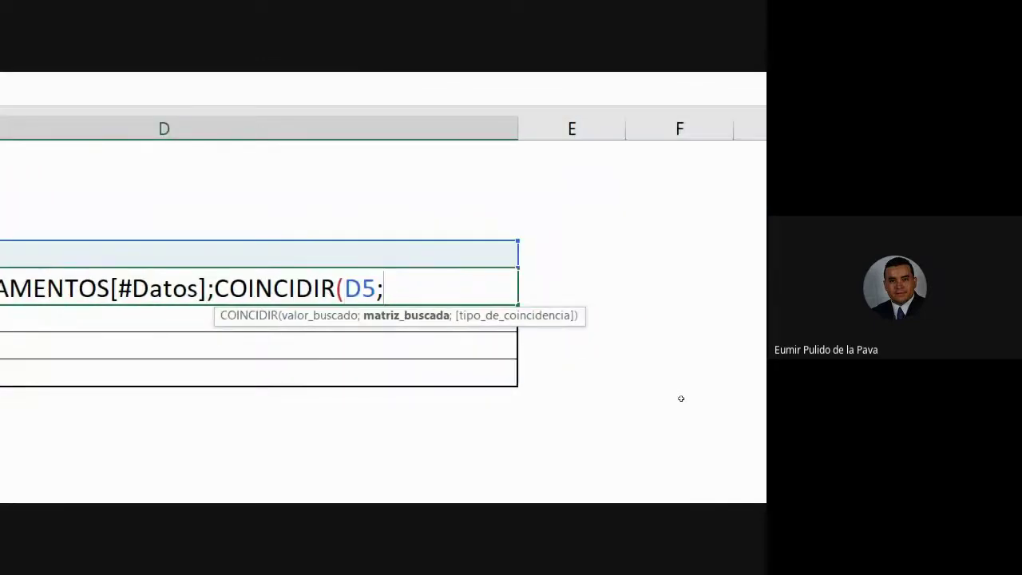
pyautogui.write('MED')
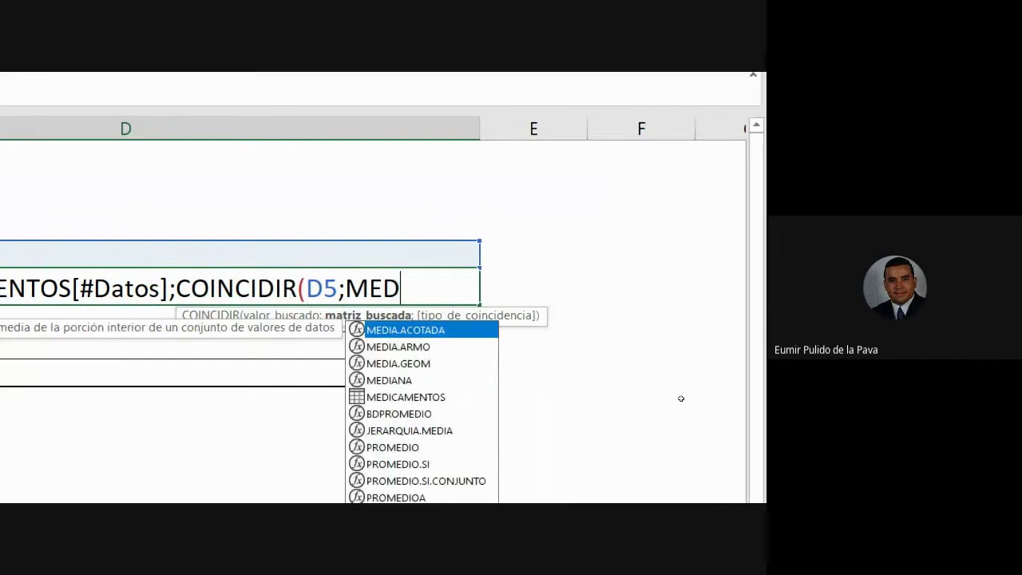
pyautogui.press('Down')
pyautogui.press('Down')
pyautogui.press('Down')
pyautogui.press('Down')
pyautogui.press('Tab')
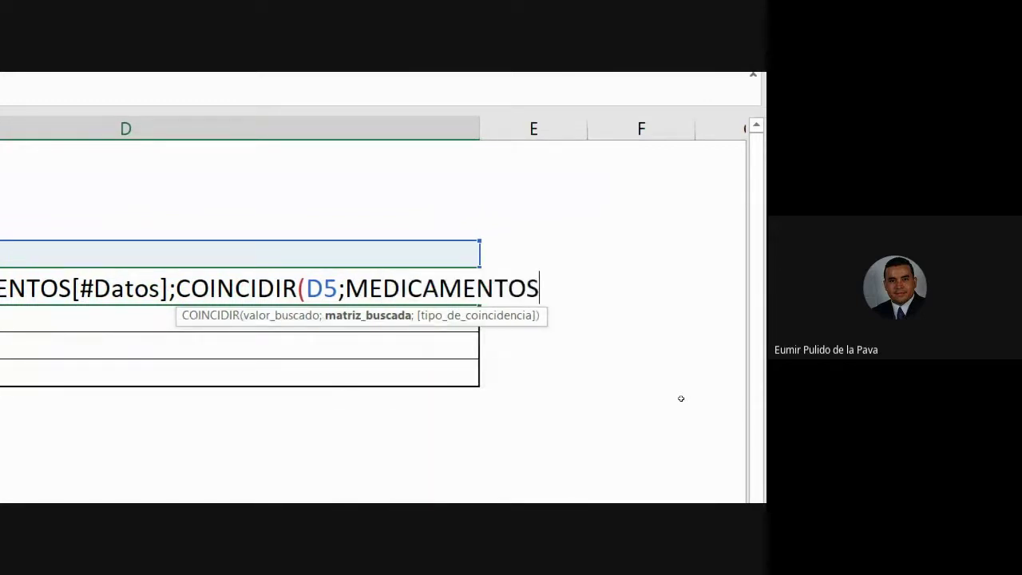
# Step: Point COINCIDIR at the [Identificacion Paciente] column with exact match 0, closing it with ;0)
pyautogui.write('[')
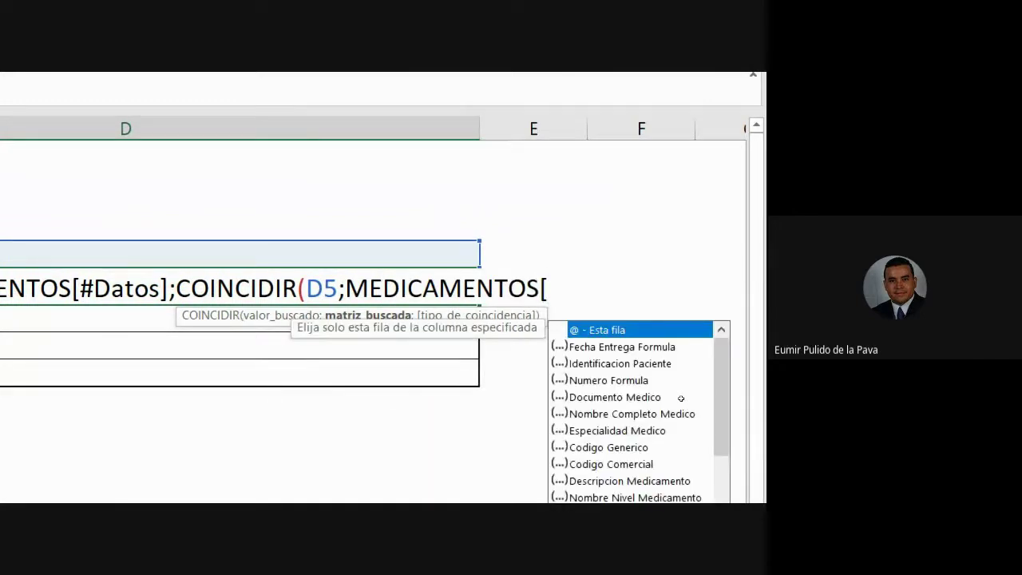
pyautogui.press('Down')
pyautogui.press('Down')
pyautogui.press('Tab')
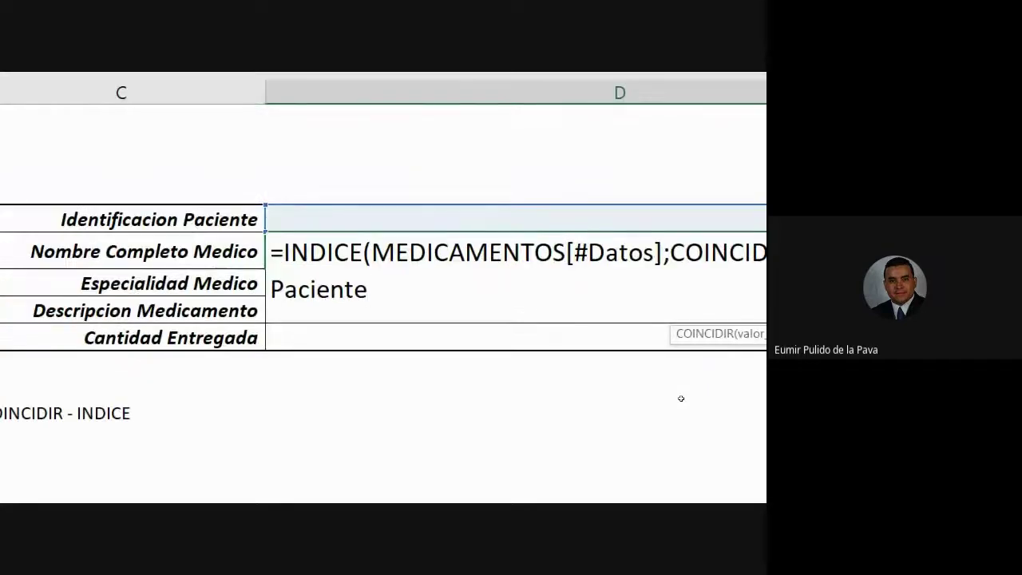
pyautogui.write(']')
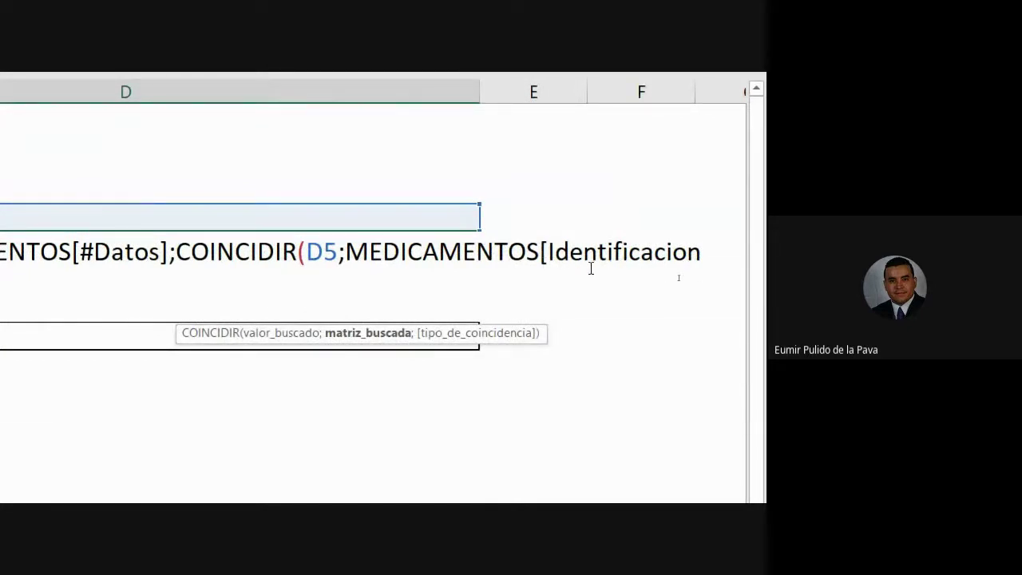
pyautogui.write('Paciente]')
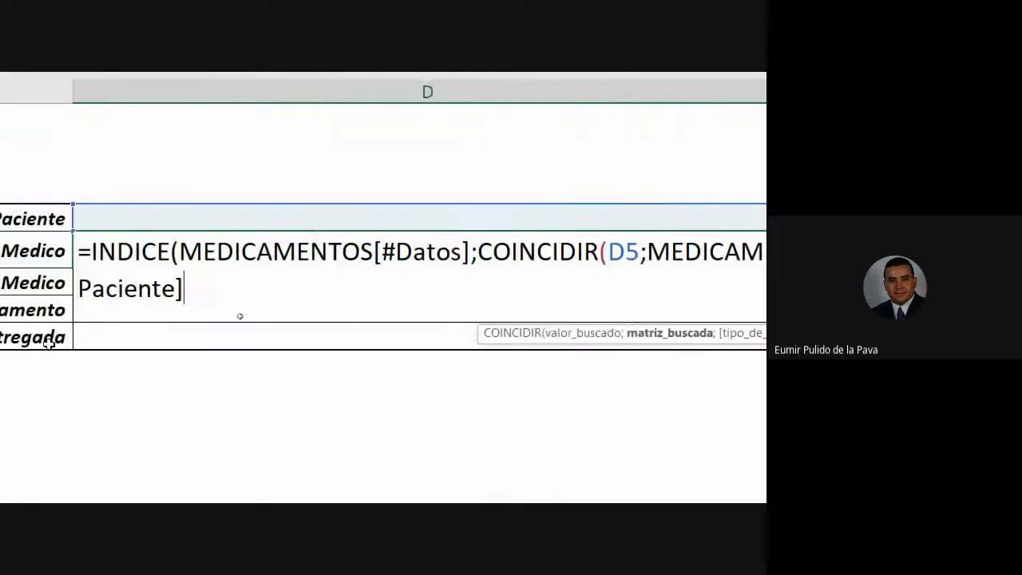
pyautogui.write(';')
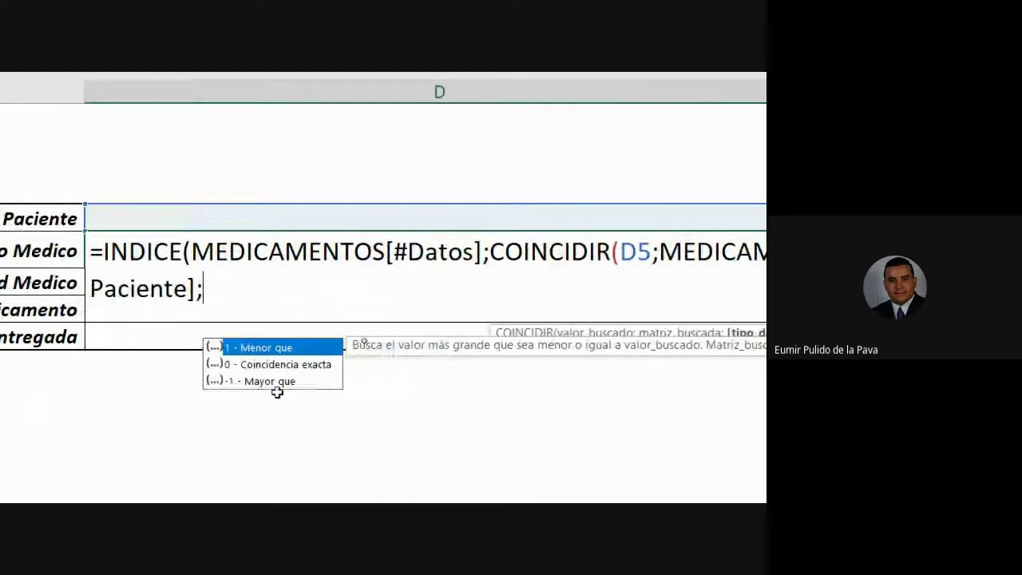
pyautogui.click(271, 364)
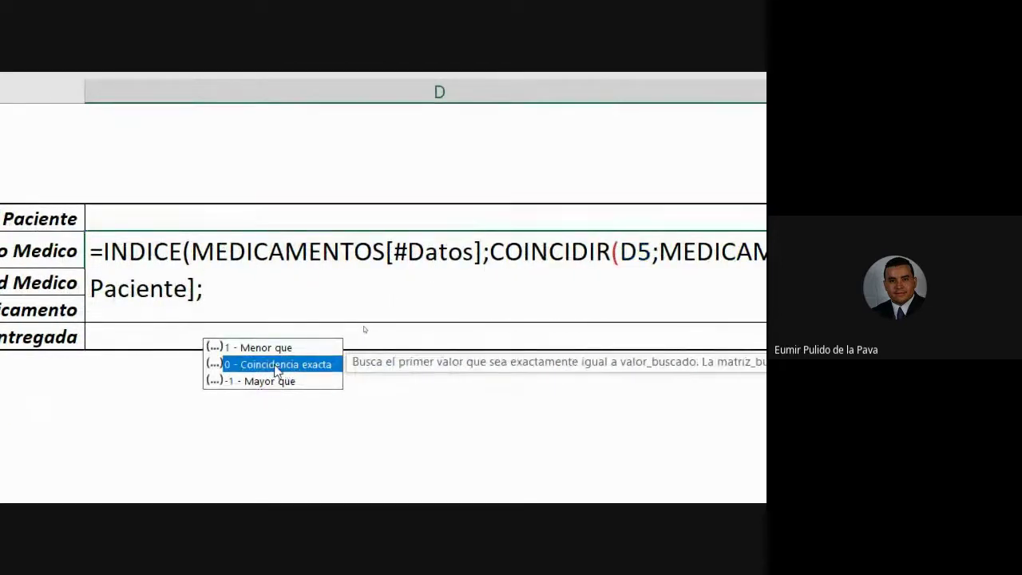
pyautogui.doubleClick(271, 364)
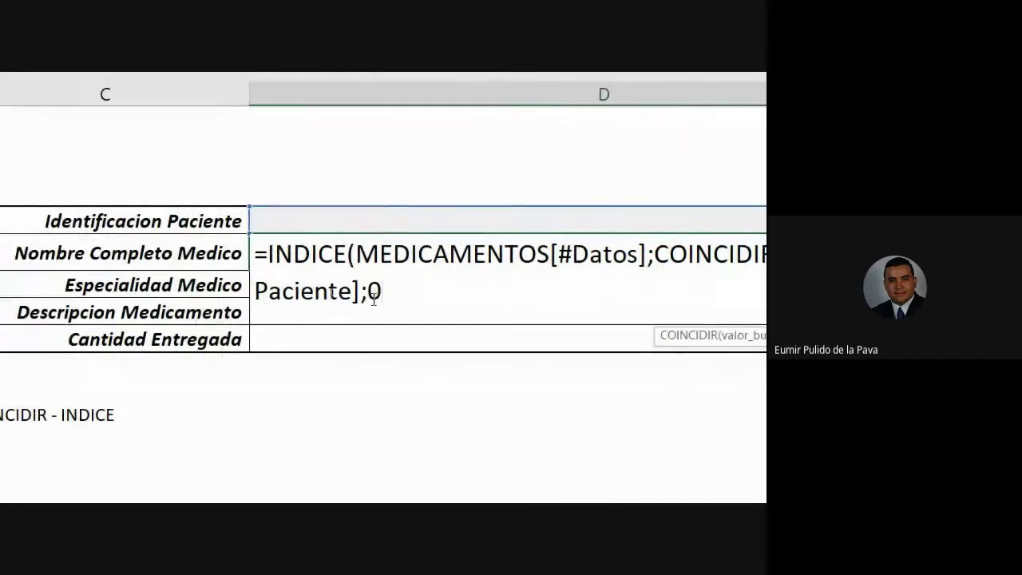
pyautogui.write(')')
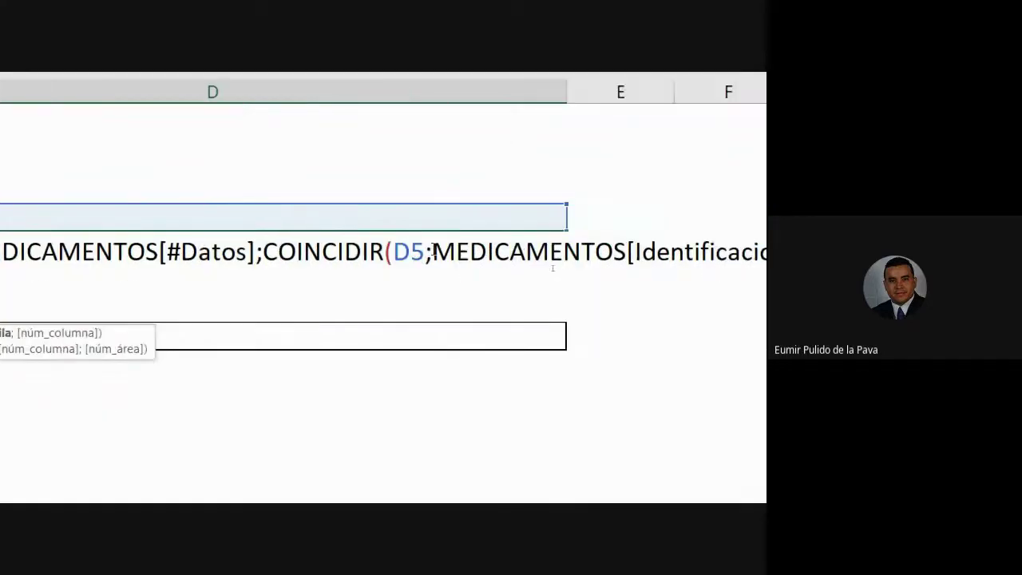
pyautogui.moveTo(266, 251); pyautogui.dragTo(610, 246)
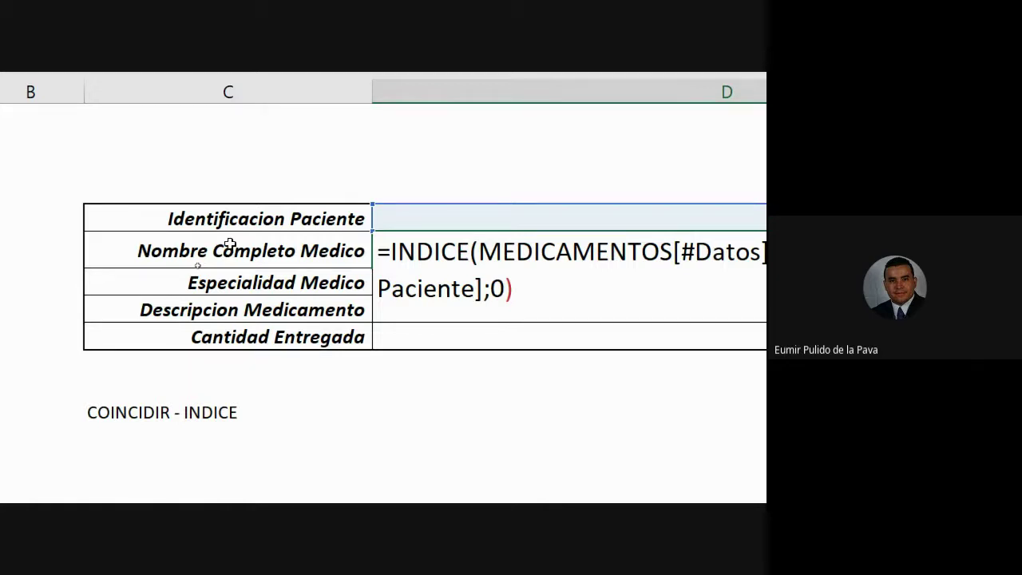
# Step: Add a second COINCIDIR(C6;MEDICAMENTOS as the INDICE column argument
pyautogui.click(603, 289)
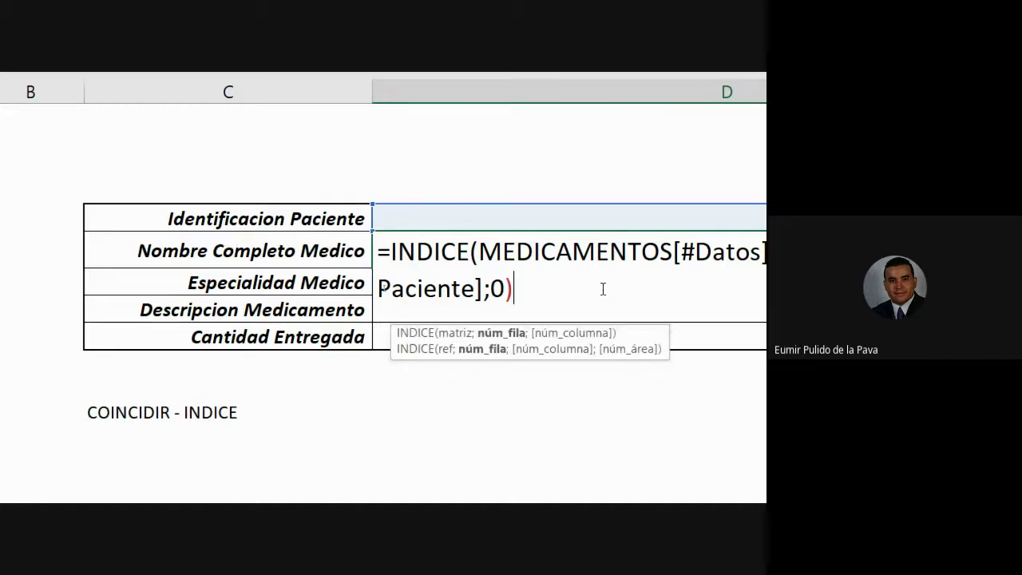
pyautogui.write(';')
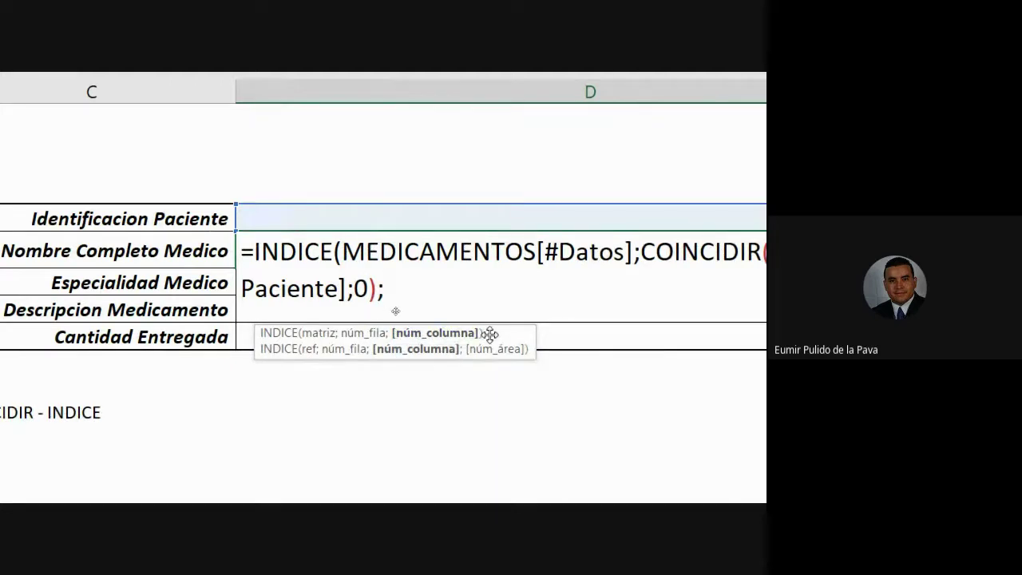
pyautogui.write('COIN')
pyautogui.press('Tab')
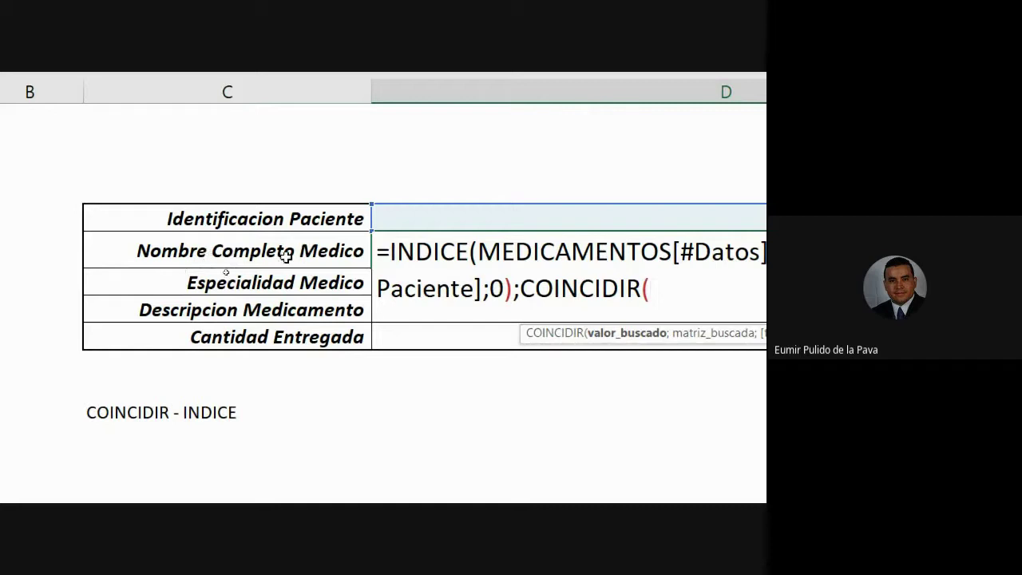
pyautogui.click(285, 254)
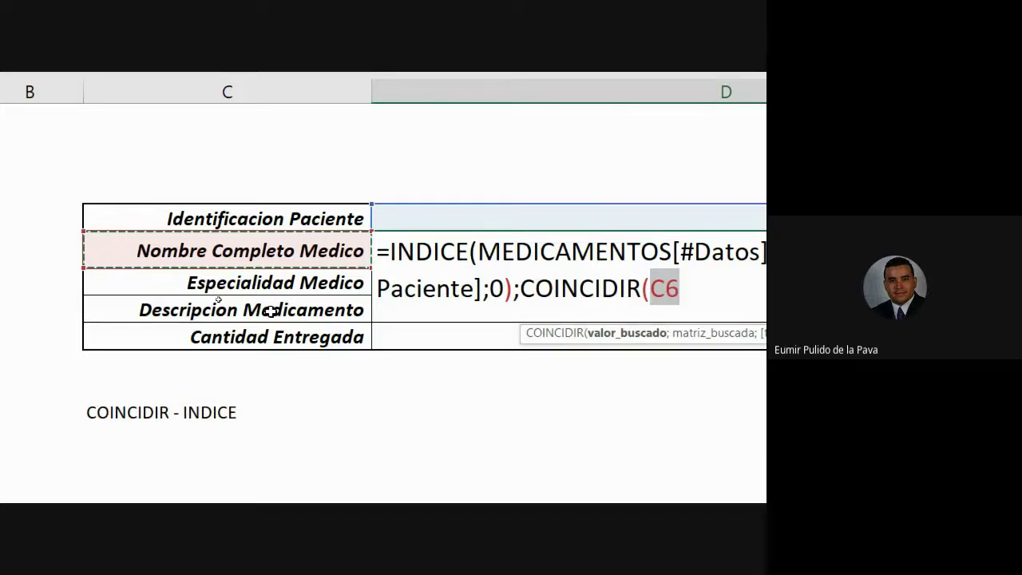
pyautogui.write(';')
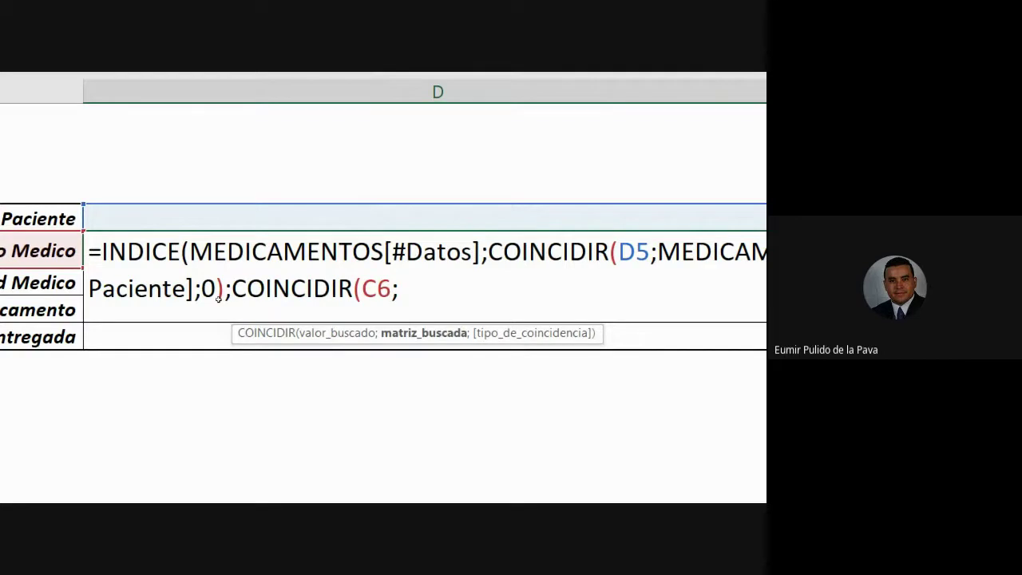
pyautogui.write('ME')
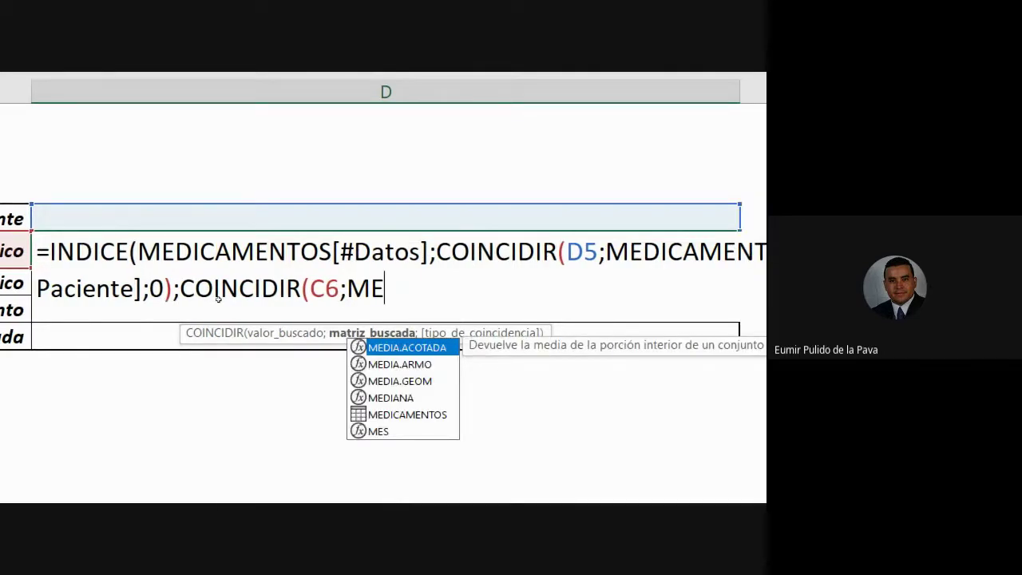
pyautogui.press('Down')
pyautogui.press('Down')
pyautogui.press('Down')
pyautogui.press('Down')
pyautogui.press('Tab')
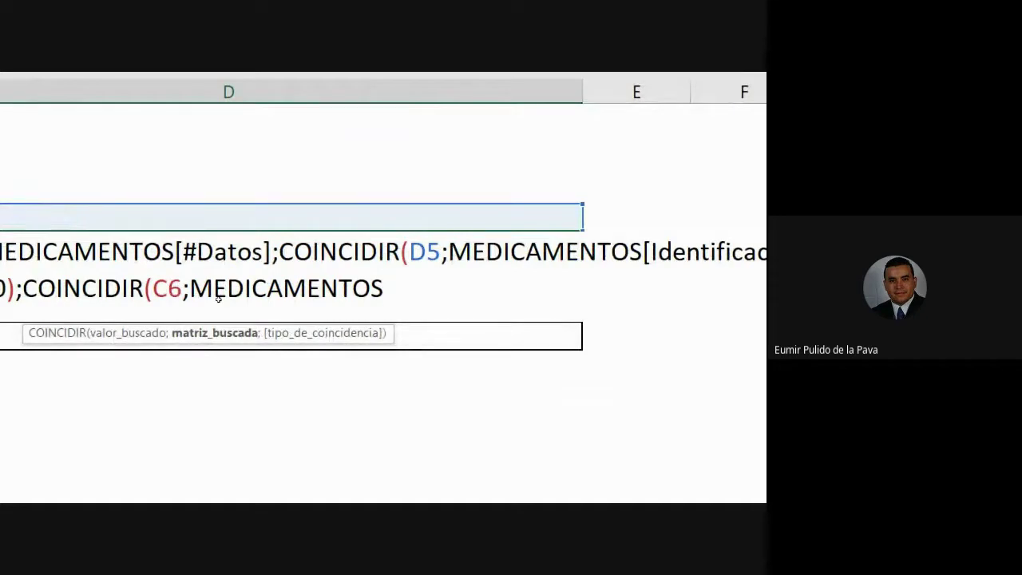
# Step: Finish with [#Encabezados];0) and close the INDICE parenthesis
pyautogui.write('[')
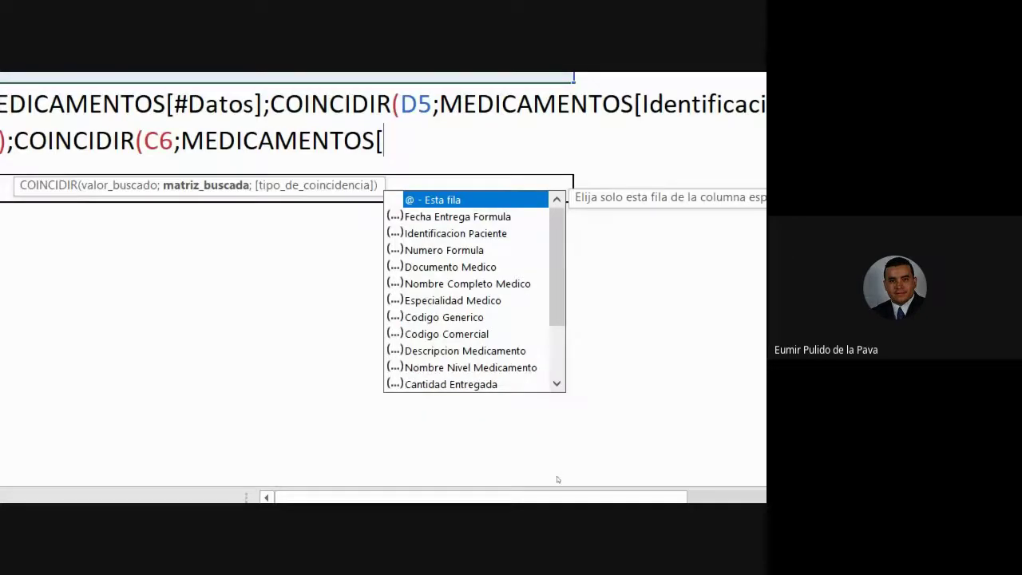
pyautogui.moveTo(558, 213); pyautogui.dragTo(553, 275)
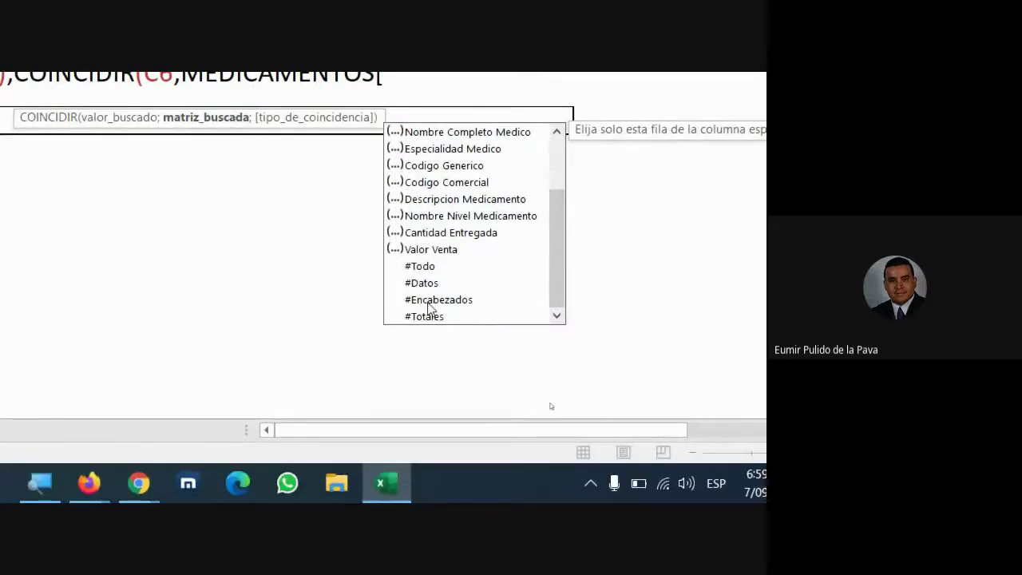
pyautogui.doubleClick(429, 301)
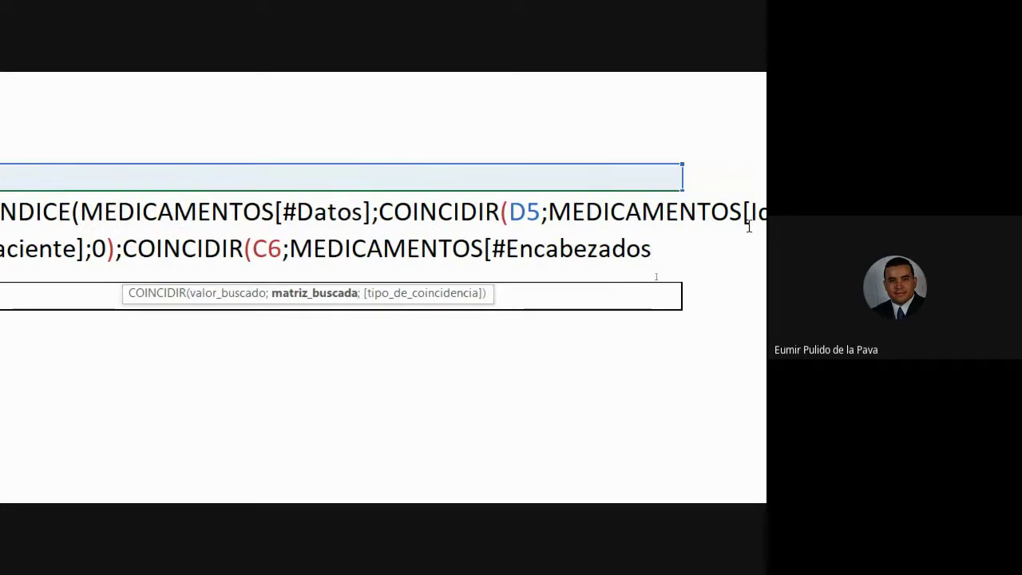
pyautogui.write(']')
pyautogui.write(';')
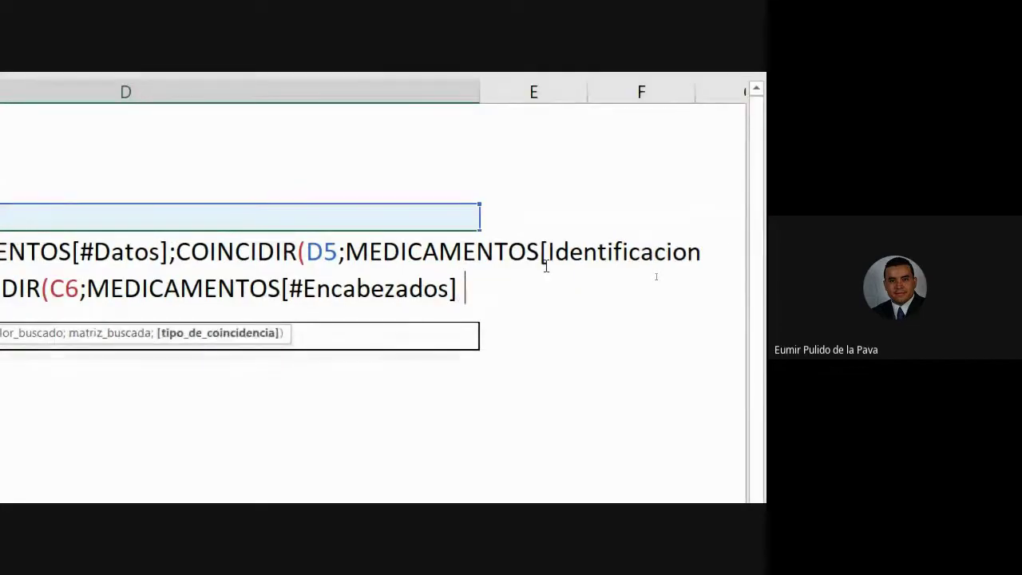
pyautogui.write('0')
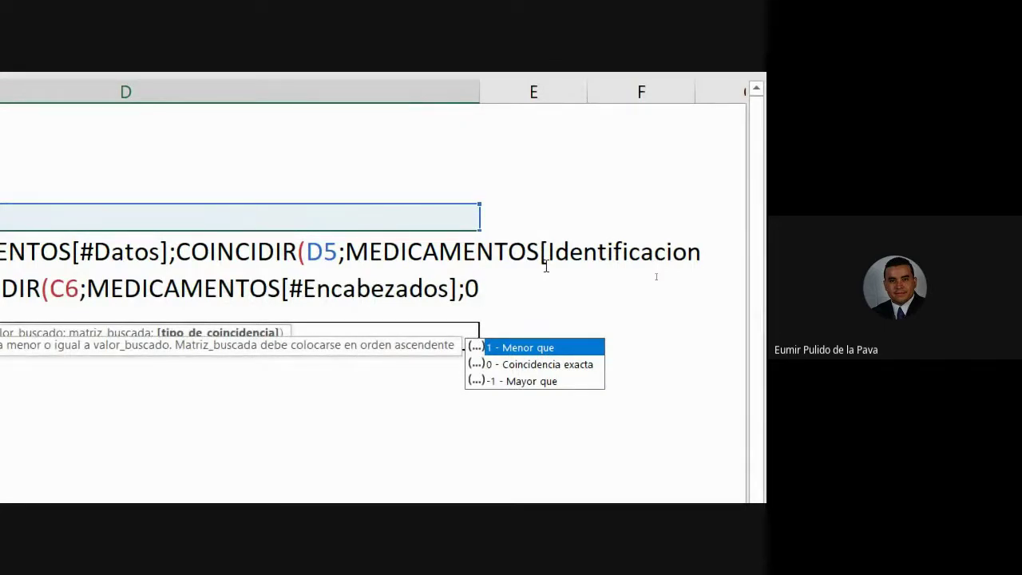
pyautogui.write(')')
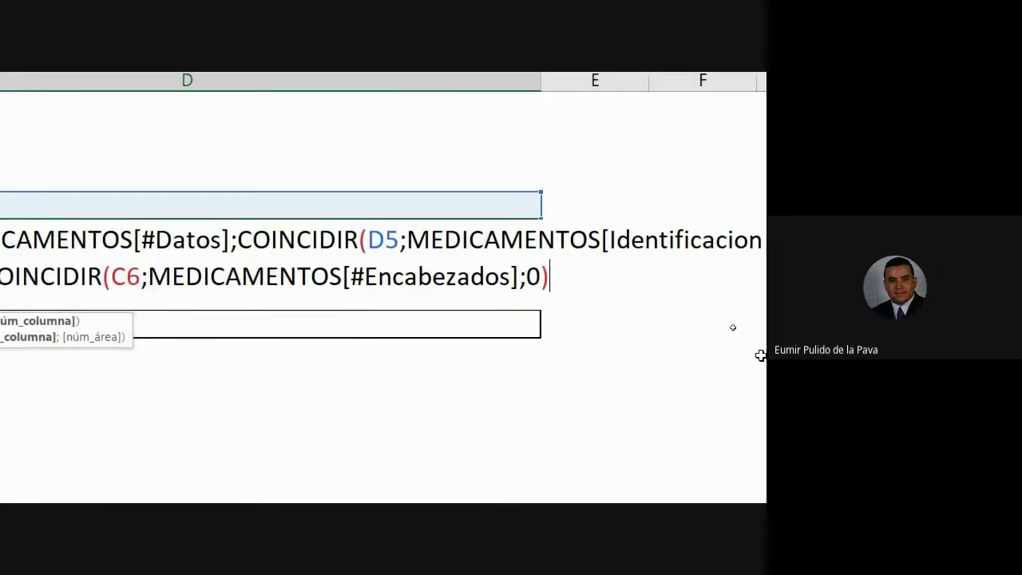
pyautogui.write(');C')
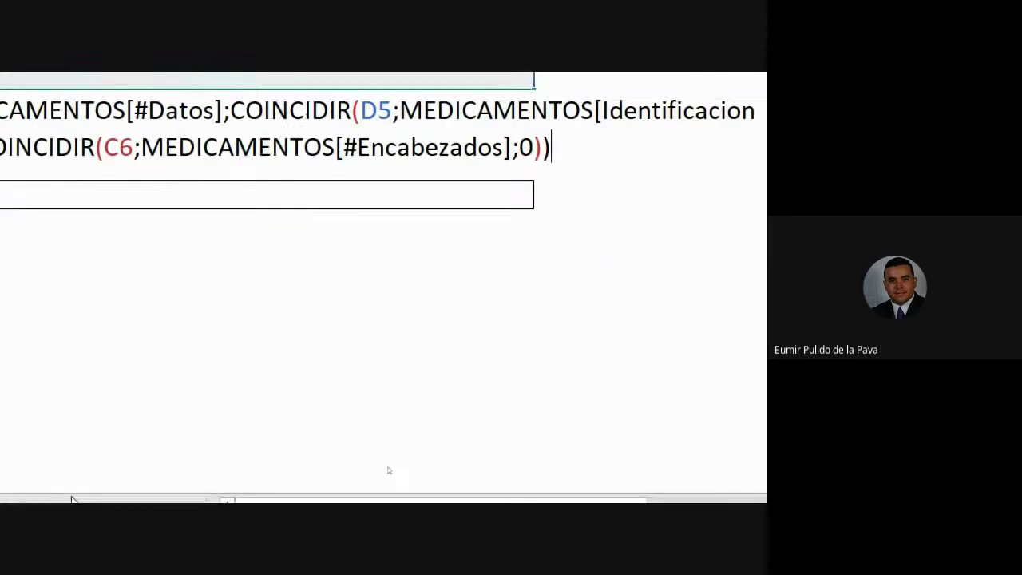
pyautogui.click(149, 485)
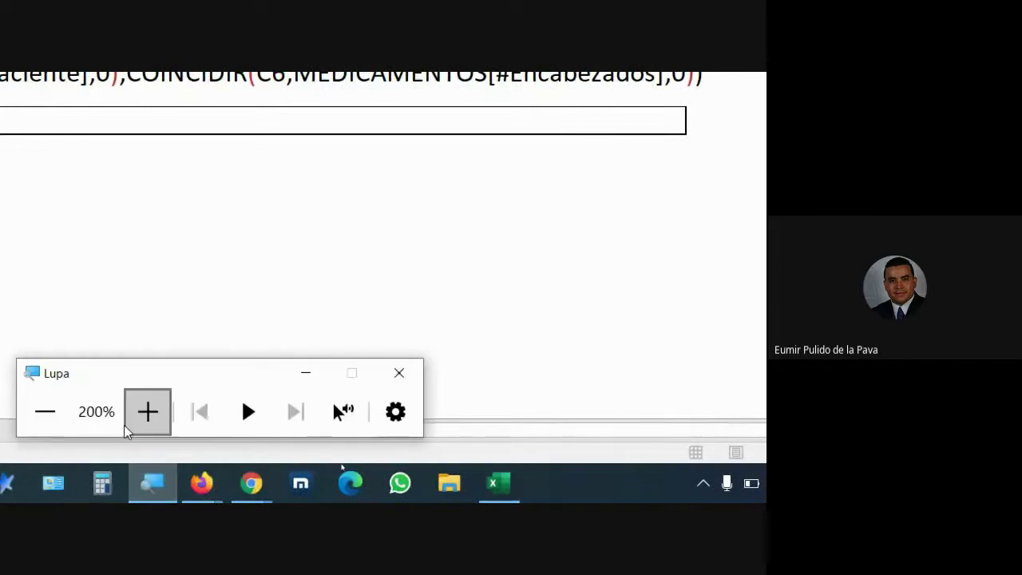
# Step: Reset magnification to 100% and commit the D6 formula, which shows #N/D
pyautogui.click(50, 415)
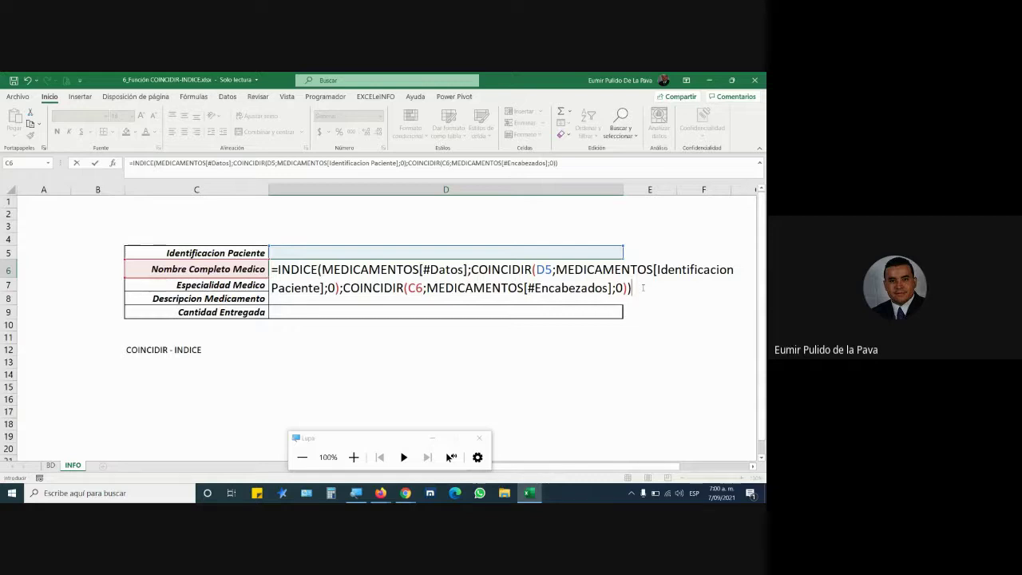
pyautogui.press('Return')
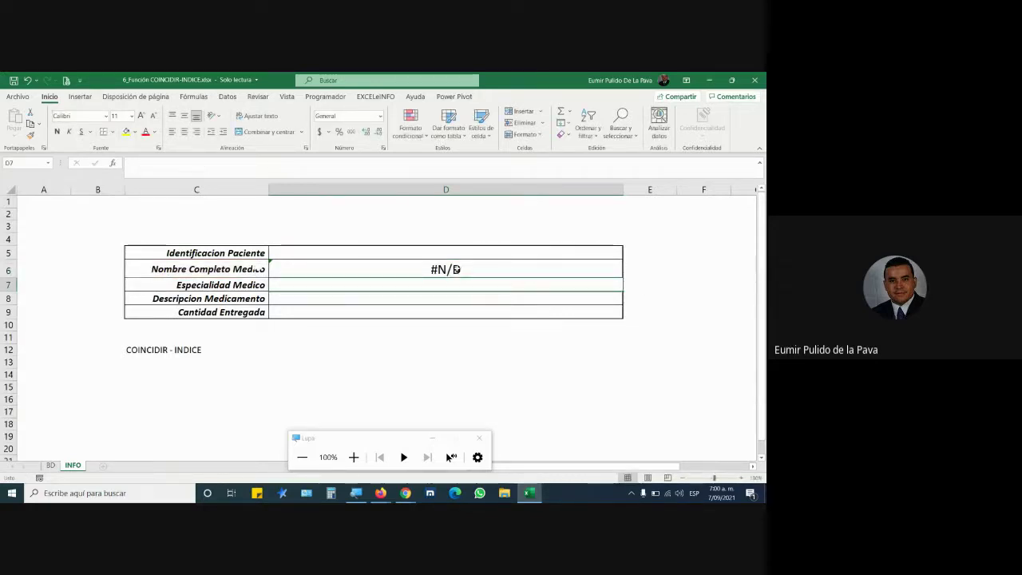
pyautogui.click(456, 270)
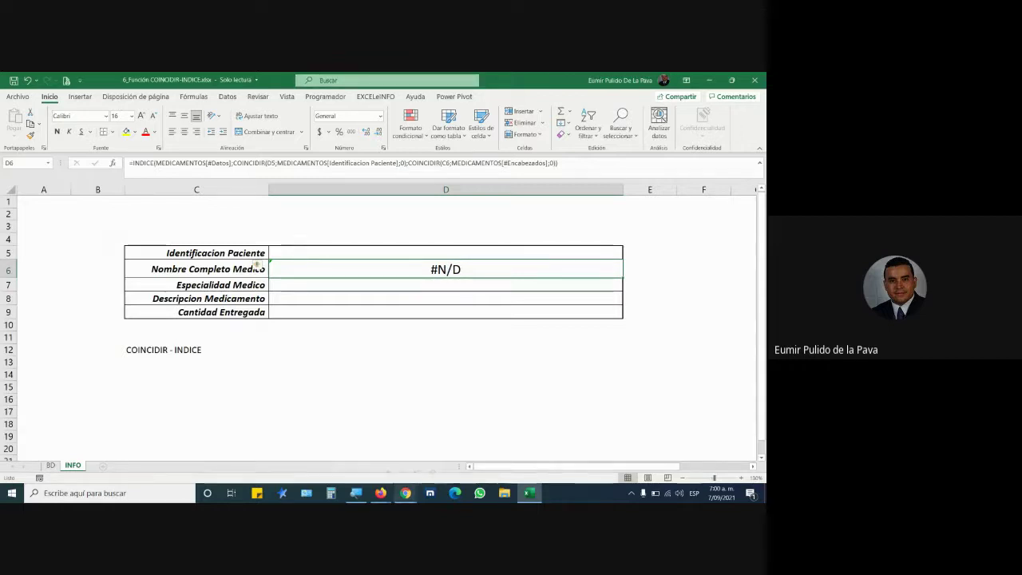
pyautogui.moveTo(406, 493)
pyautogui.click(378, 477)
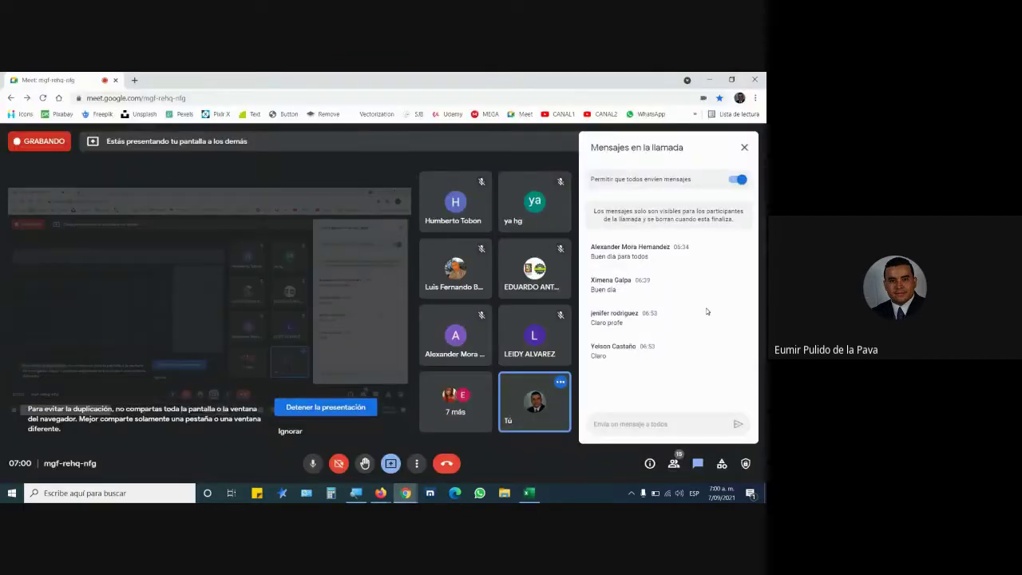
pyautogui.click(529, 493)
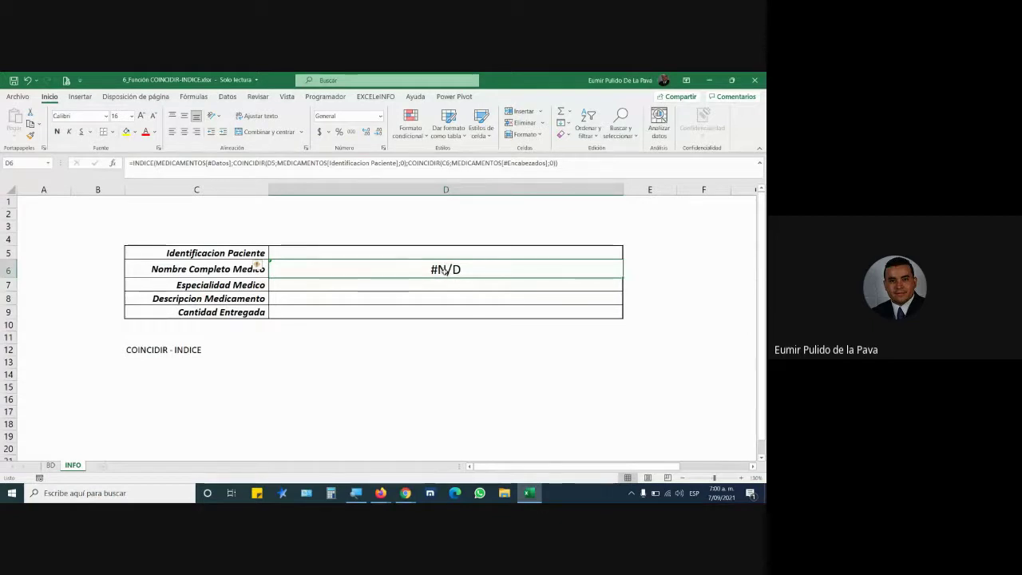
# Step: Enlarge the D5 patient ID text to size 16 and check its list of valid IDs
pyautogui.click(450, 253)
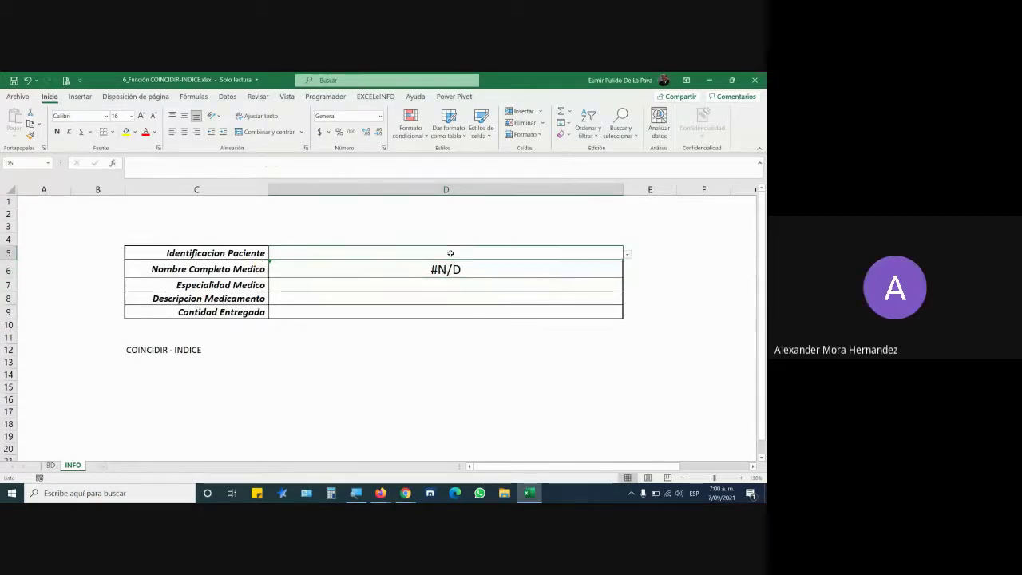
pyautogui.click(141, 117)
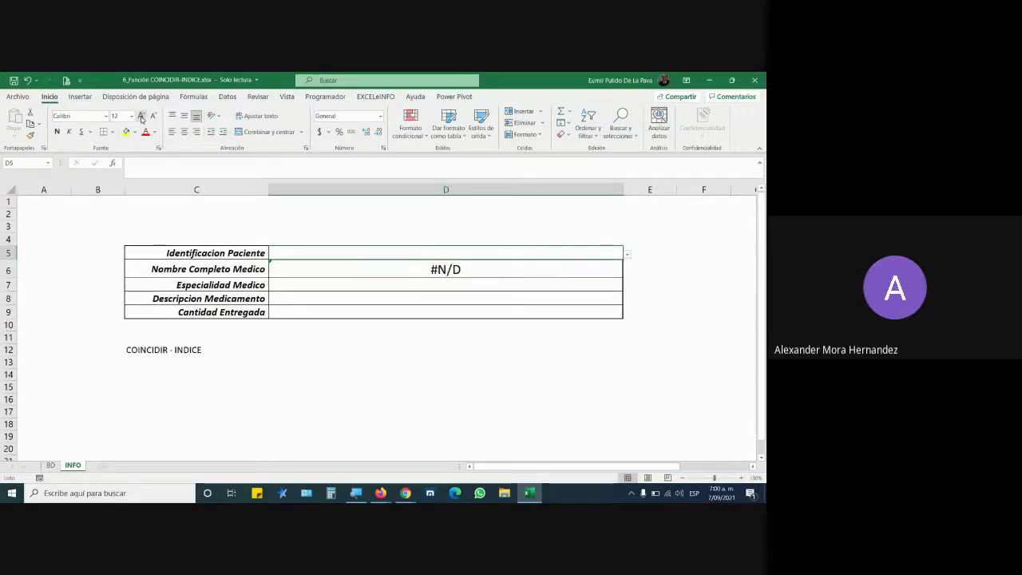
pyautogui.click(141, 116)
pyautogui.click(141, 117)
pyautogui.click(328, 276)
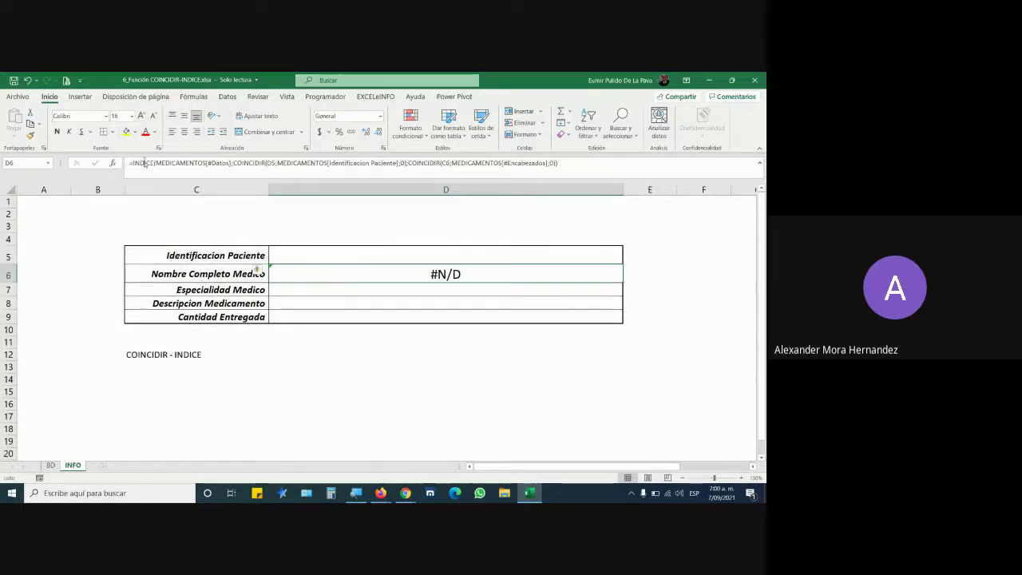
pyautogui.click(405, 259)
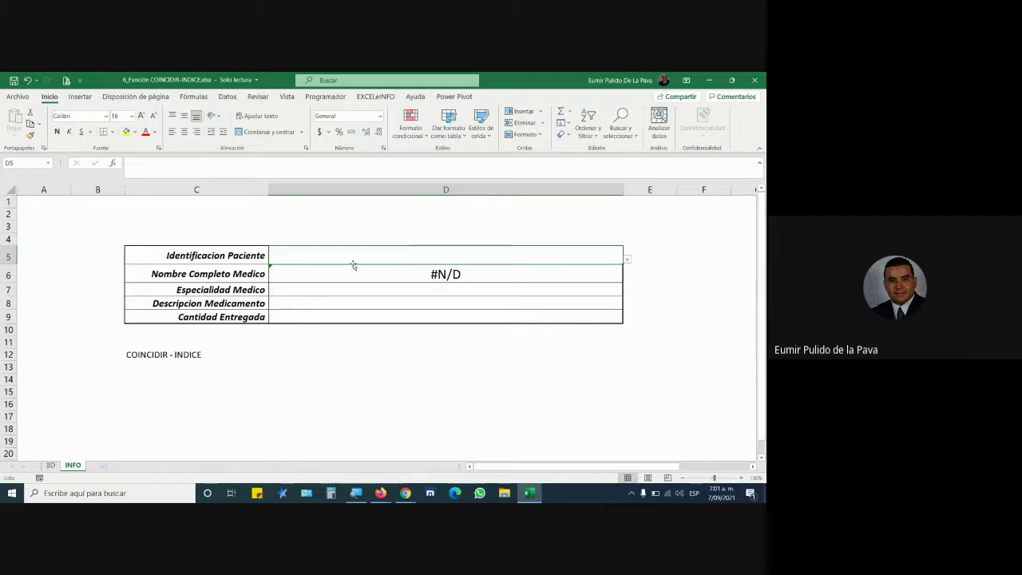
pyautogui.click(626, 259)
pyautogui.moveTo(625, 275); pyautogui.dragTo(624, 330)
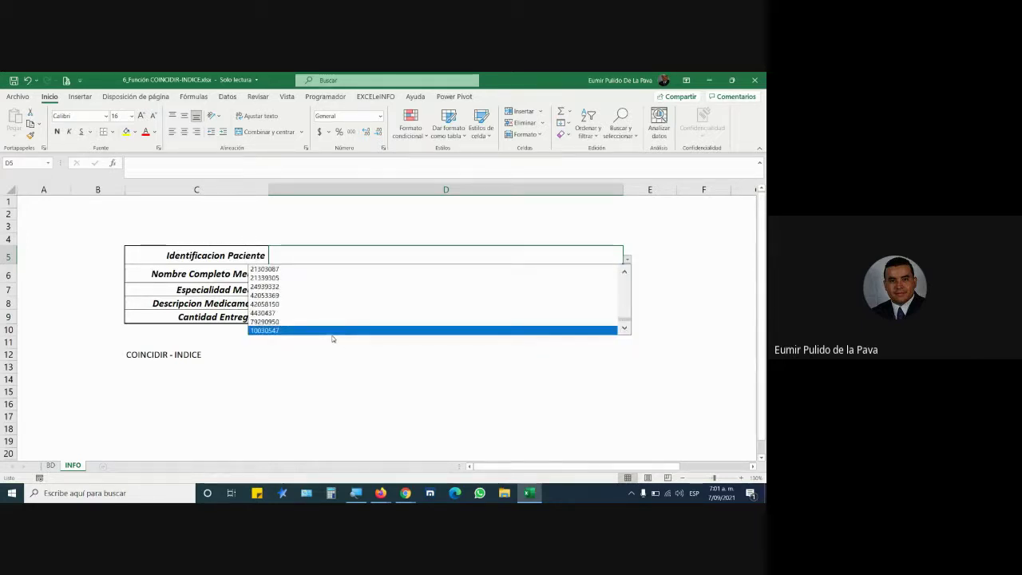
pyautogui.click(40, 475)
# Step: Go to the BD sheet's last record at row 874 and select its doctor name in E874
pyautogui.click(51, 465)
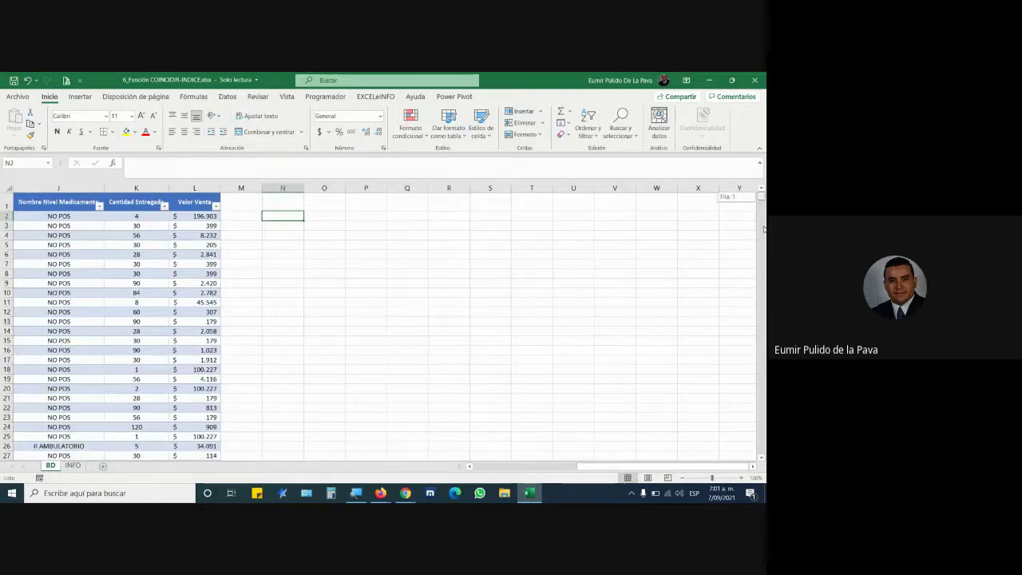
pyautogui.moveTo(761, 199); pyautogui.dragTo(761, 447)
pyautogui.moveTo(674, 468); pyautogui.dragTo(545, 469)
pyautogui.scroll(-1, 546, 469)
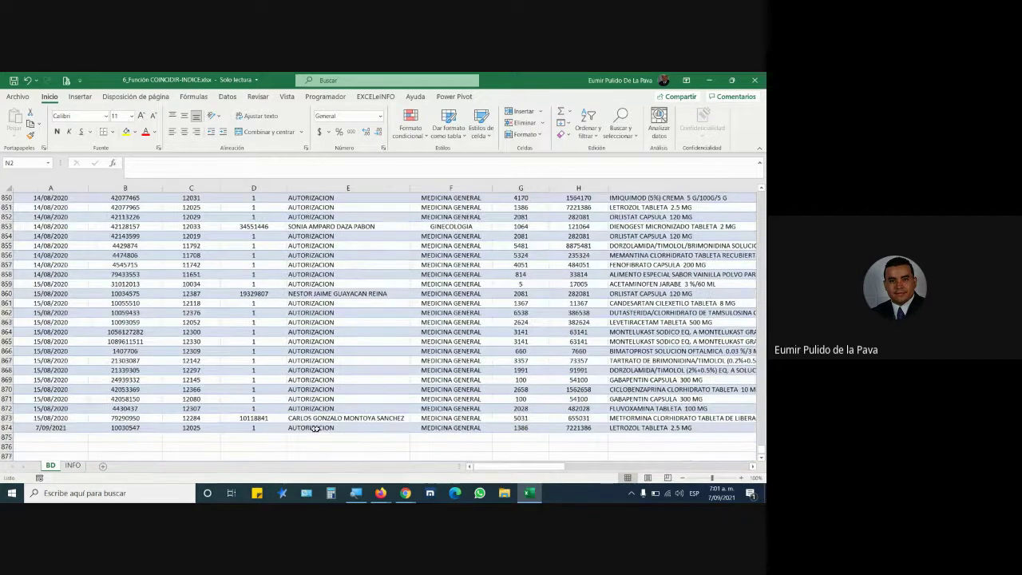
pyautogui.click(316, 429)
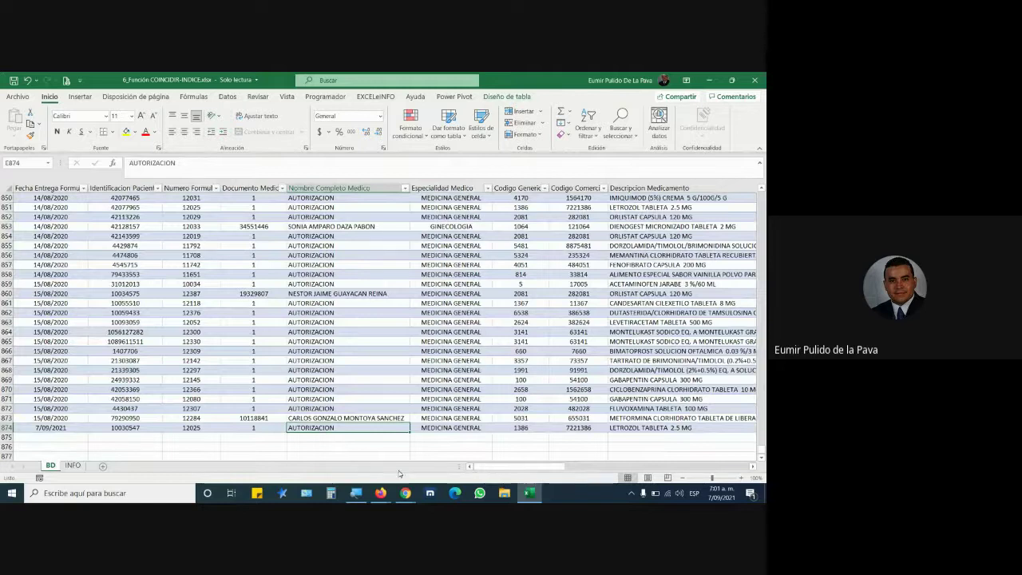
# Step: Enter the last record's patient ID into D5 on the INFO sheet
pyautogui.click(73, 464)
pyautogui.write('1')
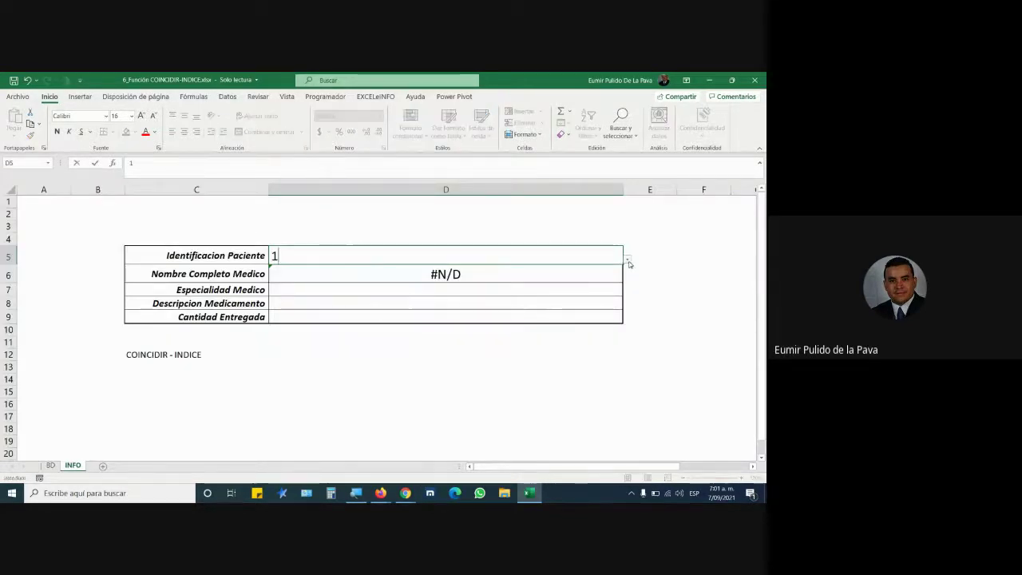
pyautogui.write('0030547')
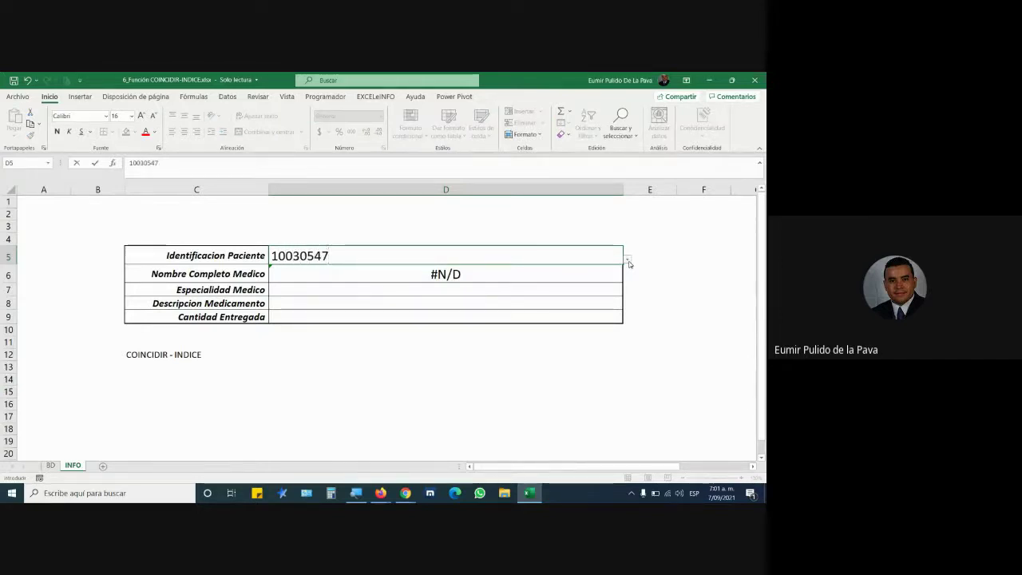
pyautogui.press('Return')
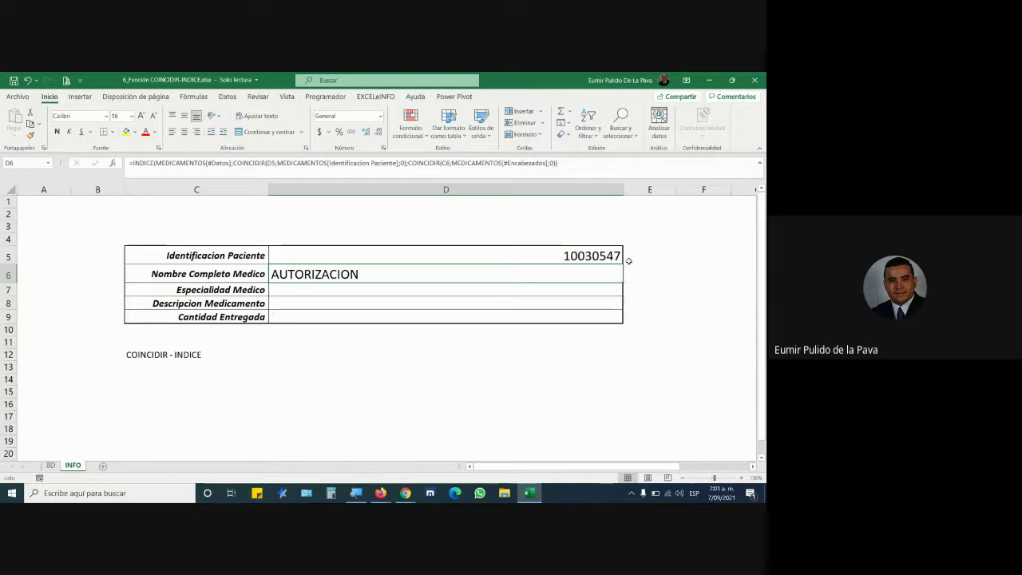
# Step: Copy the patient ID from BD cell B733 and paste it into INFO cell D5
pyautogui.click(50, 465)
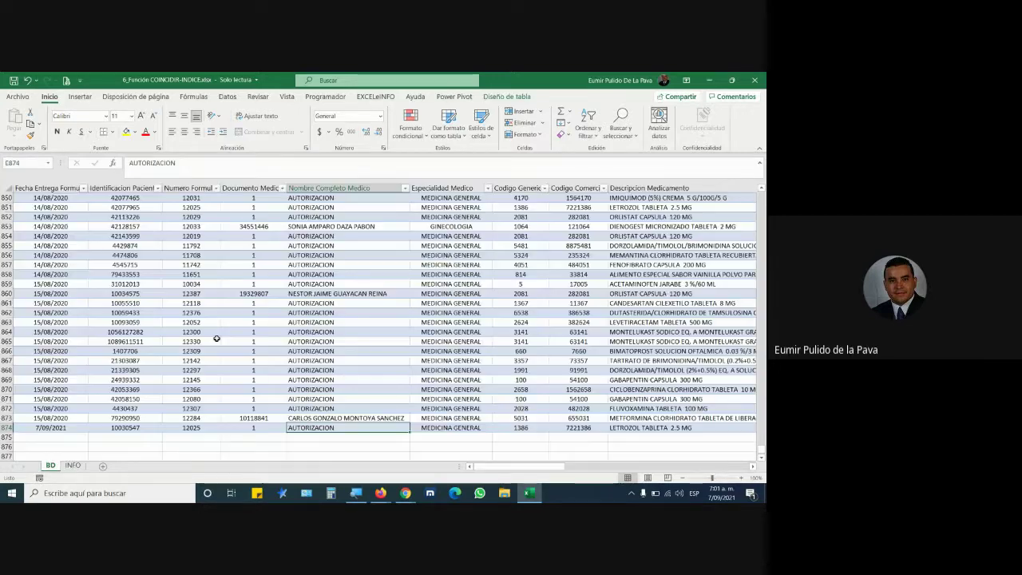
pyautogui.scroll(20, 216, 338)
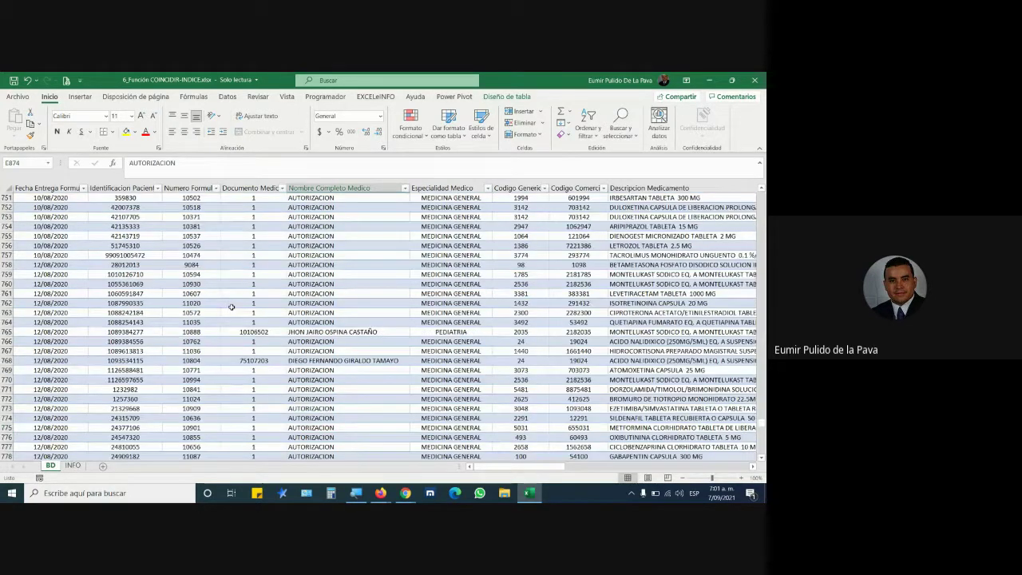
pyautogui.scroll(10, 232, 307)
pyautogui.click(349, 313)
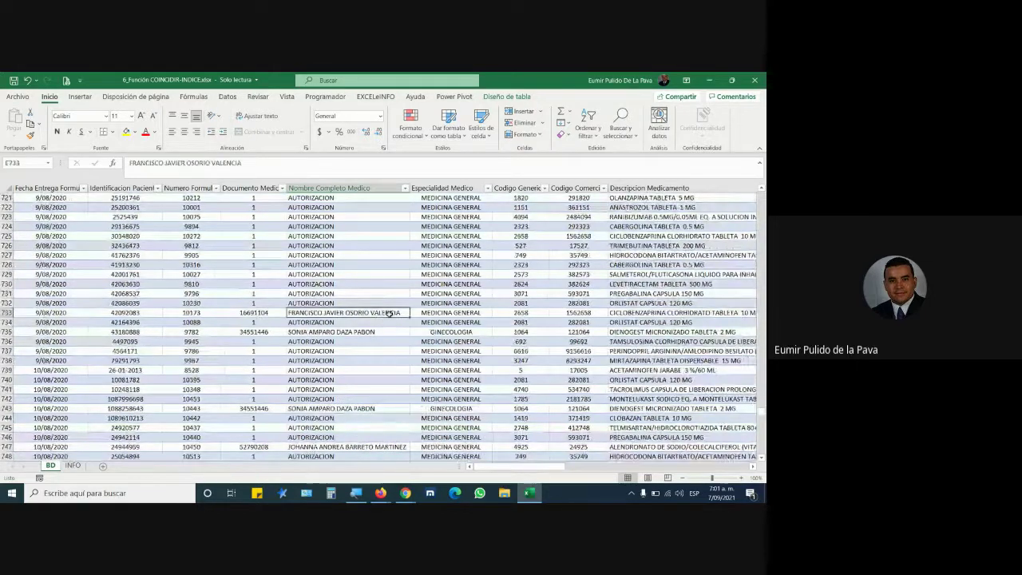
pyautogui.click(126, 313)
pyautogui.doubleClick(126, 312)
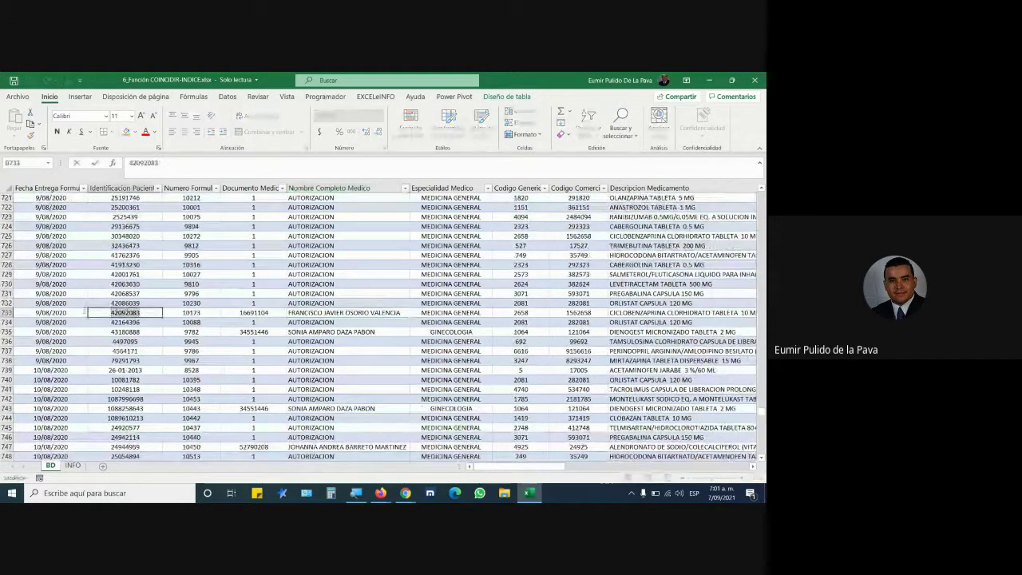
pyautogui.hotkey('ctrl', 'c')
pyautogui.press('Escape')
pyautogui.click(73, 465)
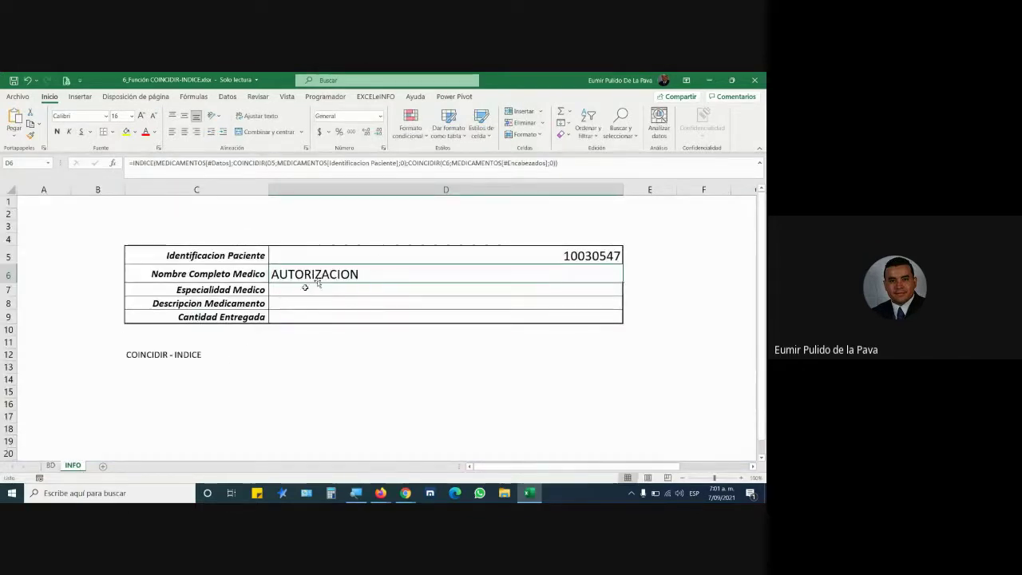
pyautogui.click(399, 252)
pyautogui.hotkey('ctrl', 'v')
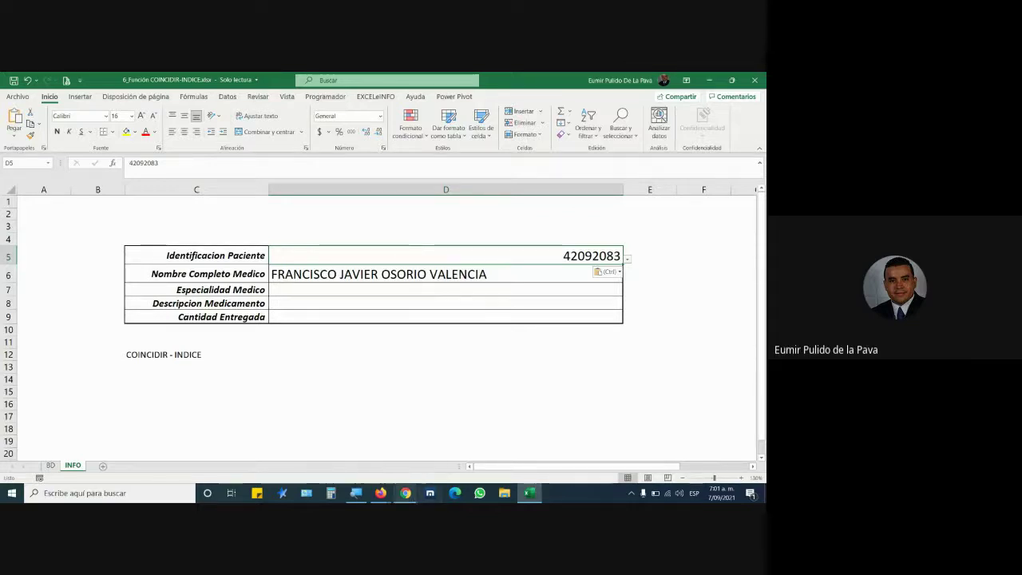
# Step: Answer the call's join request, then reopen the D6 formula and leave it unchanged
pyautogui.click(412, 499)
pyautogui.click(357, 443)
pyautogui.click(481, 197)
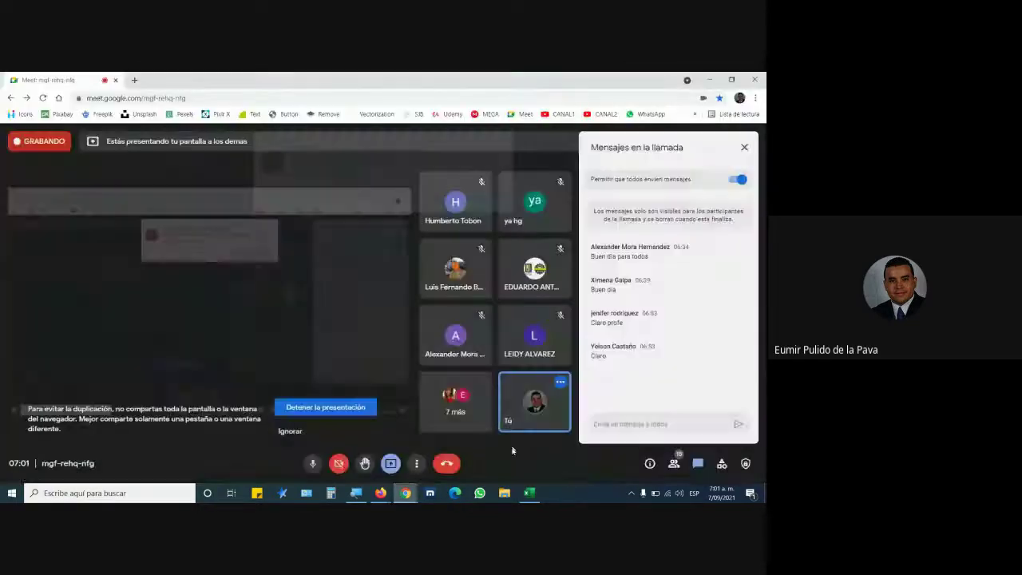
pyautogui.click(528, 493)
pyautogui.click(439, 274)
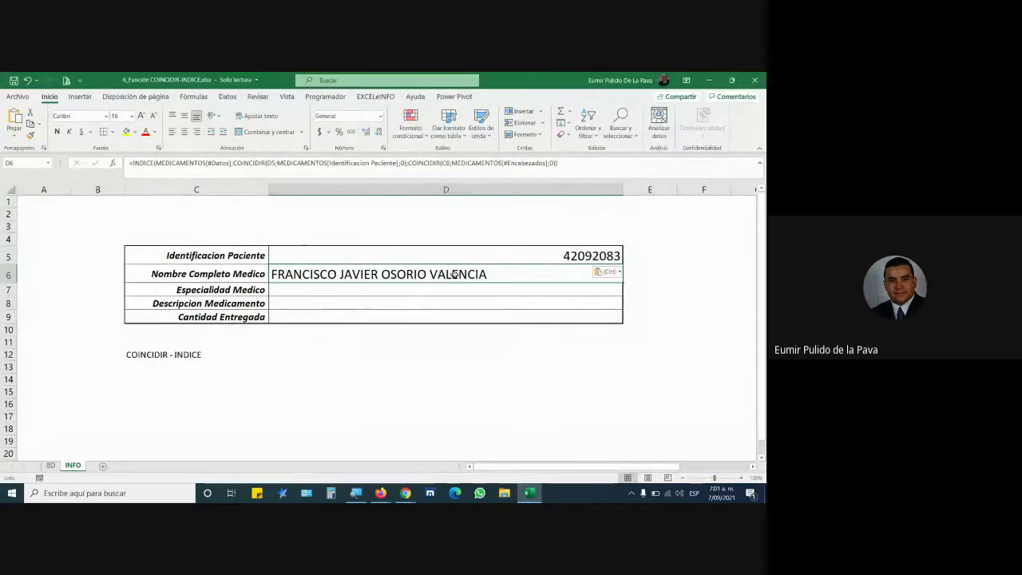
pyautogui.doubleClick(486, 274)
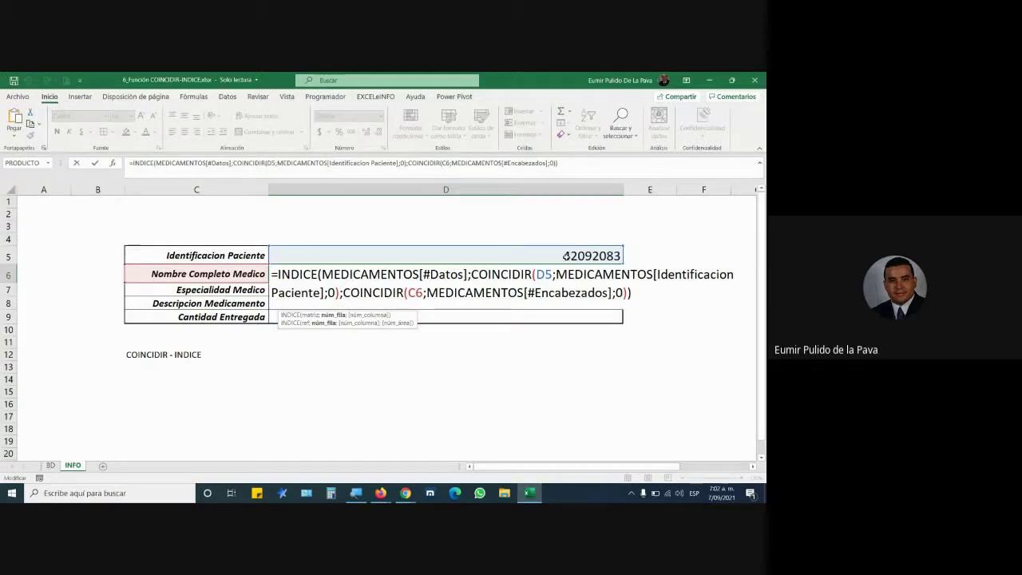
pyautogui.hotkey('ctrl', 'Return')
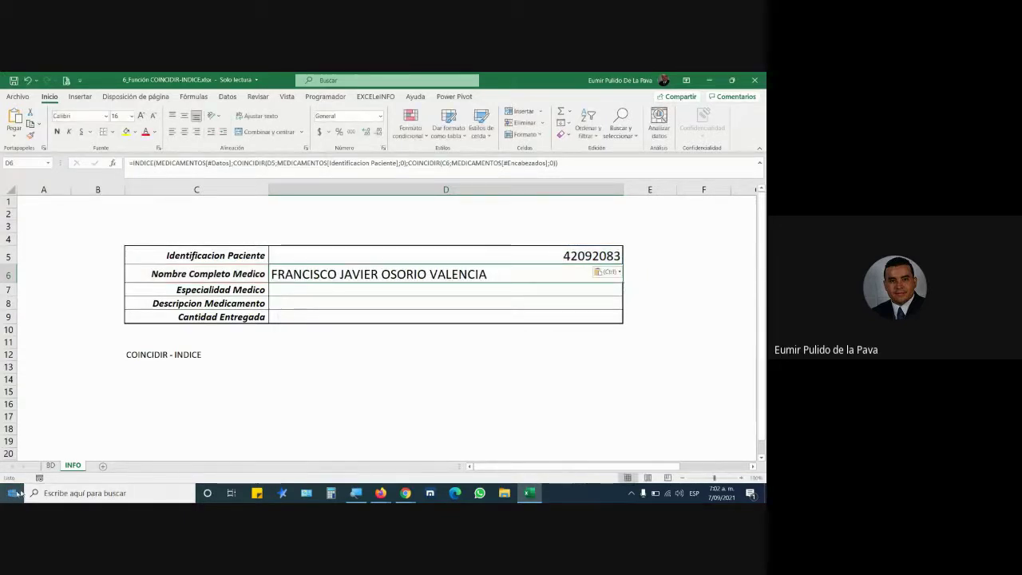
# Step: Select the patient identification column at the top of the BD table, and admit the caller
pyautogui.click(50, 466)
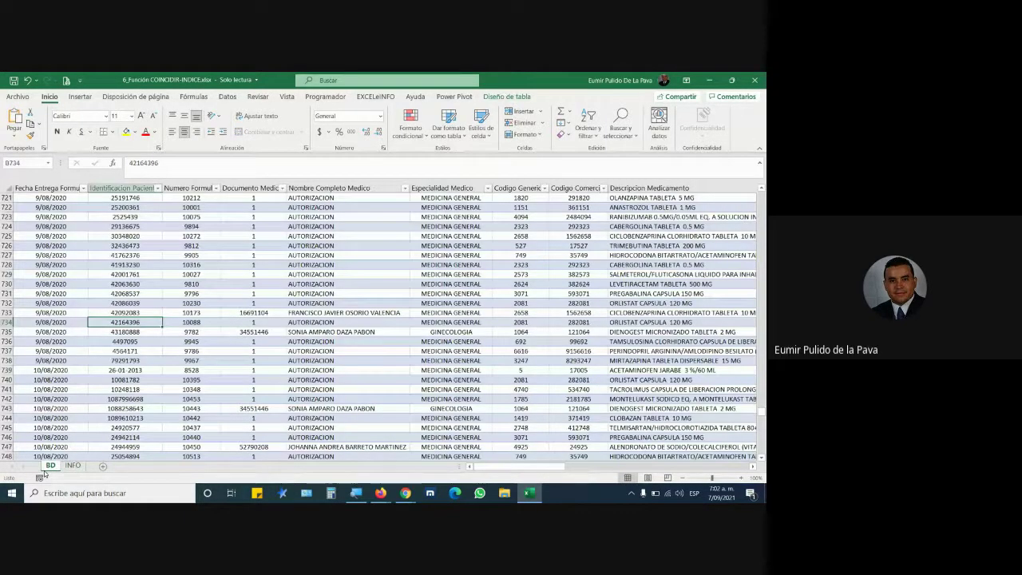
pyautogui.hotkey('ctrl', 'Up')
pyautogui.hotkey('ctrl', 'Up')
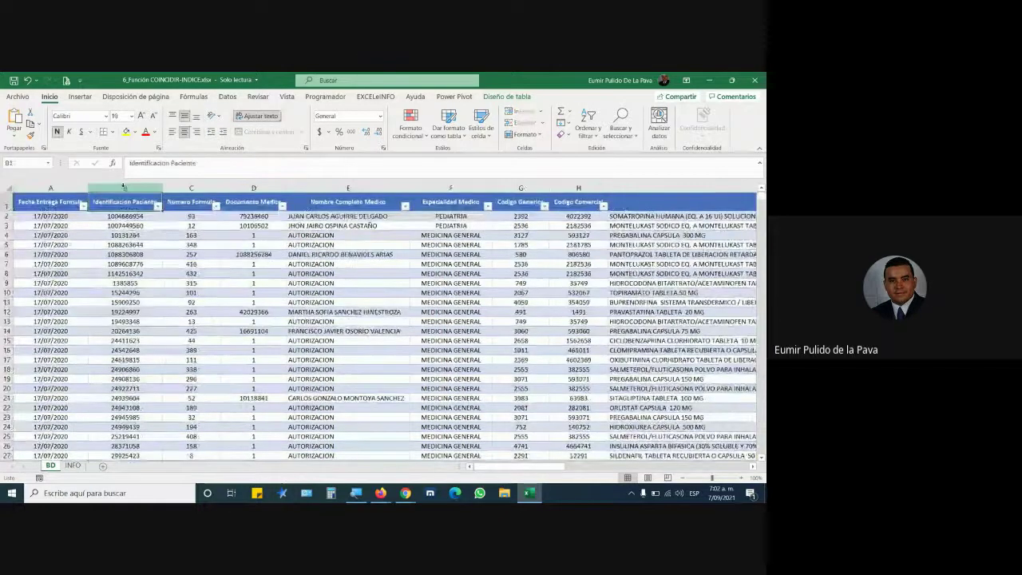
pyautogui.click(124, 186)
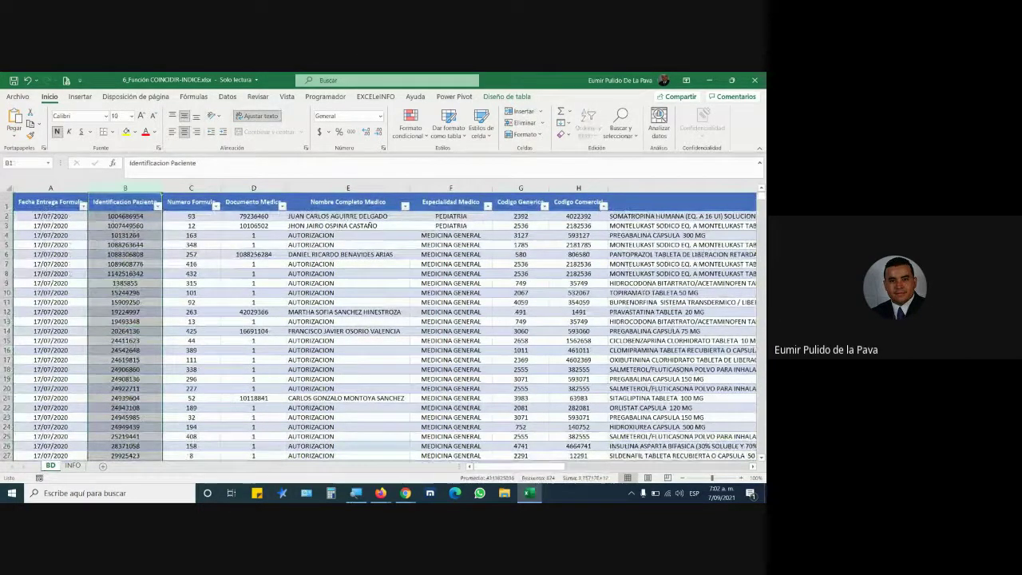
pyautogui.click(351, 444)
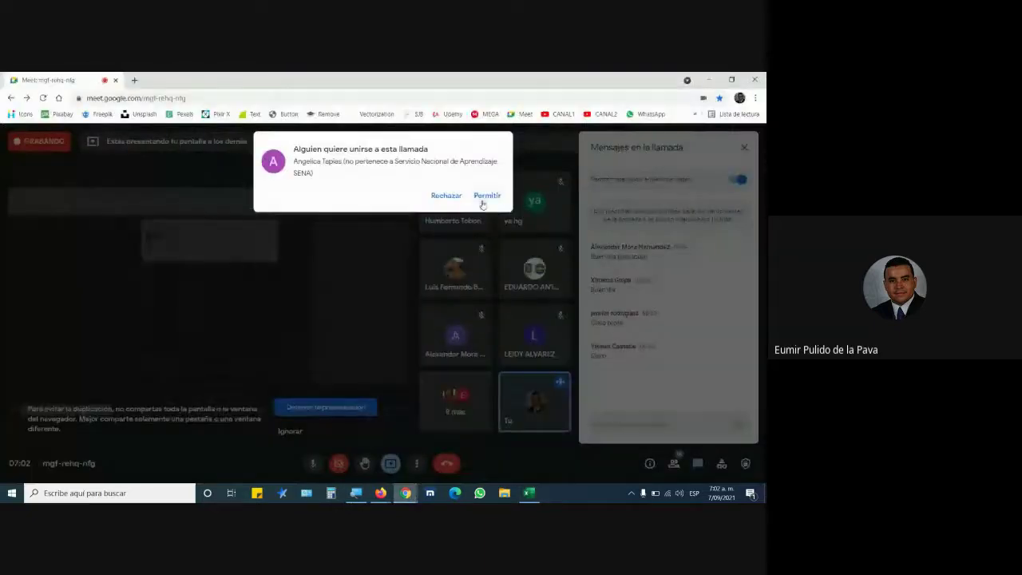
pyautogui.click(484, 196)
pyautogui.click(529, 493)
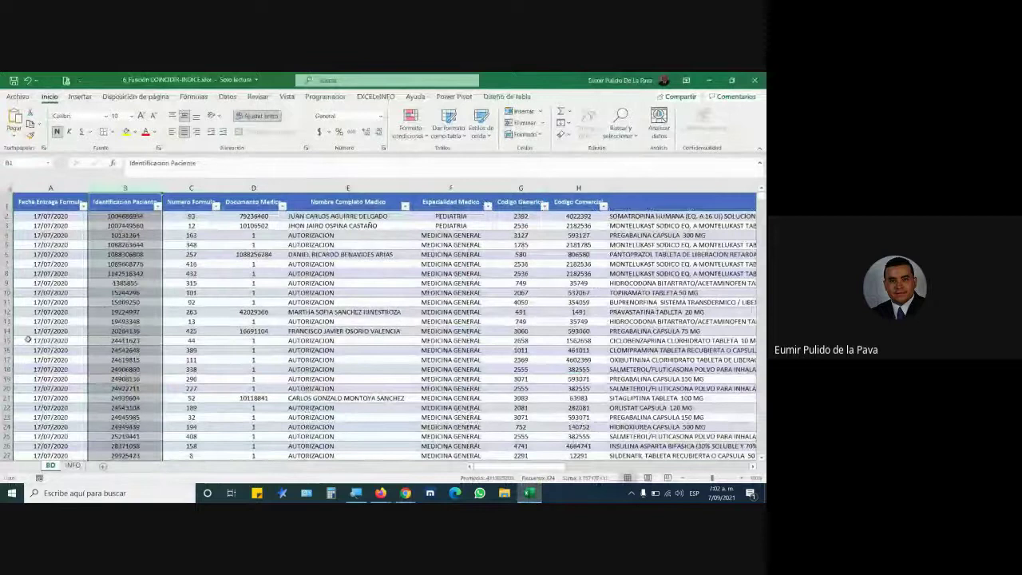
# Step: Reopen D6 on INFO, highlight its MEDICAMENTOS[#Datos] range, and exit without changes
pyautogui.click(73, 465)
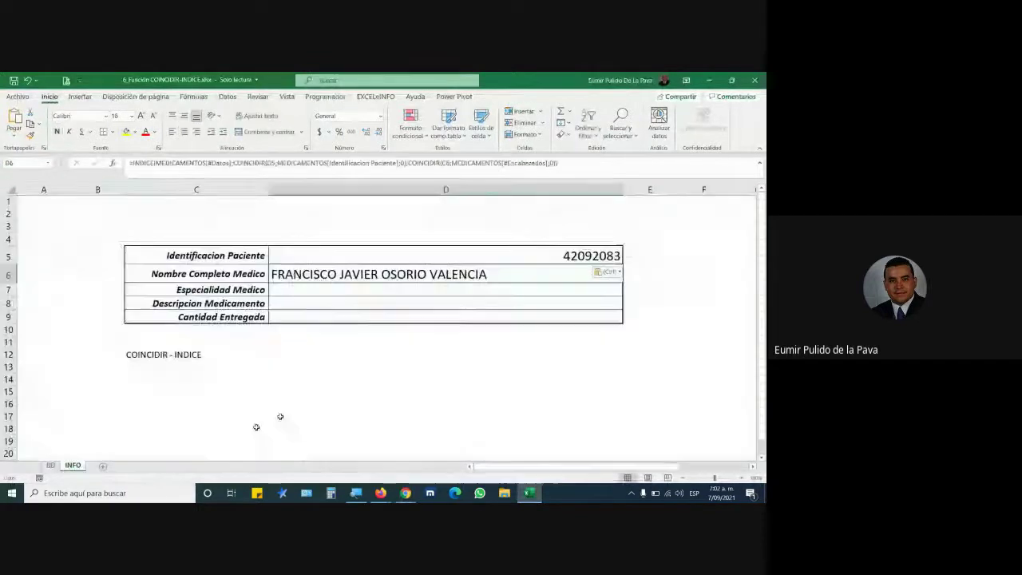
pyautogui.doubleClick(324, 282)
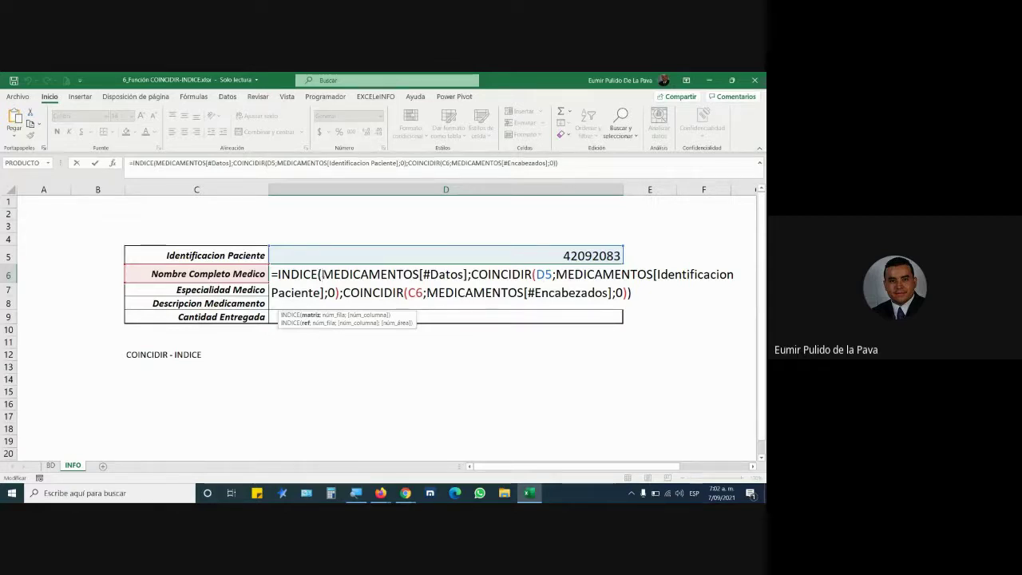
pyautogui.moveTo(321, 274); pyautogui.dragTo(465, 274)
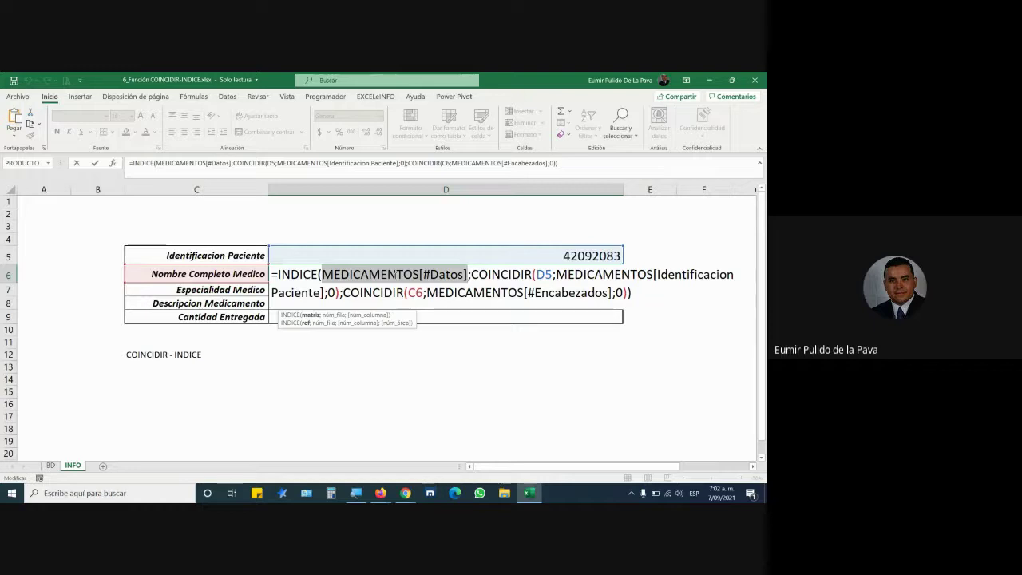
pyautogui.press('Return')
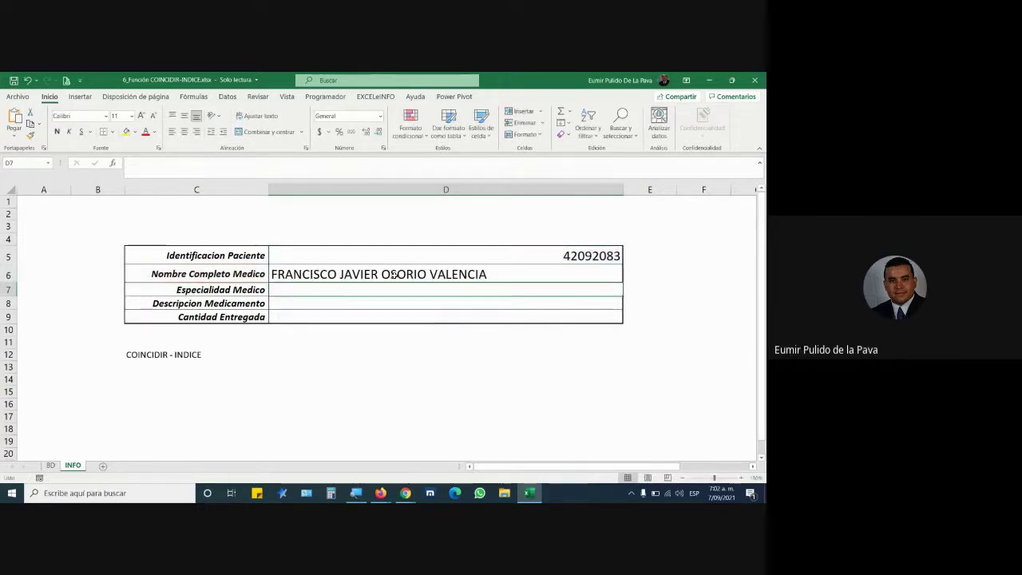
# Step: Start BD row 875 with date 7/09/2021 and a new patient ID
pyautogui.click(50, 465)
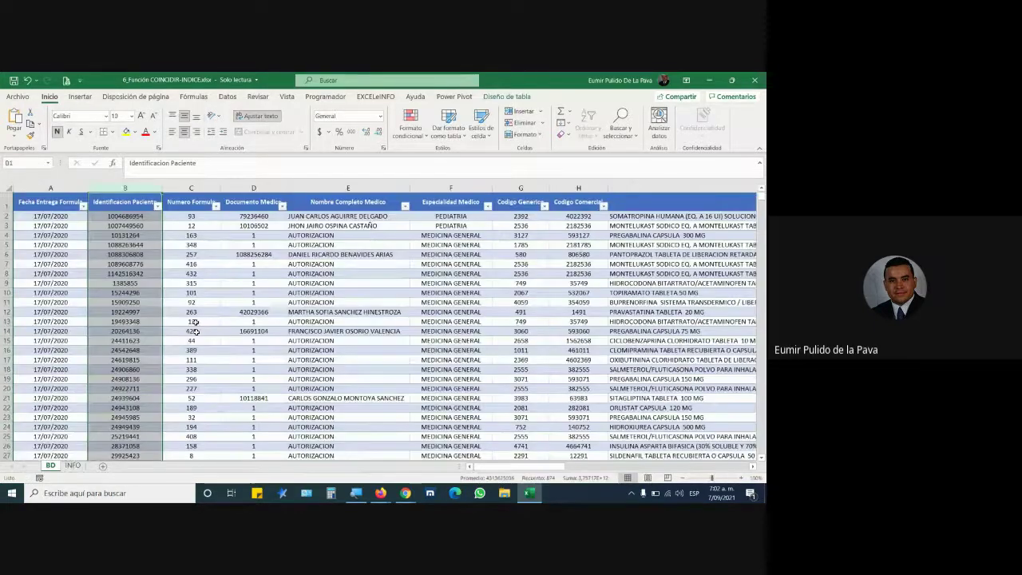
pyautogui.scroll(-8, 194, 325)
pyautogui.click(158, 389)
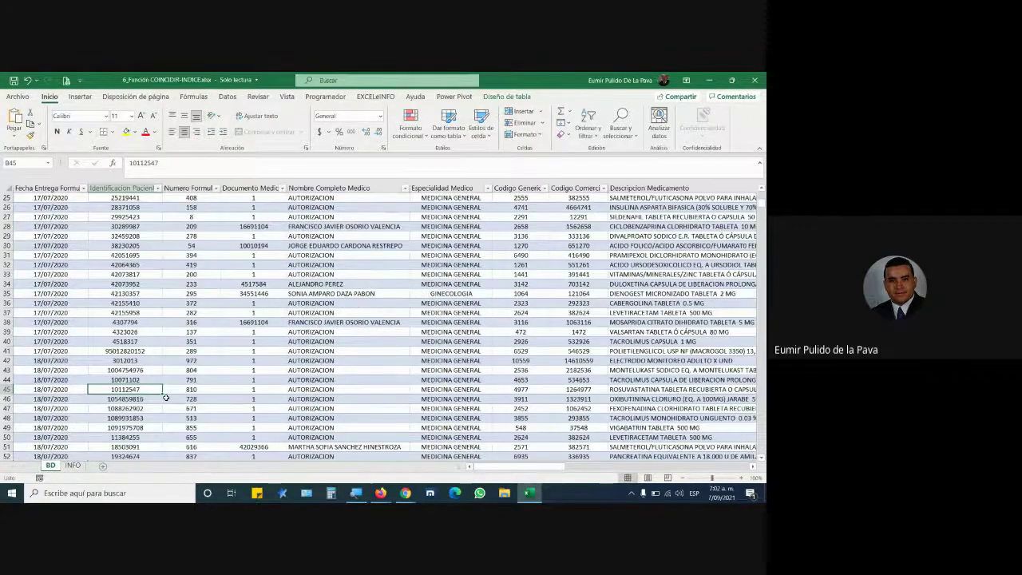
pyautogui.hotkey('ctrl', 'Down')
pyautogui.press('Right')
pyautogui.press('Right')
pyautogui.press('Right')
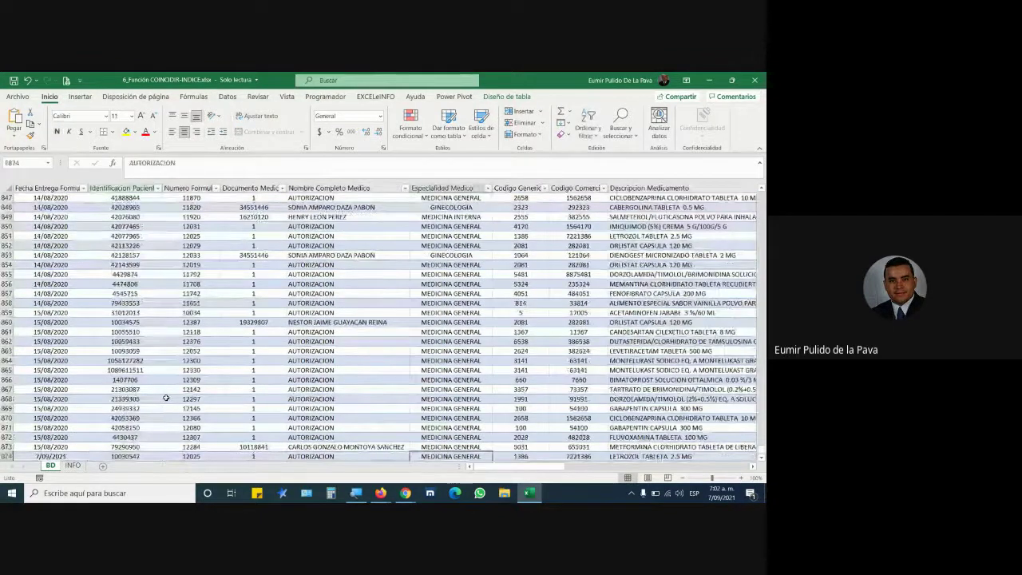
pyautogui.press('Right')
pyautogui.press('Right')
pyautogui.press('Right')
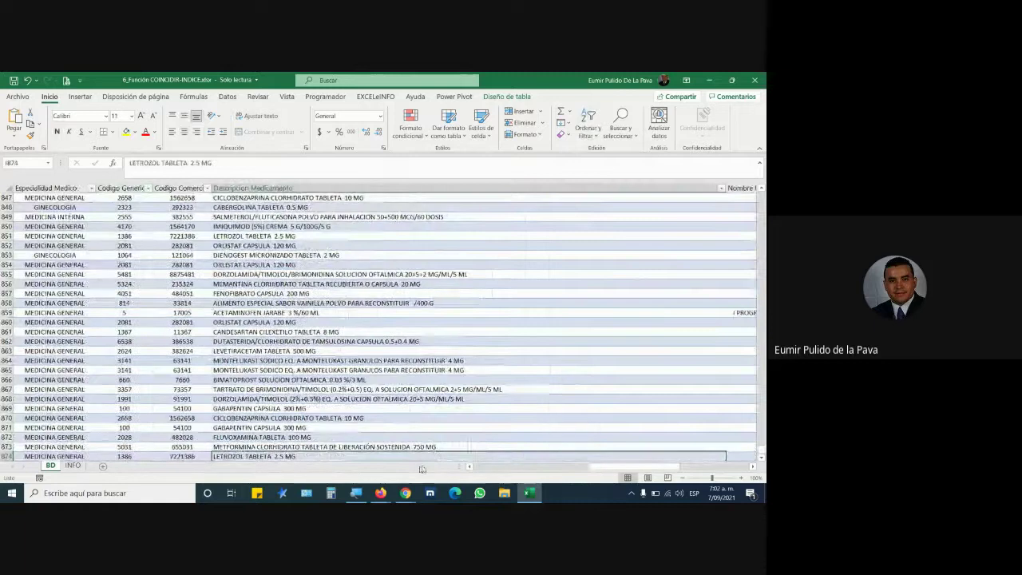
pyautogui.press('Right')
pyautogui.press('Right')
pyautogui.press('Right')
pyautogui.press('Tab')
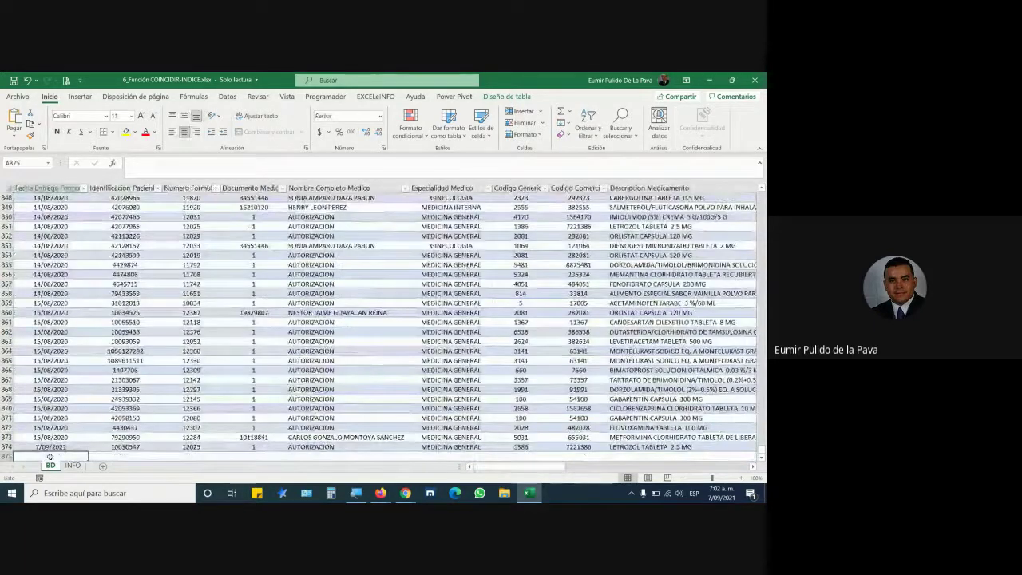
pyautogui.write('7/')
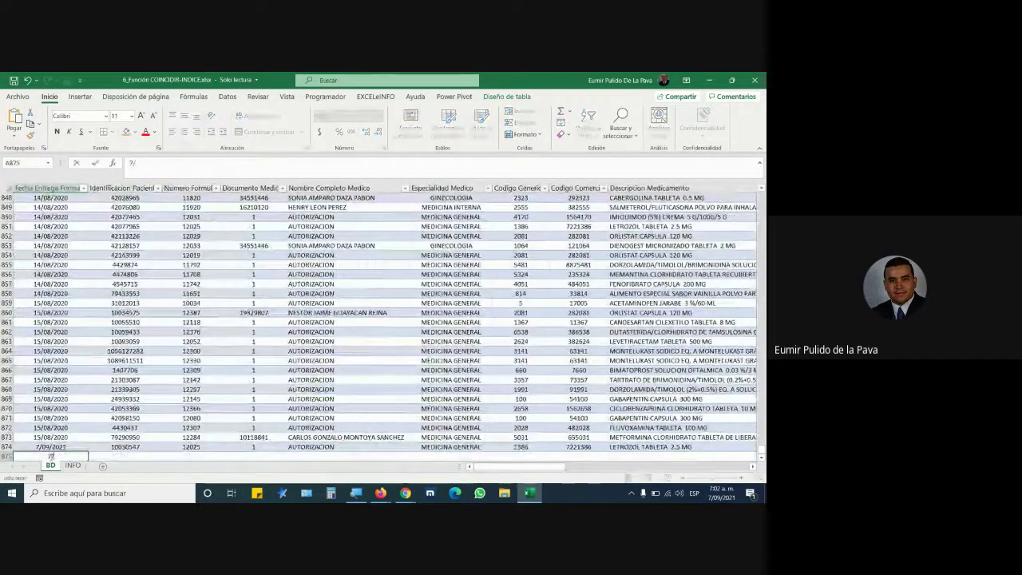
pyautogui.write('9/21')
pyautogui.press('Tab')
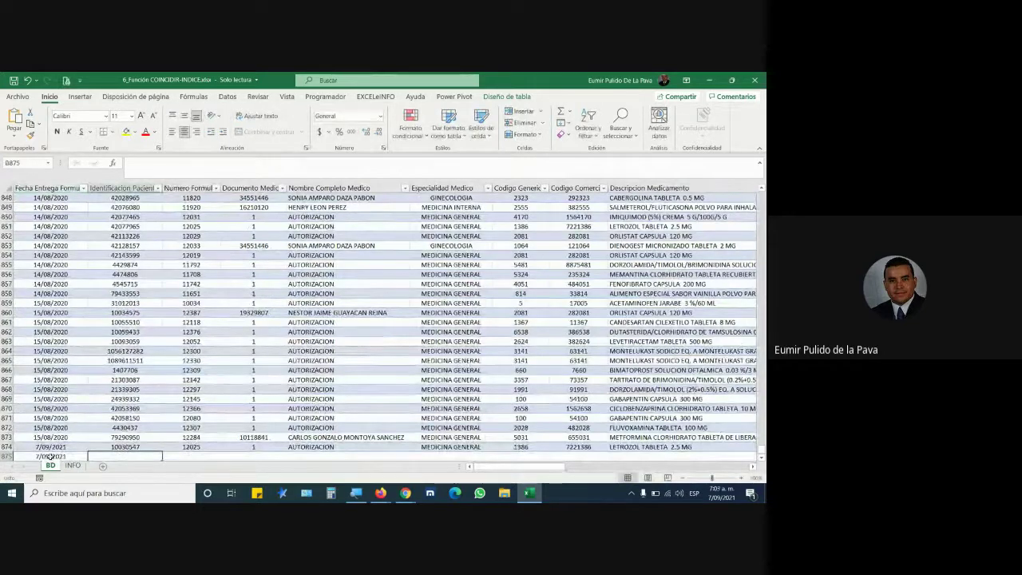
pyautogui.write('1001')
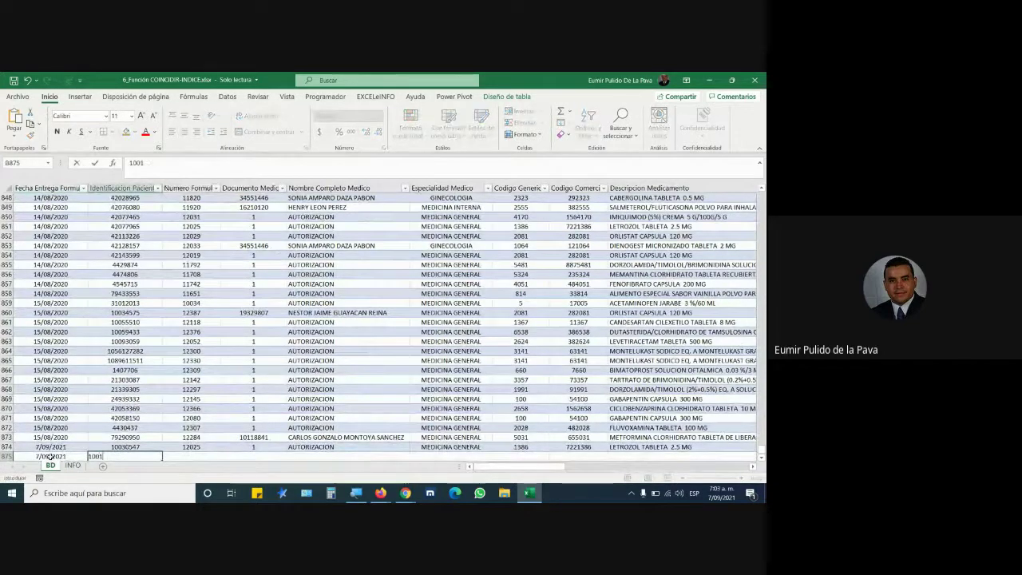
pyautogui.write('00100')
pyautogui.press('Tab')
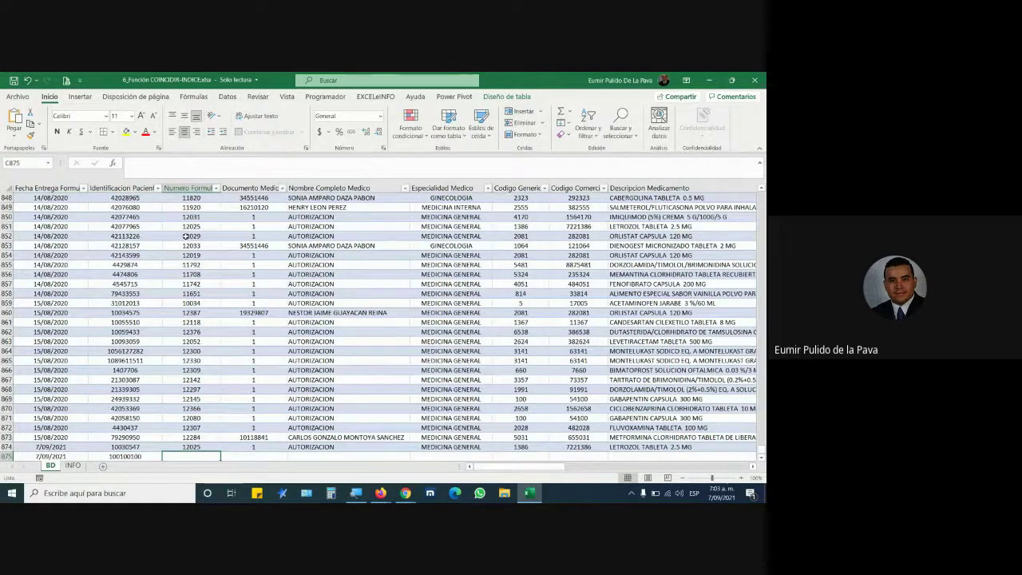
# Step: Copy row 853's remaining record details from column C into row 875
pyautogui.moveTo(186, 245)
pyautogui.mouseDown()
pyautogui.moveTo(764, 283)
pyautogui.moveTo(189, 246)
pyautogui.mouseUp()
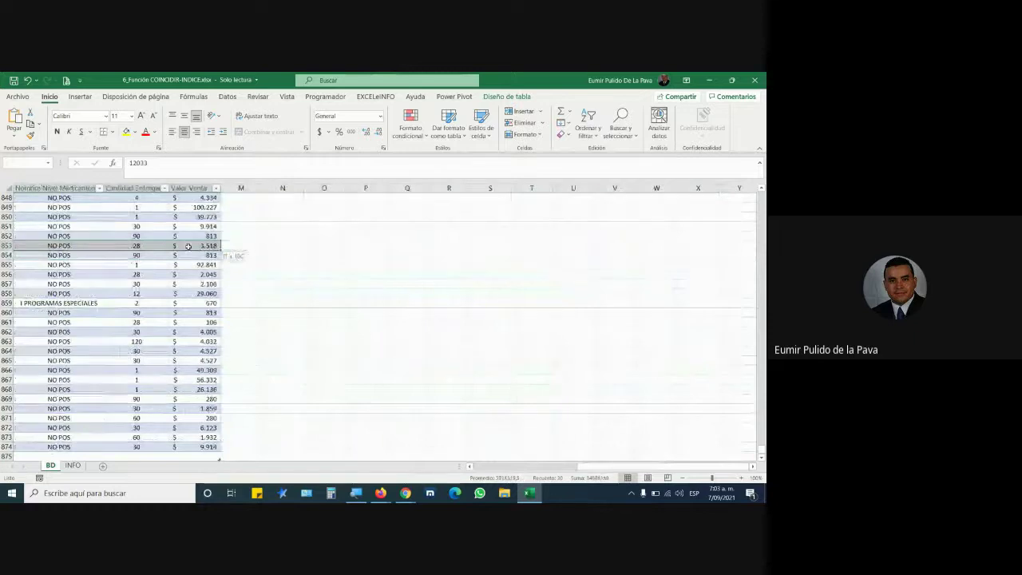
pyautogui.hotkey('ctrl', 'c')
pyautogui.moveTo(631, 467); pyautogui.dragTo(399, 470)
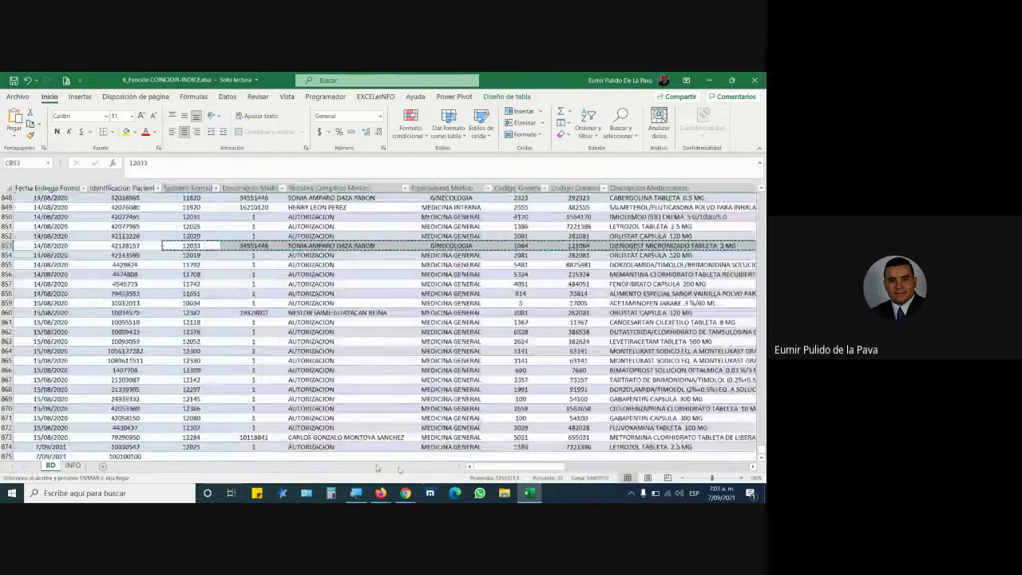
pyautogui.scroll(-4, 319, 360)
pyautogui.click(190, 342)
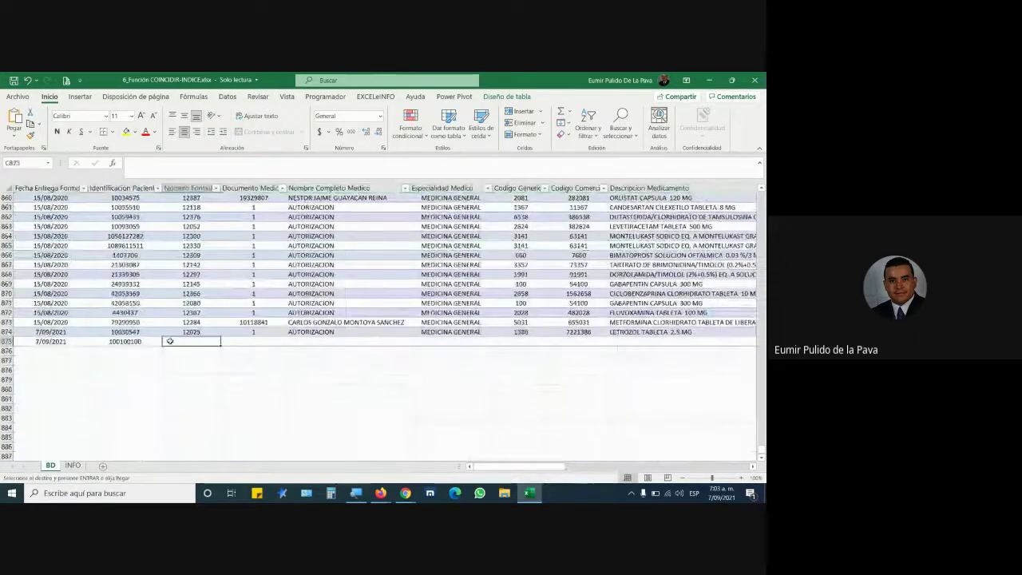
pyautogui.hotkey('ctrl', 'v')
pyautogui.press('Left')
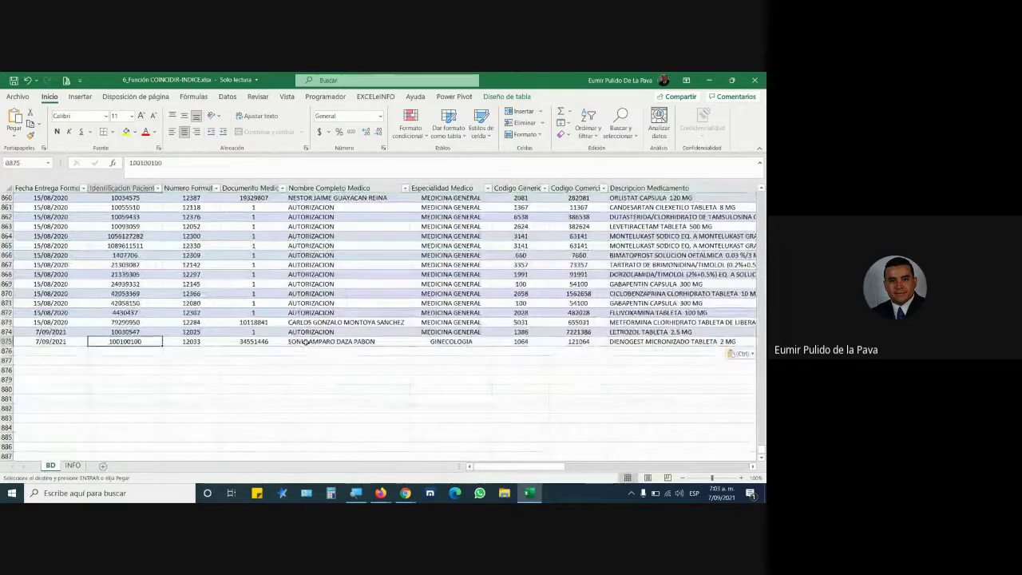
pyautogui.click(340, 342)
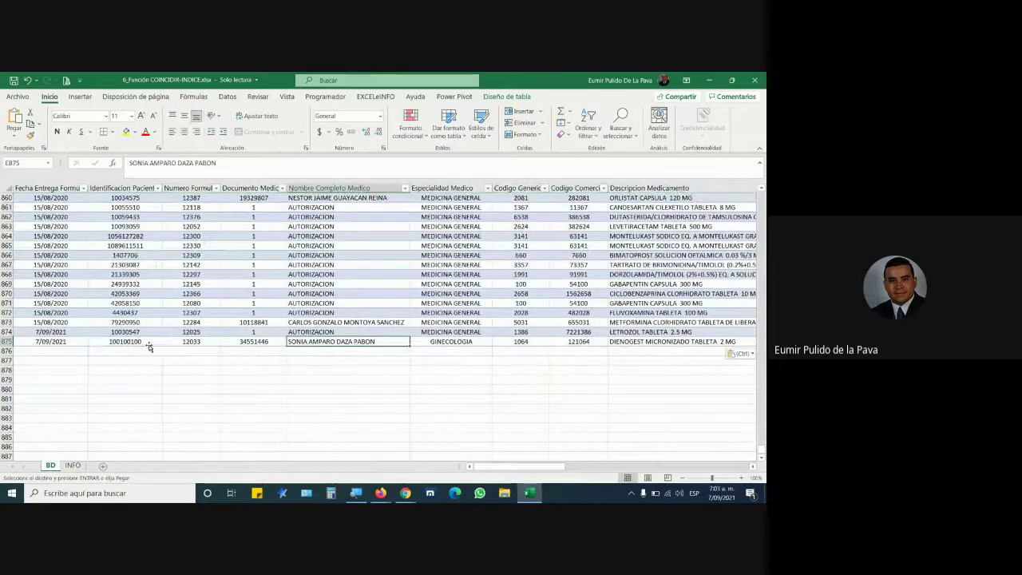
# Step: Admit the new participant to the video call, then return to the INFO sheet
pyautogui.click(405, 493)
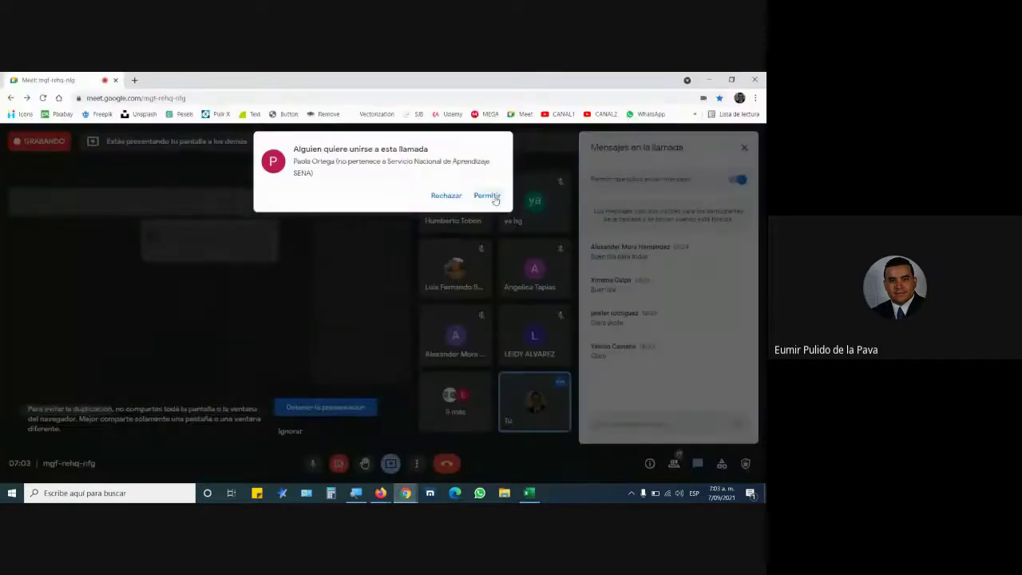
pyautogui.click(495, 198)
pyautogui.click(528, 492)
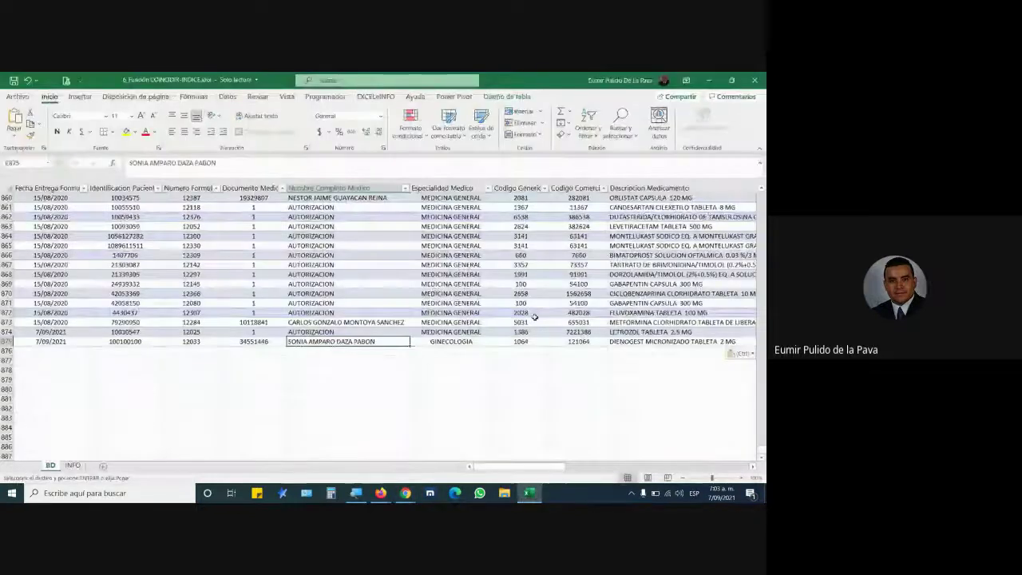
pyautogui.click(72, 464)
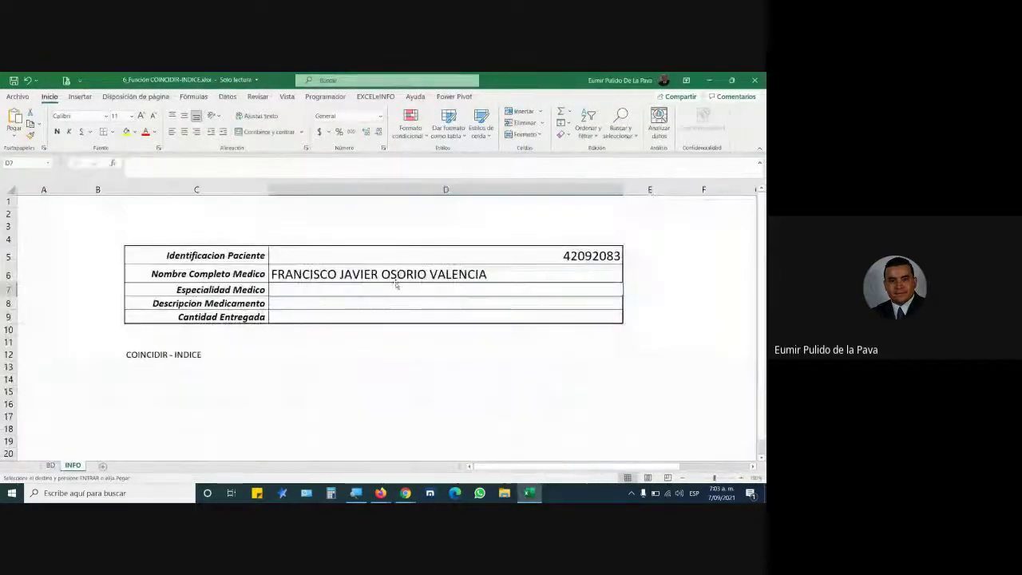
# Step: Browse D5's dropdown of valid patient IDs without changing the value
pyautogui.click(567, 254)
pyautogui.click(628, 259)
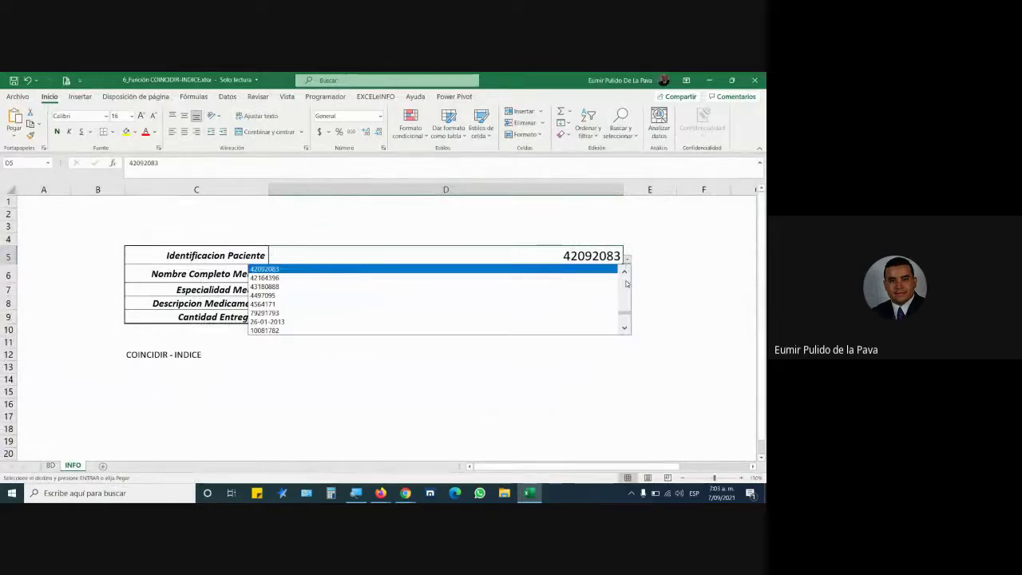
pyautogui.scroll(-3, 346, 320)
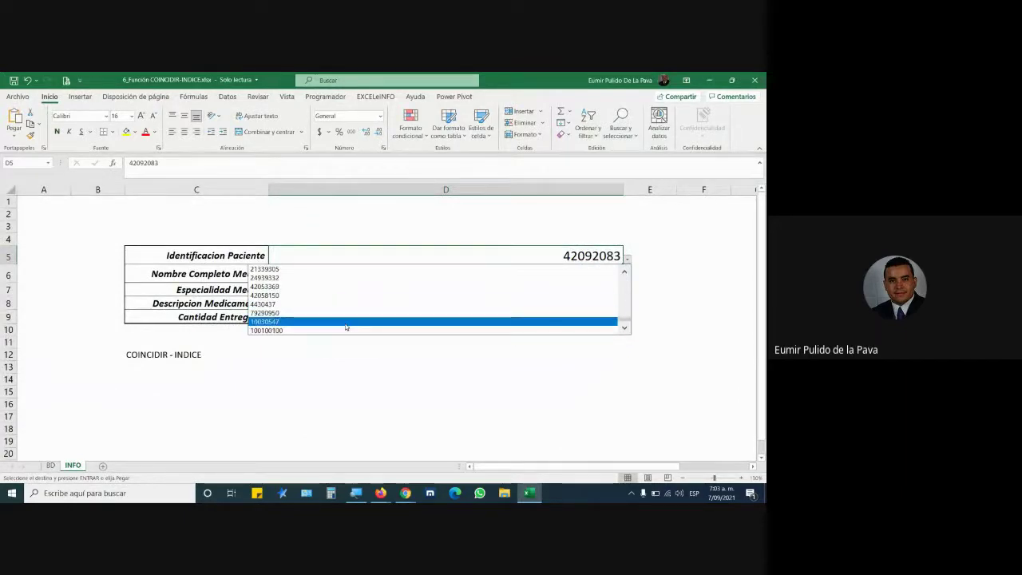
pyautogui.click(308, 263)
pyautogui.click(625, 258)
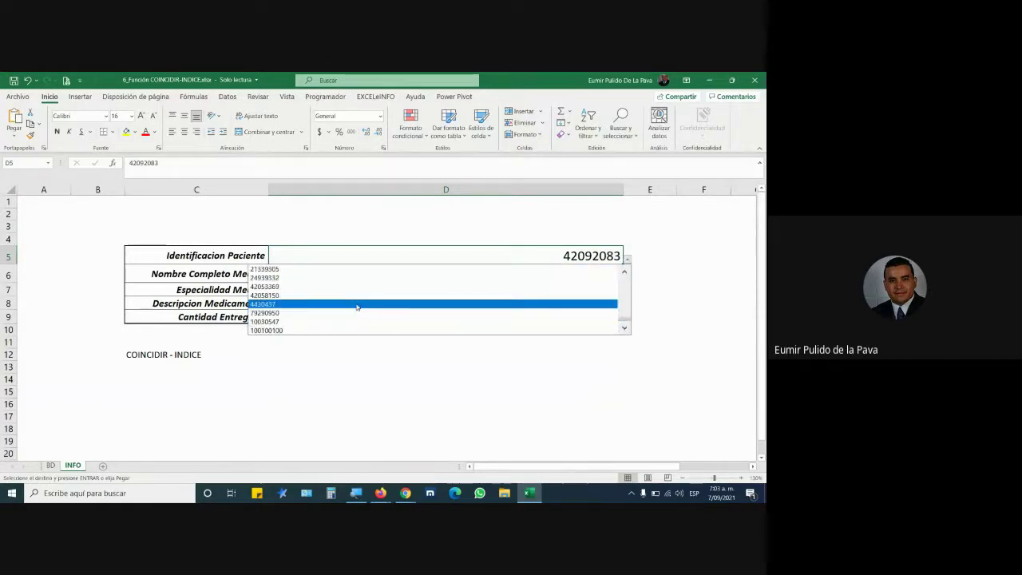
pyautogui.click(568, 257)
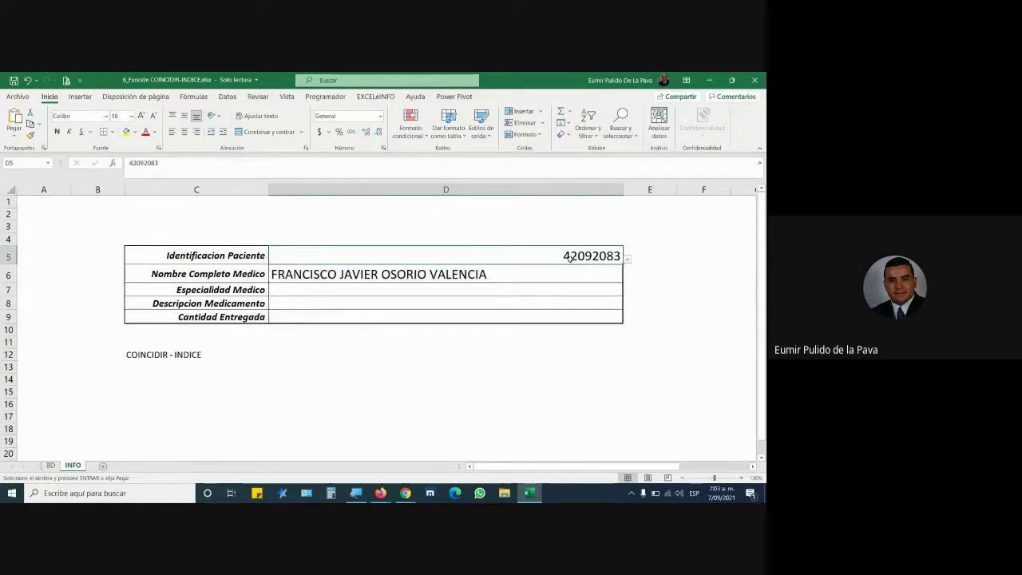
# Step: Cancel the rejected invalid entry and enter a valid patient ID in D5
pyautogui.write('100100')
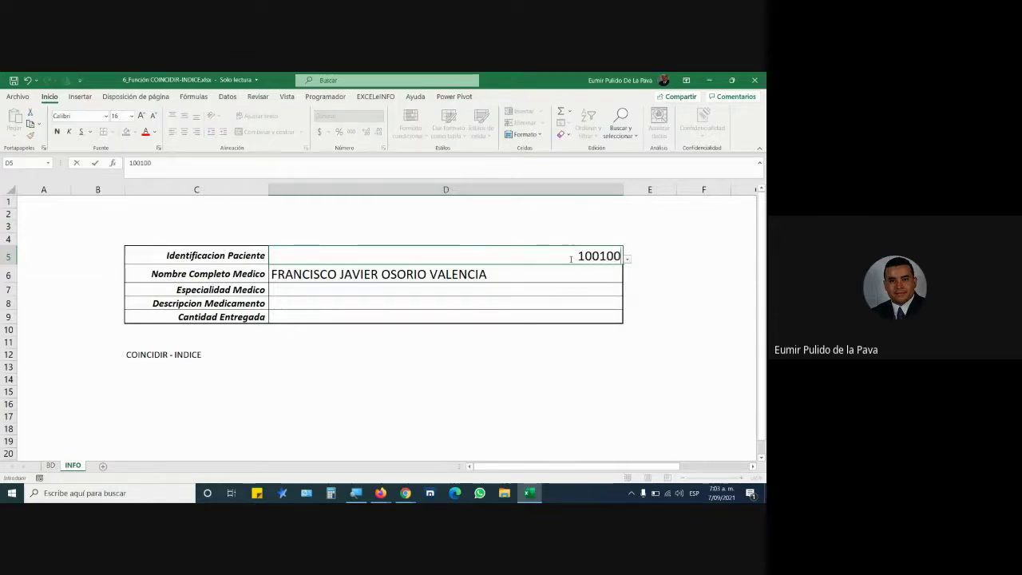
pyautogui.write('100')
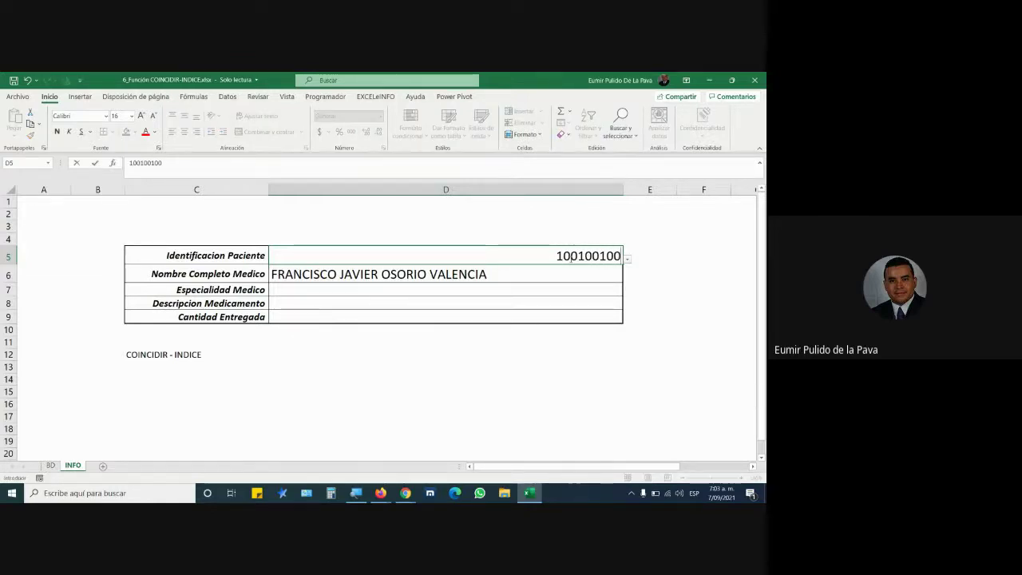
pyautogui.press('BackSpace')
pyautogui.write('1')
pyautogui.press('Return')
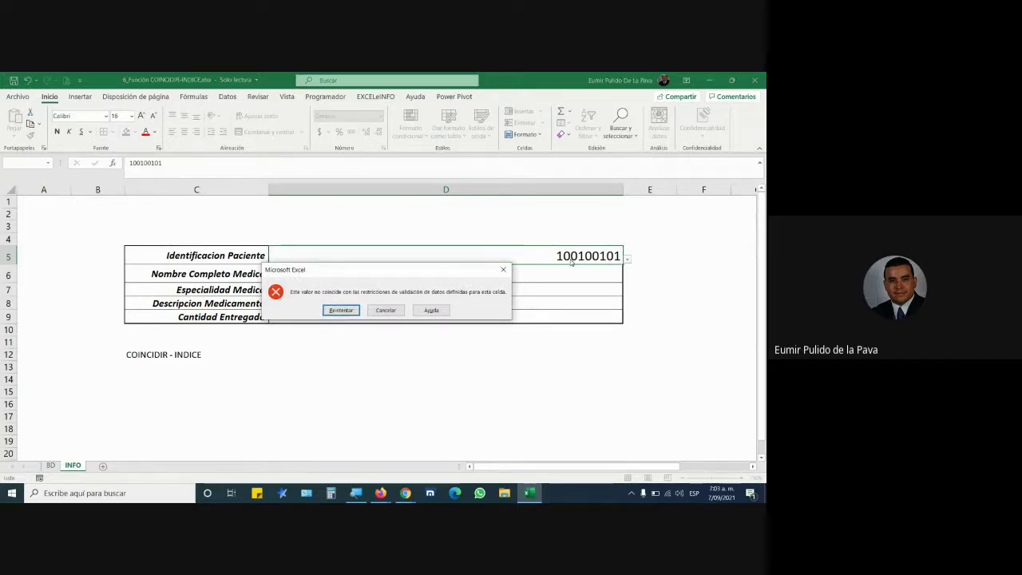
pyautogui.click(385, 310)
pyautogui.write('10')
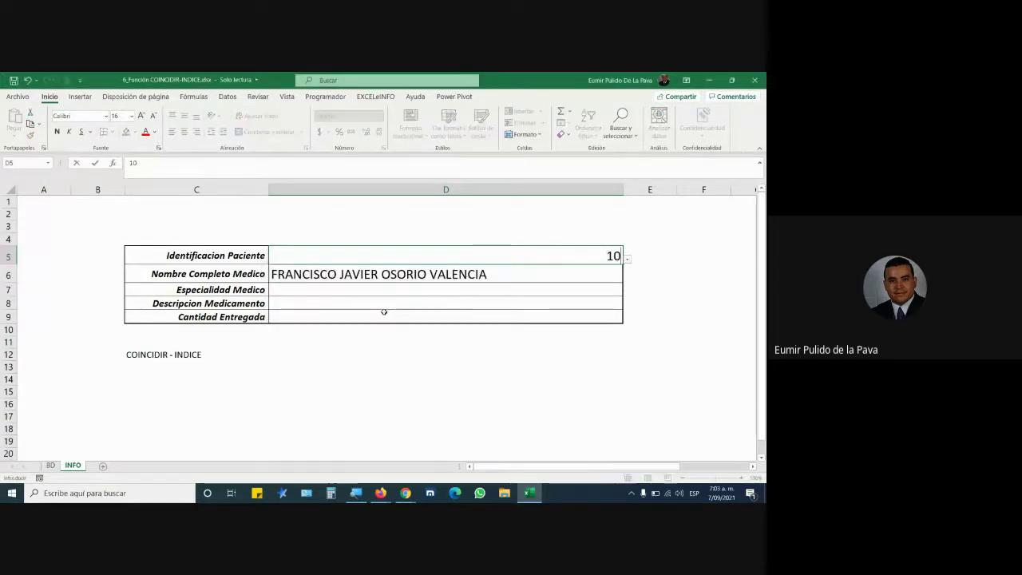
pyautogui.write('0100100')
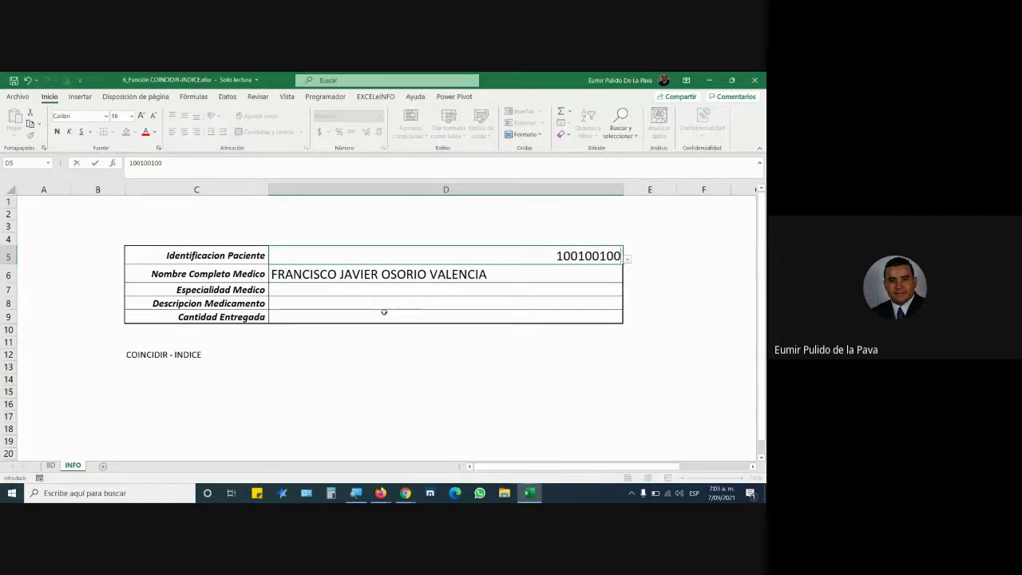
pyautogui.press('Return')
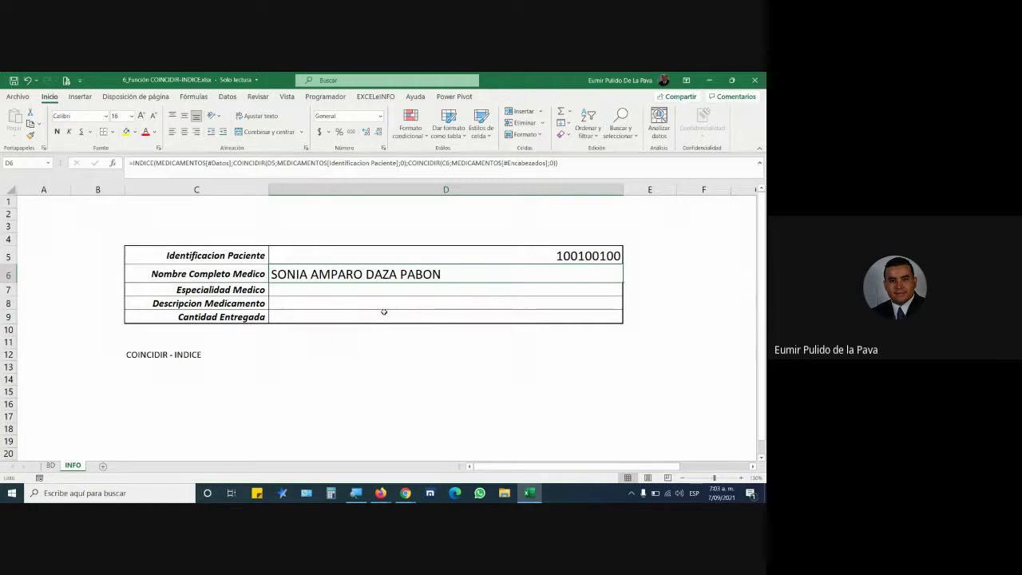
# Step: Recheck D6's lookup formula, leave it unchanged, then go to the video call window
pyautogui.doubleClick(495, 277)
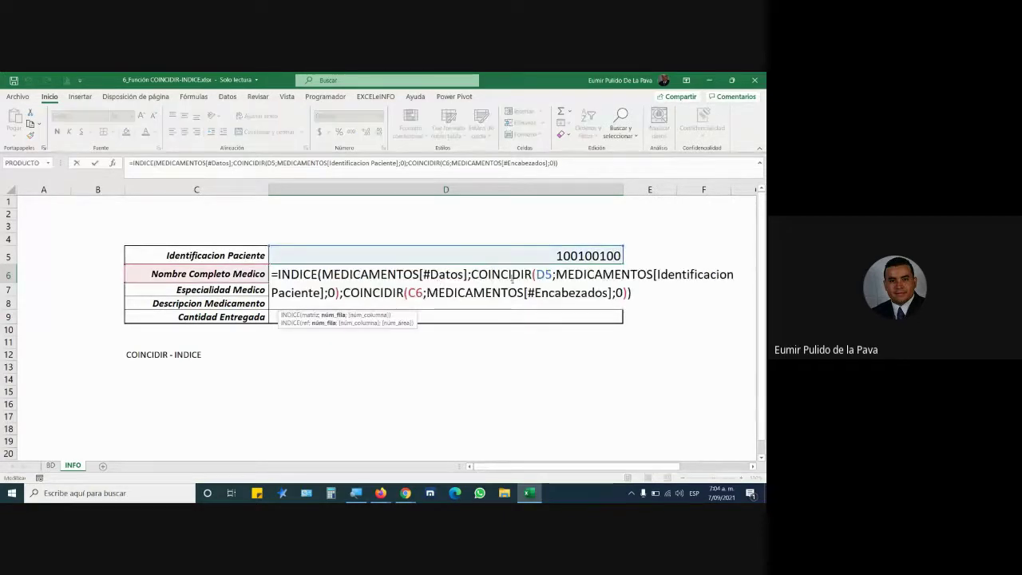
pyautogui.press('Return')
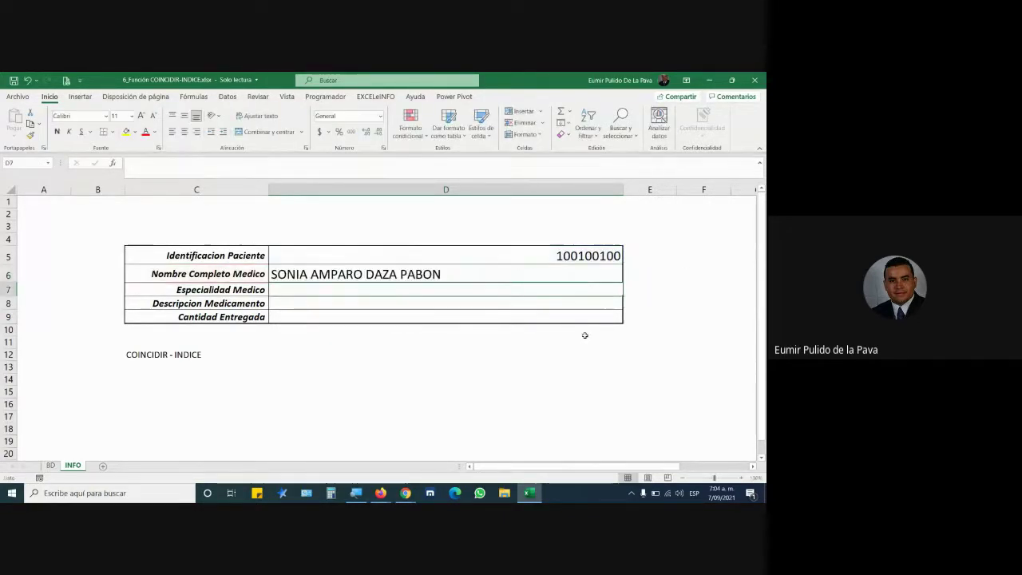
pyautogui.click(406, 492)
# Step: Admit the waiting person to the Meet call with Permitir, then return to Excel
pyautogui.click(486, 196)
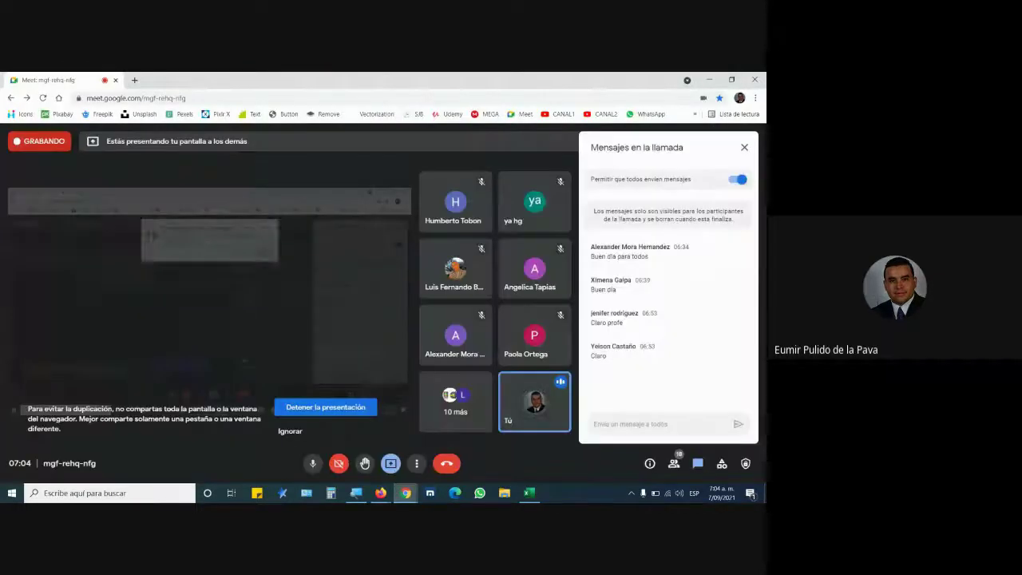
pyautogui.click(528, 493)
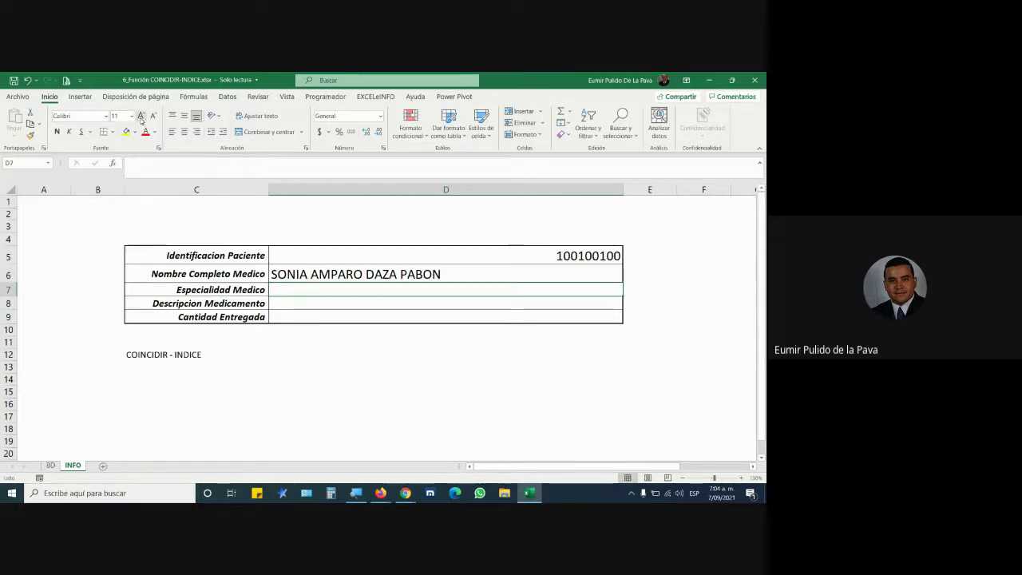
# Step: Make rows 7–9 taller and start D7 with =INDICE(MEDICAMENTOS[#Datos];
pyautogui.click(296, 276)
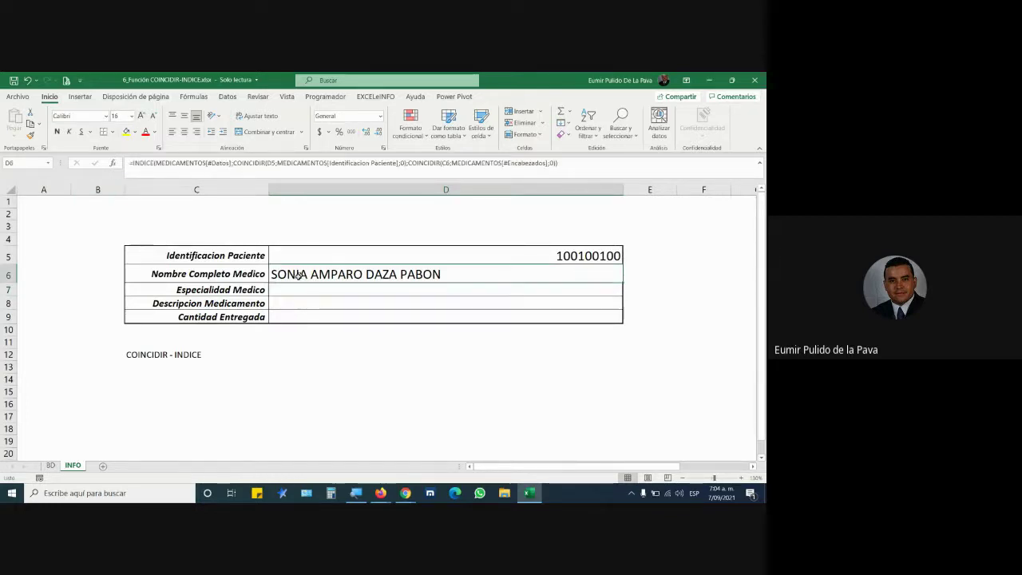
pyautogui.moveTo(311, 292); pyautogui.dragTo(311, 320)
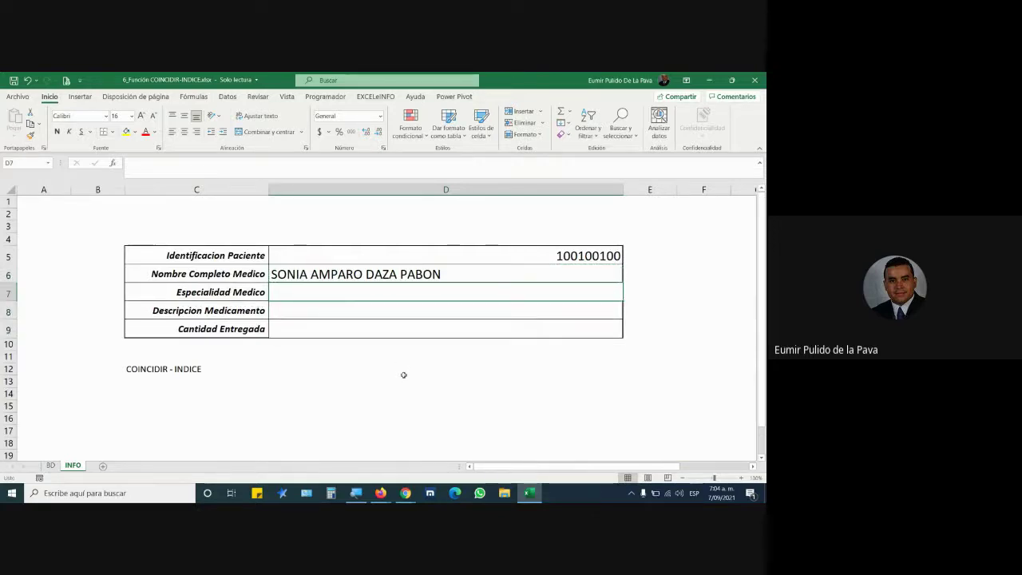
pyautogui.write('=INDICE(')
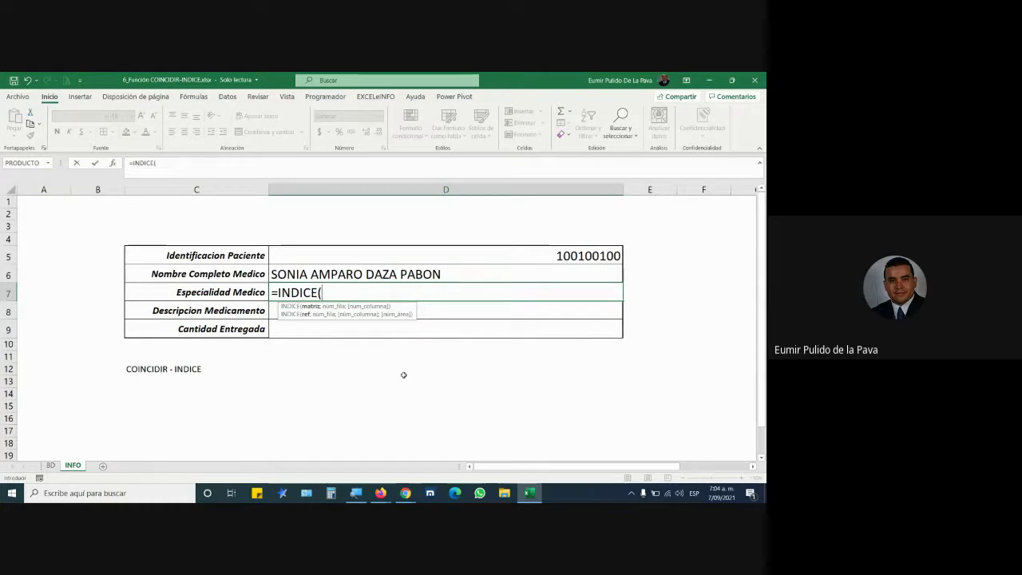
pyautogui.write('MED')
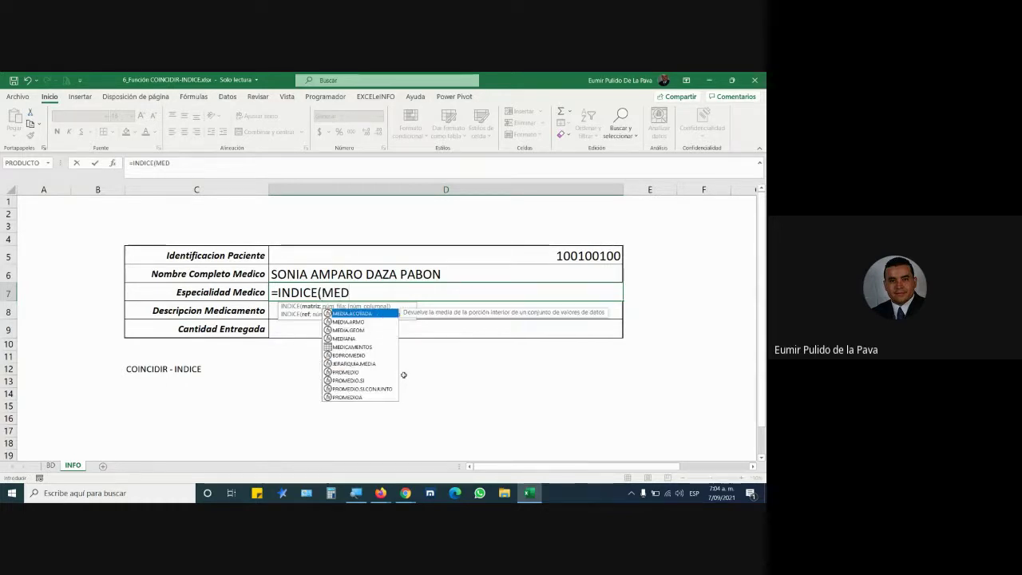
pyautogui.press('Down')
pyautogui.press('Down')
pyautogui.press('Down')
pyautogui.press('Down')
pyautogui.press('Tab')
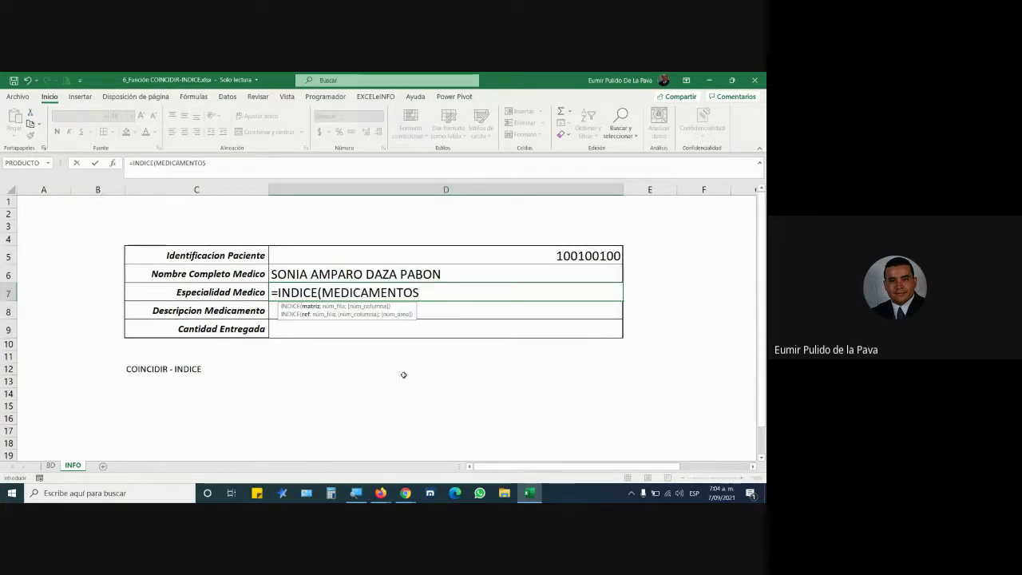
pyautogui.write('[')
pyautogui.press('Down')
pyautogui.press('Down')
pyautogui.press('Down')
pyautogui.press('Down')
pyautogui.press('Down')
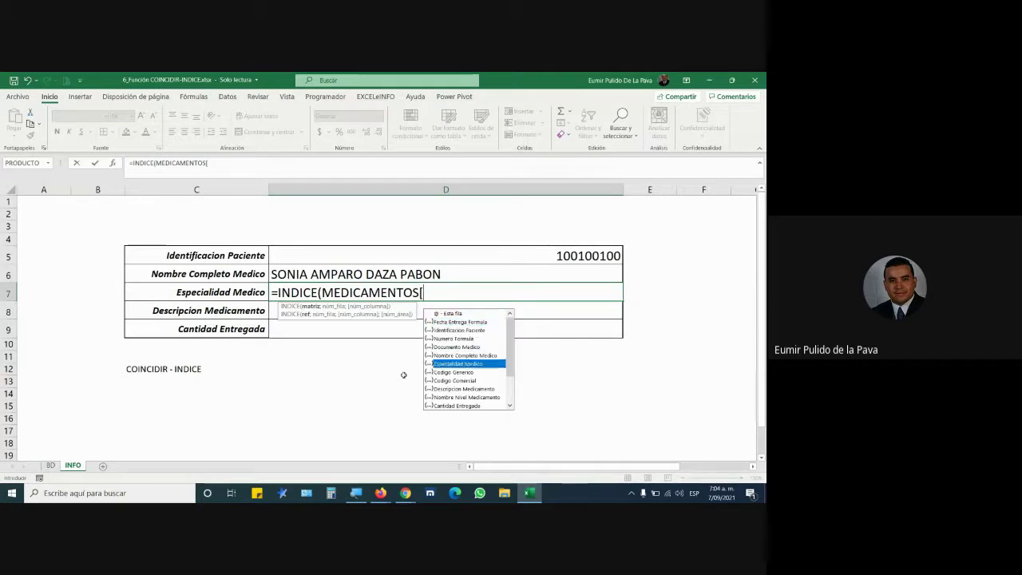
pyautogui.press('Down')
pyautogui.press('Down')
pyautogui.press('Down')
pyautogui.press('Down')
pyautogui.press('Down')
pyautogui.press('Down')
pyautogui.press('Down')
pyautogui.press('Down')
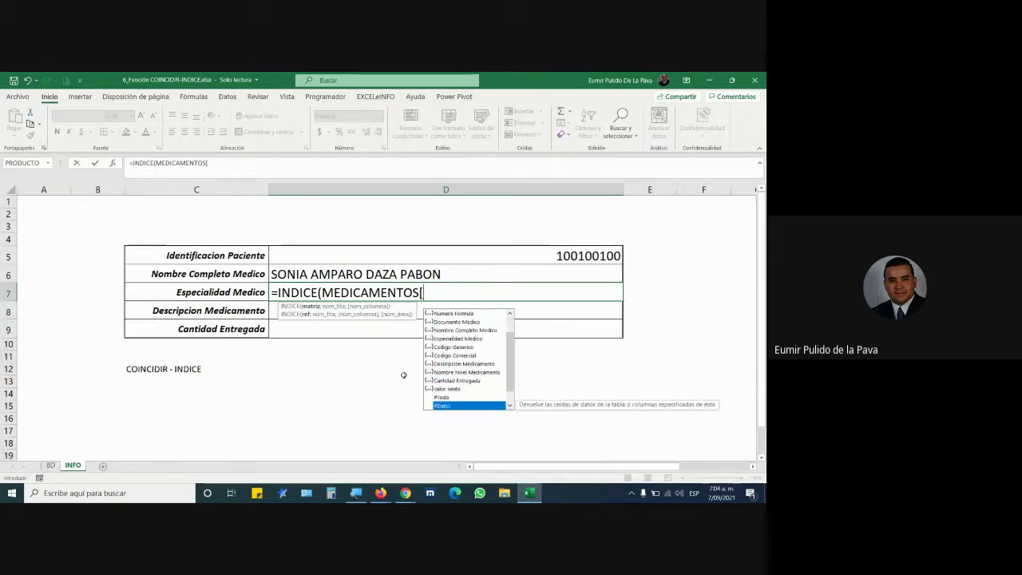
pyautogui.press('Tab')
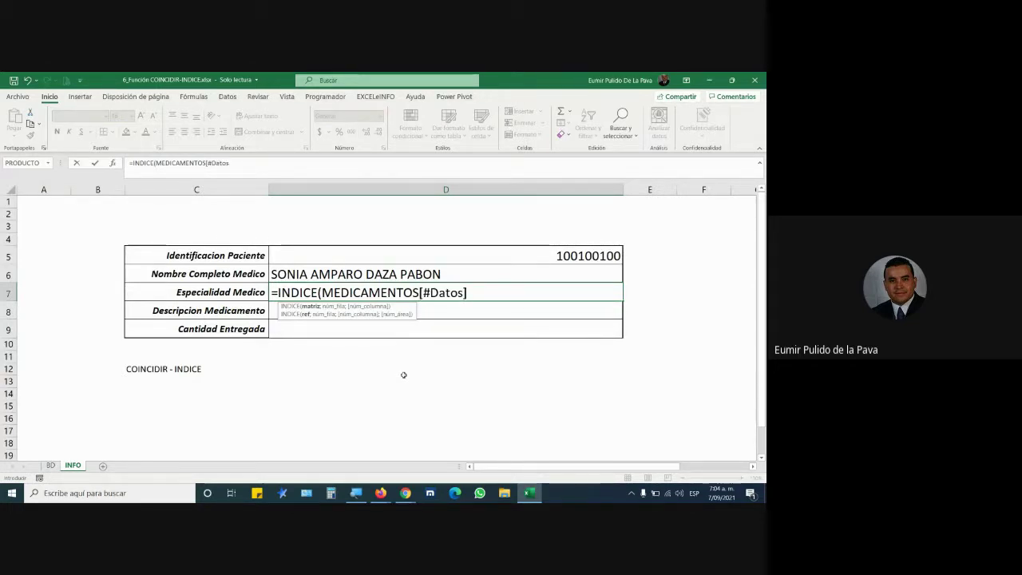
pyautogui.write(';')
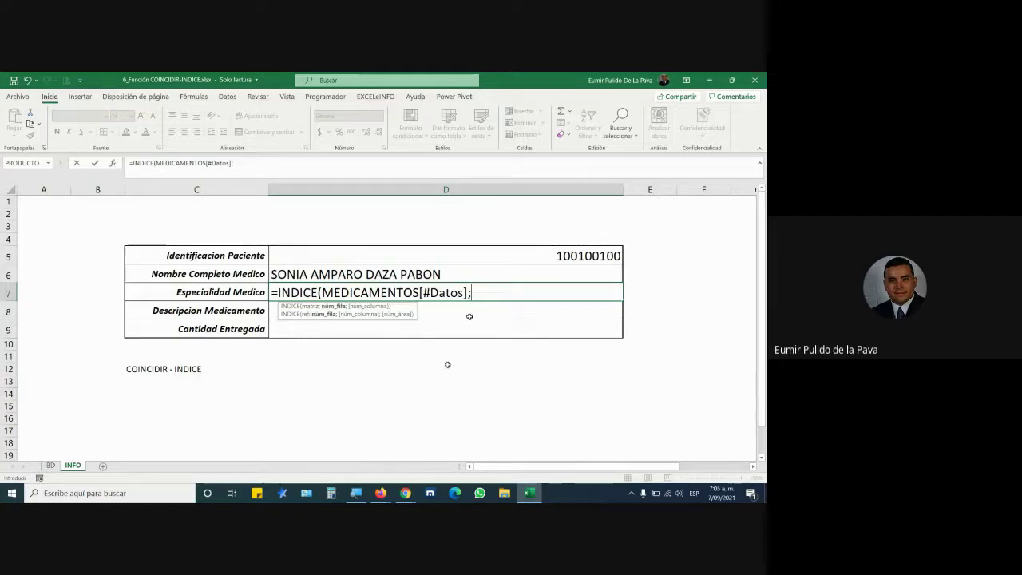
pyautogui.press('super+plus')
# Step: Add COINCIDIR(D5;MEDICAMENTOS[Identificacion Paciente];0); as D7's row argument
pyautogui.click(354, 456)
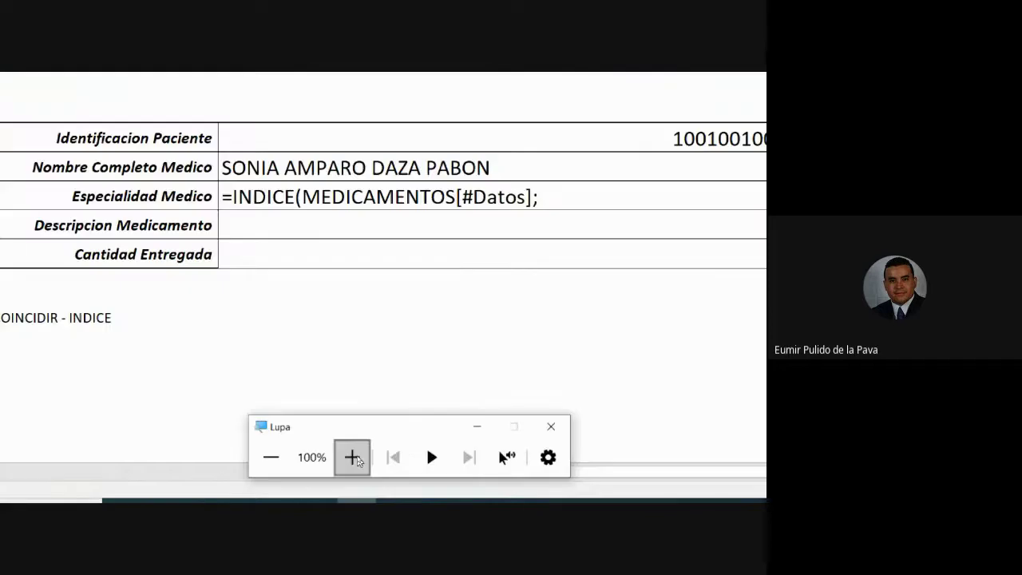
pyautogui.click(352, 457)
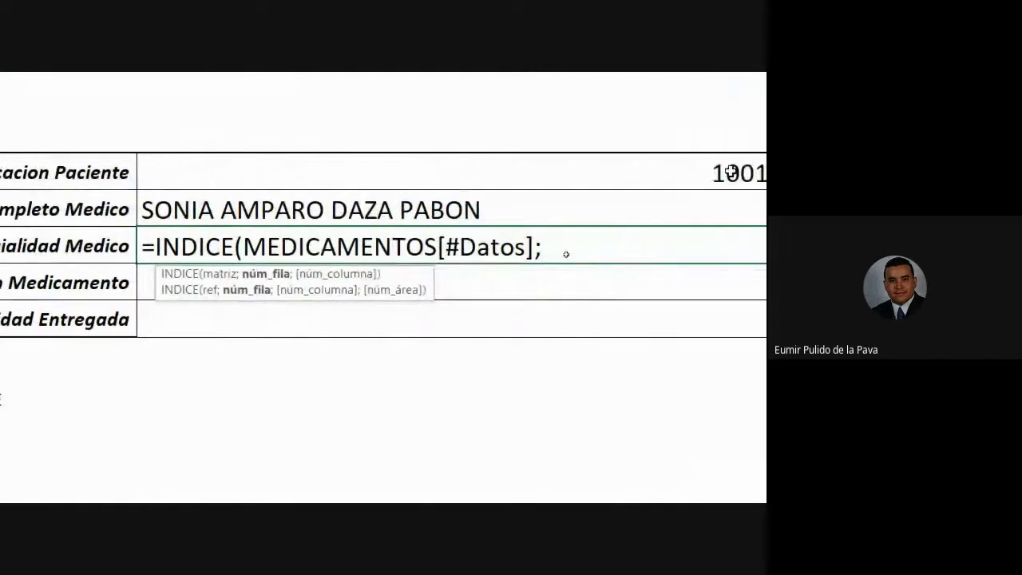
pyautogui.write('C')
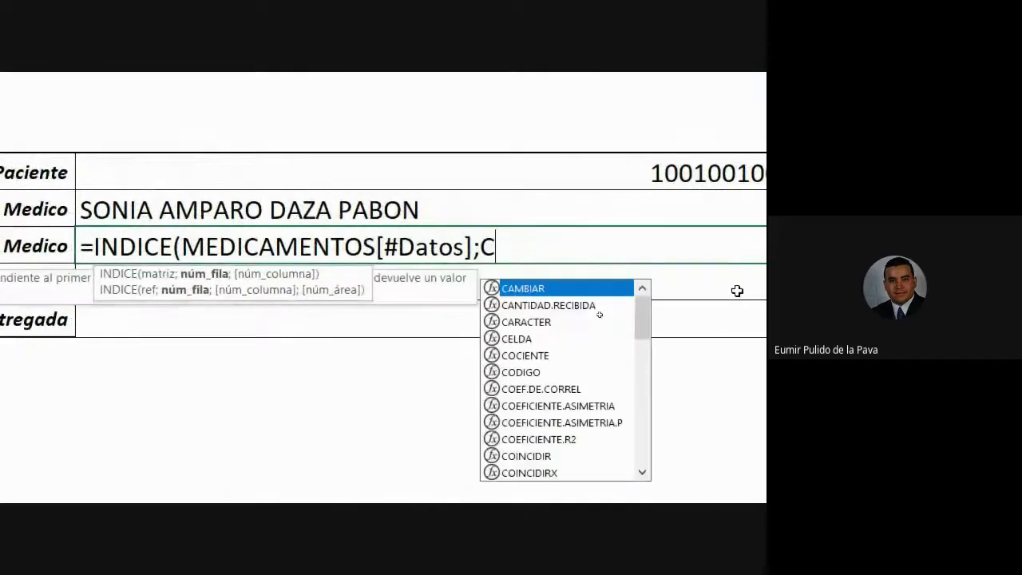
pyautogui.write('OIN')
pyautogui.press('Tab')
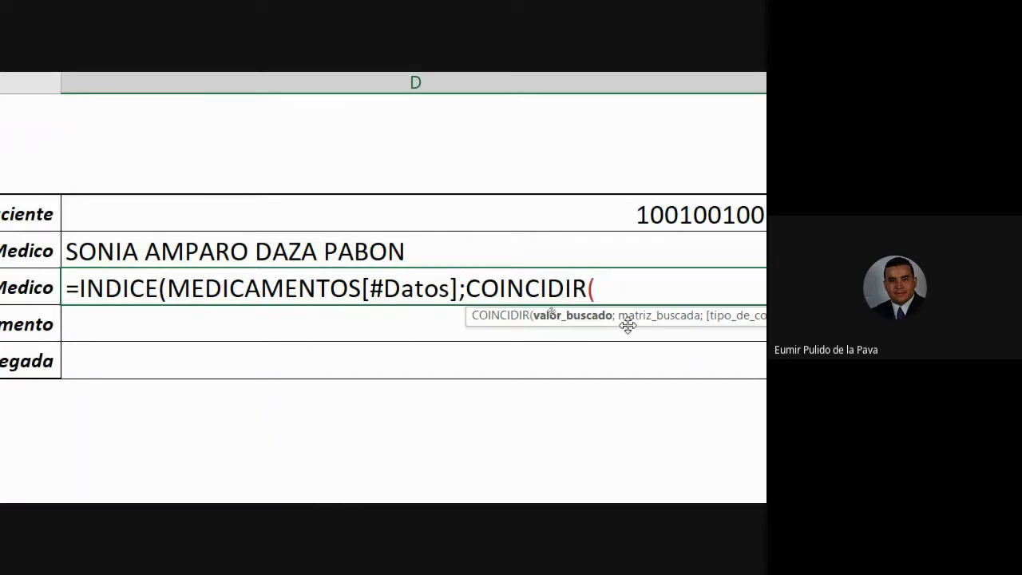
pyautogui.hscroll(2, 593, 231)
pyautogui.click(596, 217)
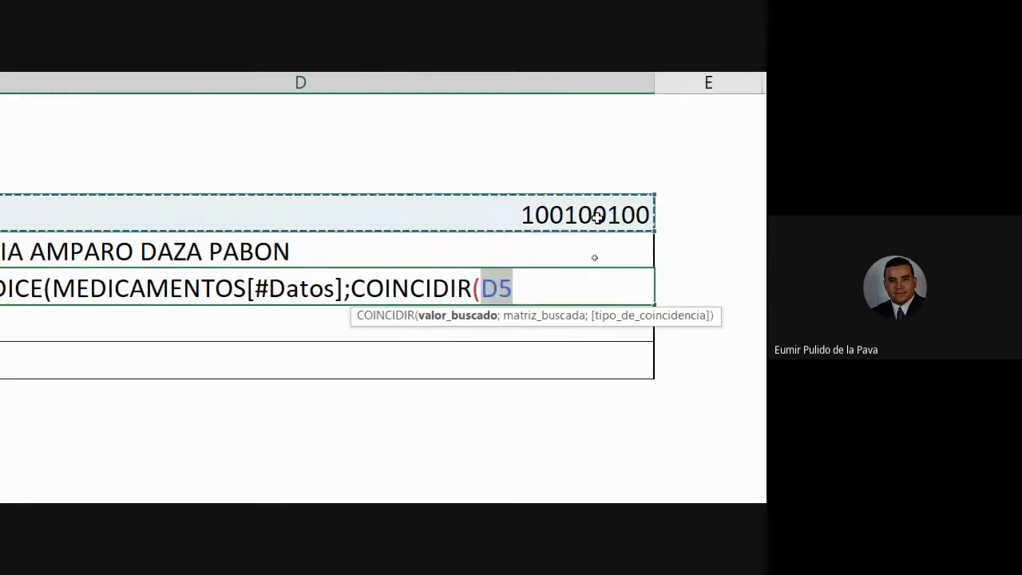
pyautogui.write(';')
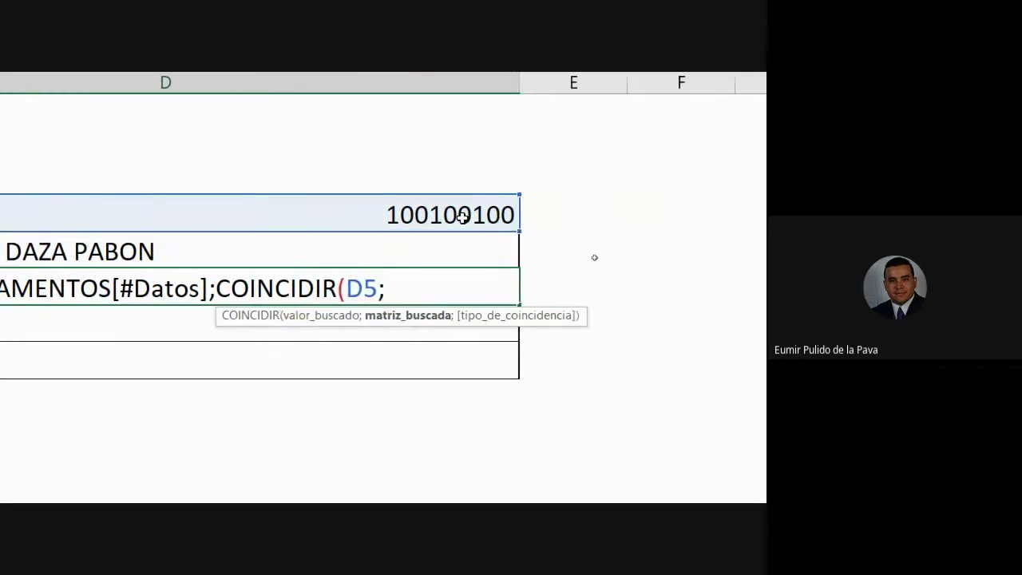
pyautogui.write('MED')
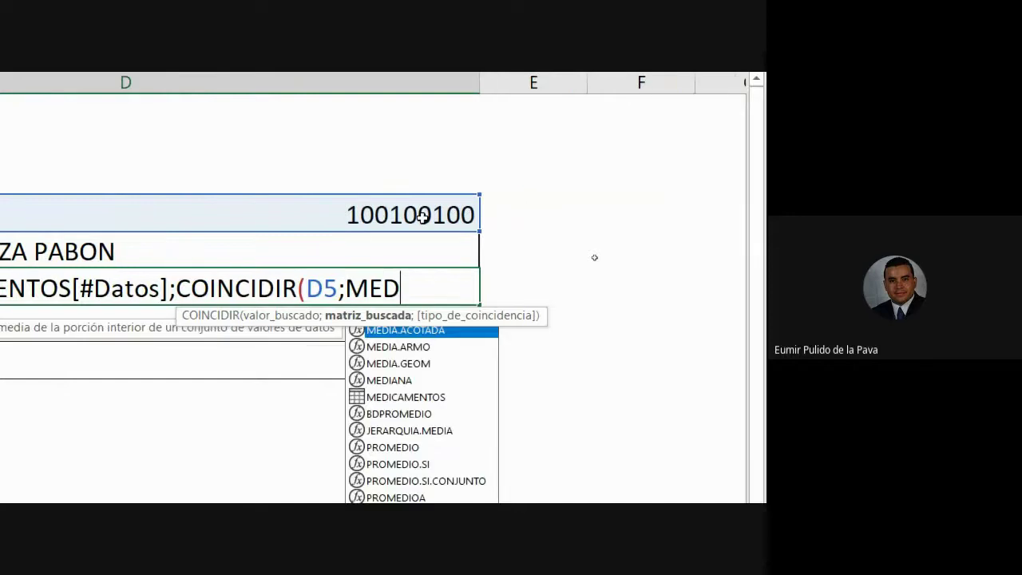
pyautogui.write('I')
pyautogui.press('Down')
pyautogui.press('Down')
pyautogui.press('Down')
pyautogui.press('Down')
pyautogui.press('Tab')
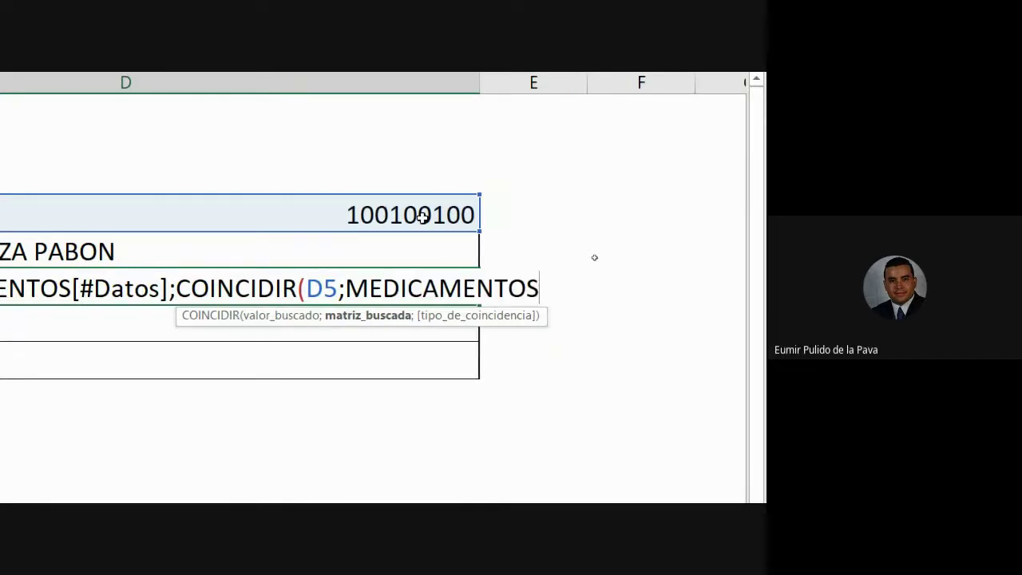
pyautogui.write('[')
pyautogui.press('Down')
pyautogui.press('Down')
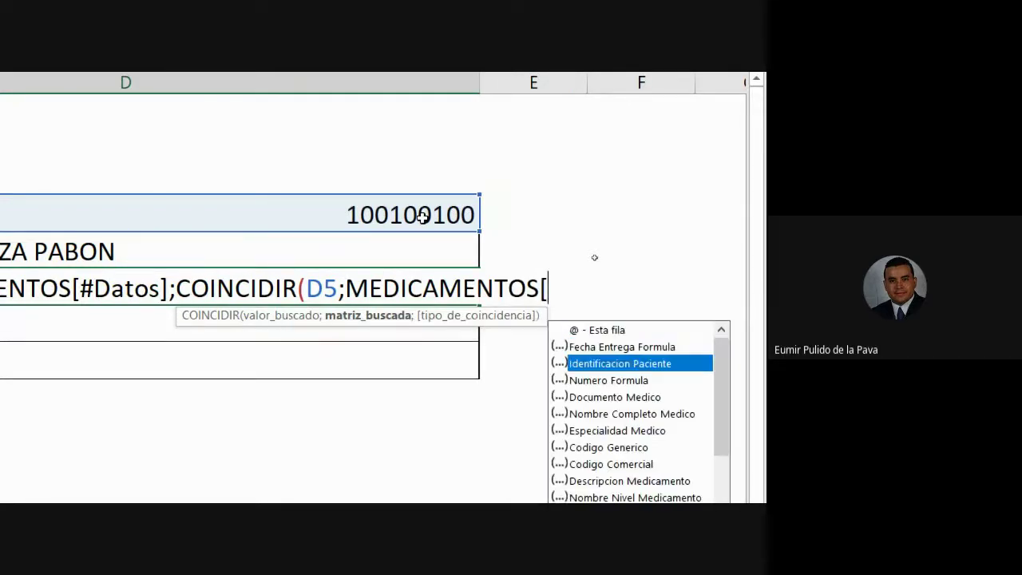
pyautogui.press('Tab')
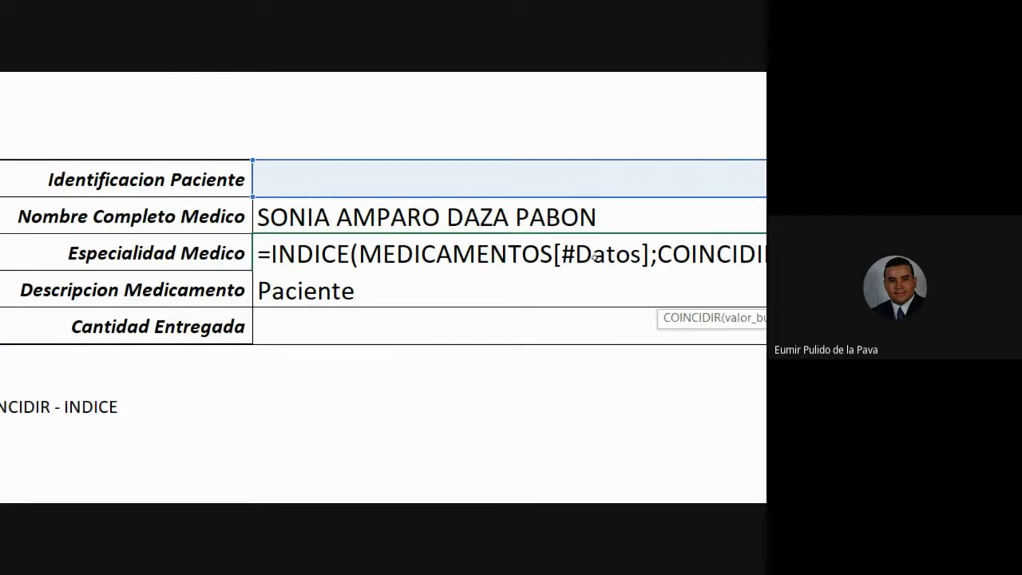
pyautogui.write('];')
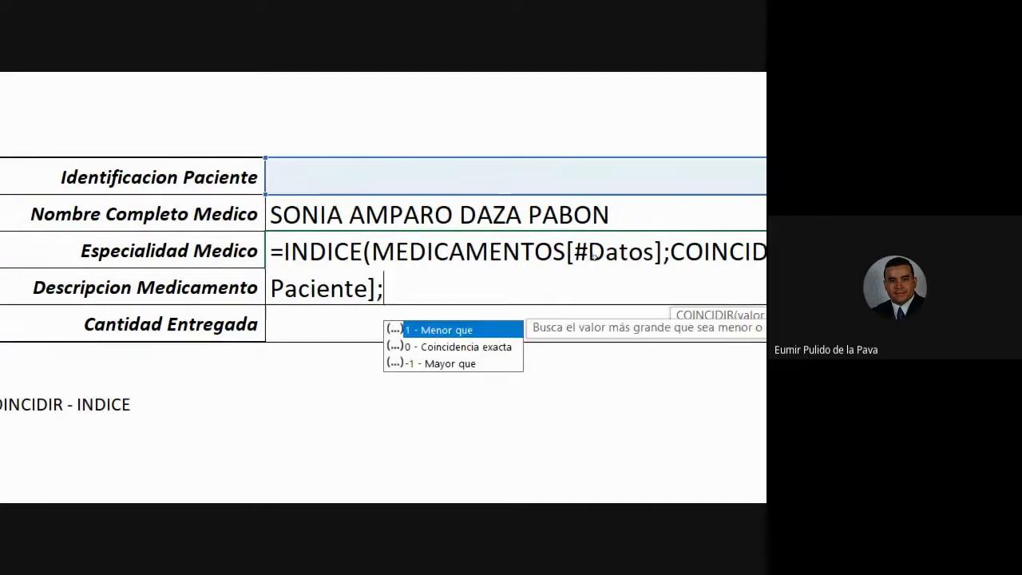
pyautogui.write('0')
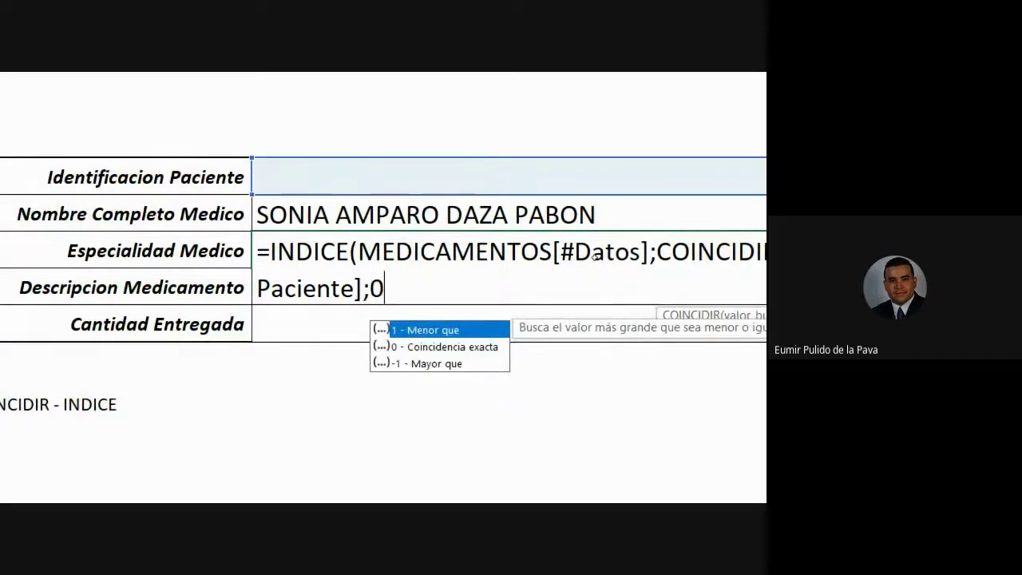
pyautogui.write(')')
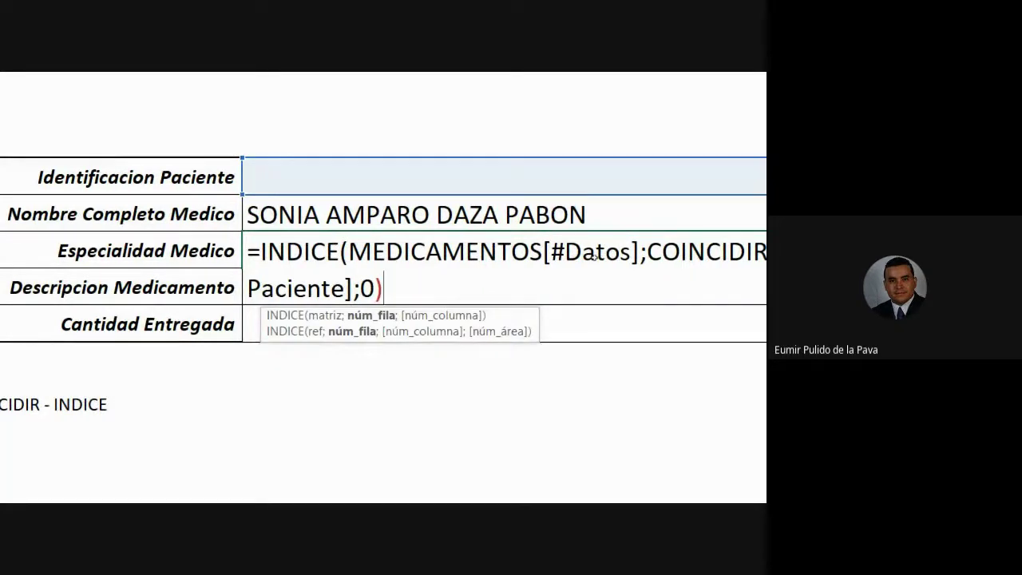
pyautogui.write(';')
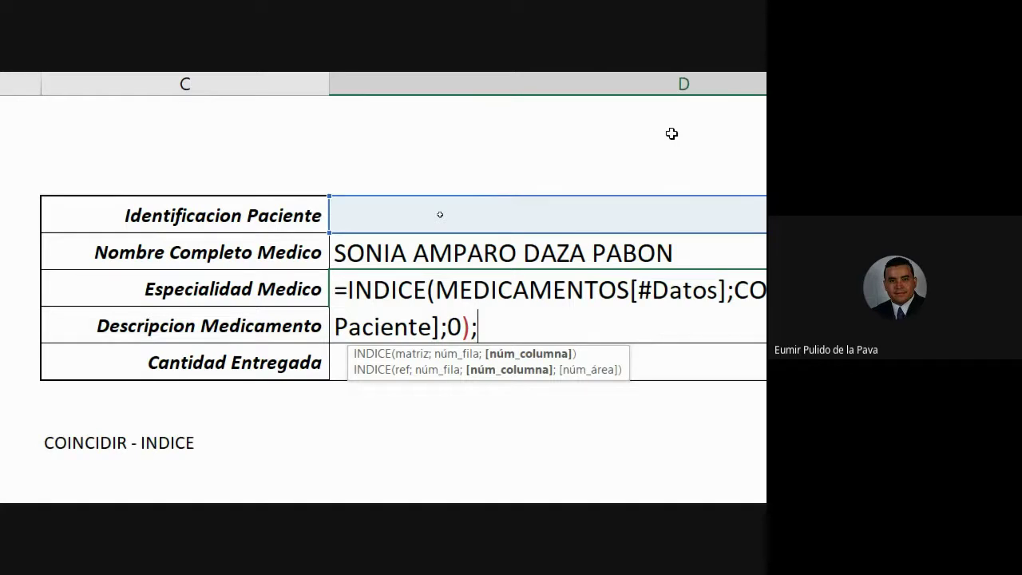
# Step: Finish D7 with COINCIDIR(C7;MEDICAMENTOS[#Encabezados];0)) so it returns GINECOLOGIA
pyautogui.write('COIN')
pyautogui.press('Tab')
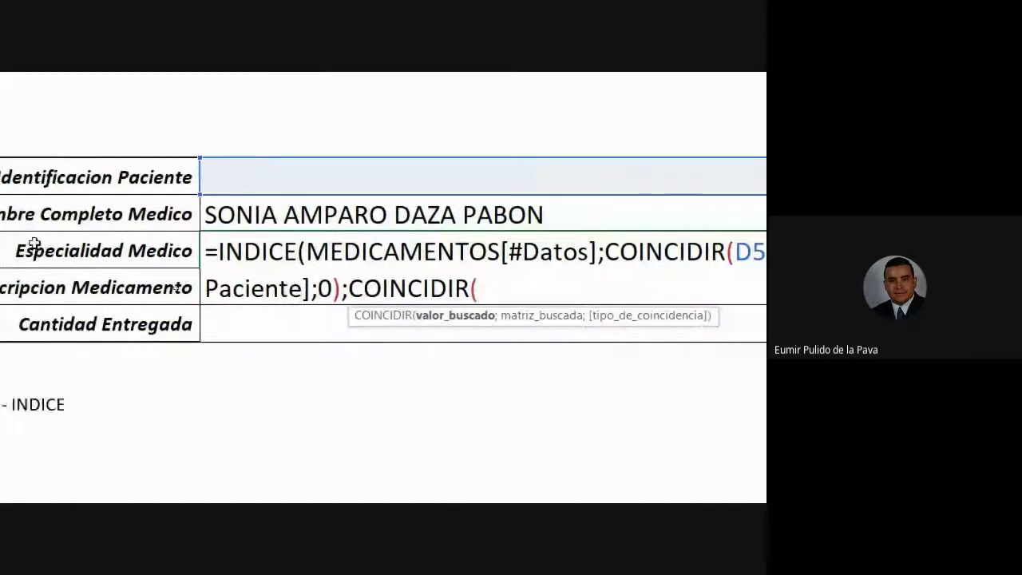
pyautogui.click(34, 244)
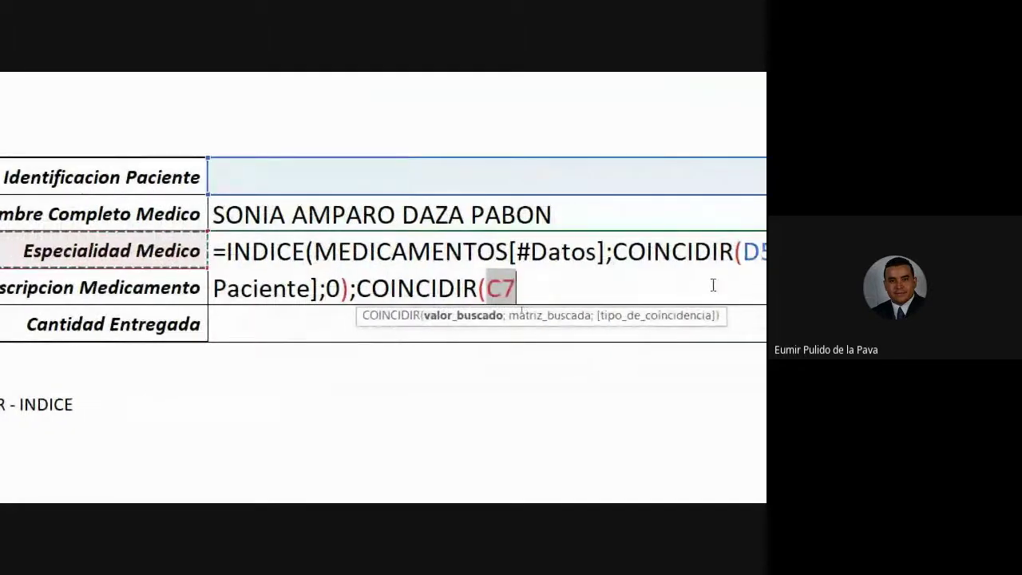
pyautogui.write(';')
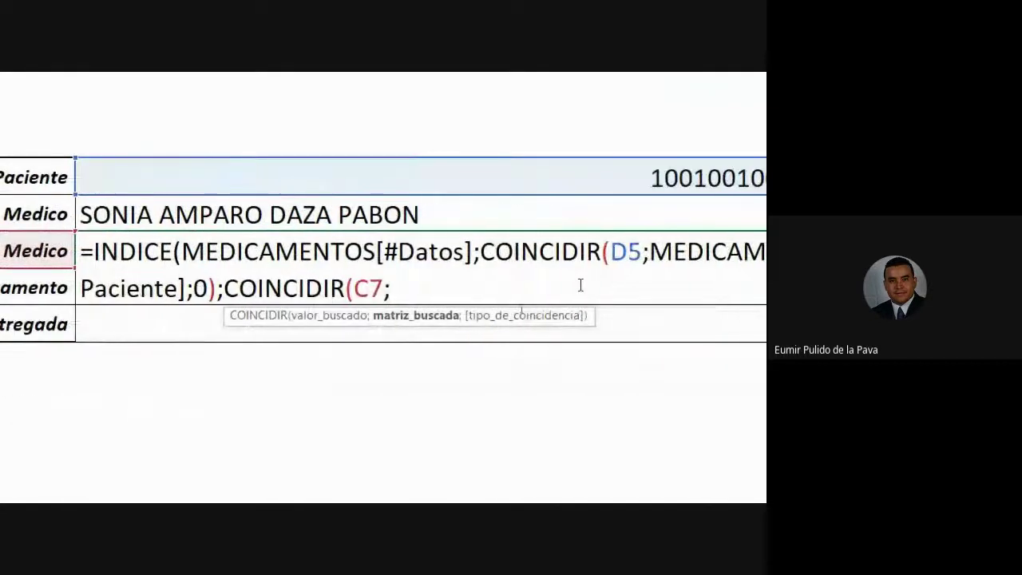
pyautogui.write('MED')
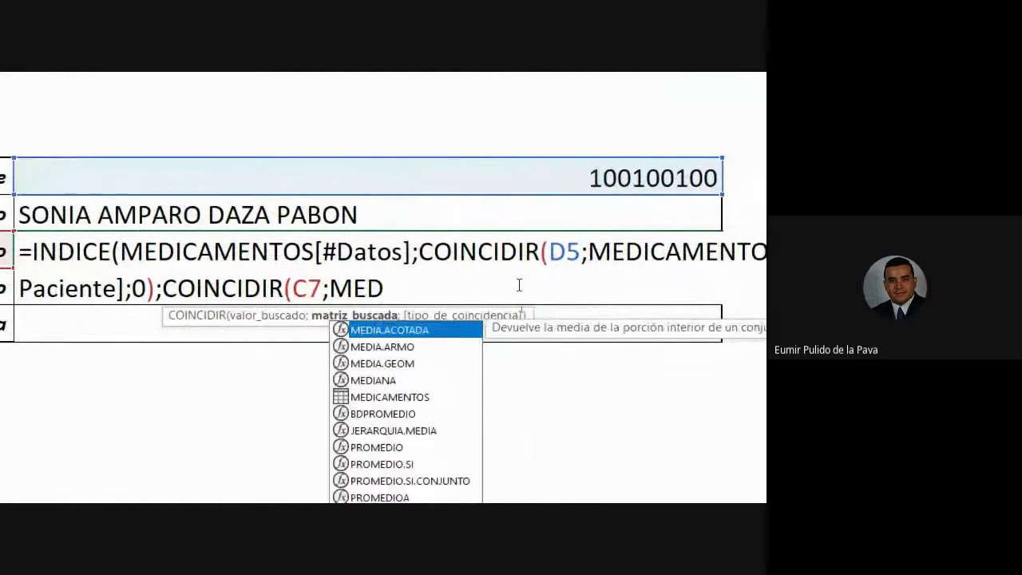
pyautogui.press('Down')
pyautogui.press('Down')
pyautogui.press('Down')
pyautogui.press('Down')
pyautogui.press('Tab')
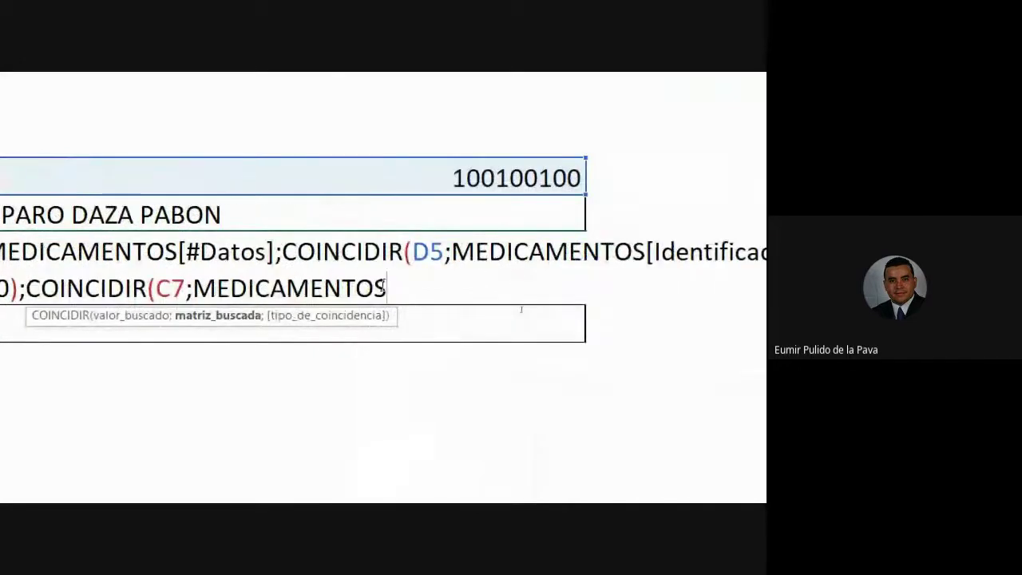
pyautogui.write('[')
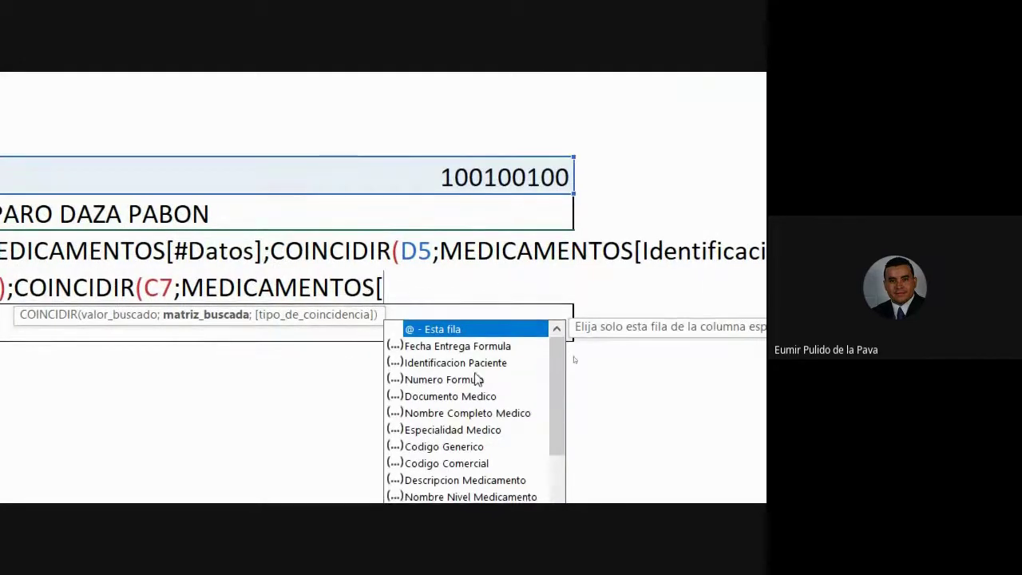
pyautogui.moveTo(552, 309); pyautogui.dragTo(550, 387)
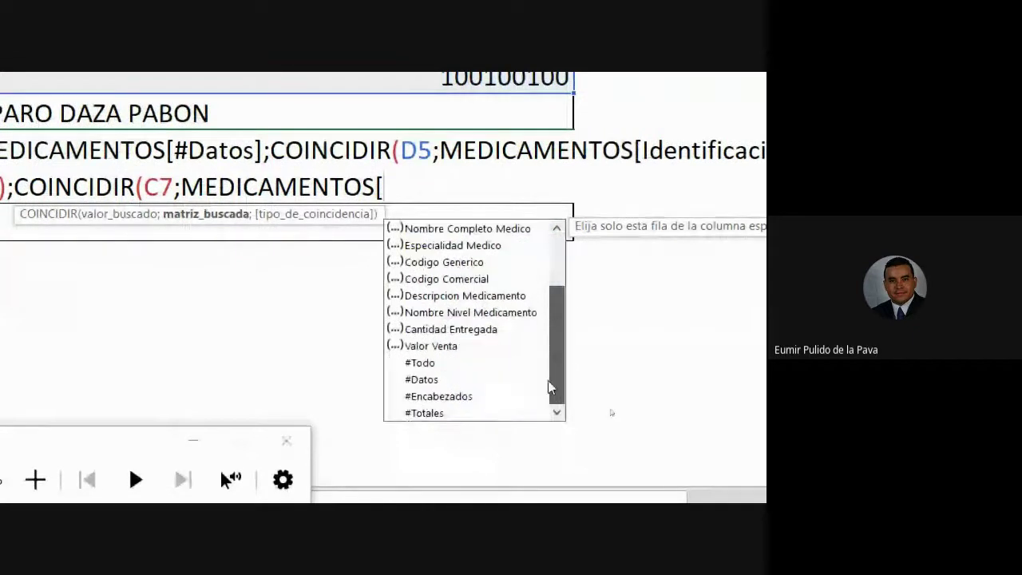
pyautogui.doubleClick(449, 396)
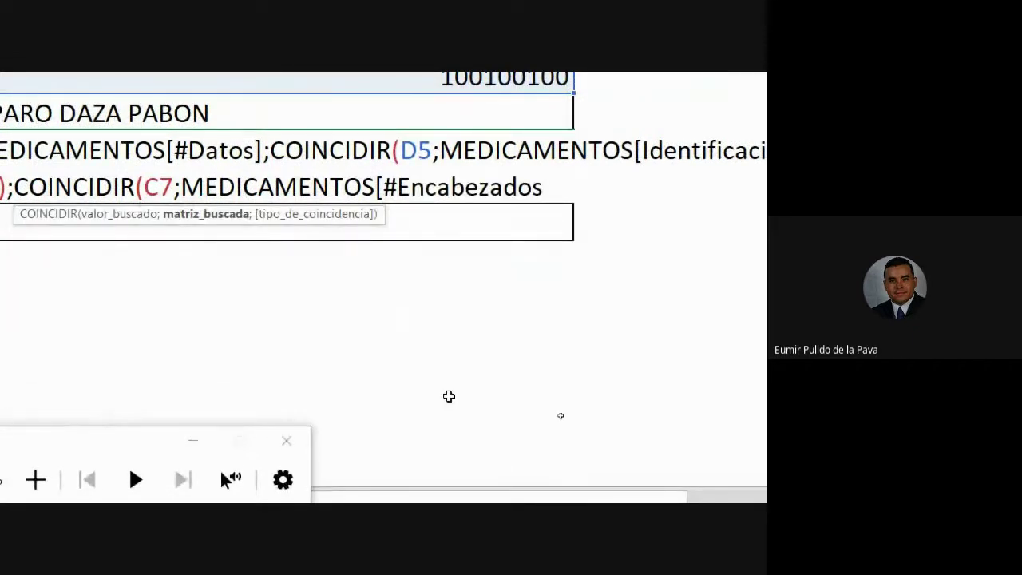
pyautogui.write(']')
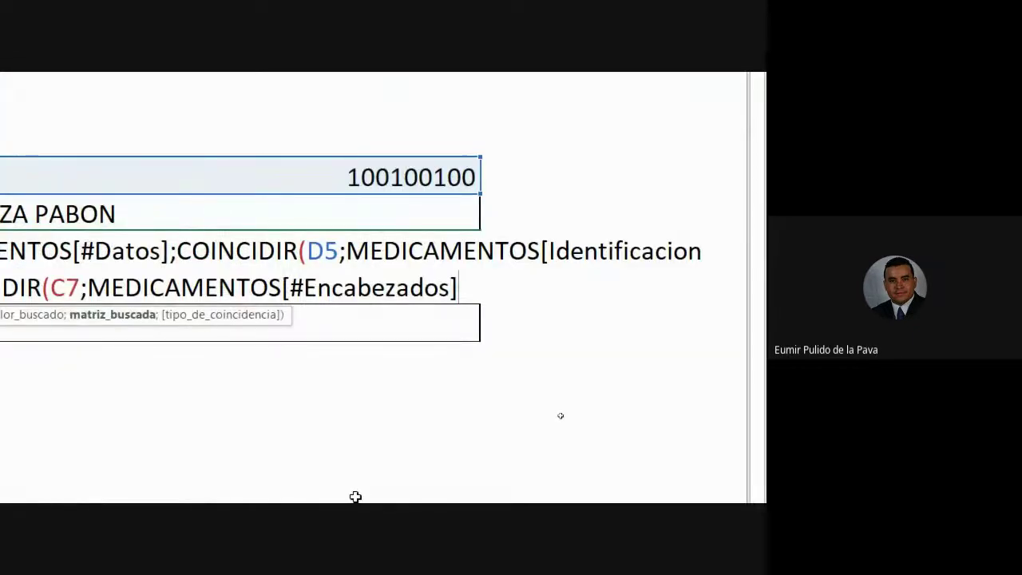
pyautogui.write(';0')
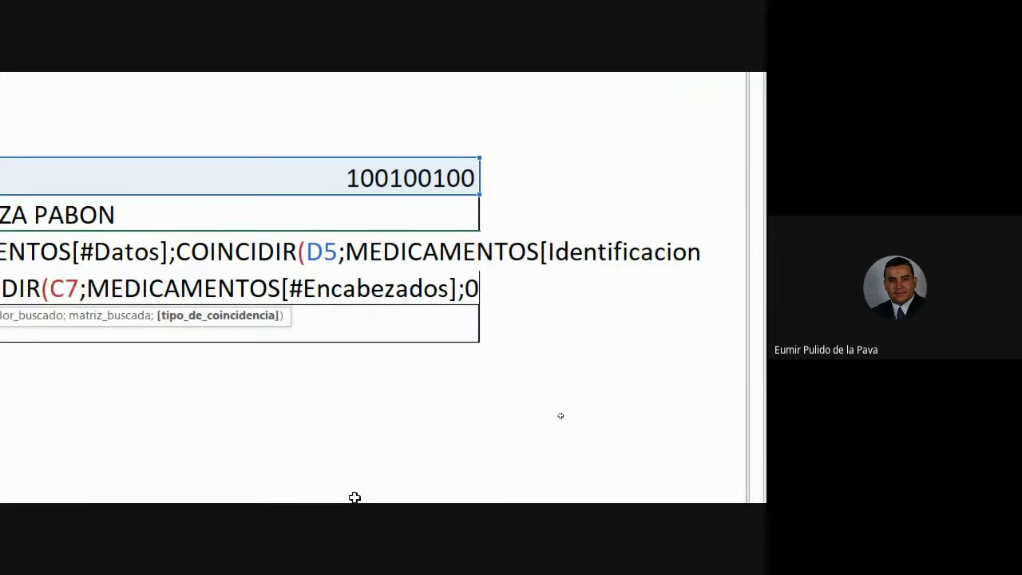
pyautogui.write(')')
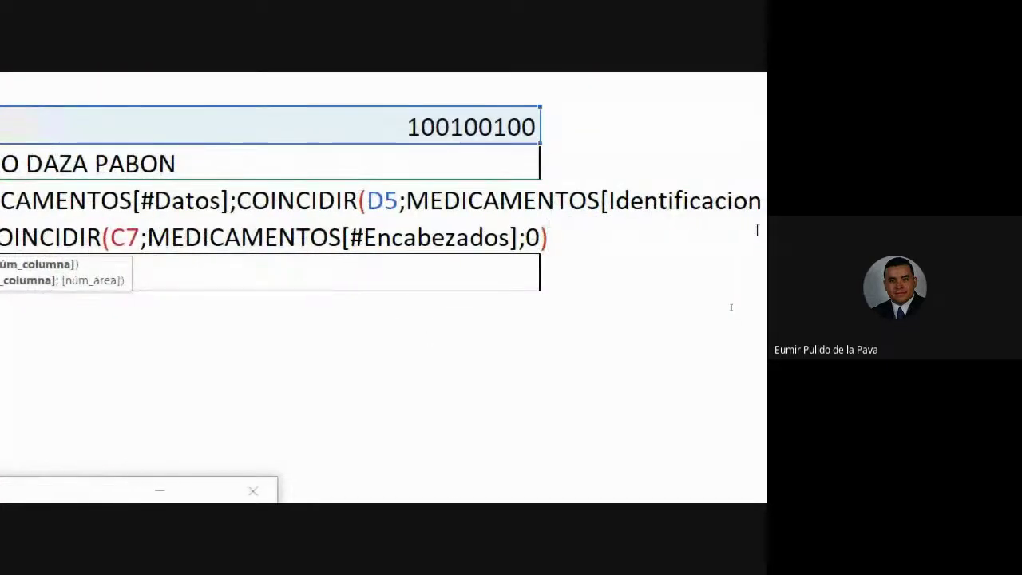
pyautogui.write(')')
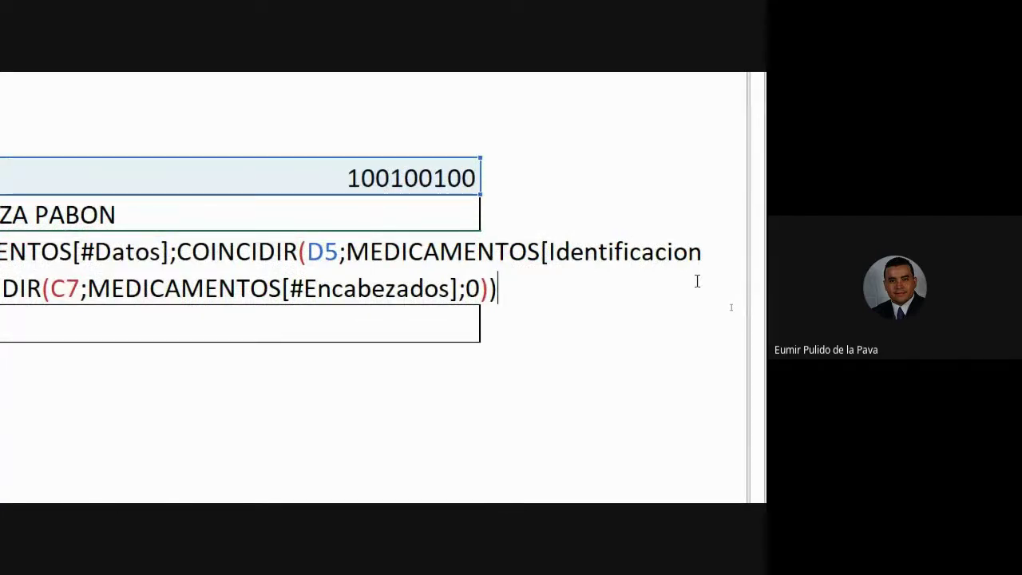
pyautogui.press('Return')
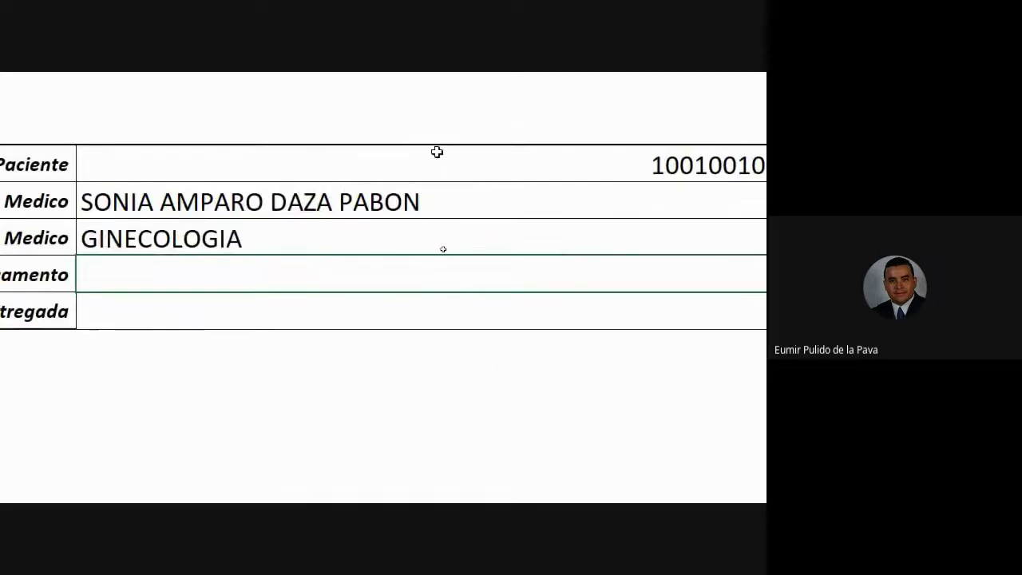
pyautogui.click(703, 174)
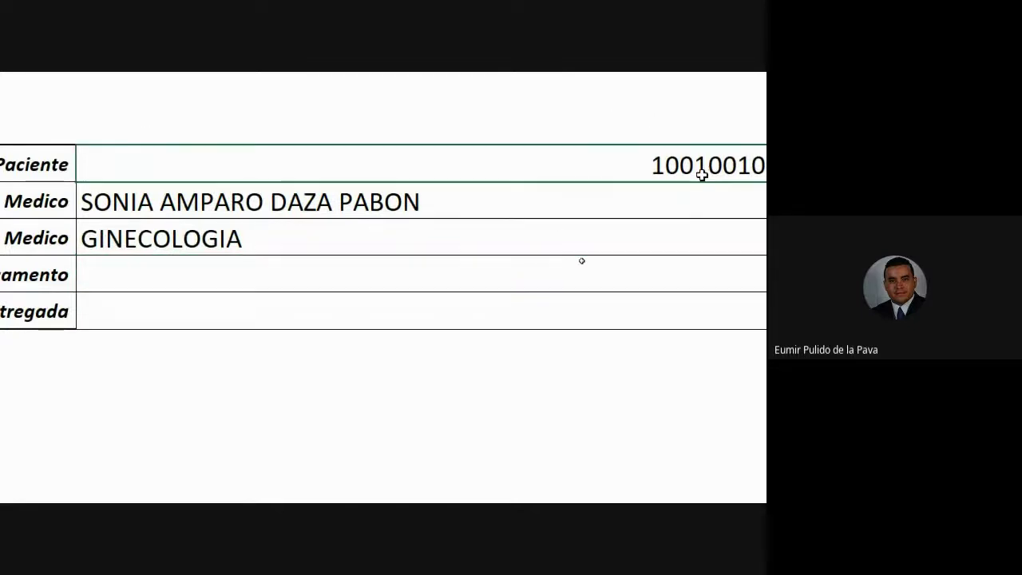
pyautogui.click(308, 206)
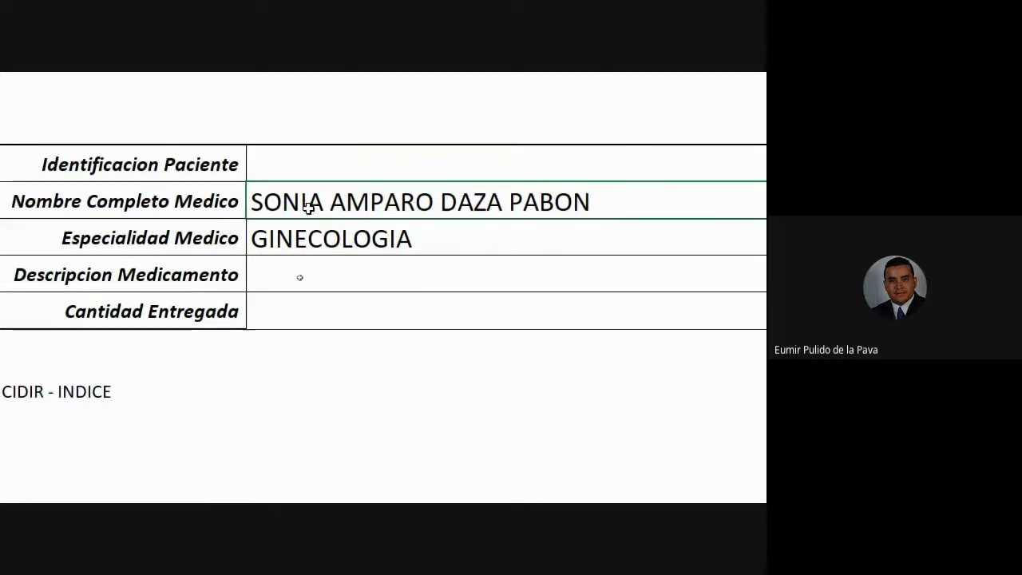
pyautogui.click(344, 244)
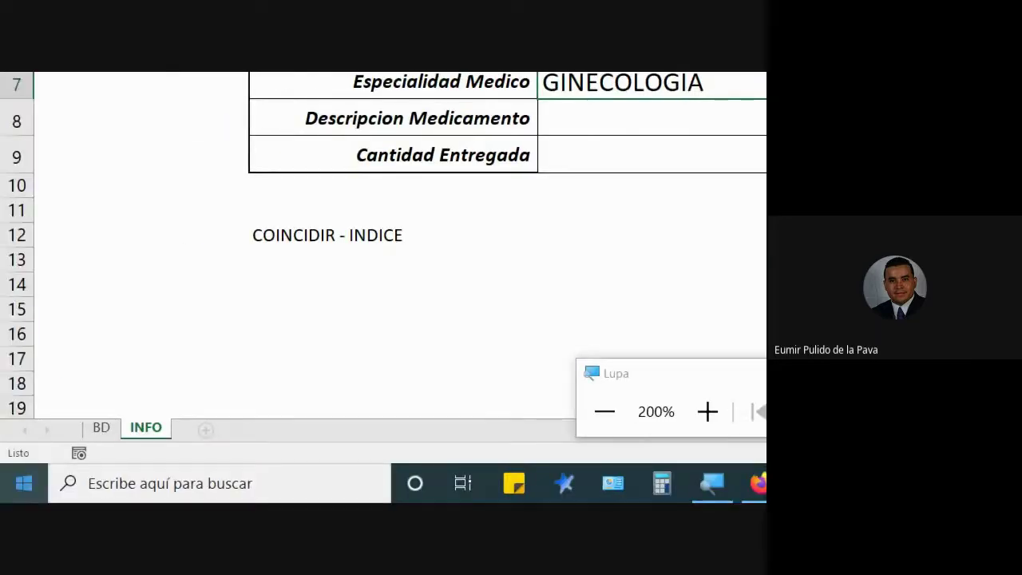
pyautogui.click(101, 428)
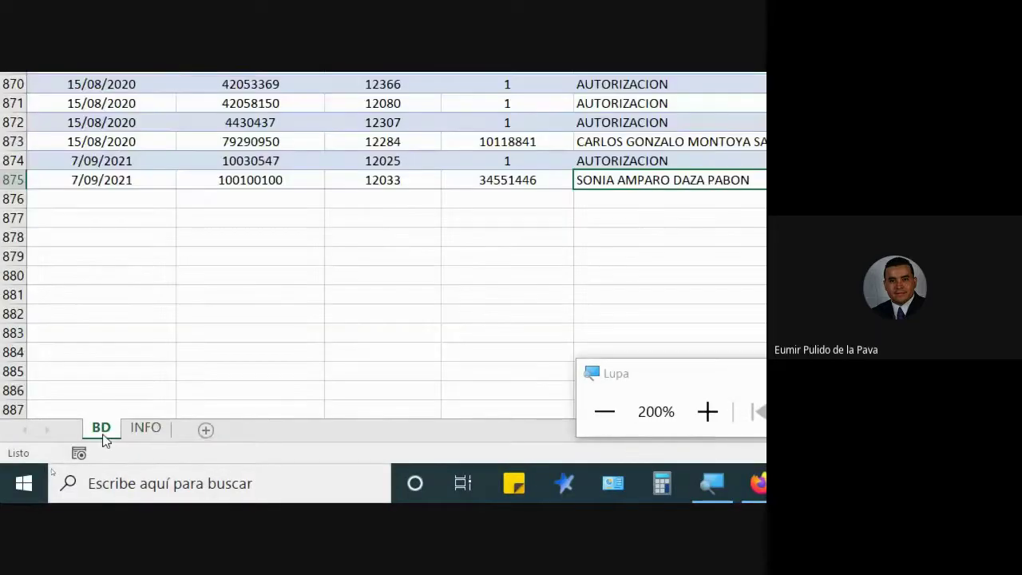
pyautogui.click(14, 180)
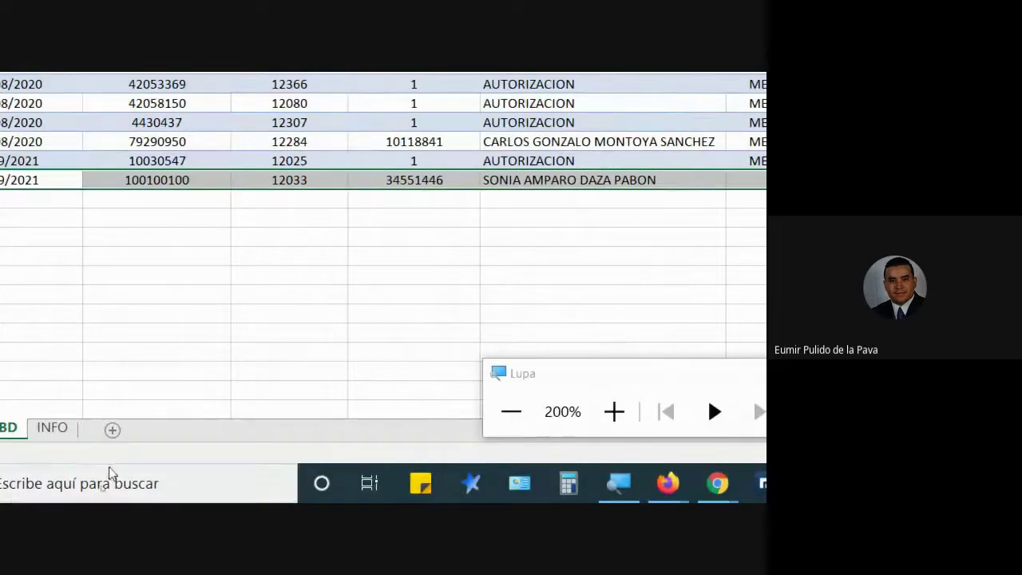
pyautogui.hotkey('ctrl', 'pageup')
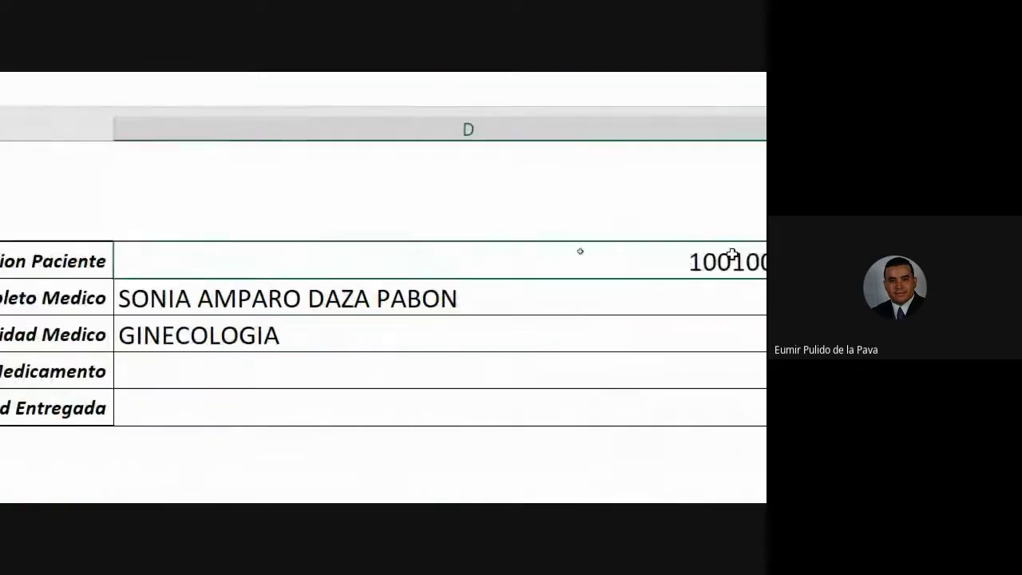
pyautogui.write('1003054')
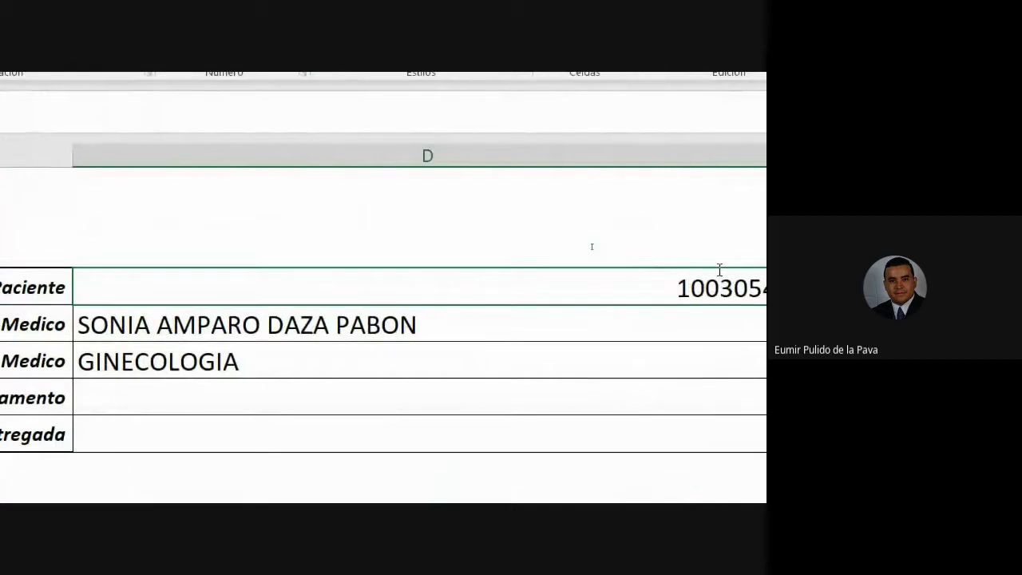
pyautogui.press('Return')
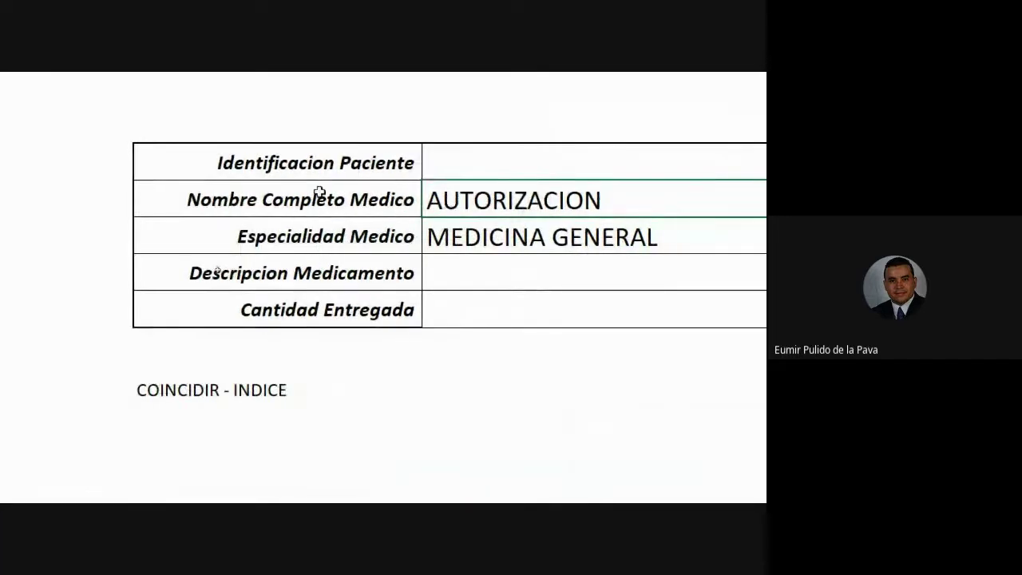
pyautogui.click(313, 200)
pyautogui.moveTo(313, 199); pyautogui.dragTo(301, 310)
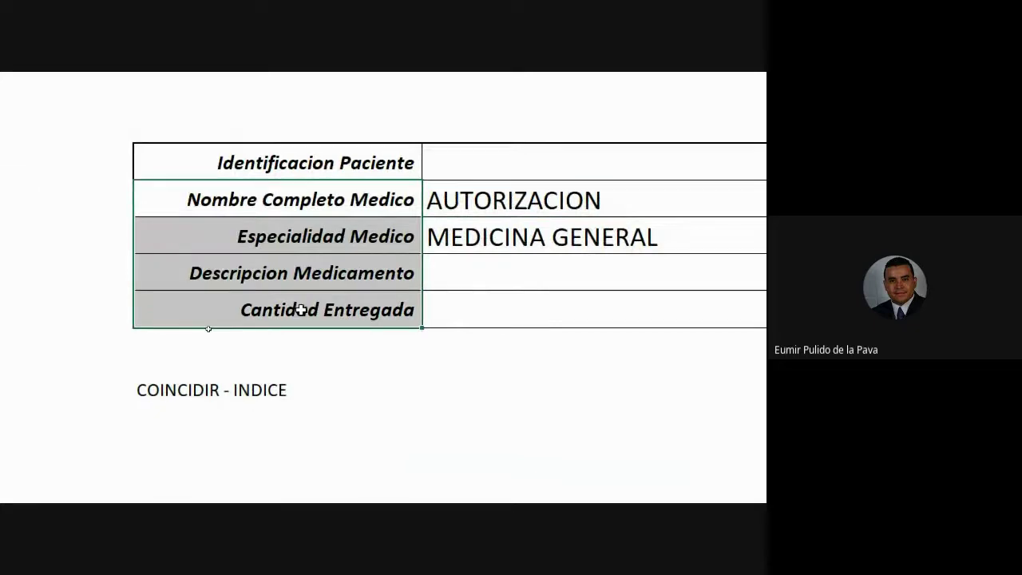
pyautogui.click(291, 198)
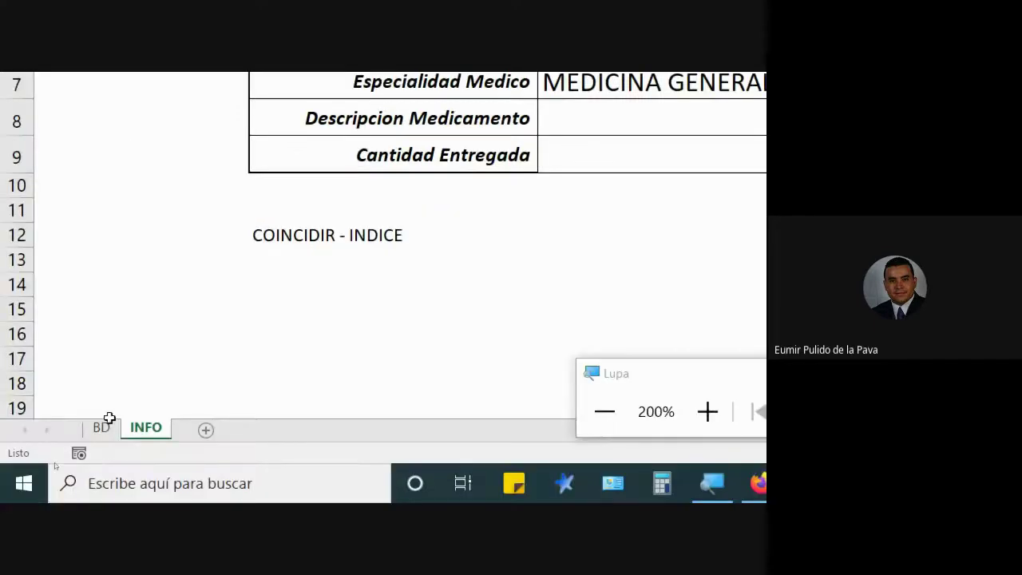
# Step: On the BD sheet, try editing the Identificacion Paciente header's accent, then undo it
pyautogui.click(101, 426)
pyautogui.scroll(6, 244, 289)
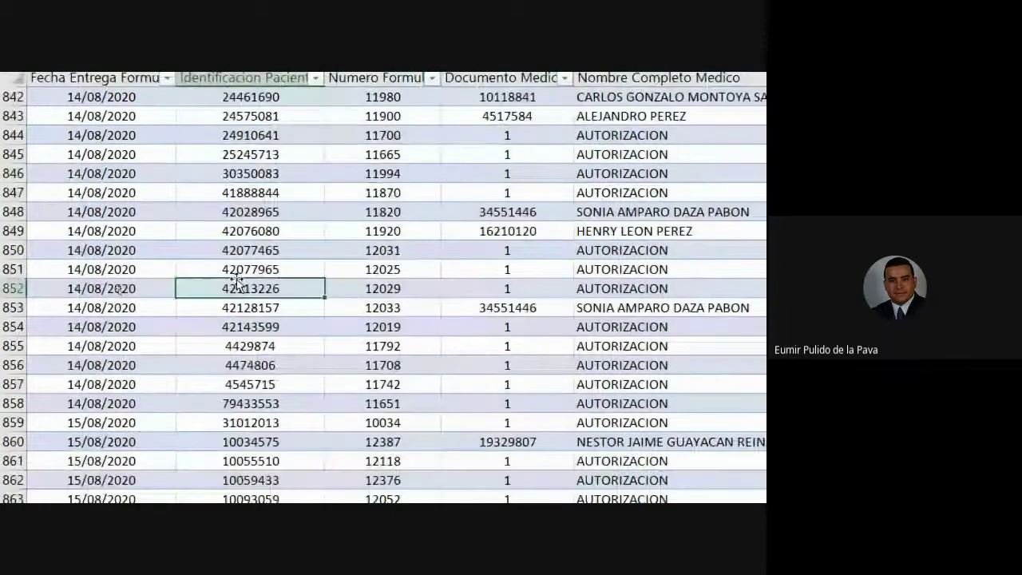
pyautogui.scroll(2, 237, 451)
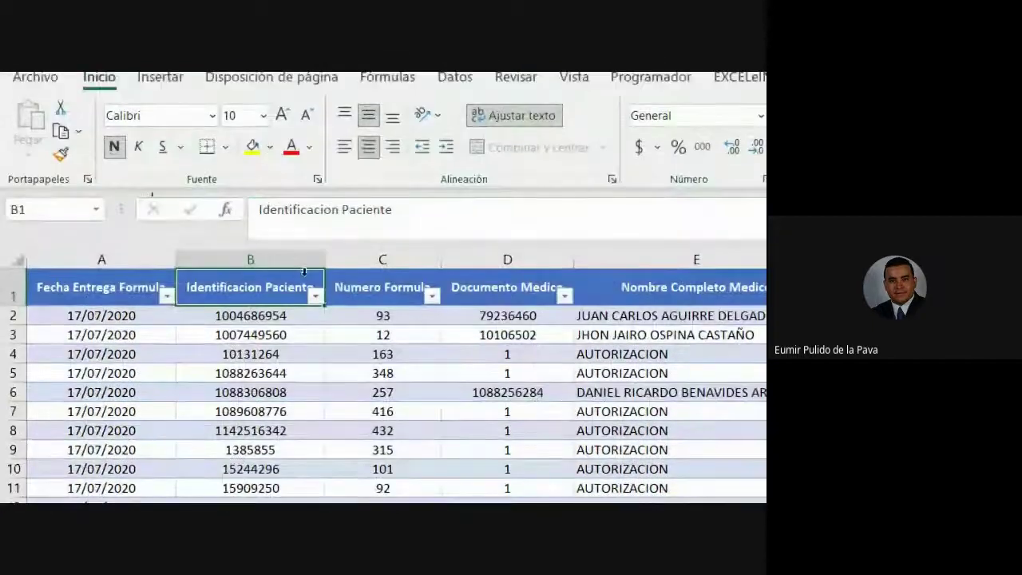
pyautogui.doubleClick(254, 289)
pyautogui.press('BackSpace')
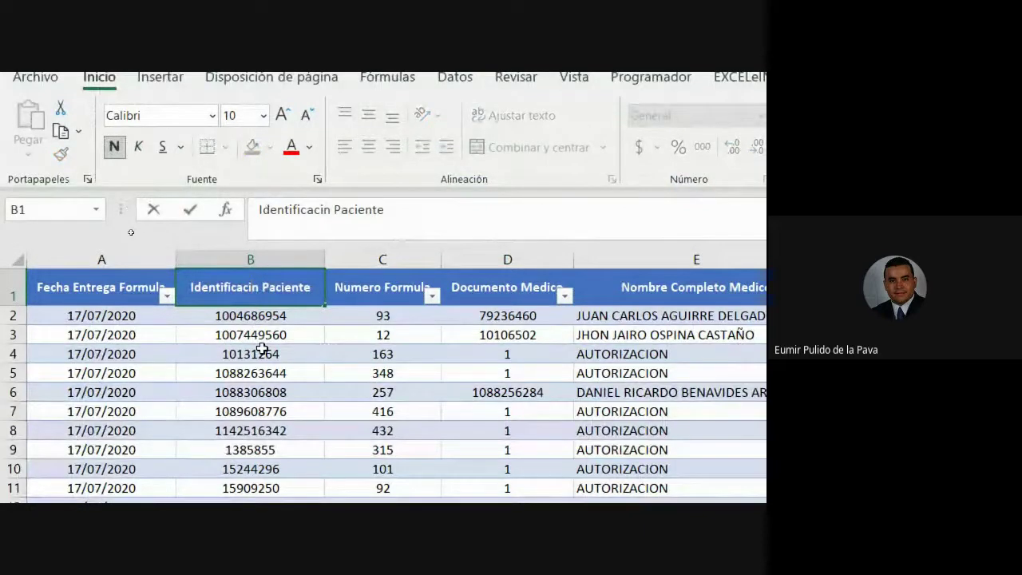
pyautogui.write('ó')
pyautogui.press('BackSpace')
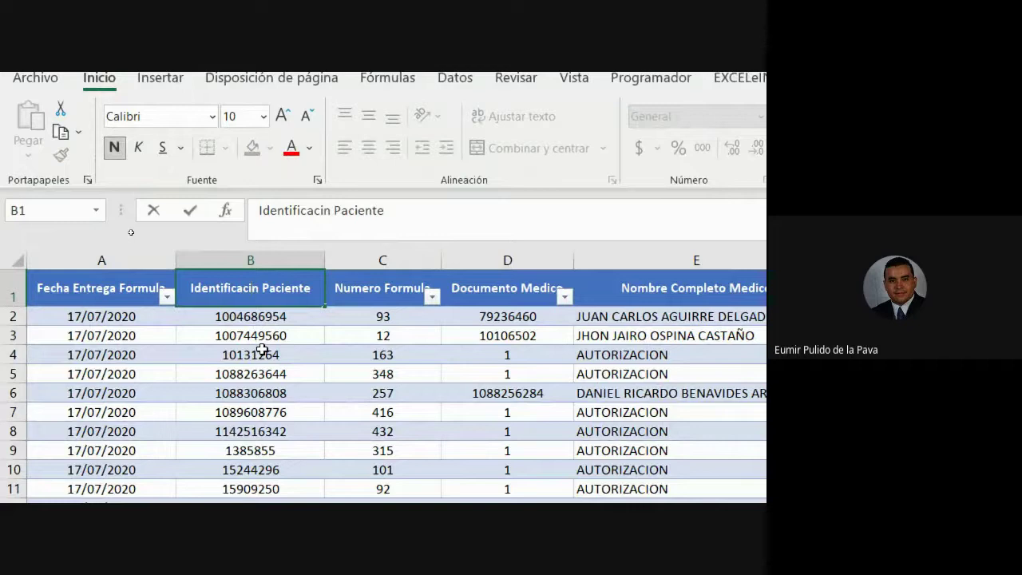
pyautogui.write('O')
pyautogui.press('Return')
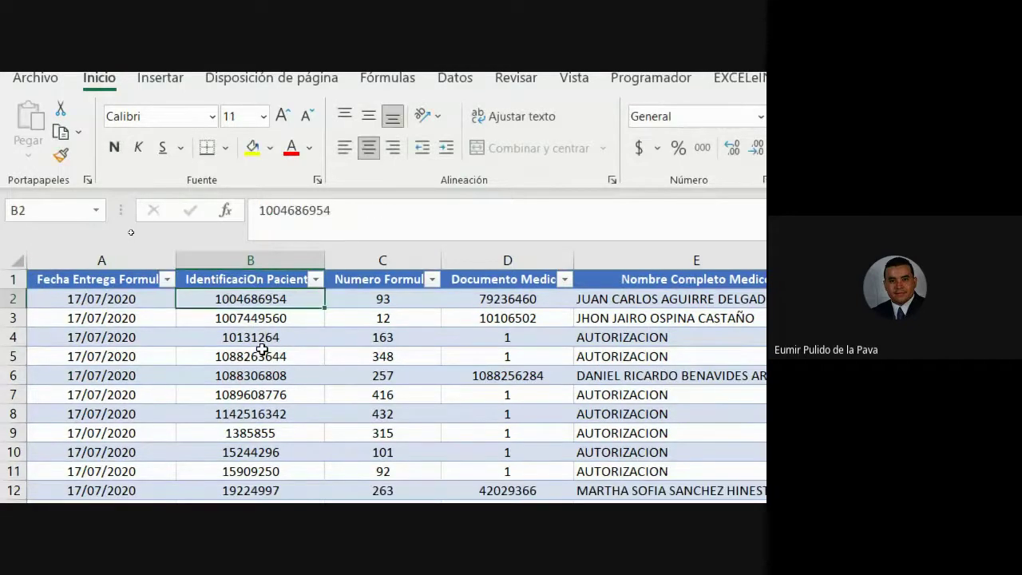
pyautogui.hotkey('ctrl', 'z')
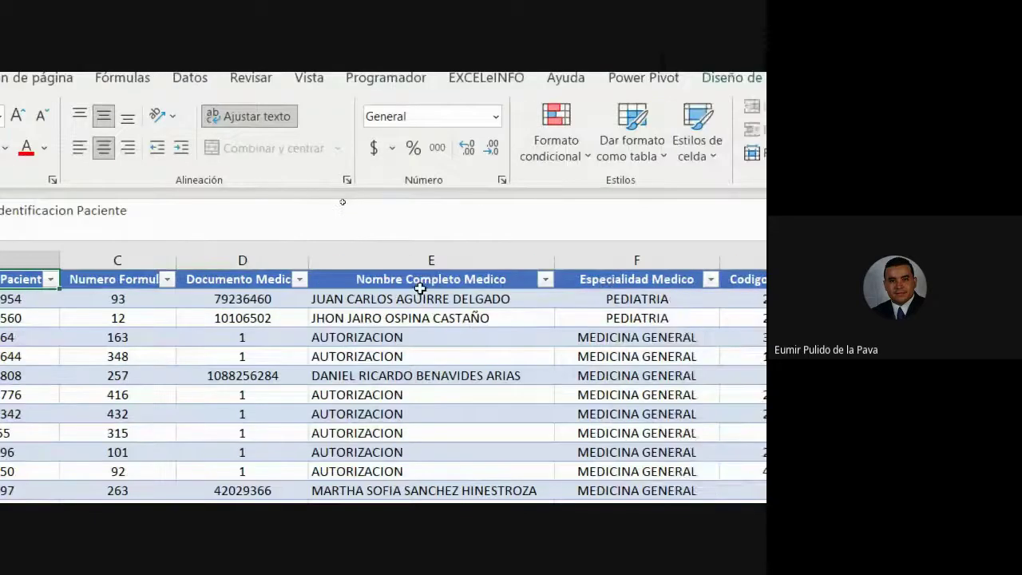
# Step: Shorten the Nombre Completo Medico header to Medico and return to INFO
pyautogui.click(416, 279)
pyautogui.moveTo(357, 279); pyautogui.dragTo(473, 279)
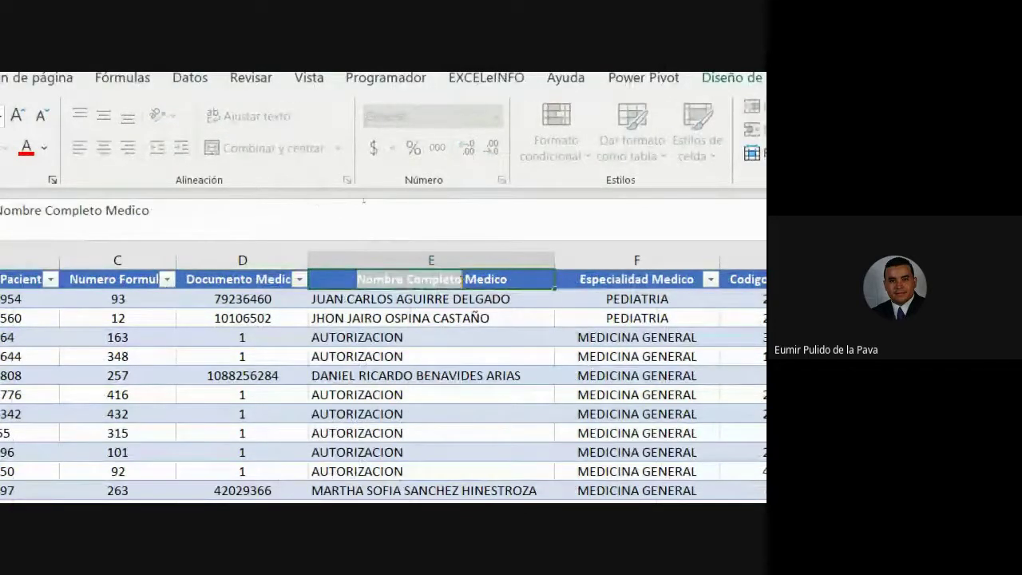
pyautogui.press('Delete')
pyautogui.click(437, 300)
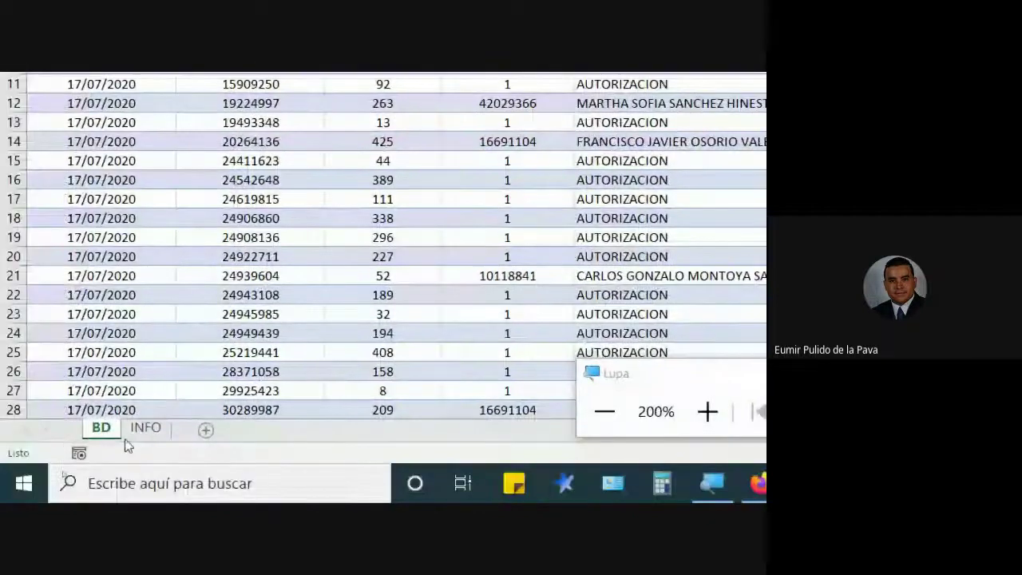
pyautogui.click(145, 429)
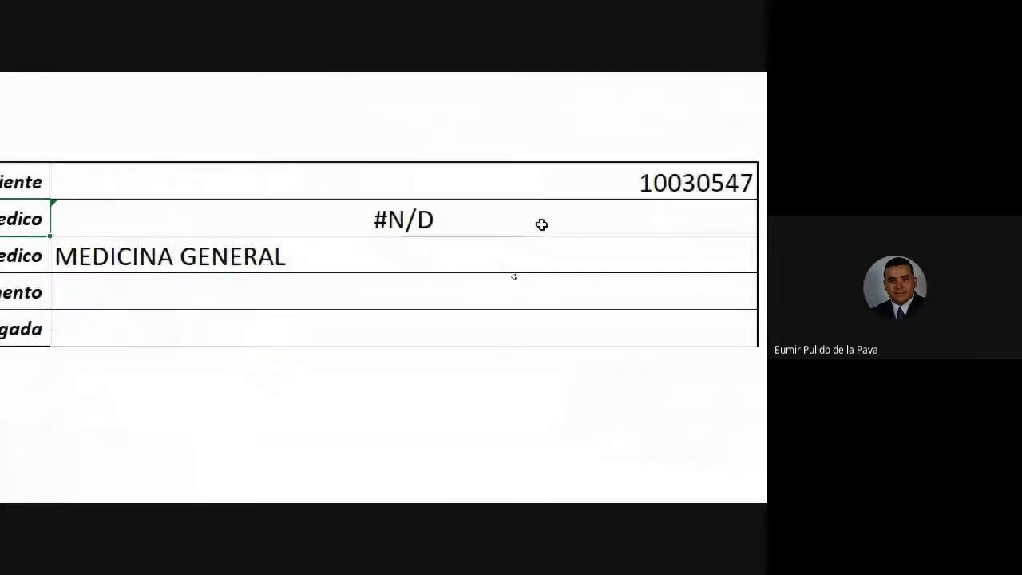
pyautogui.click(539, 222)
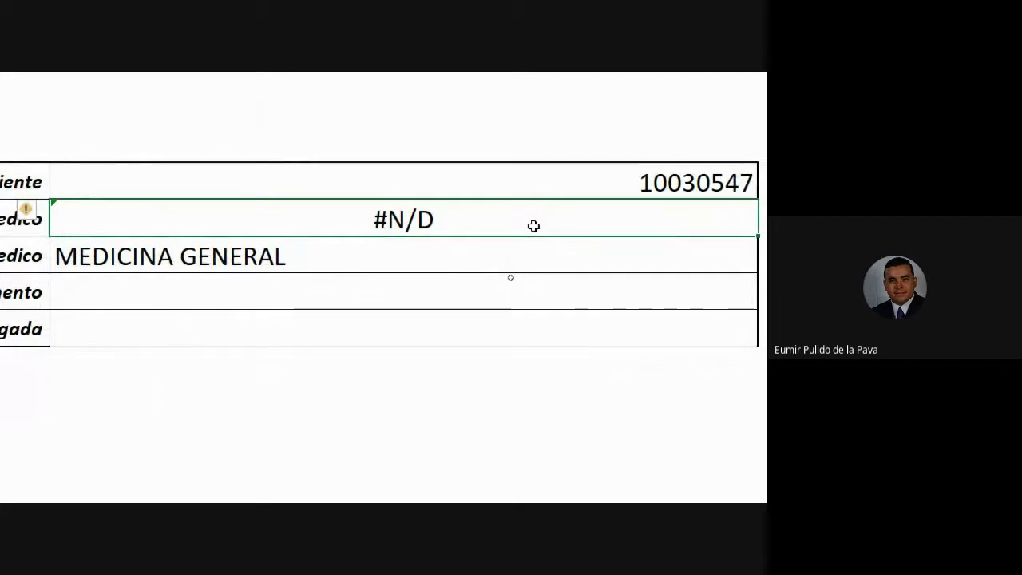
pyautogui.doubleClick(496, 214)
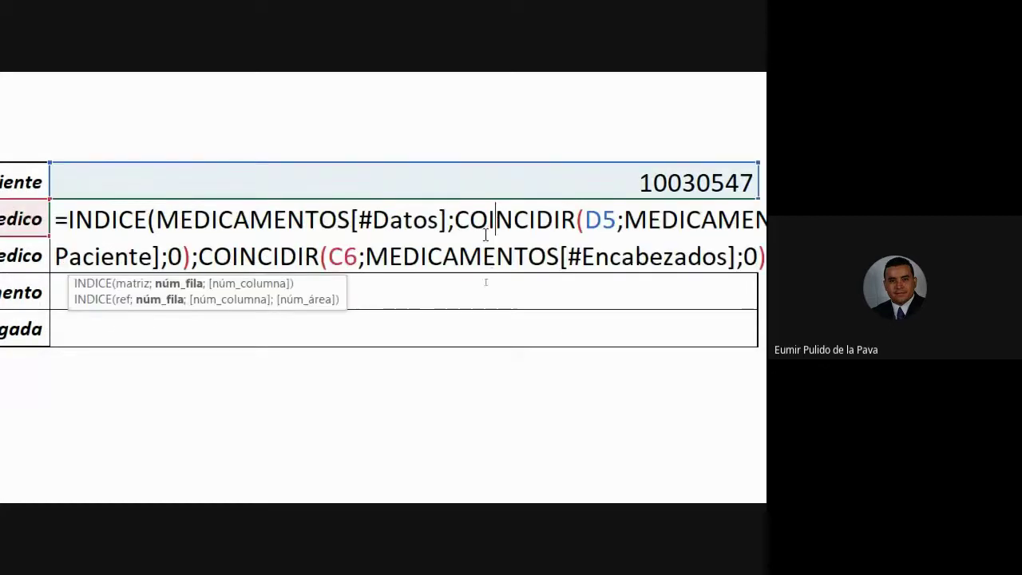
pyautogui.moveTo(198, 255); pyautogui.dragTo(357, 255)
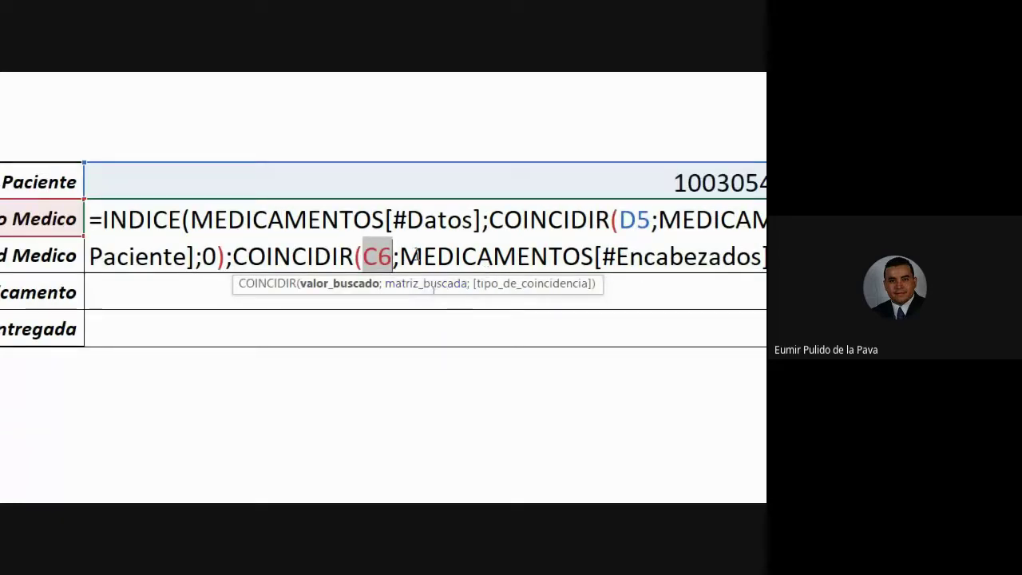
pyautogui.moveTo(401, 256); pyautogui.dragTo(743, 247)
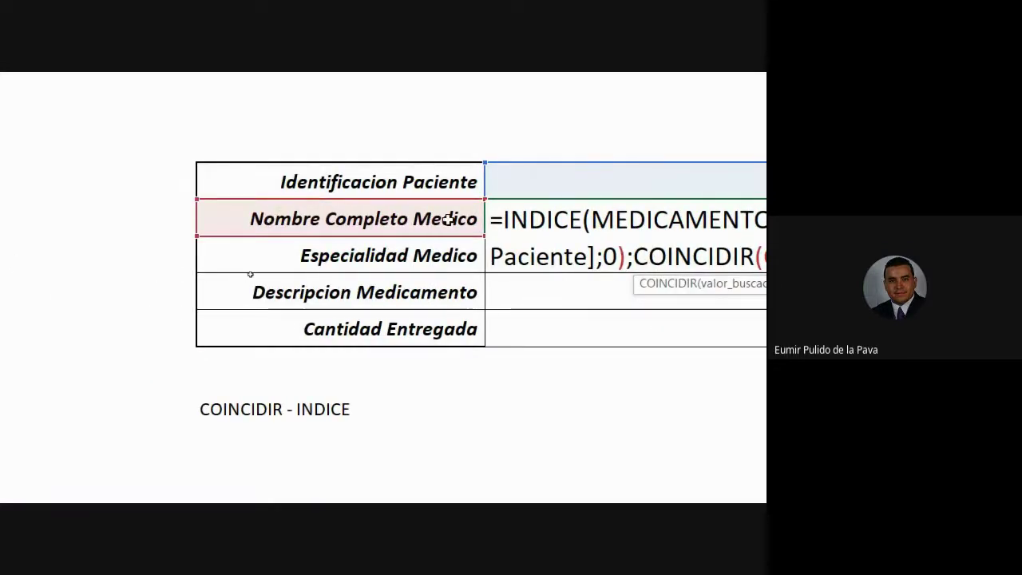
pyautogui.press('Return')
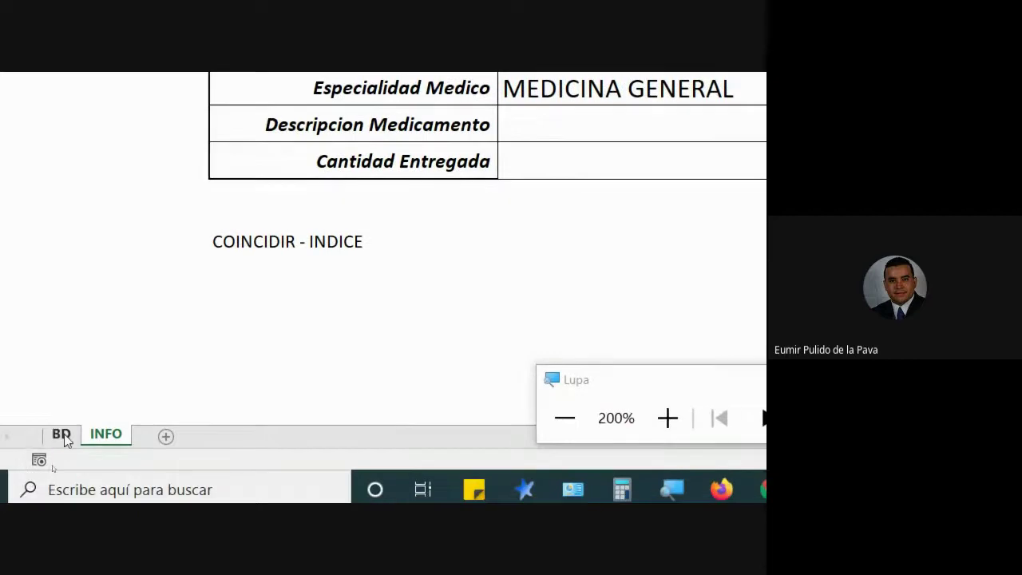
pyautogui.click(61, 434)
pyautogui.click(46, 184)
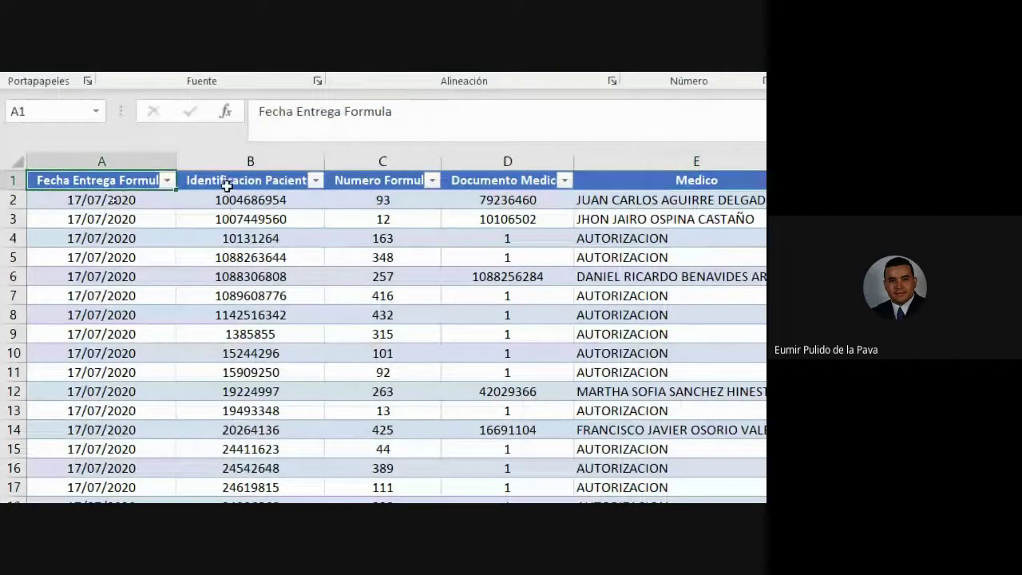
pyautogui.click(265, 180)
pyautogui.click(354, 180)
pyautogui.click(515, 180)
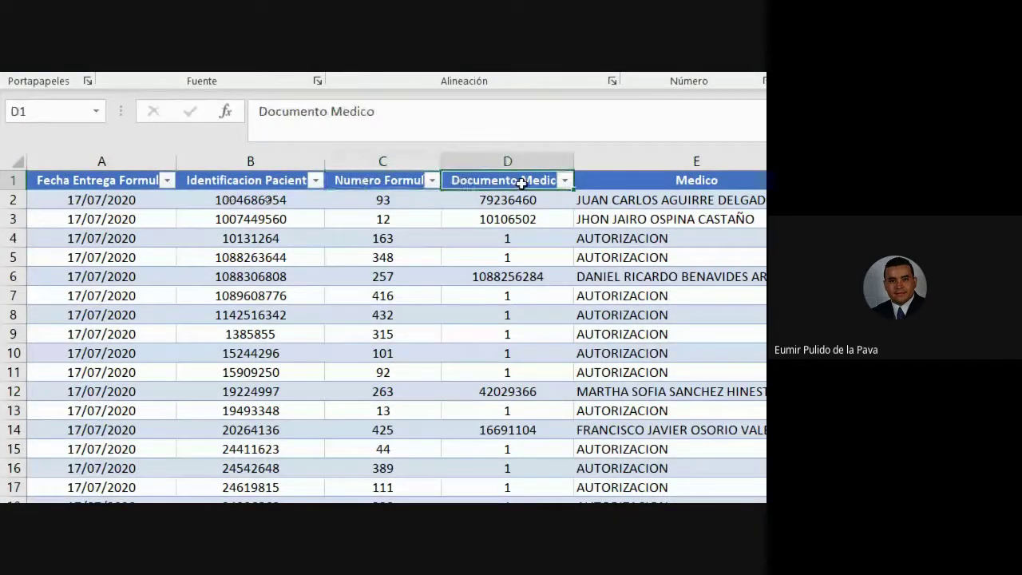
pyautogui.click(494, 182)
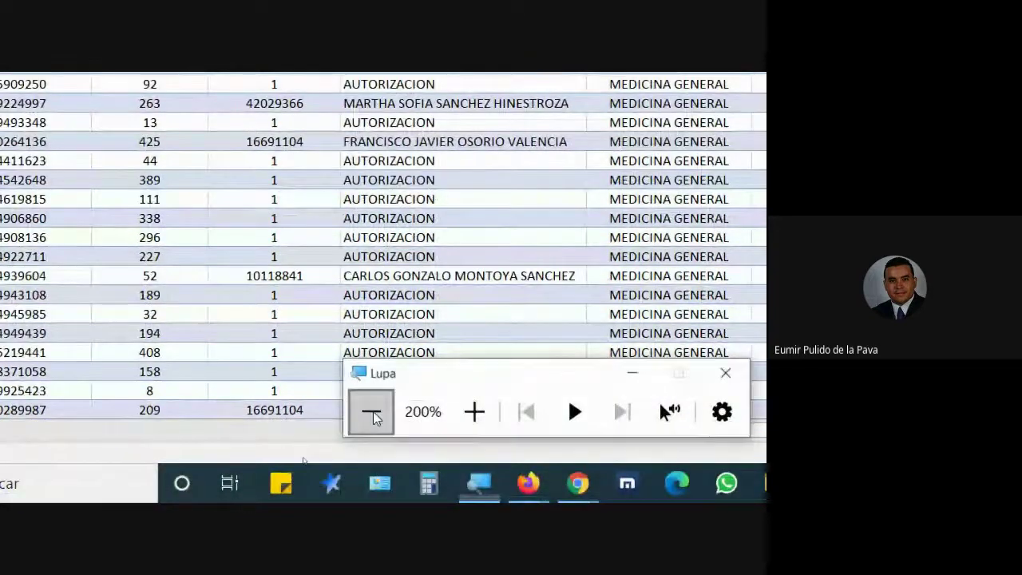
pyautogui.click(371, 411)
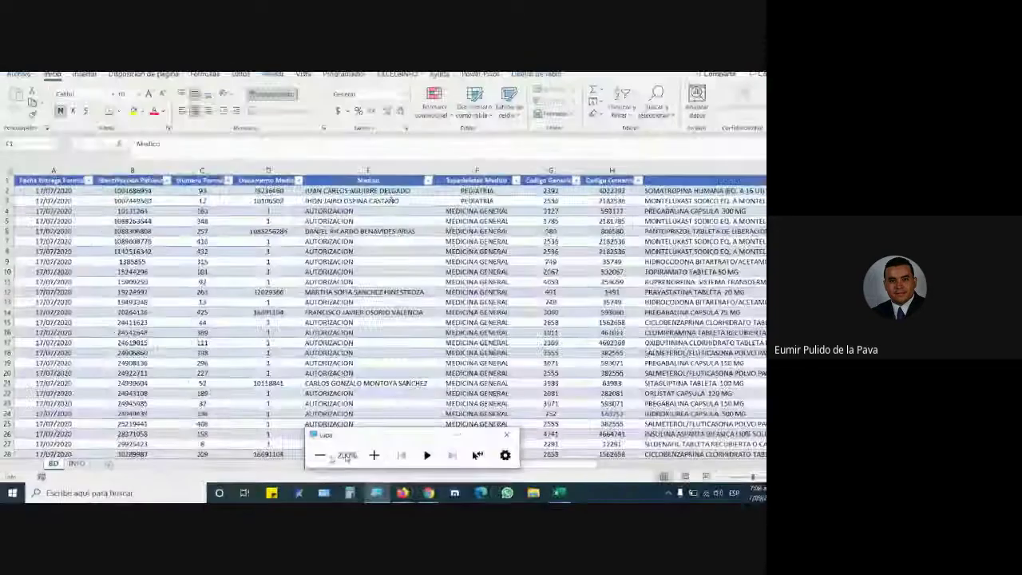
pyautogui.click(431, 438)
pyautogui.click(405, 493)
pyautogui.click(462, 431)
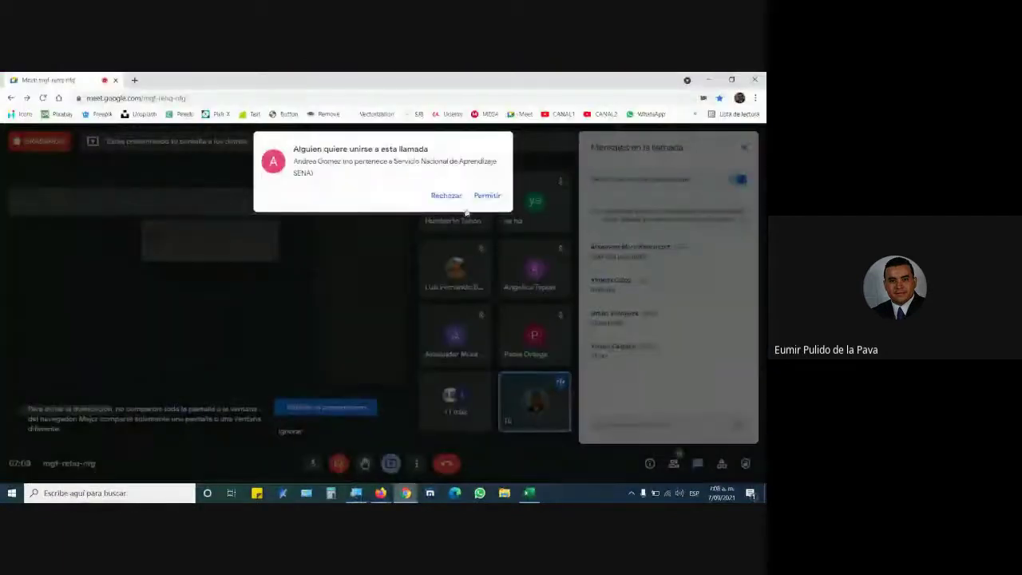
pyautogui.click(485, 197)
pyautogui.click(528, 492)
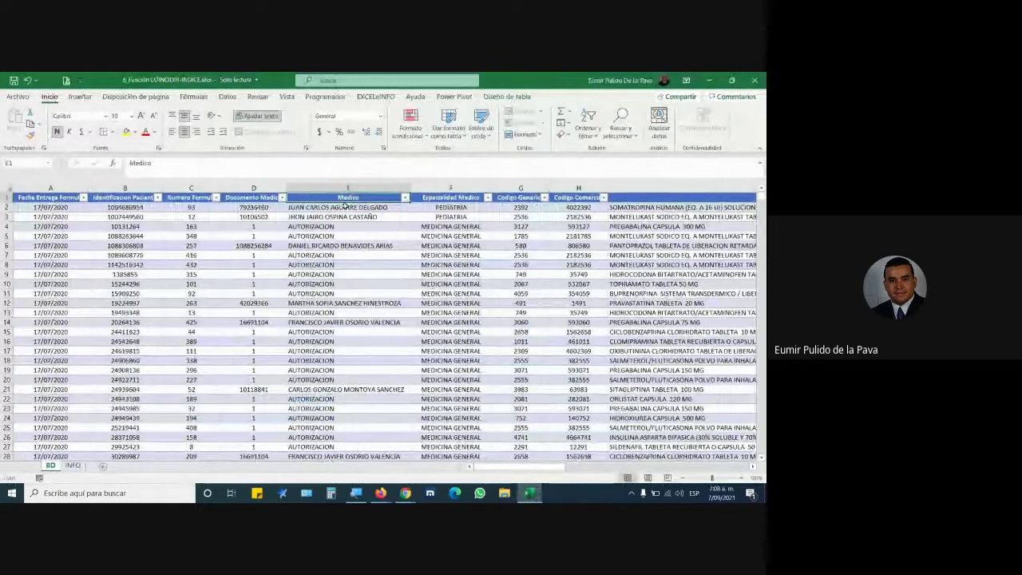
pyautogui.click(72, 465)
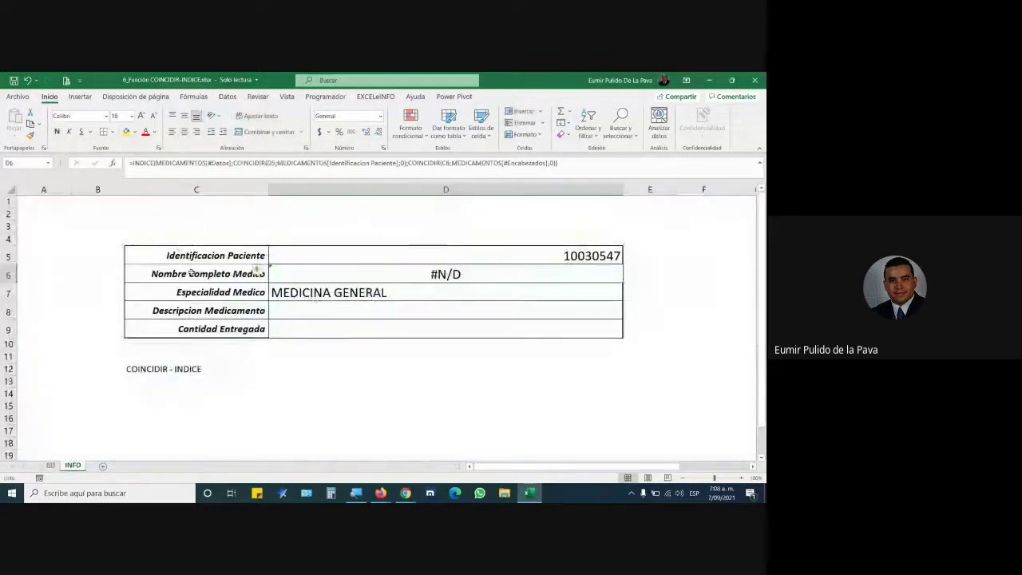
# Step: Shorten INFO label C6 from Nombre Completo Medico to Medico, then select D6
pyautogui.doubleClick(214, 274)
pyautogui.moveTo(233, 273); pyautogui.dragTo(153, 274)
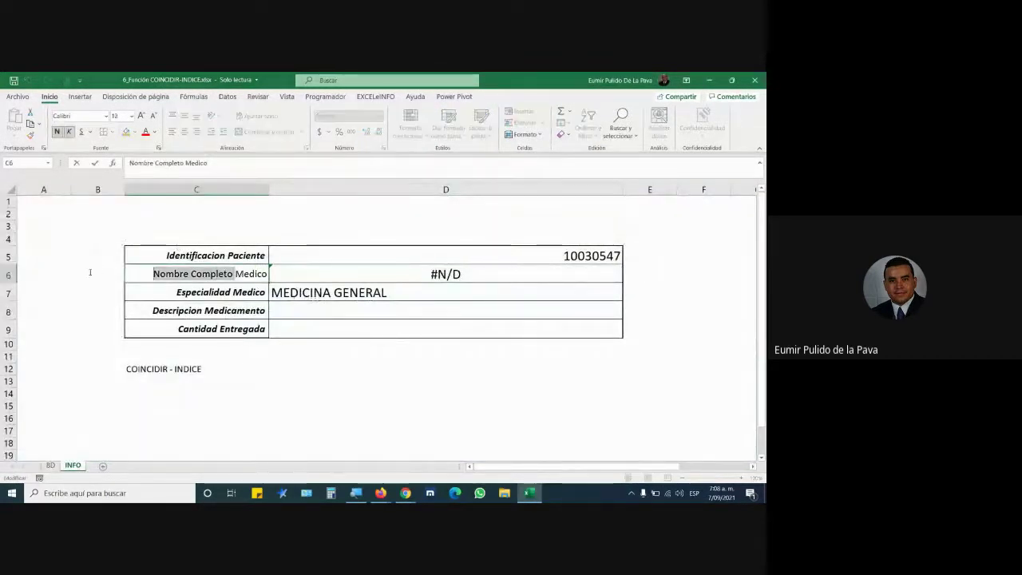
pyautogui.press('BackSpace')
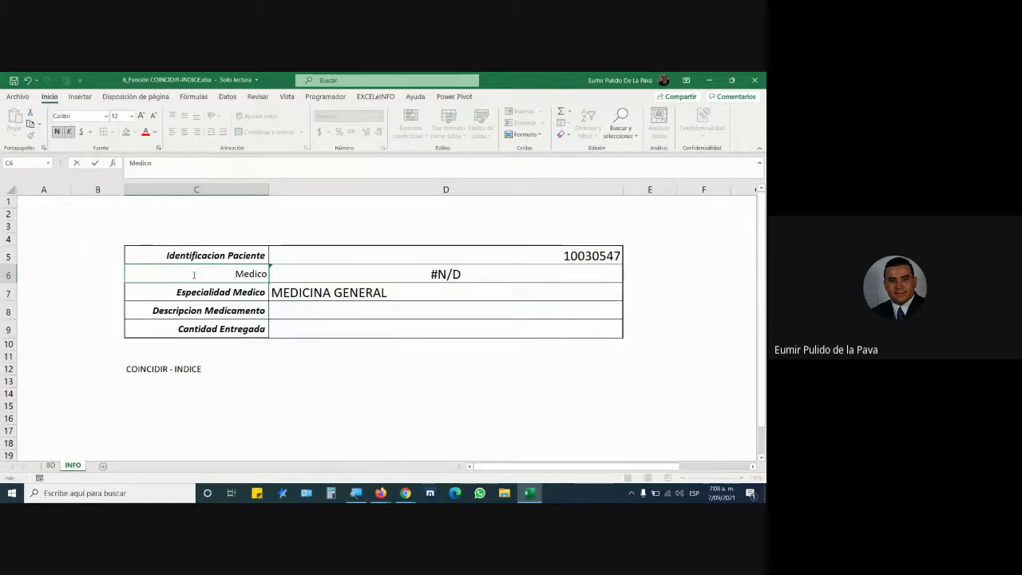
pyautogui.press('Return')
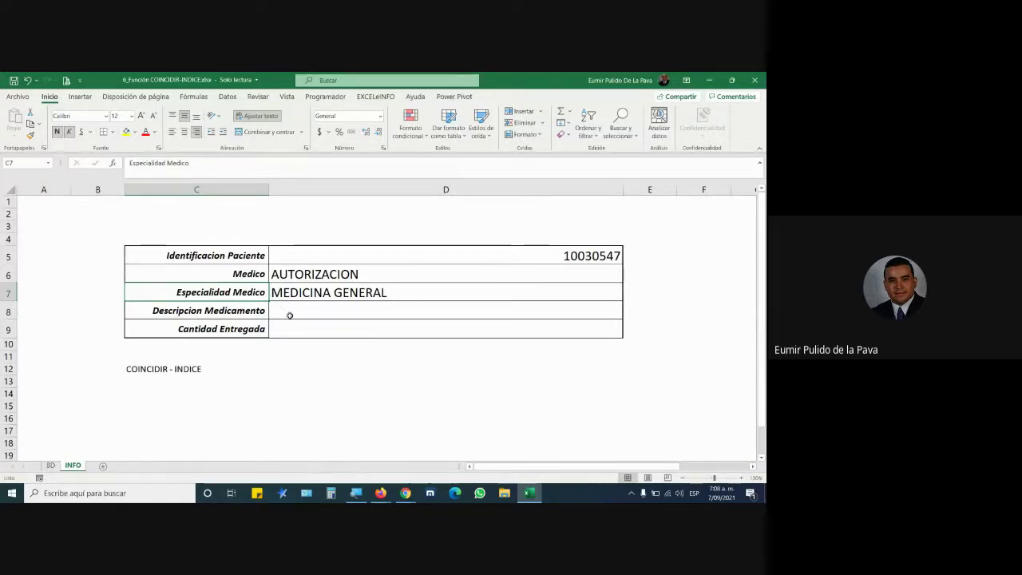
pyautogui.click(432, 277)
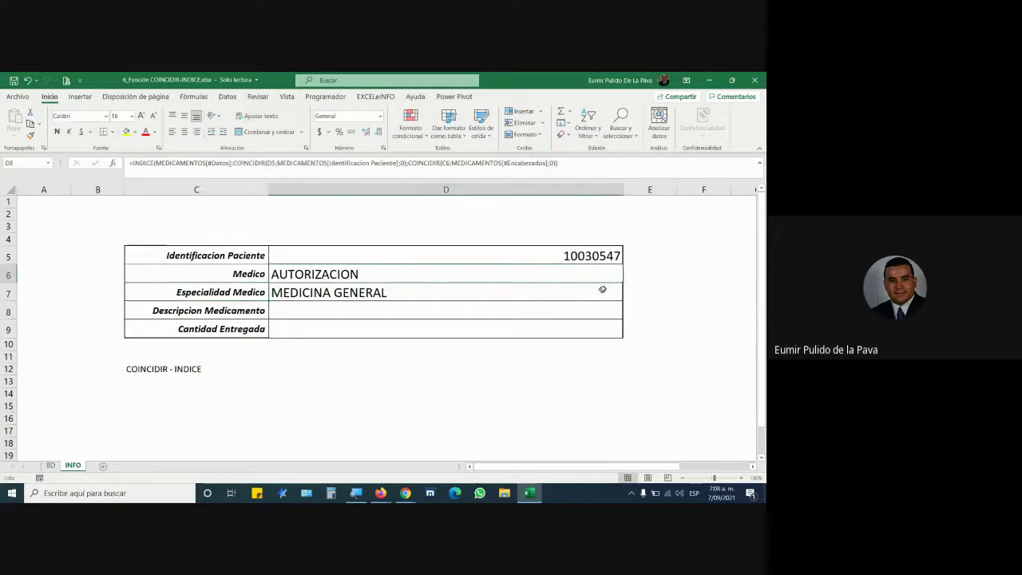
# Step: Change D5 to D$5 in D6's INDICE/COINCIDIR formula and recommit it
pyautogui.doubleClick(454, 272)
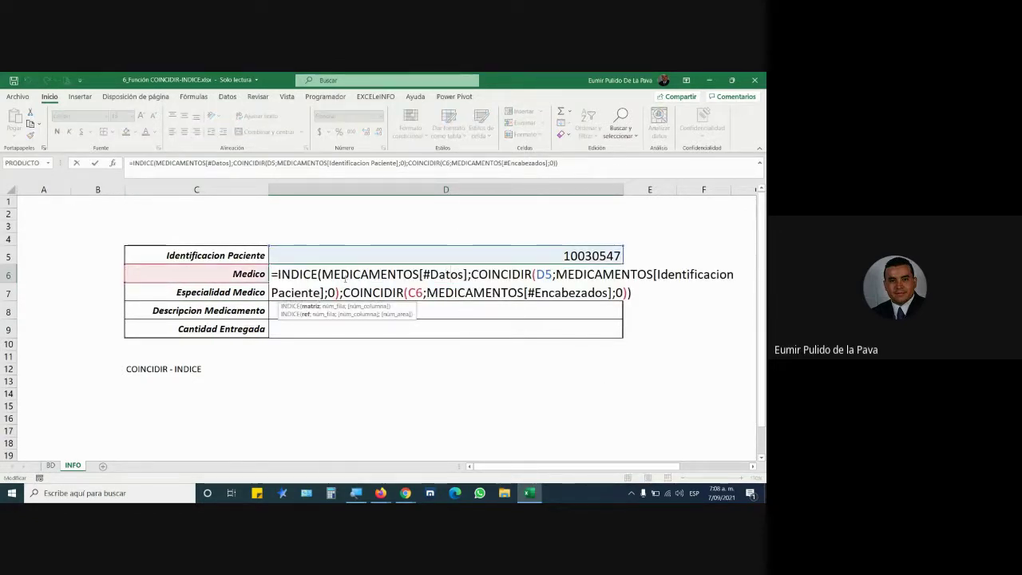
pyautogui.moveTo(322, 274); pyautogui.dragTo(468, 274)
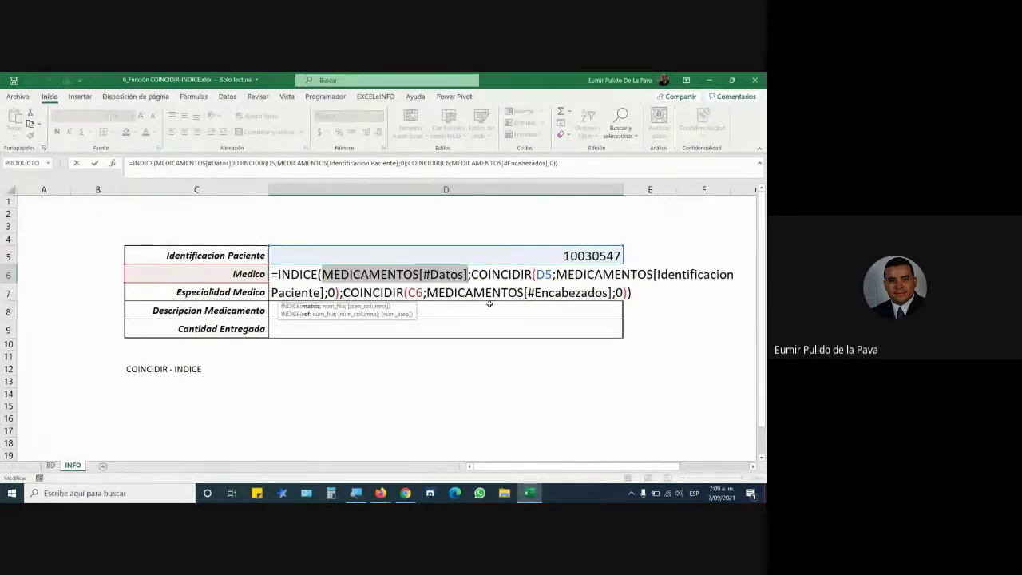
pyautogui.moveTo(471, 274); pyautogui.dragTo(533, 274)
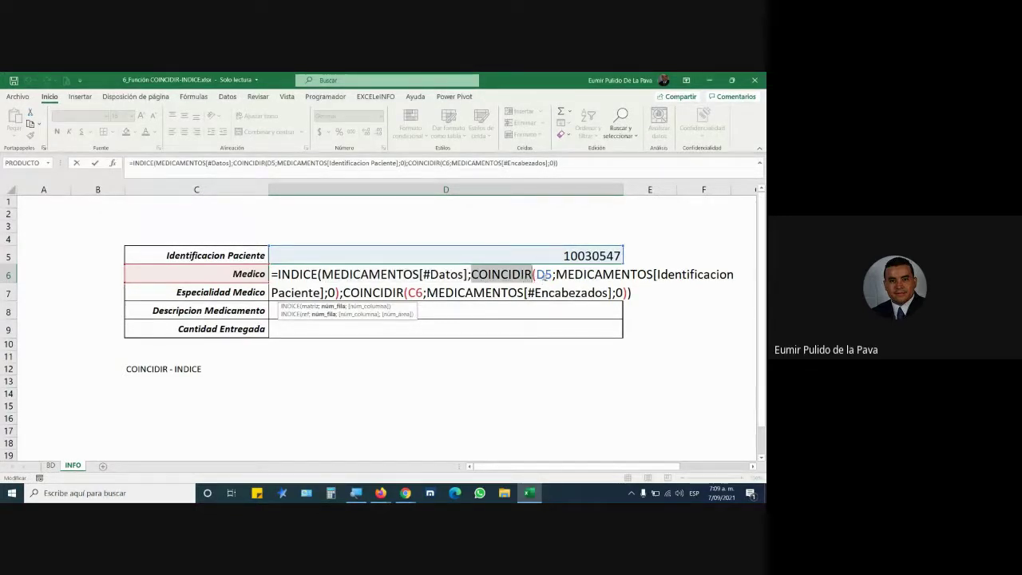
pyautogui.doubleClick(544, 274)
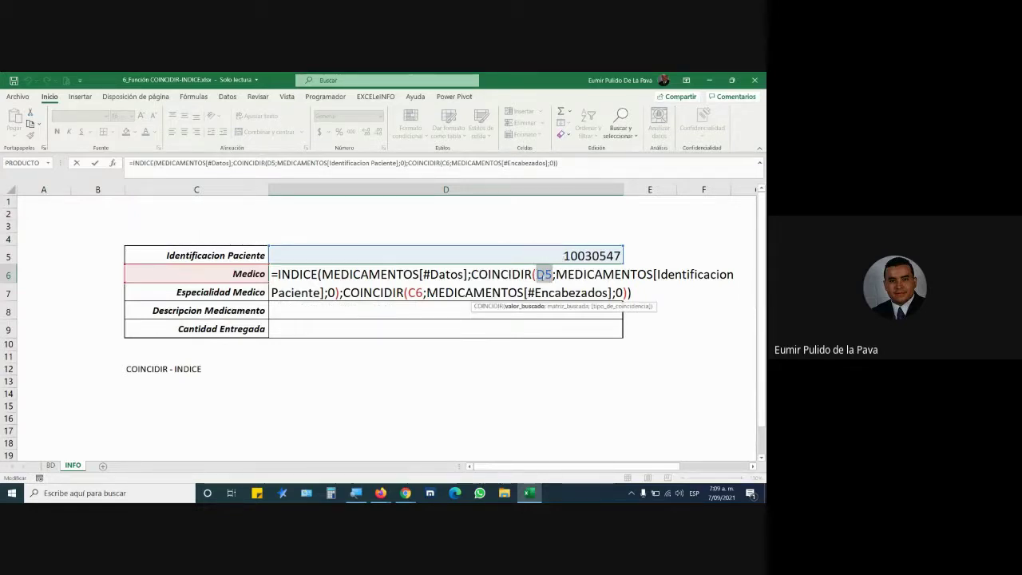
pyautogui.click(544, 275)
pyautogui.press('F4')
pyautogui.press('F4')
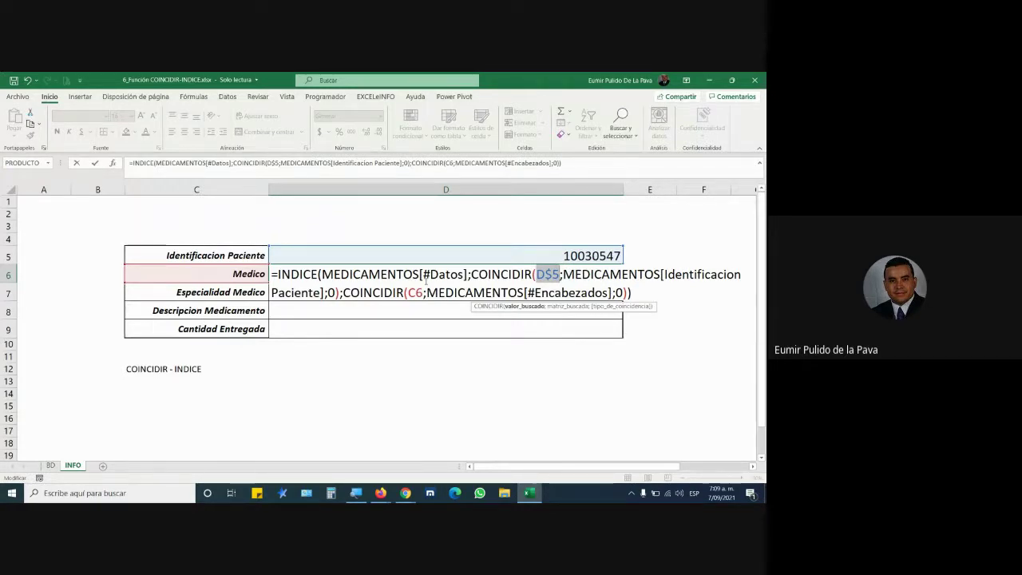
pyautogui.moveTo(563, 274); pyautogui.dragTo(341, 293)
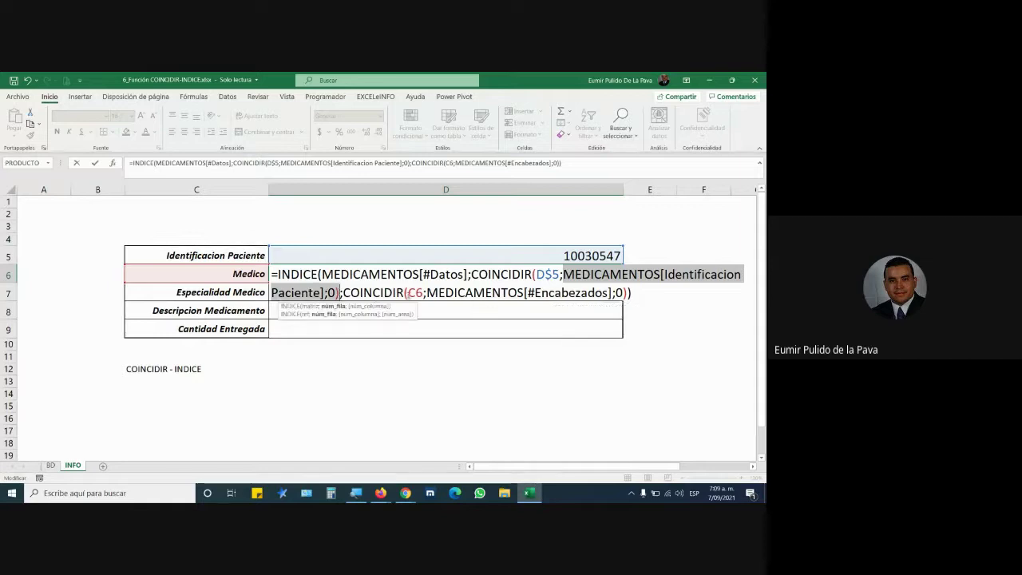
pyautogui.click(409, 293)
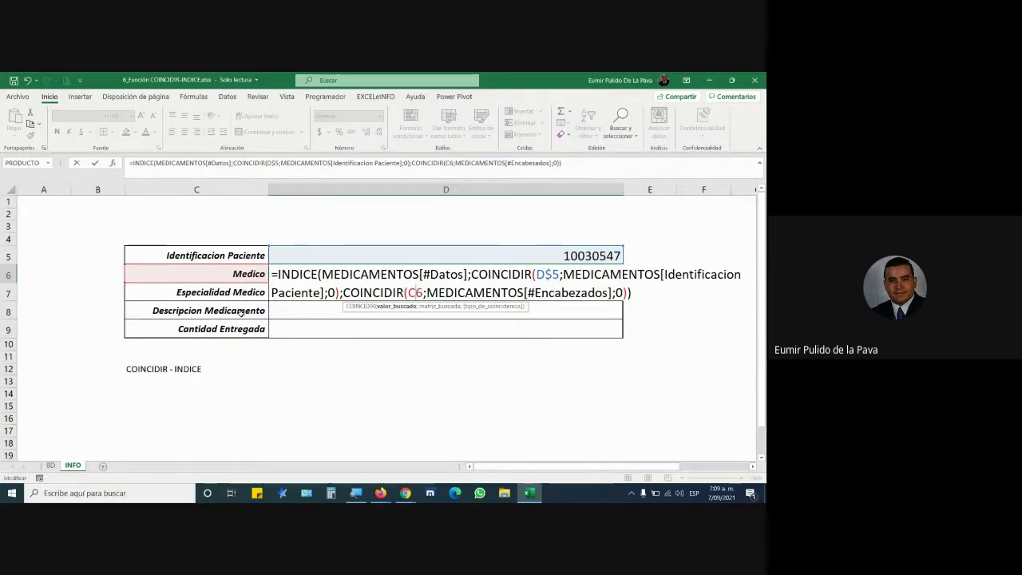
pyautogui.press('Return')
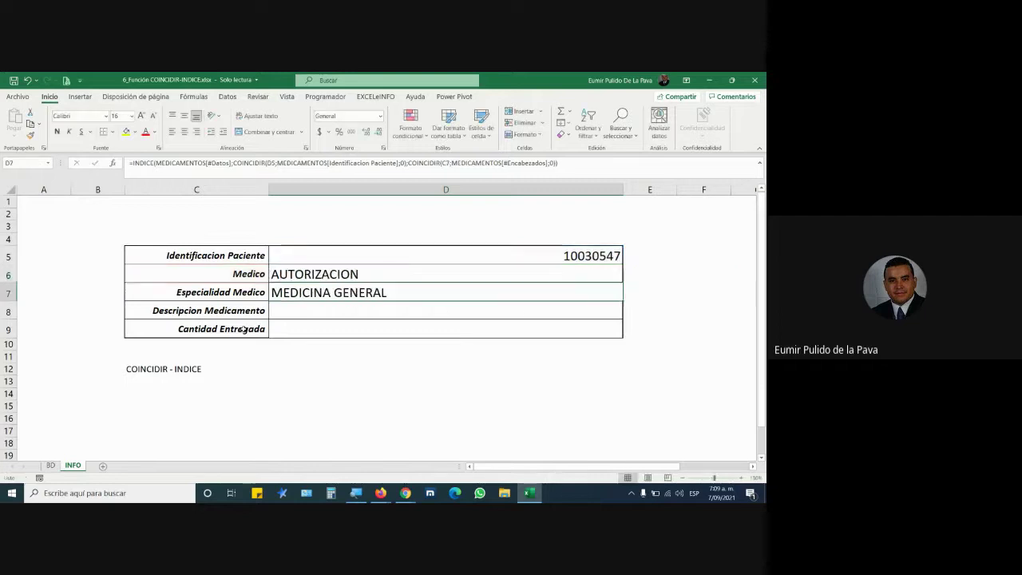
pyautogui.click(562, 277)
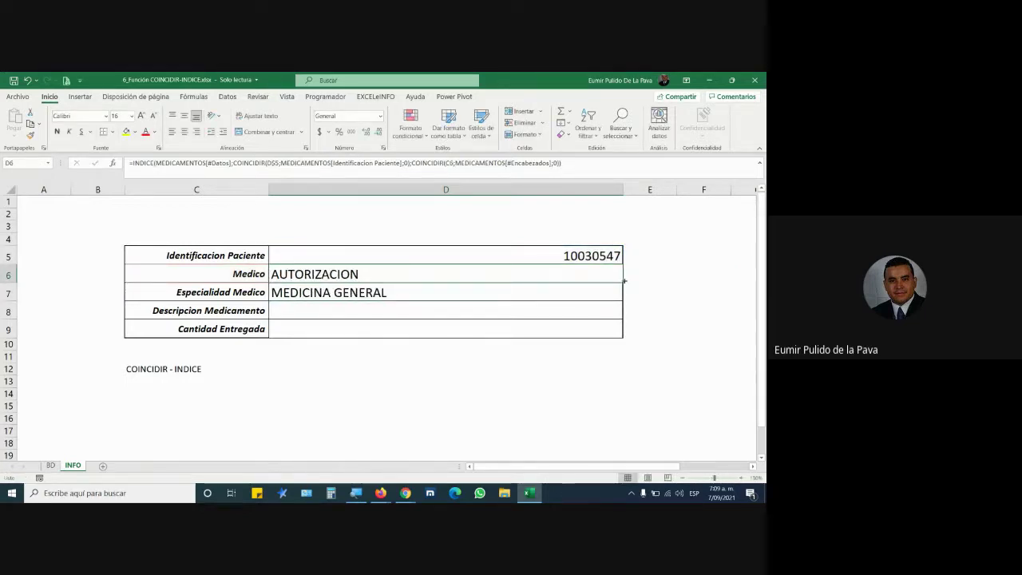
# Step: Fill D6's formula down to D9 and inspect the D6 and D7 formulas
pyautogui.moveTo(625, 281); pyautogui.dragTo(615, 337)
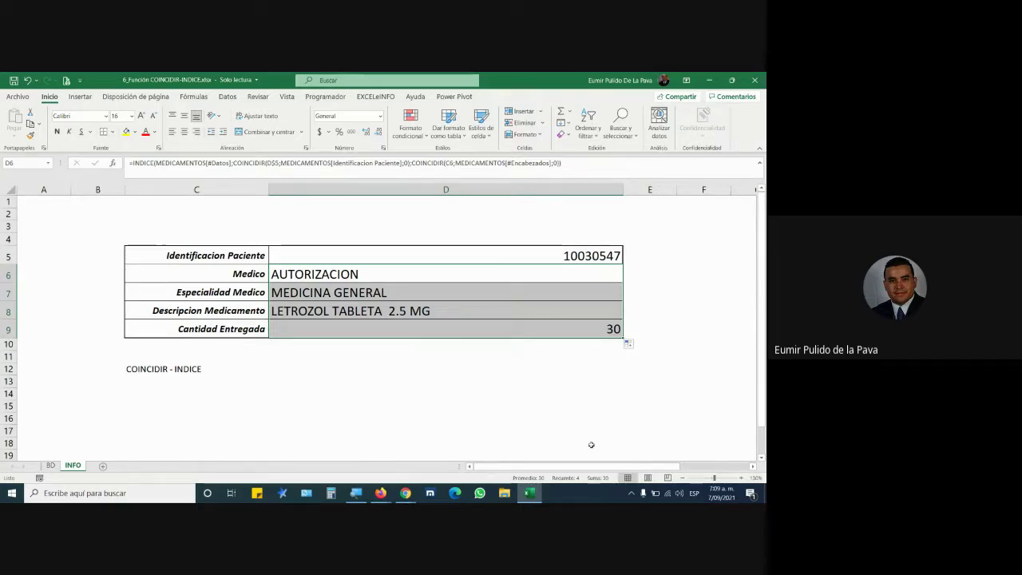
pyautogui.doubleClick(432, 279)
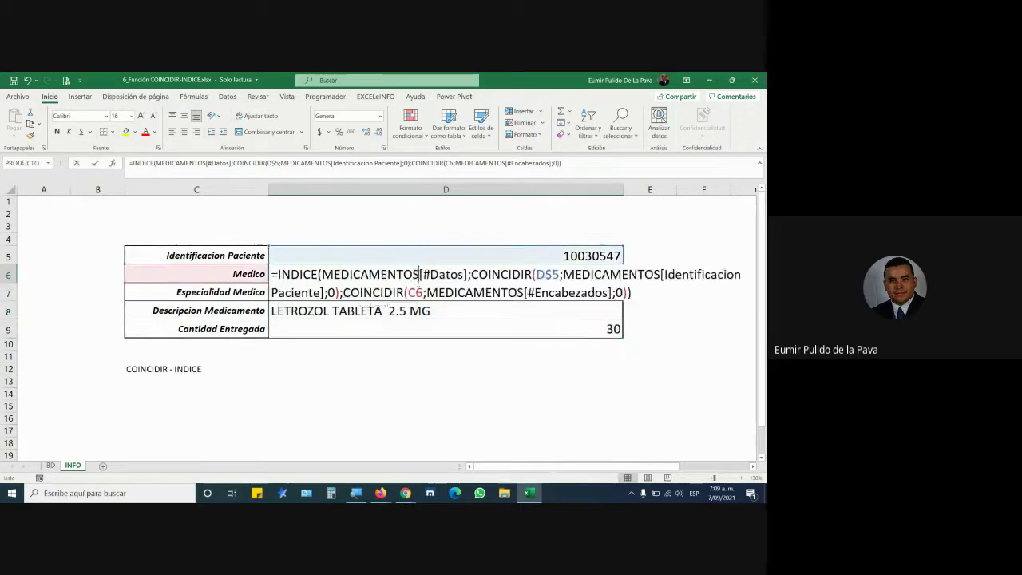
pyautogui.press('Return')
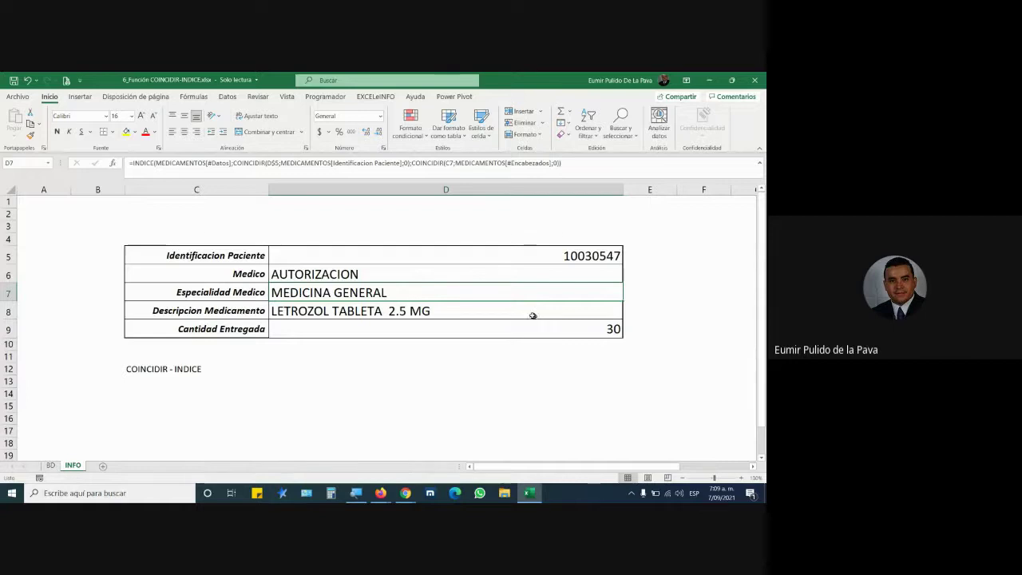
pyautogui.doubleClick(386, 292)
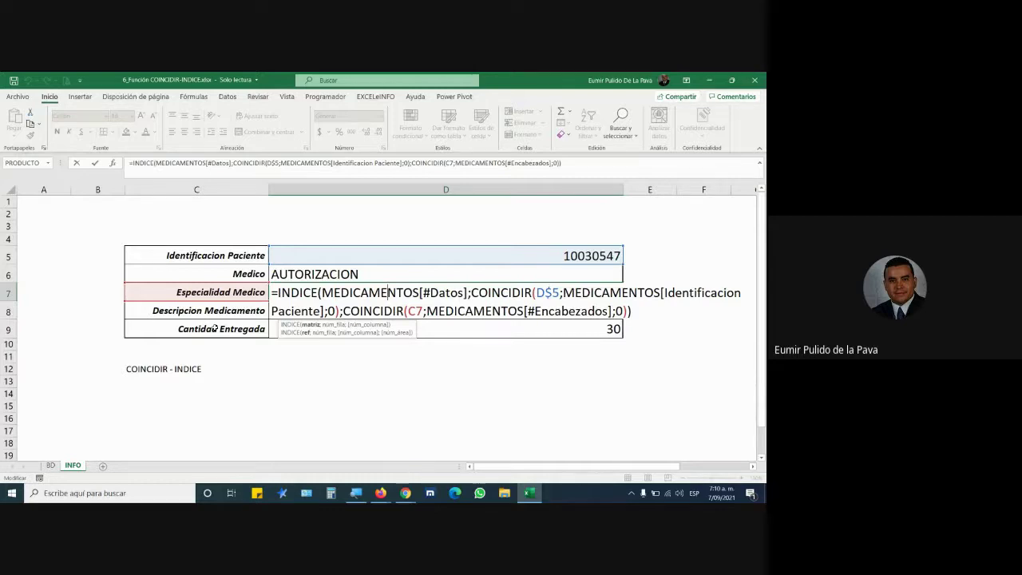
pyautogui.press('Return')
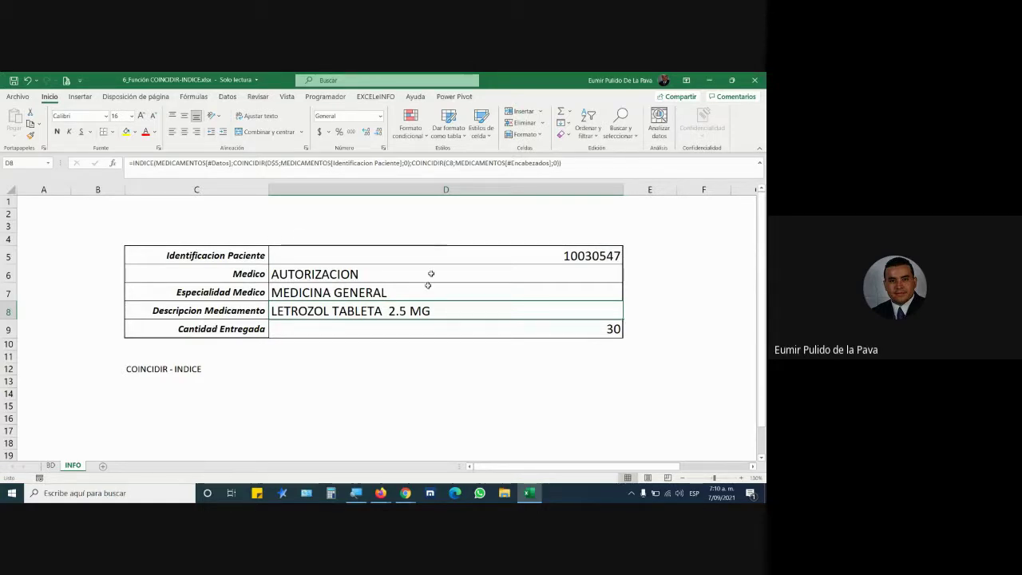
# Step: Check the Google Meet call, then return to the BD data sheet
pyautogui.moveTo(405, 493)
pyautogui.click(348, 443)
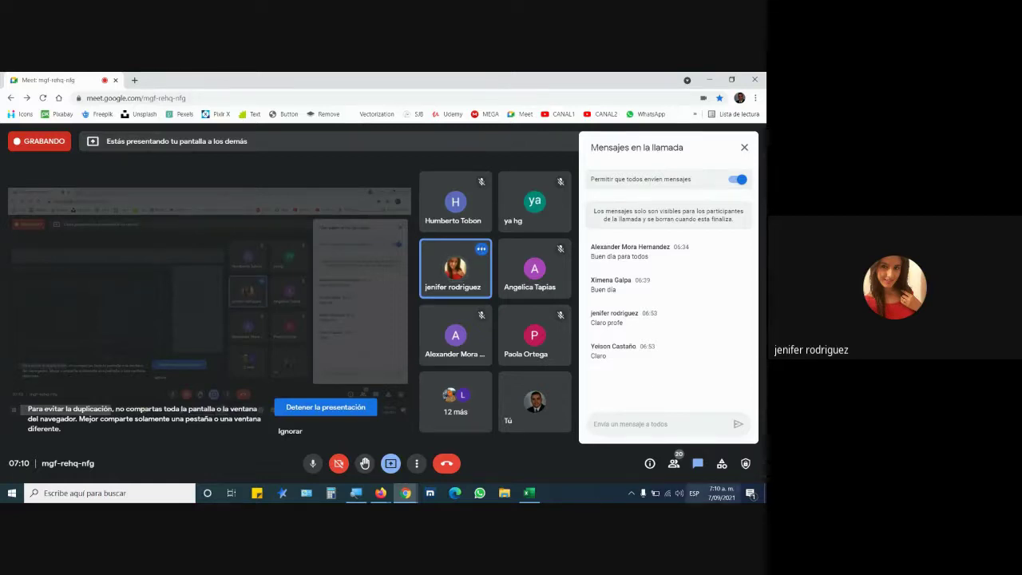
pyautogui.click(529, 493)
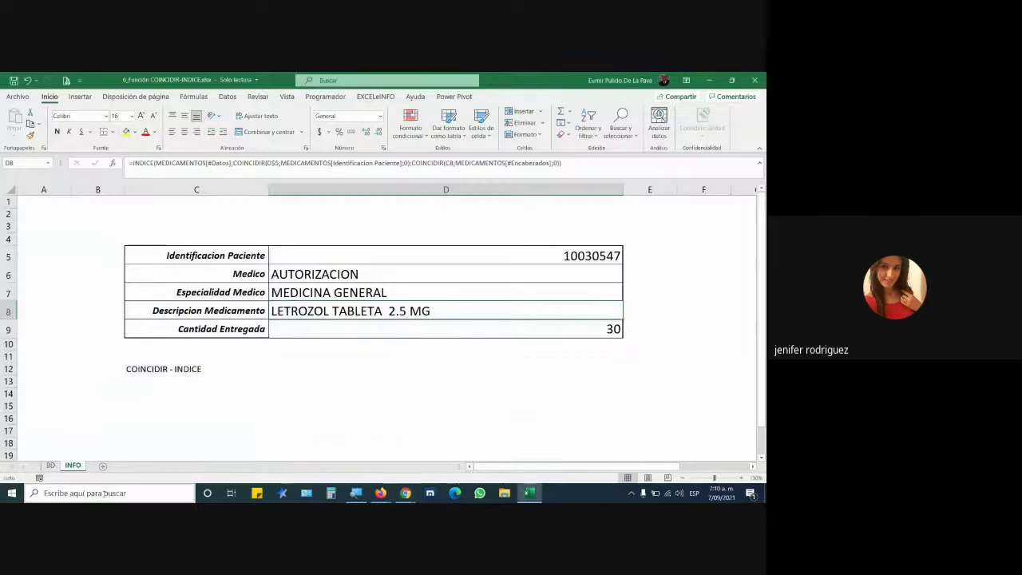
pyautogui.click(50, 465)
pyautogui.scroll(-6, 63, 434)
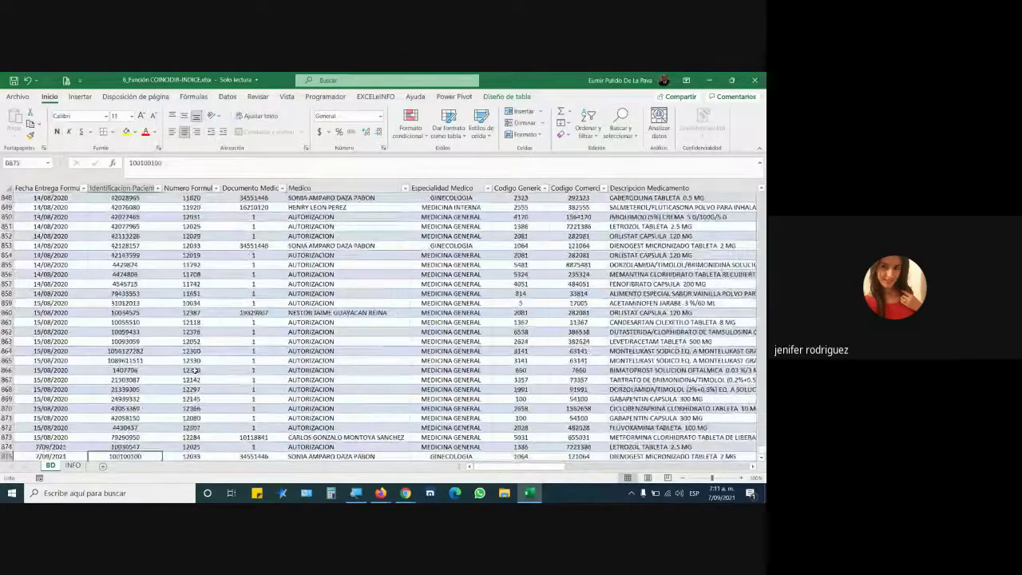
pyautogui.scroll(-1, 194, 370)
pyautogui.press('Left')
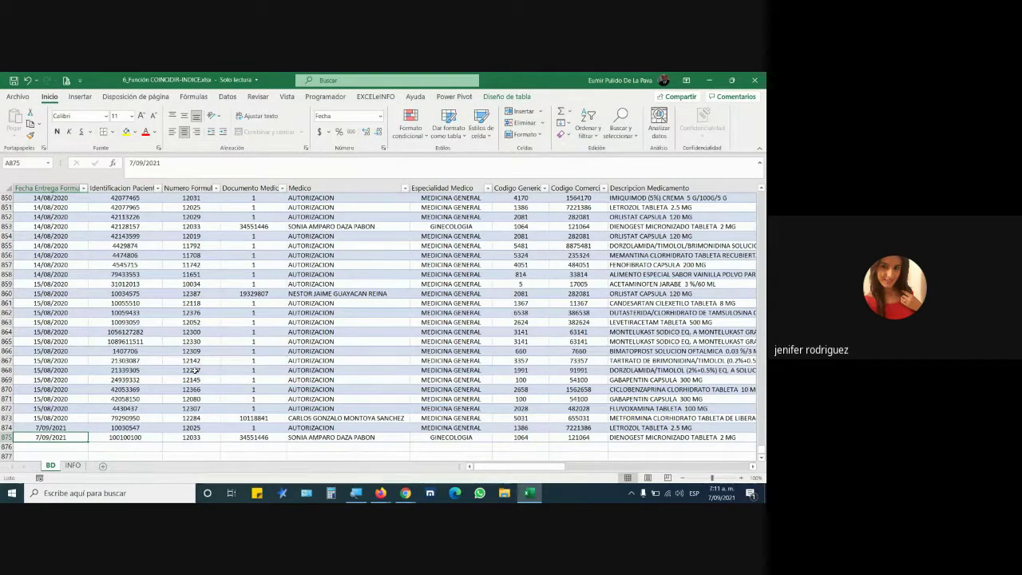
pyautogui.scroll(4, 128, 271)
pyautogui.click(140, 256)
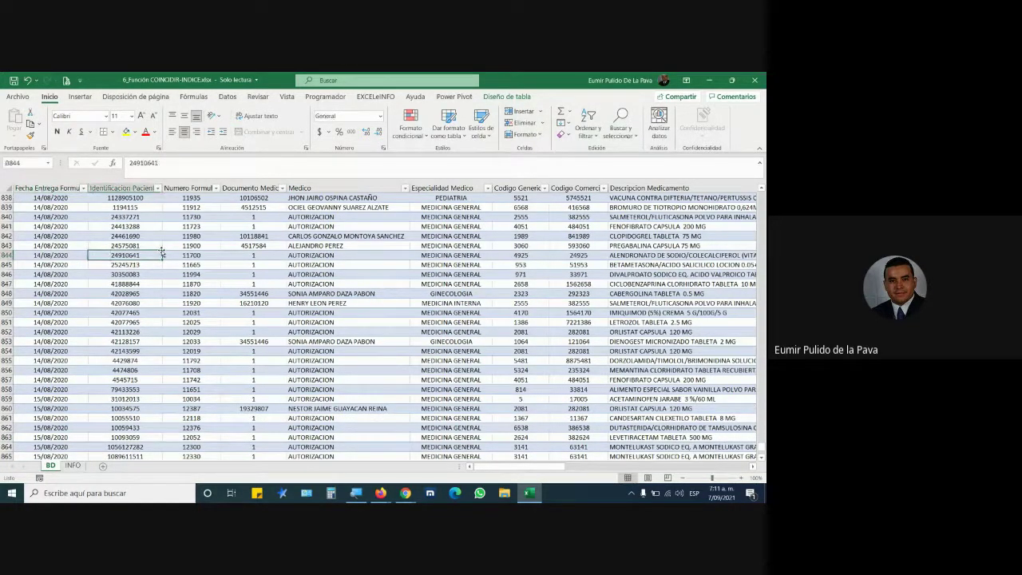
pyautogui.scroll(3, 200, 301)
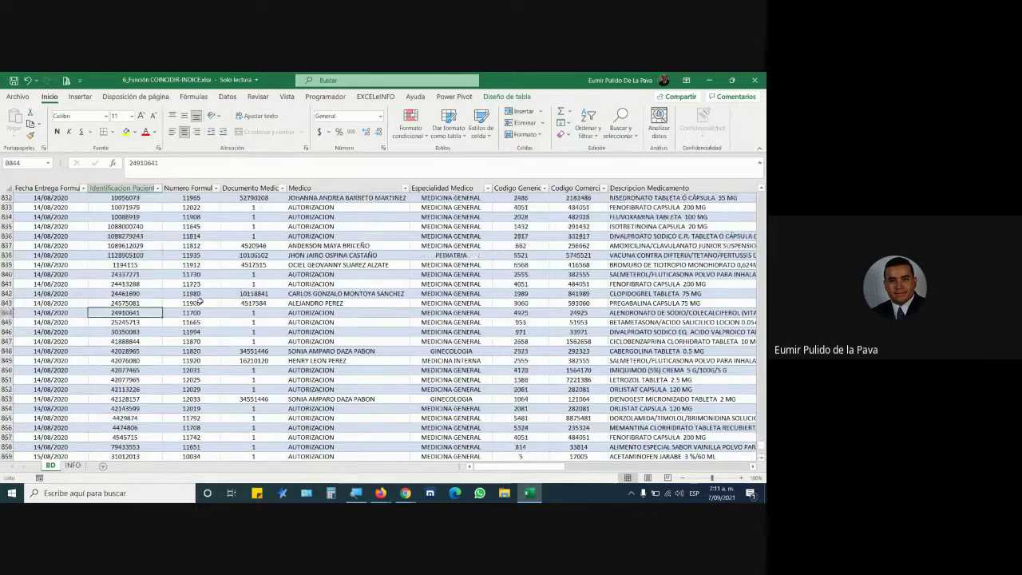
pyautogui.scroll(3, 201, 301)
pyautogui.scroll(20, 201, 301)
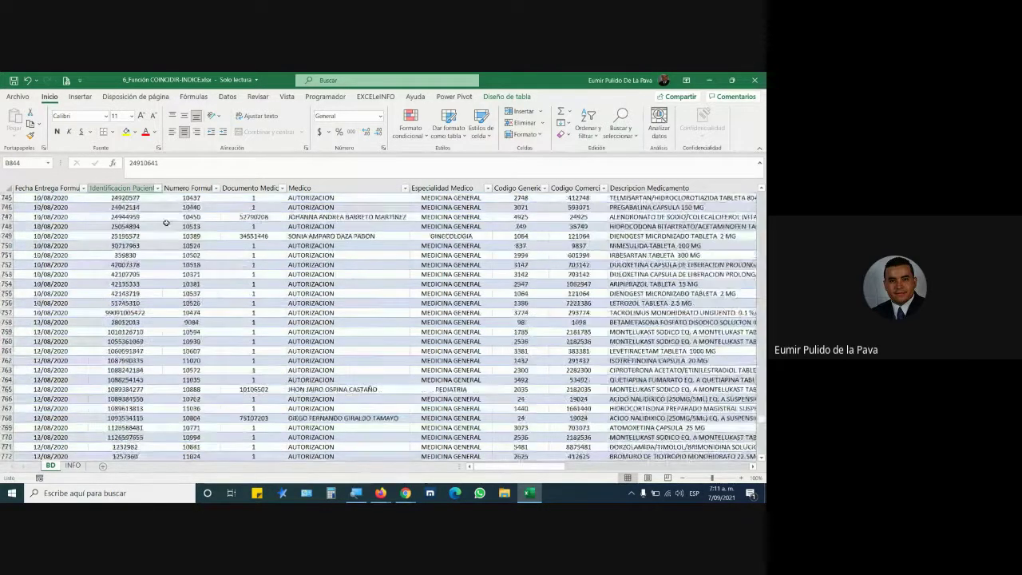
pyautogui.click(191, 456)
pyautogui.scroll(8, 139, 308)
pyautogui.scroll(6, 140, 307)
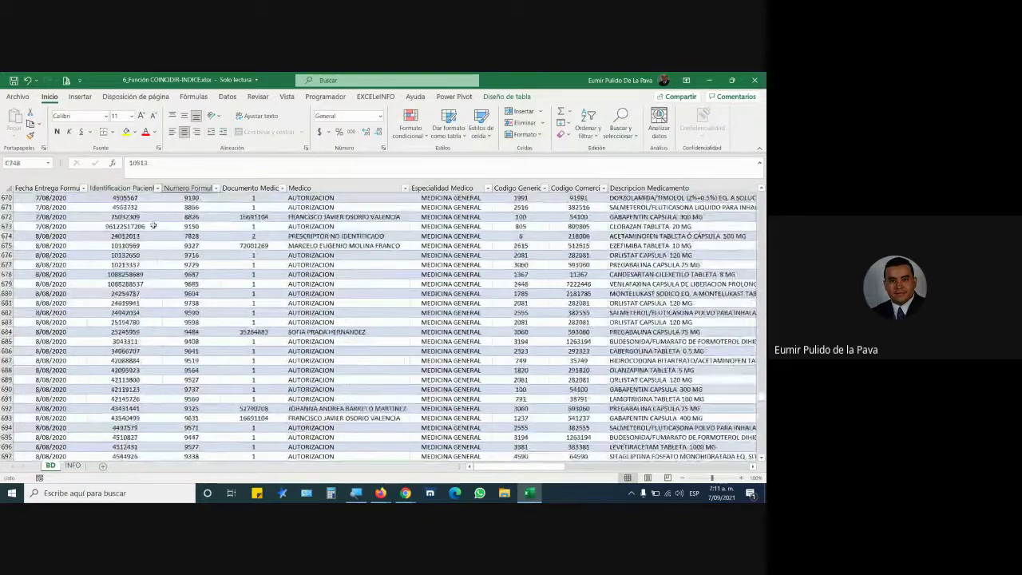
pyautogui.scroll(2, 148, 231)
pyautogui.scroll(8, 148, 232)
pyautogui.click(80, 97)
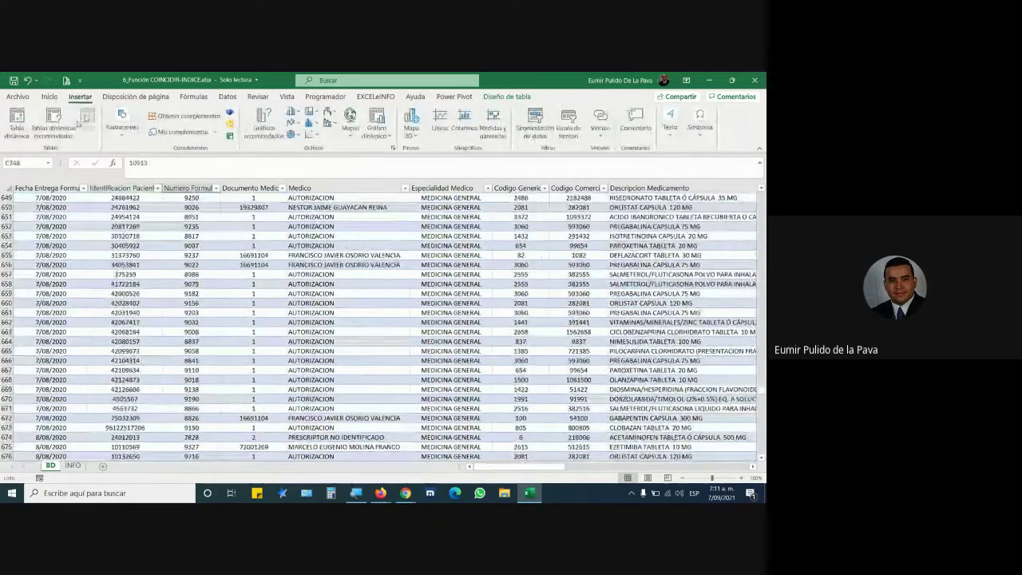
pyautogui.click(163, 302)
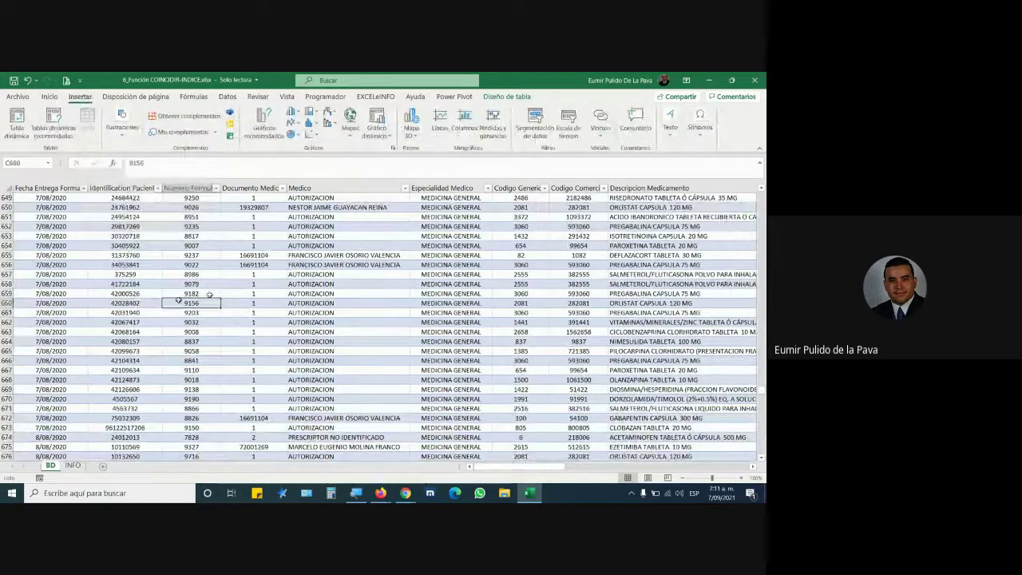
pyautogui.scroll(7, 200, 335)
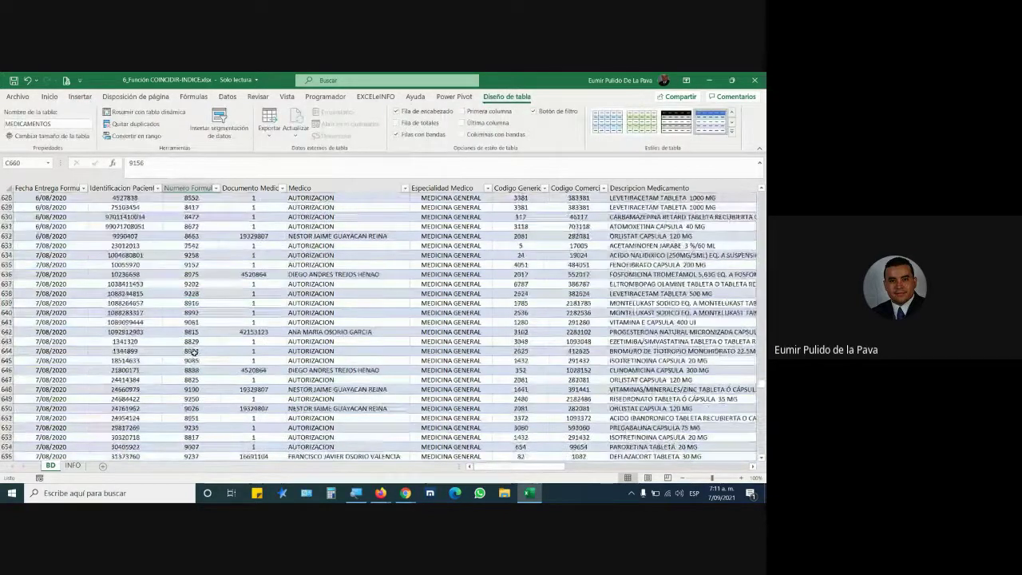
pyautogui.scroll(-10, 194, 351)
pyautogui.scroll(-12, 208, 351)
pyautogui.scroll(-15, 239, 319)
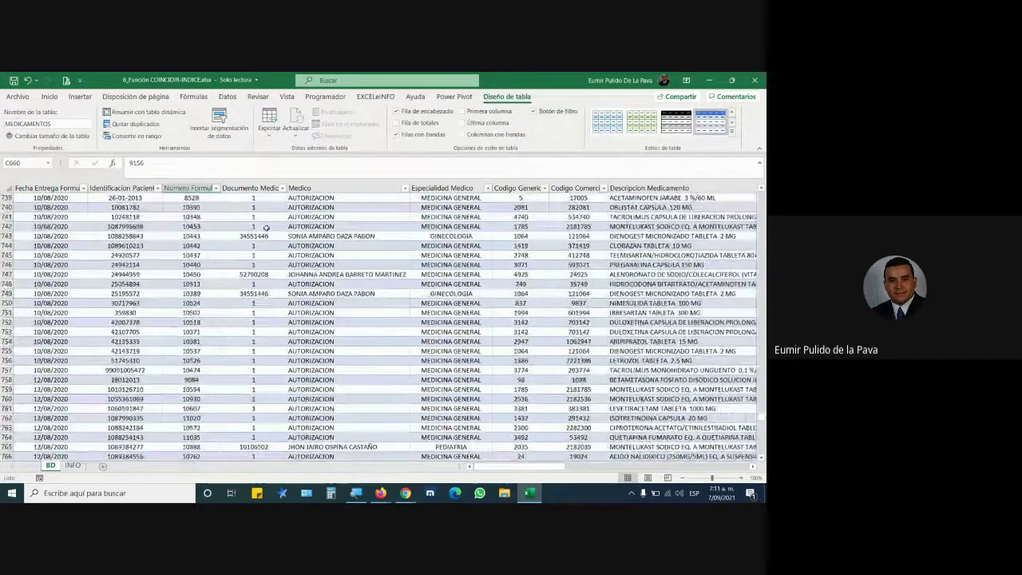
pyautogui.scroll(-8, 319, 272)
pyautogui.scroll(-8, 399, 311)
pyautogui.scroll(-9, 512, 355)
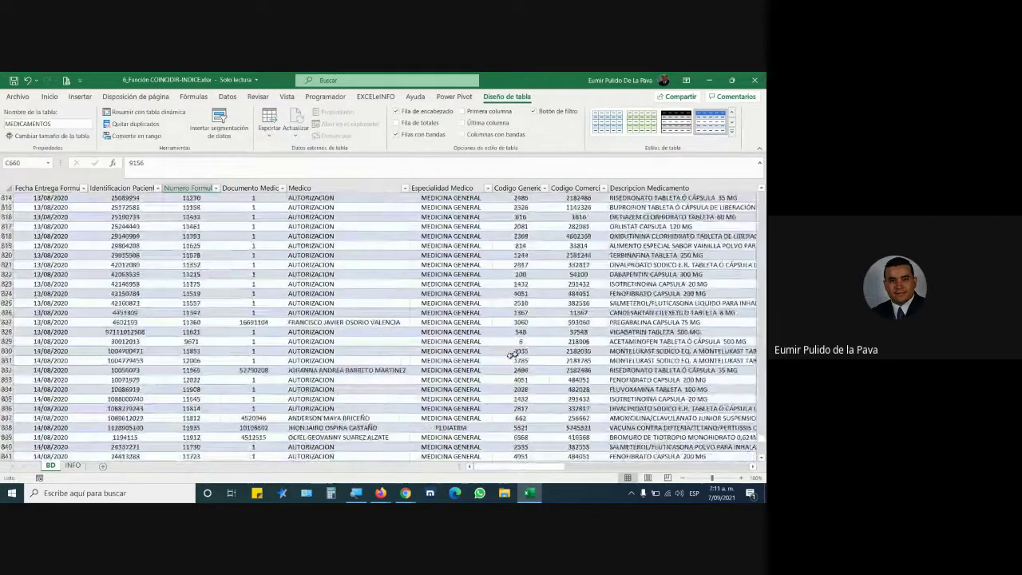
pyautogui.scroll(-7, 511, 359)
pyautogui.scroll(-10, 511, 372)
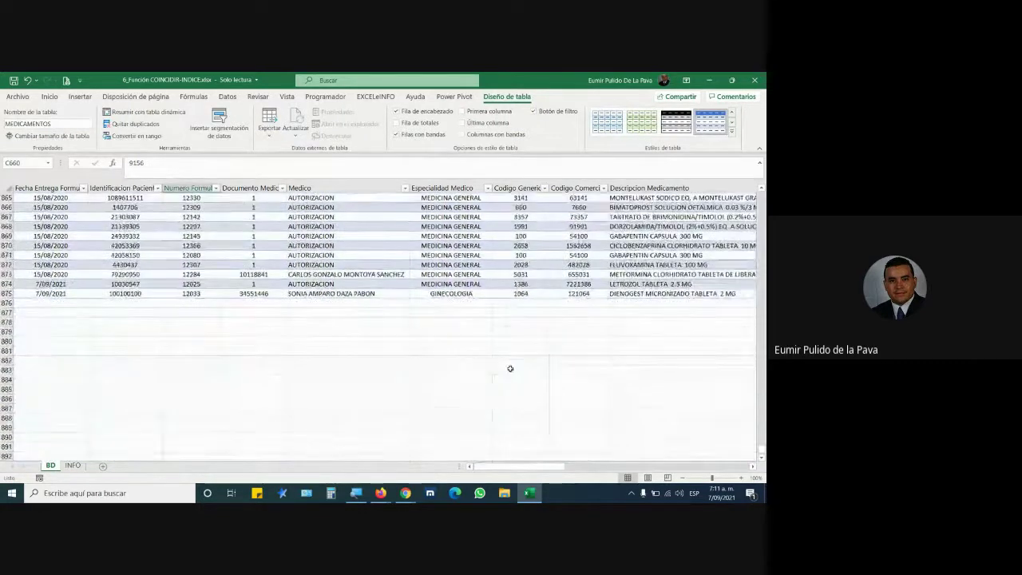
pyautogui.moveTo(56, 303); pyautogui.dragTo(76, 455)
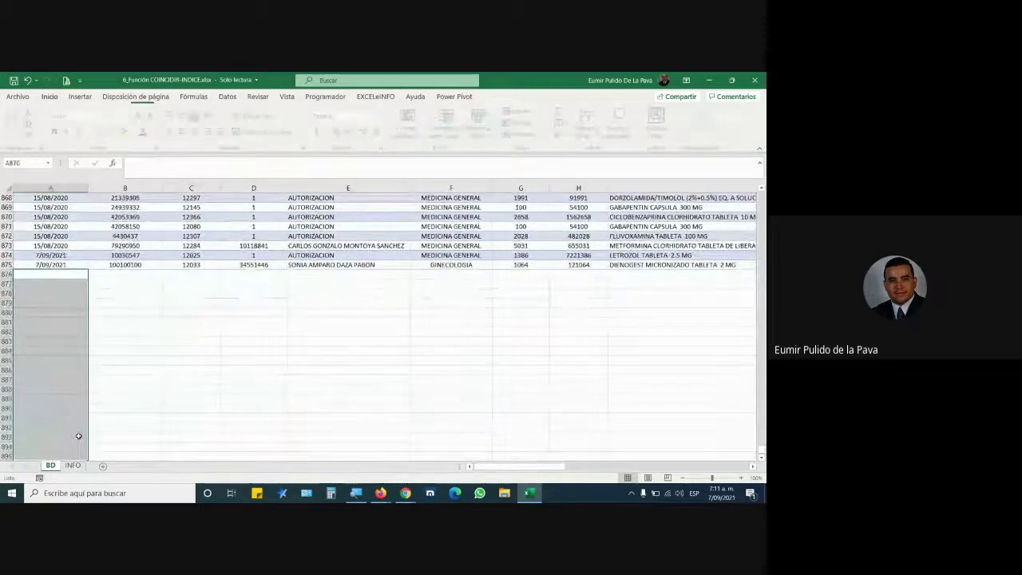
pyautogui.click(70, 255)
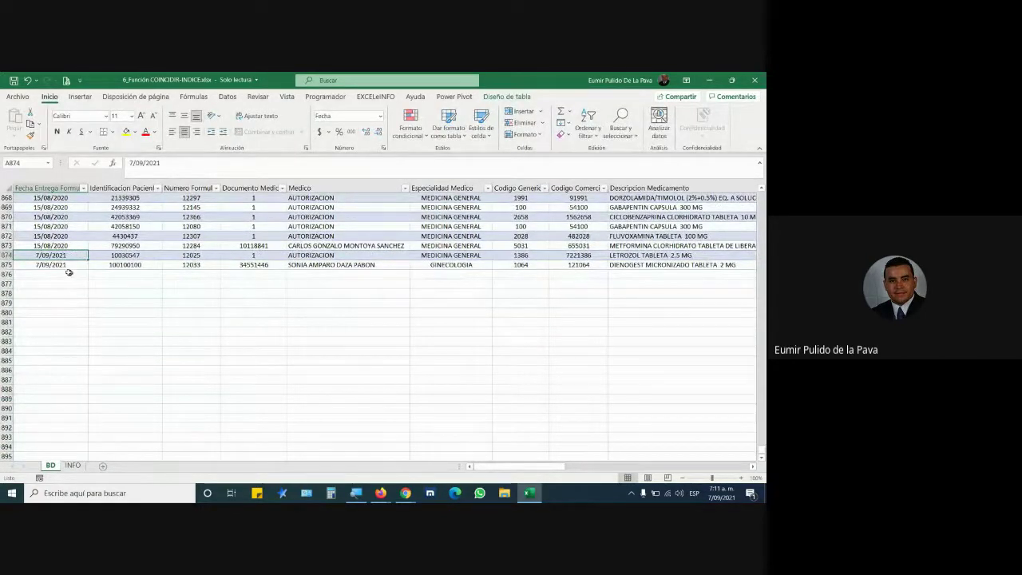
pyautogui.click(73, 466)
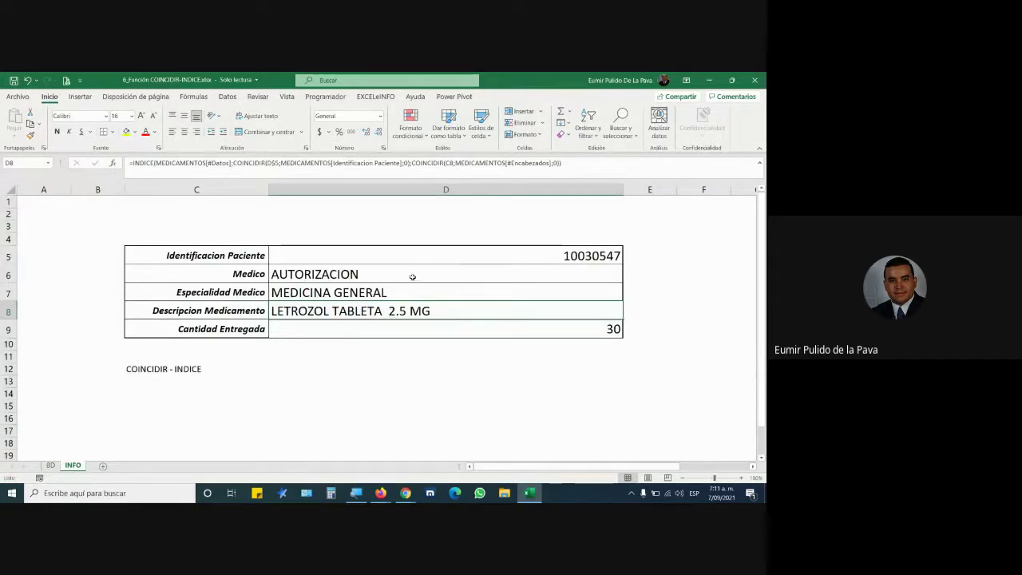
# Step: Inspect the D6 formula's MEDICAMENTOS[#Datos] reference and leave it unchanged
pyautogui.doubleClick(412, 277)
pyautogui.doubleClick(413, 273)
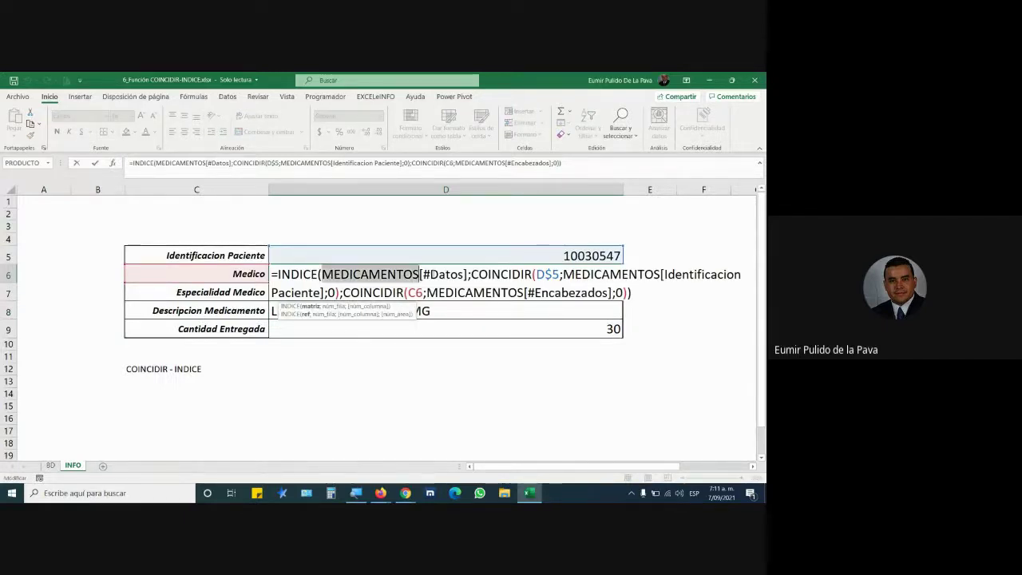
pyautogui.moveTo(413, 273); pyautogui.dragTo(467, 275)
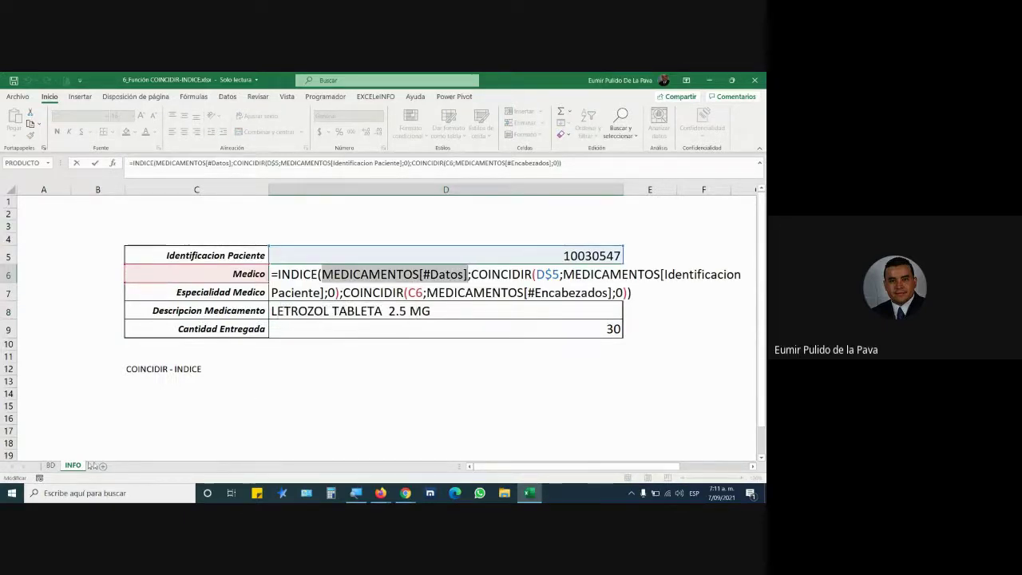
pyautogui.press('Escape')
# Step: On the BD sheet, check the last data rows around A870:D875, then jump to the table top
pyautogui.click(63, 465)
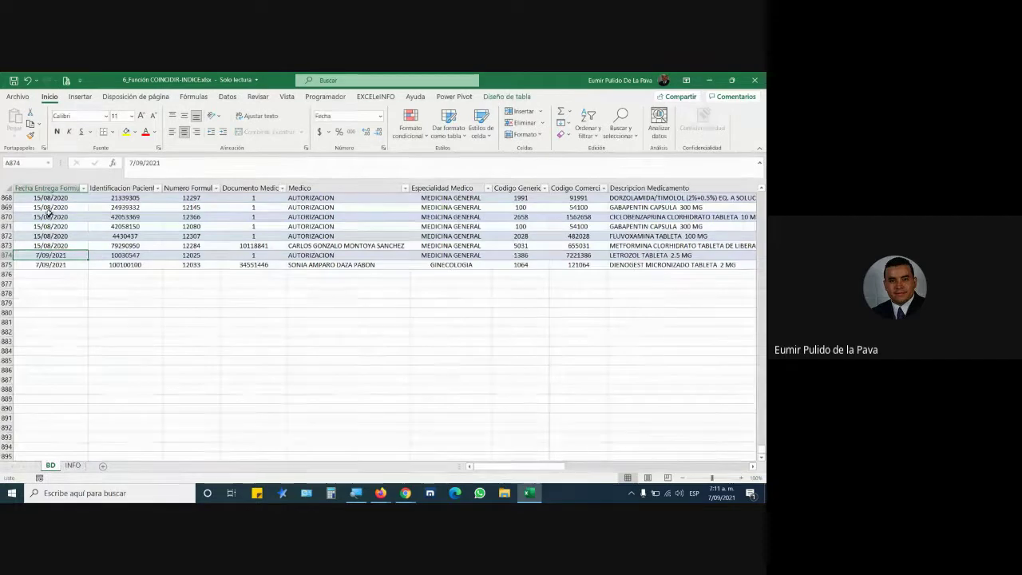
pyautogui.moveTo(47, 216); pyautogui.dragTo(232, 264)
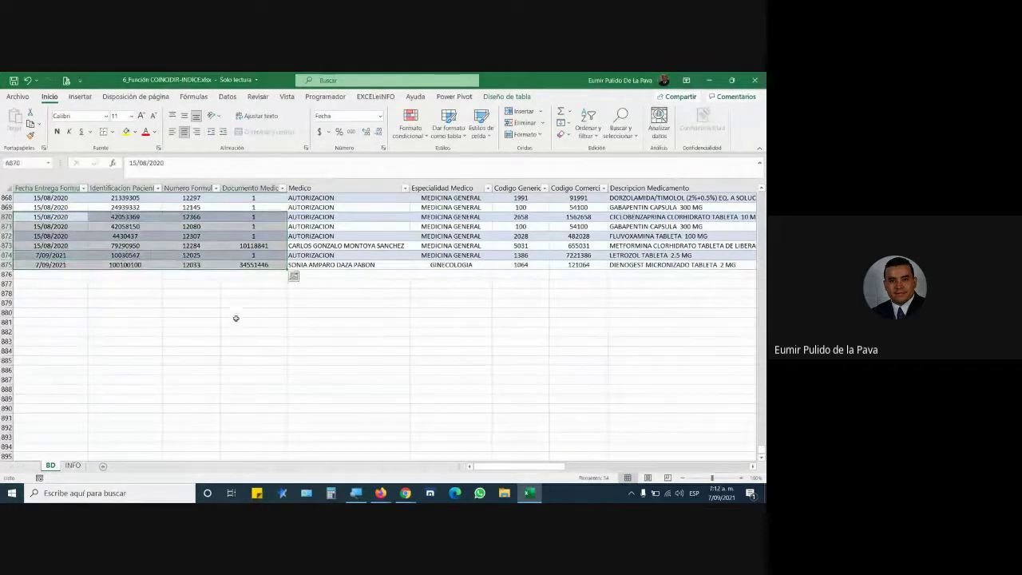
pyautogui.moveTo(67, 276); pyautogui.dragTo(61, 384)
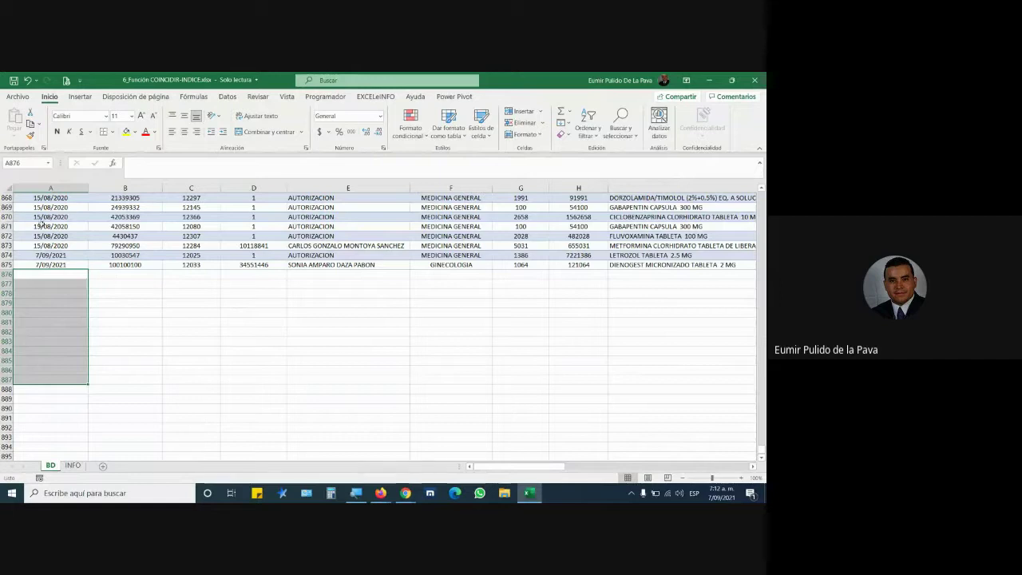
pyautogui.moveTo(50, 226)
pyautogui.mouseDown()
pyautogui.moveTo(318, 266)
pyautogui.moveTo(316, 371)
pyautogui.mouseUp()
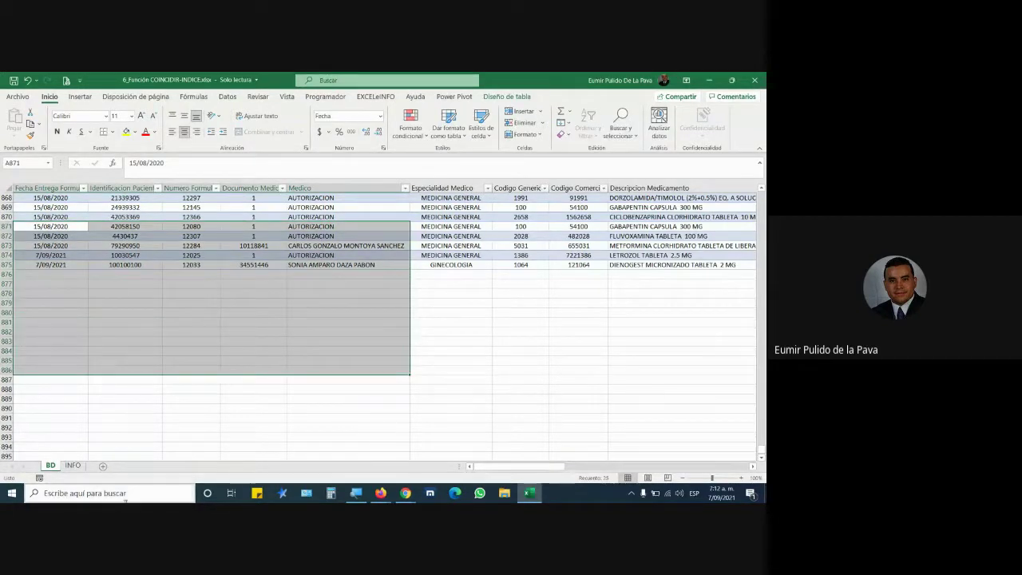
pyautogui.click(70, 465)
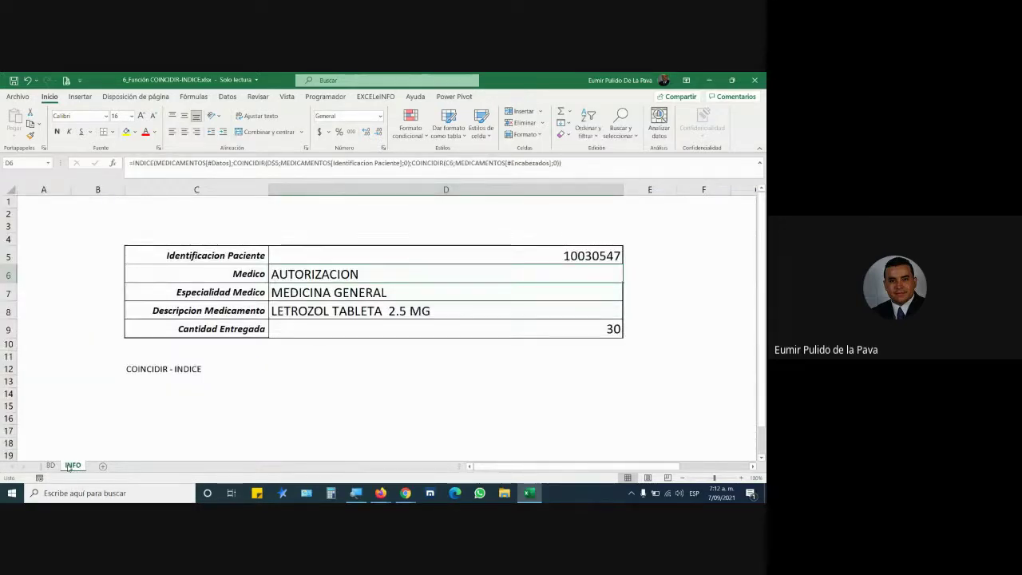
pyautogui.click(50, 465)
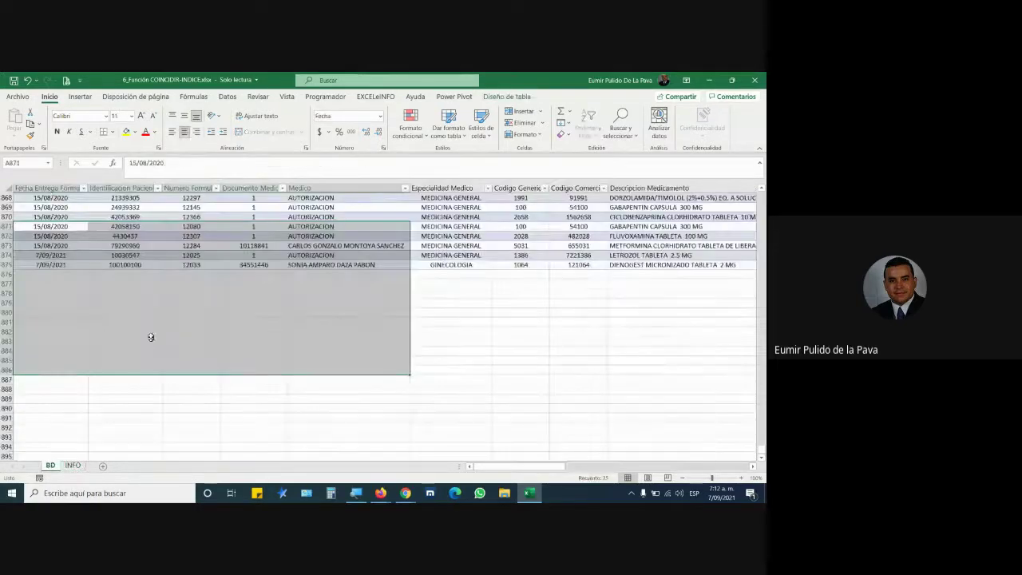
pyautogui.click(192, 264)
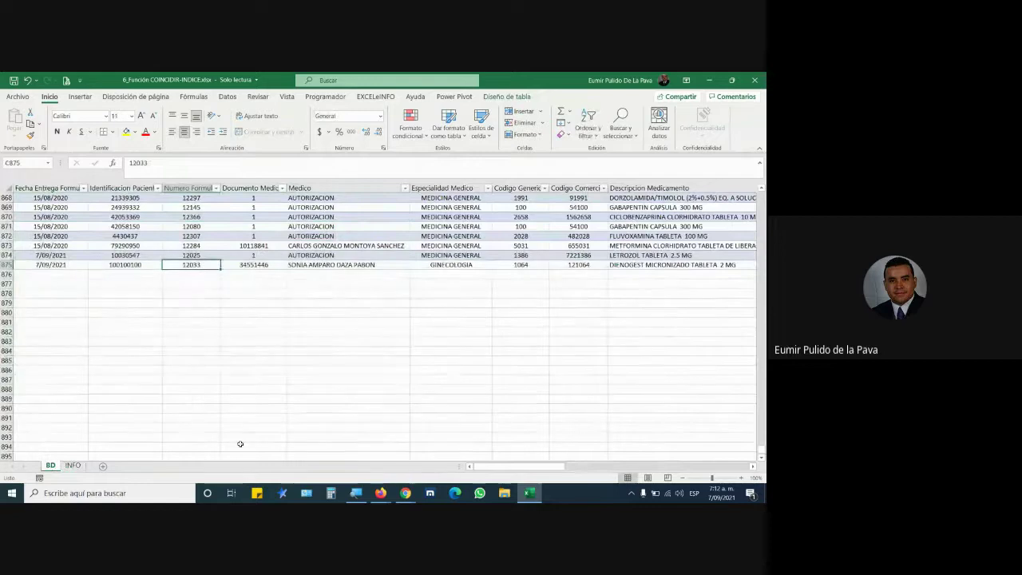
pyautogui.scroll(6, 239, 443)
pyautogui.click(508, 97)
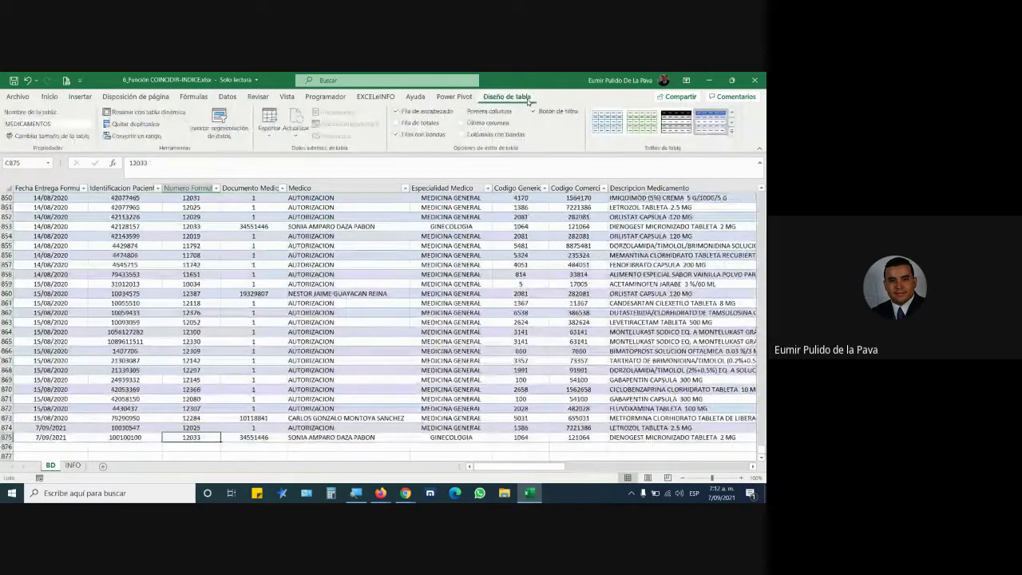
pyautogui.hotkey('ctrl', 'Up')
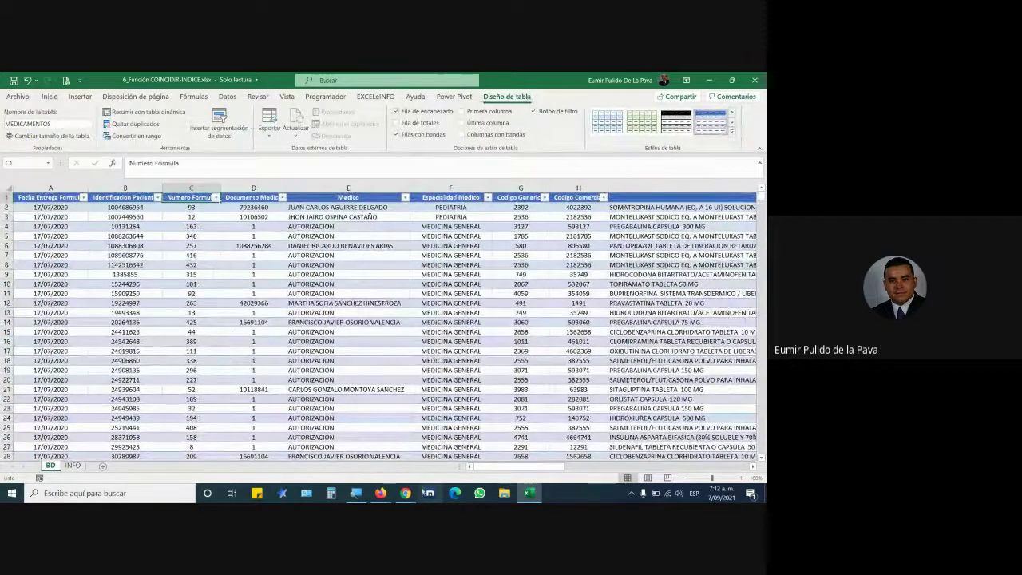
# Step: Bring up the Google Meet call, return to Excel, and launch File Explorer
pyautogui.moveTo(405, 493)
pyautogui.click(352, 443)
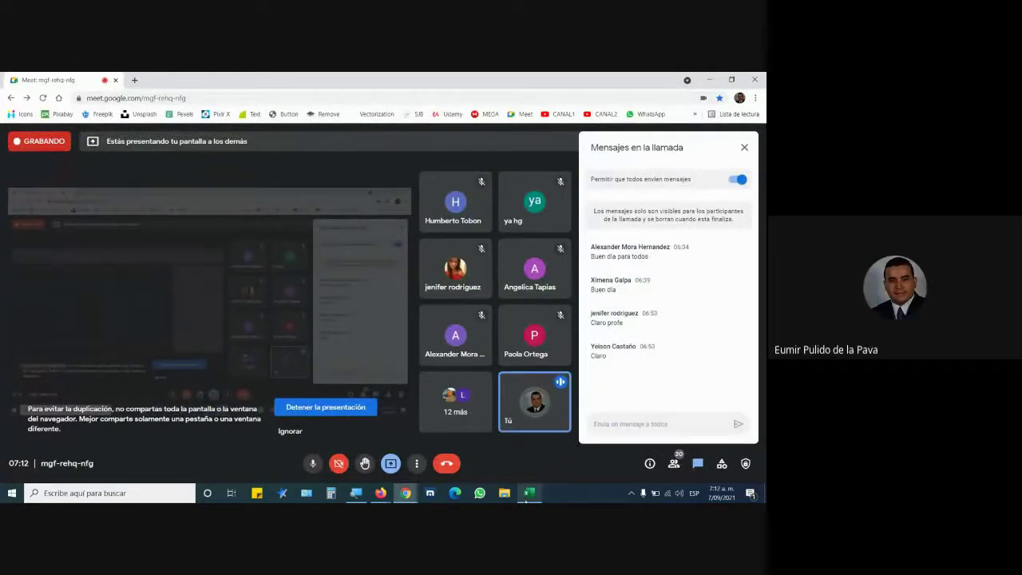
pyautogui.click(531, 494)
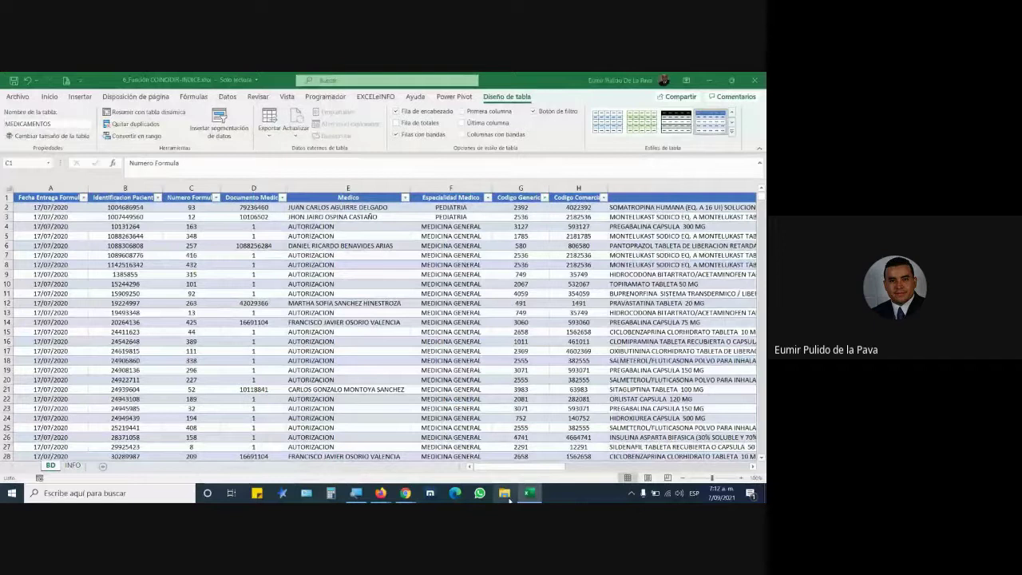
pyautogui.click(505, 493)
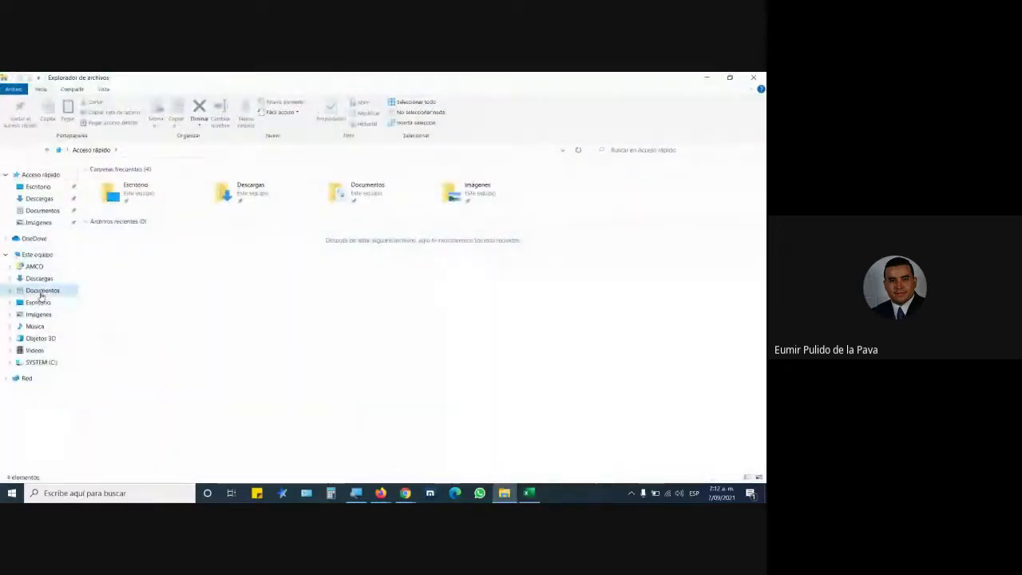
# Step: Locate 6_Función COINCIDIR-INDICE.xlsx in Documentos > MEMORIA > EXCEL MATERIAL > MANEJO AVANZADO > RA-01 PF 22810249
pyautogui.click(42, 291)
pyautogui.doubleClick(395, 195)
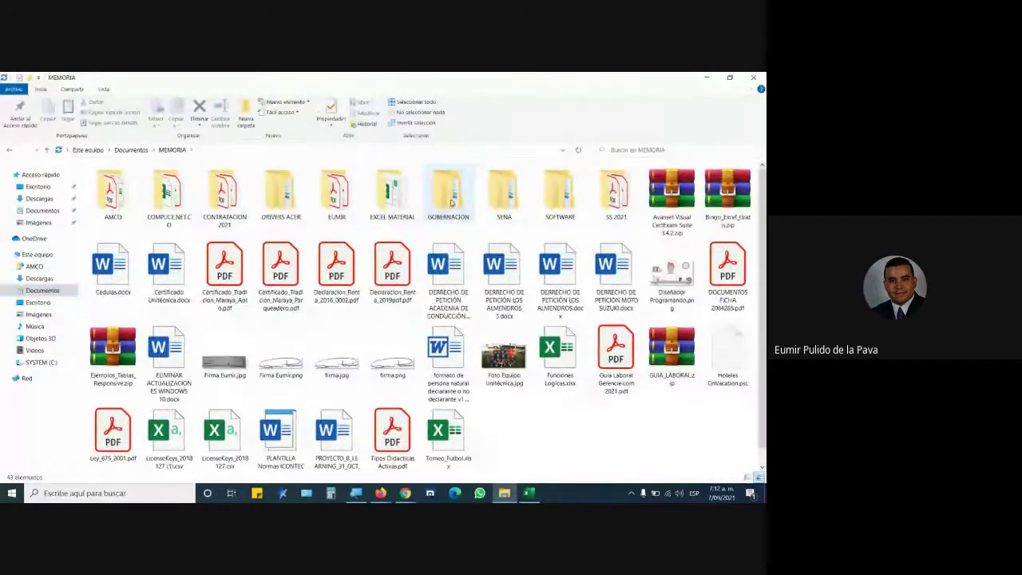
pyautogui.doubleClick(504, 192)
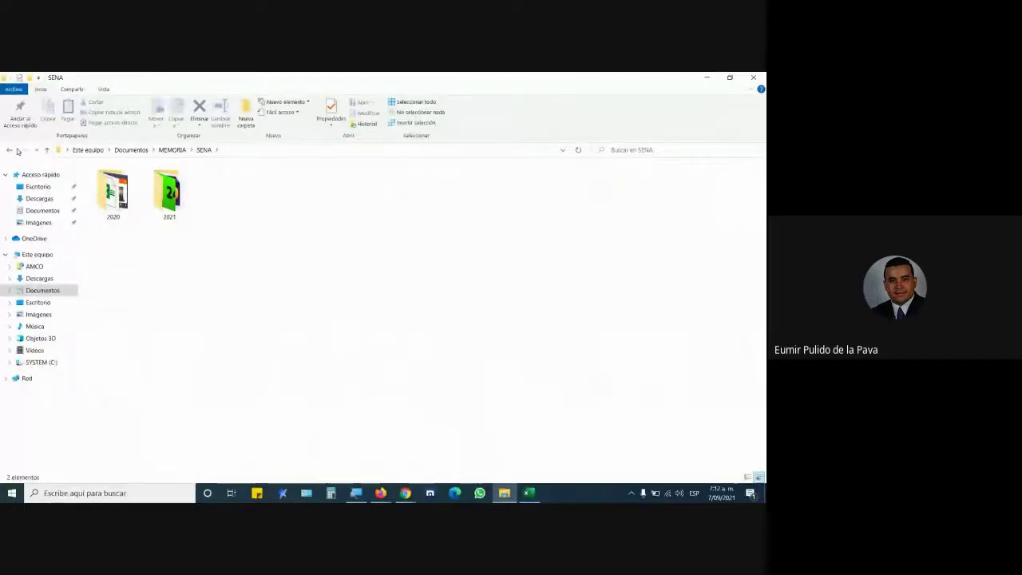
pyautogui.click(9, 149)
pyautogui.doubleClick(395, 192)
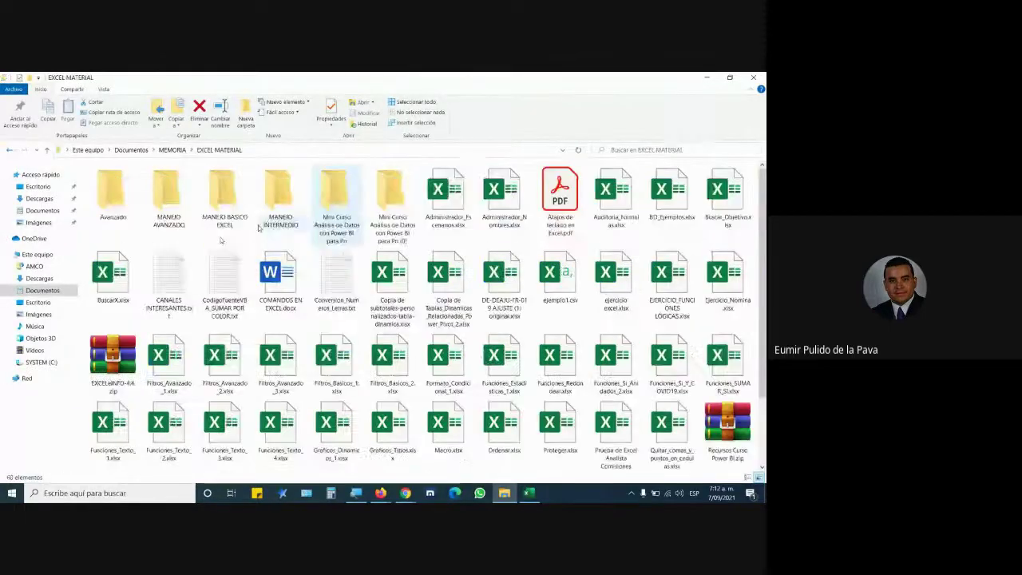
pyautogui.doubleClick(168, 196)
pyautogui.doubleClick(113, 191)
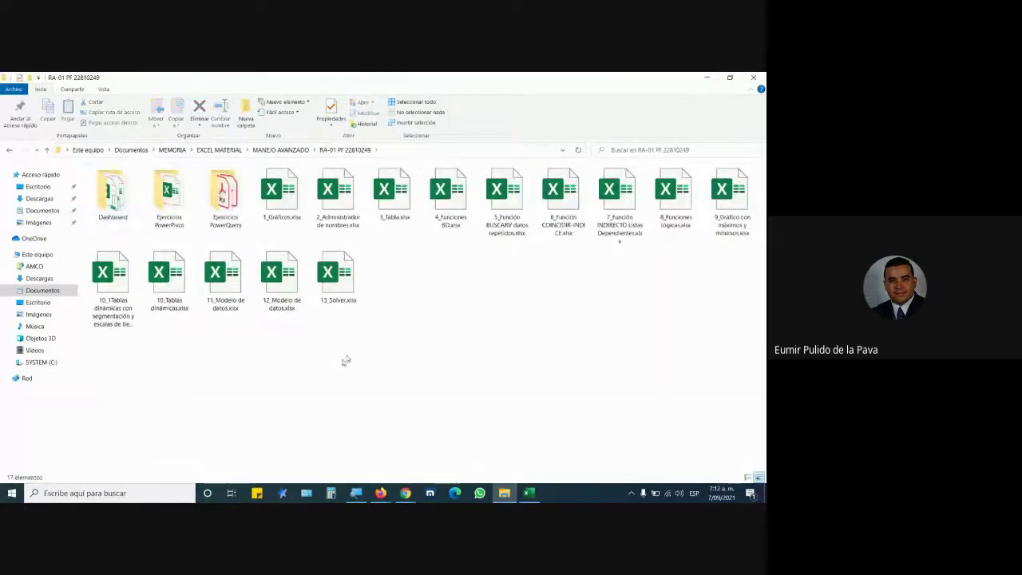
pyautogui.click(560, 207)
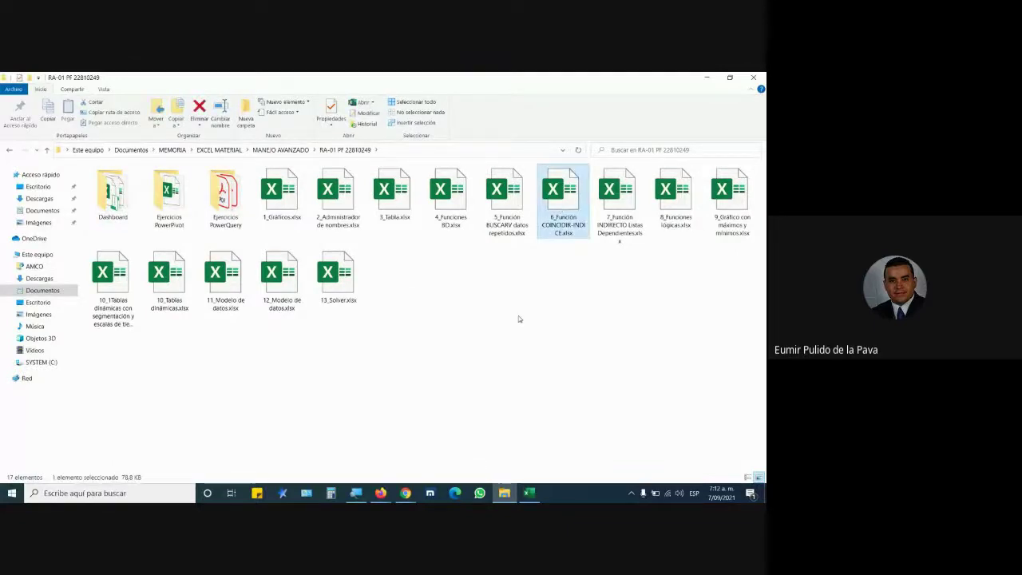
# Step: Rename the desktop workbook copy to COINCIDIR-INDICE.xlsx and switch back to Excel
pyautogui.press('super+d')
pyautogui.hotkey('ctrl', 'v')
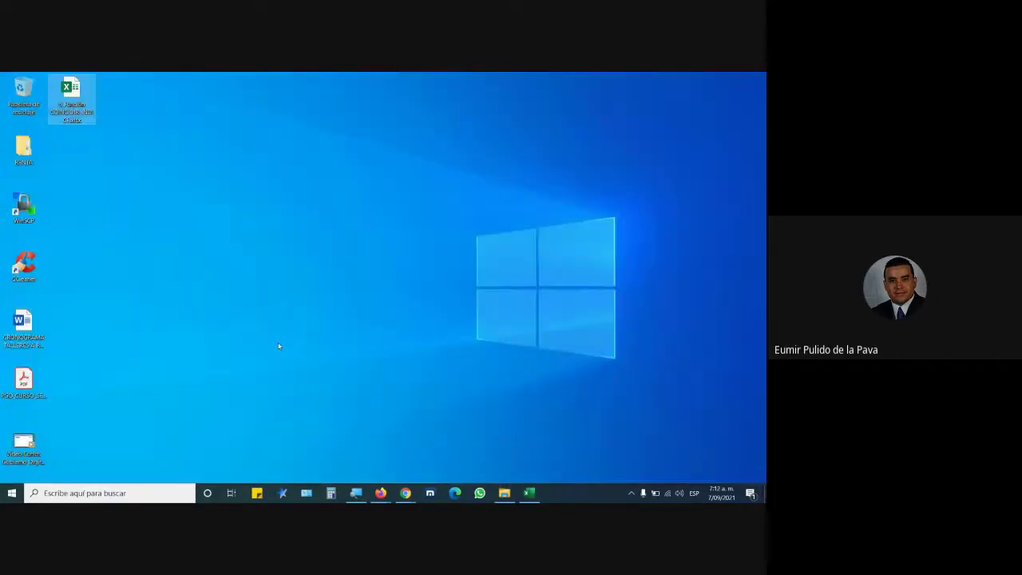
pyautogui.click(77, 119)
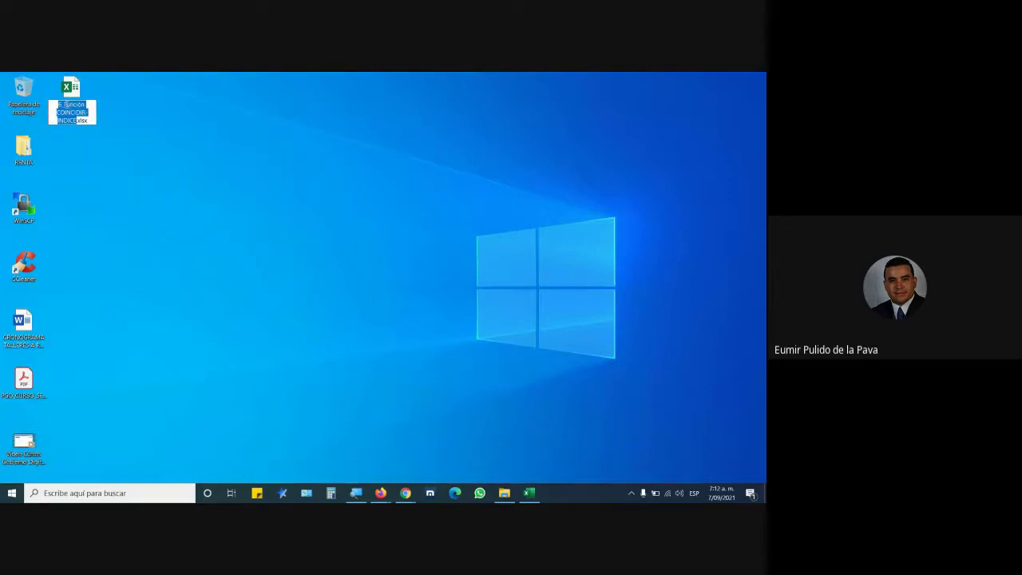
pyautogui.moveTo(58, 105); pyautogui.dragTo(70, 106)
pyautogui.press('BackSpace')
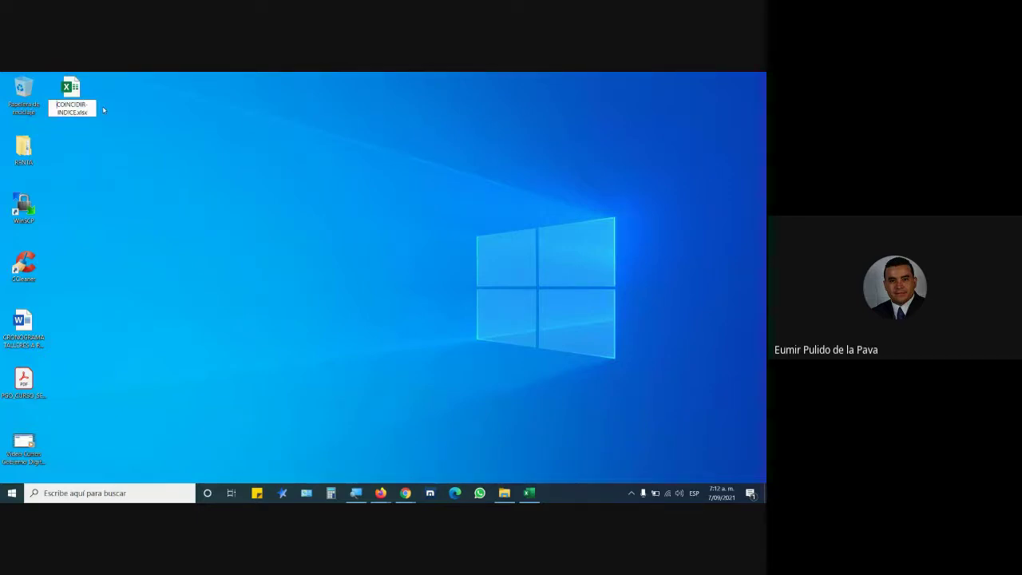
pyautogui.press('Return')
pyautogui.click(219, 168)
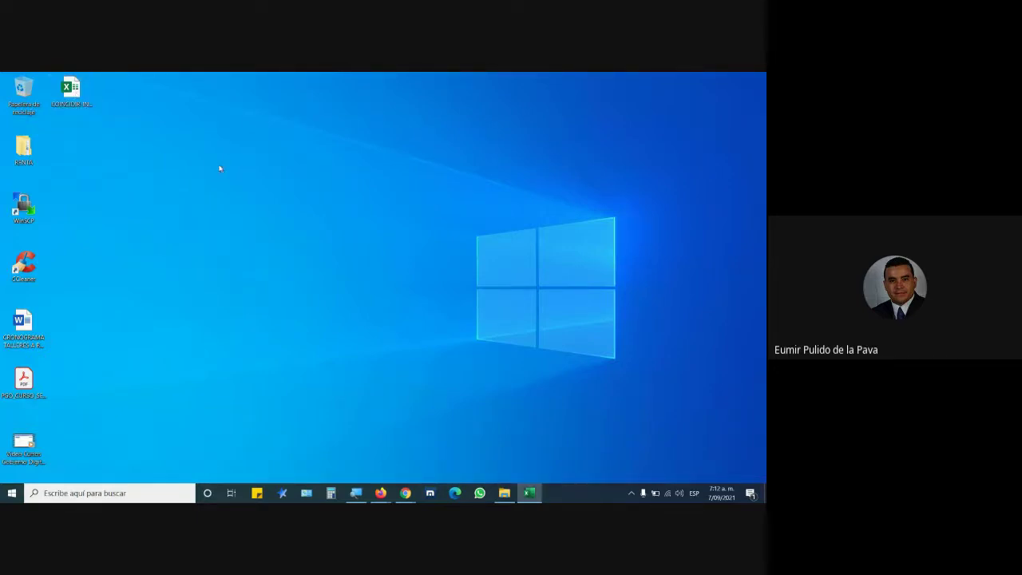
pyautogui.hotkey('alt', 'Tab')
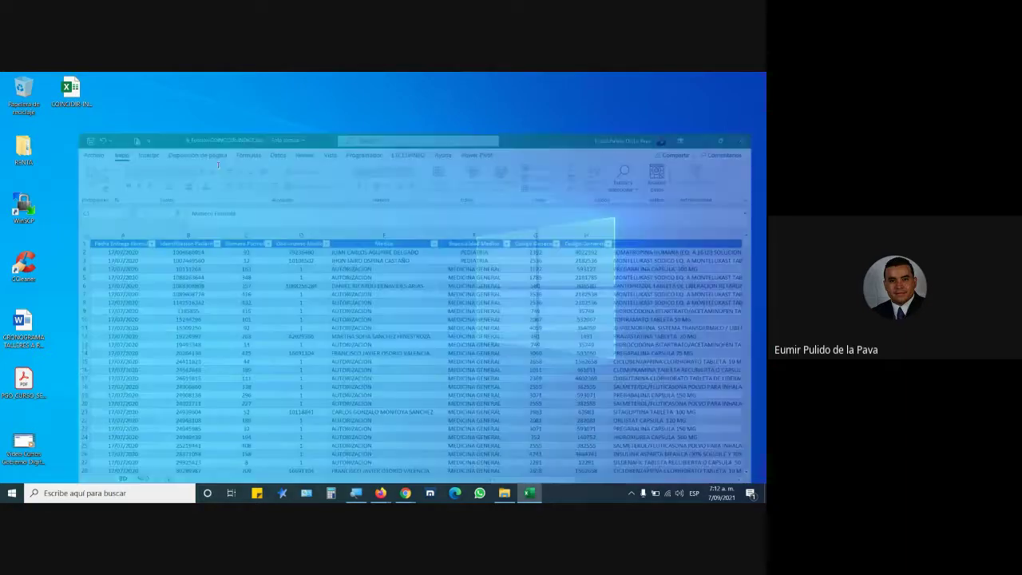
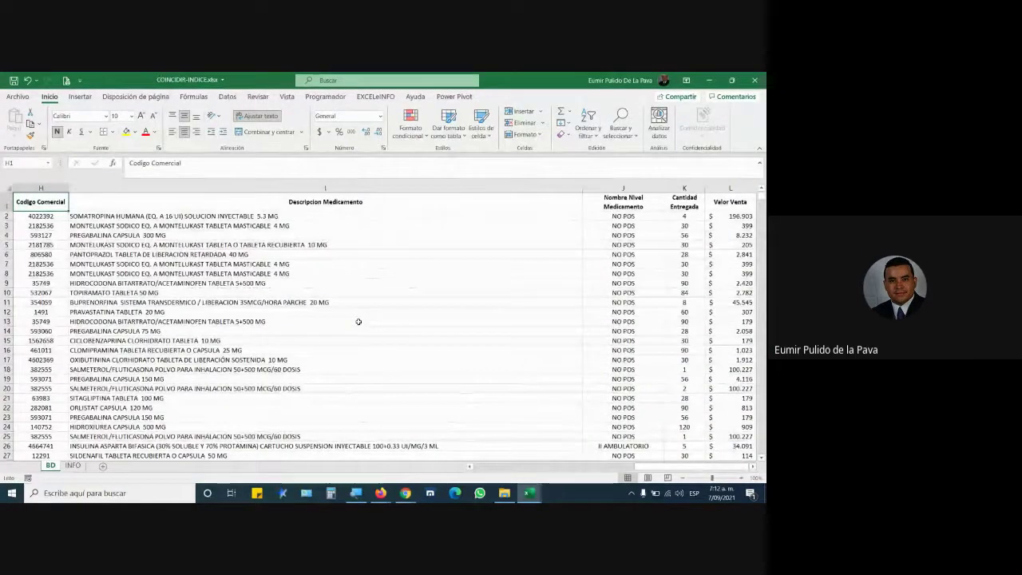
# Step: Give INFO cell D5 a list validation sourced from BD!$B$2:$B$873
pyautogui.click(70, 465)
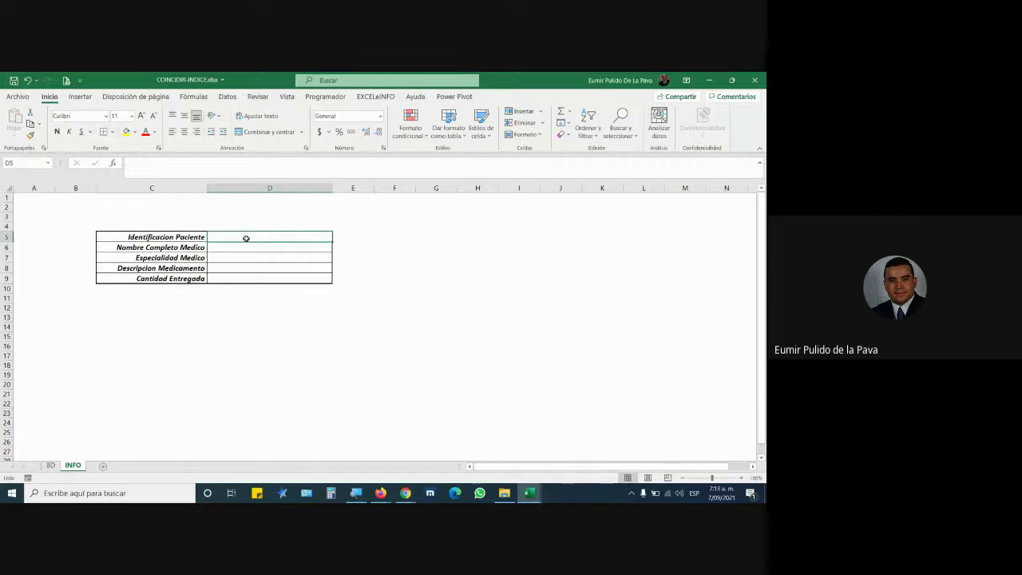
pyautogui.click(230, 96)
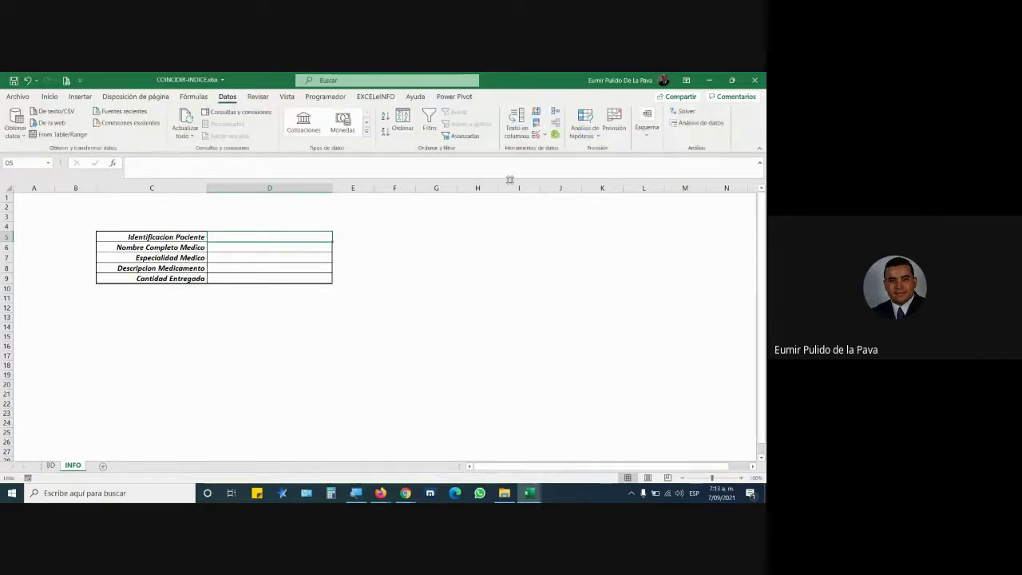
pyautogui.click(535, 134)
pyautogui.click(365, 231)
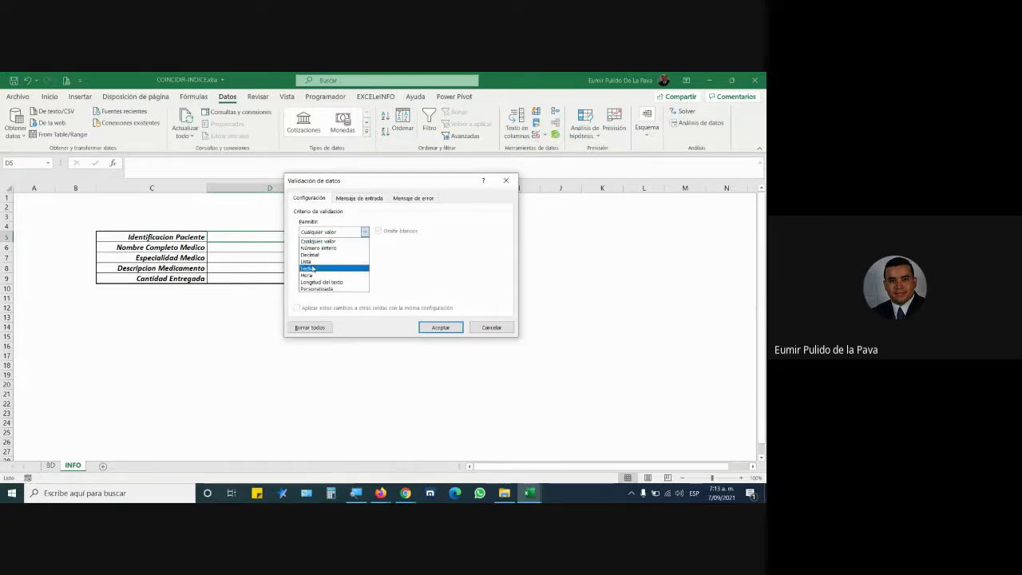
pyautogui.click(306, 268)
pyautogui.click(365, 232)
pyautogui.click(306, 262)
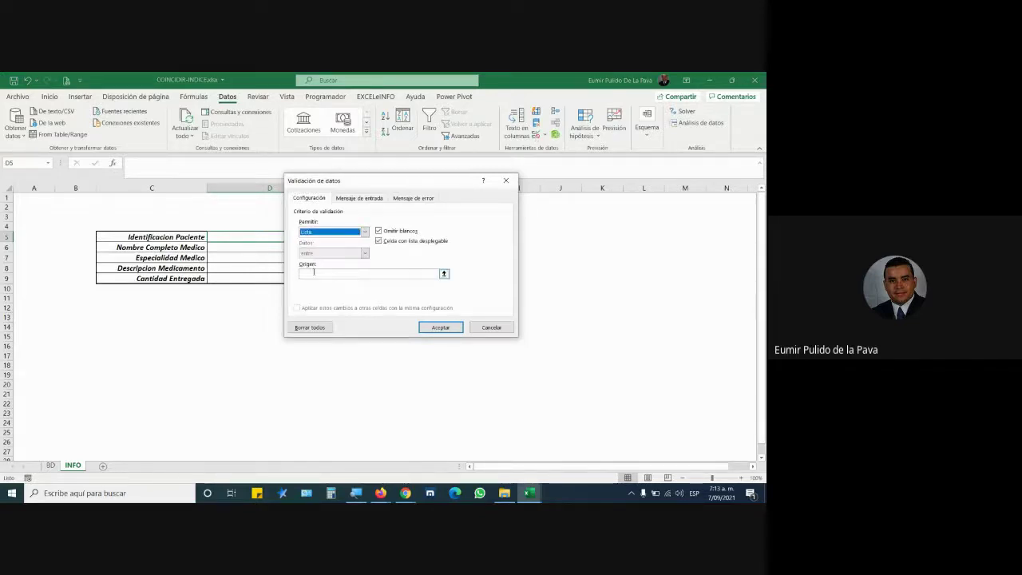
pyautogui.click(52, 465)
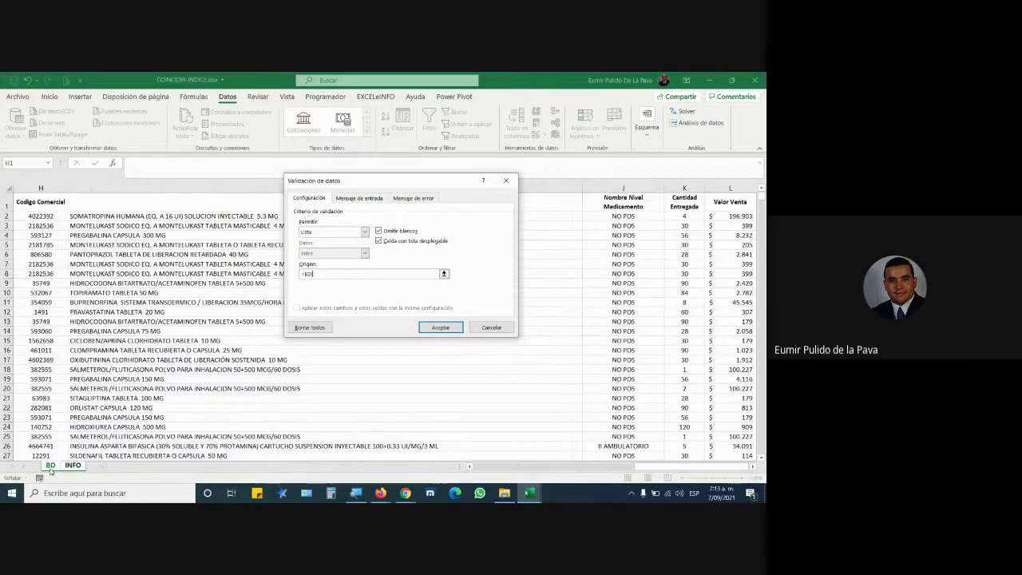
pyautogui.moveTo(661, 467); pyautogui.dragTo(511, 467)
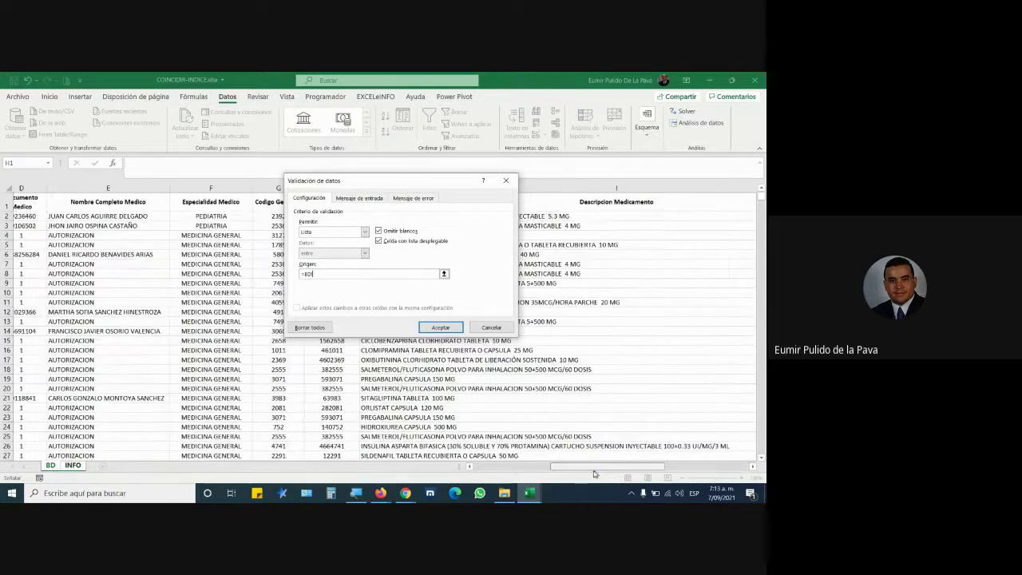
pyautogui.click(106, 216)
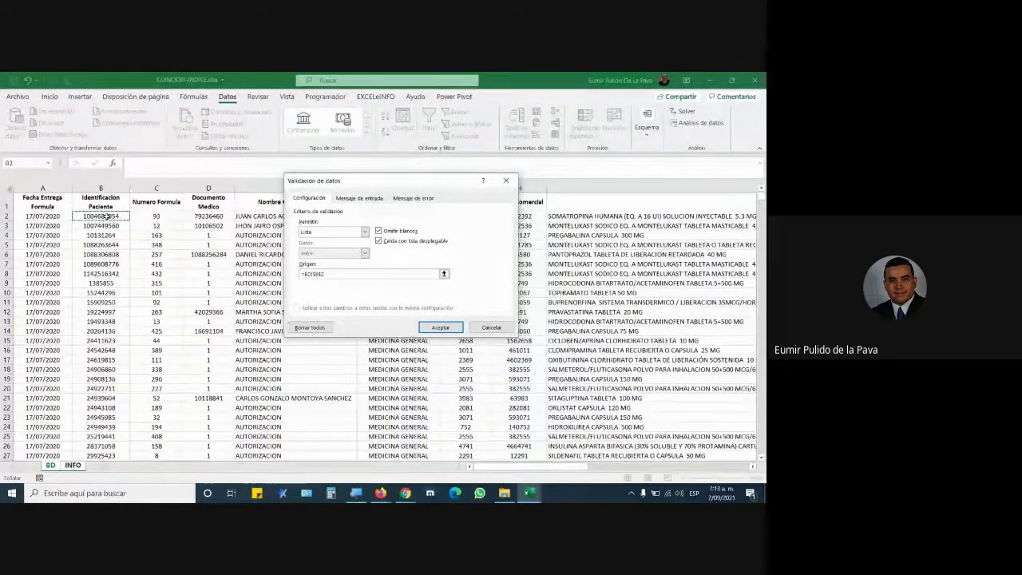
pyautogui.hotkey('ctrl', 'shift', 'Down')
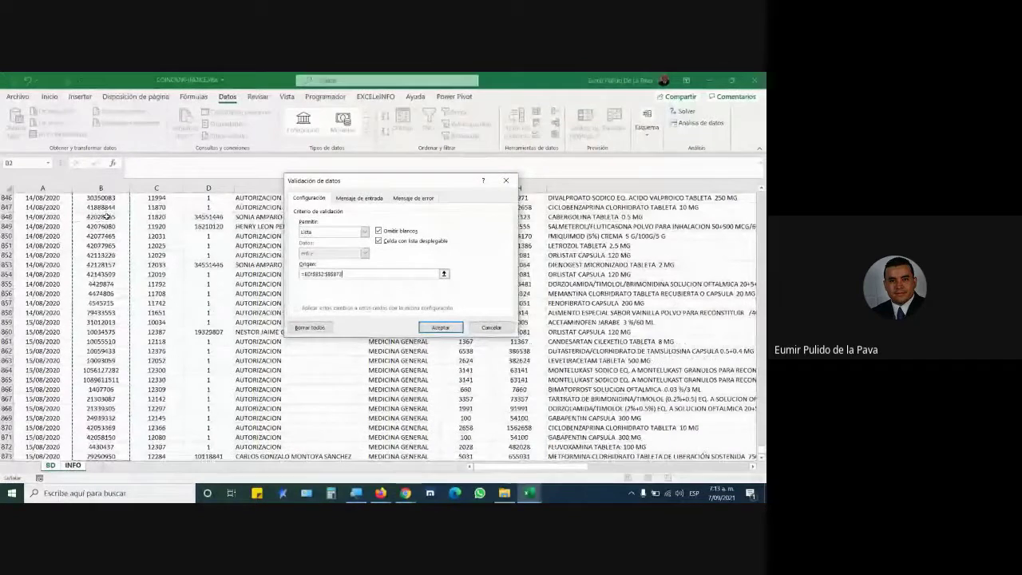
pyautogui.click(449, 327)
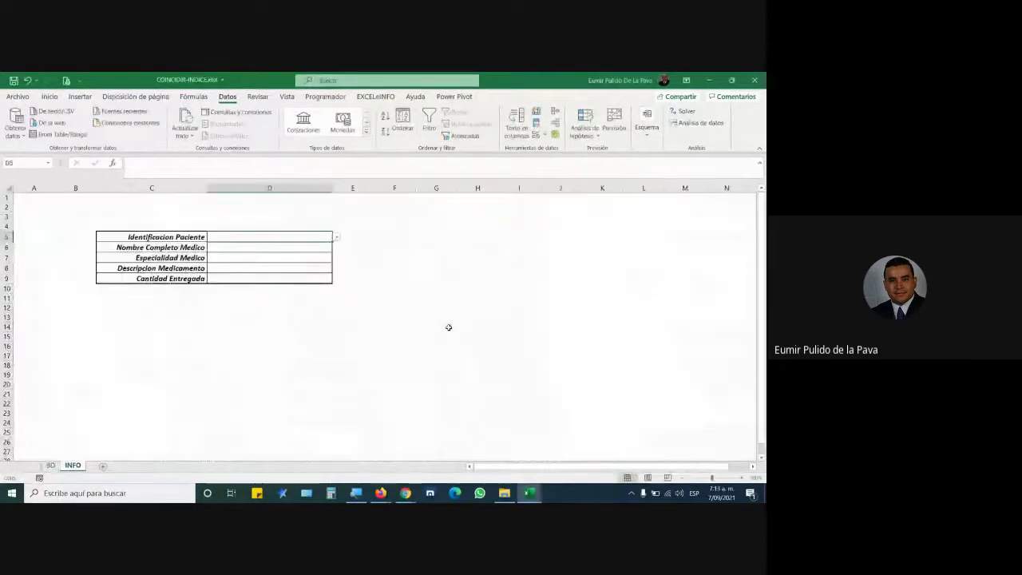
# Step: Open D5's patient ID dropdown to test it, then close it without choosing
pyautogui.click(336, 237)
pyautogui.moveTo(332, 259); pyautogui.dragTo(334, 297)
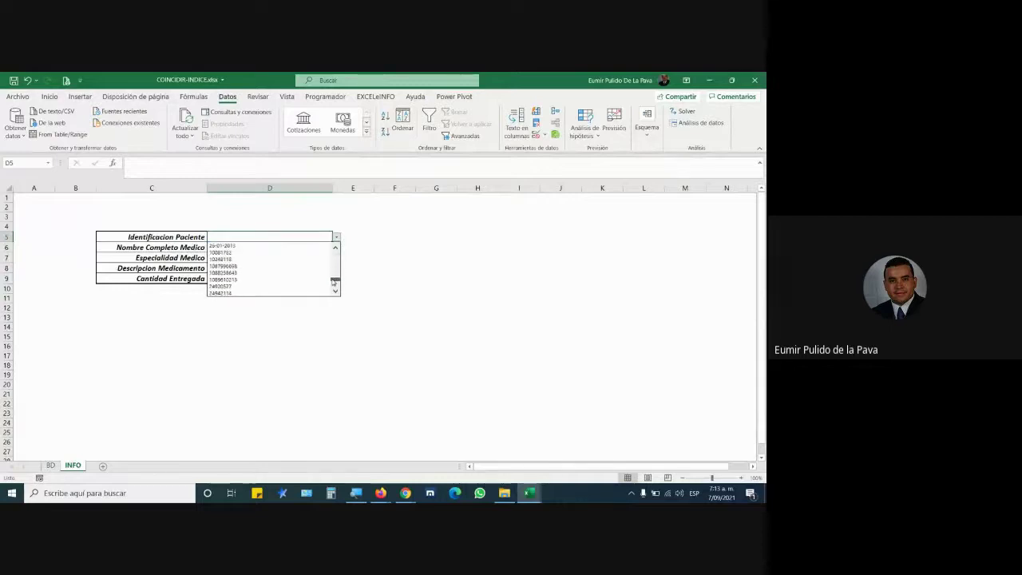
pyautogui.click(336, 321)
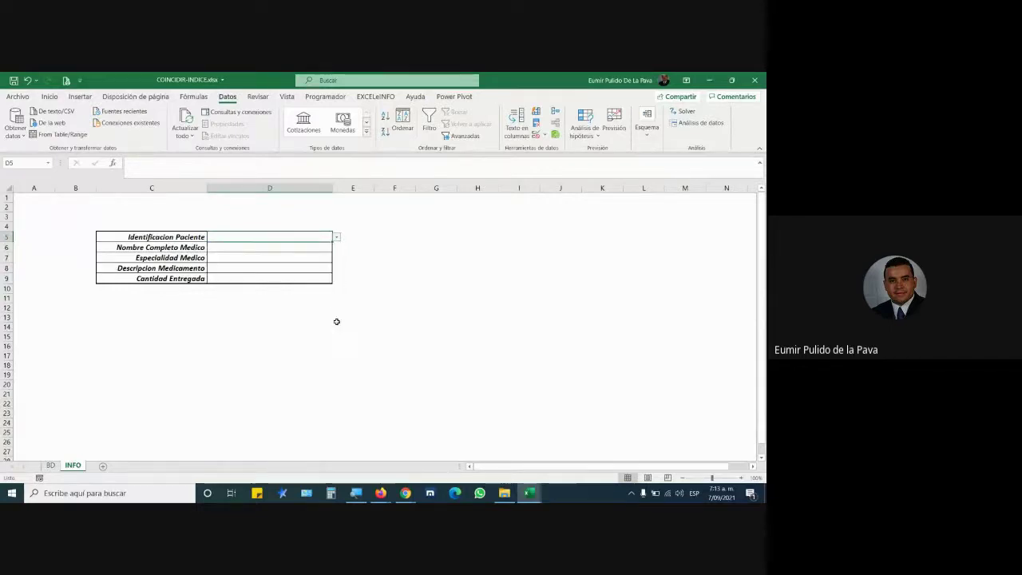
# Step: Raise D6's font size to 26 and widen column D
pyautogui.click(283, 245)
pyautogui.click(50, 97)
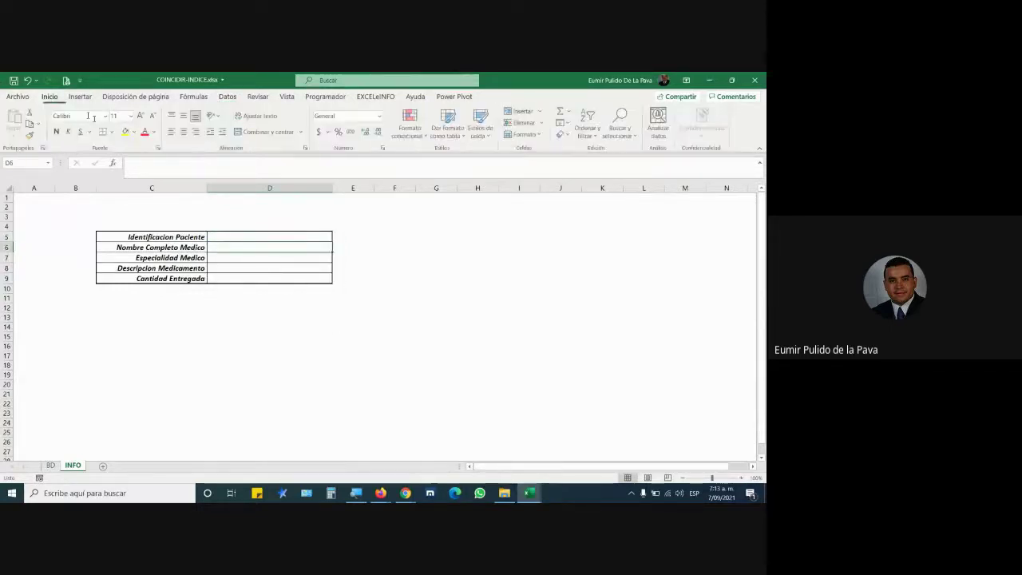
pyautogui.click(141, 116)
pyautogui.click(140, 115)
pyautogui.click(141, 115)
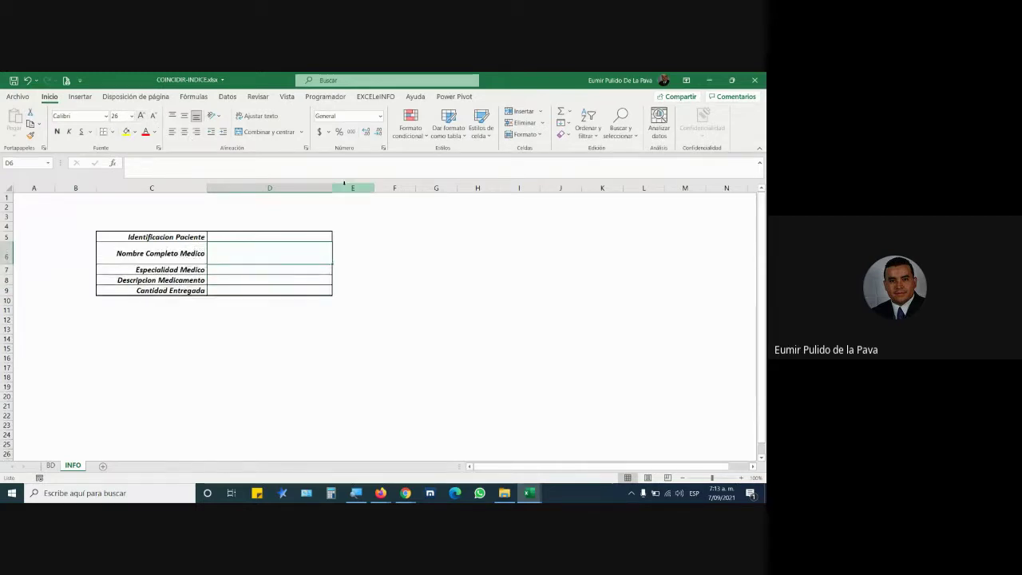
pyautogui.moveTo(333, 188); pyautogui.dragTo(481, 191)
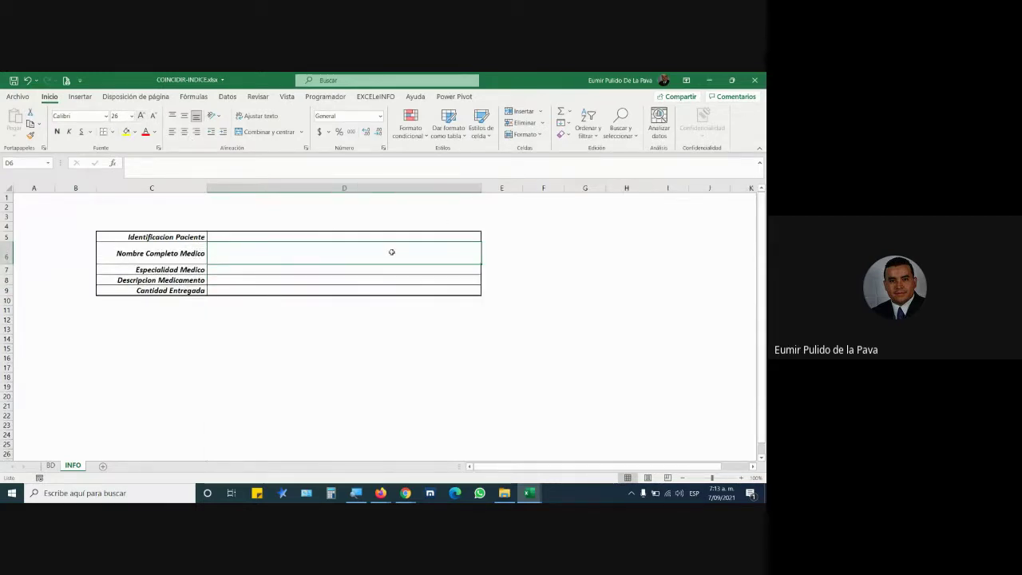
pyautogui.moveTo(481, 187); pyautogui.dragTo(547, 189)
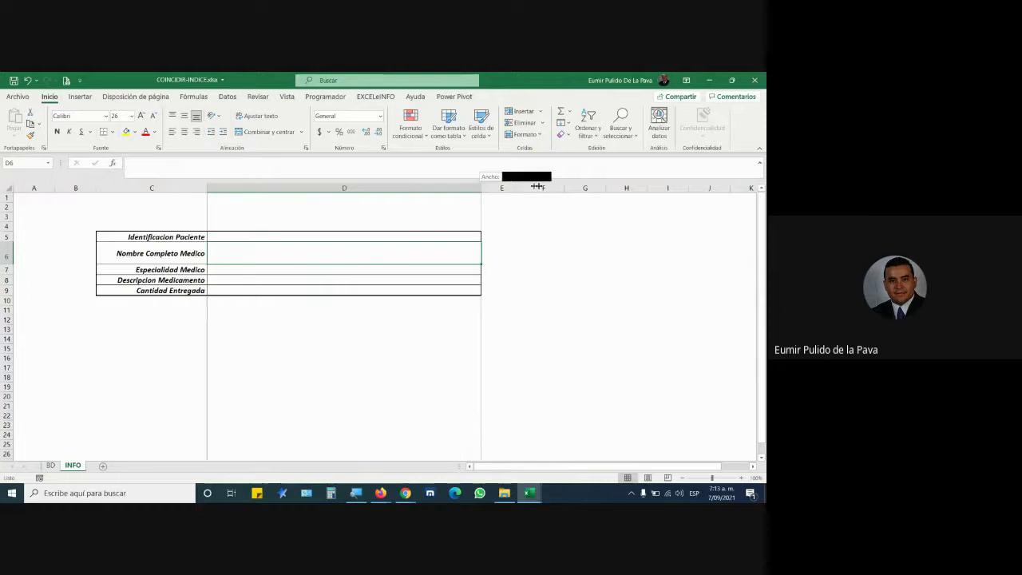
# Step: Start D6's formula as =INDICE( with the array BD!A2:L873
pyautogui.write('=INDIC')
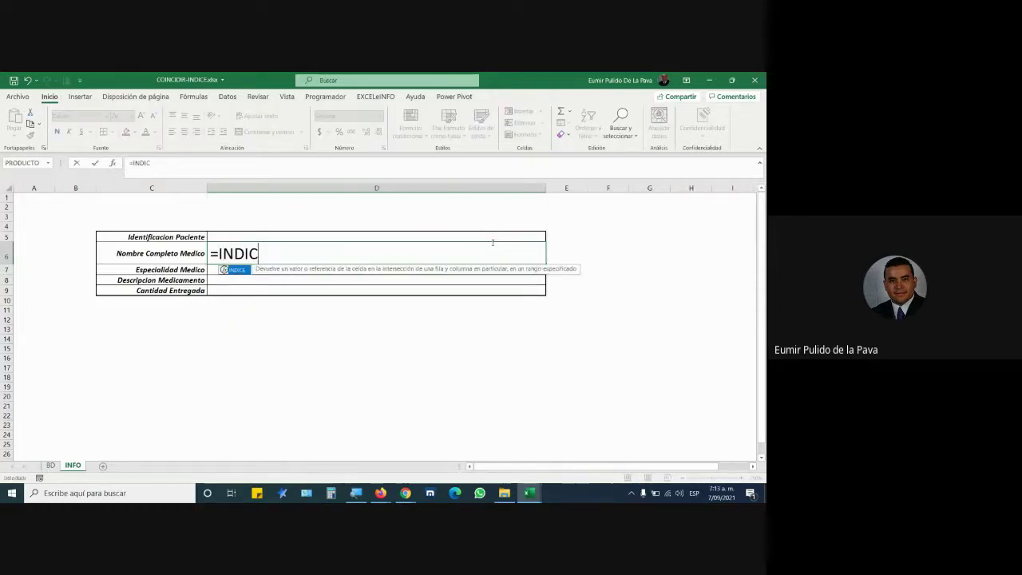
pyautogui.write('E(')
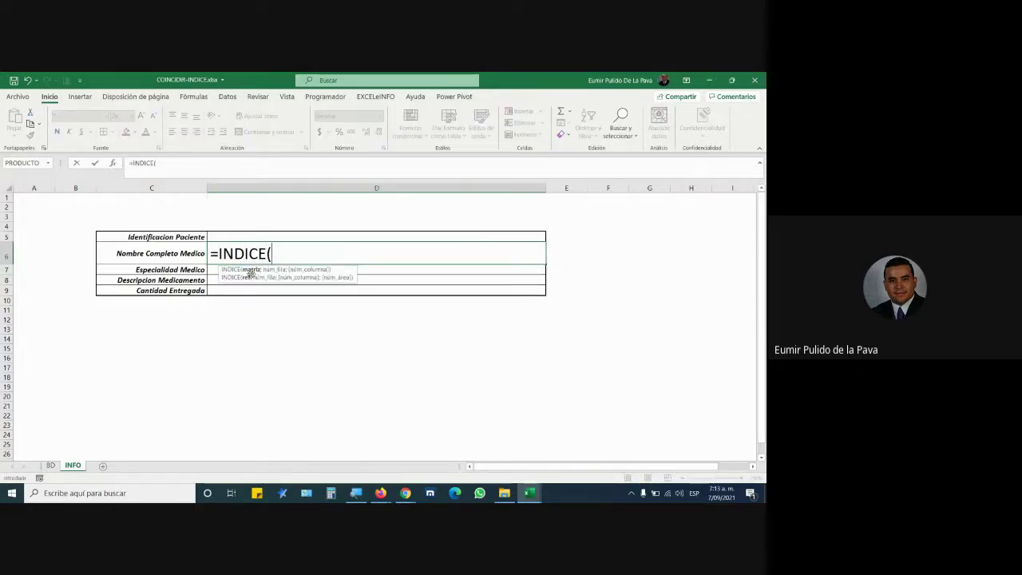
pyautogui.click(50, 465)
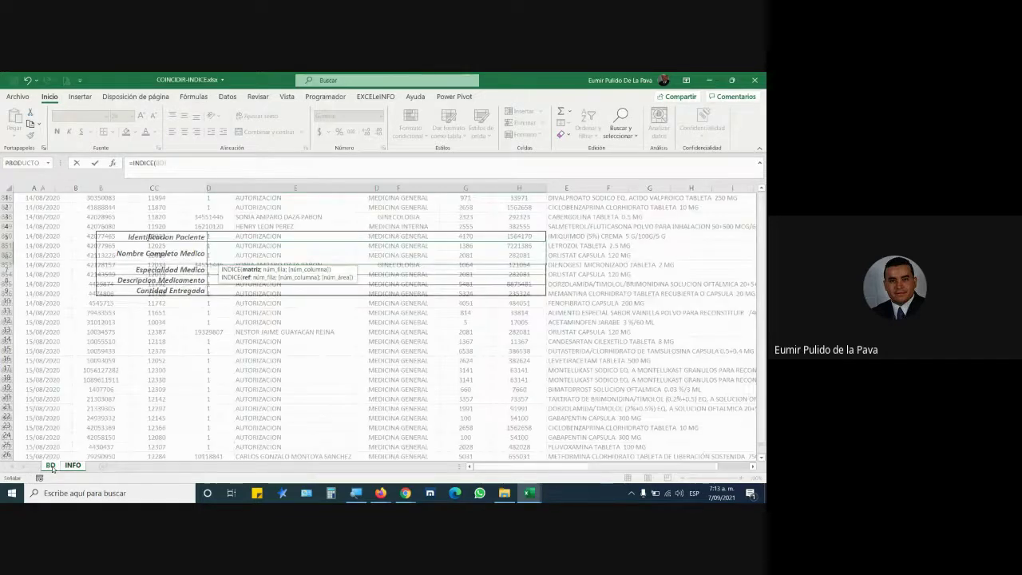
pyautogui.scroll(15, 78, 276)
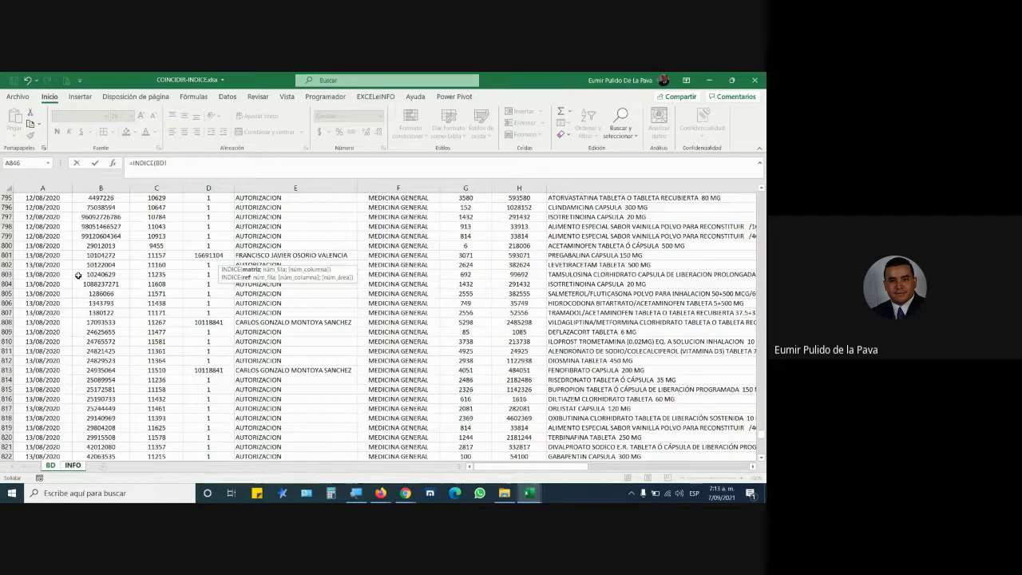
pyautogui.scroll(10, 78, 275)
pyautogui.press('Down')
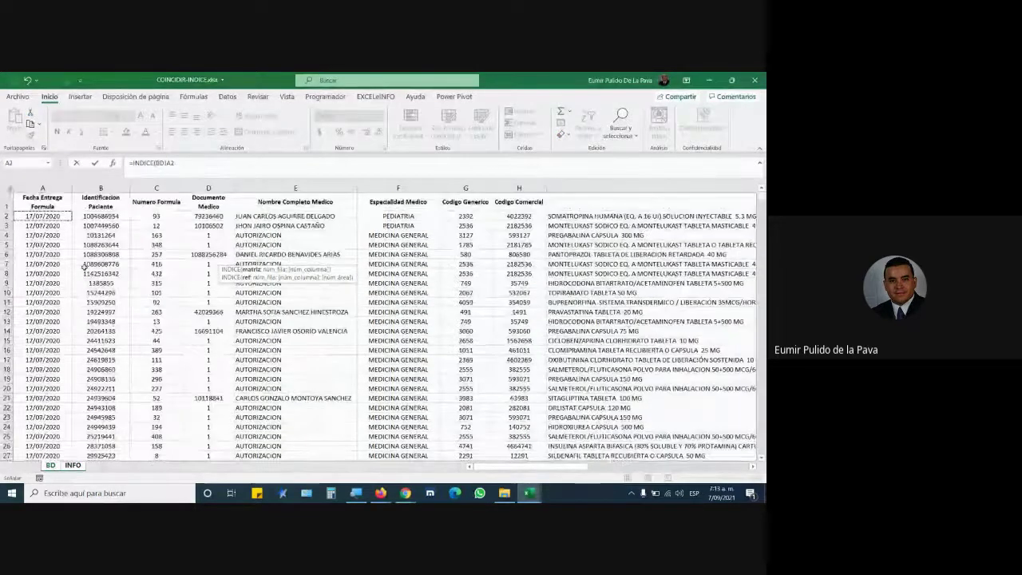
pyautogui.hotkey('ctrl', 'shift', 'Right')
pyautogui.hotkey('ctrl', 'shift', 'Down')
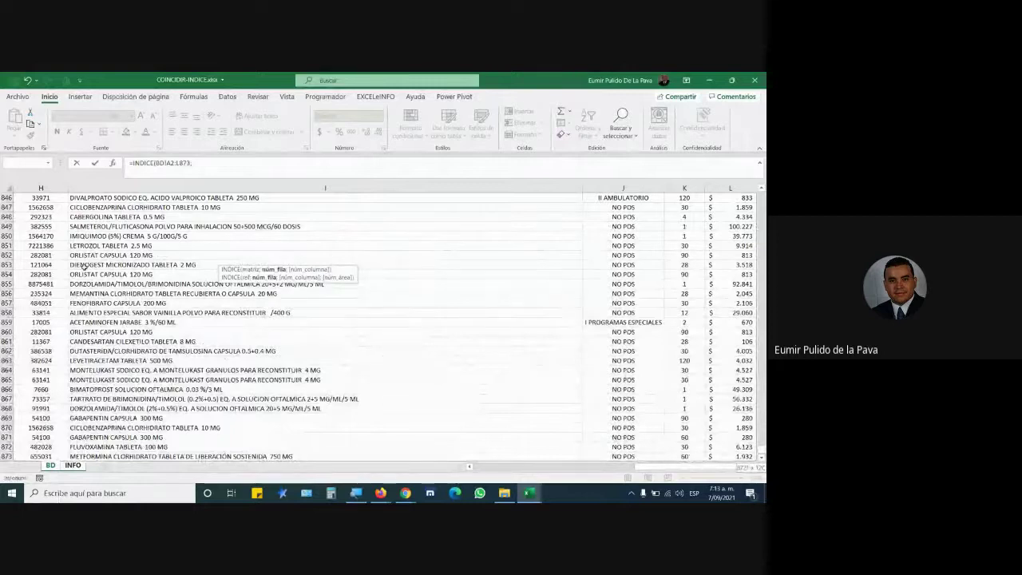
# Step: Add a COINCIDIR using INFO!D5 as the lookup value
pyautogui.write(';COINCI')
pyautogui.press('Tab')
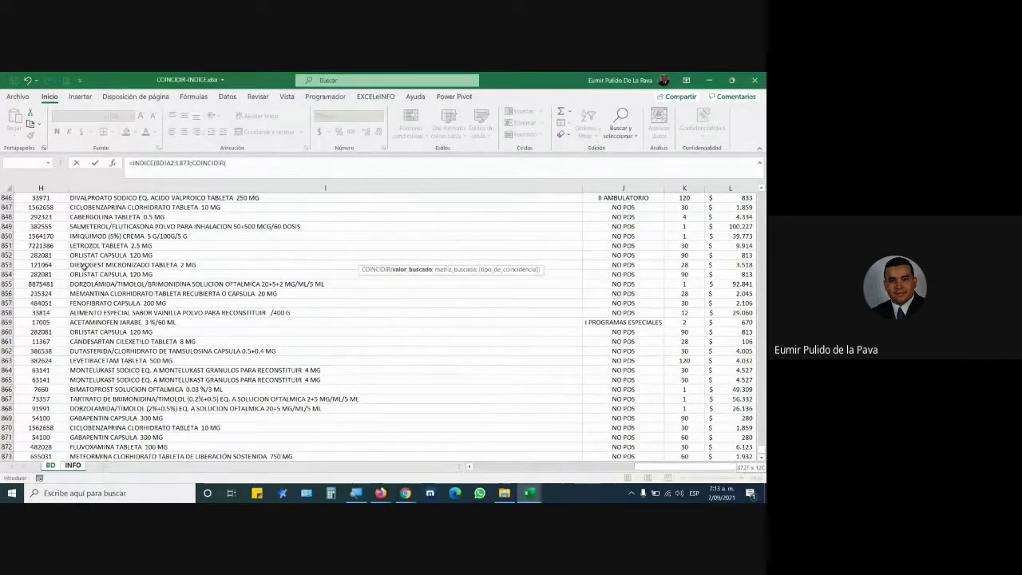
pyautogui.click(73, 464)
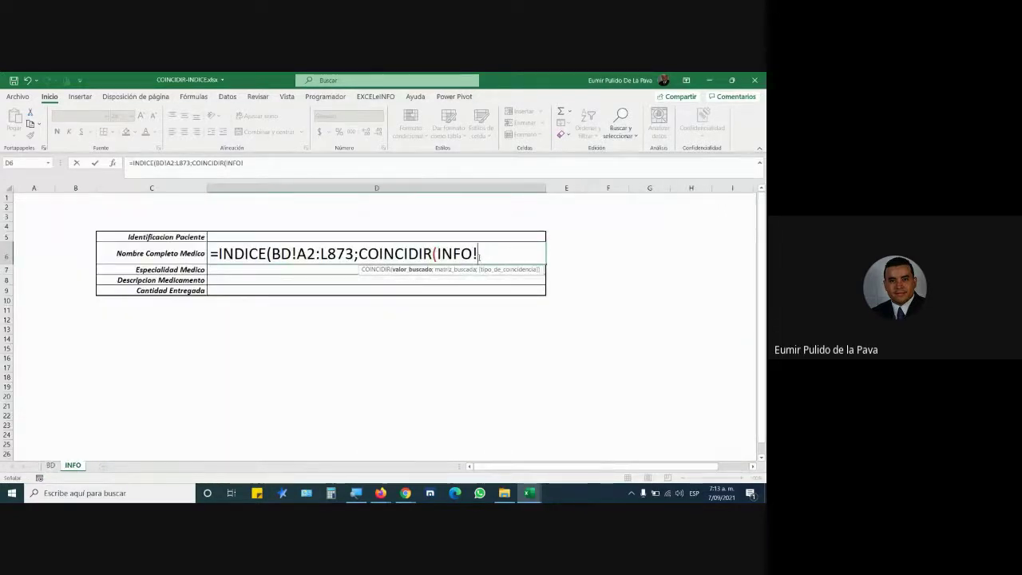
pyautogui.press('BackSpace')
pyautogui.press('BackSpace')
pyautogui.press('BackSpace')
pyautogui.press('BackSpace')
pyautogui.press('BackSpace')
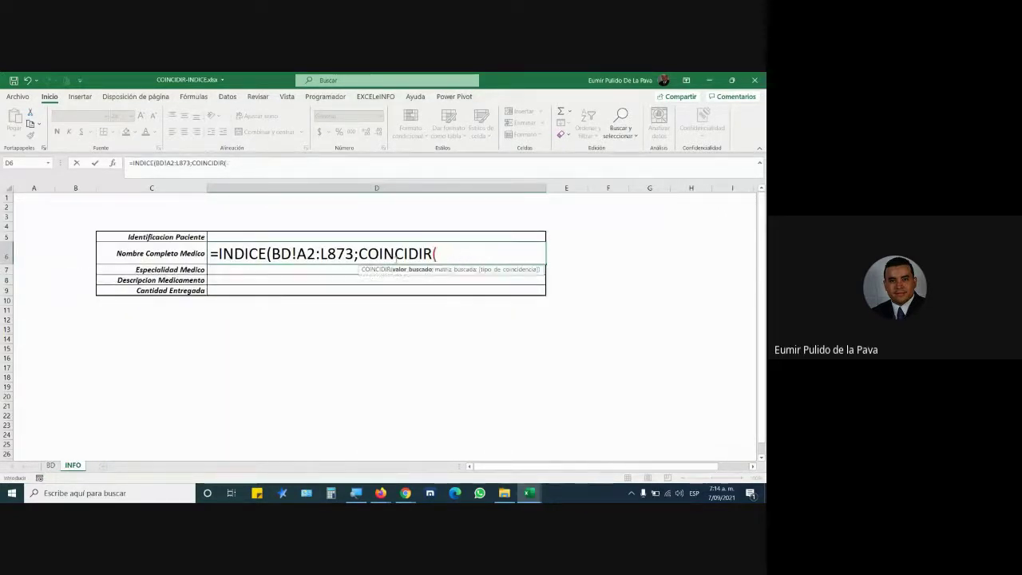
pyautogui.click(345, 236)
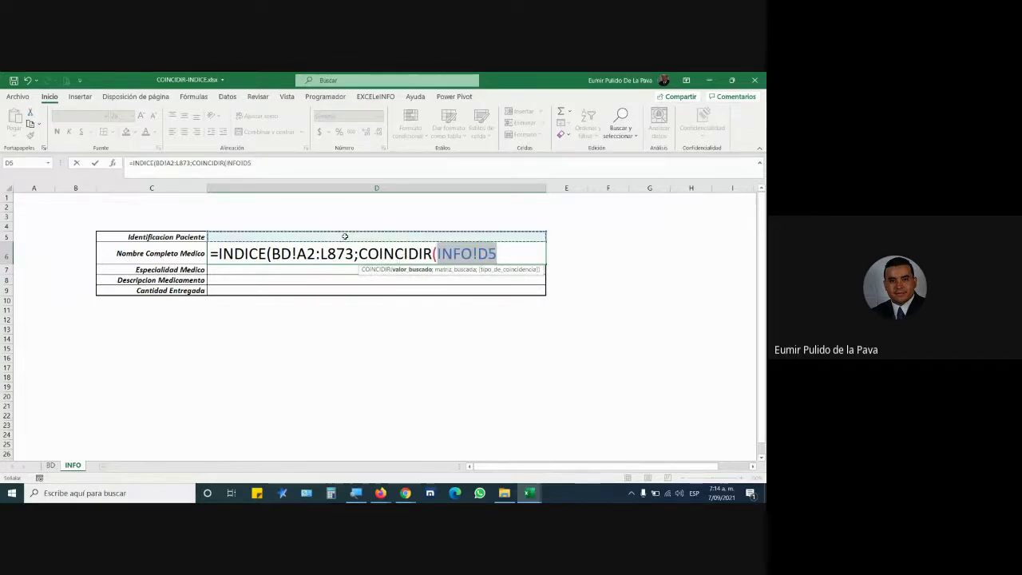
pyautogui.write(';')
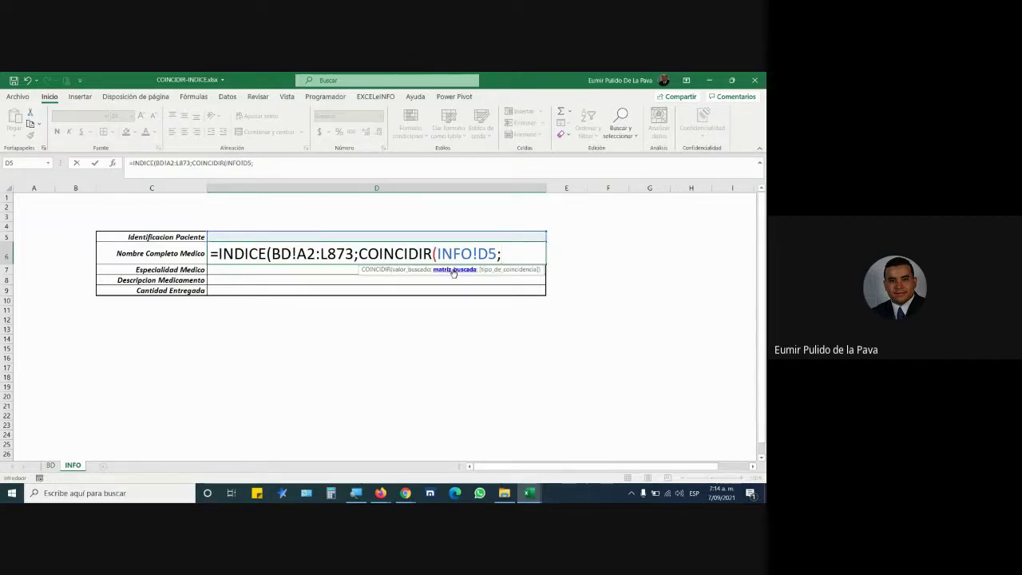
# Step: Set the lookup range BD!B2:B873 with exact match 0 and begin a second COINCIDIR
pyautogui.click(49, 465)
pyautogui.moveTo(763, 445); pyautogui.dragTo(763, 199)
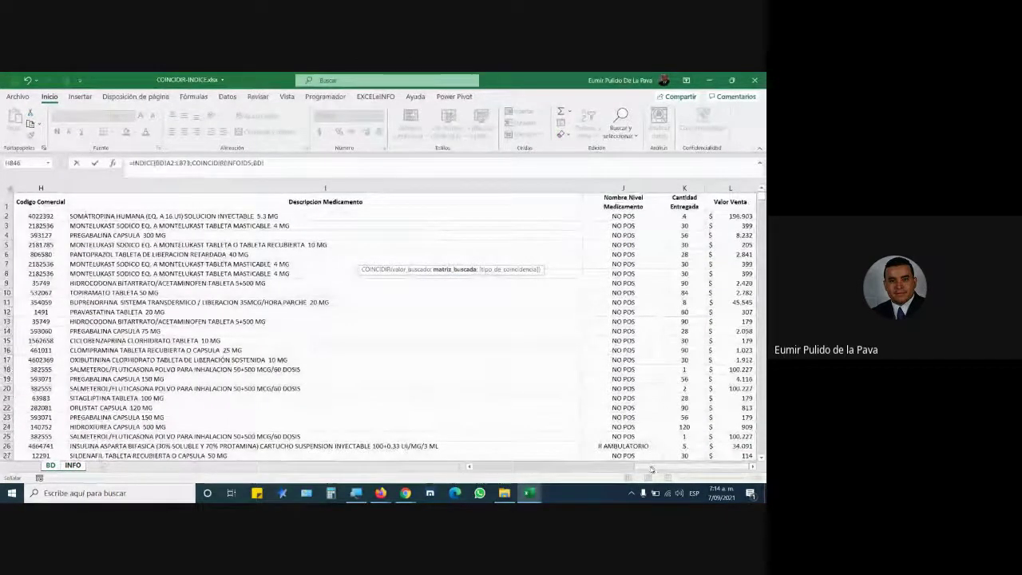
pyautogui.hscroll(-5, 327, 306)
pyautogui.click(106, 216)
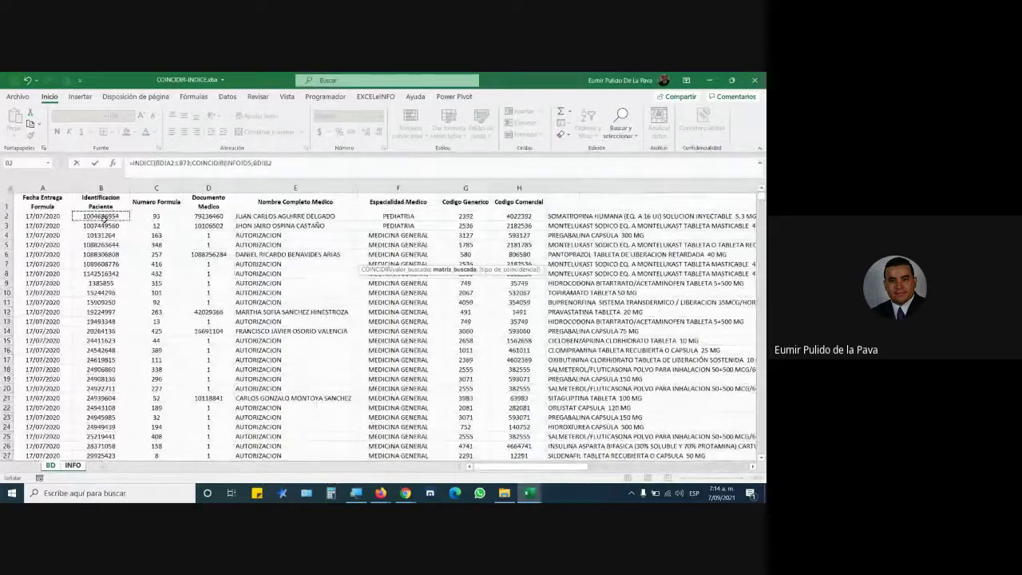
pyautogui.hotkey('ctrl', 'shift', 'Down')
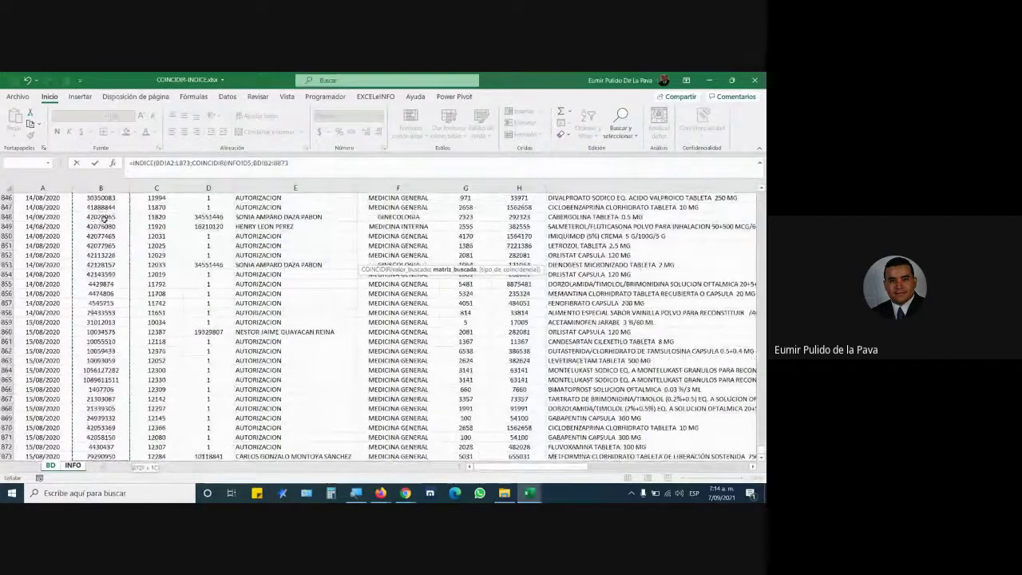
pyautogui.write(';0')
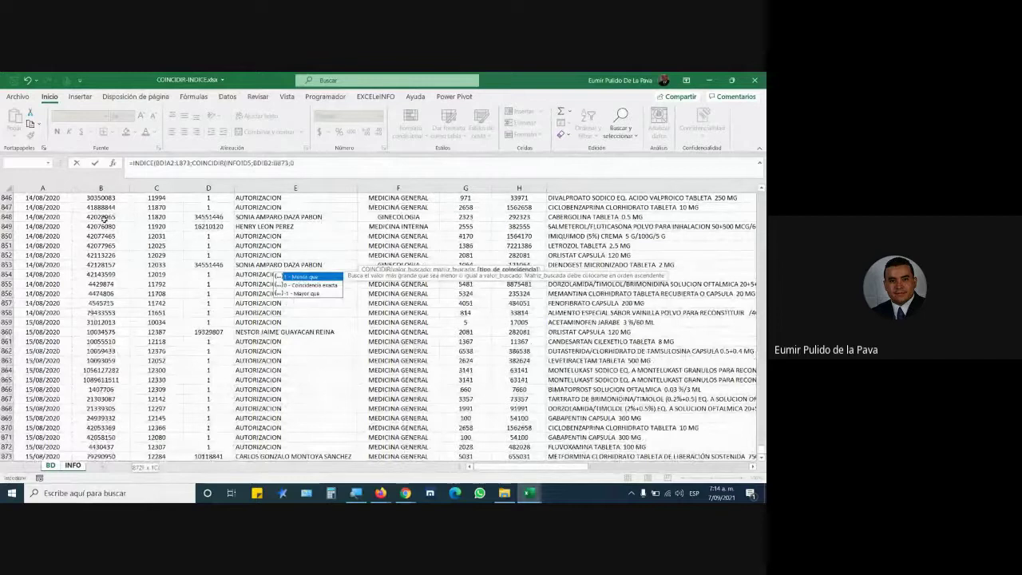
pyautogui.write(')')
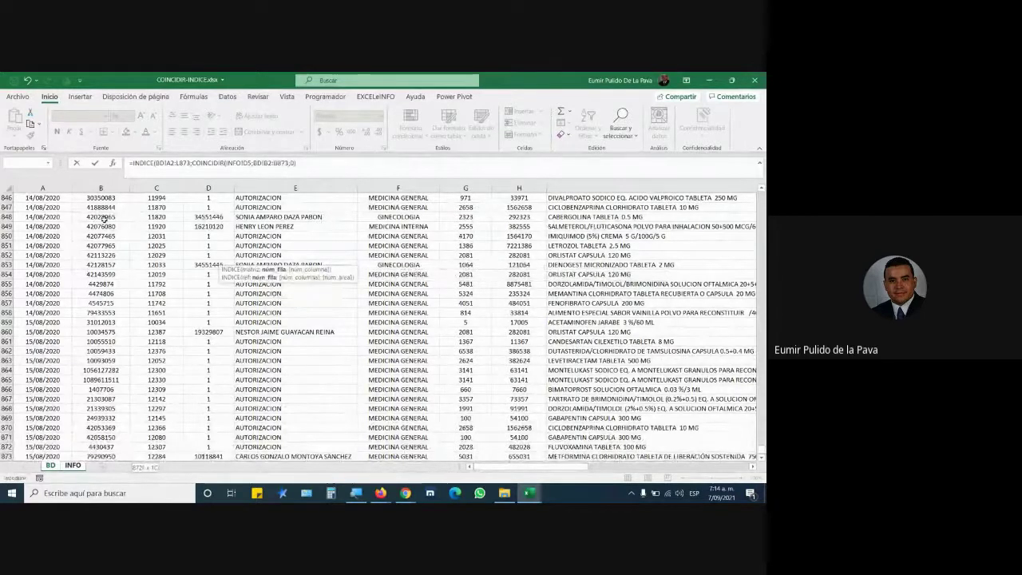
pyautogui.write(';')
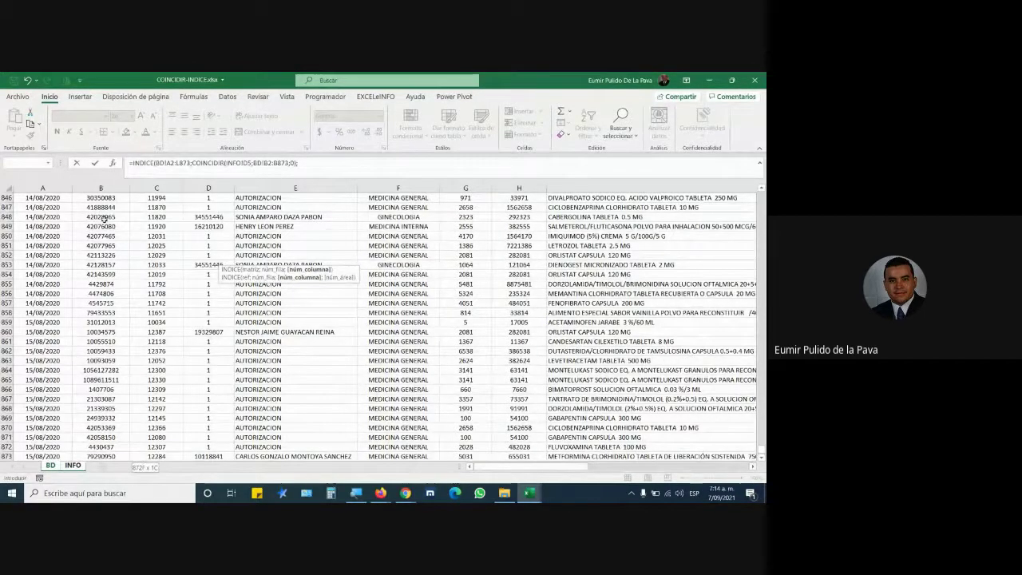
pyautogui.write('COINCI')
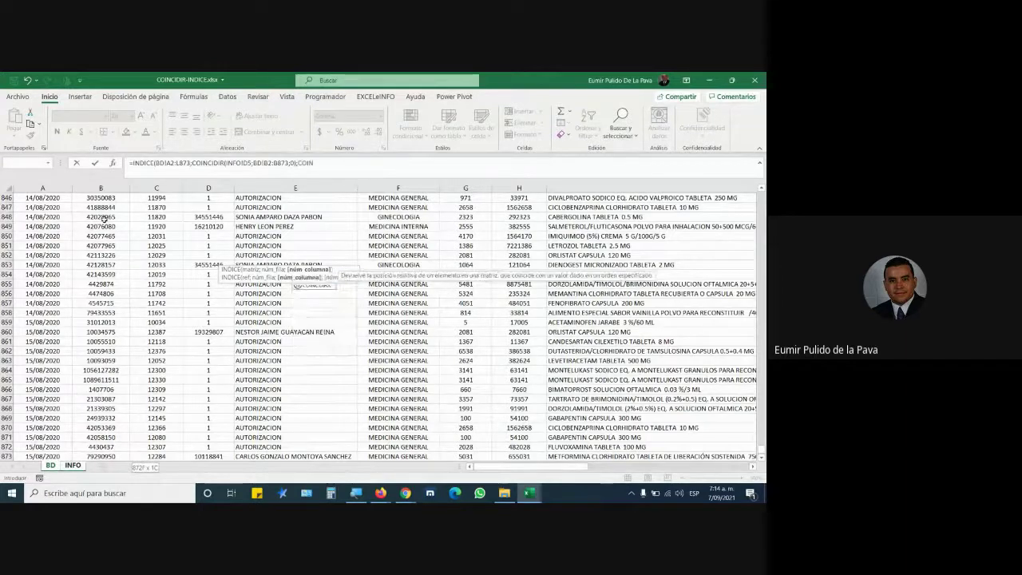
pyautogui.press('Tab')
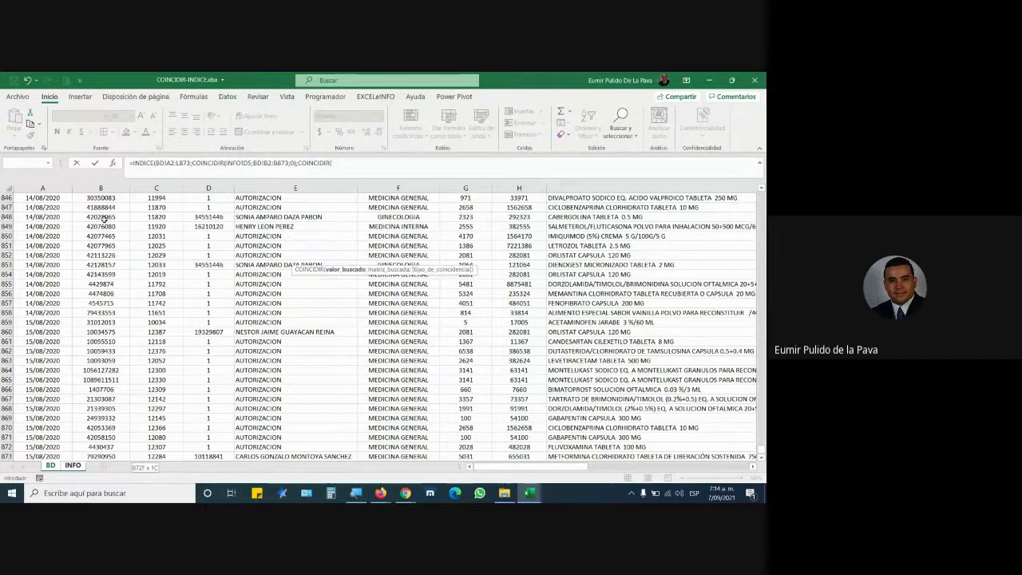
# Step: Finish the second COINCIDIR matching INFO!C6 against BD!A1:L1 exactly, and enter the formula
pyautogui.click(74, 466)
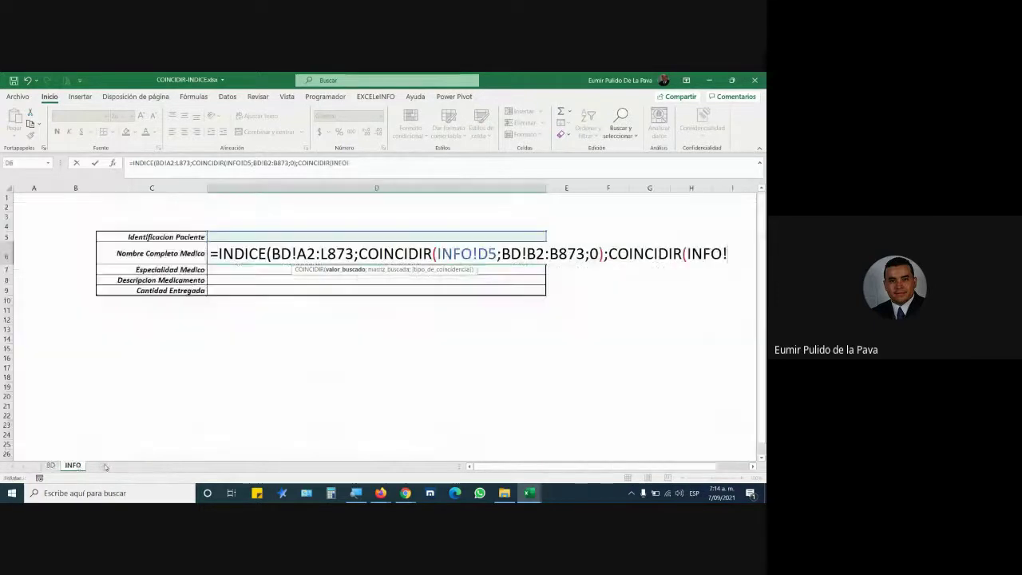
pyautogui.click(177, 250)
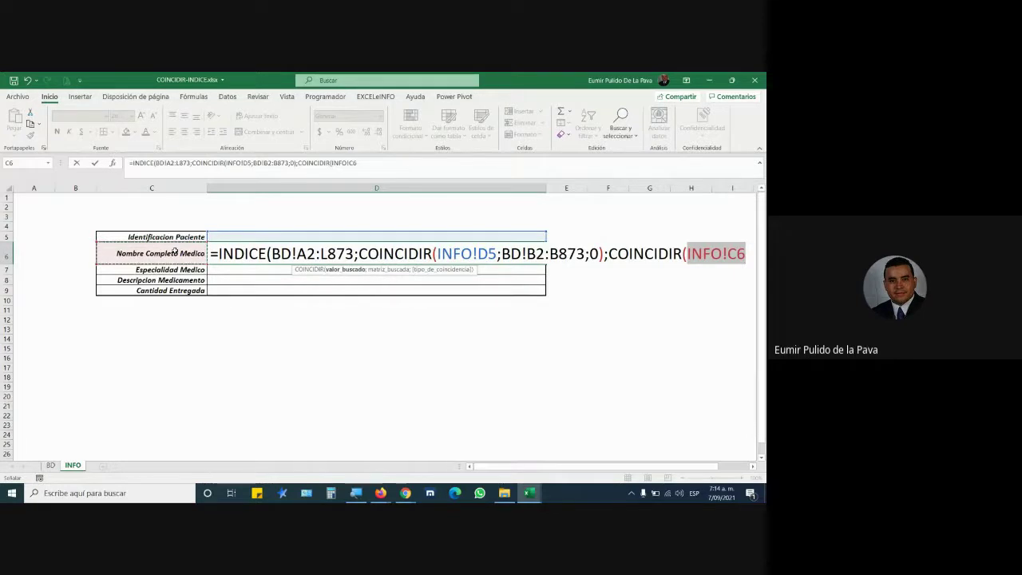
pyautogui.write(';')
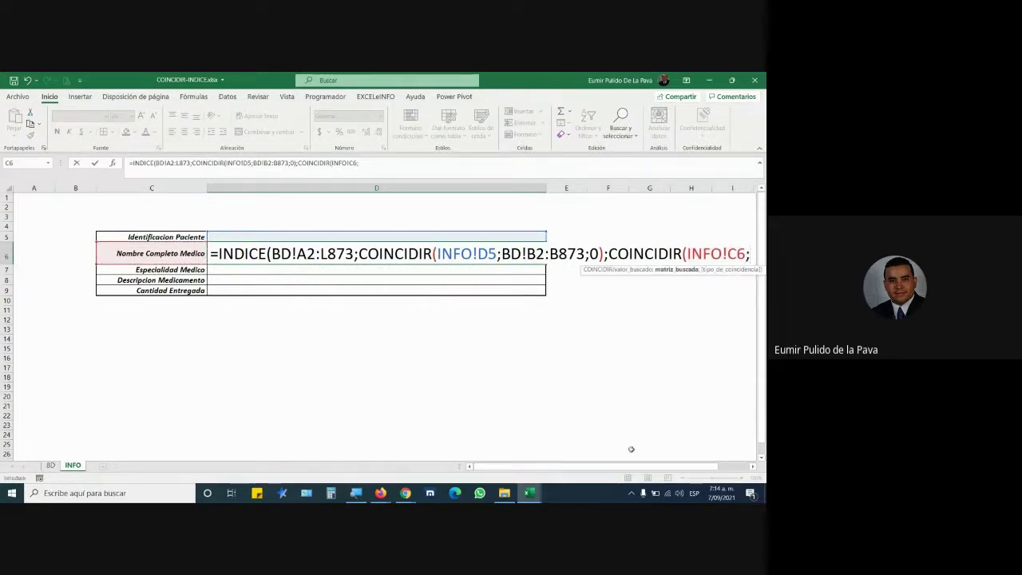
pyautogui.click(50, 465)
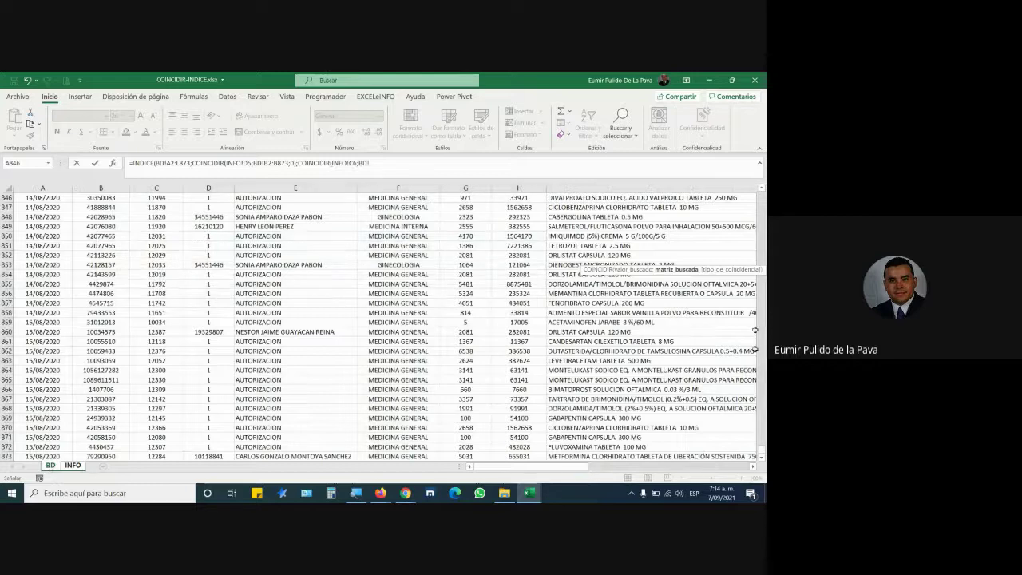
pyautogui.moveTo(755, 329); pyautogui.dragTo(751, 188)
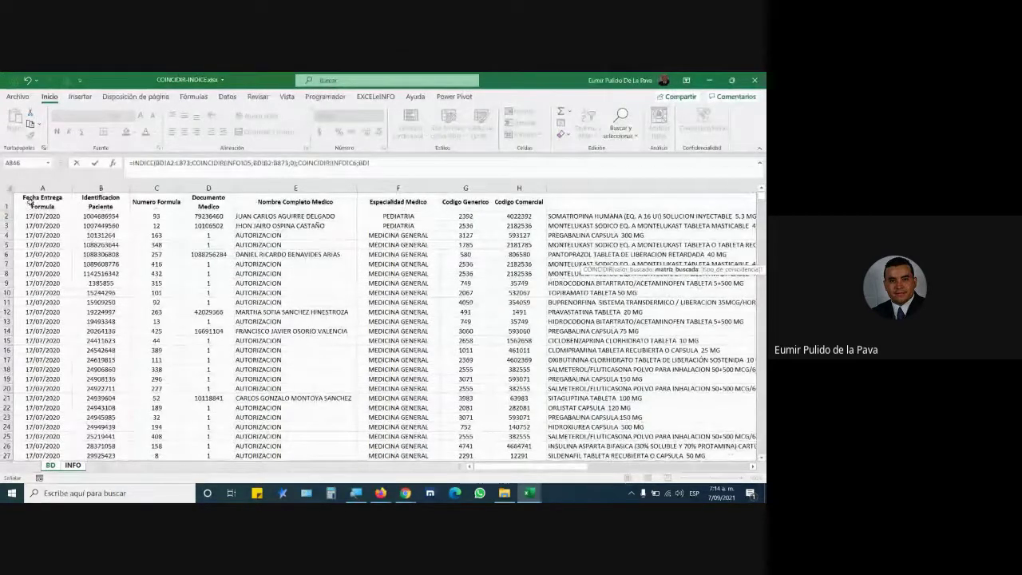
pyautogui.moveTo(40, 202); pyautogui.dragTo(683, 209)
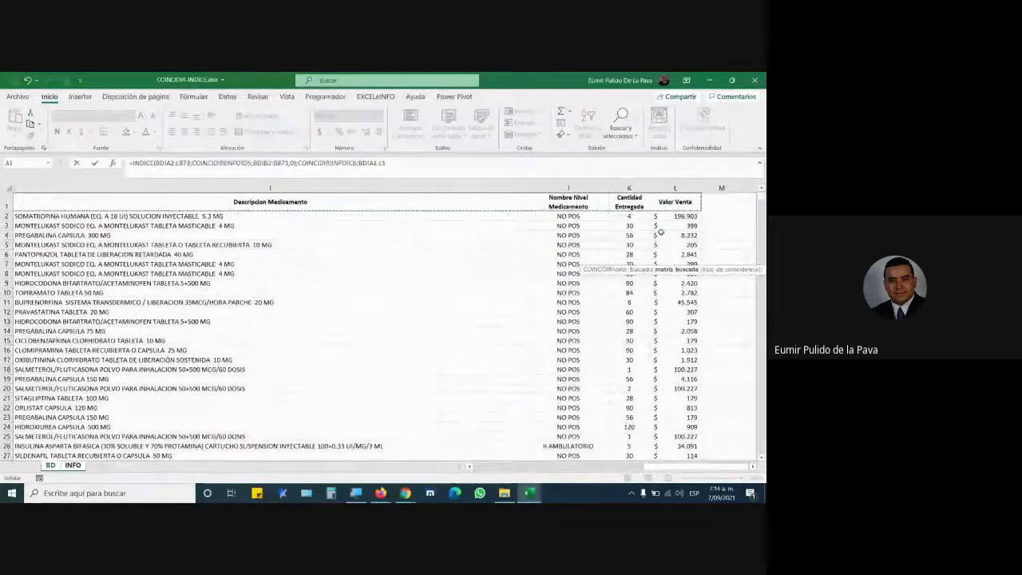
pyautogui.write(';0)')
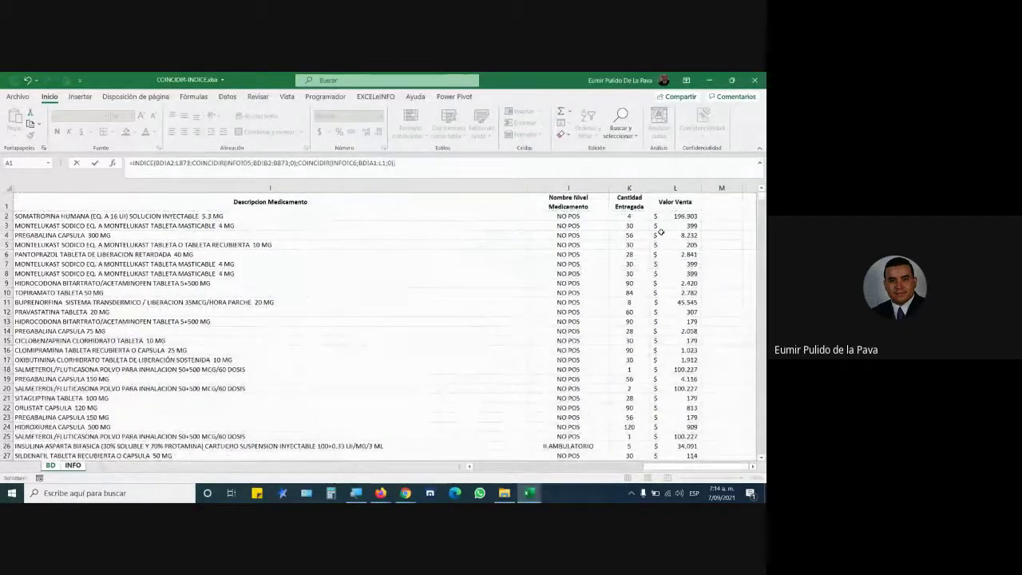
pyautogui.press('Return')
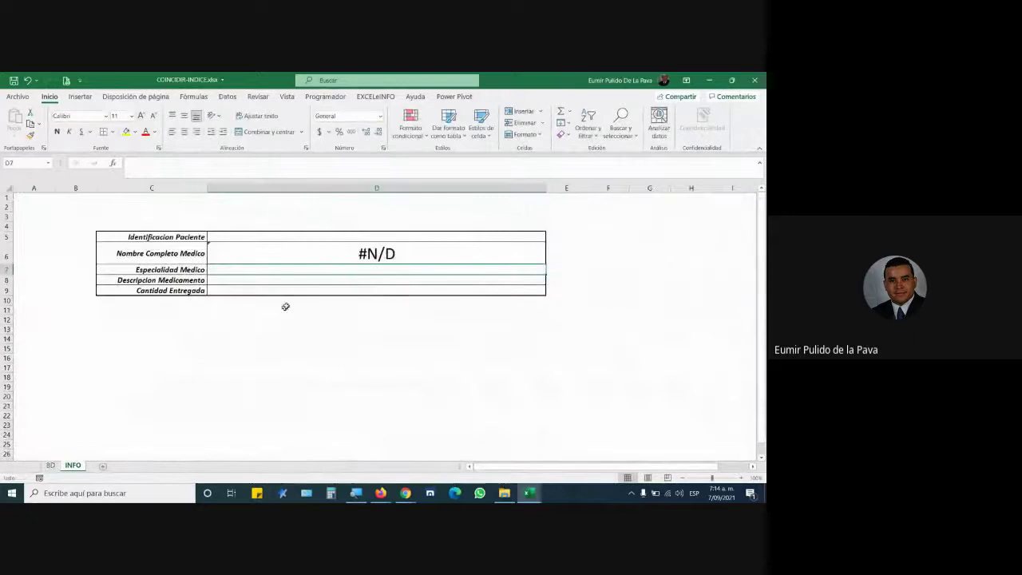
# Step: Edit D6's formula and change the INFO!D5 reference to INFO!D$5
pyautogui.doubleClick(326, 249)
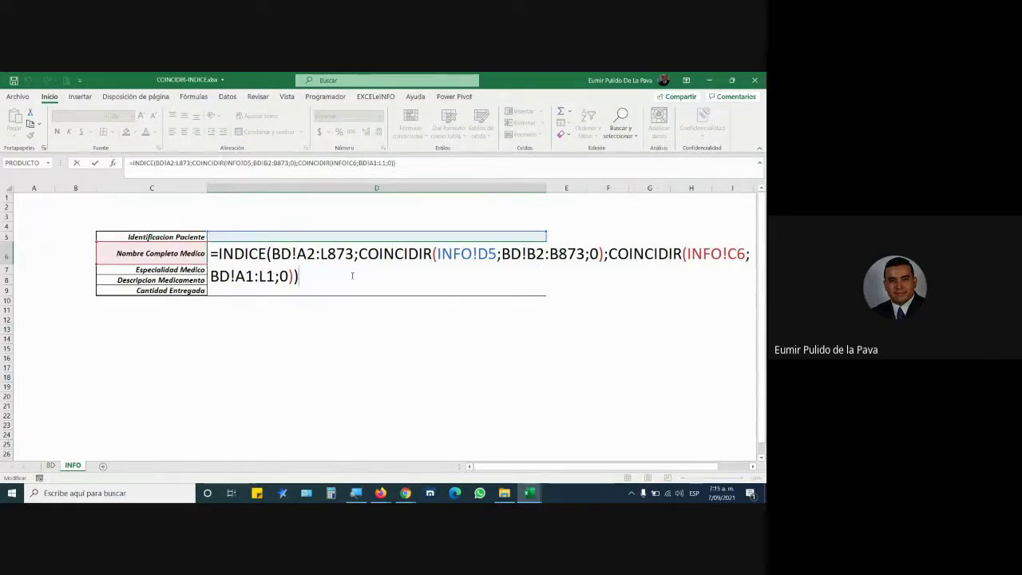
pyautogui.moveTo(272, 254); pyautogui.dragTo(296, 254)
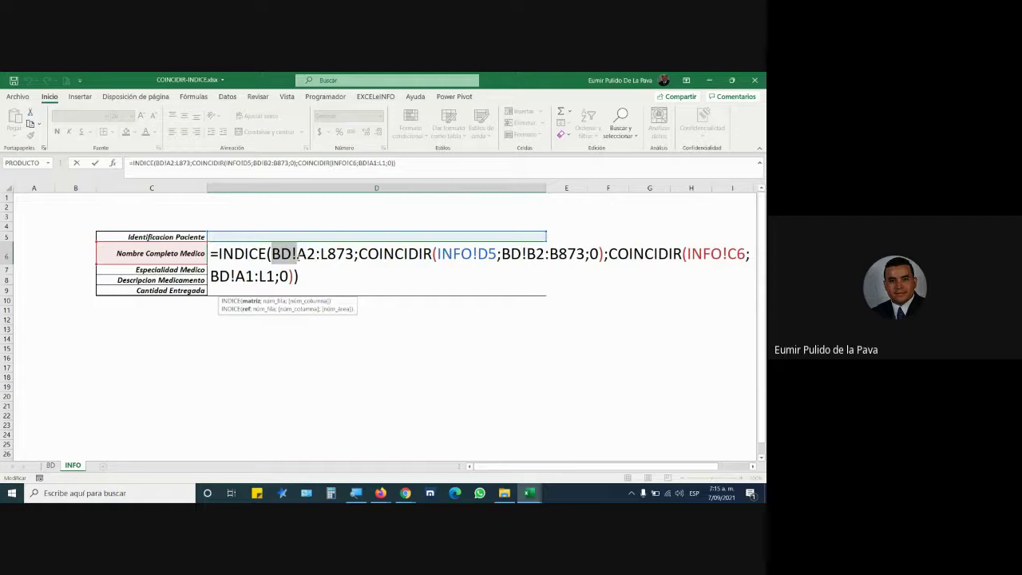
pyautogui.moveTo(297, 253); pyautogui.dragTo(496, 254)
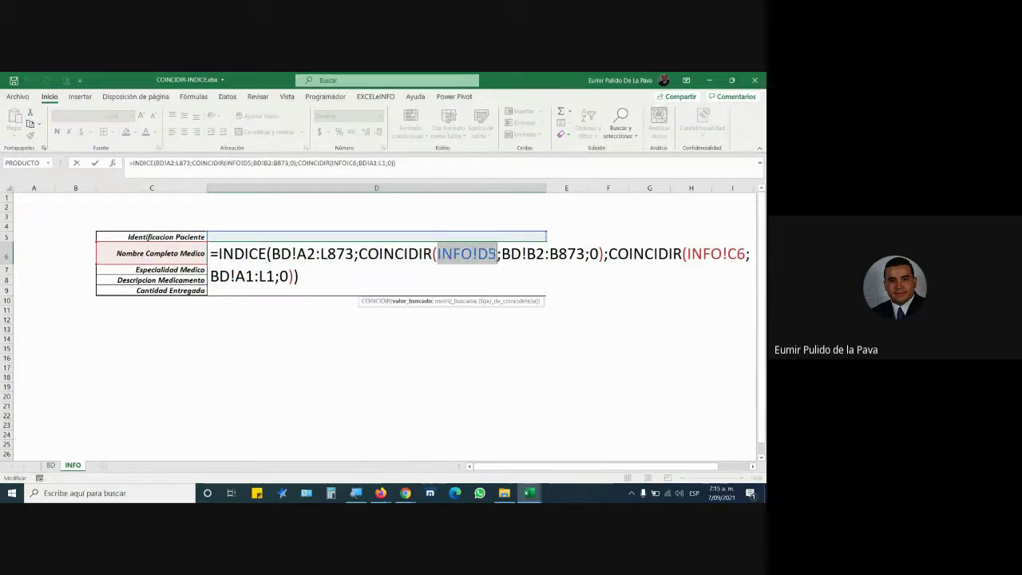
pyautogui.press('F4')
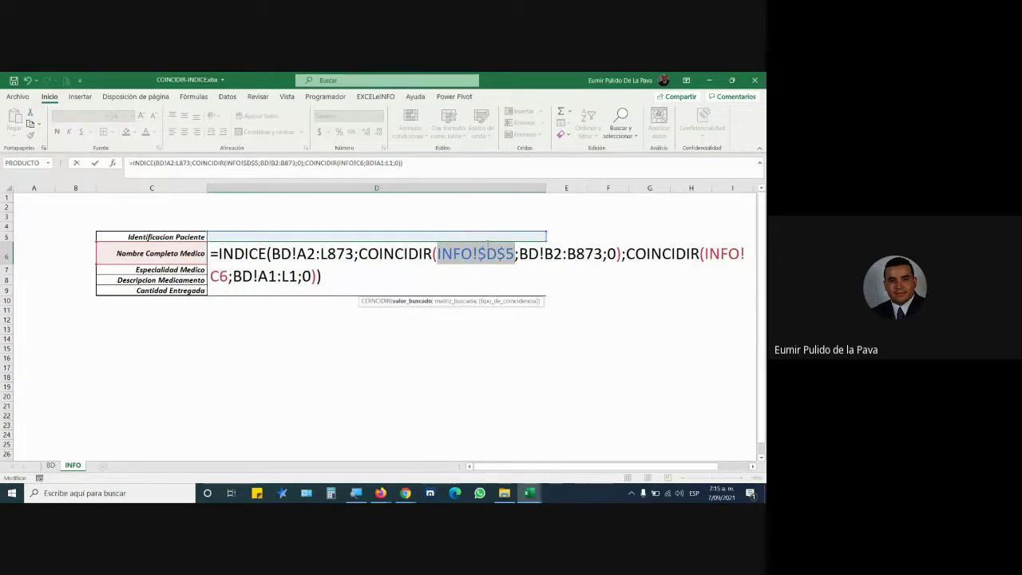
pyautogui.press('F4')
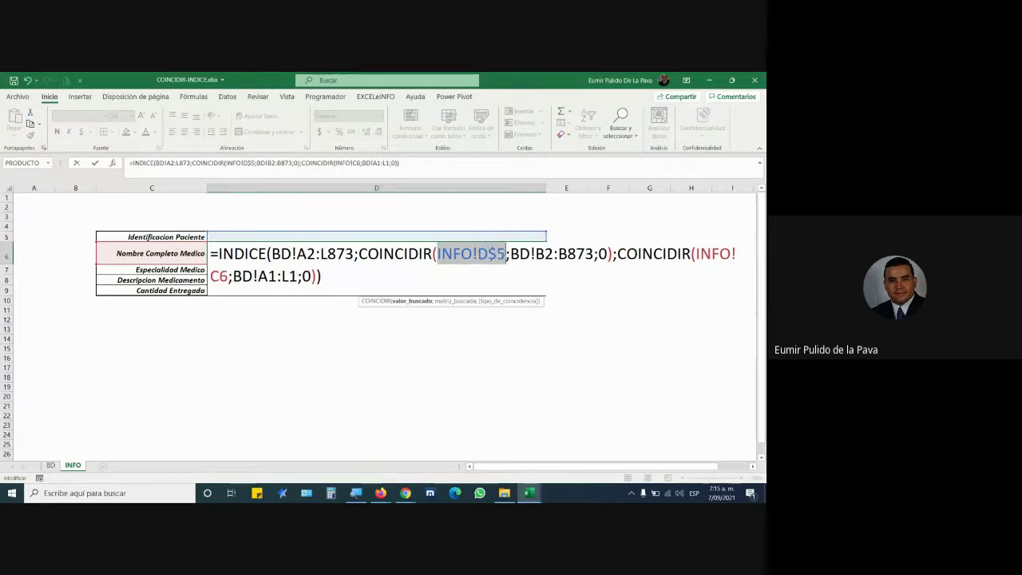
# Step: Change the lookup range to BD!A2:B873, review the other ranges, and confirm
pyautogui.moveTo(510, 254); pyautogui.dragTo(595, 254)
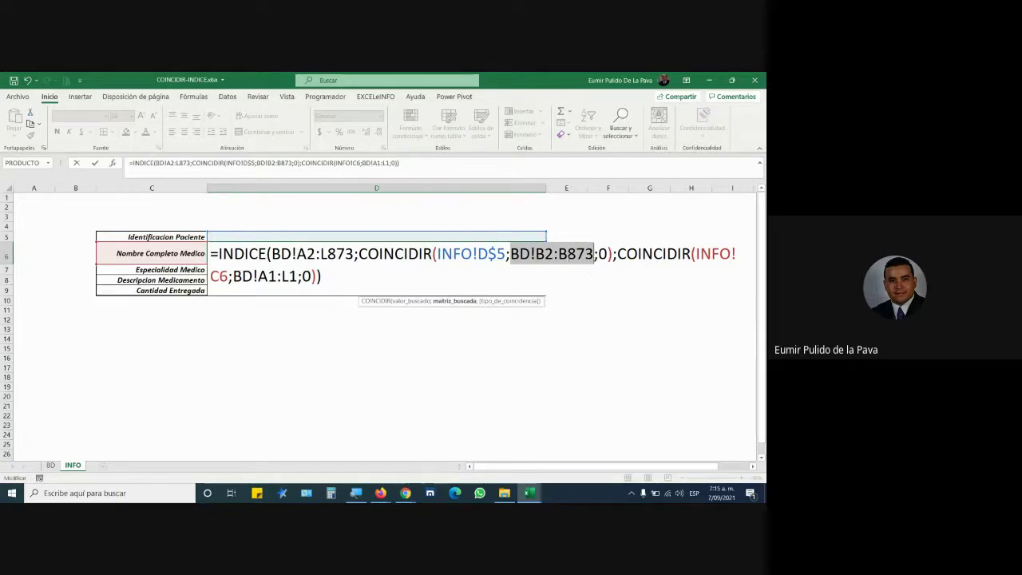
pyautogui.click(545, 254)
pyautogui.press('BackSpace')
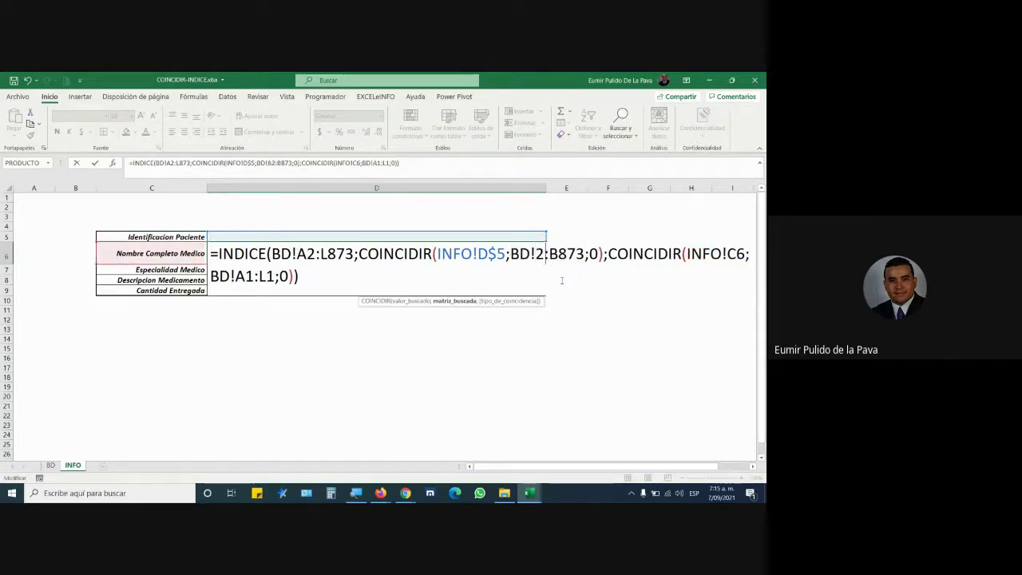
pyautogui.write('A')
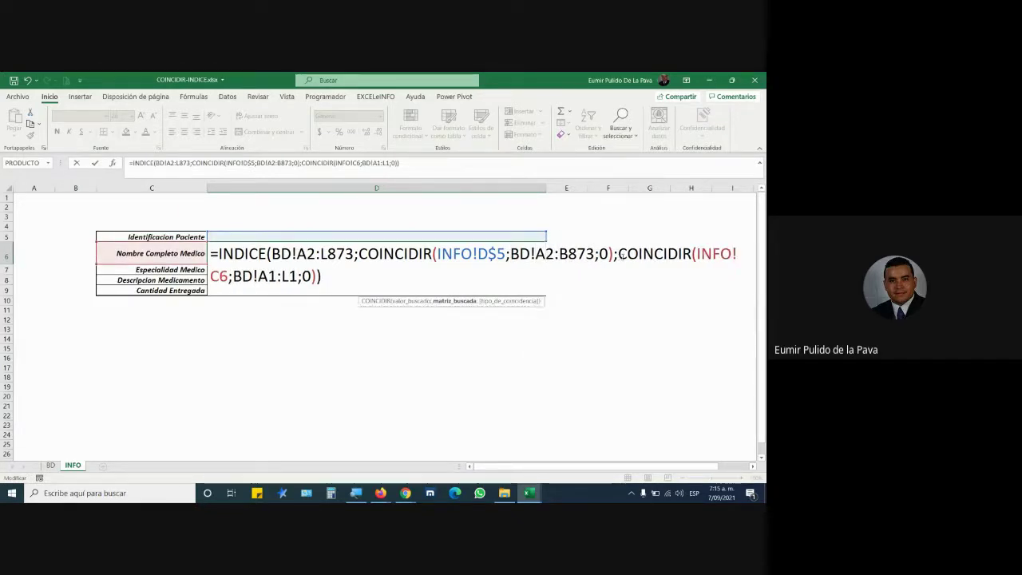
pyautogui.moveTo(617, 254); pyautogui.dragTo(692, 254)
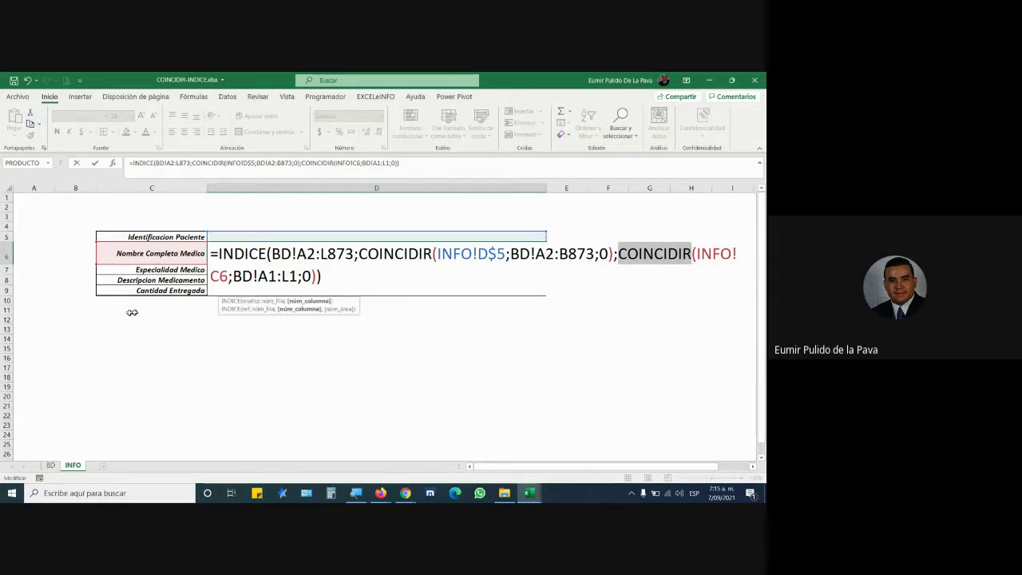
pyautogui.click(237, 276)
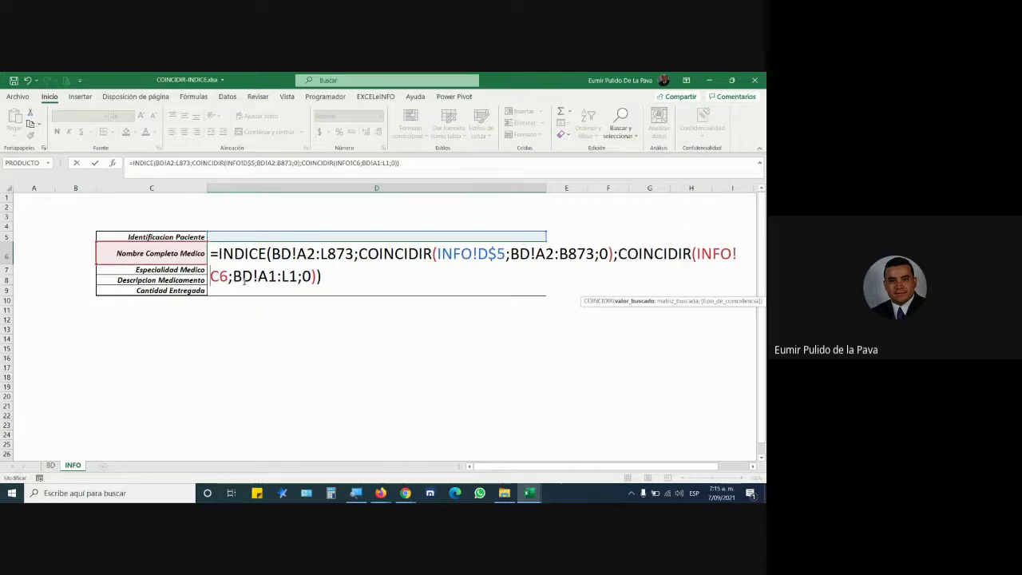
pyautogui.moveTo(237, 276); pyautogui.dragTo(298, 276)
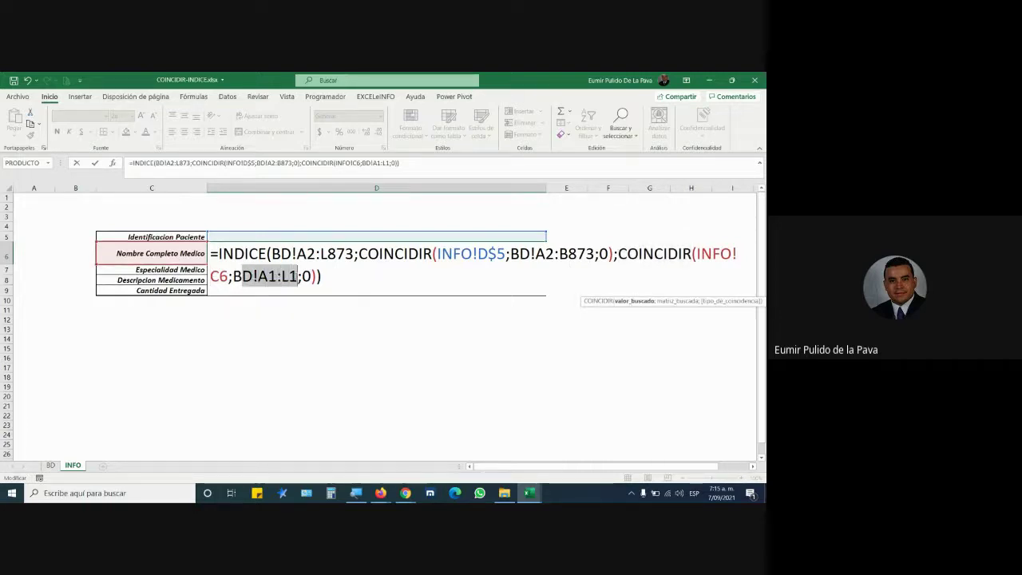
pyautogui.moveTo(271, 253); pyautogui.dragTo(353, 254)
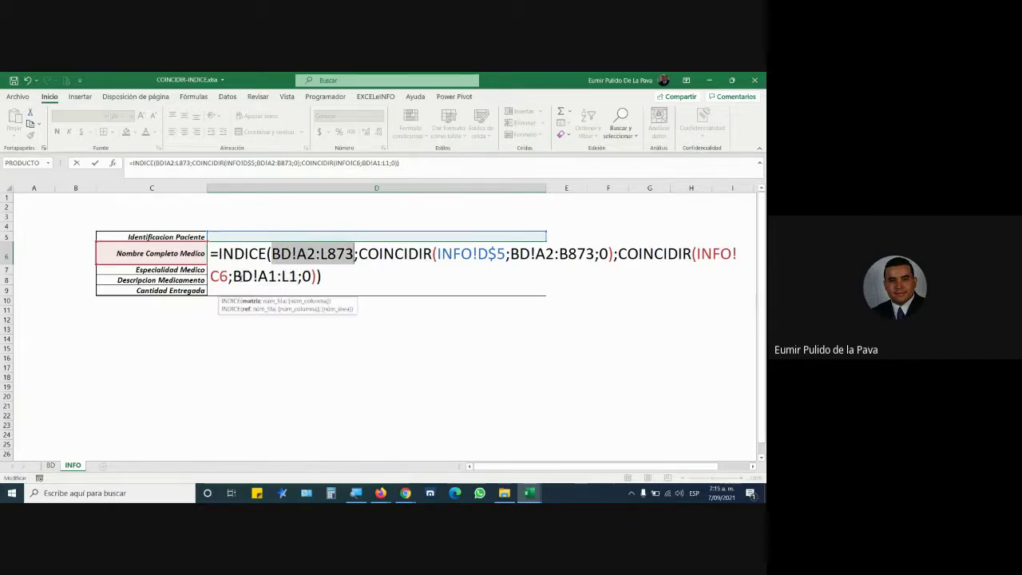
pyautogui.moveTo(233, 277); pyautogui.dragTo(298, 276)
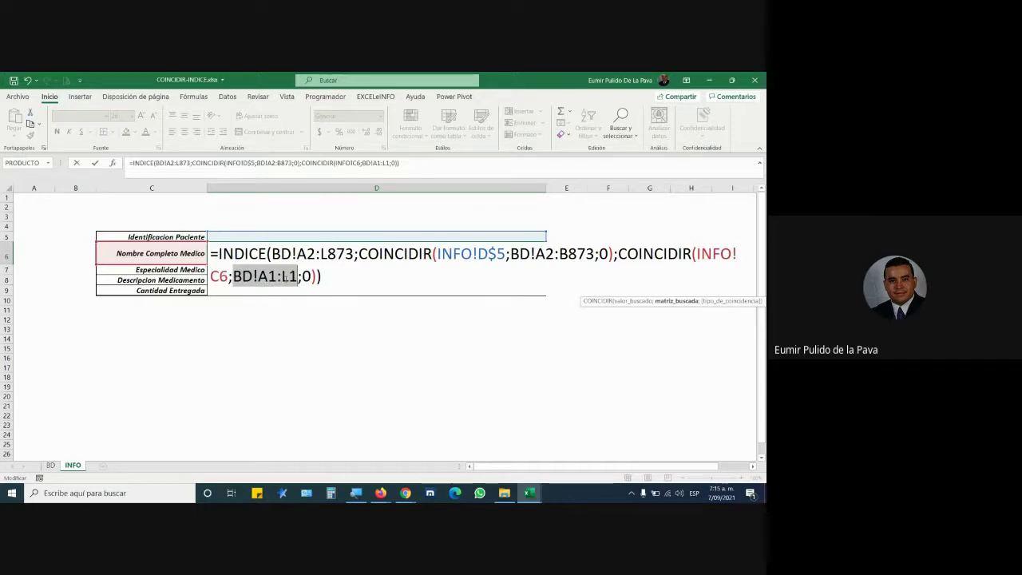
pyautogui.click(334, 278)
pyautogui.press('Return')
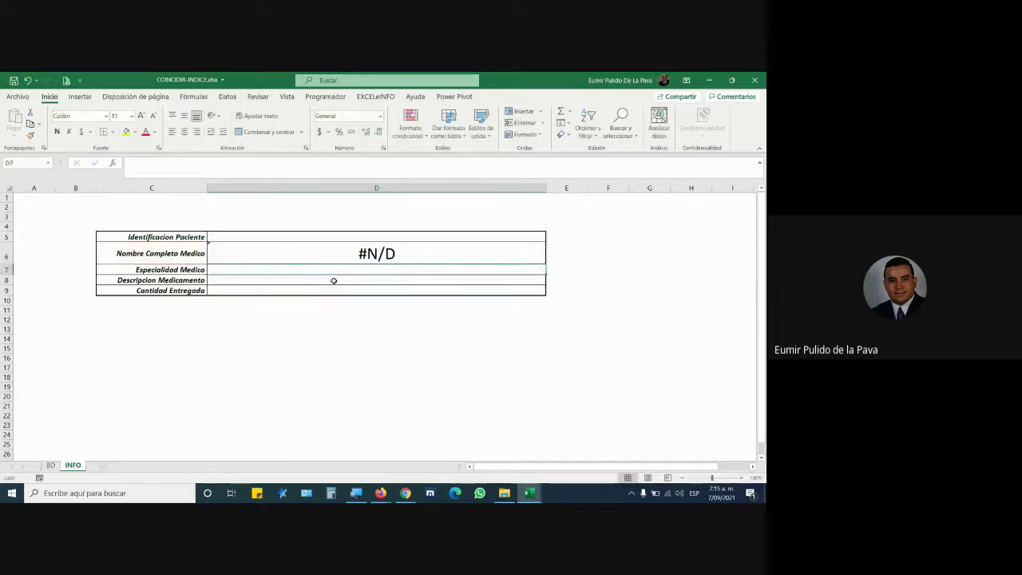
# Step: Choose the first patient ID from D5's dropdown and return to D6
pyautogui.click(492, 236)
pyautogui.click(549, 236)
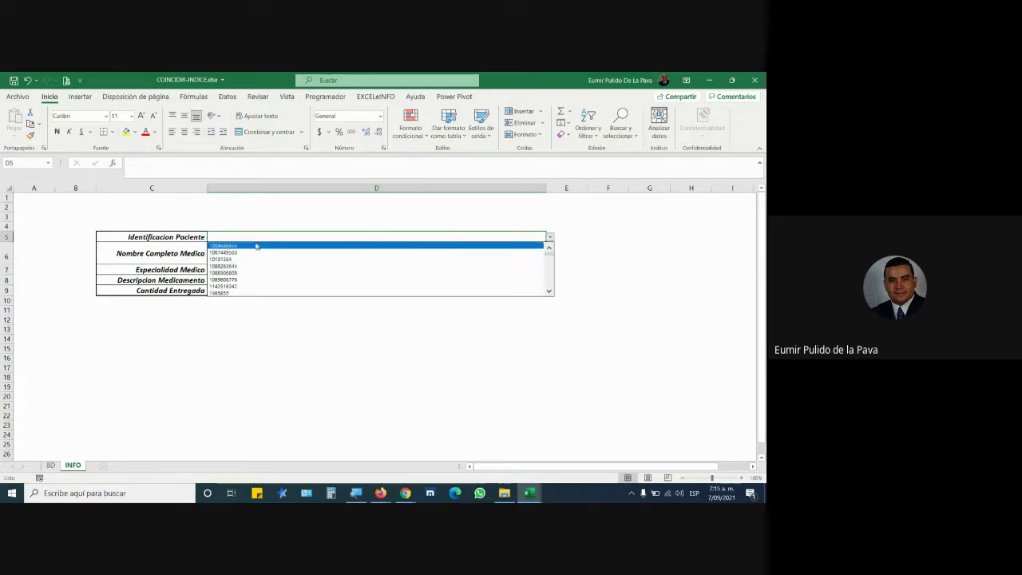
pyautogui.click(256, 246)
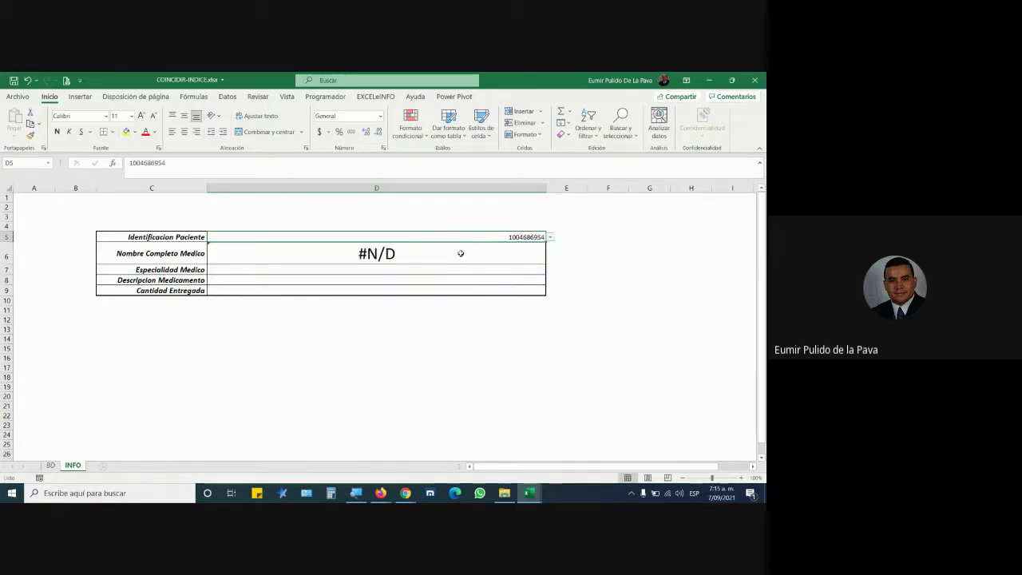
pyautogui.click(458, 252)
pyautogui.click(498, 236)
pyautogui.press('Return')
# Step: Edit D6's formula so the first COINCIDIR range reads BD!A2:A873
pyautogui.doubleClick(336, 253)
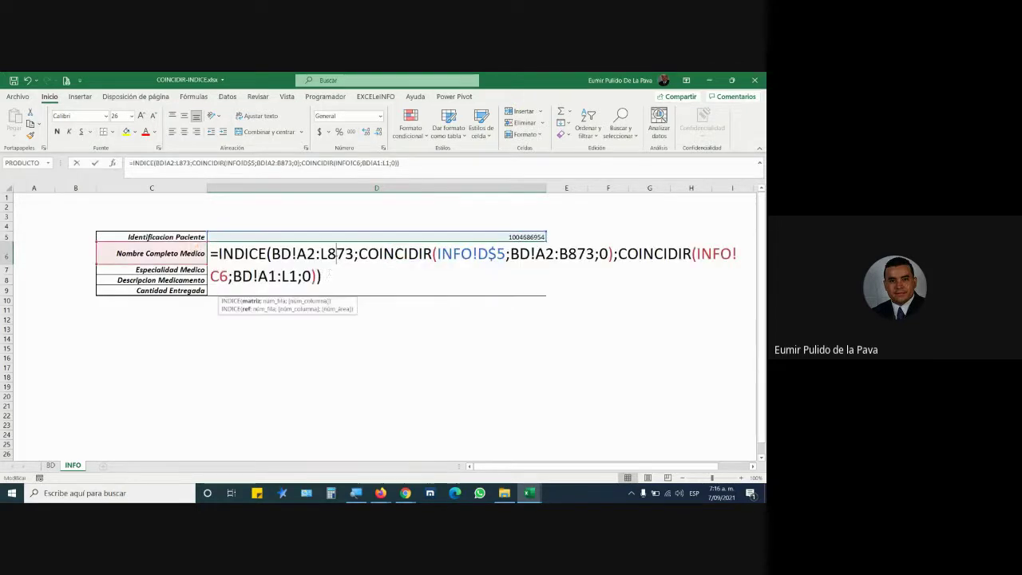
pyautogui.click(478, 259)
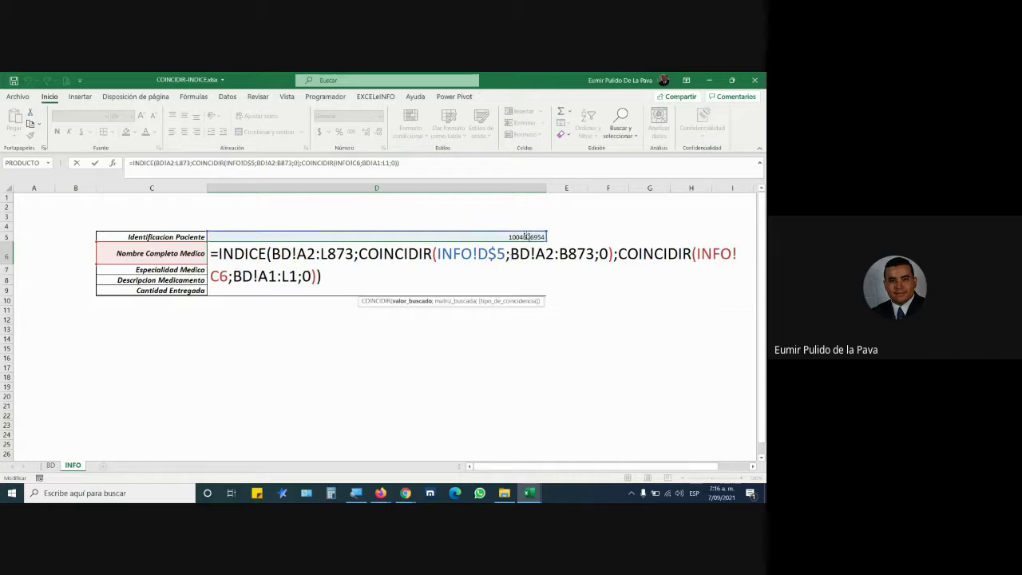
pyautogui.moveTo(509, 254); pyautogui.dragTo(596, 254)
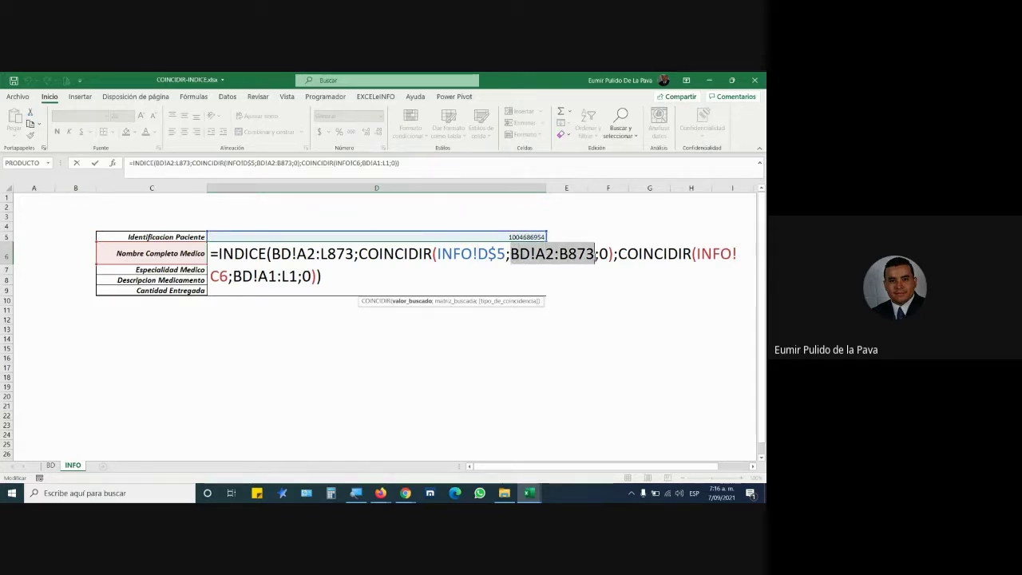
pyautogui.click(567, 254)
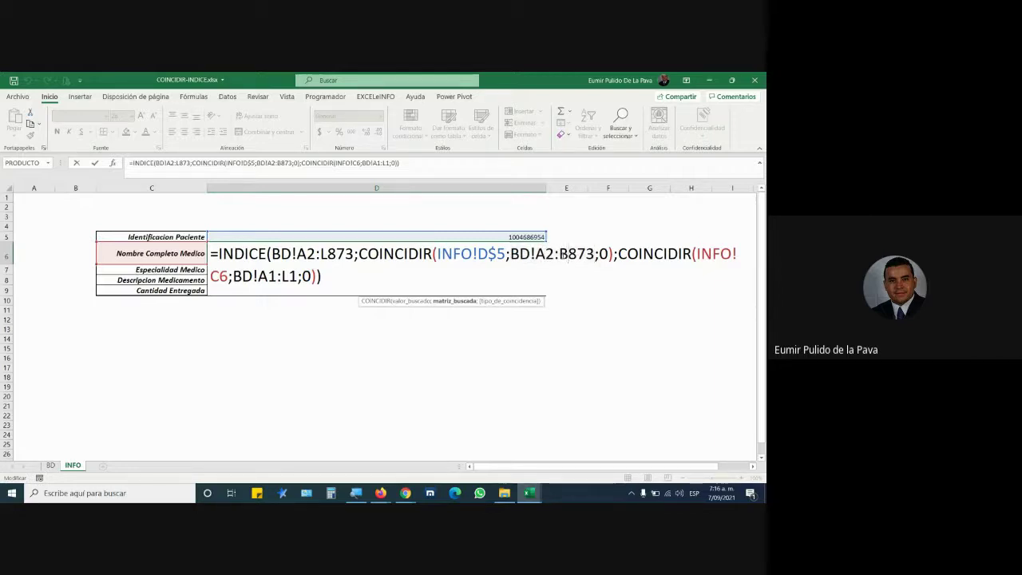
pyautogui.press('BackSpace')
pyautogui.write('A')
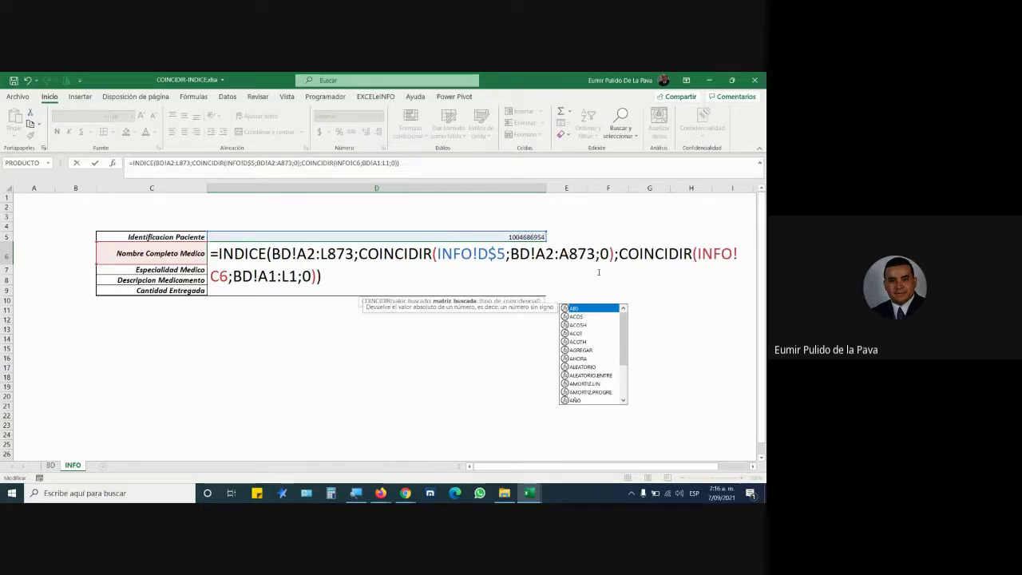
# Step: Re-edit D6's formula and remove the INFO! prefixes from D$5 and C6
pyautogui.press('Return')
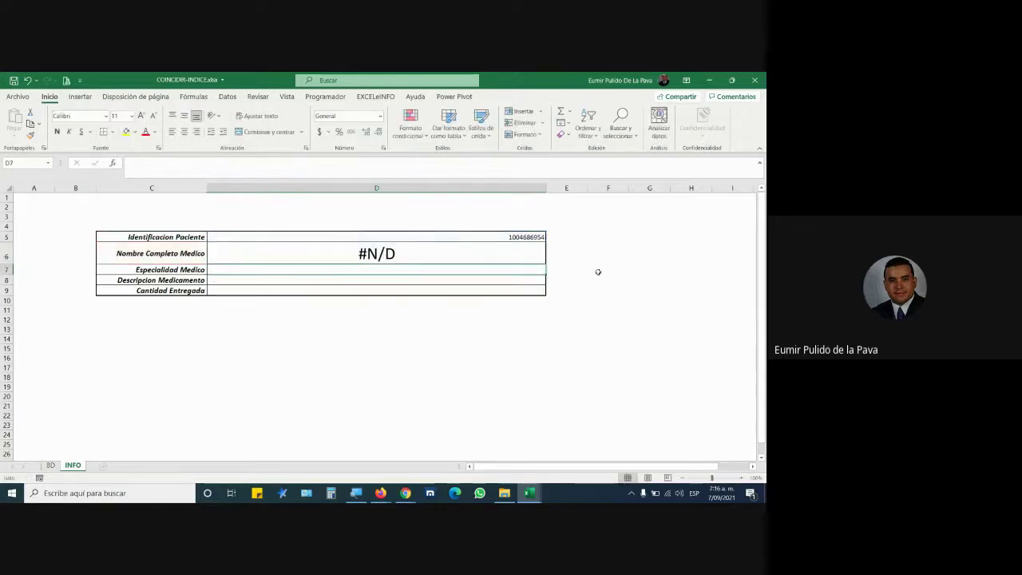
pyautogui.press('Up')
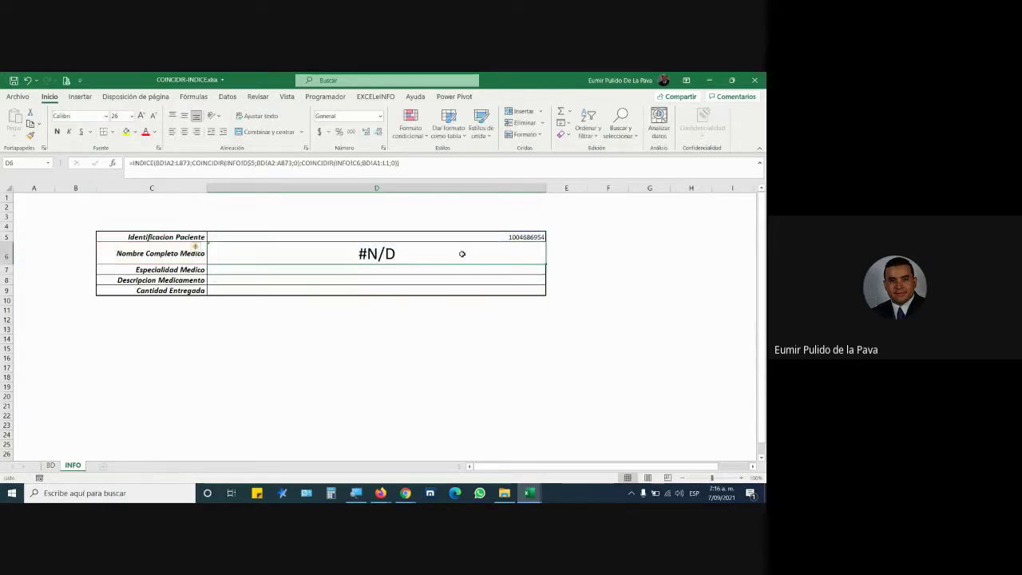
pyautogui.doubleClick(462, 253)
pyautogui.moveTo(271, 254); pyautogui.dragTo(432, 254)
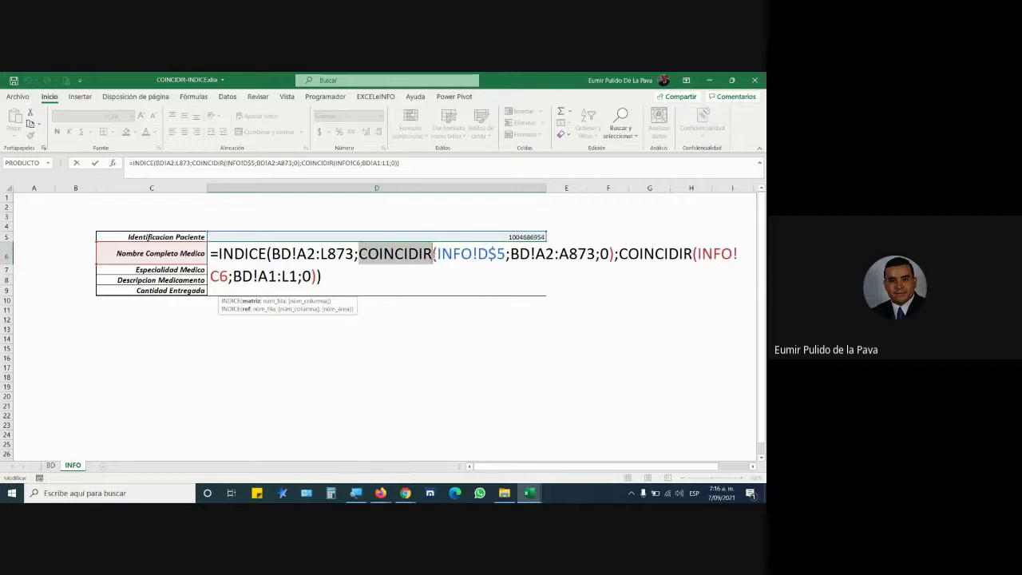
pyautogui.moveTo(434, 253); pyautogui.dragTo(448, 254)
pyautogui.click(475, 254)
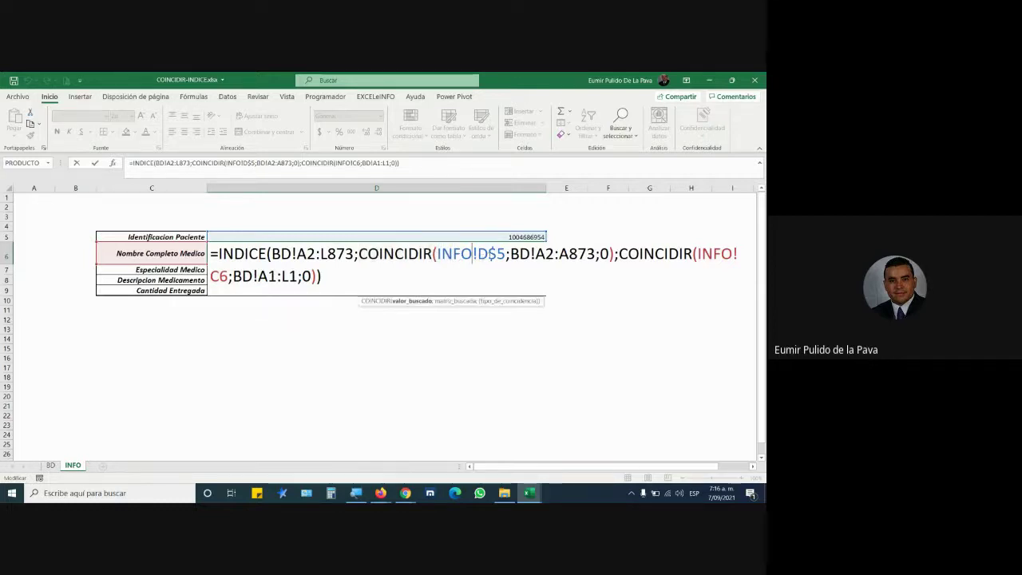
pyautogui.press('BackSpace')
pyautogui.press('BackSpace')
pyautogui.press('BackSpace')
pyautogui.press('BackSpace')
pyautogui.press('BackSpace')
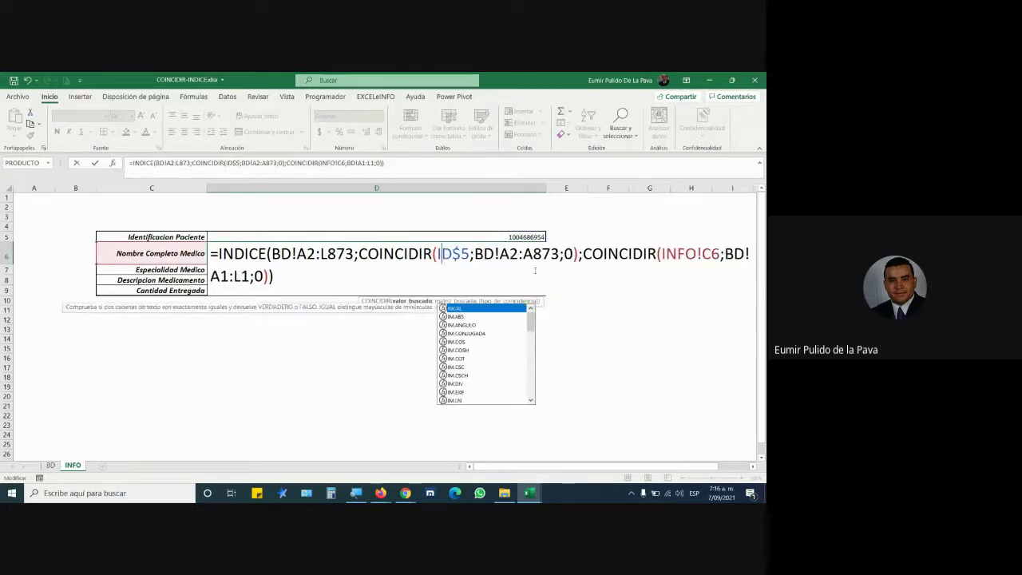
pyautogui.click(705, 256)
pyautogui.press('BackSpace')
pyautogui.press('BackSpace')
pyautogui.press('BackSpace')
pyautogui.press('BackSpace')
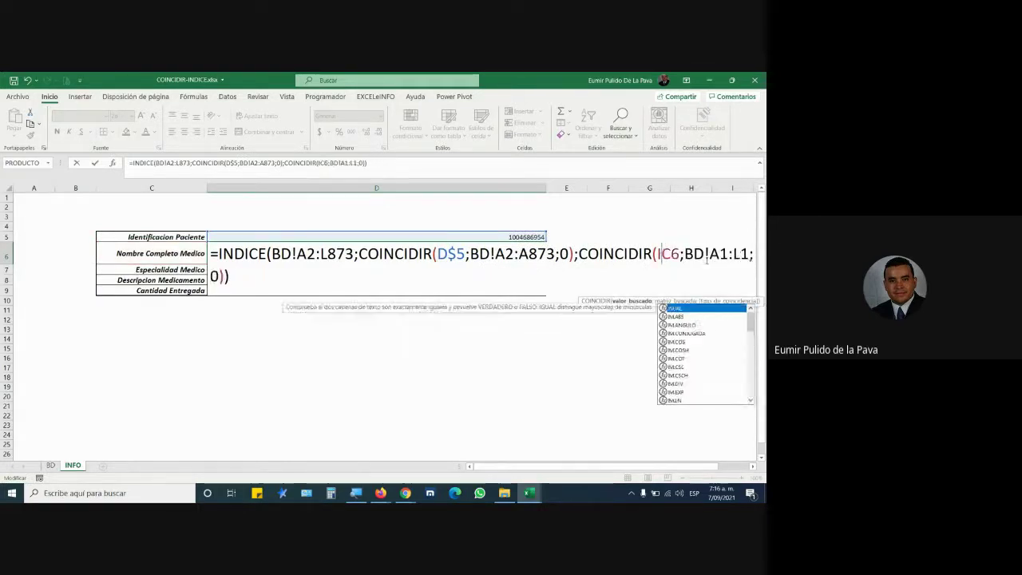
pyautogui.press('BackSpace')
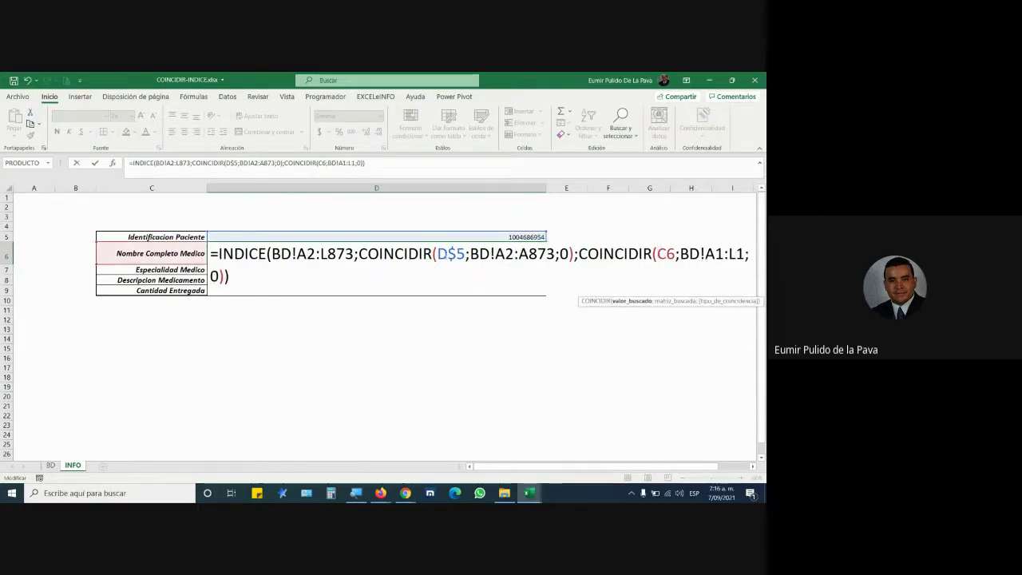
# Step: Replace the first COINCIDIR range with BD!B2:B873 and commit, showing the doctor's name
pyautogui.click(444, 254)
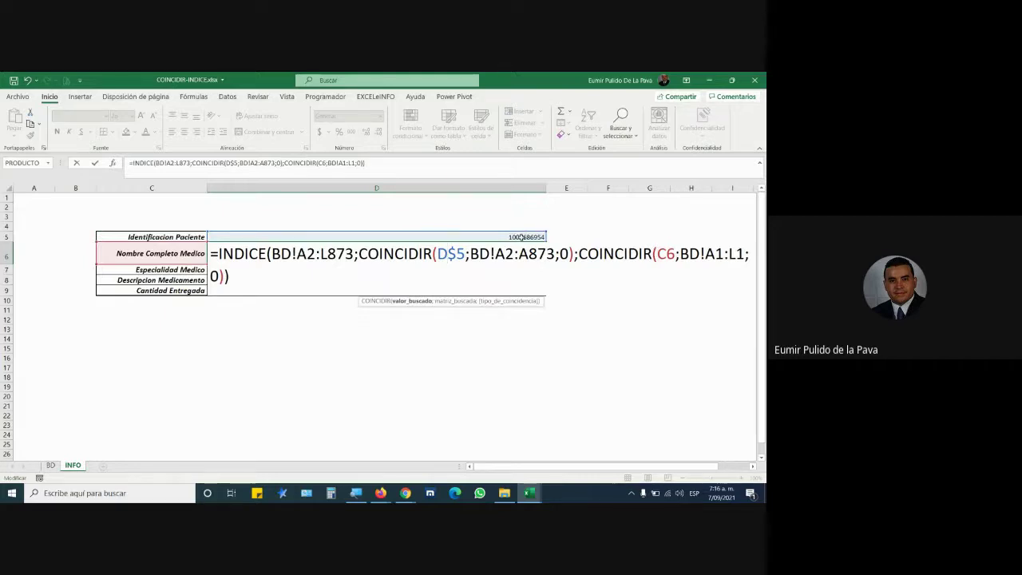
pyautogui.moveTo(471, 254); pyautogui.dragTo(495, 254)
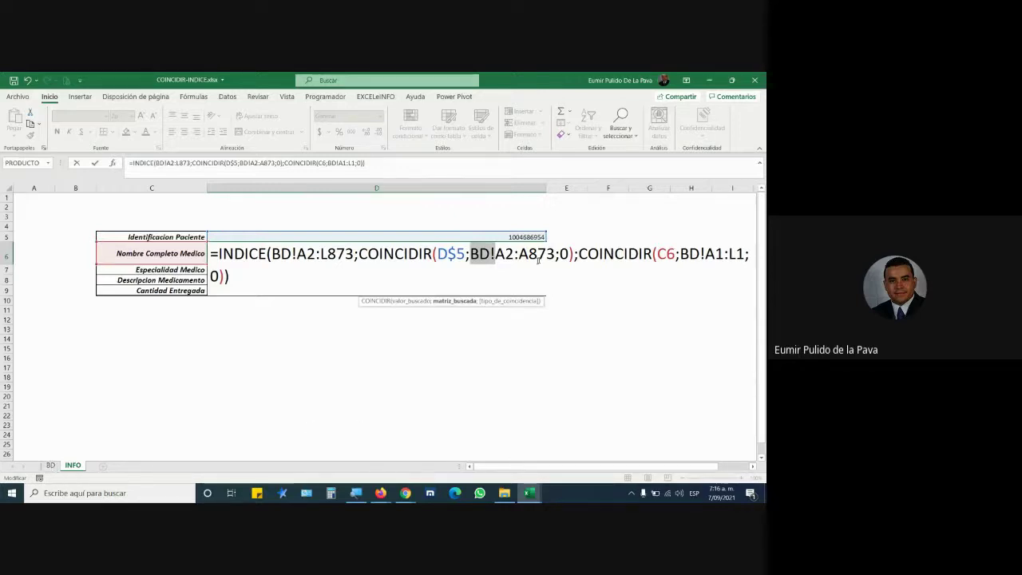
pyautogui.click(478, 253)
pyautogui.moveTo(470, 254); pyautogui.dragTo(555, 254)
pyautogui.press('Delete')
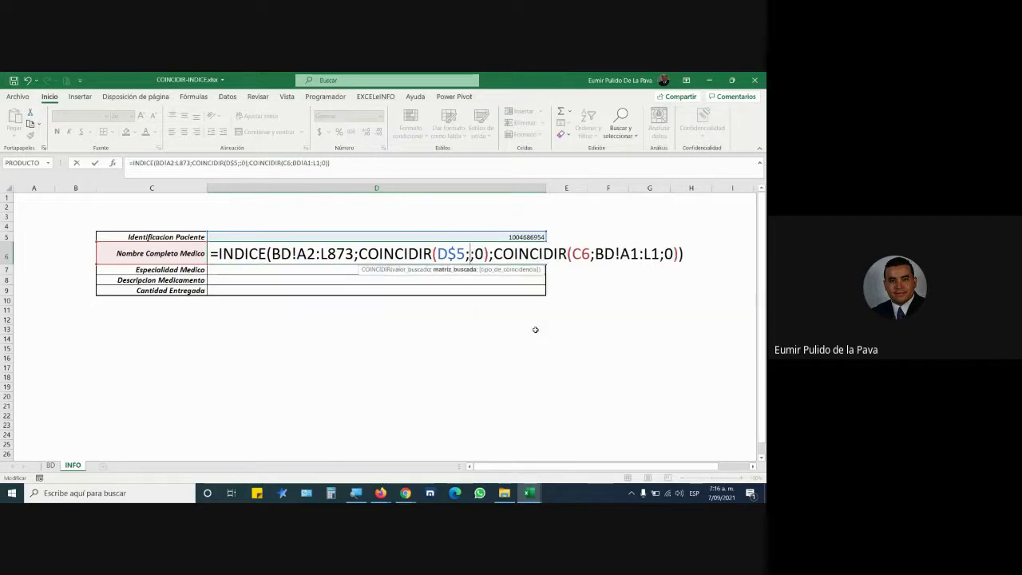
pyautogui.click(50, 465)
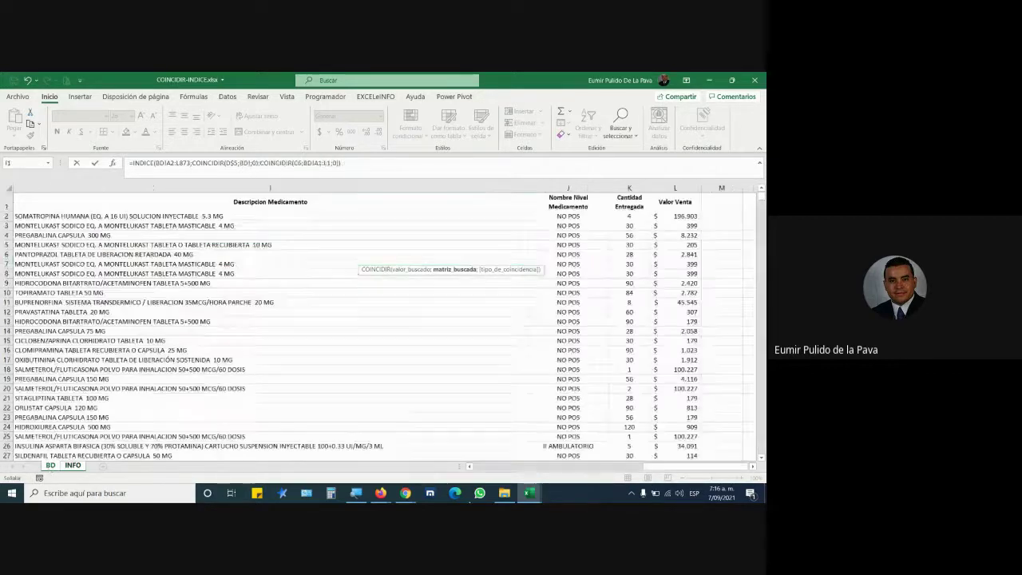
pyautogui.click(7, 201)
pyautogui.hscroll(-3, 384, 319)
pyautogui.hscroll(-3, 383, 319)
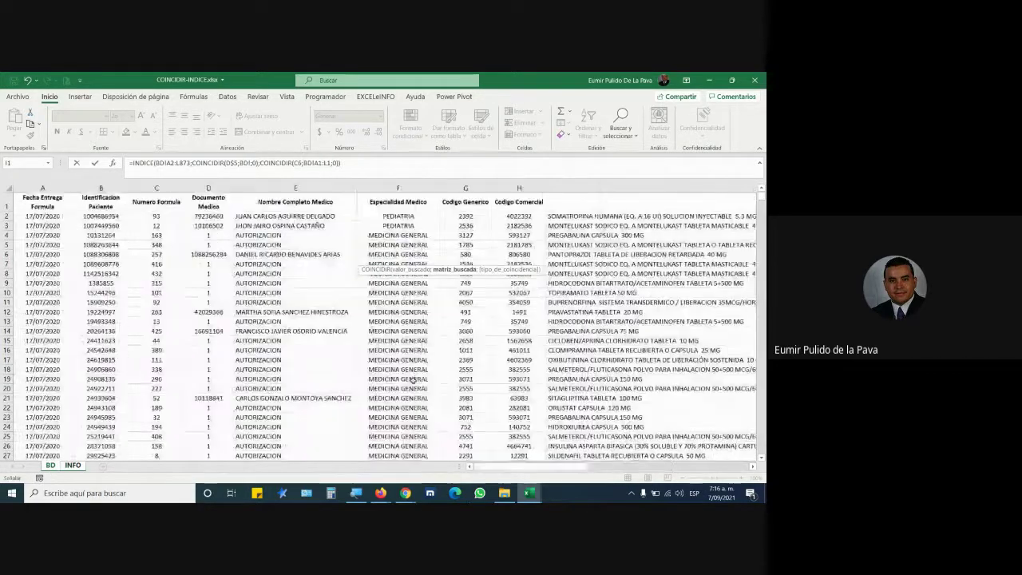
pyautogui.click(101, 216)
pyautogui.hotkey('ctrl', 'shift', 'Down')
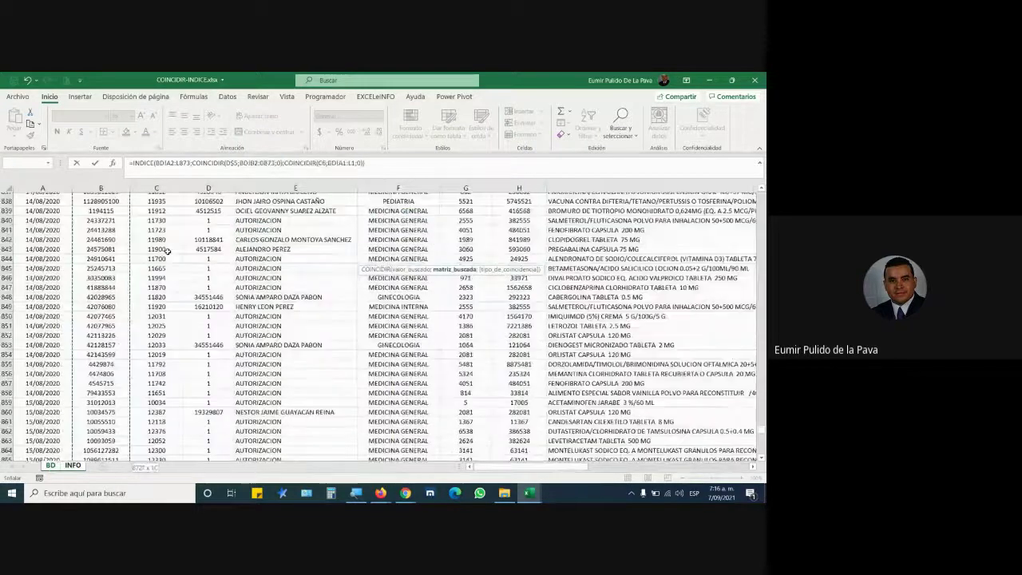
pyautogui.press('Return')
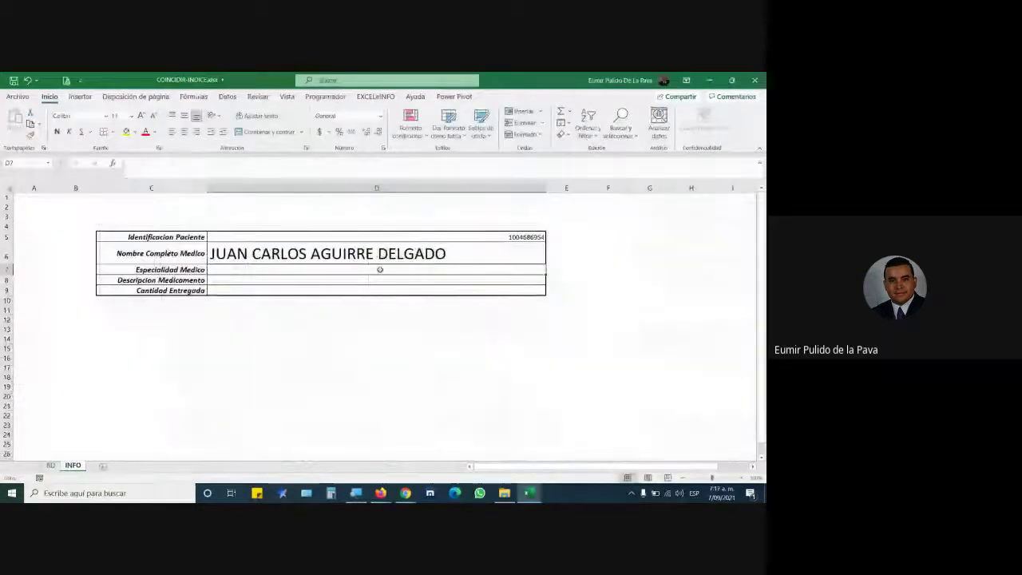
pyautogui.doubleClick(420, 250)
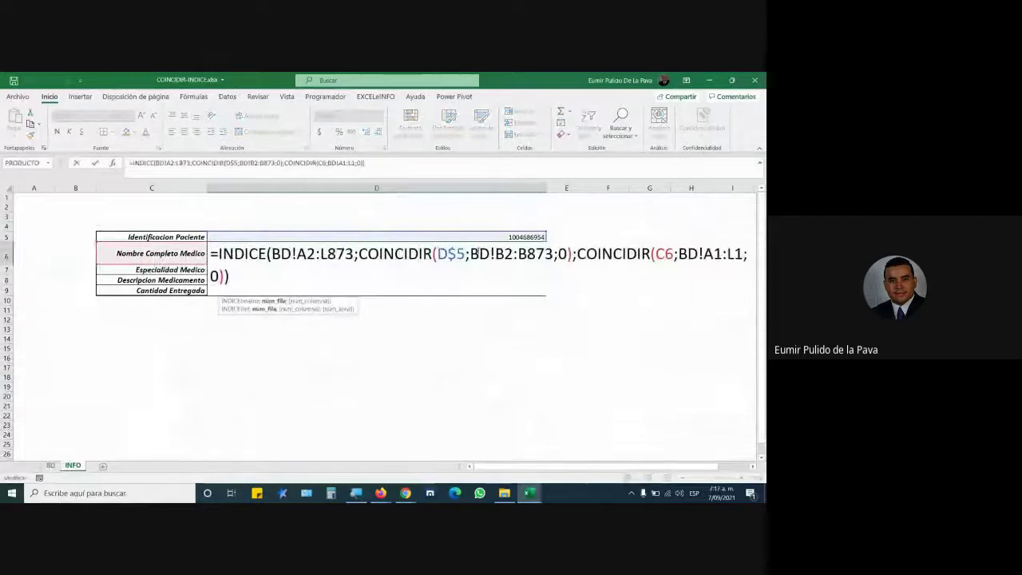
pyautogui.moveTo(470, 253); pyautogui.dragTo(553, 254)
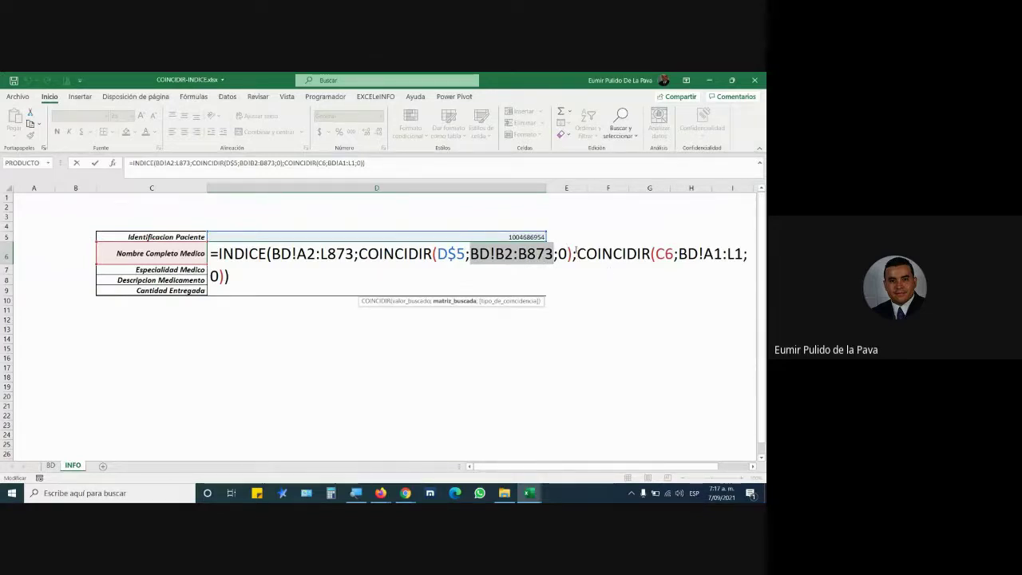
pyautogui.moveTo(575, 253); pyautogui.dragTo(650, 254)
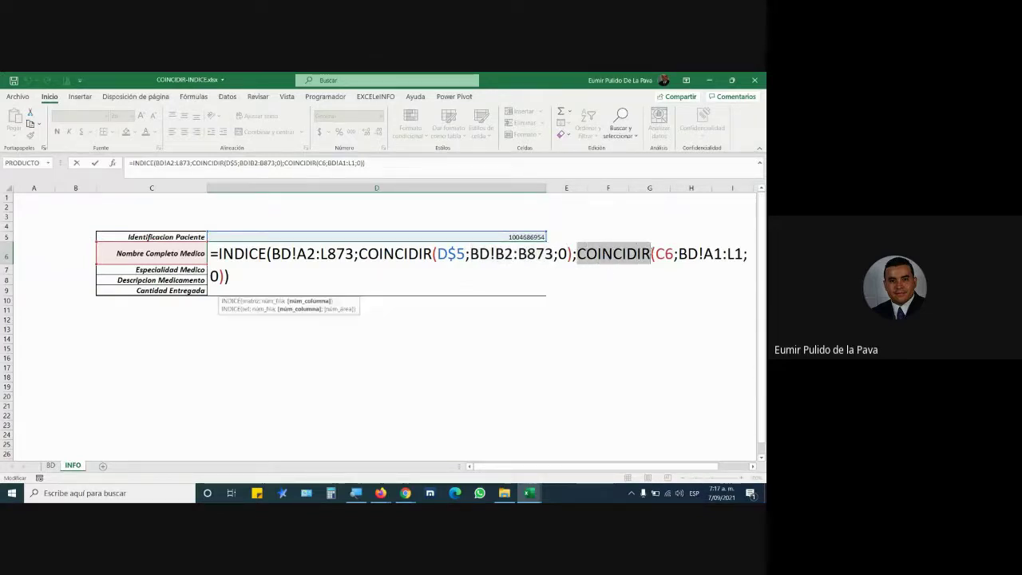
pyautogui.moveTo(654, 254); pyautogui.dragTo(674, 254)
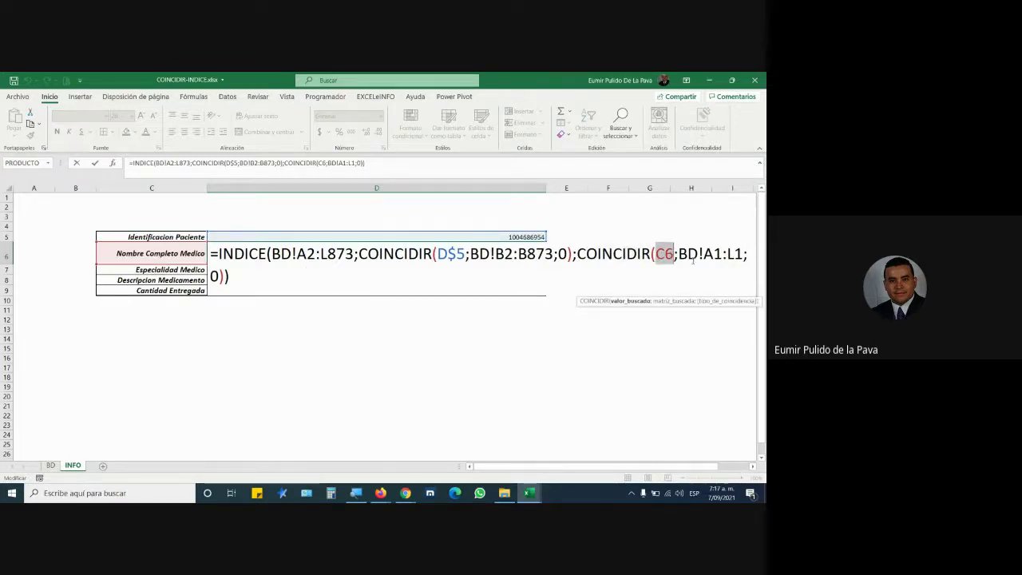
pyautogui.moveTo(678, 254); pyautogui.dragTo(744, 253)
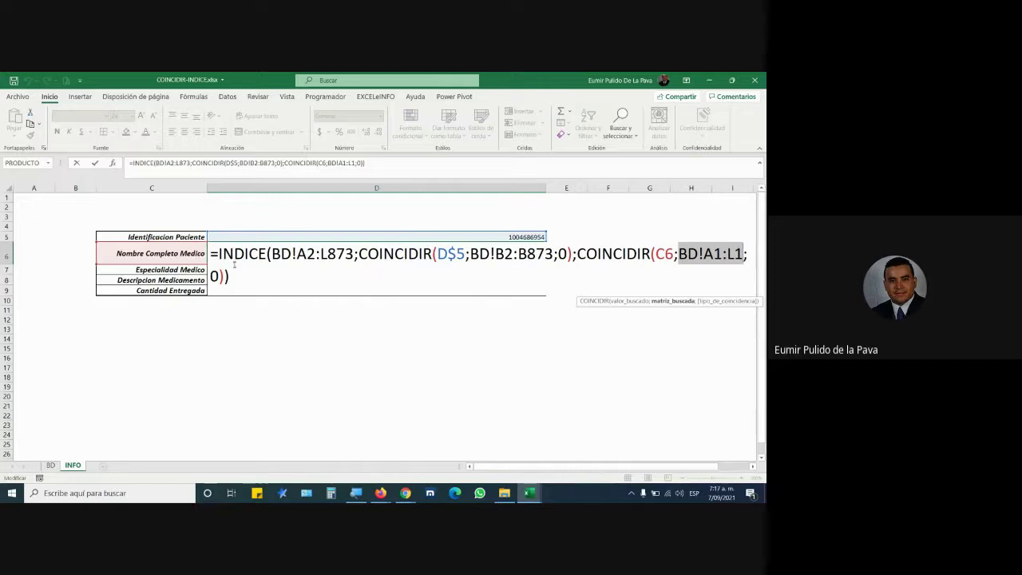
pyautogui.press('Right')
pyautogui.press('Right')
pyautogui.press('Right')
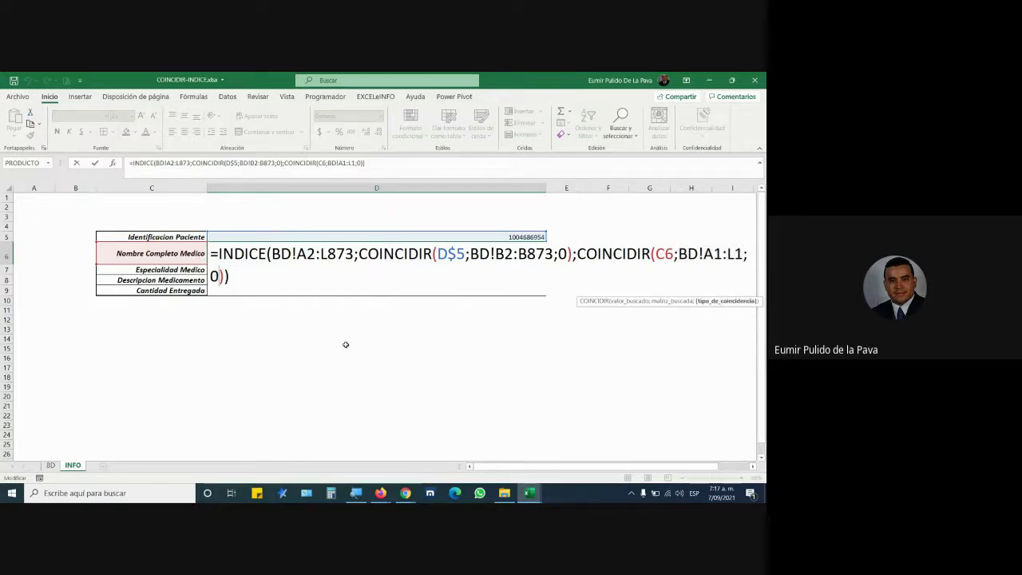
pyautogui.press('Return')
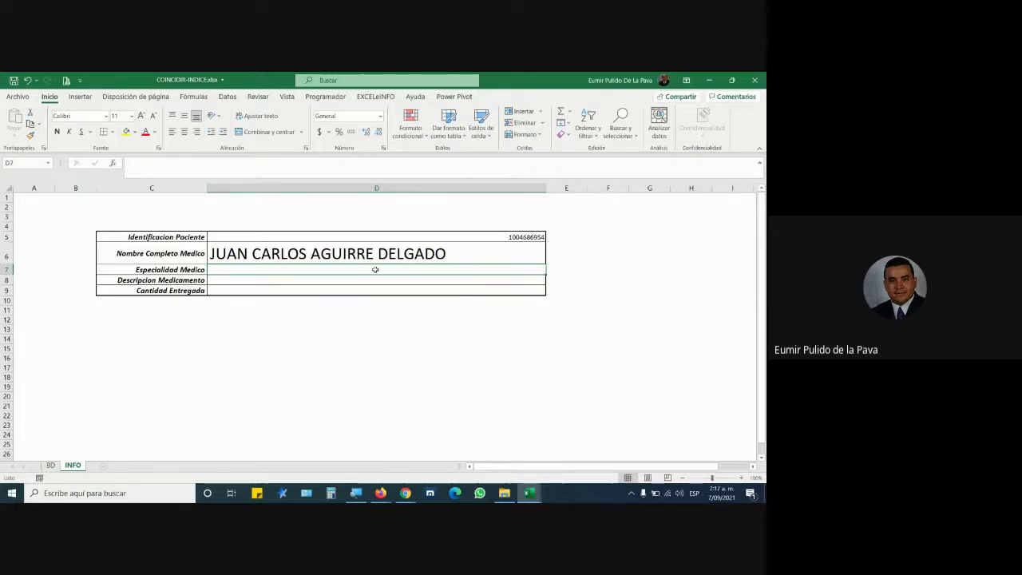
pyautogui.click(459, 456)
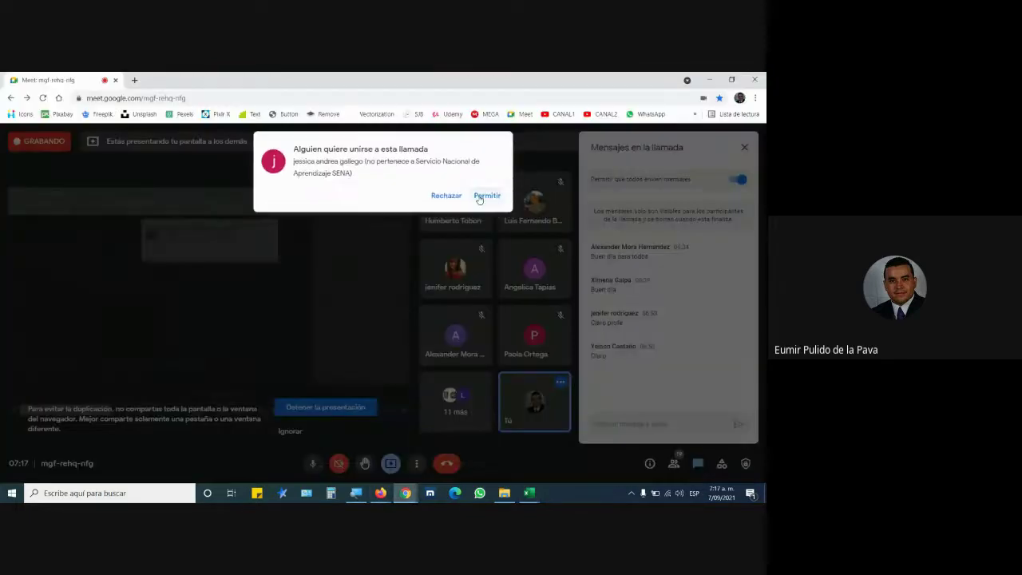
pyautogui.click(479, 199)
pyautogui.moveTo(528, 493)
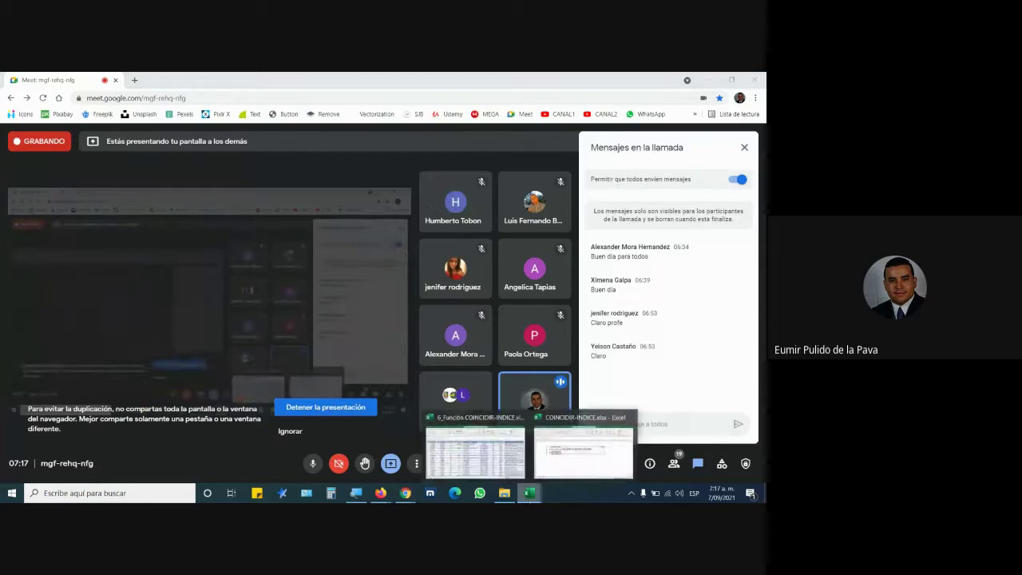
pyautogui.click(573, 459)
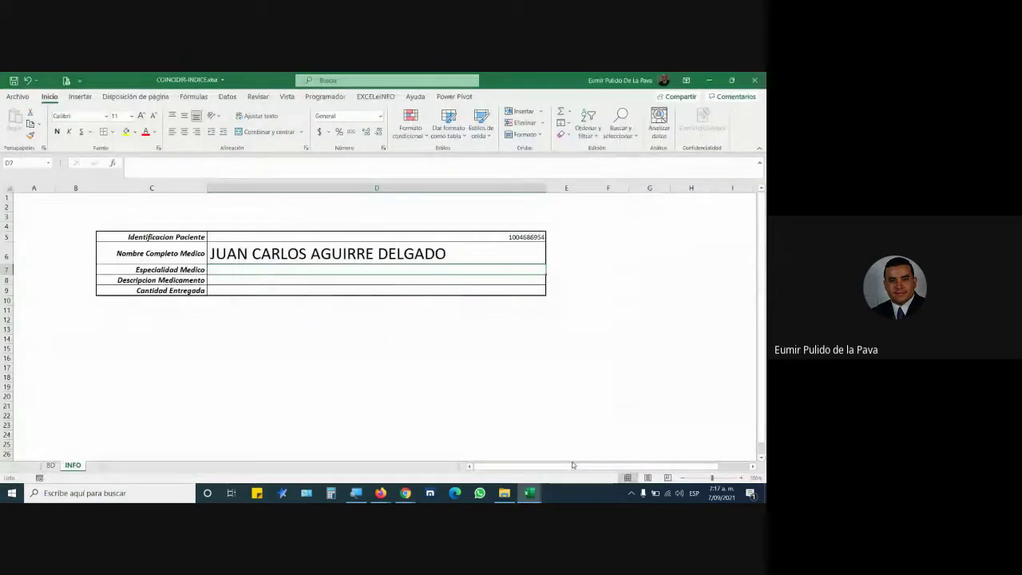
# Step: Copy D6's formula down to D9 and inspect the shifted ranges in D6 and D7
pyautogui.click(526, 260)
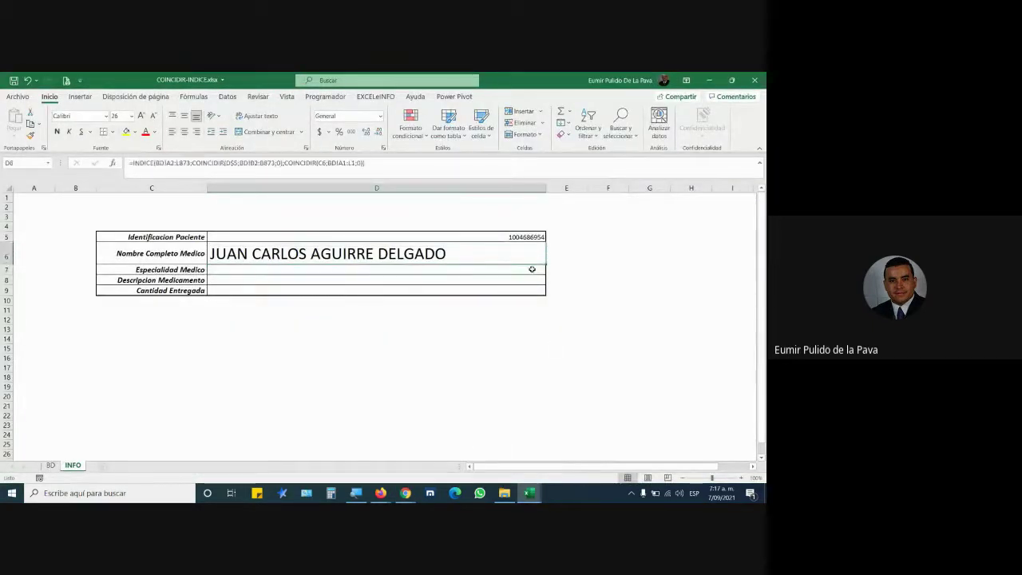
pyautogui.moveTo(546, 264); pyautogui.dragTo(548, 291)
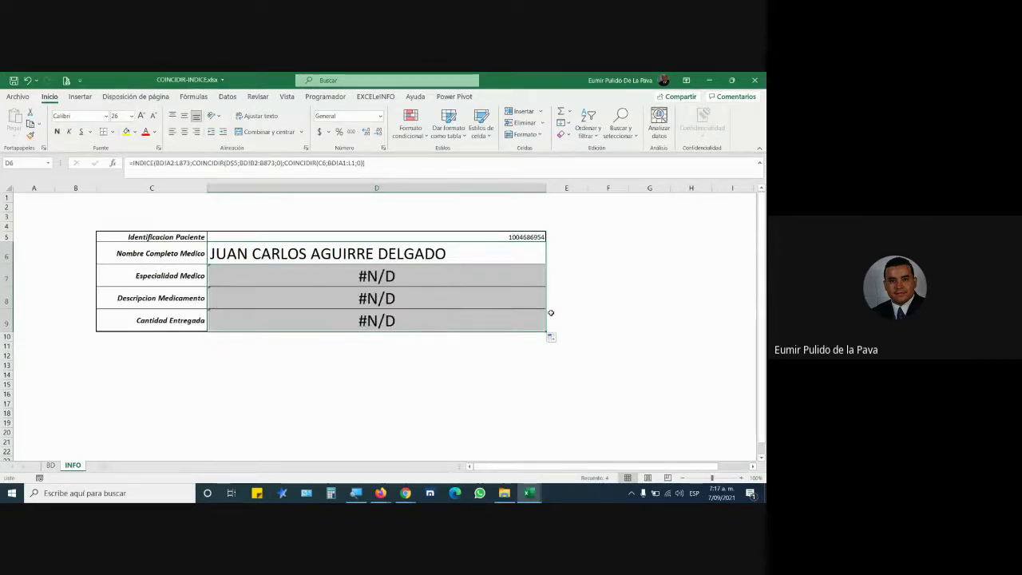
pyautogui.doubleClick(440, 253)
pyautogui.moveTo(297, 254); pyautogui.dragTo(354, 254)
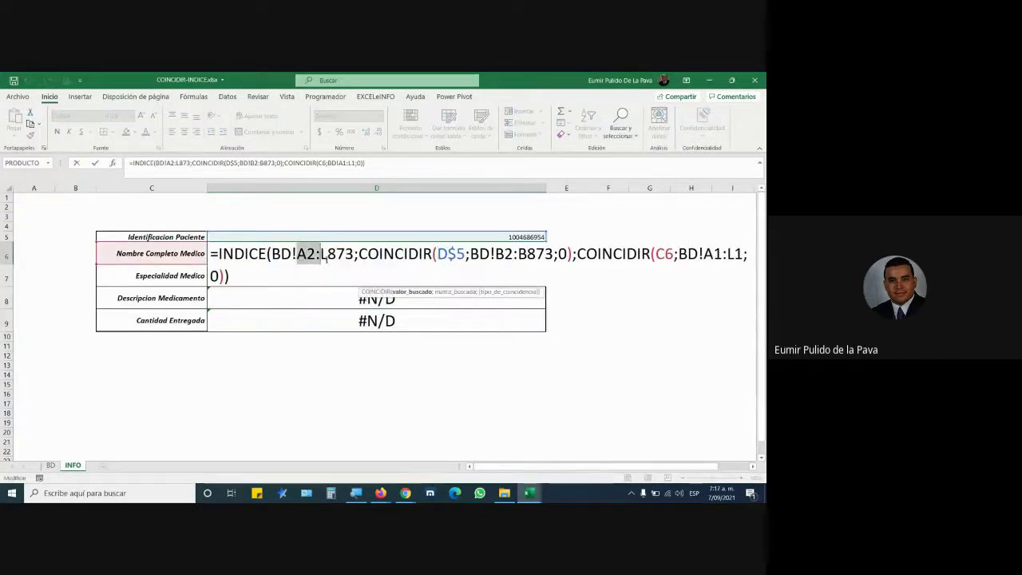
pyautogui.press('Return')
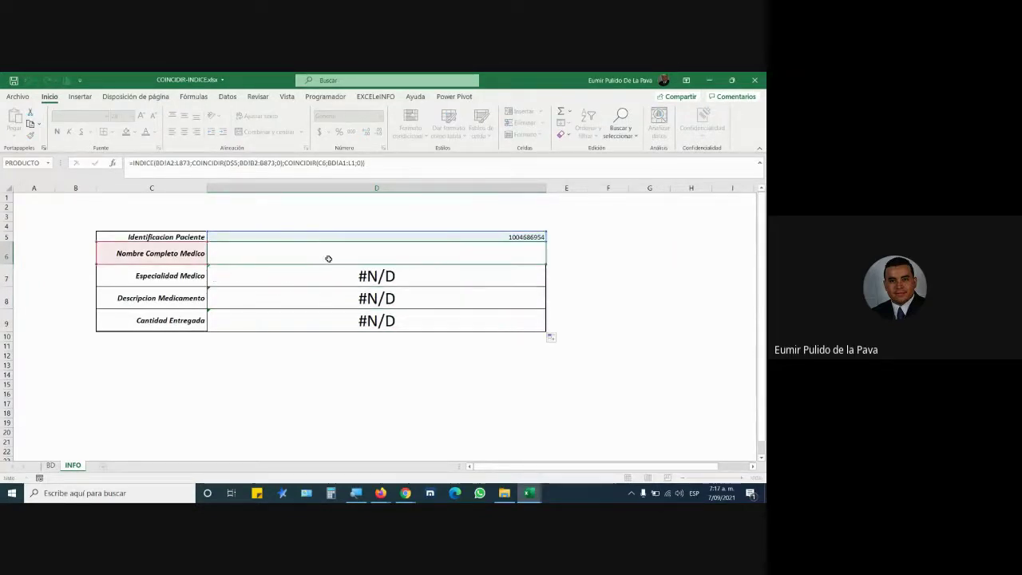
pyautogui.doubleClick(297, 275)
pyautogui.moveTo(297, 275); pyautogui.dragTo(355, 275)
pyautogui.moveTo(495, 276); pyautogui.dragTo(557, 276)
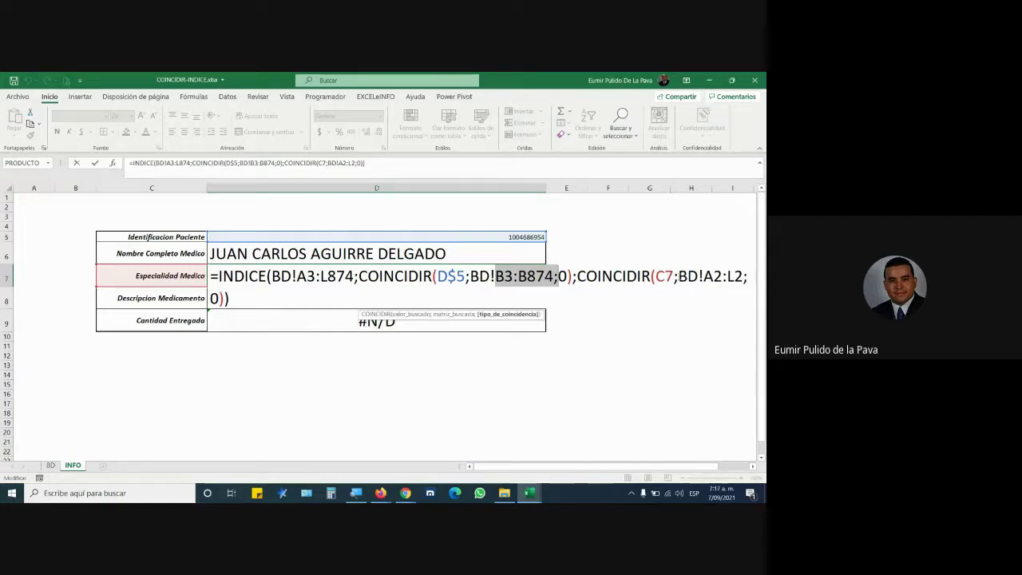
pyautogui.moveTo(677, 276); pyautogui.dragTo(744, 276)
pyautogui.press('Return')
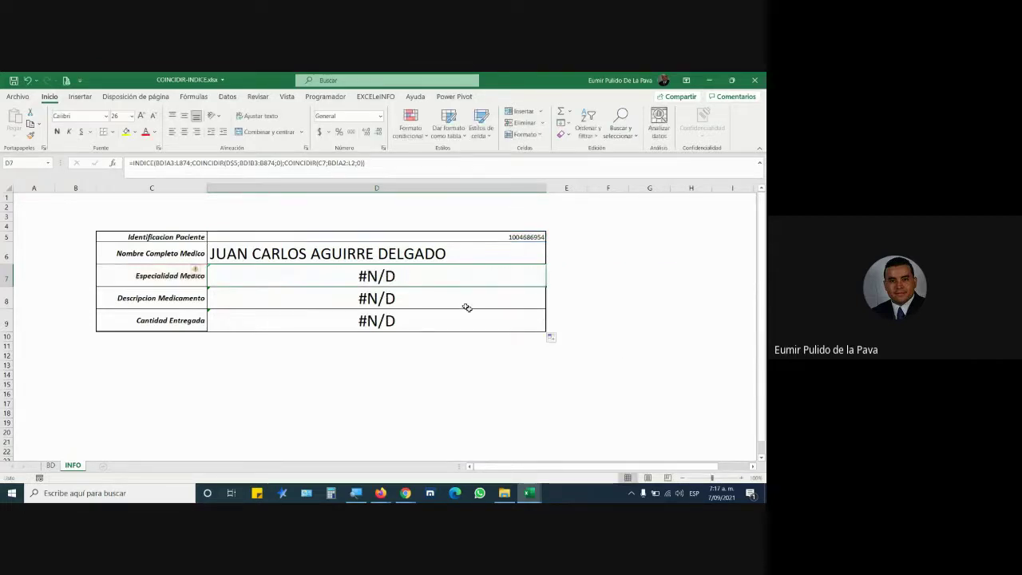
# Step: Lock the rows of D6's data range to BD!A$2:L$873
pyautogui.doubleClick(441, 254)
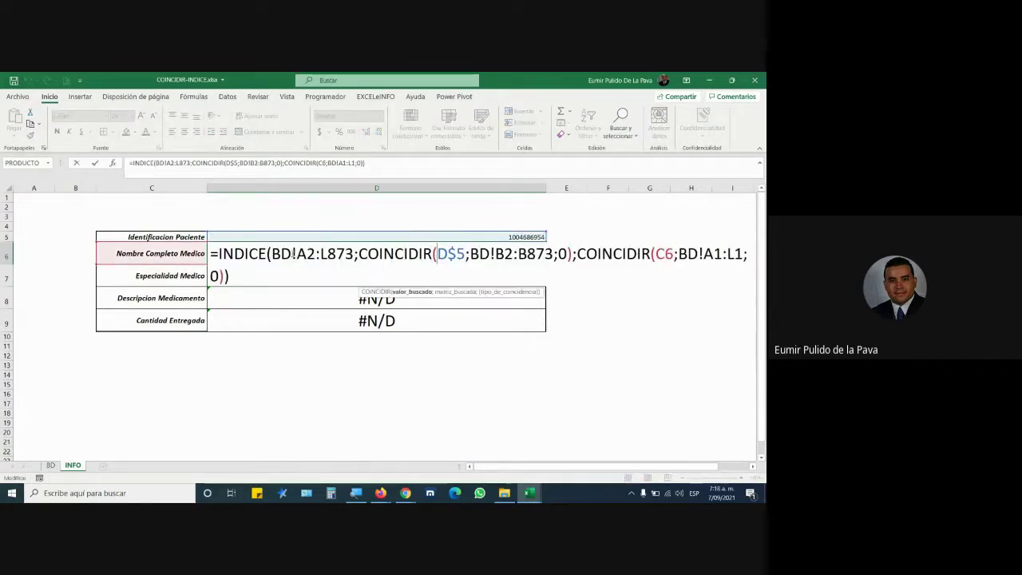
pyautogui.moveTo(295, 254); pyautogui.dragTo(356, 254)
pyautogui.press('F4')
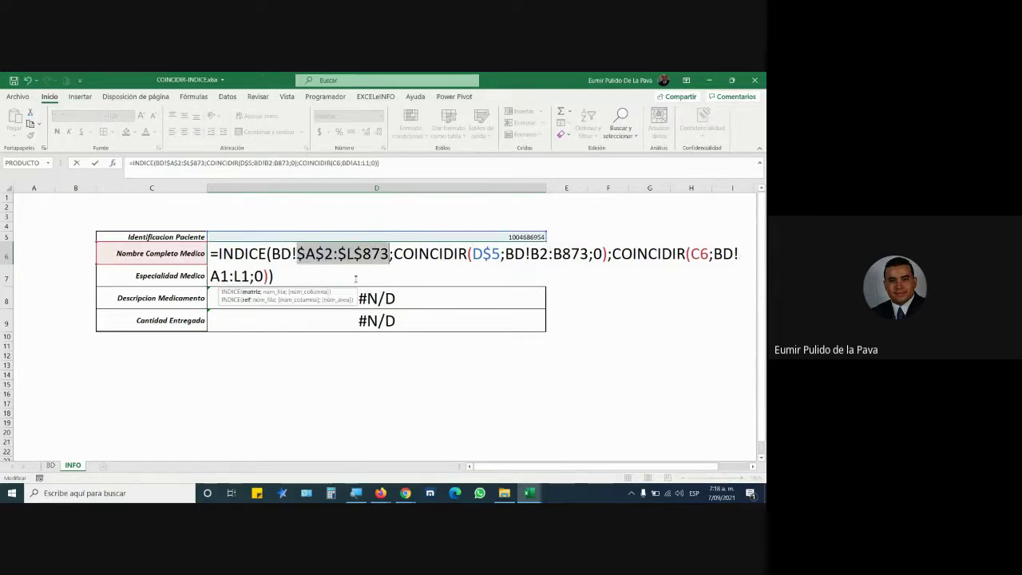
pyautogui.press('F4')
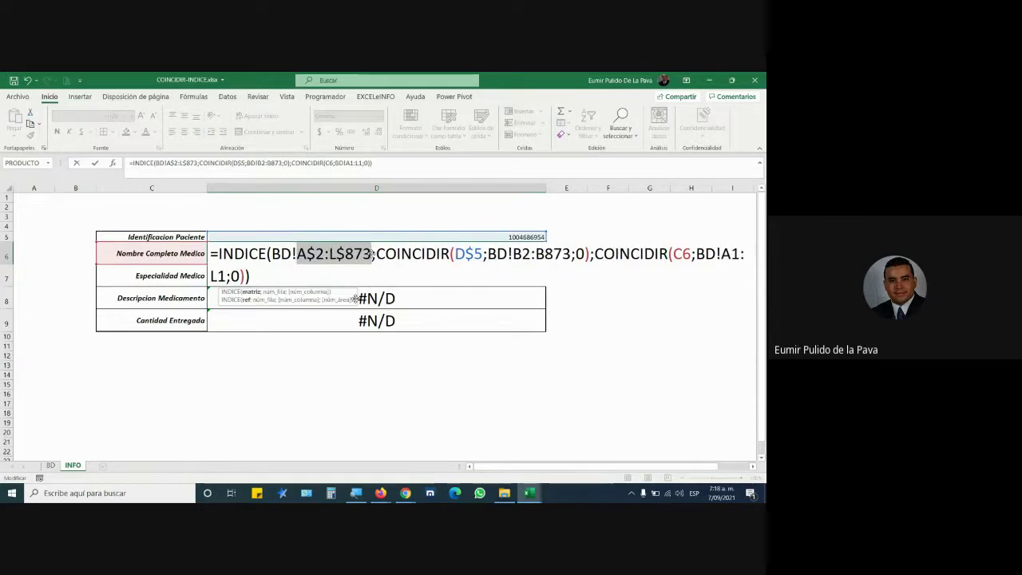
# Step: Lock the B2:B873 lookup range and make A1:L1 absolute in D6's formula, then confirm
pyautogui.moveTo(513, 254); pyautogui.dragTo(572, 254)
pyautogui.press('F4')
pyautogui.press('F4')
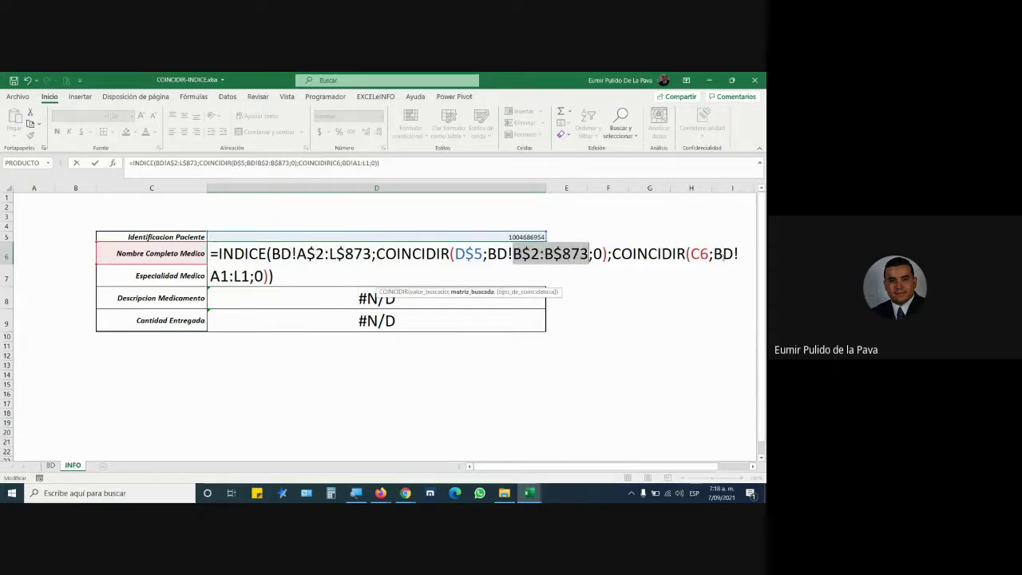
pyautogui.moveTo(210, 276); pyautogui.dragTo(251, 275)
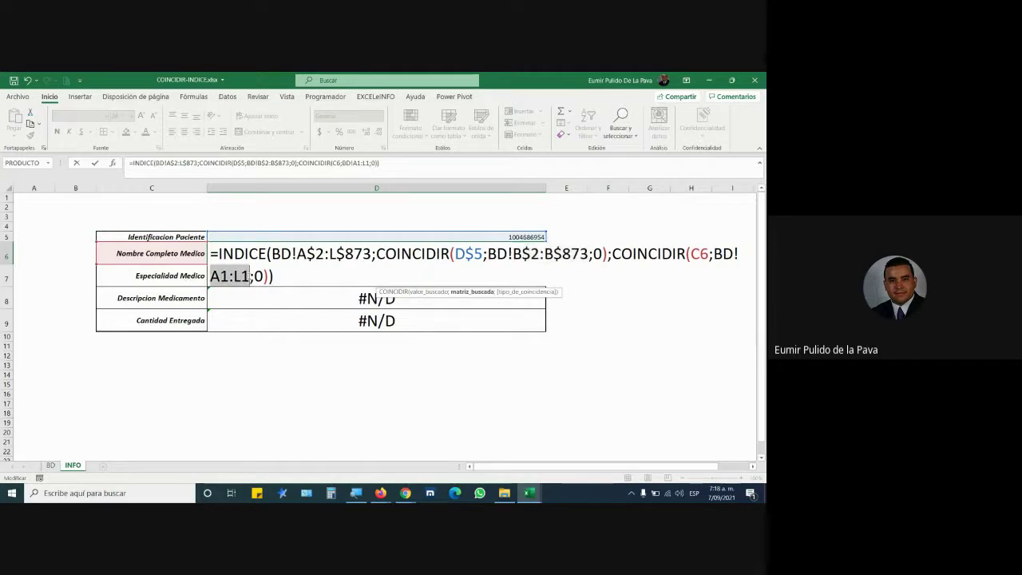
pyautogui.press('F4')
pyautogui.press('F4')
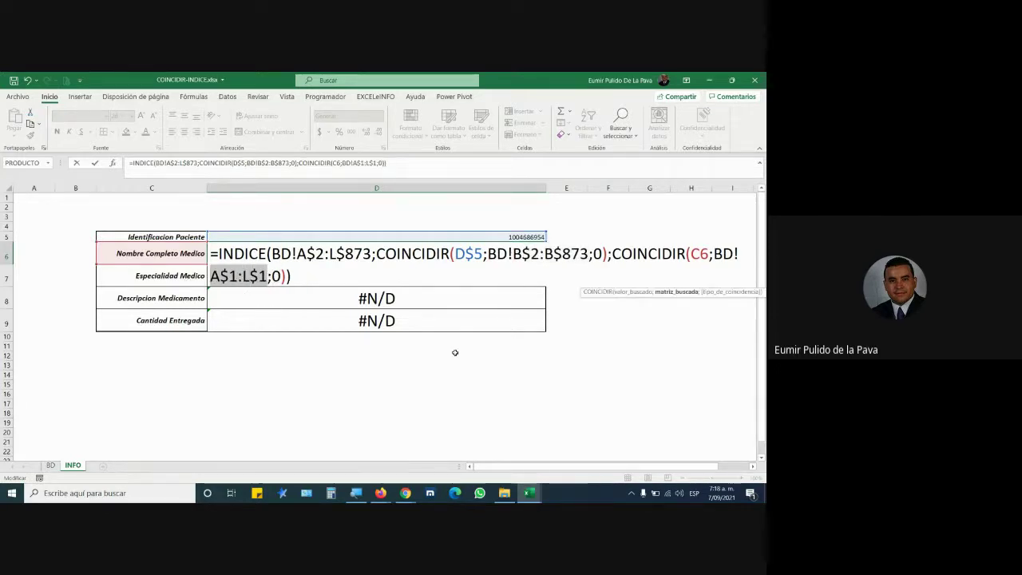
pyautogui.press('Return')
# Step: Copy D6's formula down to D9 and autofit column D
pyautogui.click(531, 260)
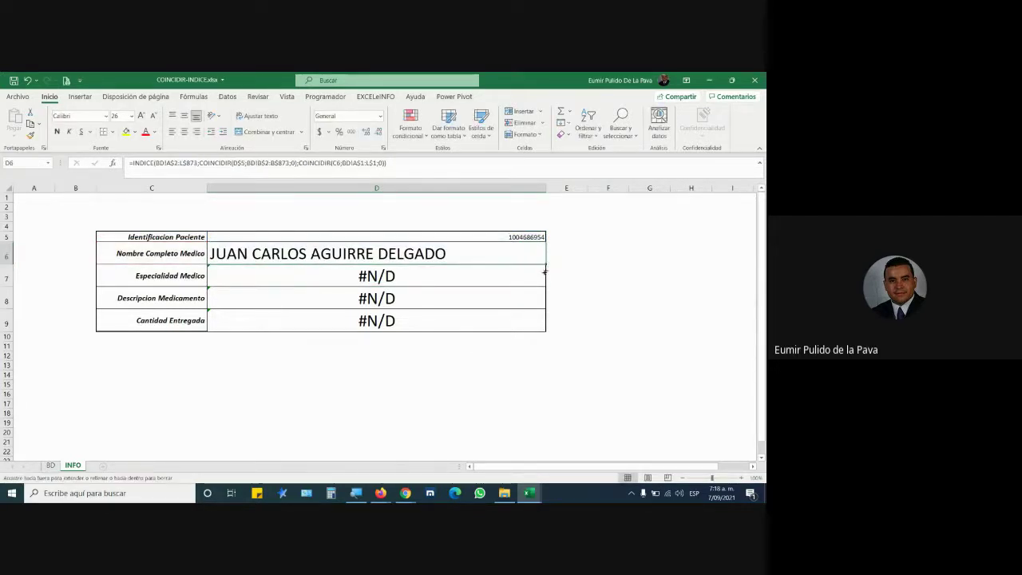
pyautogui.moveTo(546, 264); pyautogui.dragTo(528, 331)
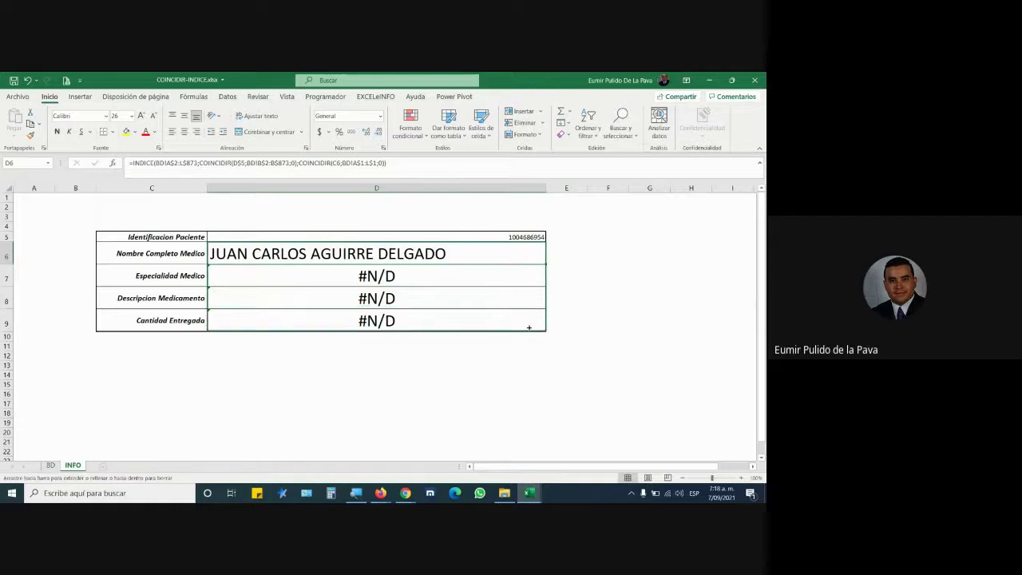
pyautogui.doubleClick(546, 188)
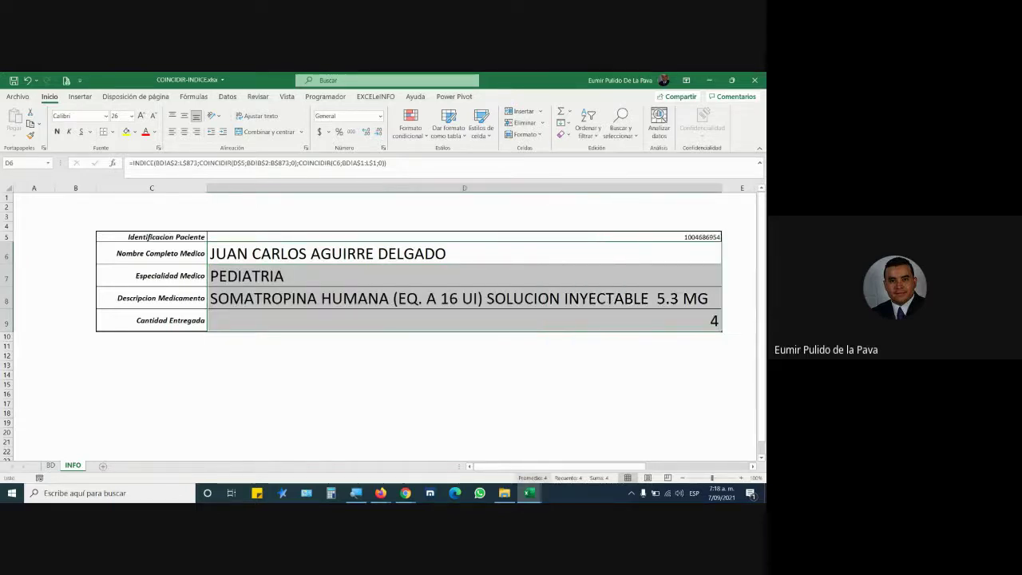
# Step: On BD, add row 874 dated 7/9 with a new patient ID and row 869's C:L details
pyautogui.click(52, 468)
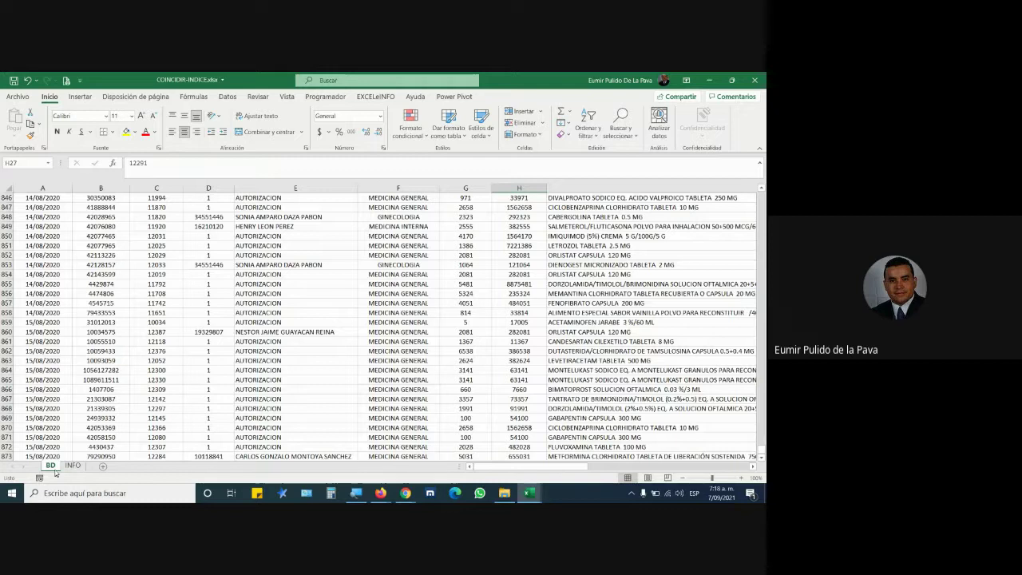
pyautogui.scroll(-7, 122, 320)
pyautogui.click(42, 264)
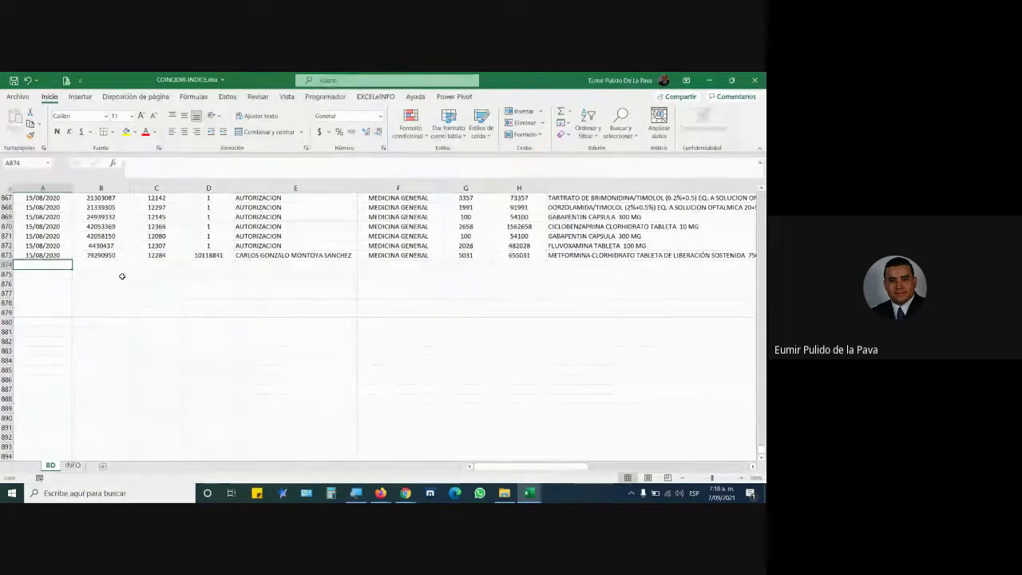
pyautogui.write('7/9/21')
pyautogui.press('Tab')
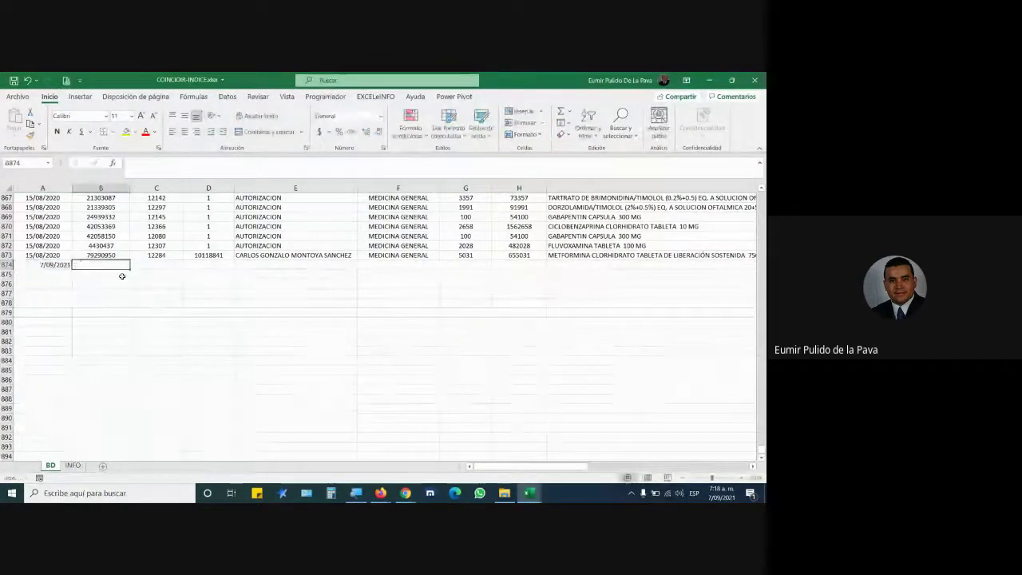
pyautogui.write('10030547')
pyautogui.press('Tab')
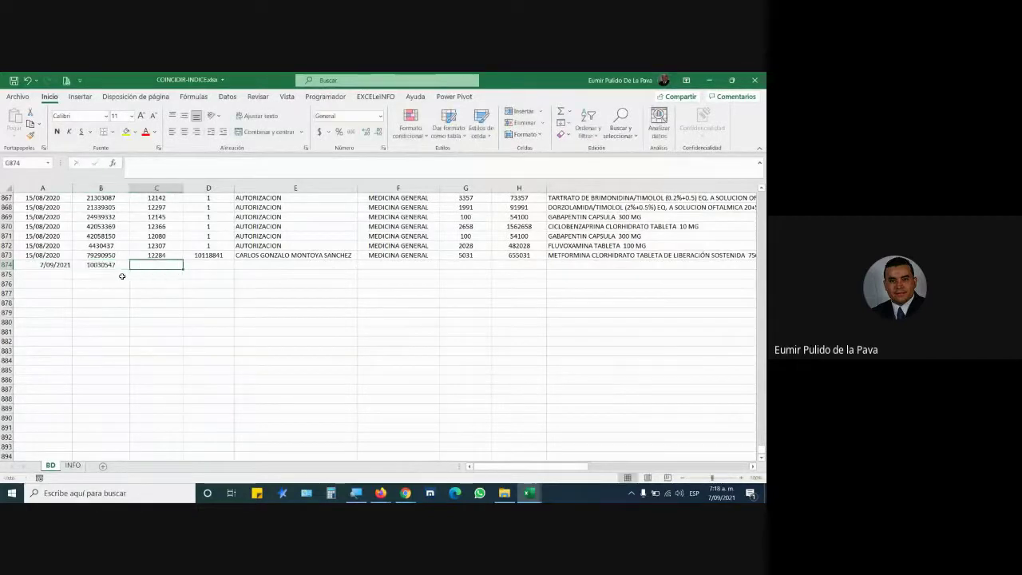
pyautogui.moveTo(194, 218); pyautogui.dragTo(764, 214)
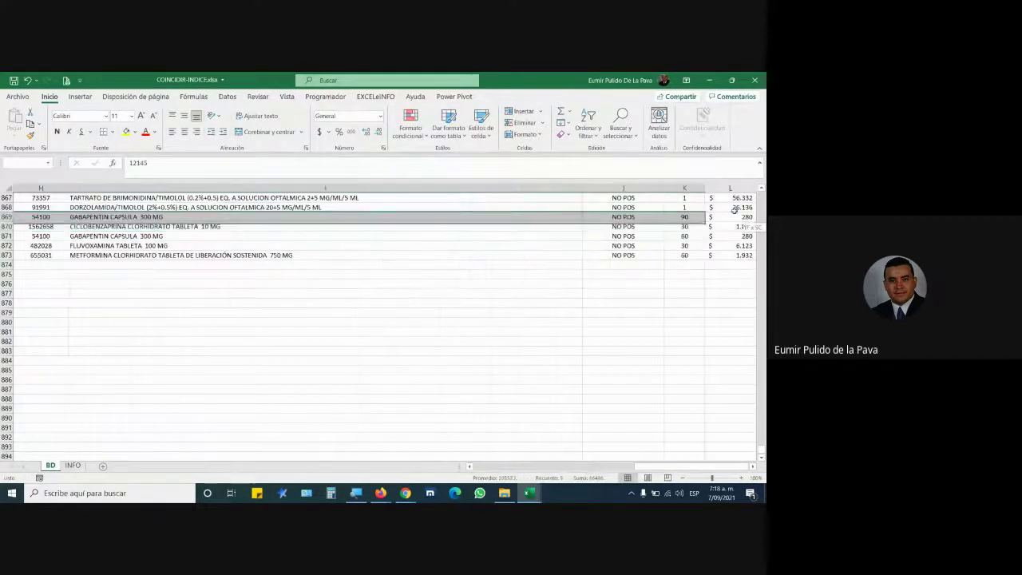
pyautogui.moveTo(764, 214); pyautogui.dragTo(154, 218)
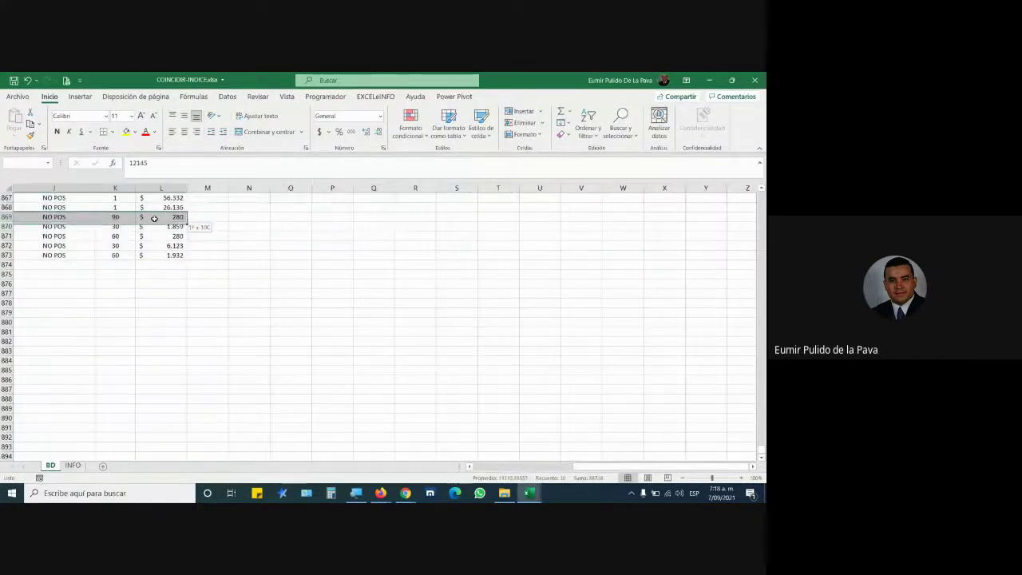
pyautogui.hotkey('ctrl', 'c')
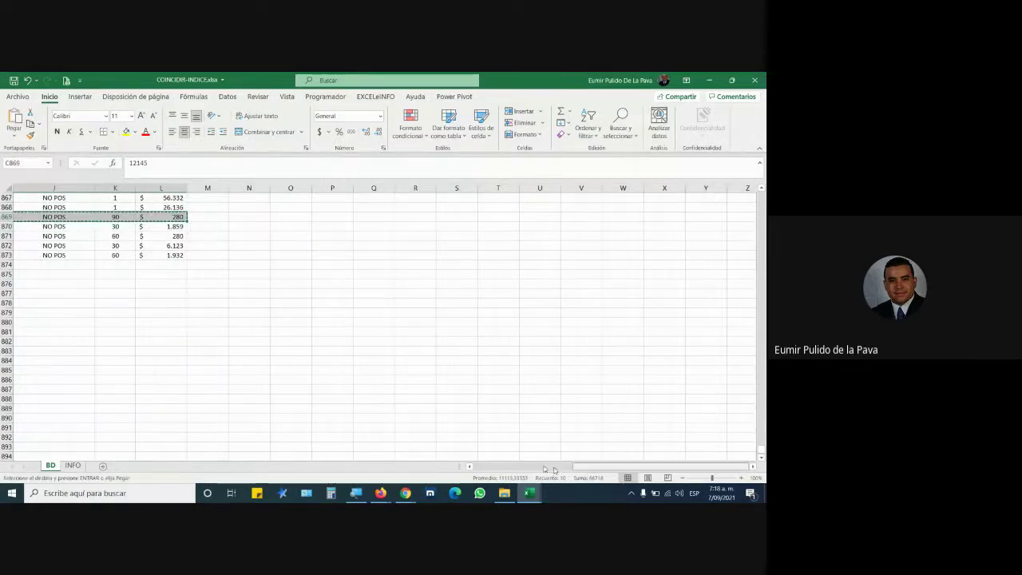
pyautogui.moveTo(523, 465); pyautogui.dragTo(445, 465)
pyautogui.click(163, 264)
pyautogui.hotkey('ctrl', 'v')
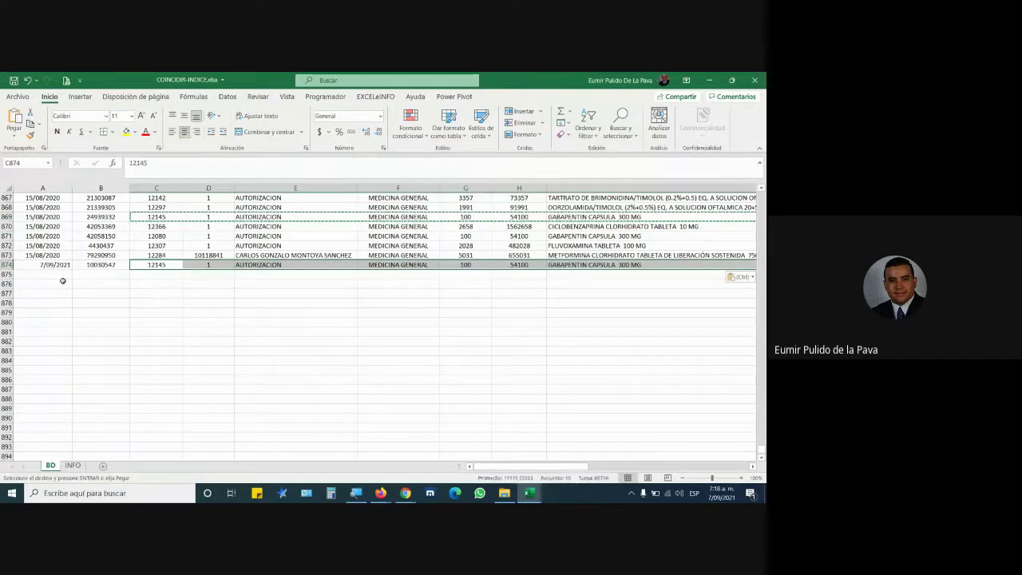
# Step: Add row 875 dated 7/9/21 with another new patient ID and row 853's C:L details
pyautogui.click(44, 274)
pyautogui.write('7/9/21')
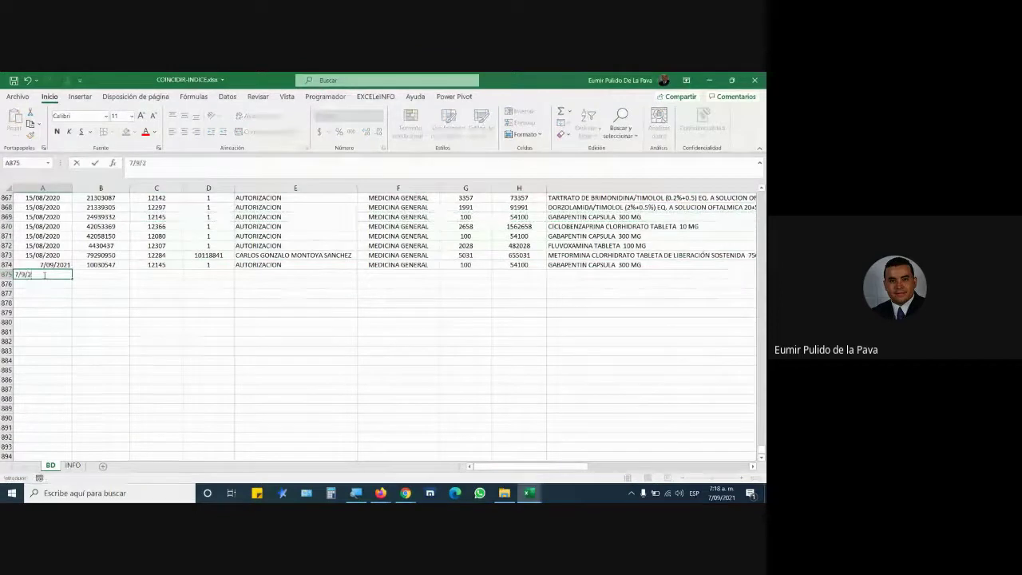
pyautogui.press('Tab')
pyautogui.write('24955')
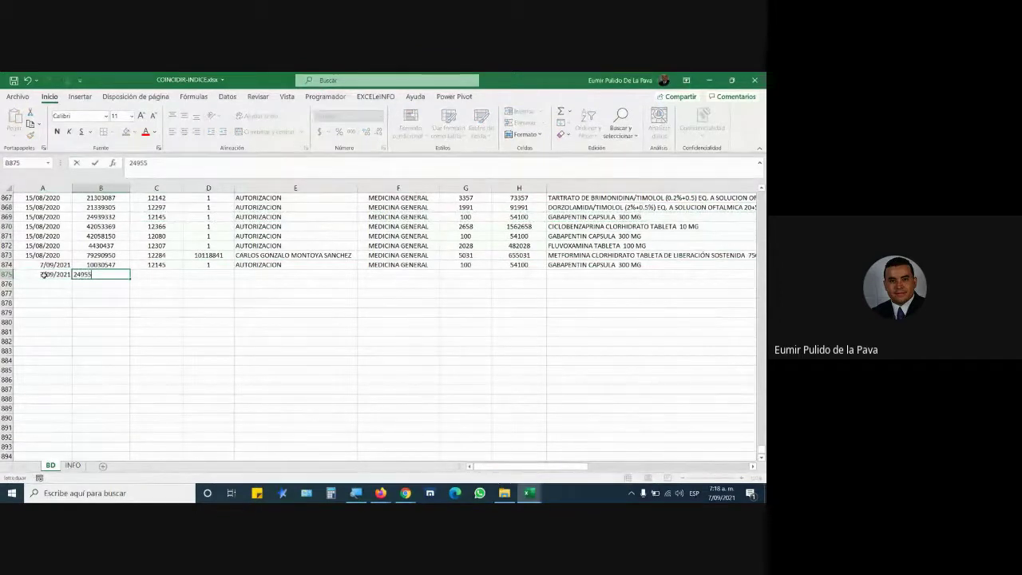
pyautogui.write('545')
pyautogui.press('Tab')
pyautogui.scroll(3, 162, 236)
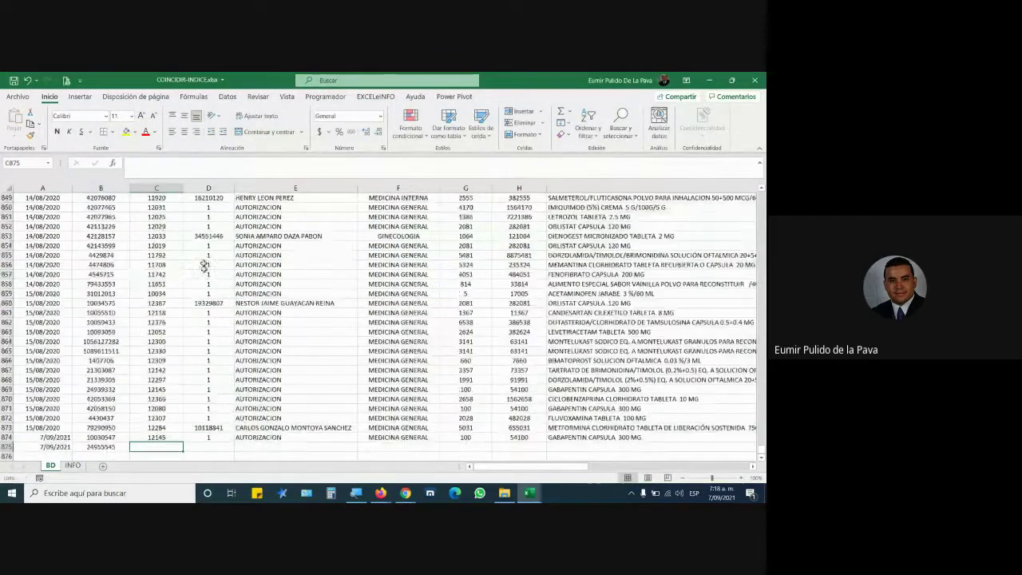
pyautogui.scroll(3, 163, 236)
pyautogui.moveTo(162, 235)
pyautogui.mouseDown()
pyautogui.moveTo(406, 227)
pyautogui.moveTo(176, 236)
pyautogui.mouseUp()
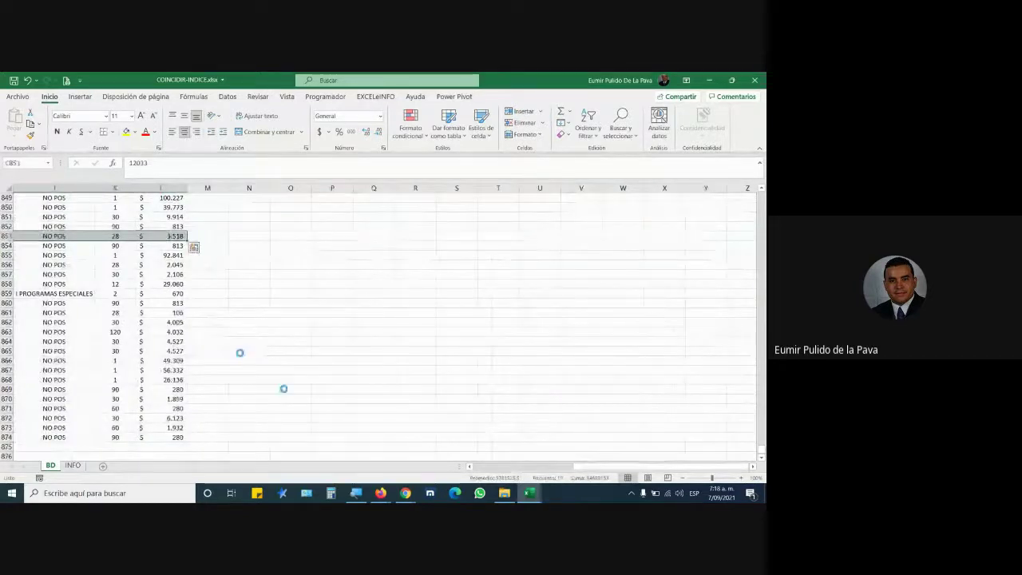
pyautogui.hotkey('ctrl', 'c')
pyautogui.hscroll(-5, 428, 458)
pyautogui.scroll(-1, 428, 458)
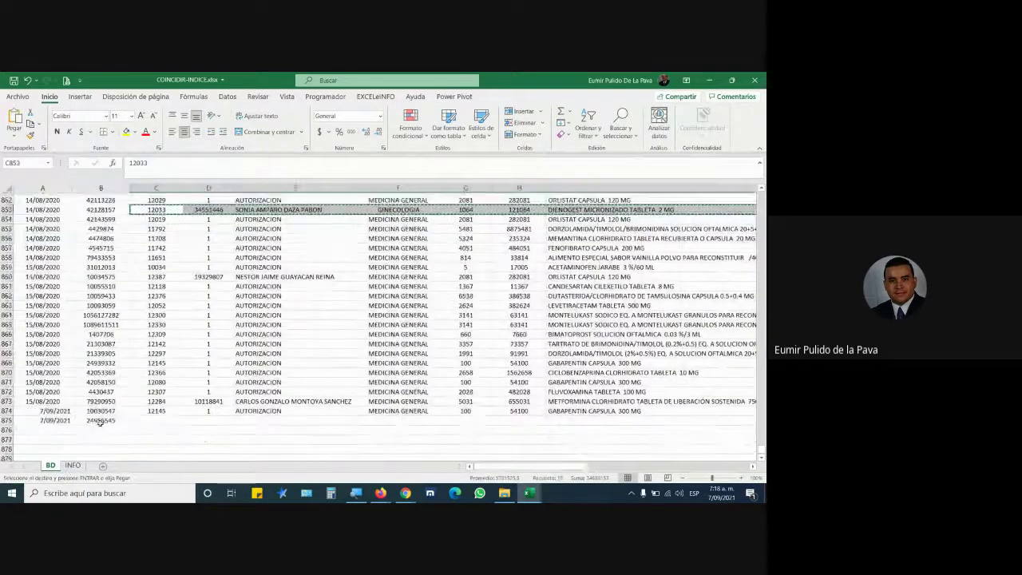
pyautogui.click(142, 415)
pyautogui.hotkey('ctrl', 'v')
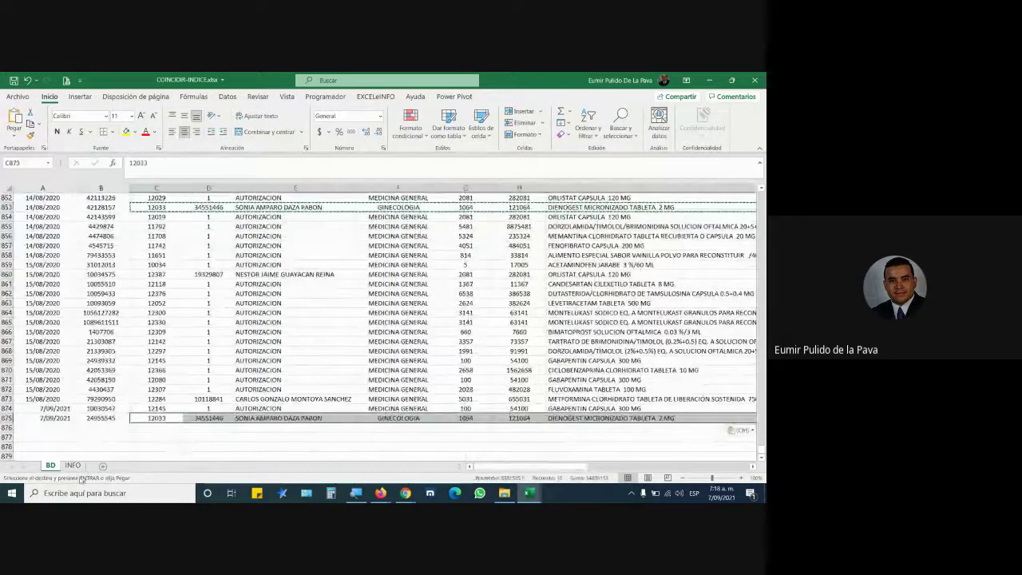
pyautogui.click(72, 465)
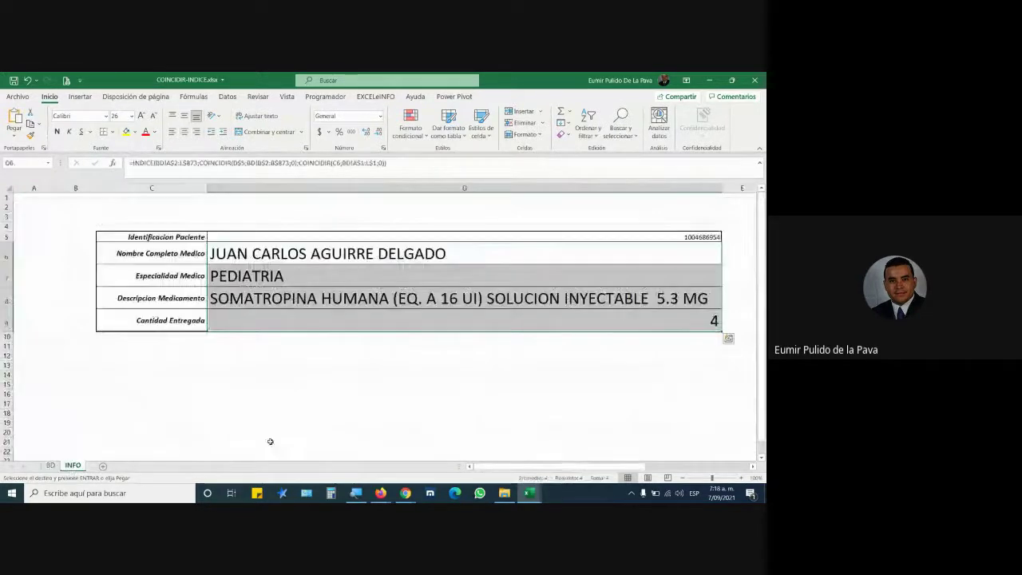
# Step: Try entering a new patient ID in D5, cancel the validation rejection, and show the Datos ribbon
pyautogui.click(643, 238)
pyautogui.write('100')
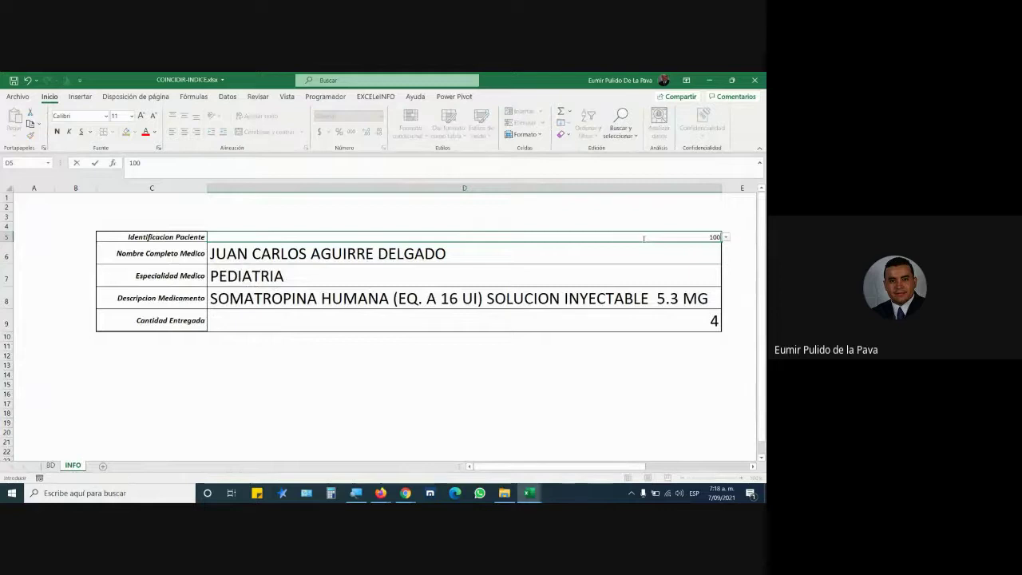
pyautogui.write('30547')
pyautogui.press('Return')
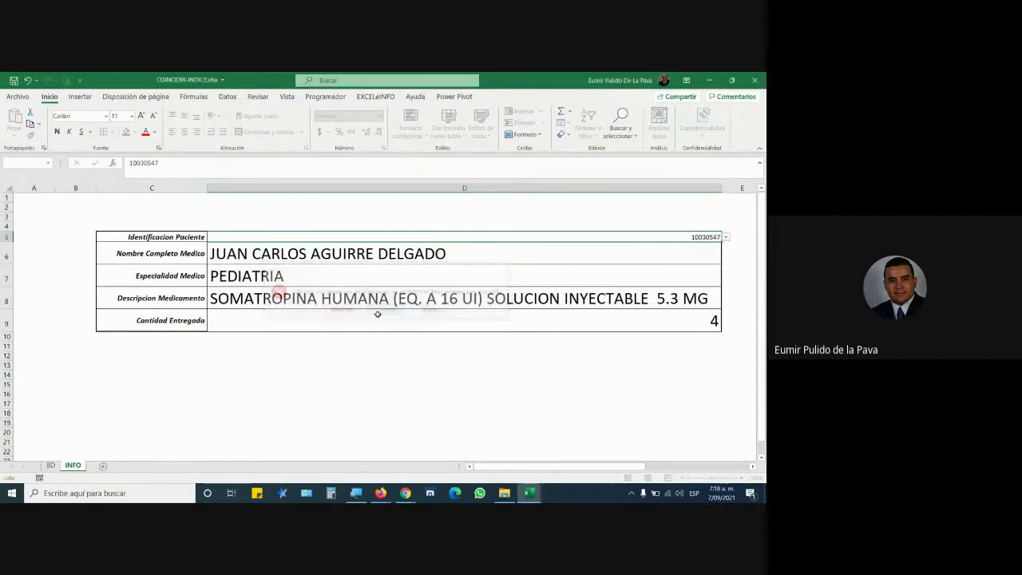
pyautogui.click(377, 311)
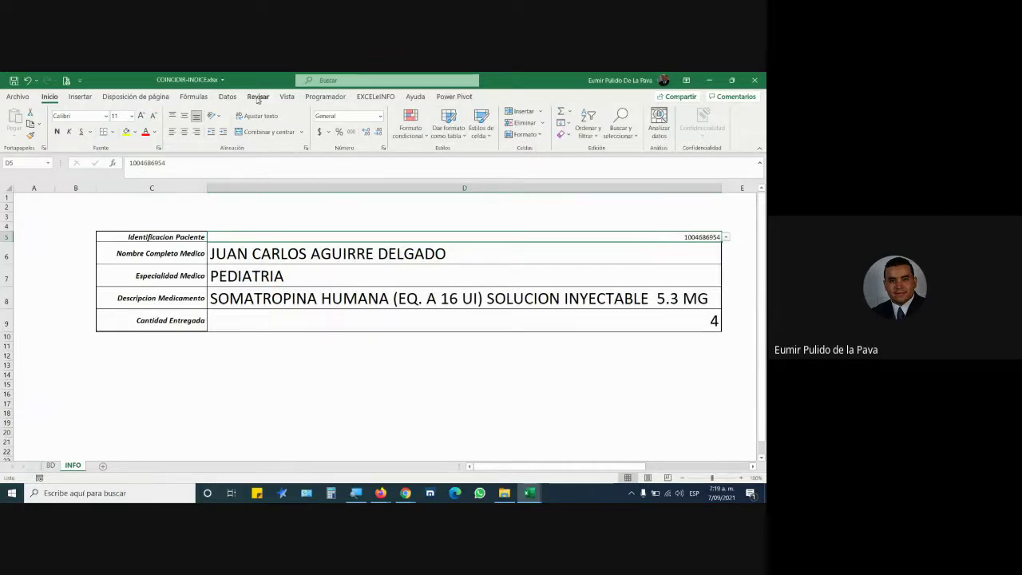
pyautogui.click(227, 96)
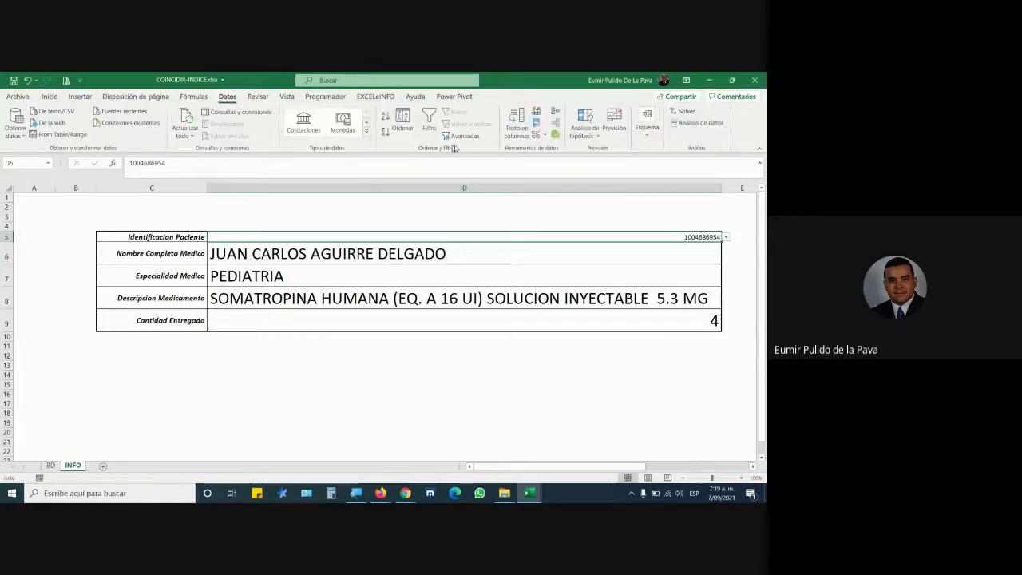
# Step: Open Validación de datos for D5 and magnify the screen to 200% to read the source range
pyautogui.click(539, 137)
pyautogui.click(364, 274)
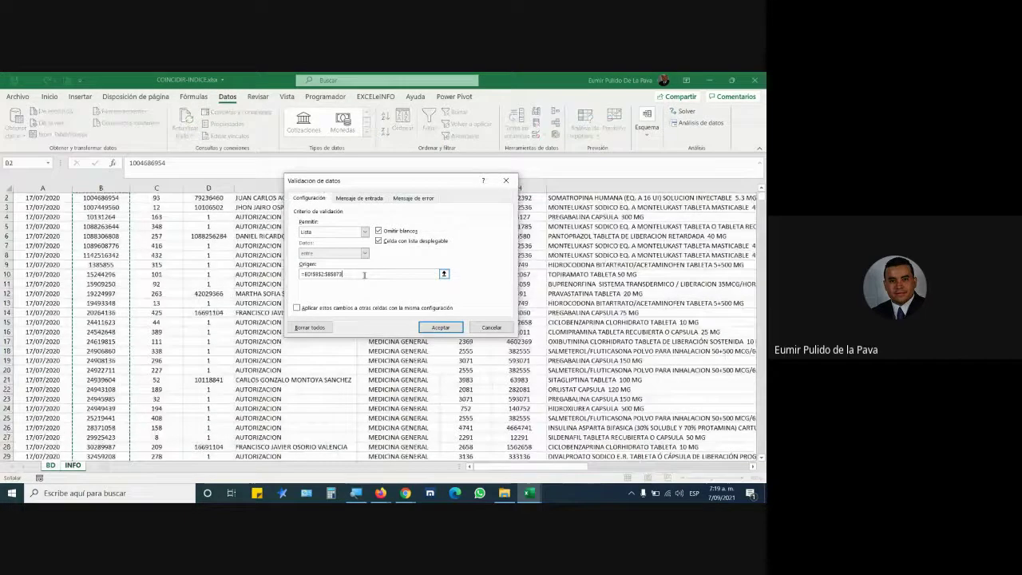
pyautogui.scroll(-15, 134, 390)
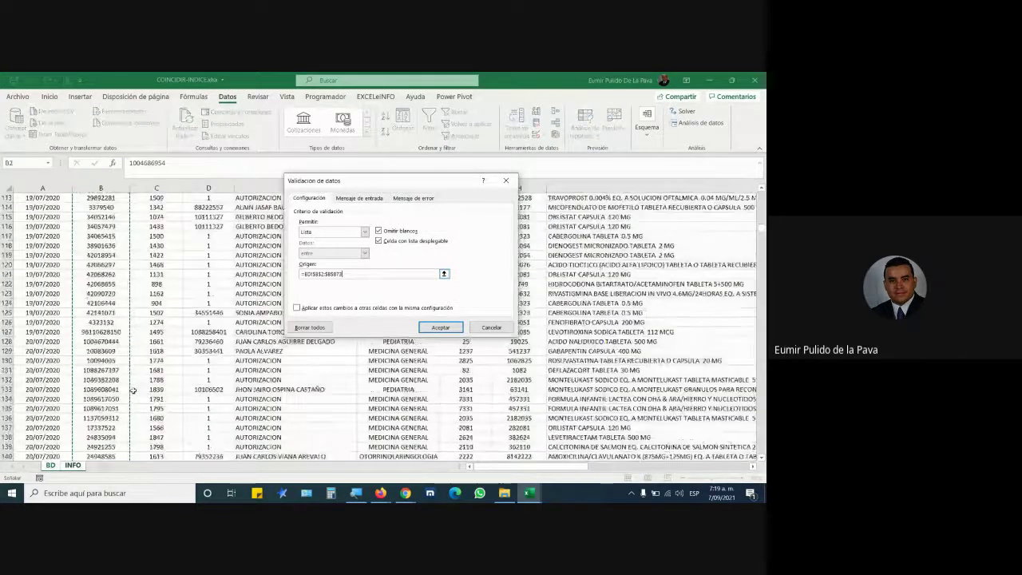
pyautogui.scroll(-15, 134, 391)
pyautogui.scroll(-15, 134, 391)
pyautogui.scroll(-15, 134, 391)
pyautogui.scroll(-12, 135, 390)
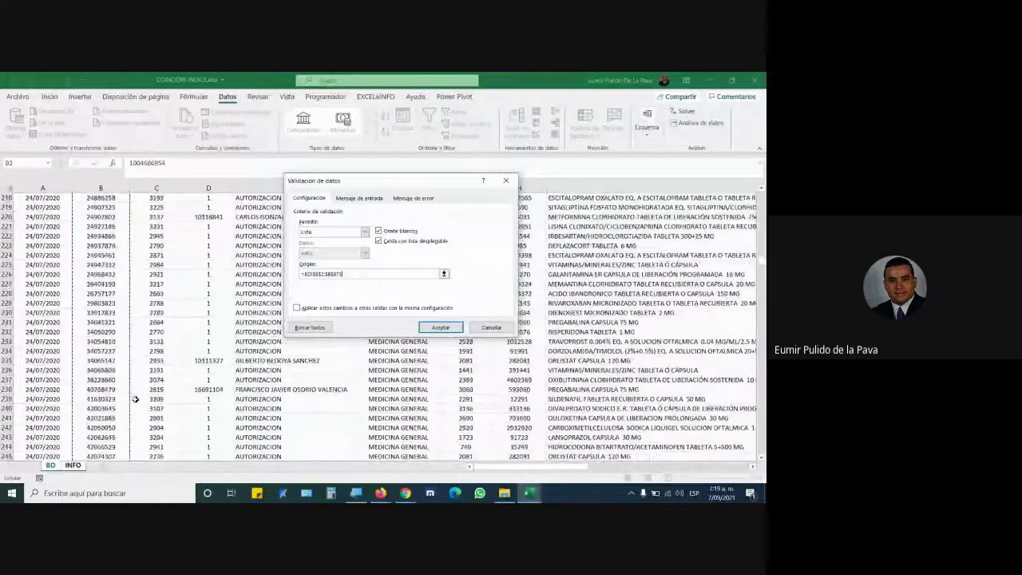
pyautogui.scroll(-12, 140, 395)
pyautogui.scroll(-11, 152, 403)
pyautogui.scroll(-11, 163, 409)
pyautogui.scroll(-8, 163, 409)
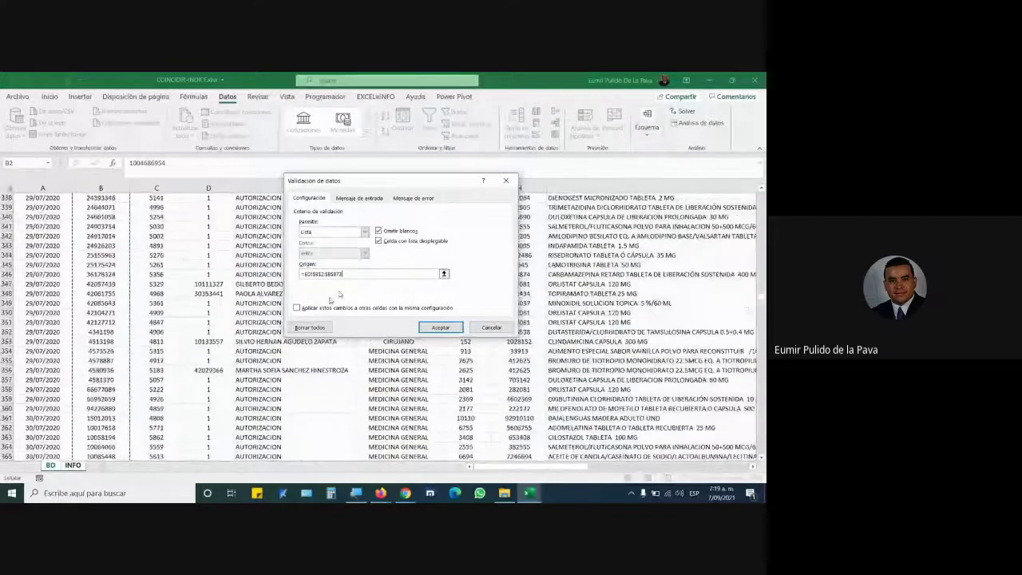
pyautogui.scroll(-8, 166, 404)
pyautogui.scroll(-8, 166, 397)
pyautogui.scroll(-9, 168, 390)
pyautogui.scroll(-12, 168, 389)
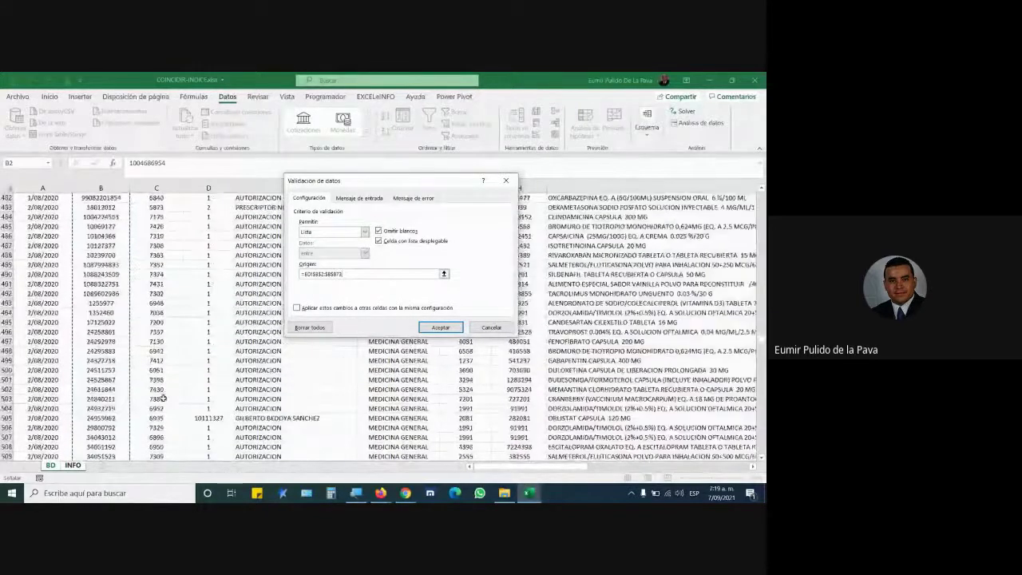
pyautogui.scroll(-12, 159, 395)
pyautogui.scroll(-12, 149, 402)
pyautogui.scroll(-12, 140, 407)
pyautogui.scroll(-12, 130, 413)
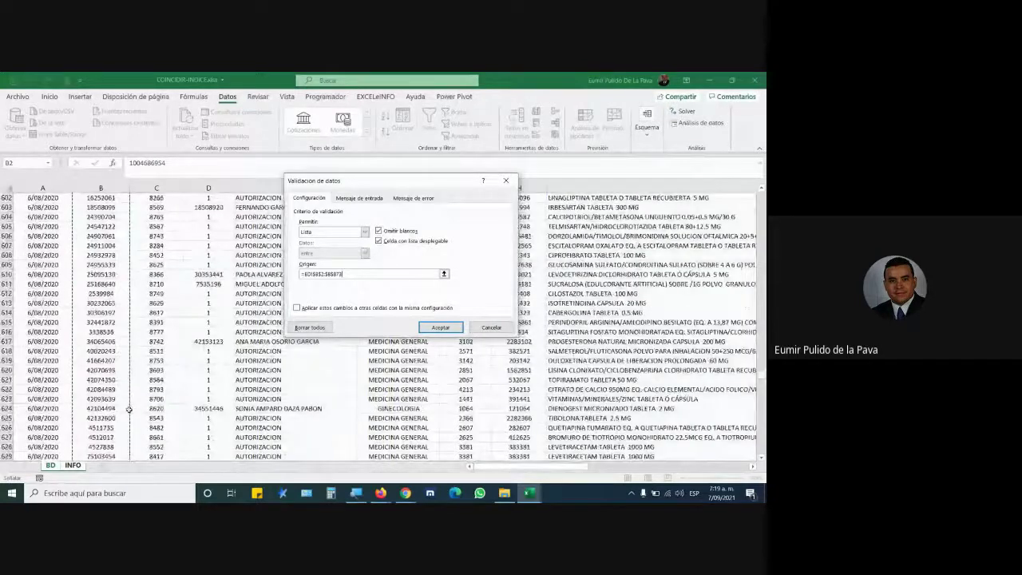
pyautogui.scroll(-12, 129, 417)
pyautogui.scroll(-12, 128, 421)
pyautogui.scroll(-12, 127, 425)
pyautogui.scroll(-12, 126, 430)
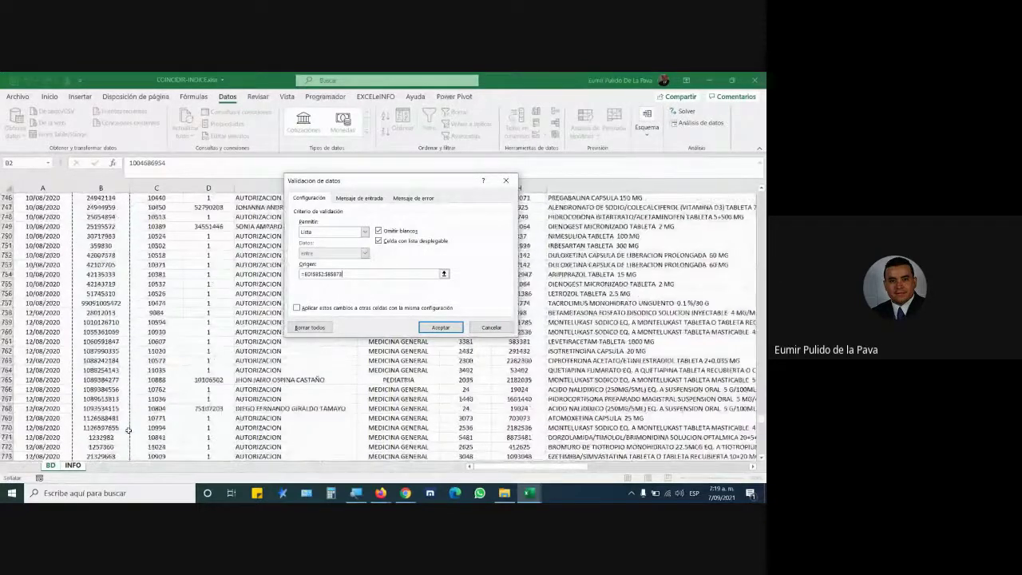
pyautogui.scroll(-12, 126, 430)
pyautogui.scroll(-12, 126, 429)
pyautogui.scroll(-12, 125, 428)
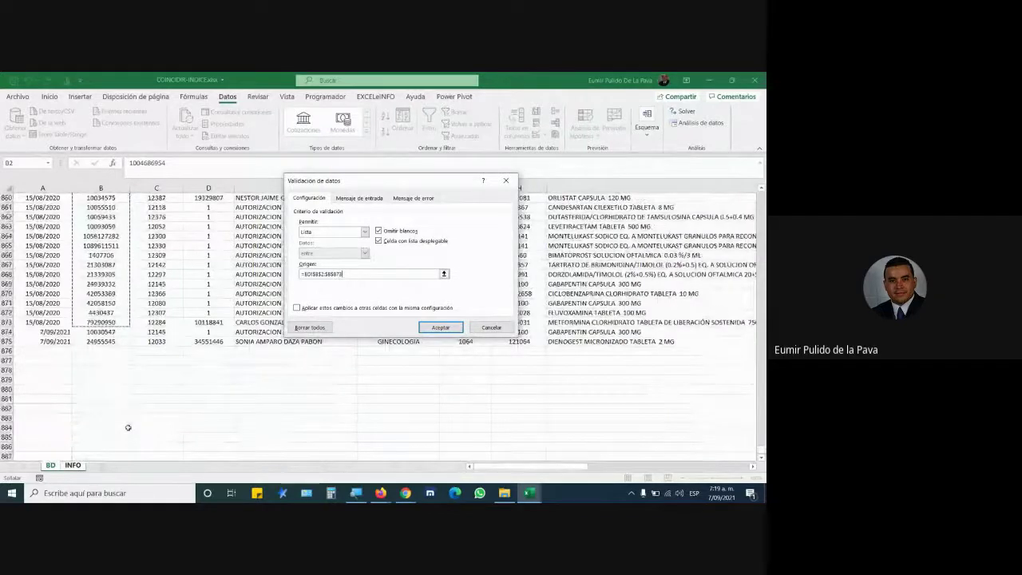
pyautogui.click(355, 492)
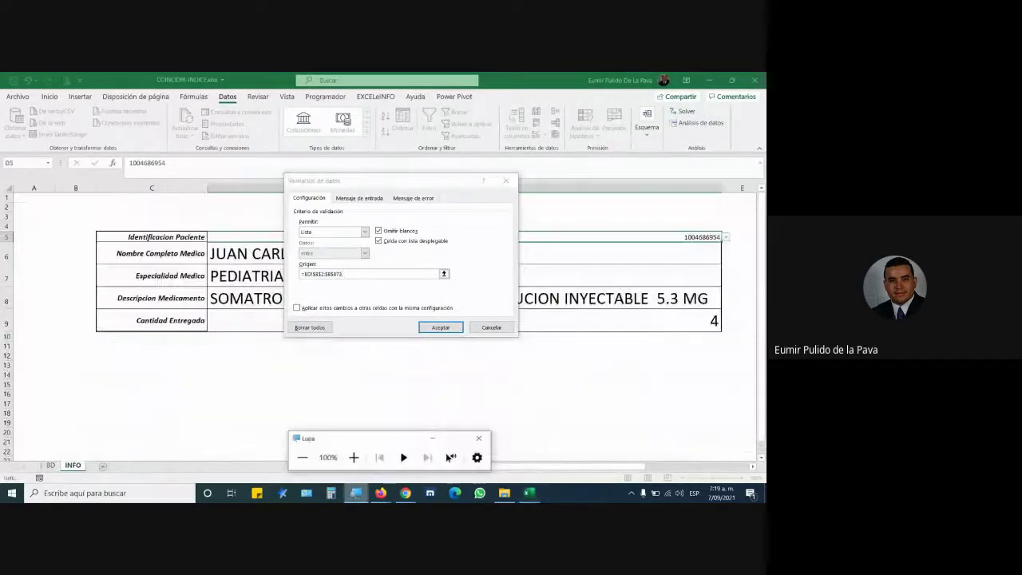
pyautogui.click(354, 457)
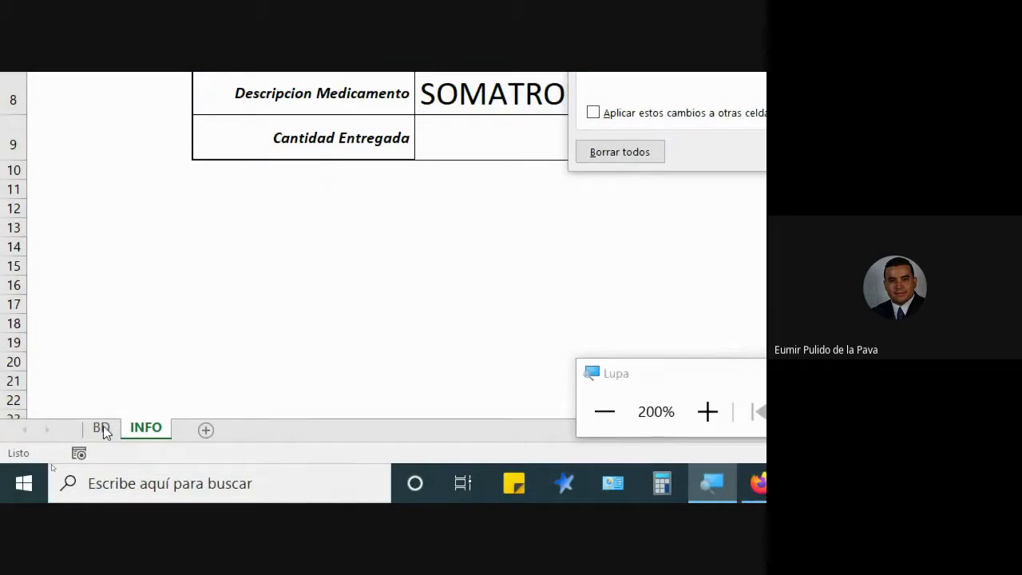
pyautogui.click(276, 299)
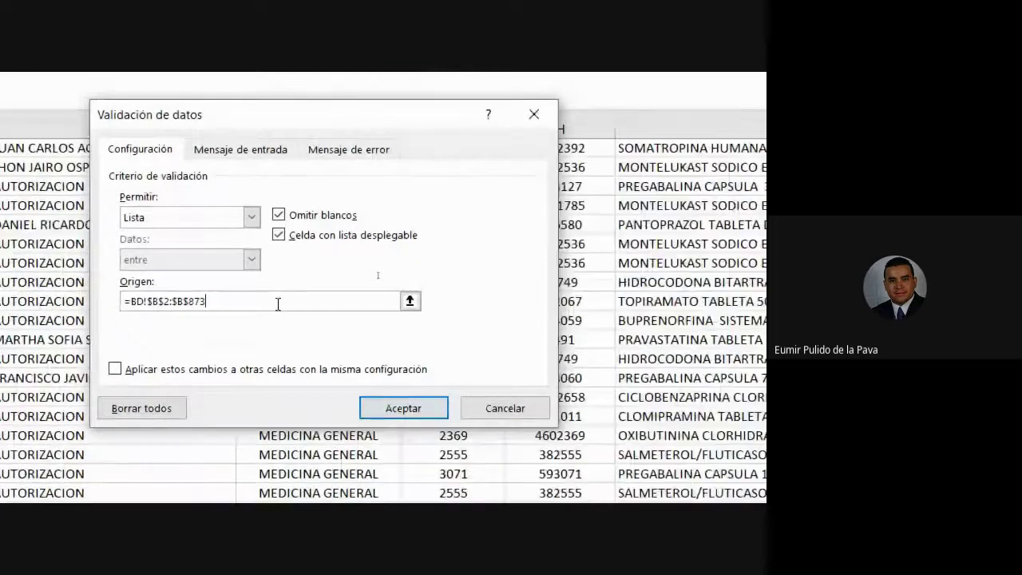
pyautogui.hotkey('ctrl', 'alt', 'space')
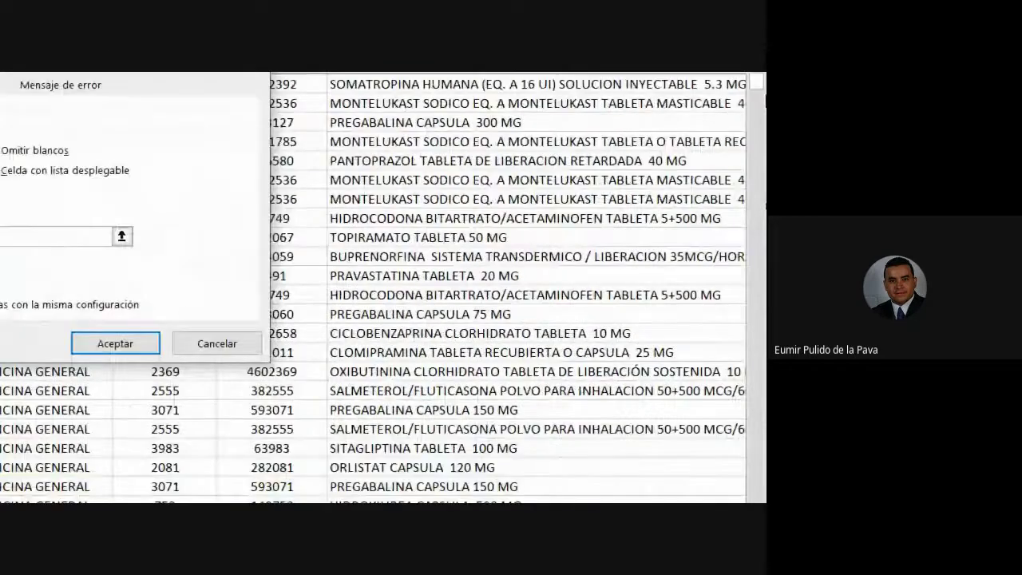
pyautogui.scroll(-10, 143, 381)
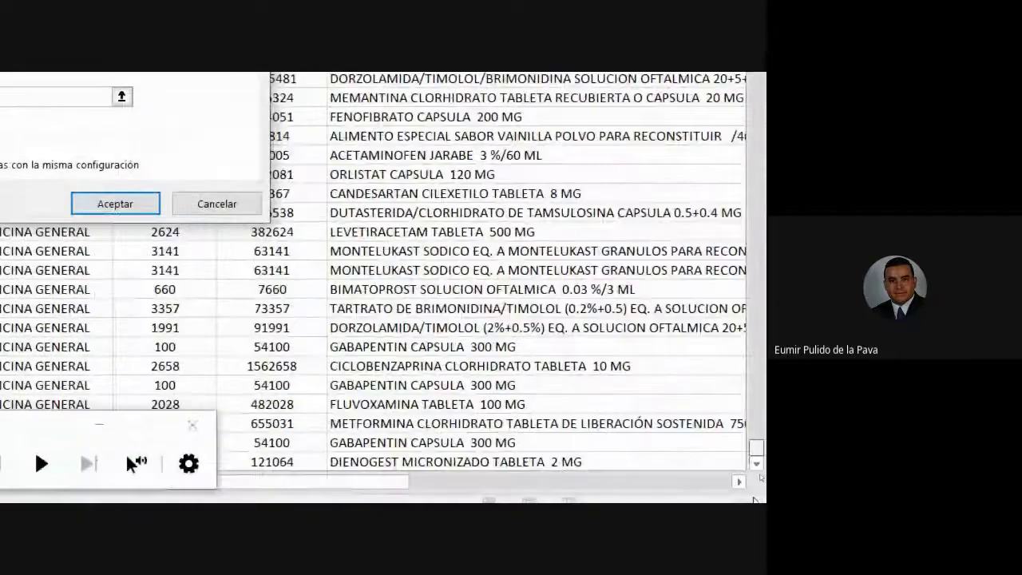
pyautogui.scroll(-1, 142, 382)
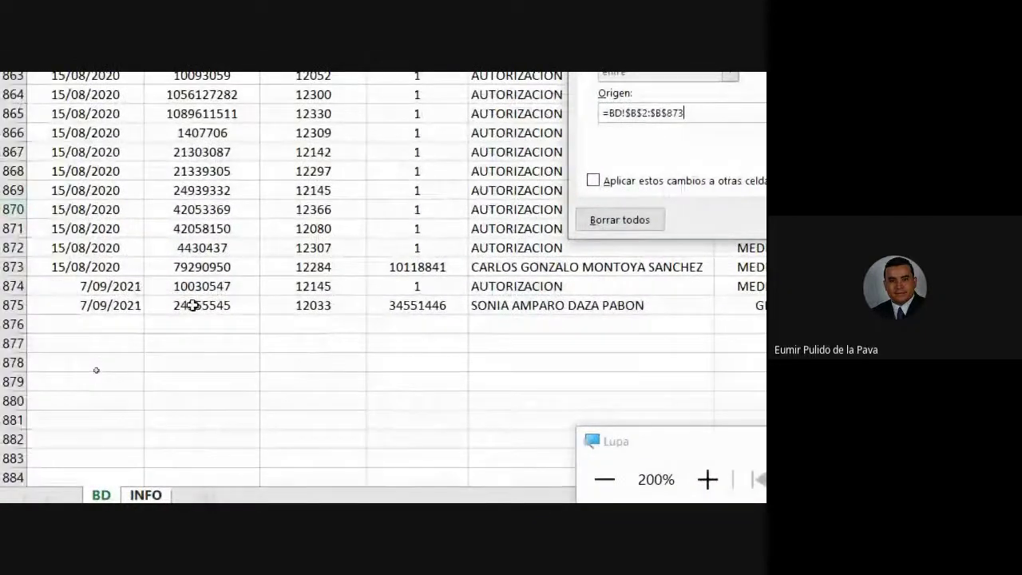
# Step: Change the list source to =BD!$B$2:$B$875 and apply it
pyautogui.click(616, 114)
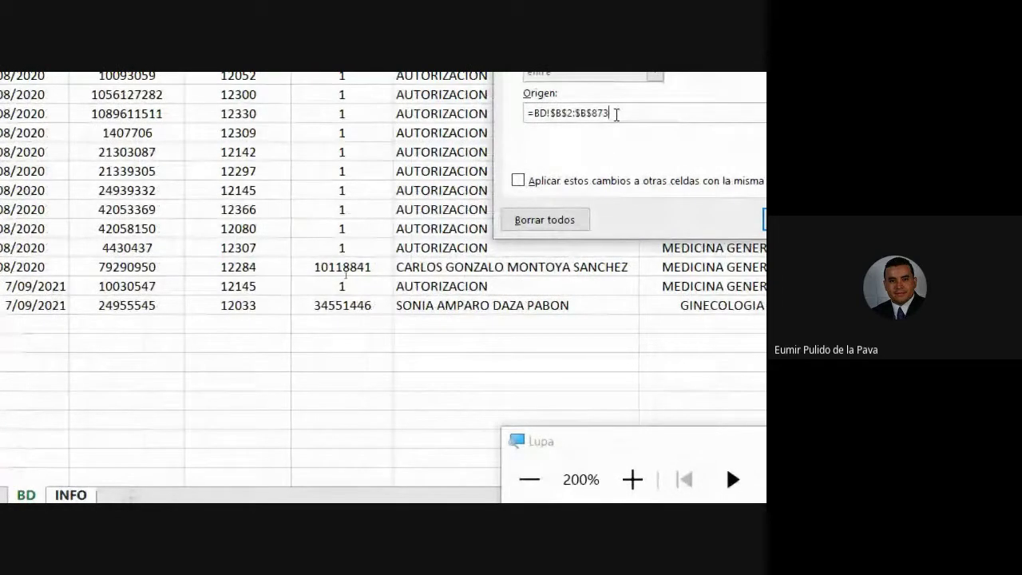
pyautogui.press('BackSpace')
pyautogui.write('5')
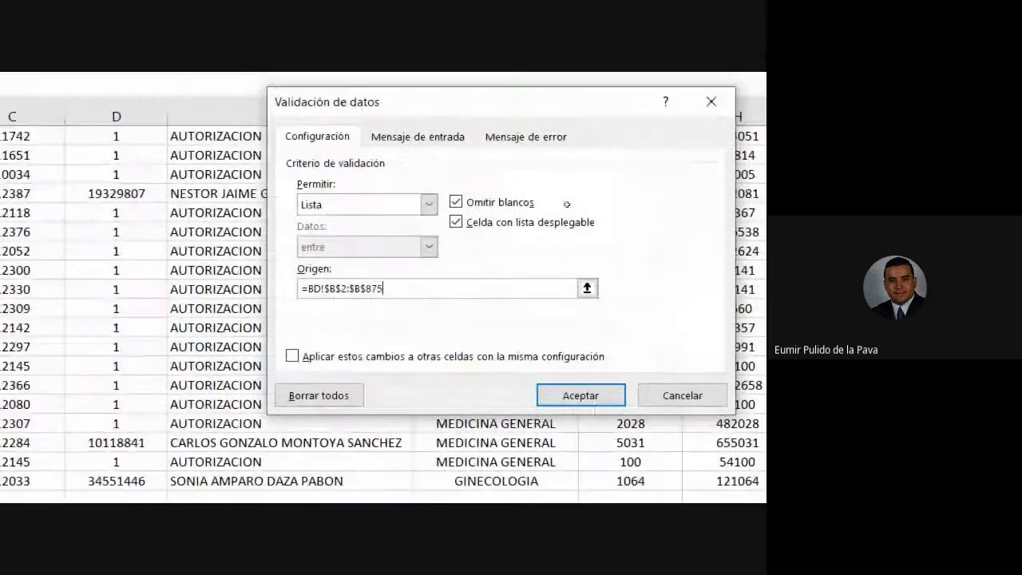
pyautogui.press('Return')
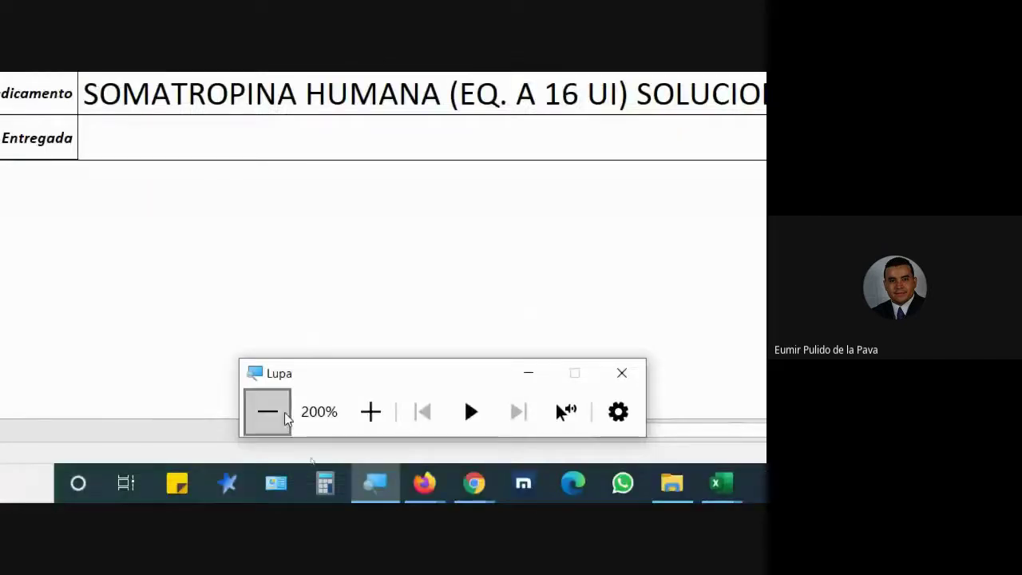
# Step: Inspect D6's ranges A$2:L$873, B$2:B$873 and A$1:L$1, then switch to 6_Función COINCIDIR-INDICE
pyautogui.click(281, 412)
pyautogui.doubleClick(379, 254)
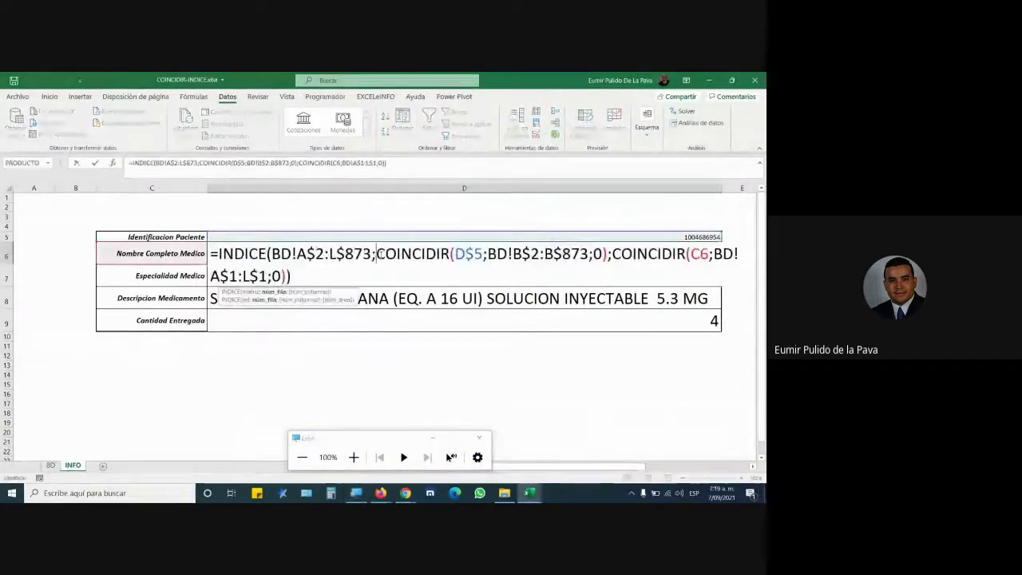
pyautogui.moveTo(297, 254); pyautogui.dragTo(372, 254)
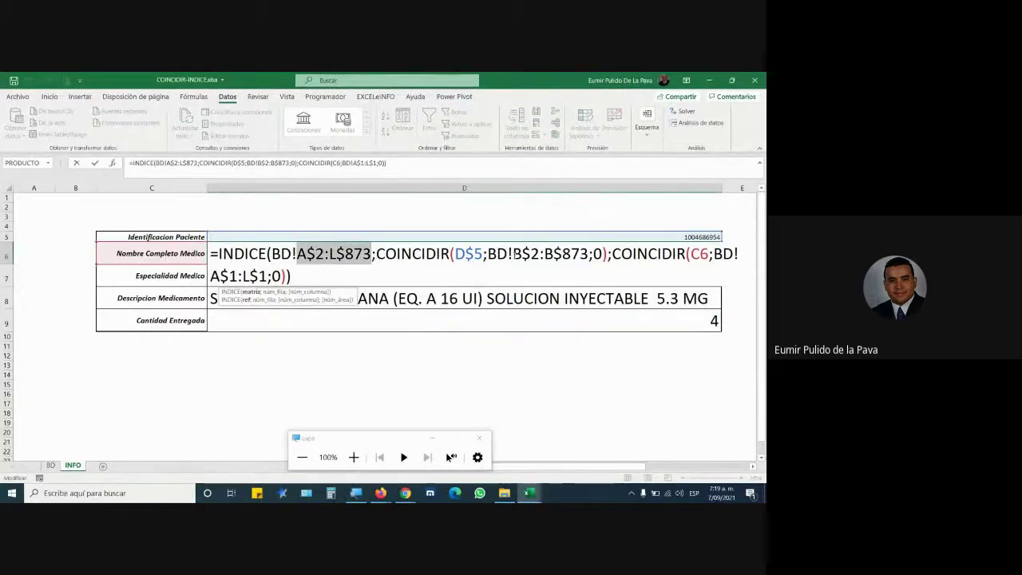
pyautogui.moveTo(512, 254); pyautogui.dragTo(589, 254)
pyautogui.moveTo(714, 254); pyautogui.dragTo(267, 275)
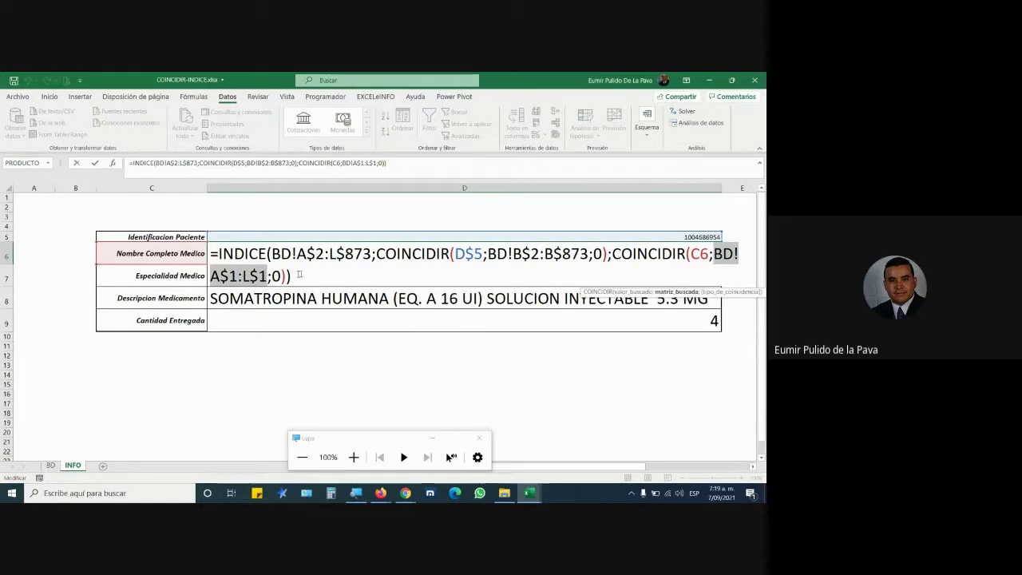
pyautogui.moveTo(297, 253); pyautogui.dragTo(371, 253)
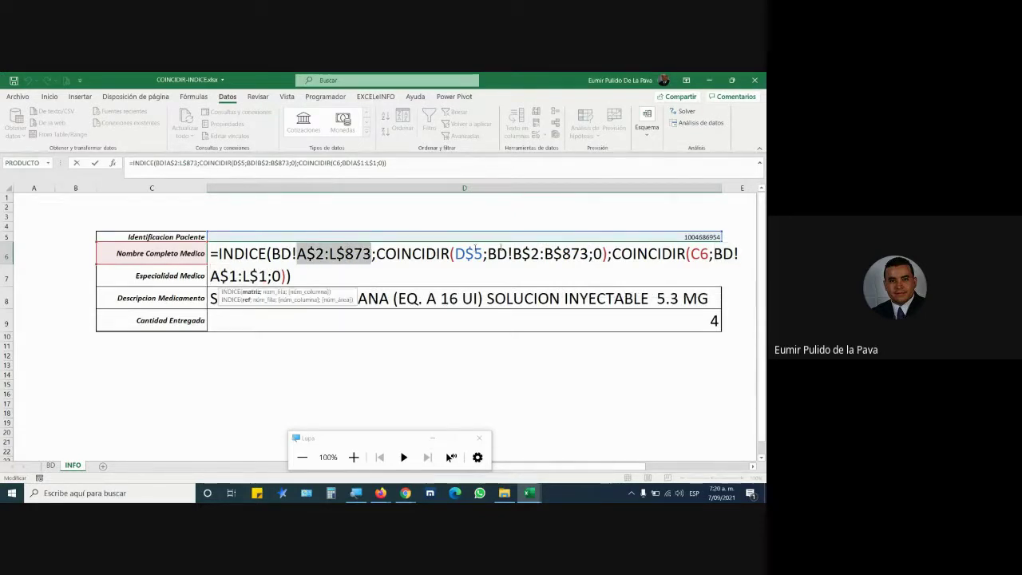
pyautogui.moveTo(523, 254); pyautogui.dragTo(588, 254)
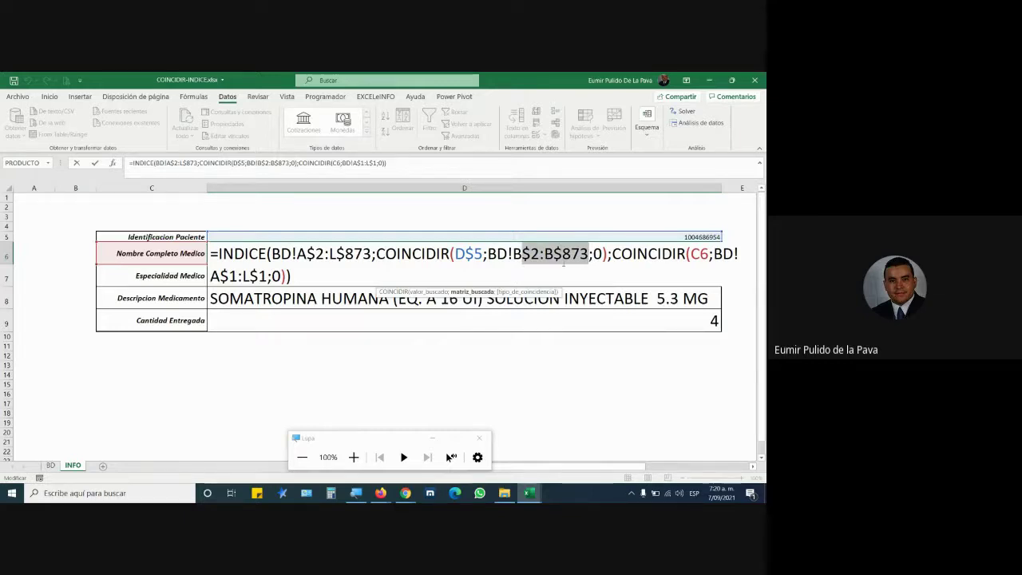
pyautogui.press('Return')
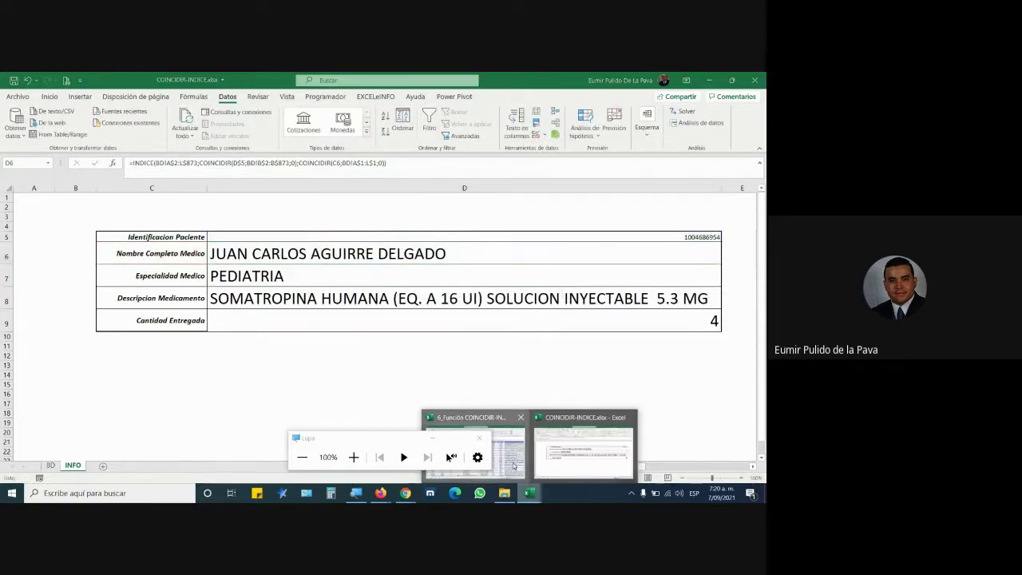
pyautogui.click(460, 444)
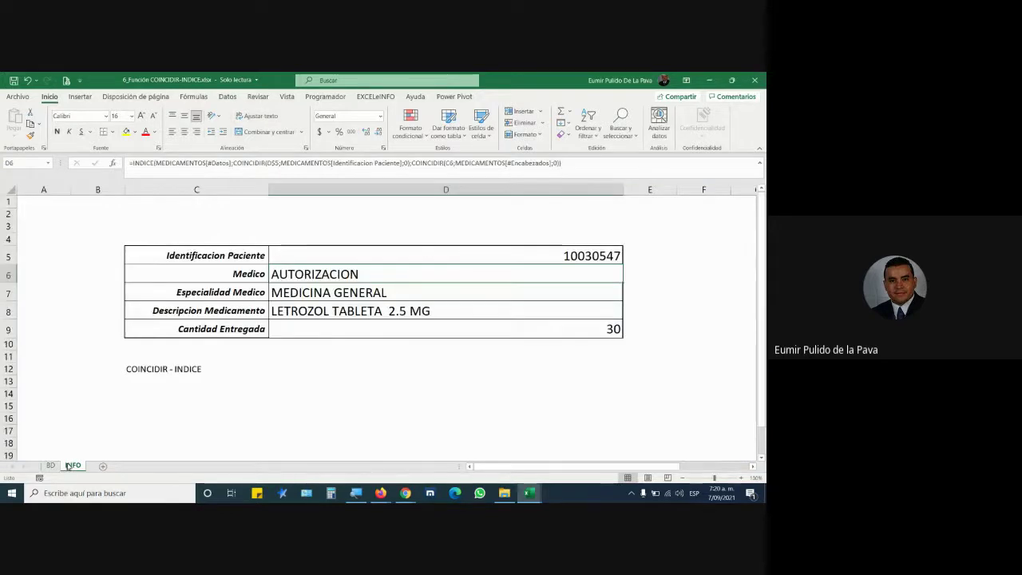
# Step: Review the INFO sheet's D5 ID, D6:D9 results and D6 formula, then switch to Google Meet
pyautogui.hotkey('ctrl', 'pagedown')
pyautogui.moveTo(391, 337); pyautogui.dragTo(410, 341)
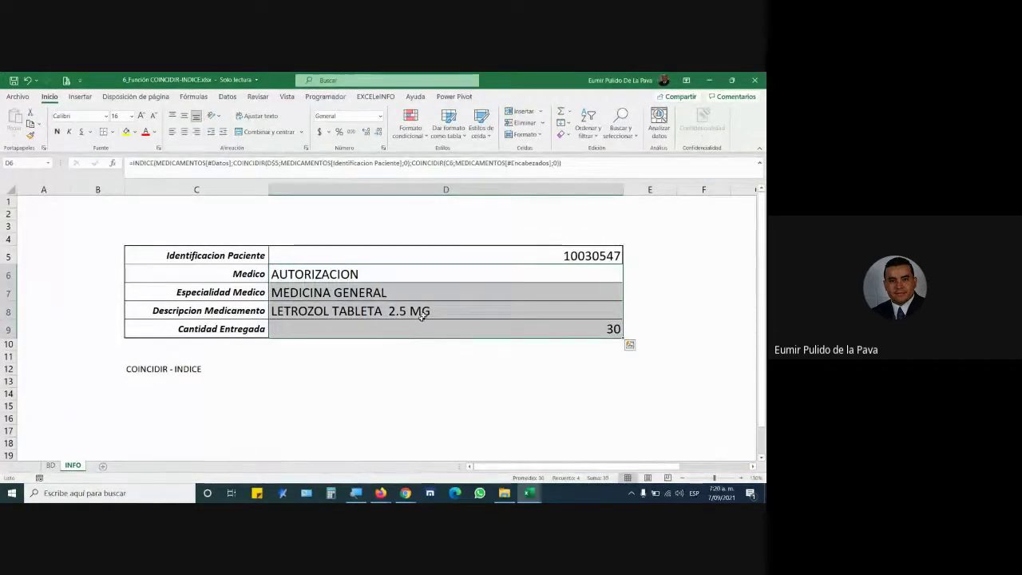
pyautogui.click(452, 254)
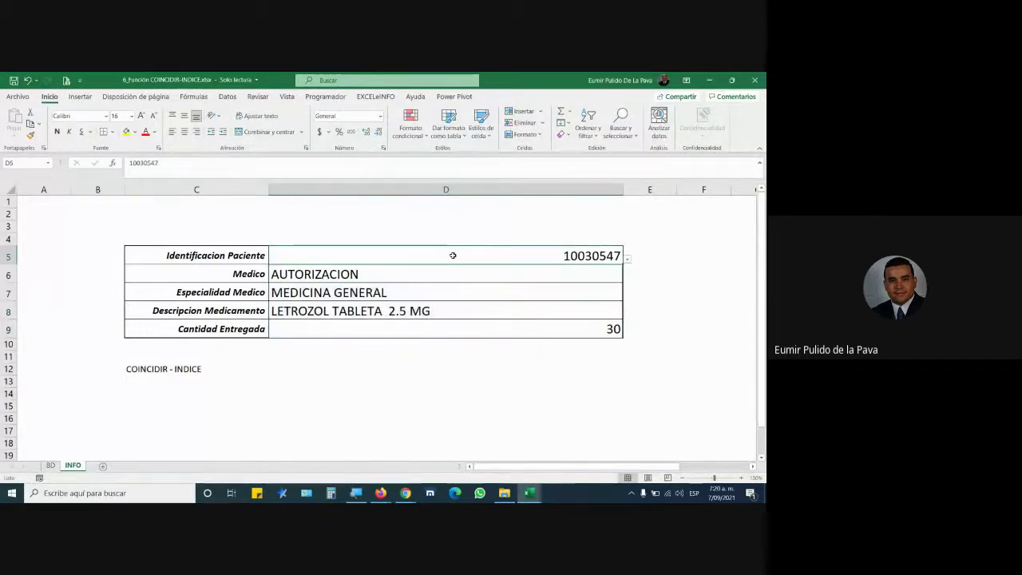
pyautogui.moveTo(429, 276); pyautogui.dragTo(410, 329)
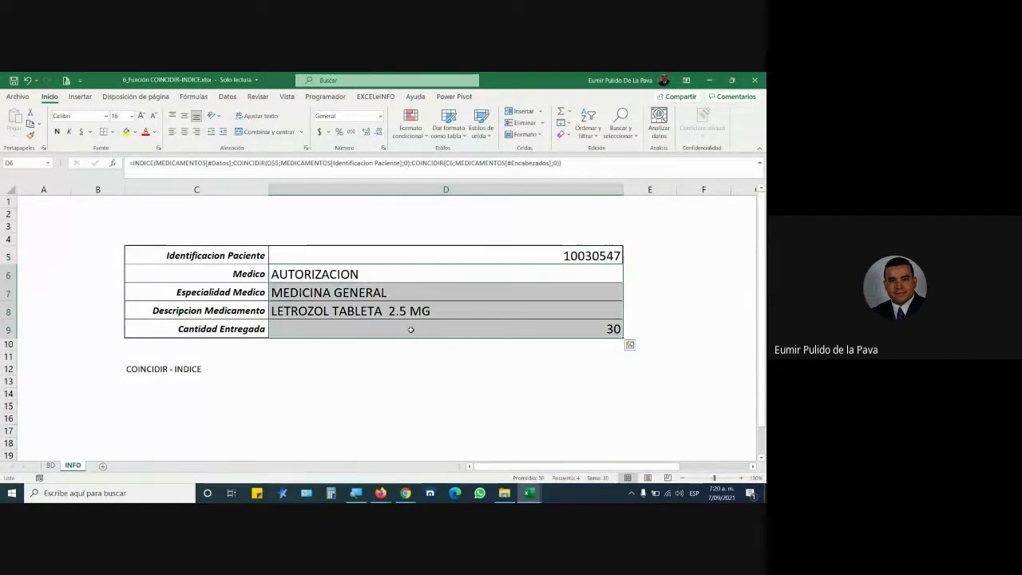
pyautogui.doubleClick(374, 277)
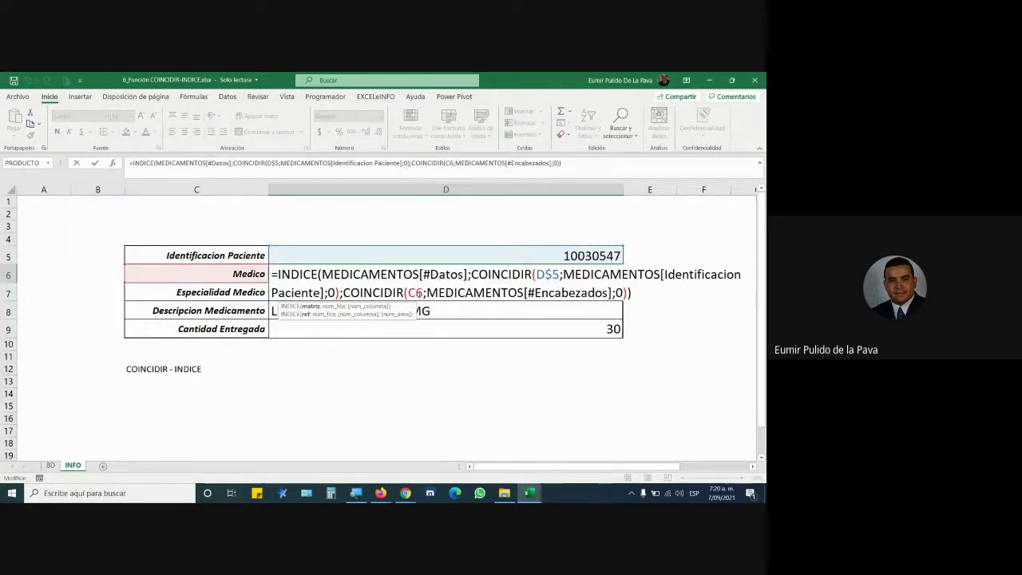
pyautogui.click(419, 294)
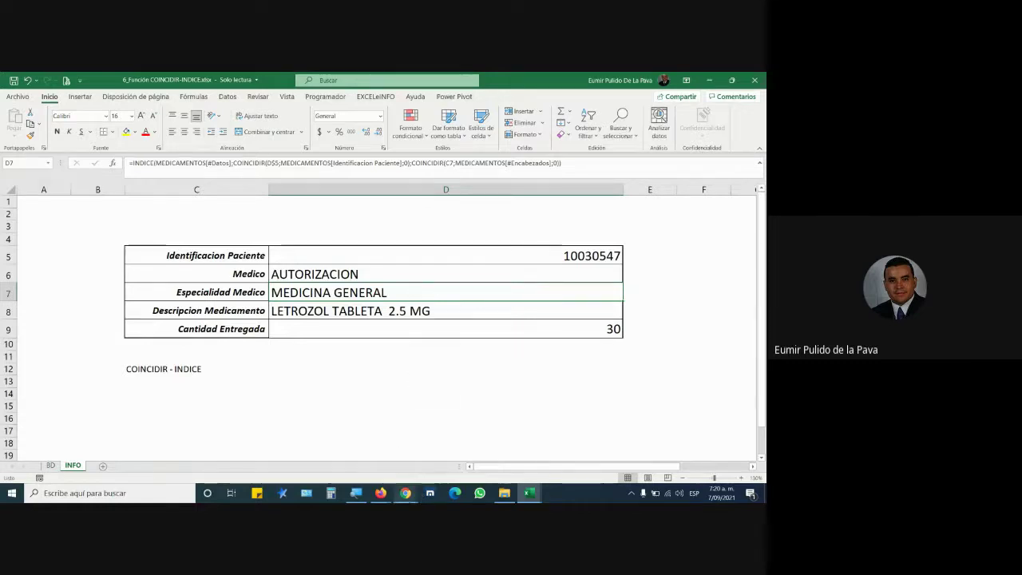
pyautogui.moveTo(406, 493)
pyautogui.click(347, 445)
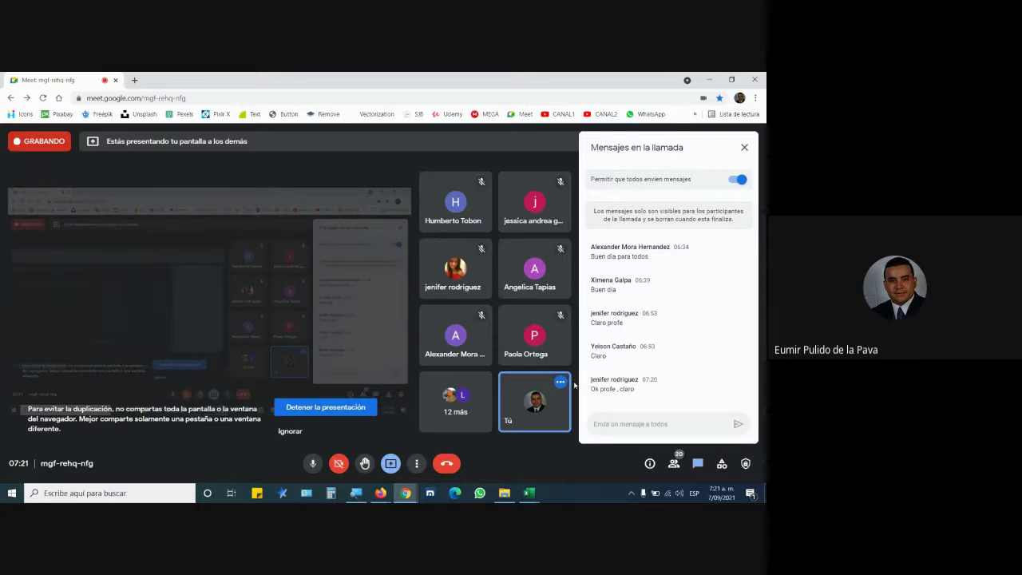
# Step: Back in the COINCIDIR-INDICE workbook, review the BD sheet and the INFO sheet's D6 formula
pyautogui.click(528, 492)
pyautogui.click(475, 451)
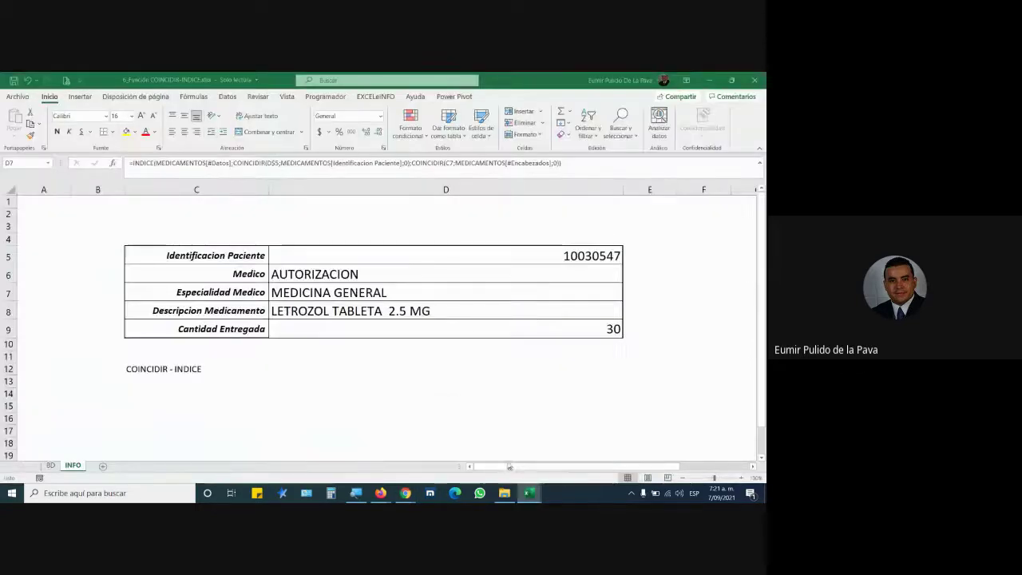
pyautogui.click(50, 465)
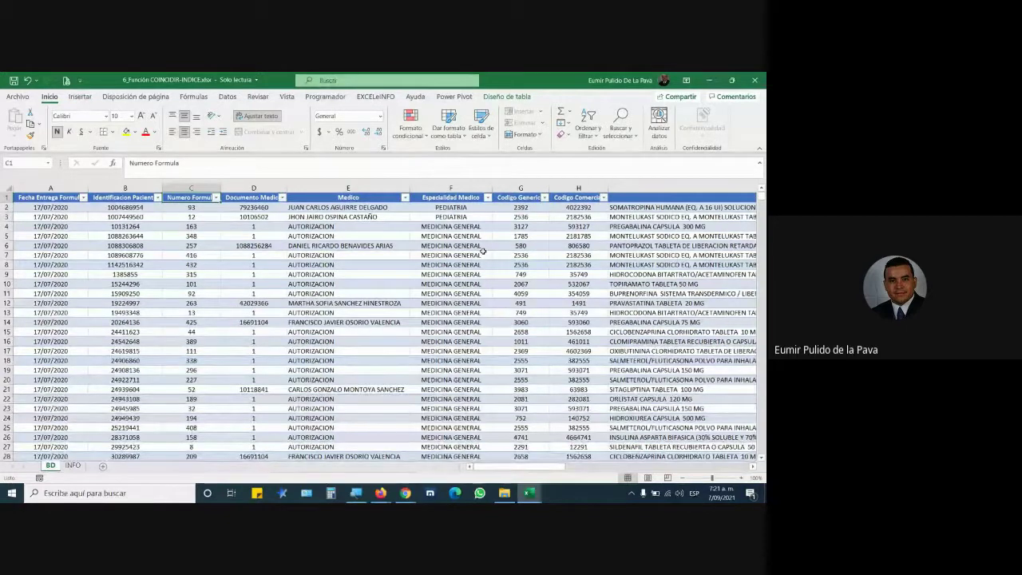
pyautogui.click(73, 465)
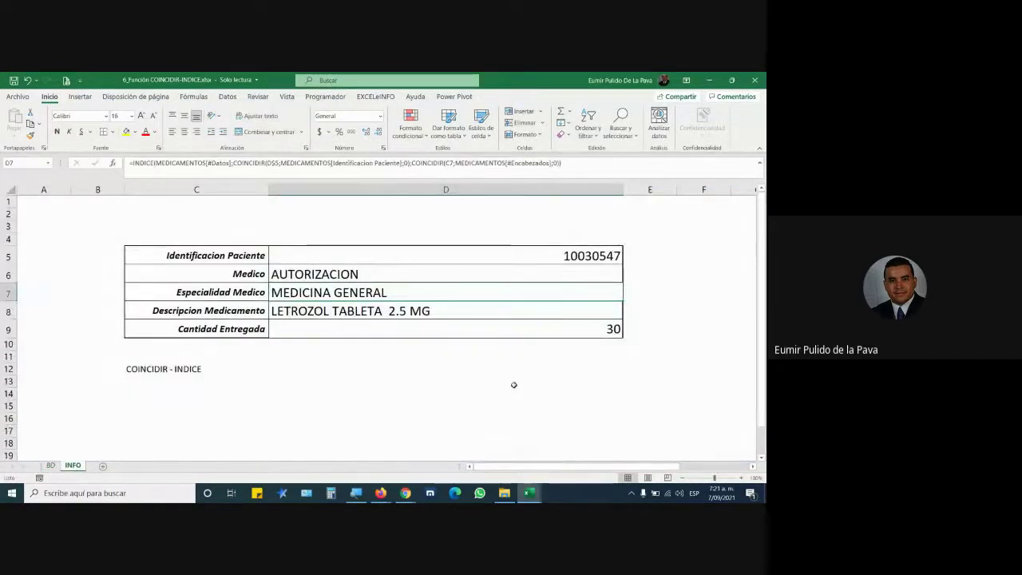
pyautogui.doubleClick(488, 274)
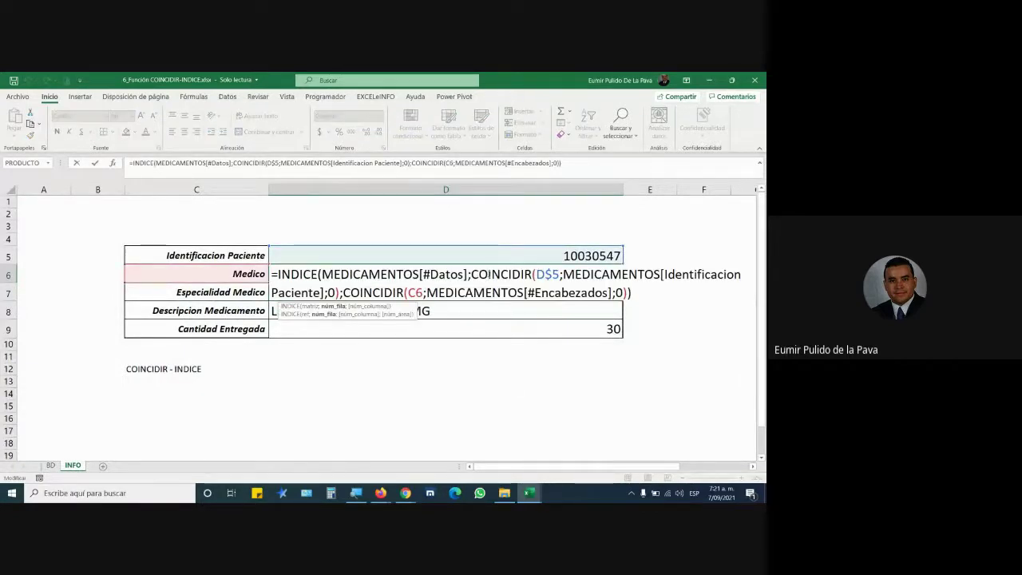
pyautogui.press('Return')
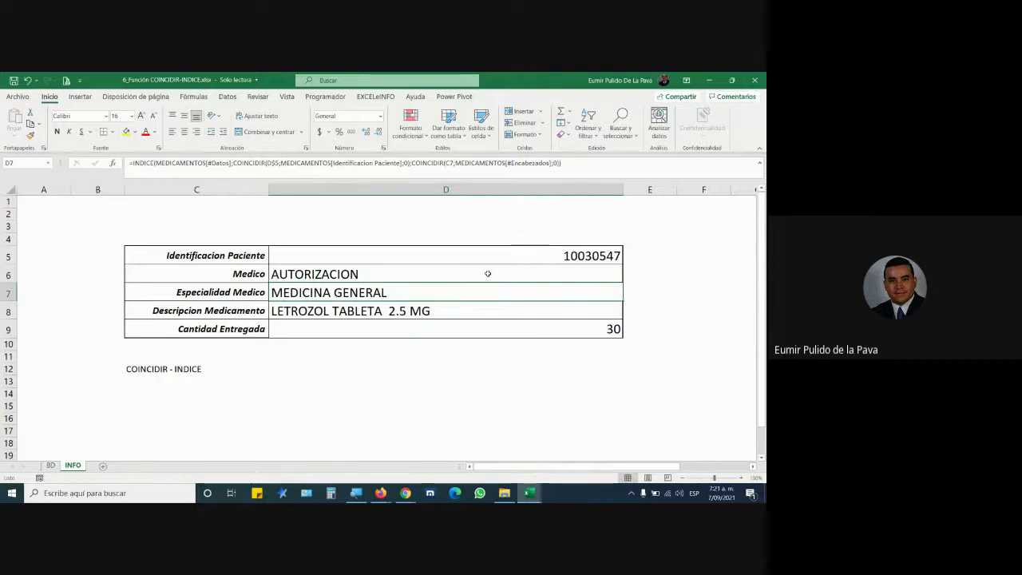
# Step: Close the COINCIDIR-INDICE workbook without saving changes
pyautogui.hotkey('alt', 'F4')
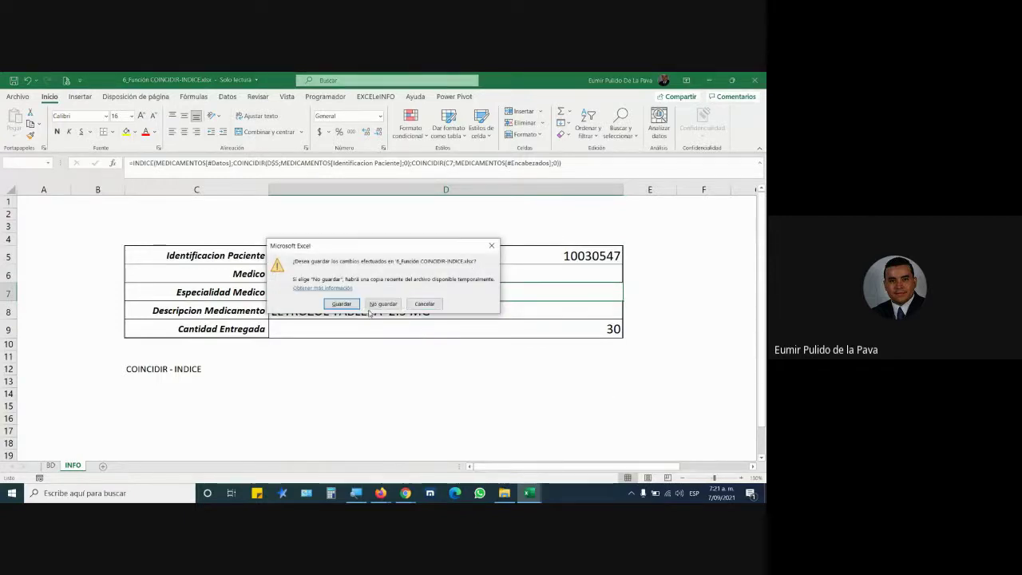
pyautogui.click(385, 304)
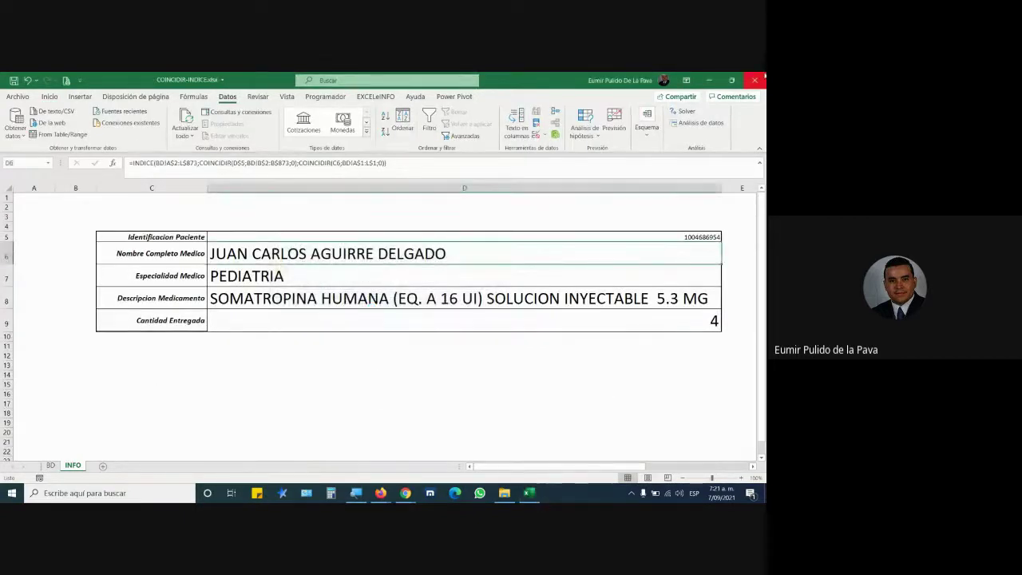
pyautogui.hotkey('alt', 'F4')
# Step: Discard workbook changes and mark the INDIRECTO workbook line on page 5 of the activity guide
pyautogui.click(377, 304)
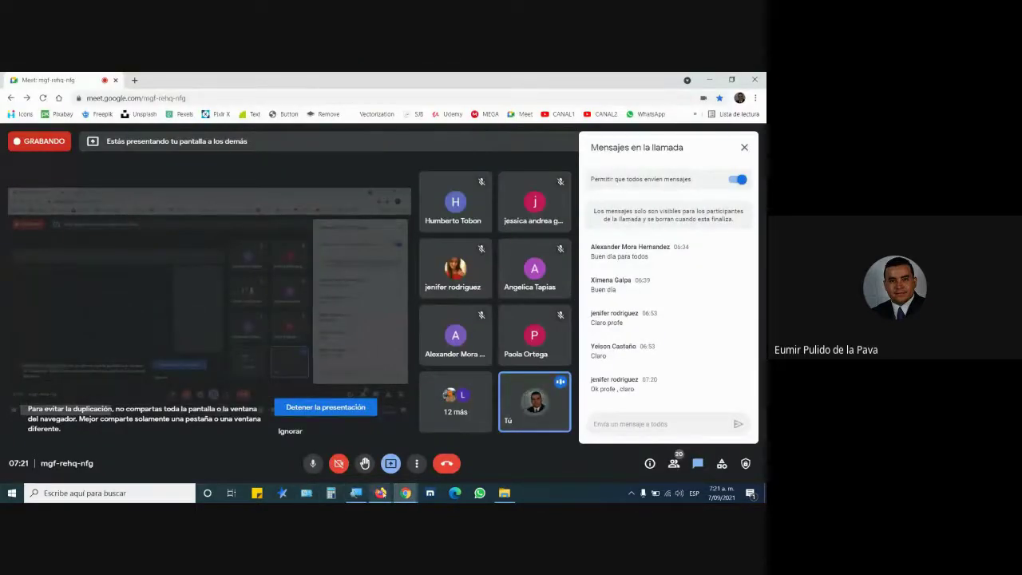
pyautogui.click(435, 447)
pyautogui.scroll(-1, 409, 299)
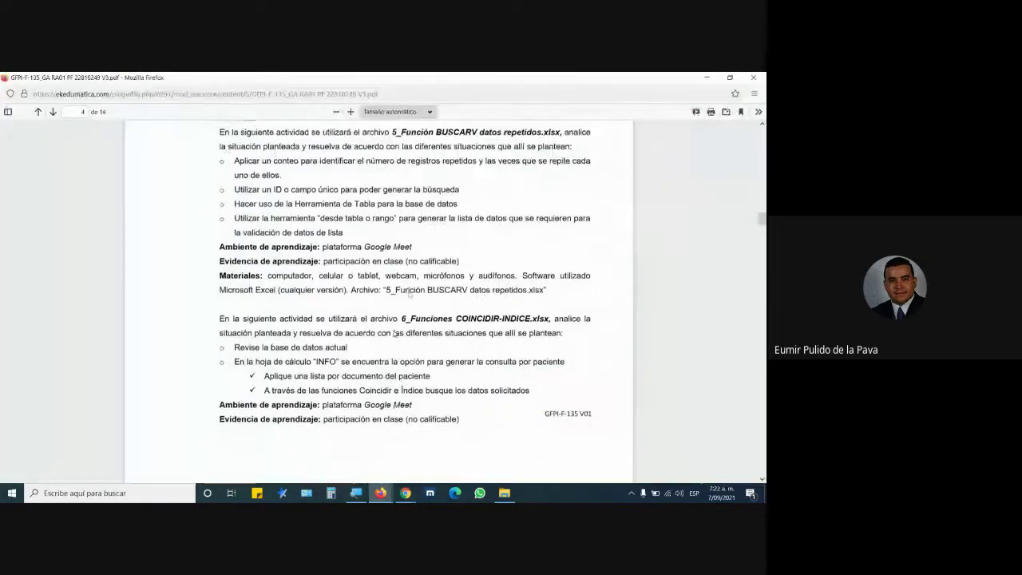
pyautogui.scroll(-2, 407, 319)
pyautogui.scroll(-2, 406, 351)
pyautogui.scroll(-2, 403, 377)
pyautogui.scroll(-5, 403, 378)
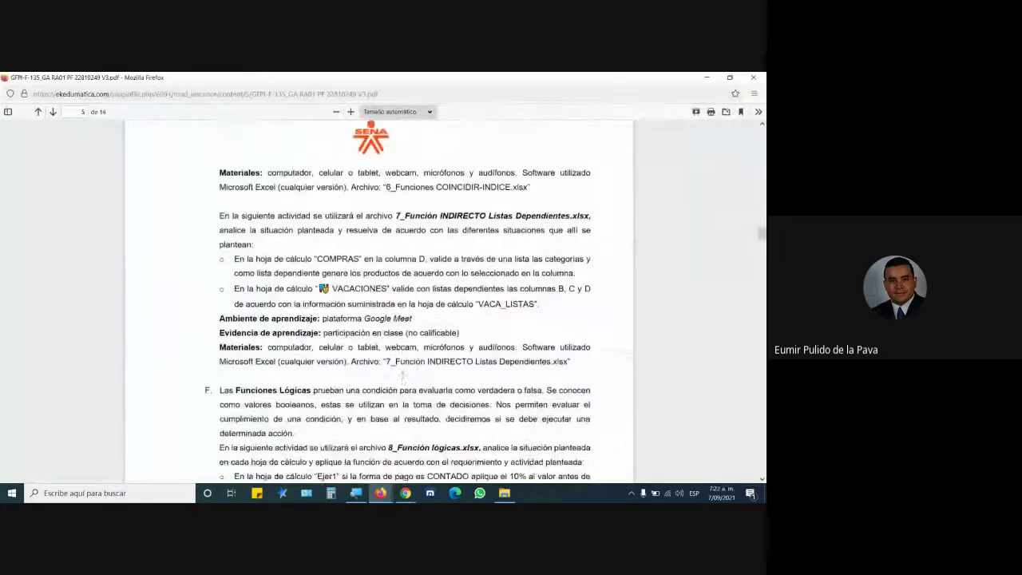
pyautogui.moveTo(220, 165); pyautogui.dragTo(614, 168)
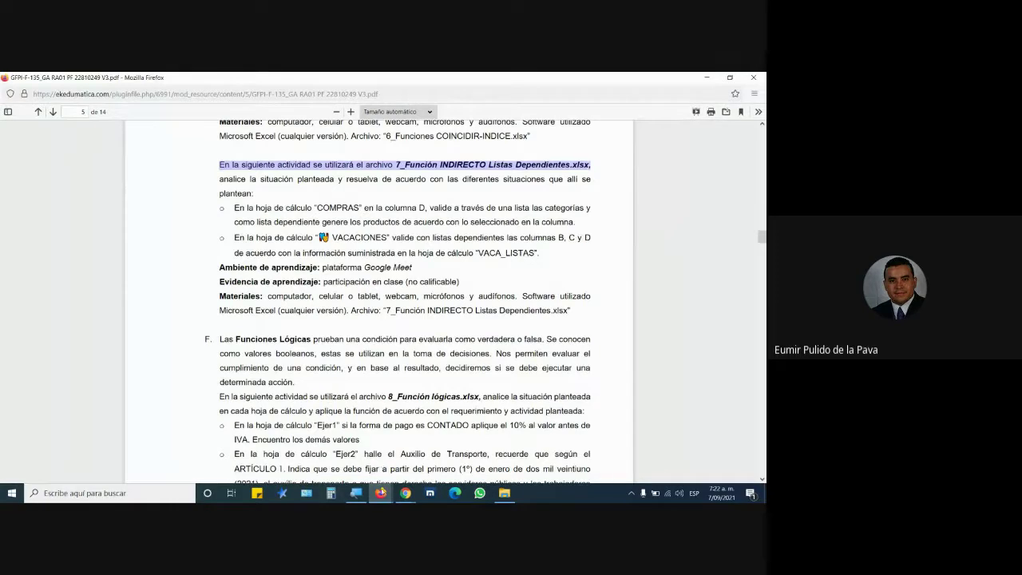
# Step: Download the 7_Función INDIRECTO Listas Dependientes workbook from the course files page
pyautogui.click(381, 493)
pyautogui.click(341, 473)
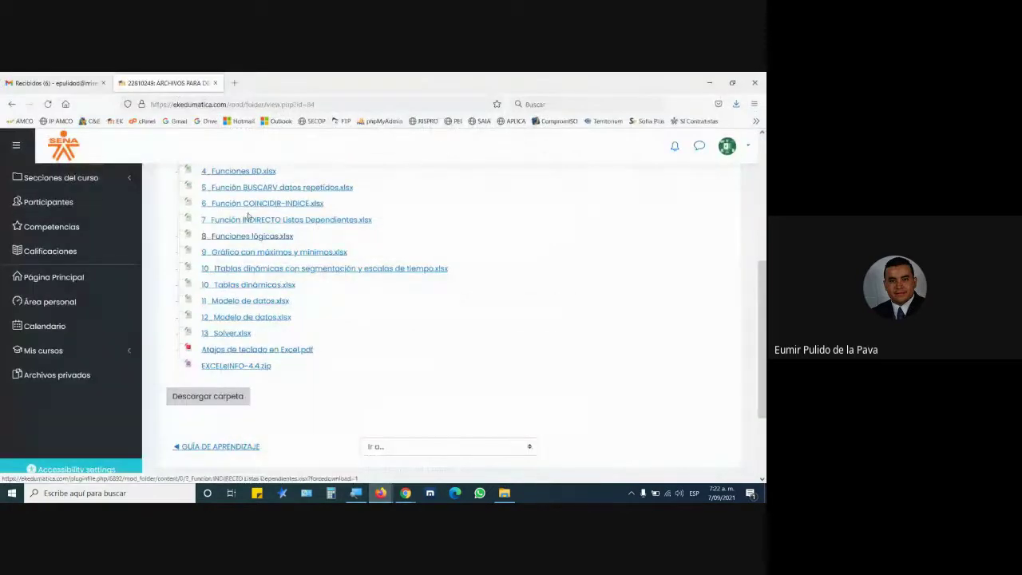
pyautogui.click(245, 220)
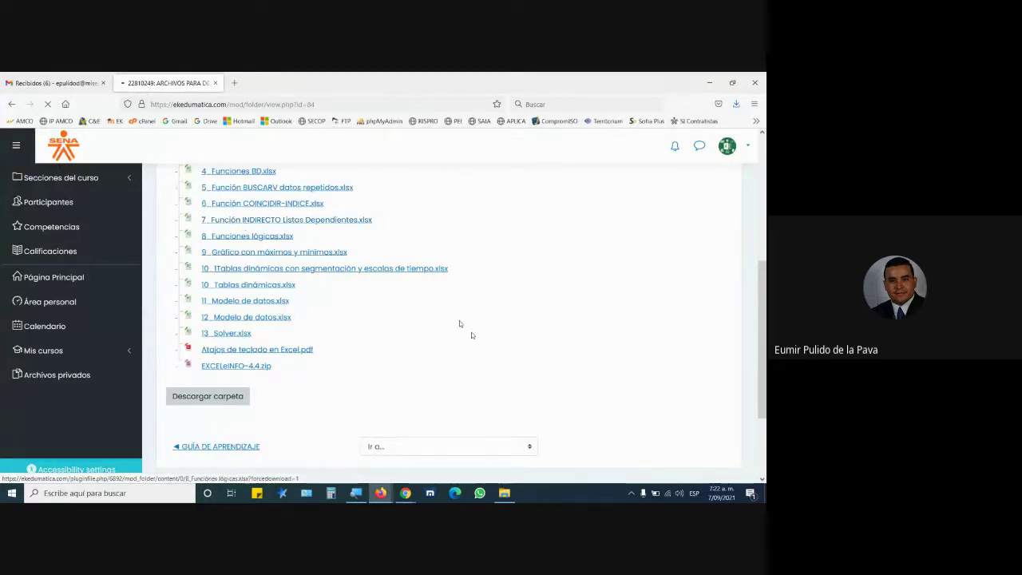
pyautogui.click(506, 494)
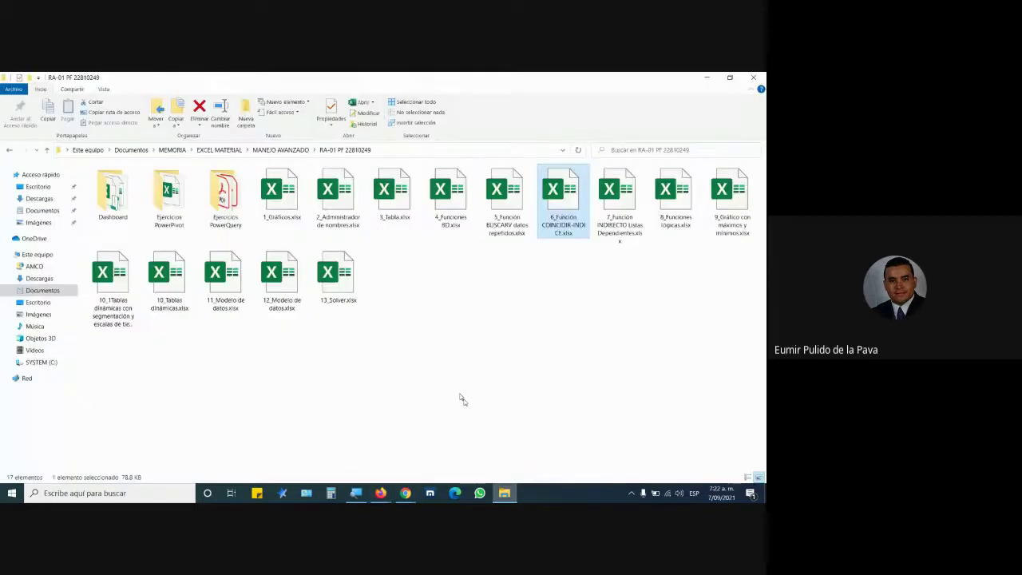
# Step: Show the desktop, then bring the Firefox course folder page back
pyautogui.press('super+d')
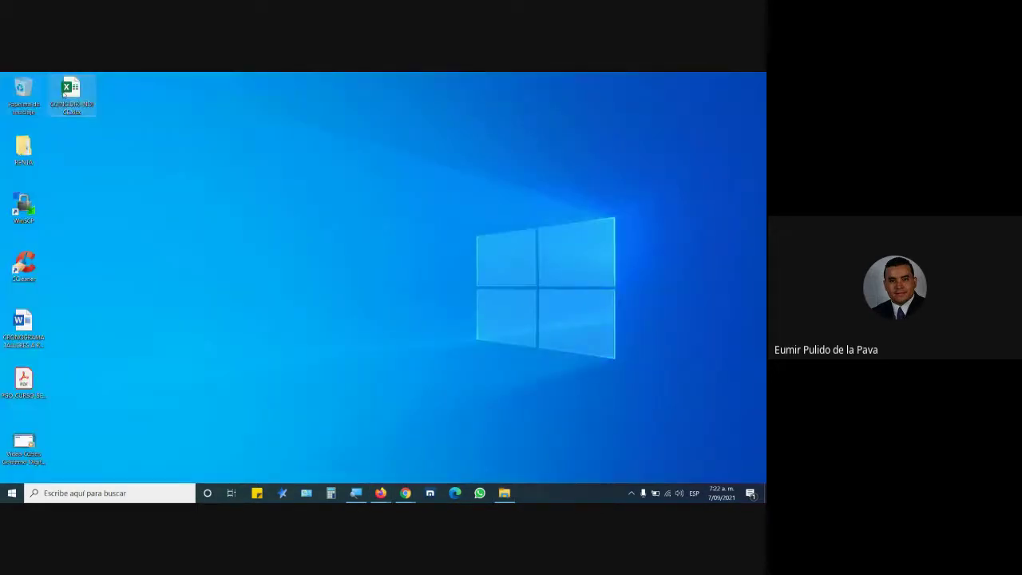
pyautogui.moveTo(381, 492)
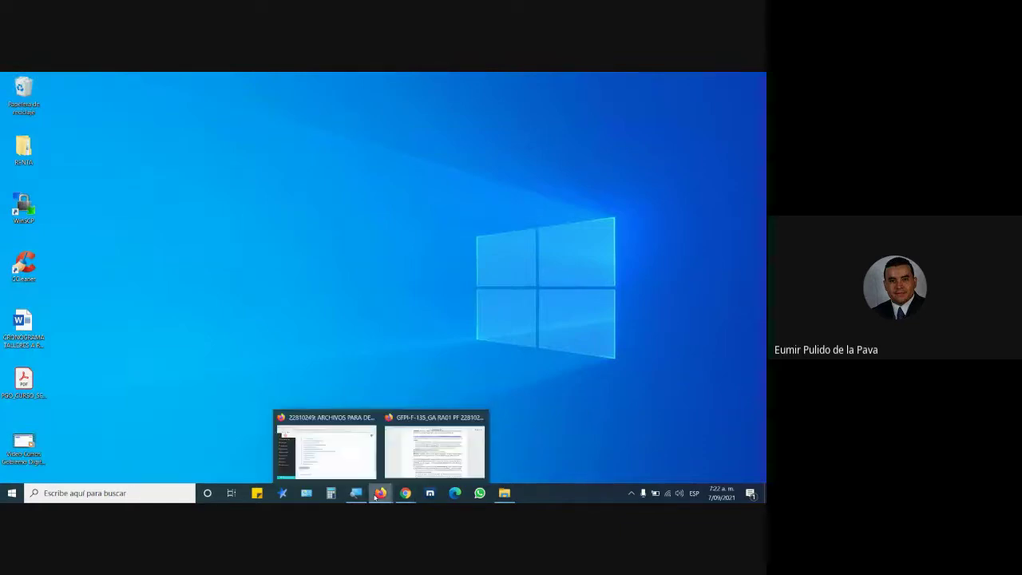
pyautogui.click(327, 449)
pyautogui.click(529, 338)
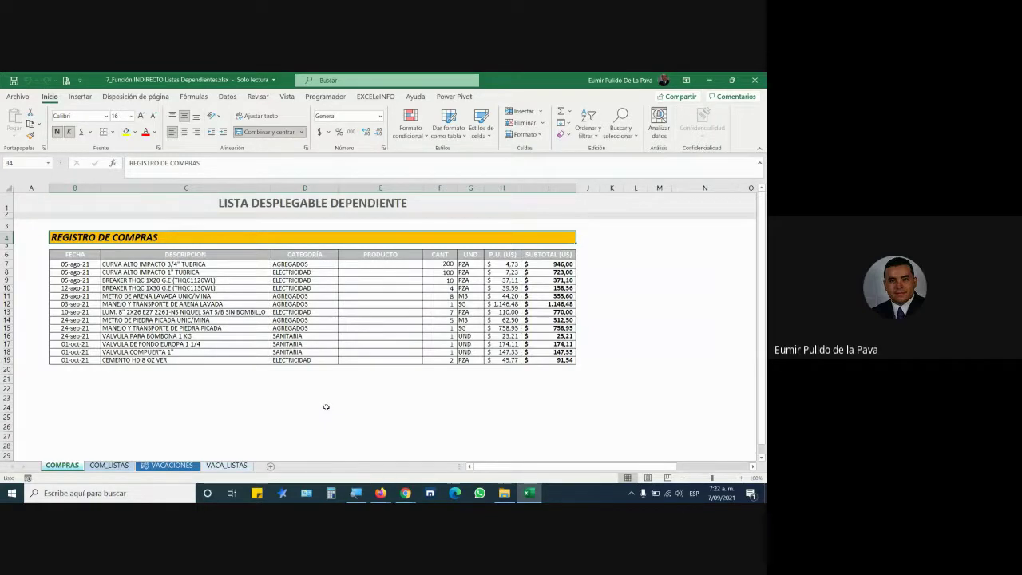
pyautogui.click(325, 402)
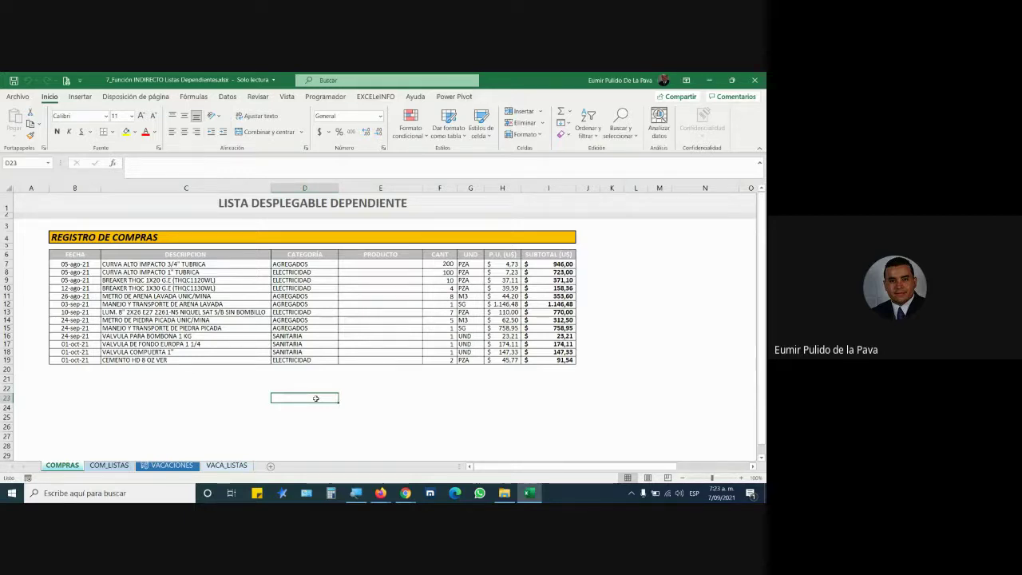
pyautogui.click(412, 398)
pyautogui.write('=IN')
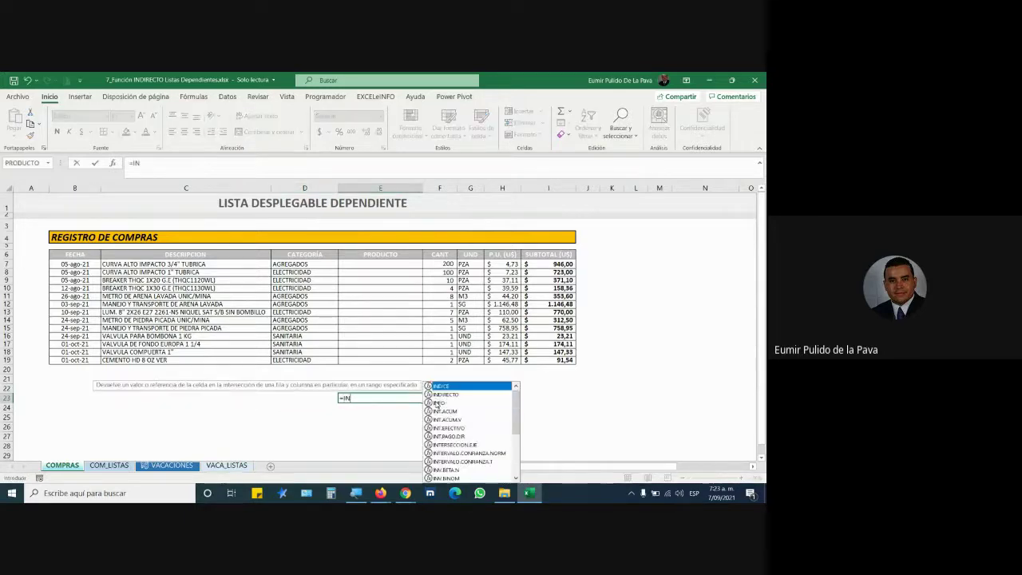
pyautogui.write('DI')
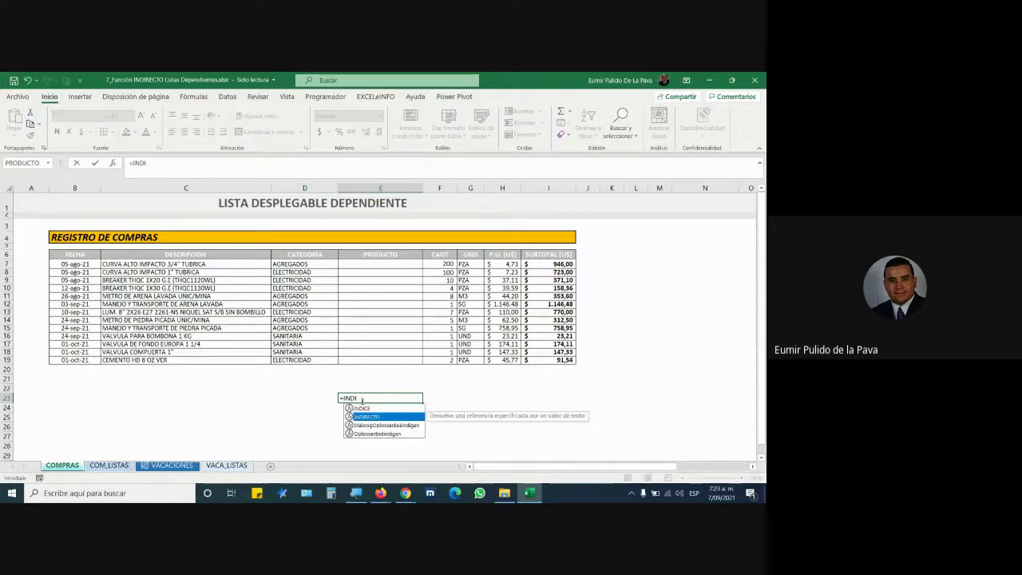
pyautogui.click(356, 492)
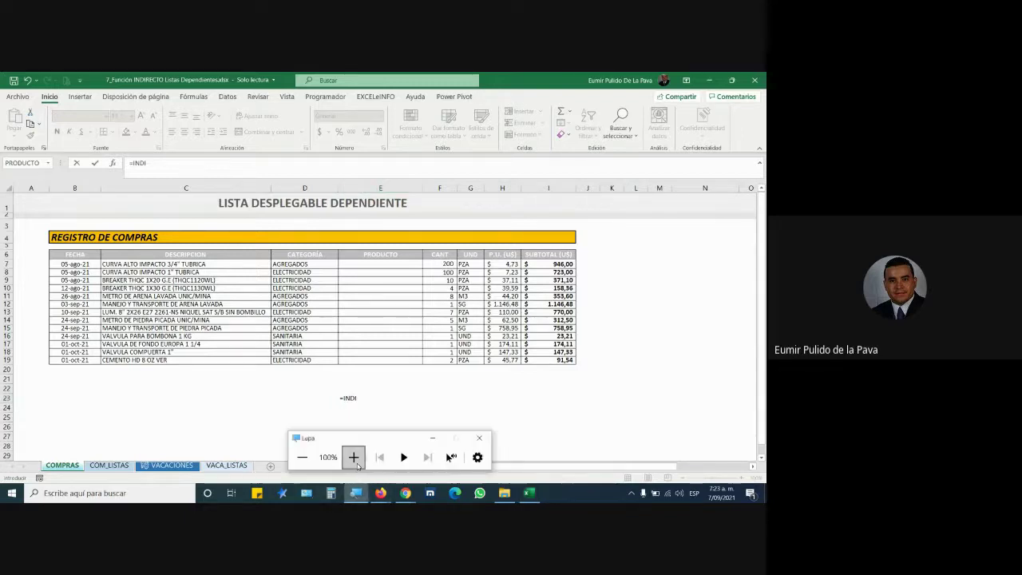
pyautogui.click(354, 457)
pyautogui.click(354, 457)
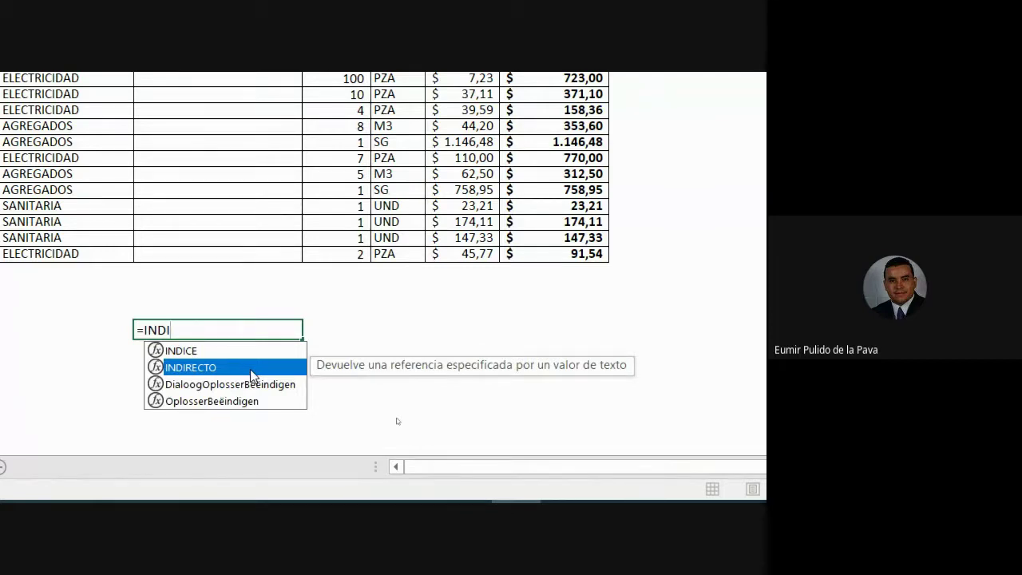
pyautogui.doubleClick(251, 369)
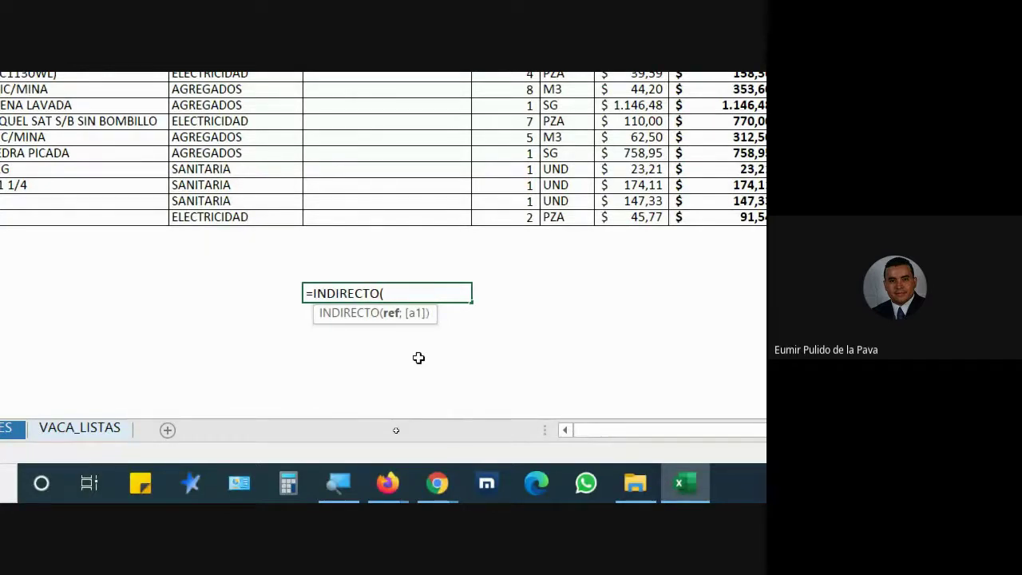
pyautogui.click(388, 271)
pyautogui.write(';')
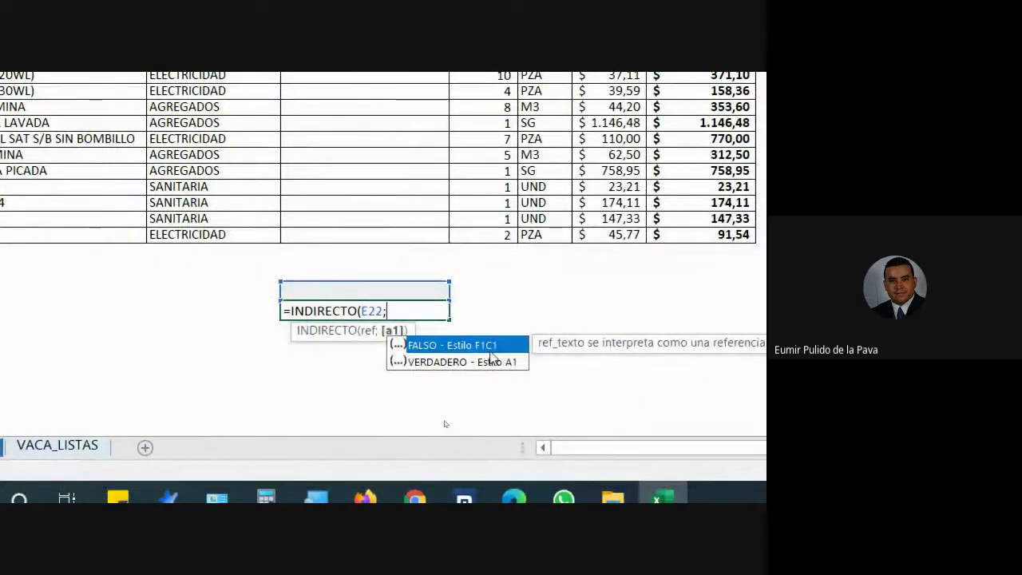
pyautogui.click(501, 363)
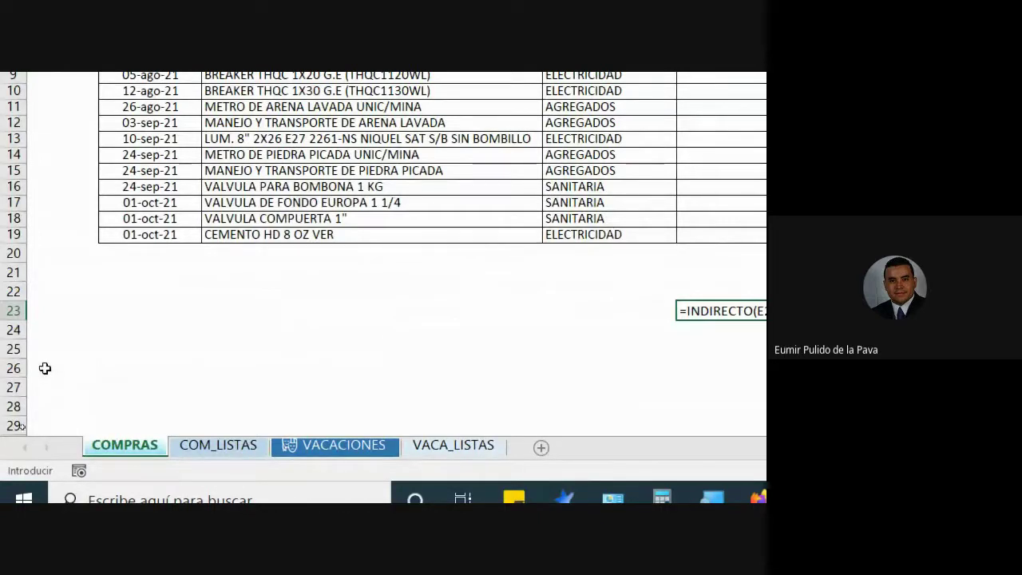
pyautogui.click(49, 325)
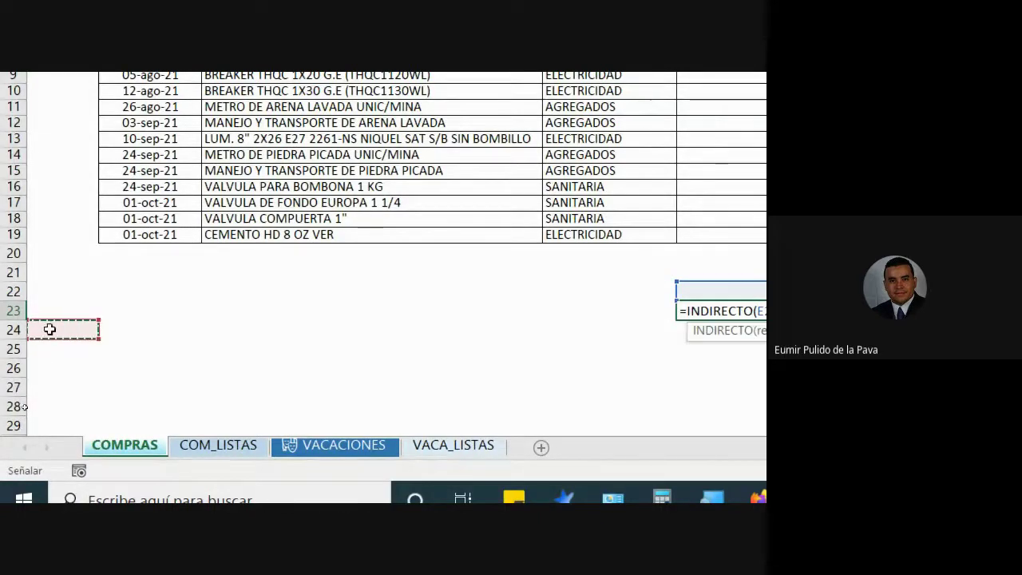
pyautogui.write('º')
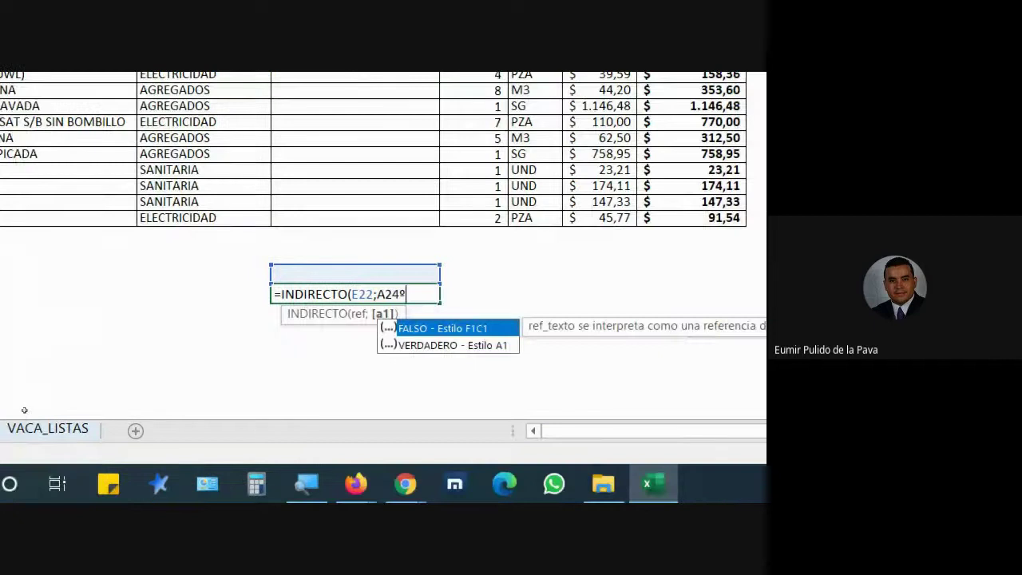
pyautogui.press('Escape')
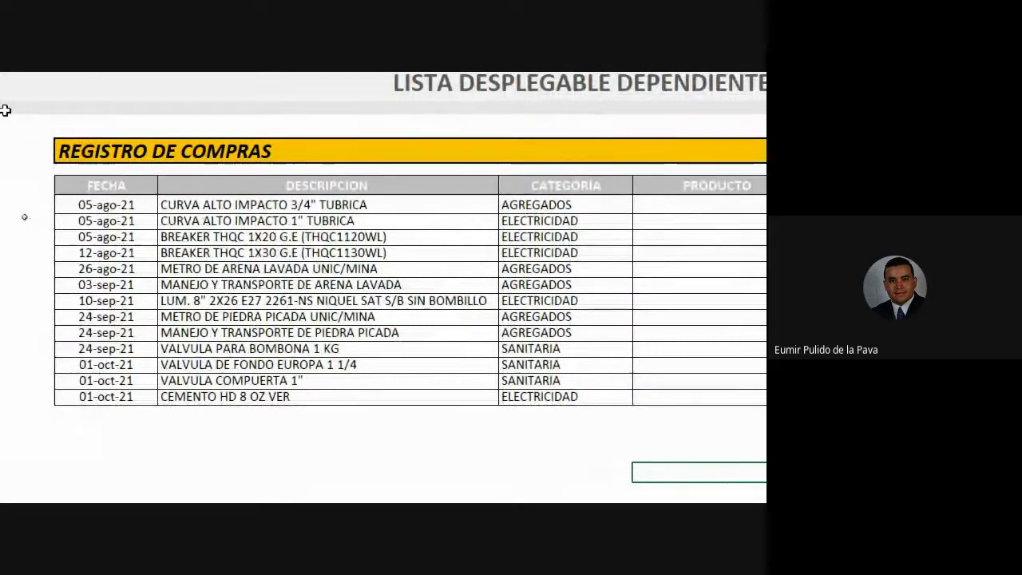
pyautogui.moveTo(276, 205); pyautogui.dragTo(264, 396)
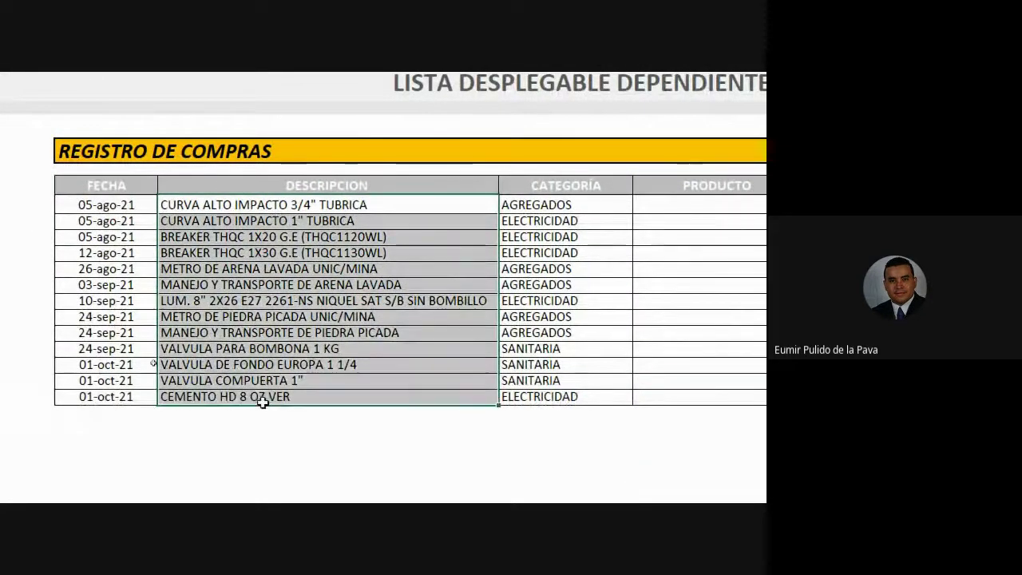
pyautogui.moveTo(308, 205); pyautogui.dragTo(293, 397)
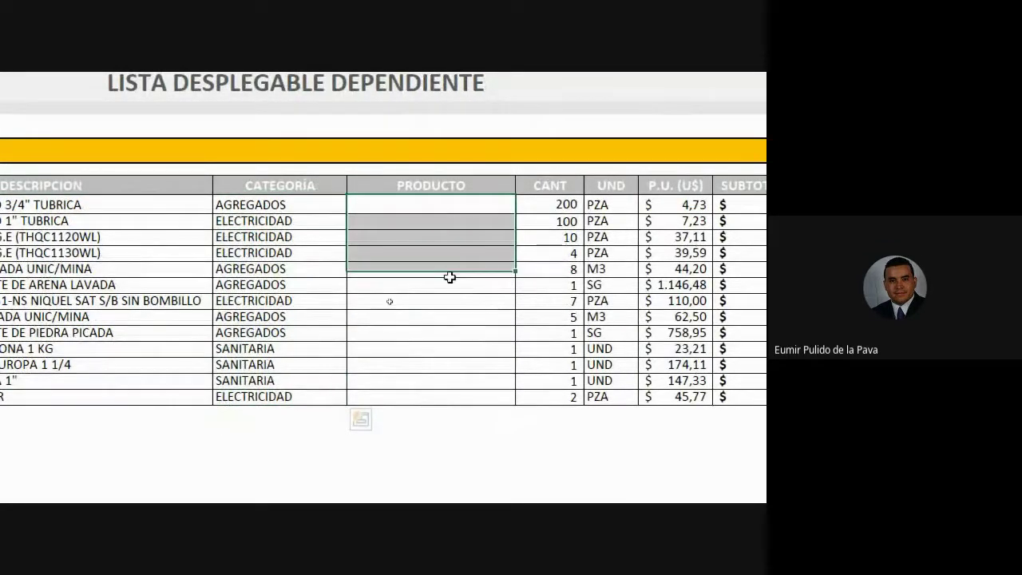
pyautogui.moveTo(453, 206); pyautogui.dragTo(459, 394)
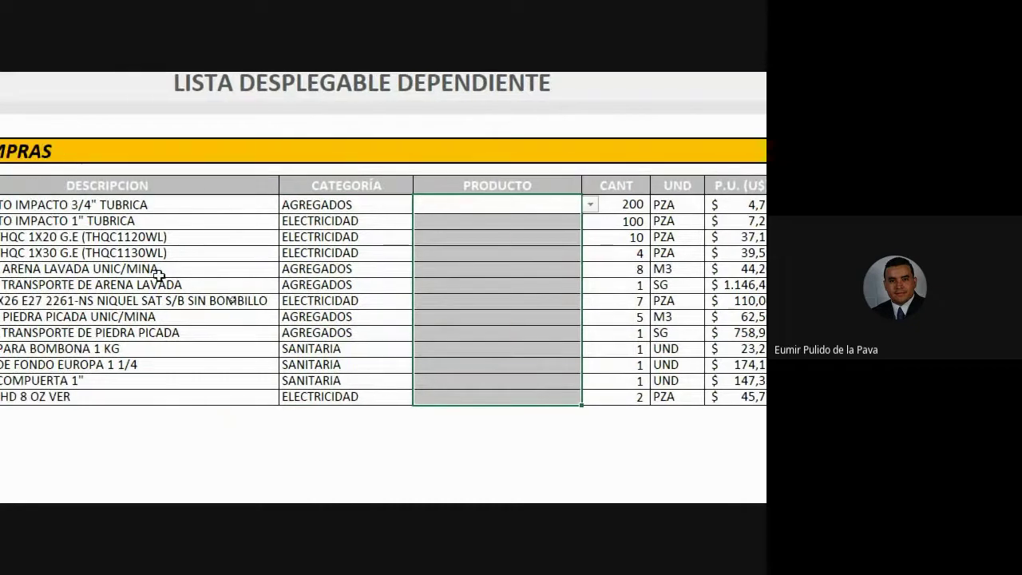
pyautogui.click(548, 205)
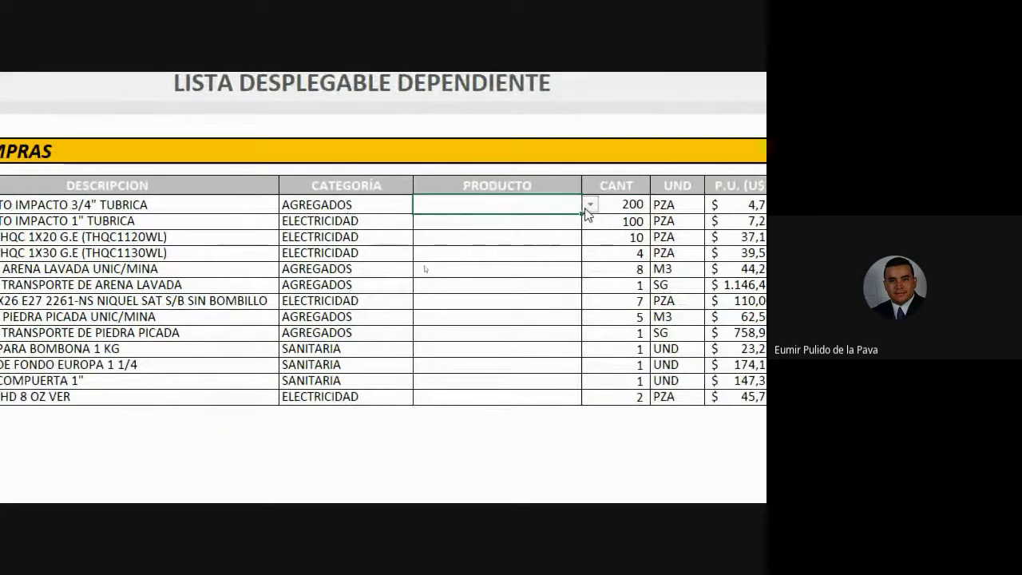
pyautogui.click(559, 224)
pyautogui.click(417, 207)
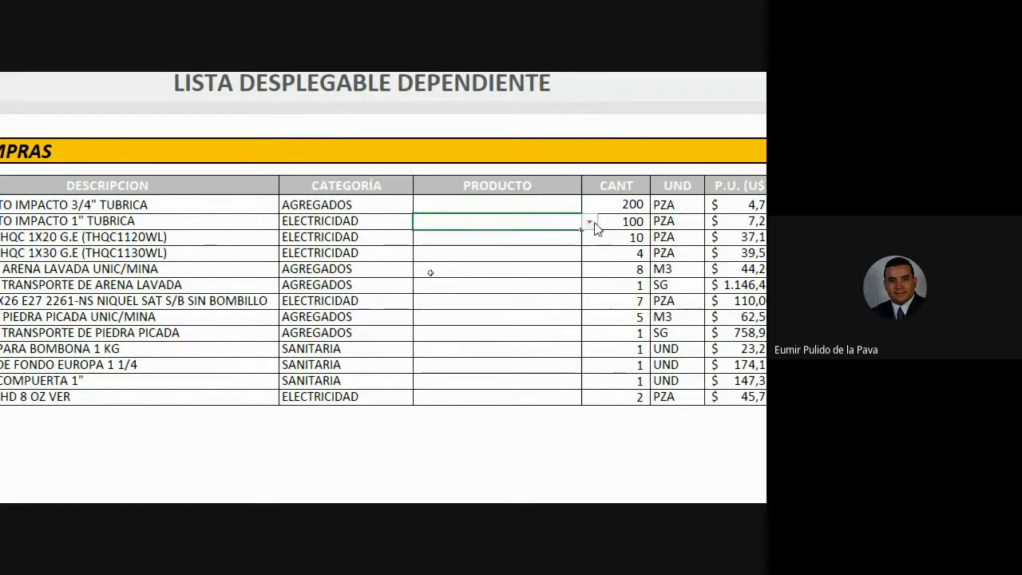
pyautogui.click(371, 206)
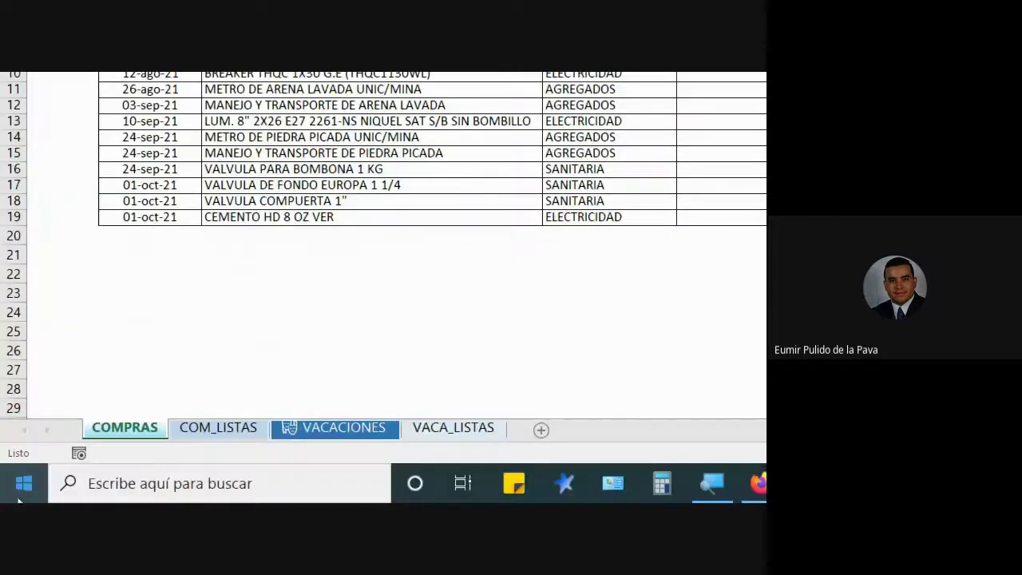
# Step: On COM_LISTAS, select the CATEGORÍAS list including its header
pyautogui.click(214, 435)
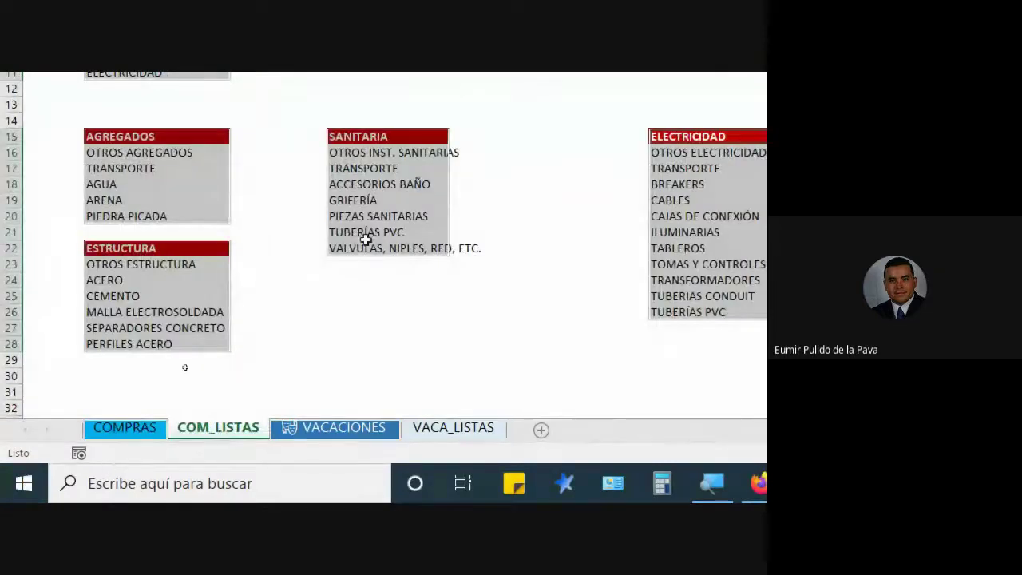
pyautogui.click(333, 152)
pyautogui.scroll(1, 543, 96)
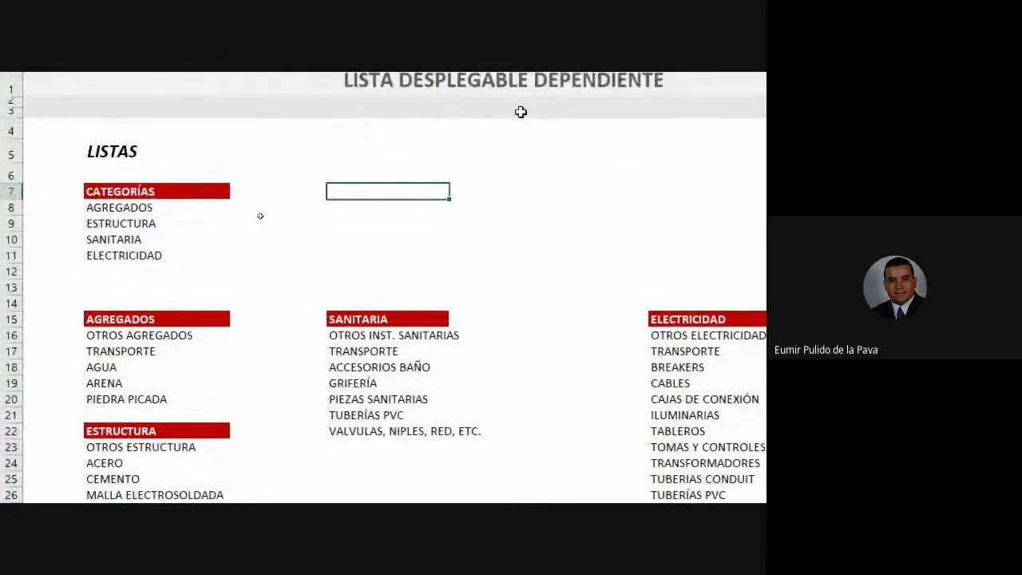
pyautogui.moveTo(160, 190); pyautogui.dragTo(144, 256)
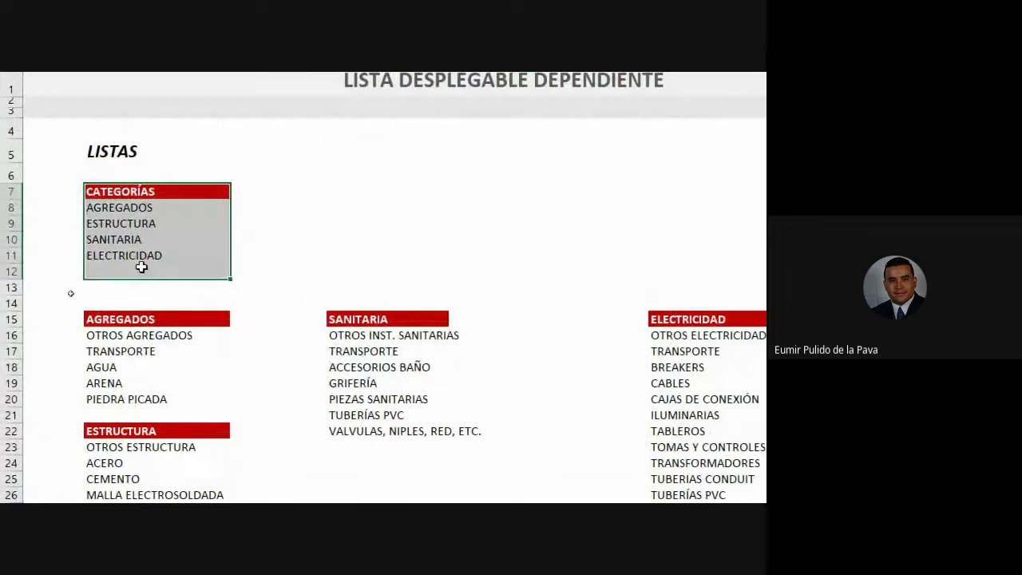
pyautogui.scroll(-2, 173, 390)
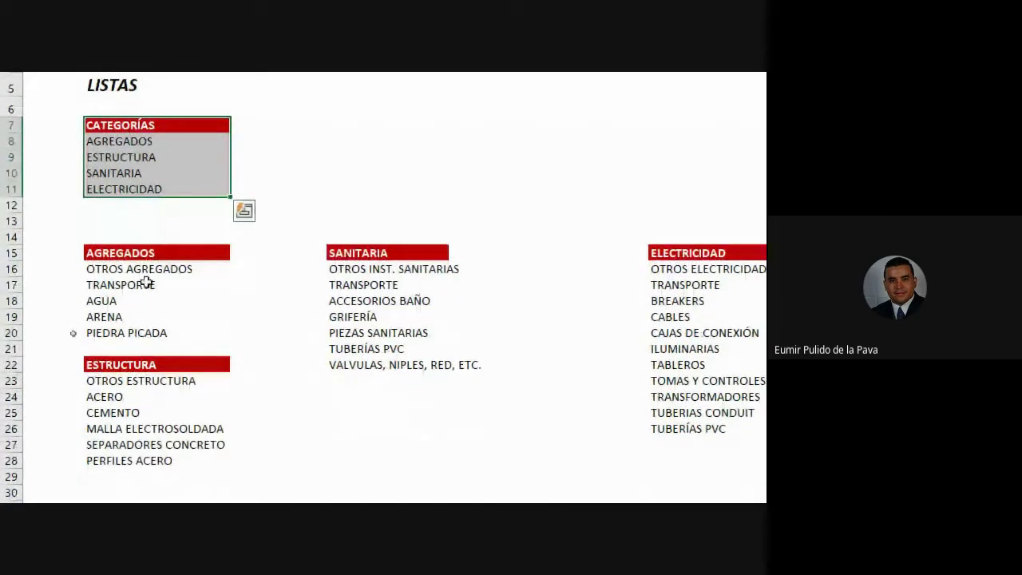
pyautogui.moveTo(136, 253); pyautogui.dragTo(135, 333)
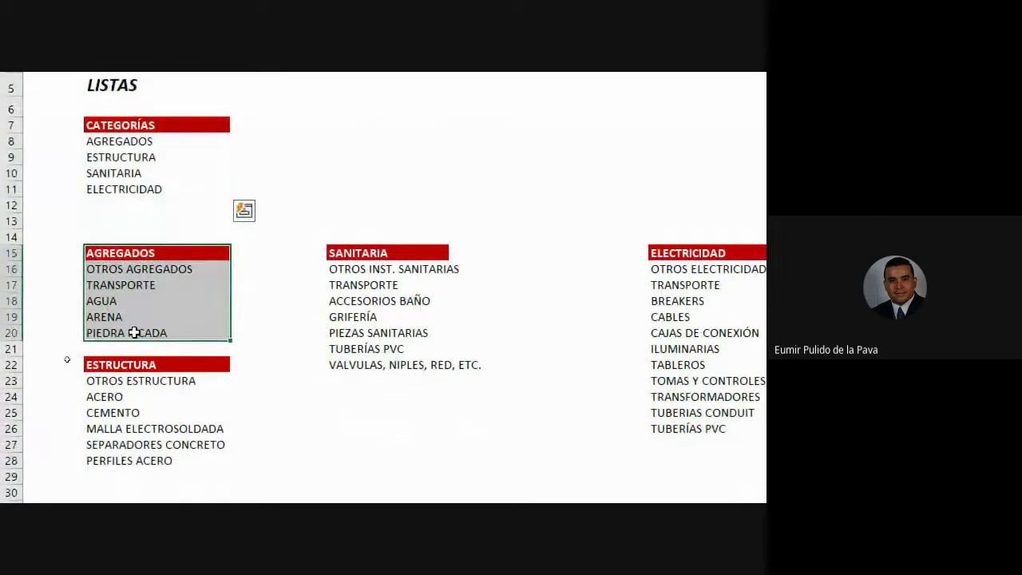
# Step: Pair each category with its subcategory list and header: AGREGADOS, ESTRUCTURA, SANITARIA, ELECTRICIDAD
pyautogui.click(128, 141)
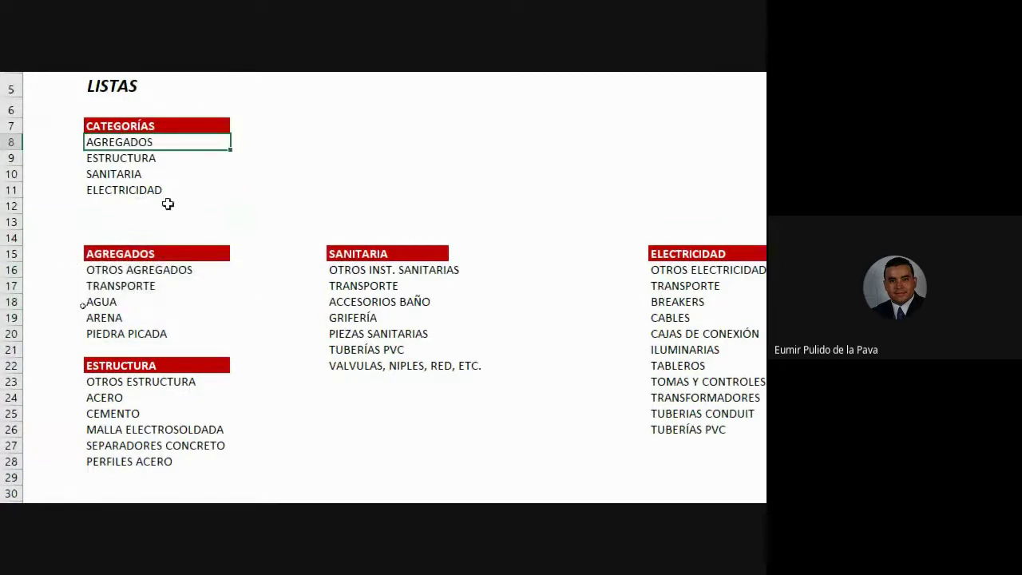
pyautogui.moveTo(133, 254); pyautogui.dragTo(133, 331)
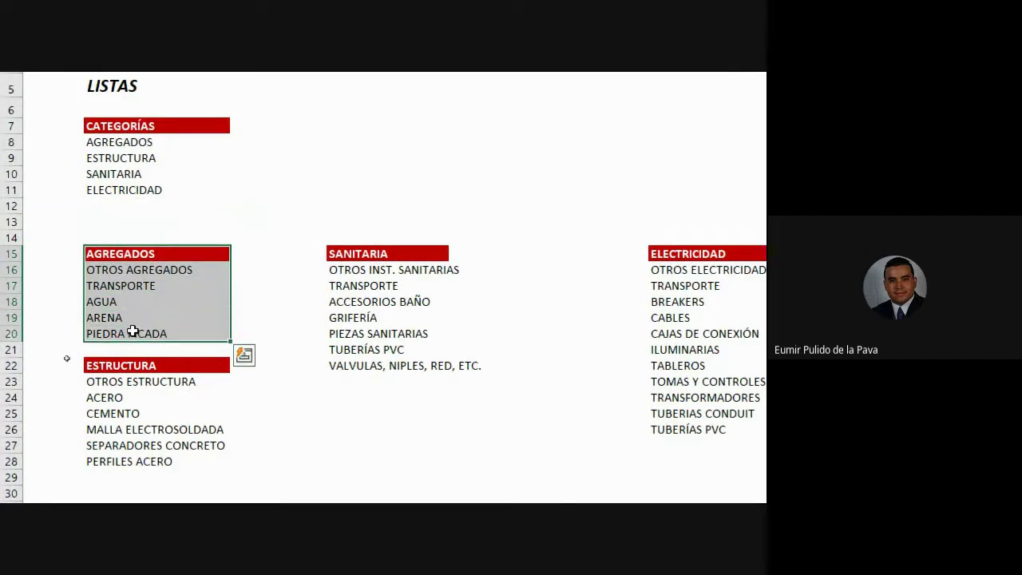
pyautogui.click(99, 157)
pyautogui.moveTo(136, 366); pyautogui.dragTo(140, 462)
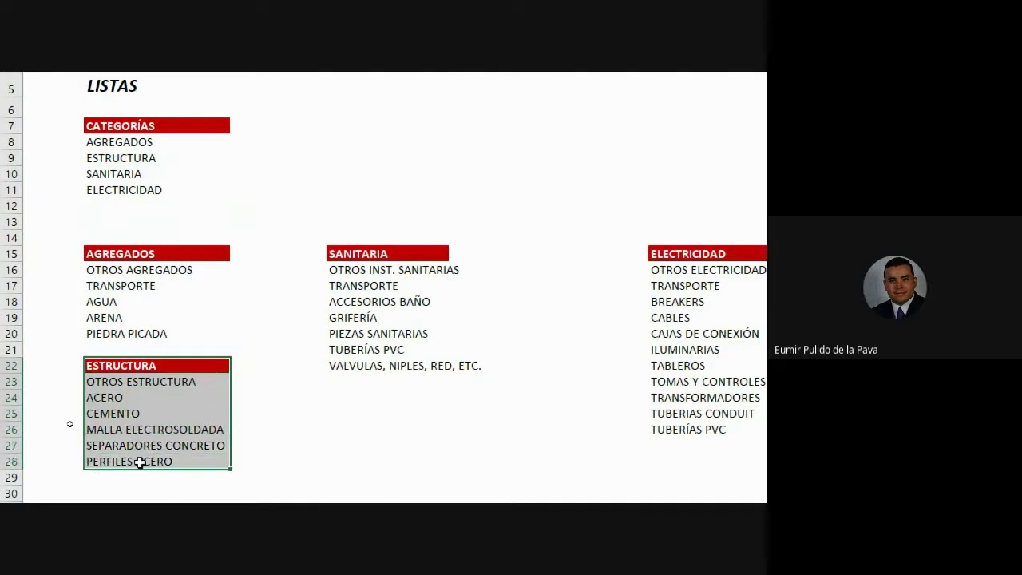
pyautogui.click(132, 177)
pyautogui.moveTo(376, 253); pyautogui.dragTo(355, 361)
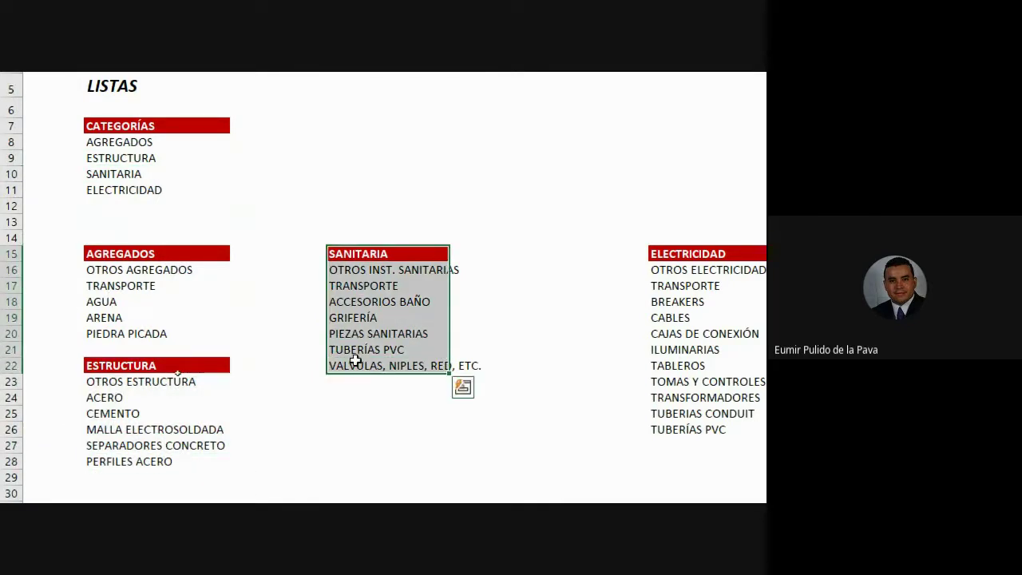
pyautogui.click(135, 189)
pyautogui.hscroll(3, 257, 196)
pyautogui.moveTo(376, 253)
pyautogui.mouseDown()
pyautogui.moveTo(351, 319)
pyautogui.moveTo(346, 426)
pyautogui.mouseUp()
pyautogui.hscroll(-3, 333, 402)
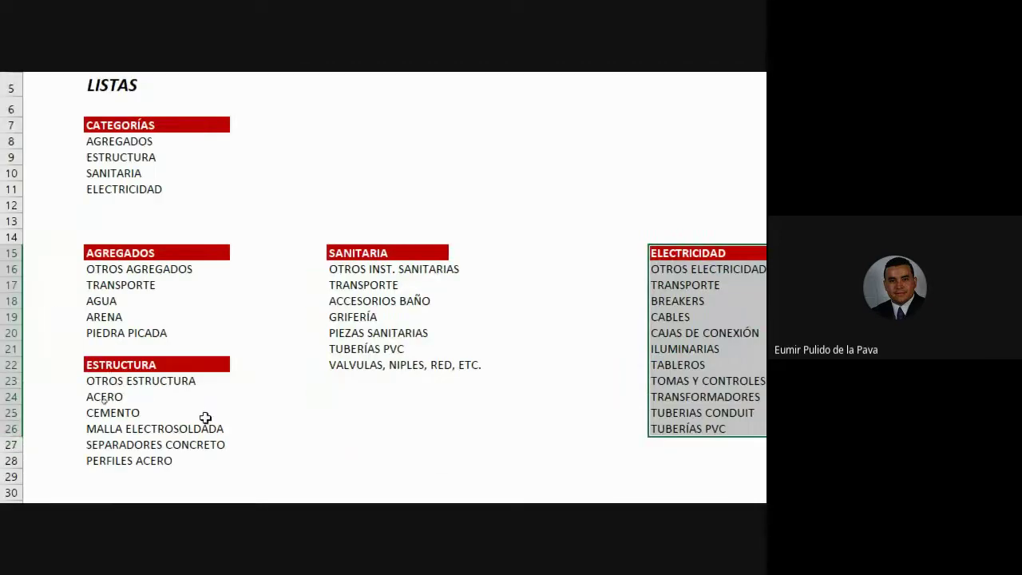
pyautogui.click(306, 419)
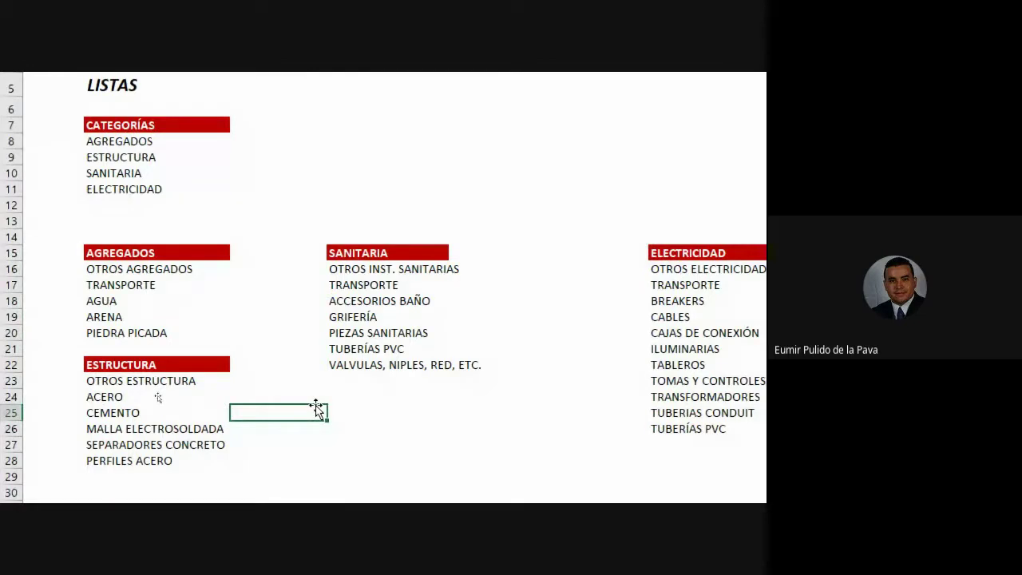
# Step: Select the AGREGADOS and ELECTRICIDAD subcategory items without headers, then glance at COMPRAS
pyautogui.click(119, 145)
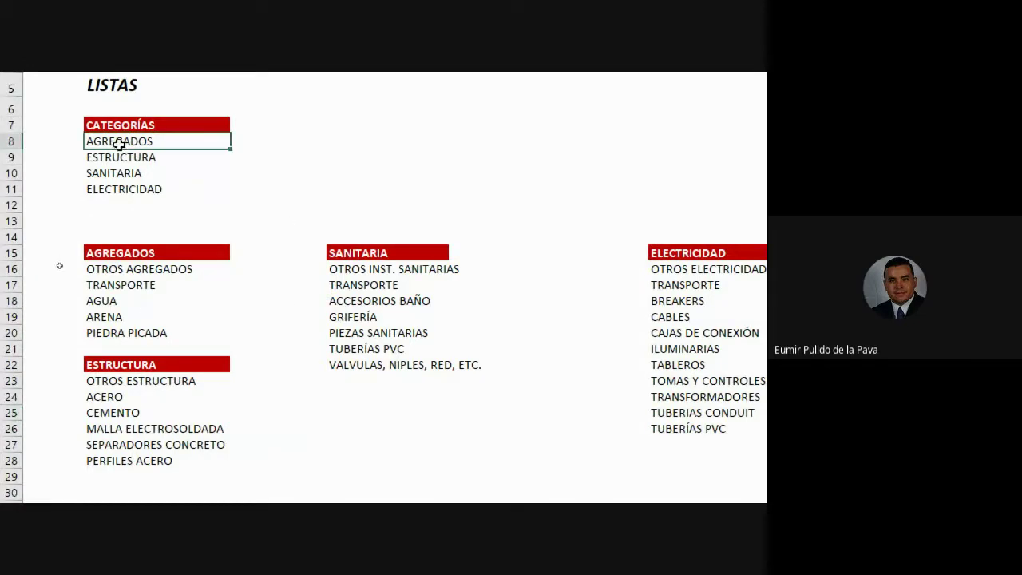
pyautogui.moveTo(136, 271); pyautogui.dragTo(128, 332)
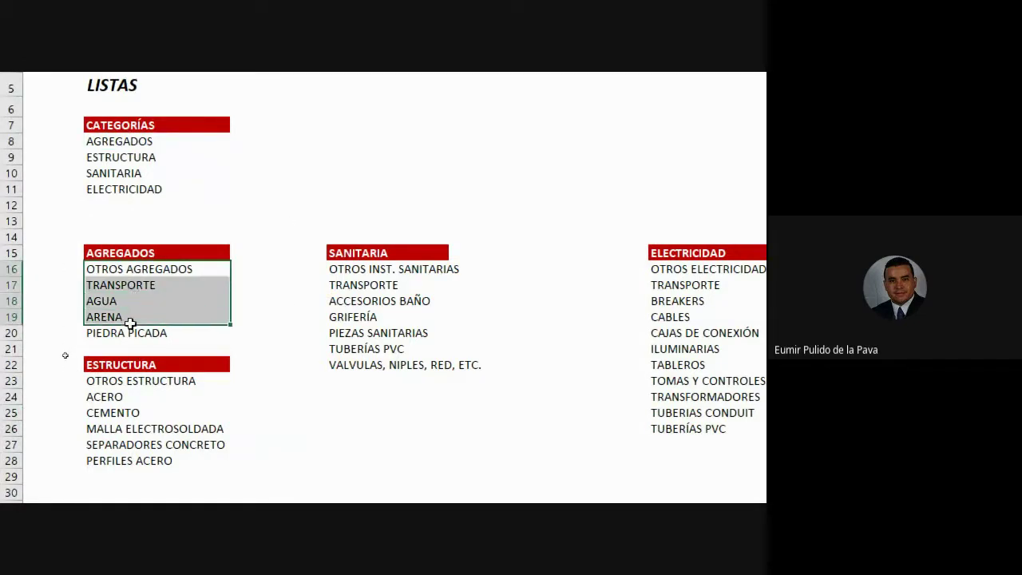
pyautogui.click(132, 190)
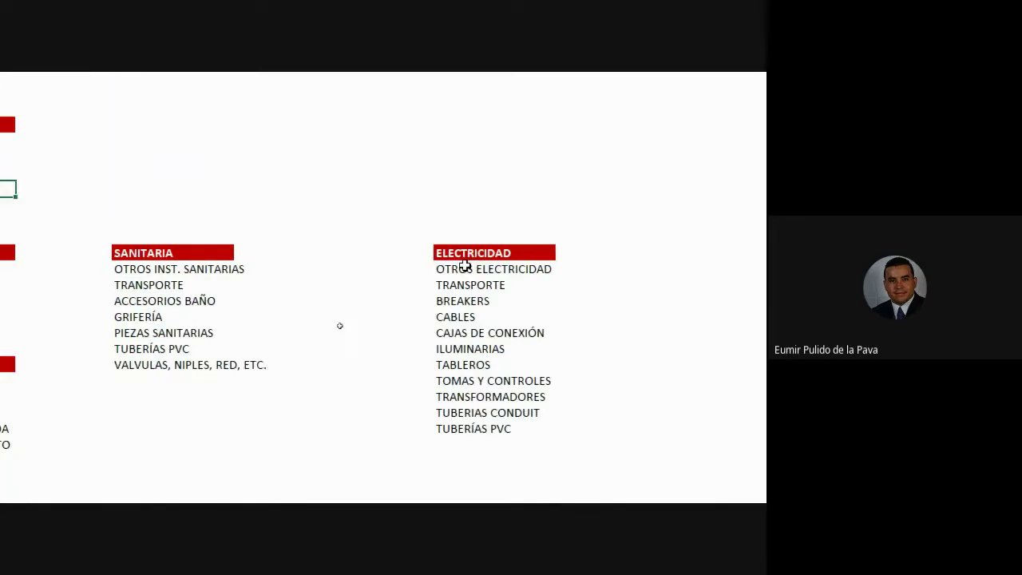
pyautogui.moveTo(461, 269); pyautogui.dragTo(451, 428)
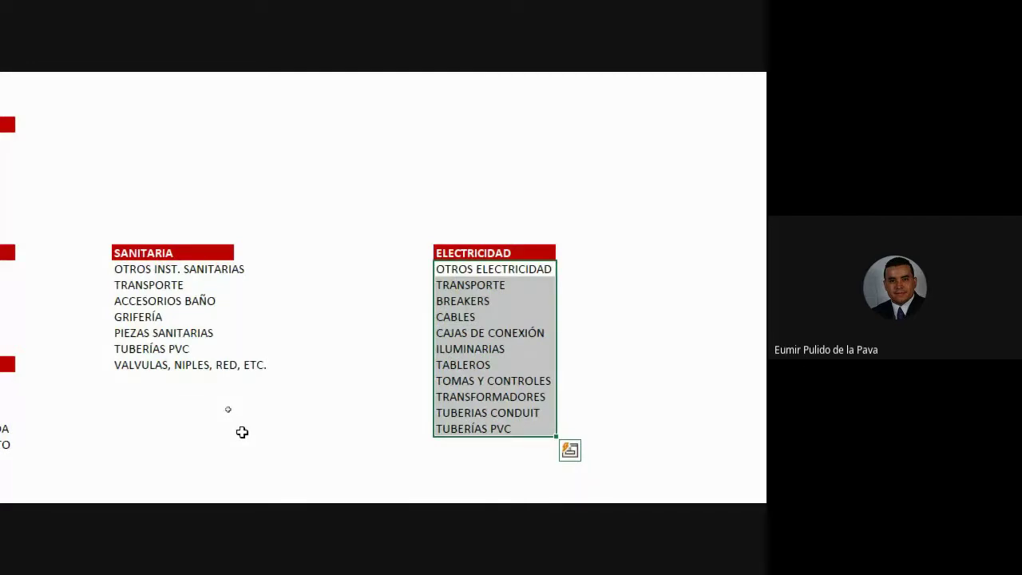
pyautogui.click(271, 387)
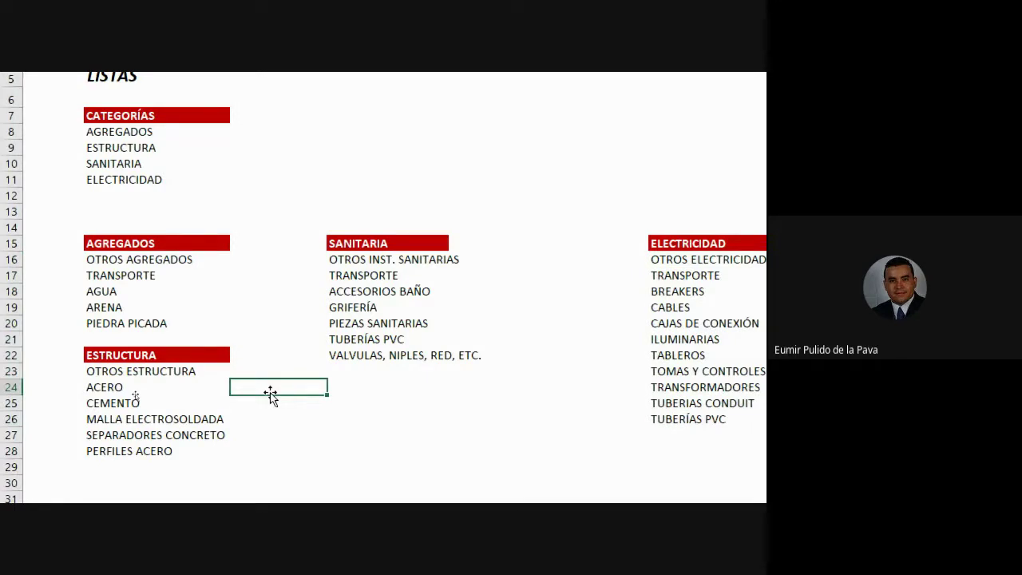
pyautogui.scroll(1, 515, 98)
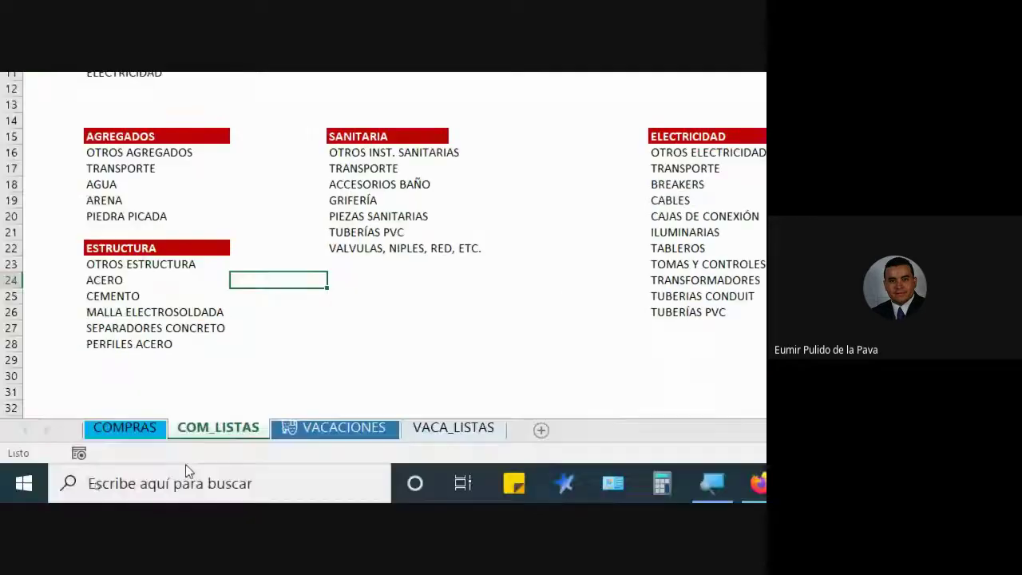
pyautogui.click(125, 428)
pyautogui.click(207, 429)
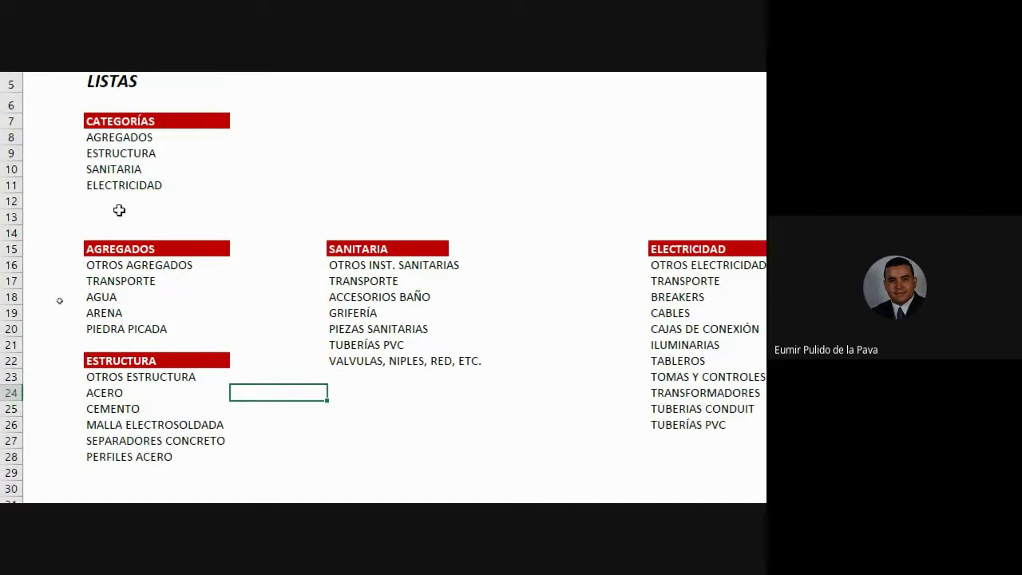
# Step: Point out the four categories AGREGADOS, ESTRUCTURA, SANITARIA and ELECTRICIDAD in turn
pyautogui.click(108, 138)
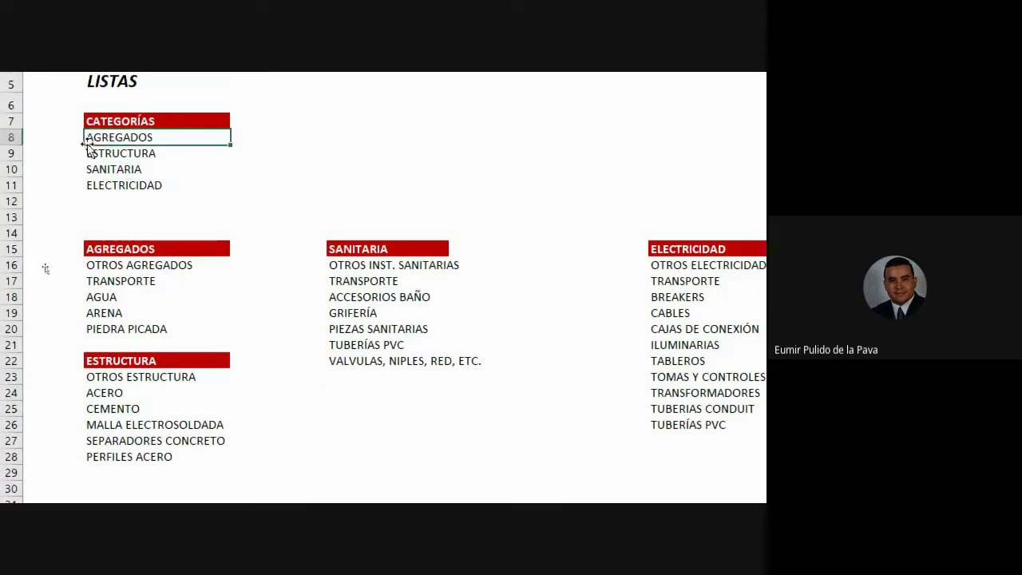
pyautogui.click(130, 155)
pyautogui.click(126, 168)
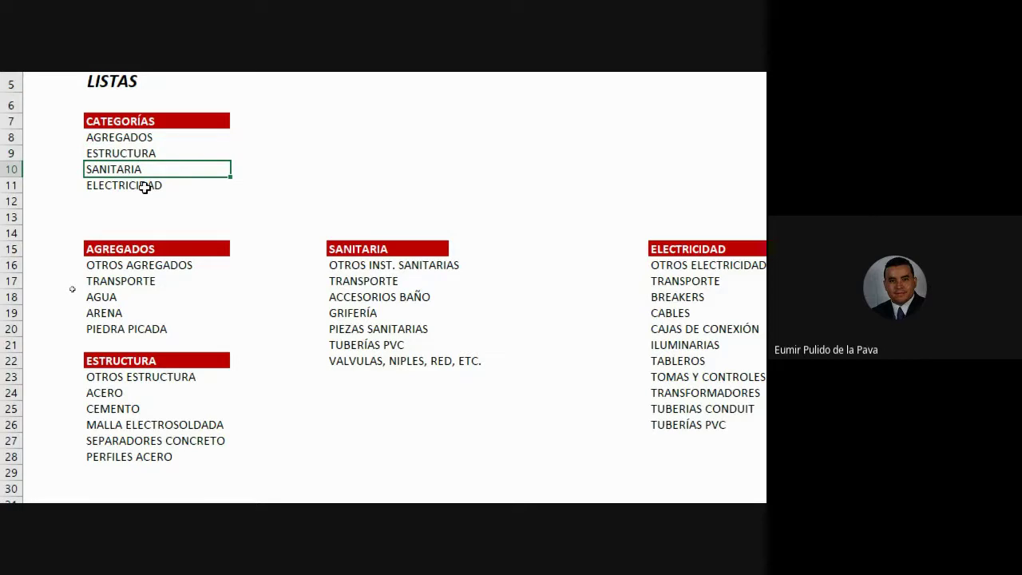
pyautogui.click(145, 187)
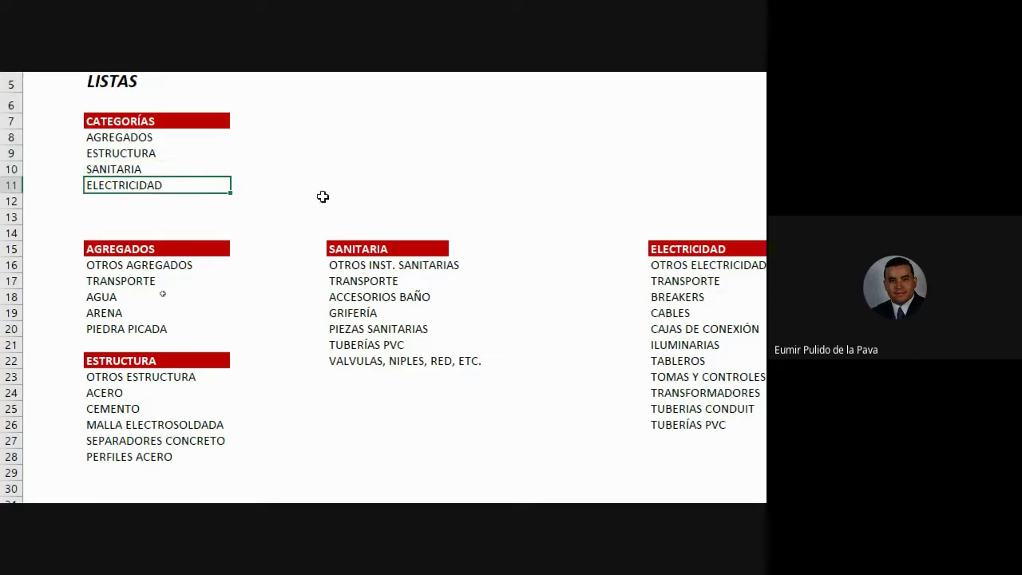
pyautogui.click(130, 206)
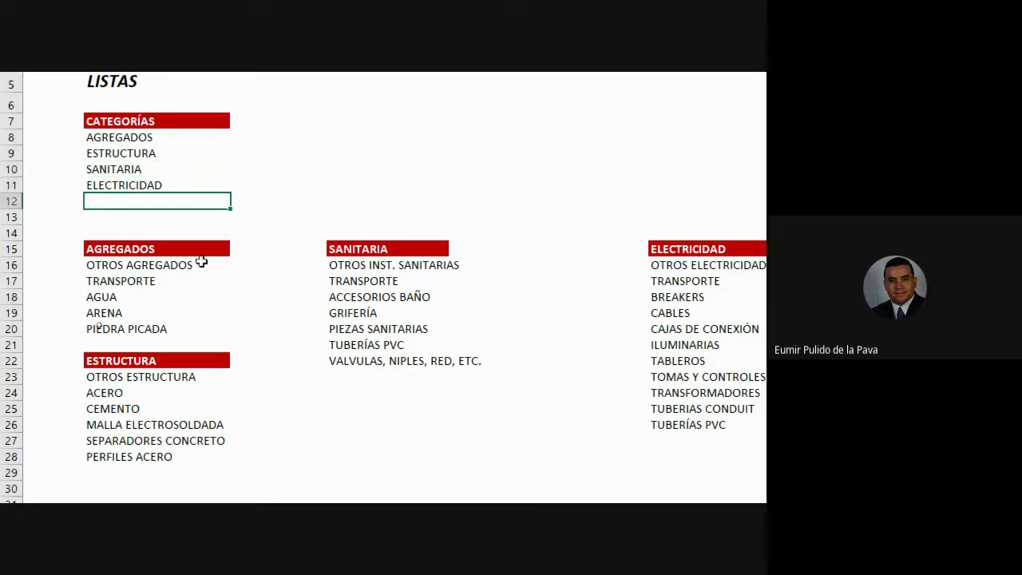
# Step: Select each subcategory's items, ending with ELECTRICIDAD's G16:G26 from OTROS ELECTRICIDAD to TUBERÍAS PVC
pyautogui.click(143, 247)
pyautogui.moveTo(109, 268); pyautogui.dragTo(103, 332)
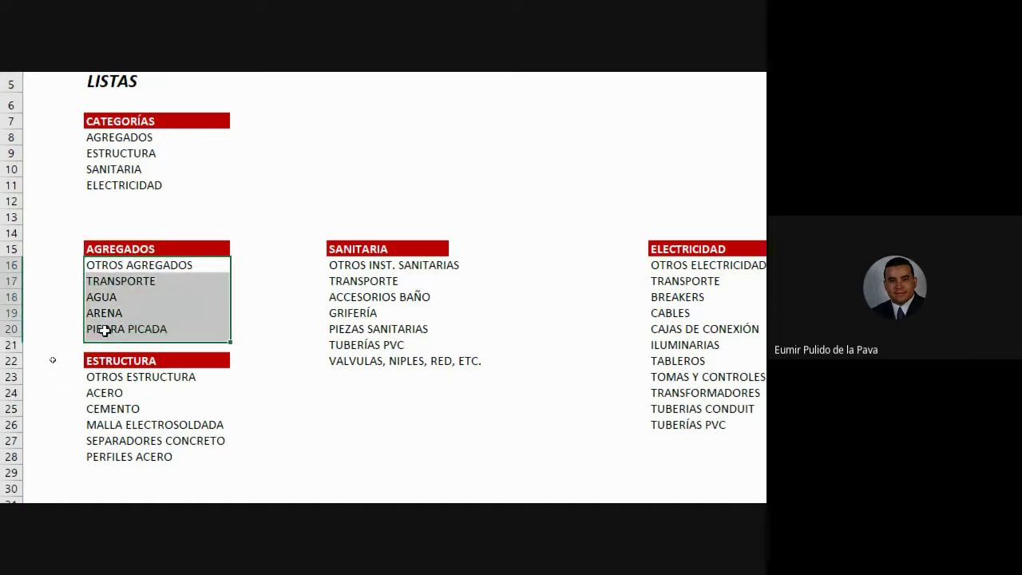
pyautogui.click(115, 377)
pyautogui.moveTo(116, 383); pyautogui.dragTo(127, 455)
pyautogui.click(339, 250)
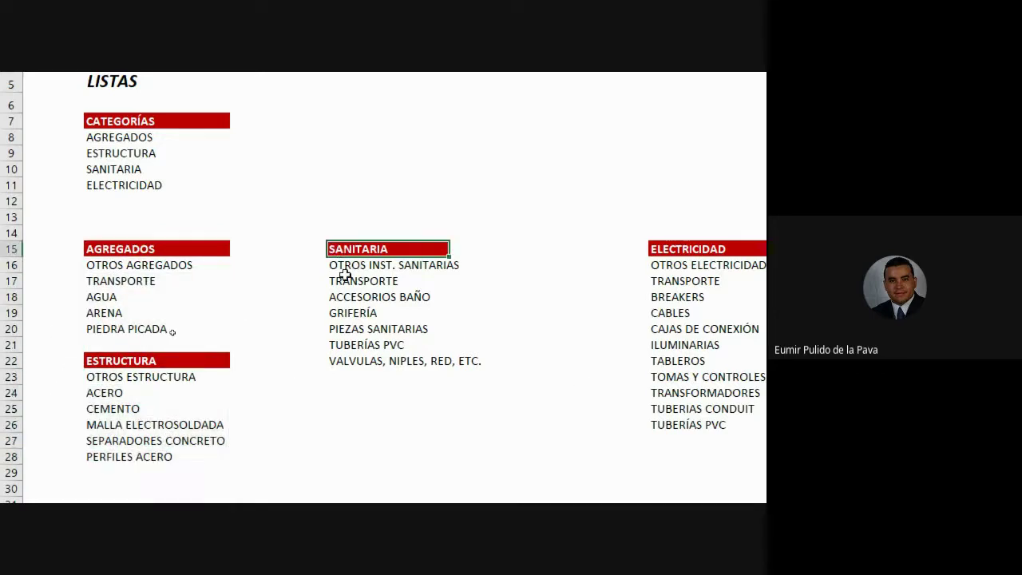
pyautogui.moveTo(341, 269); pyautogui.dragTo(352, 361)
pyautogui.hscroll(3, 694, 249)
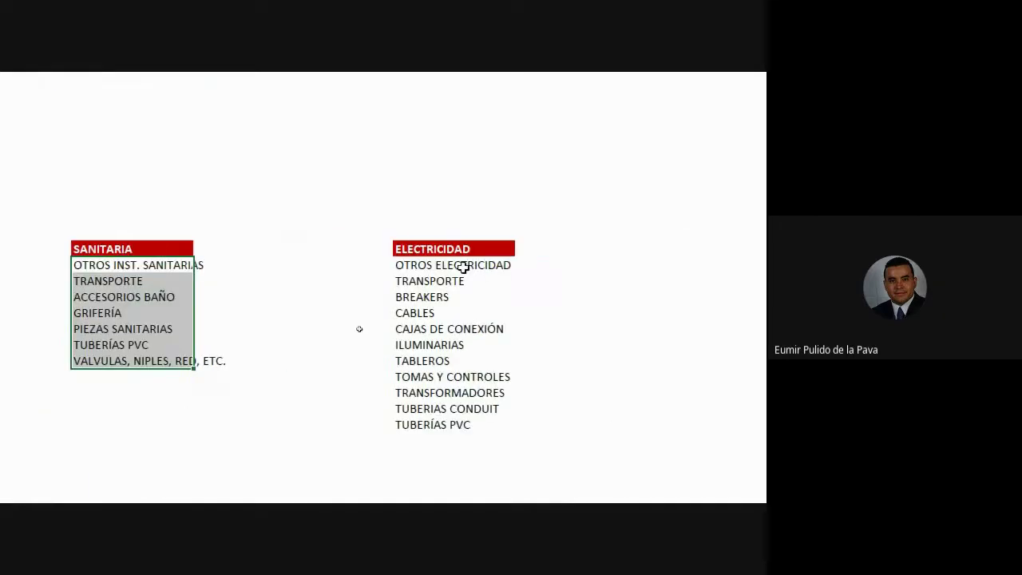
pyautogui.click(409, 248)
pyautogui.moveTo(408, 265); pyautogui.dragTo(415, 424)
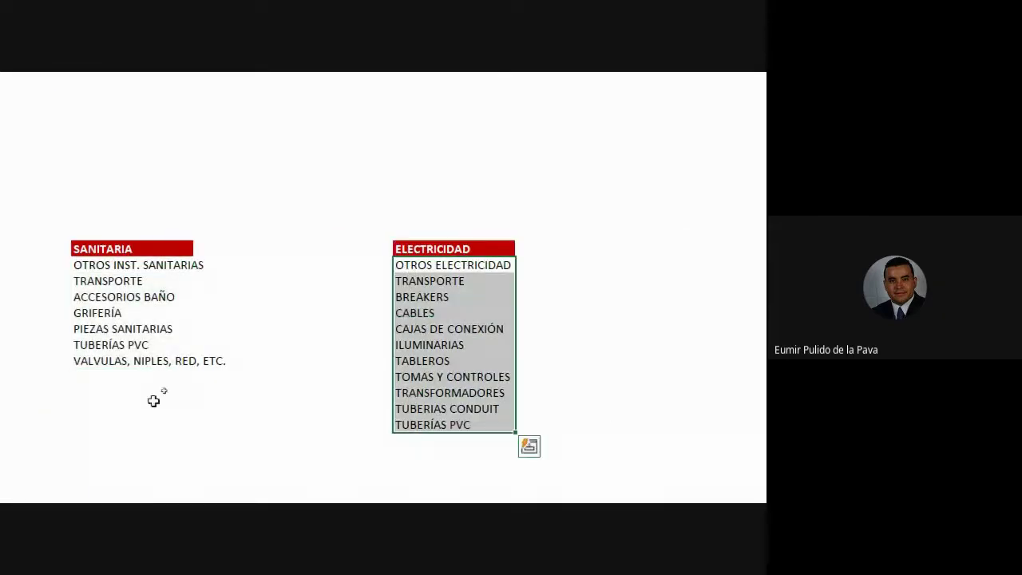
pyautogui.hscroll(-3, 490, 104)
pyautogui.scroll(1, 490, 104)
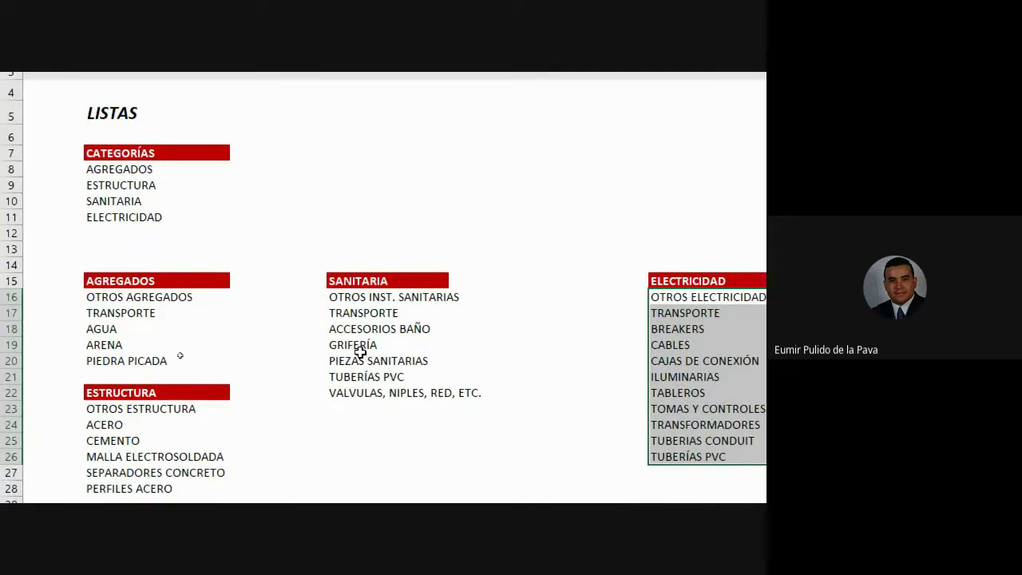
pyautogui.click(506, 482)
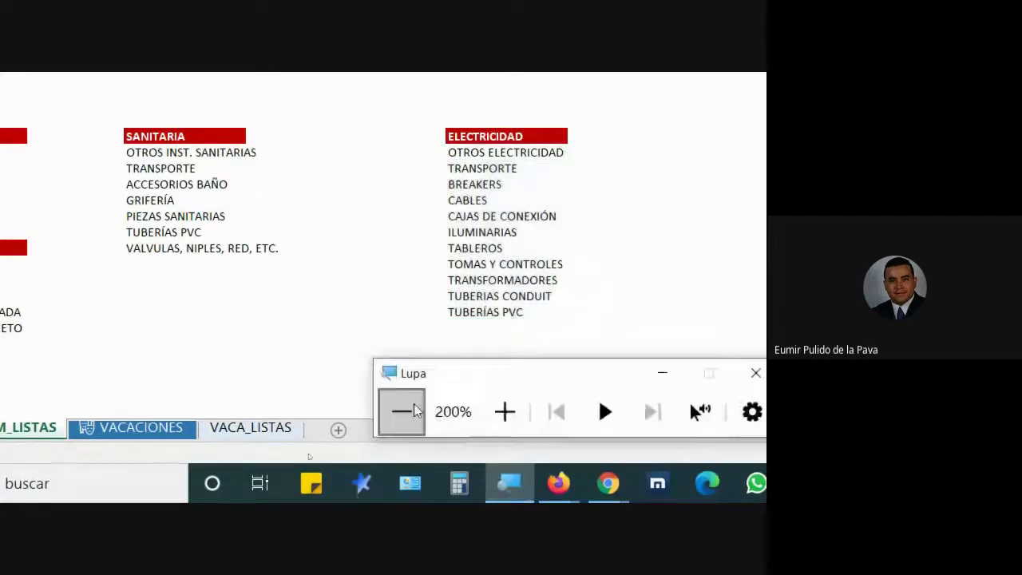
pyautogui.click(402, 412)
pyautogui.moveTo(354, 327); pyautogui.dragTo(353, 407)
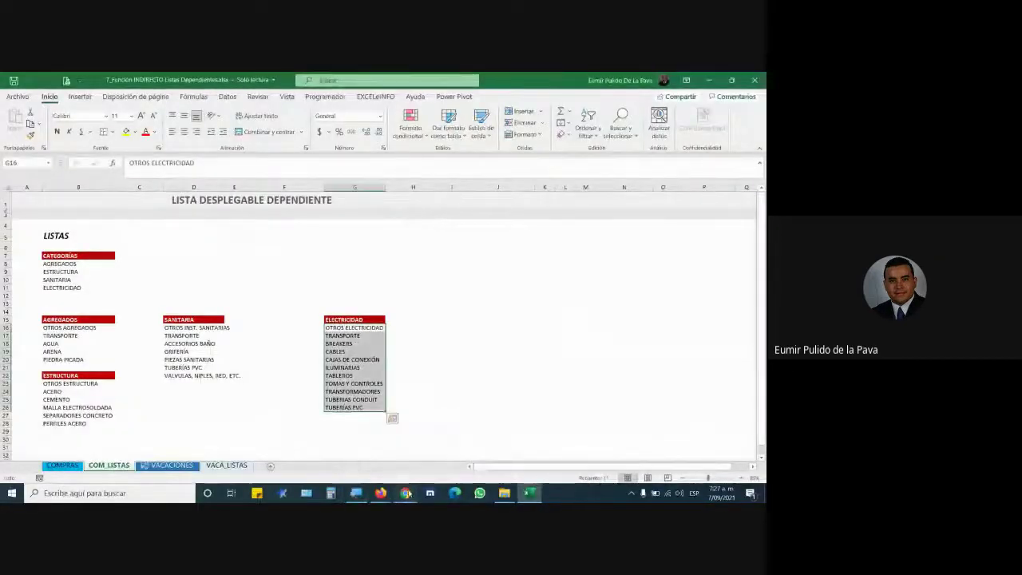
pyautogui.hotkey('alt', 'Tab')
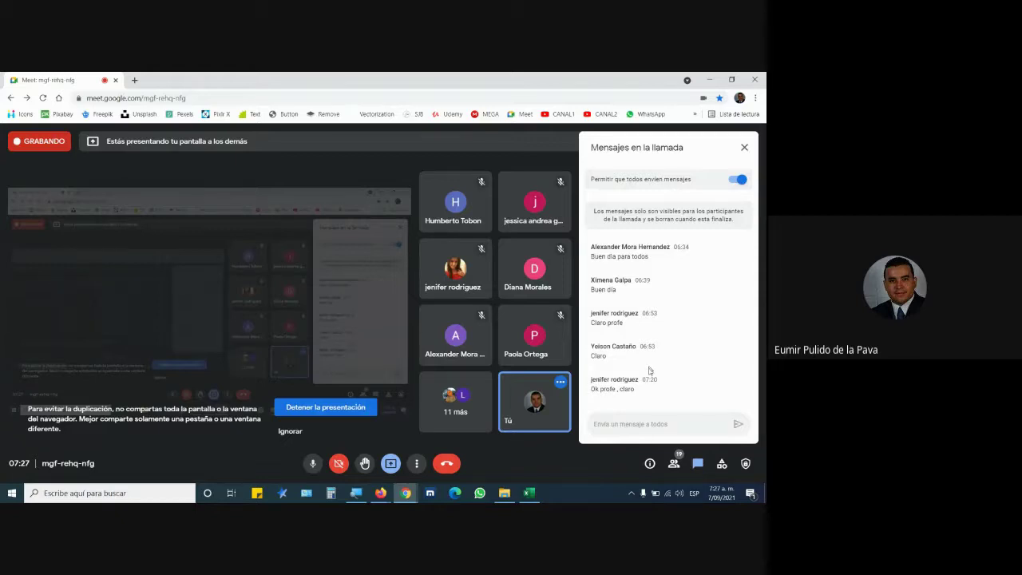
pyautogui.hotkey('alt', 'Tab')
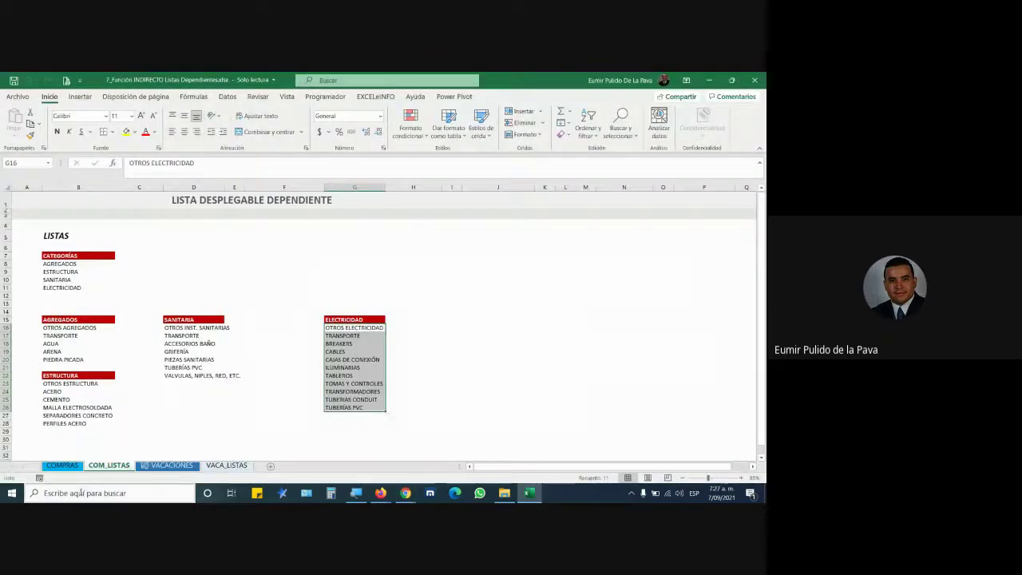
pyautogui.click(61, 465)
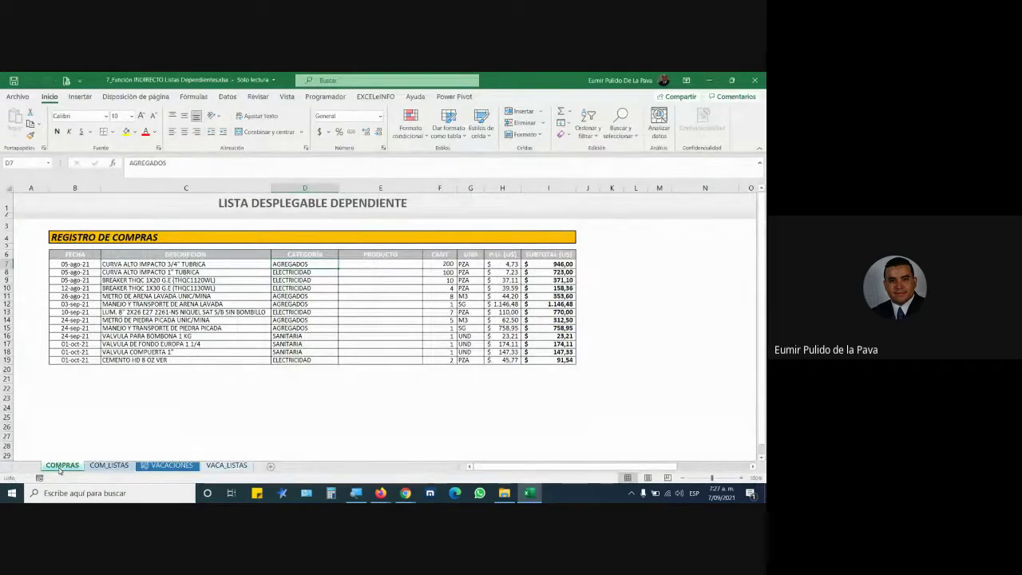
pyautogui.click(108, 465)
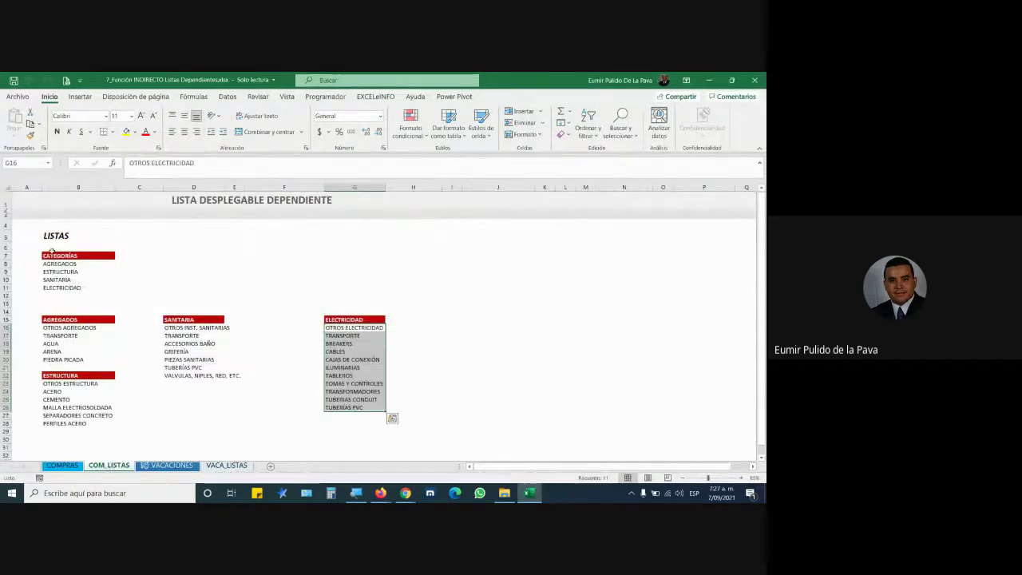
pyautogui.moveTo(51, 252)
pyautogui.mouseDown()
pyautogui.moveTo(269, 269)
pyautogui.moveTo(431, 390)
pyautogui.moveTo(428, 444)
pyautogui.mouseUp()
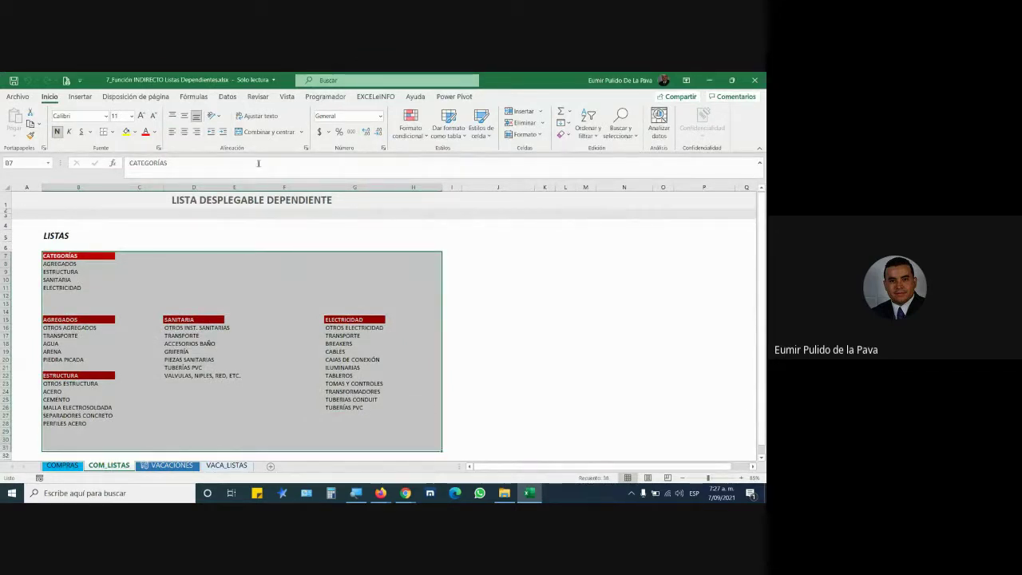
# Step: Select just the four category items B8:B11
pyautogui.click(193, 96)
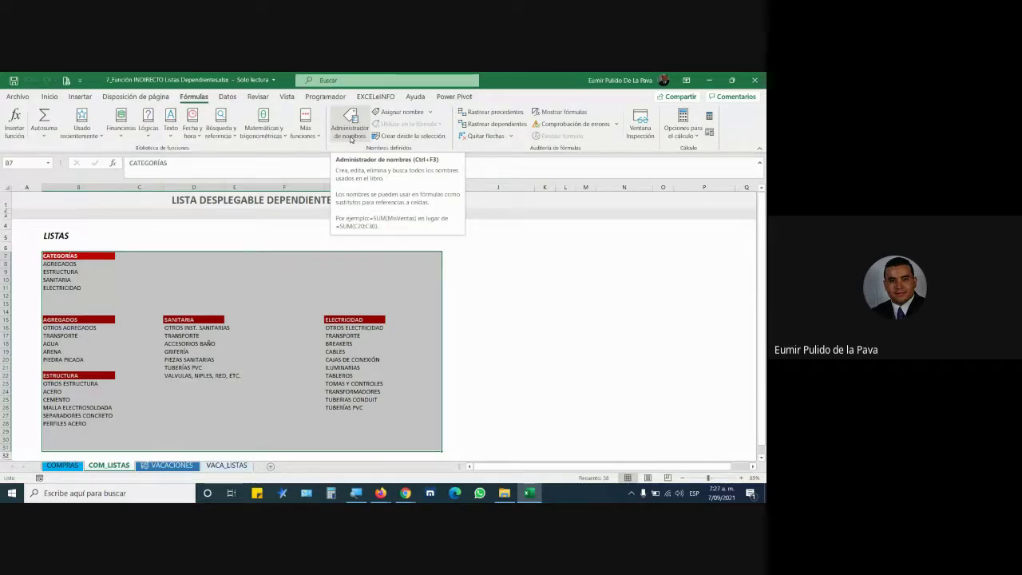
pyautogui.click(284, 246)
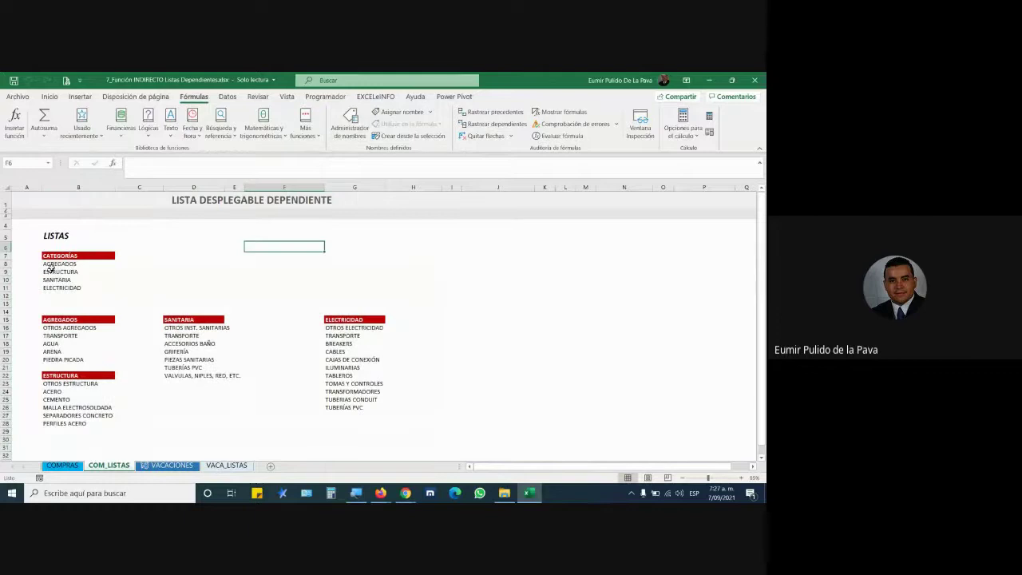
pyautogui.moveTo(56, 255); pyautogui.dragTo(61, 293)
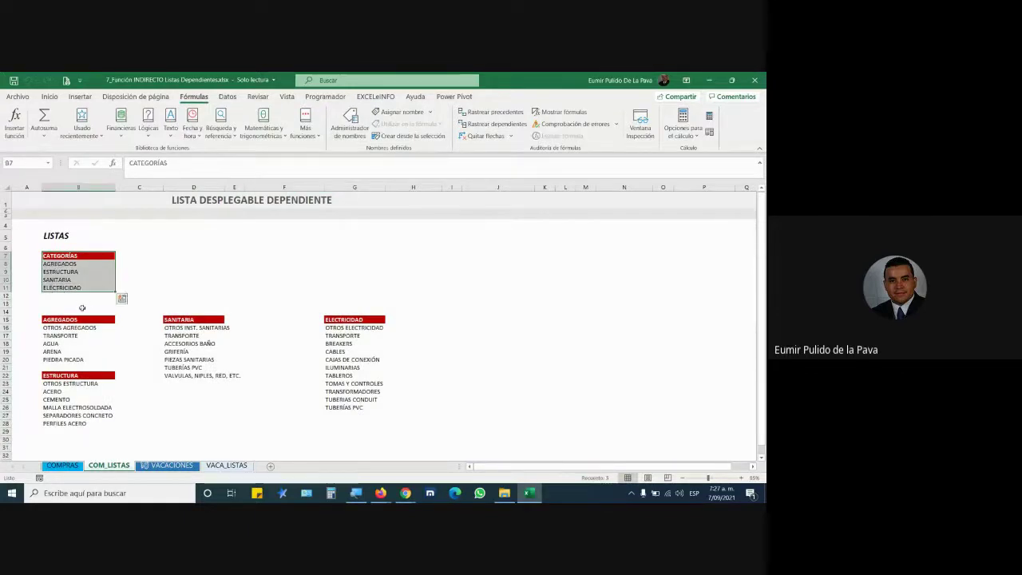
pyautogui.moveTo(73, 264); pyautogui.dragTo(80, 287)
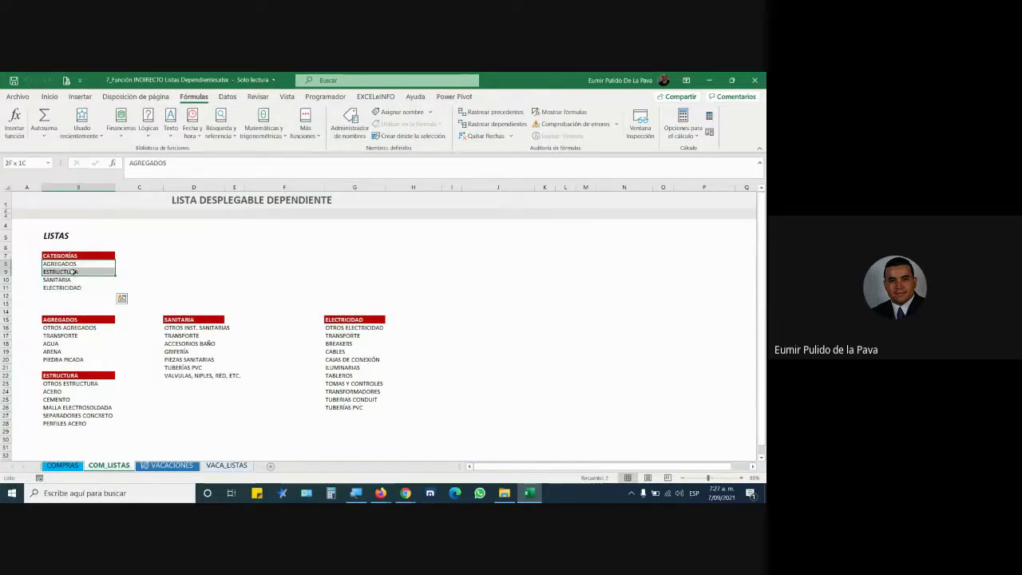
# Step: Define the name CATEGORIAS for B8:B11 in the Name Manager
pyautogui.click(352, 133)
pyautogui.click(295, 173)
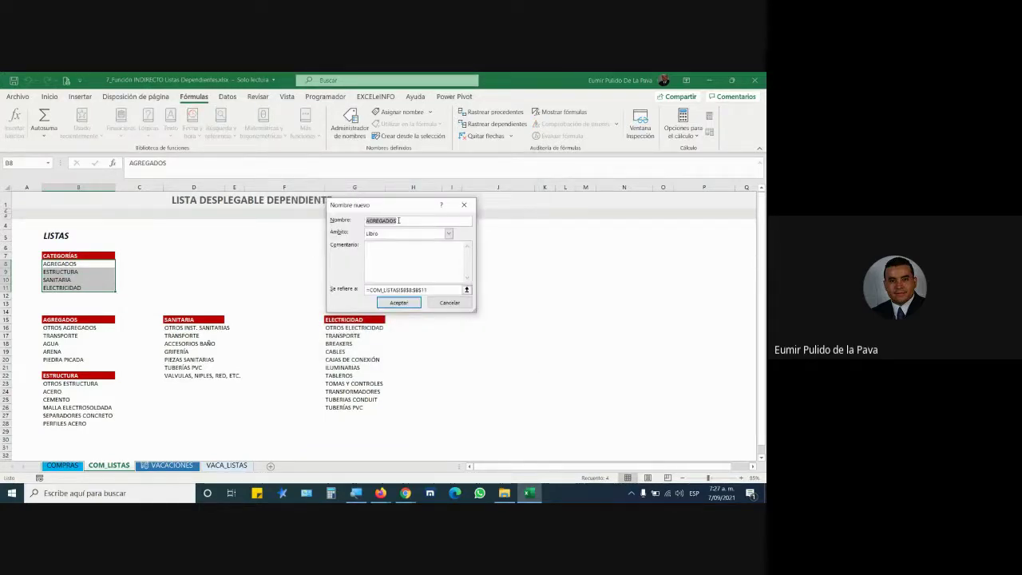
pyautogui.write('CATEGORI')
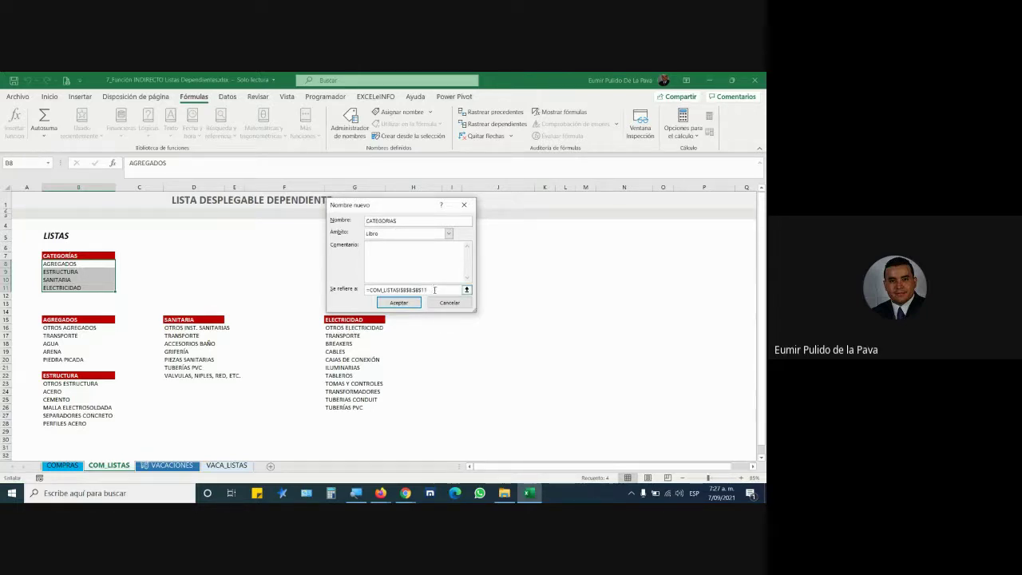
pyautogui.click(399, 303)
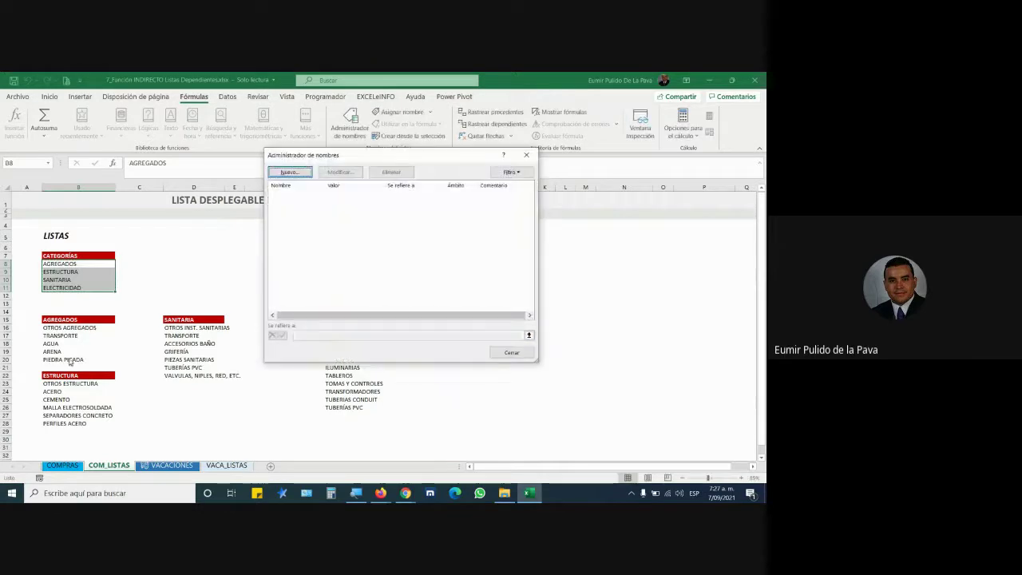
pyautogui.click(511, 353)
# Step: Select the AGREGADOS items B16:B20 and start a new name, but cancel it
pyautogui.moveTo(79, 328); pyautogui.dragTo(82, 365)
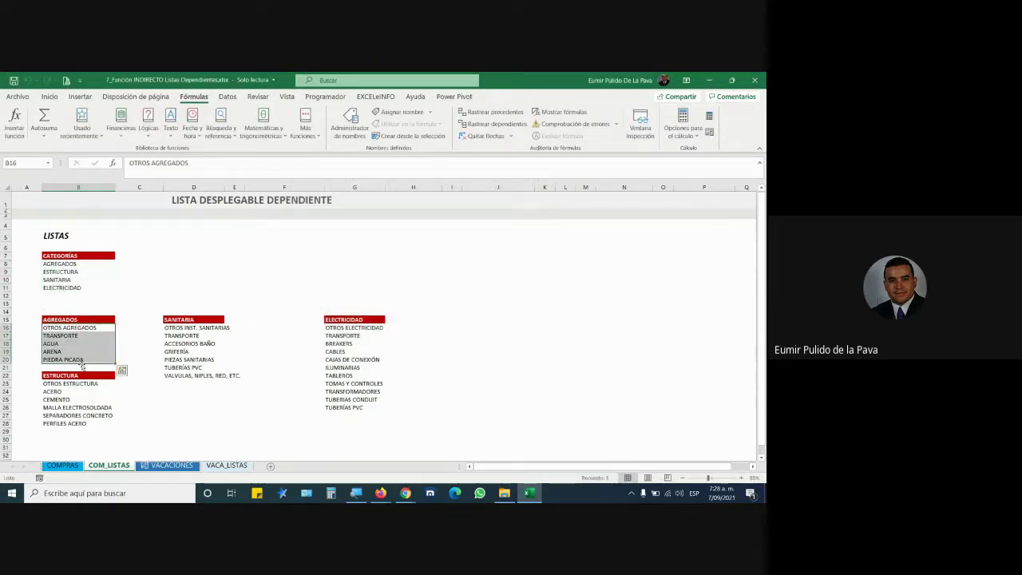
pyautogui.click(351, 131)
pyautogui.click(306, 175)
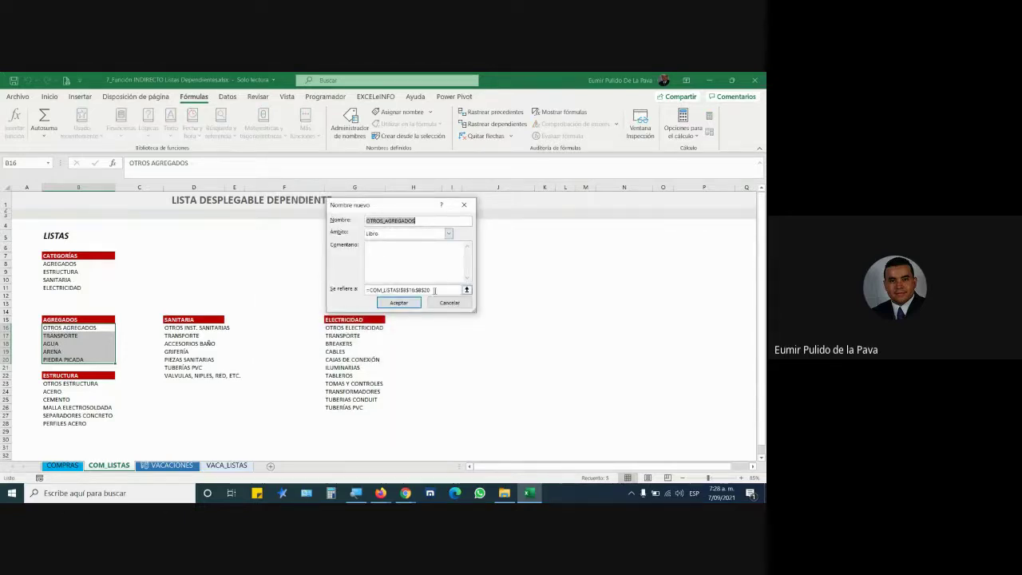
pyautogui.click(449, 303)
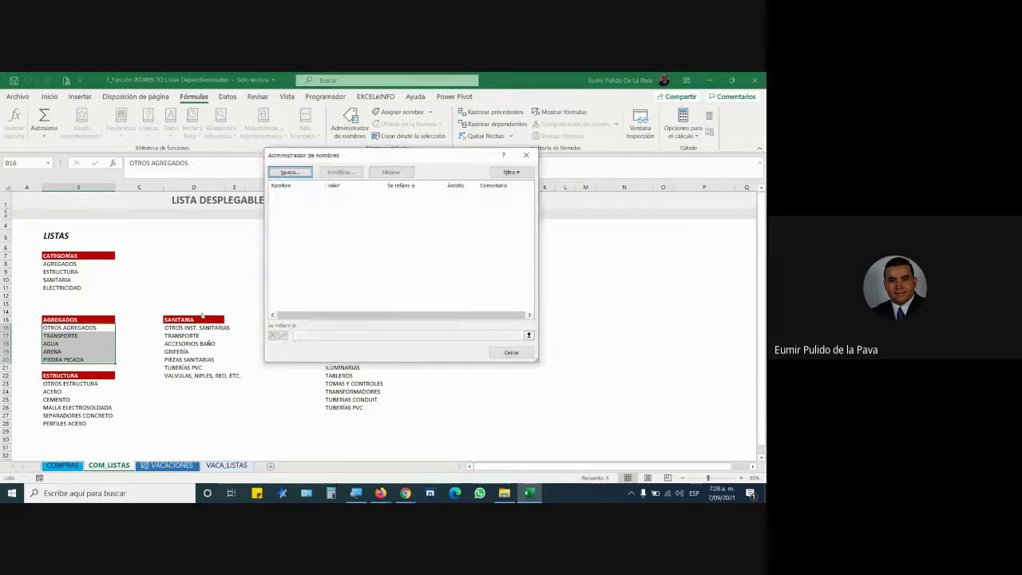
pyautogui.click(511, 352)
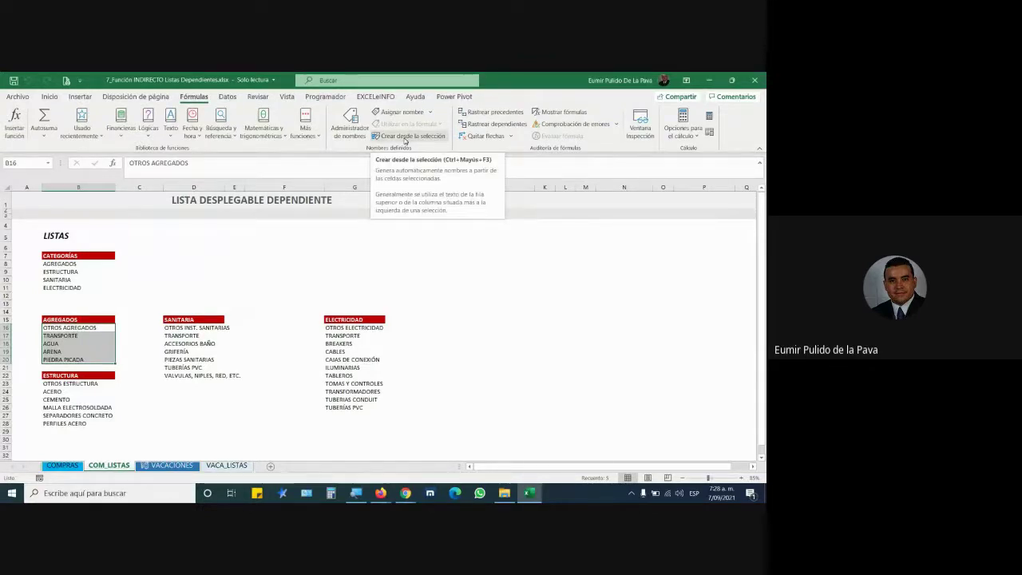
# Step: Select the column B lists plus SANITARIA D15:D22 and ELECTRICIDAD G15:G26 together
pyautogui.click(179, 272)
pyautogui.click(70, 246)
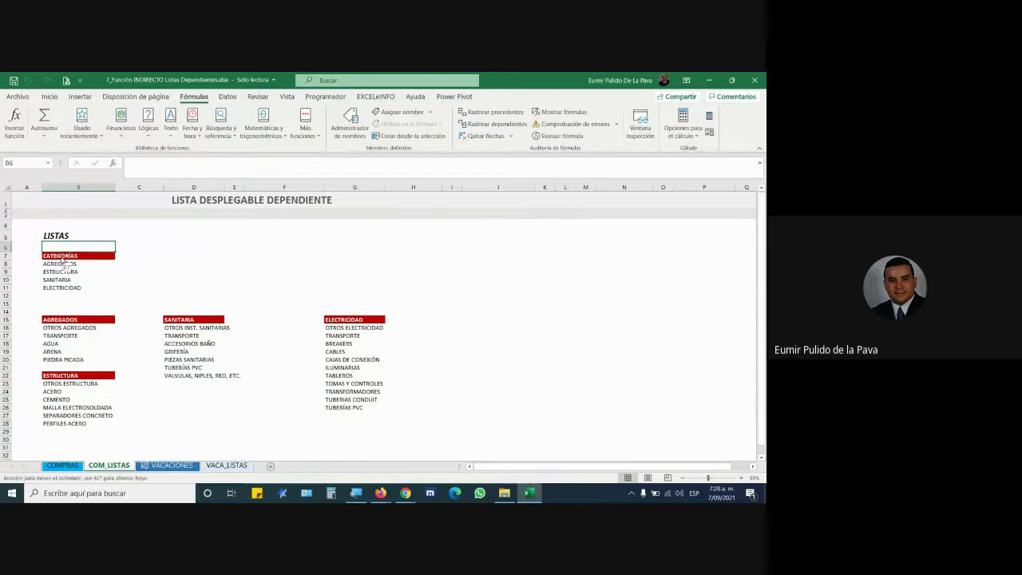
pyautogui.moveTo(62, 263)
pyautogui.mouseDown()
pyautogui.moveTo(76, 287)
pyautogui.moveTo(63, 359)
pyautogui.moveTo(79, 423)
pyautogui.mouseUp()
pyautogui.click(399, 311)
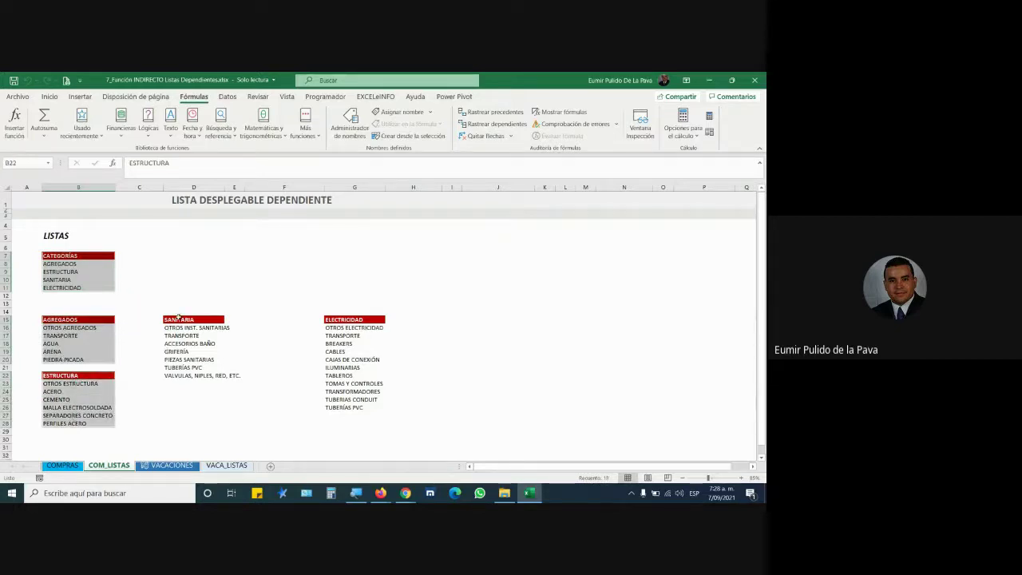
pyautogui.moveTo(178, 319); pyautogui.dragTo(200, 375)
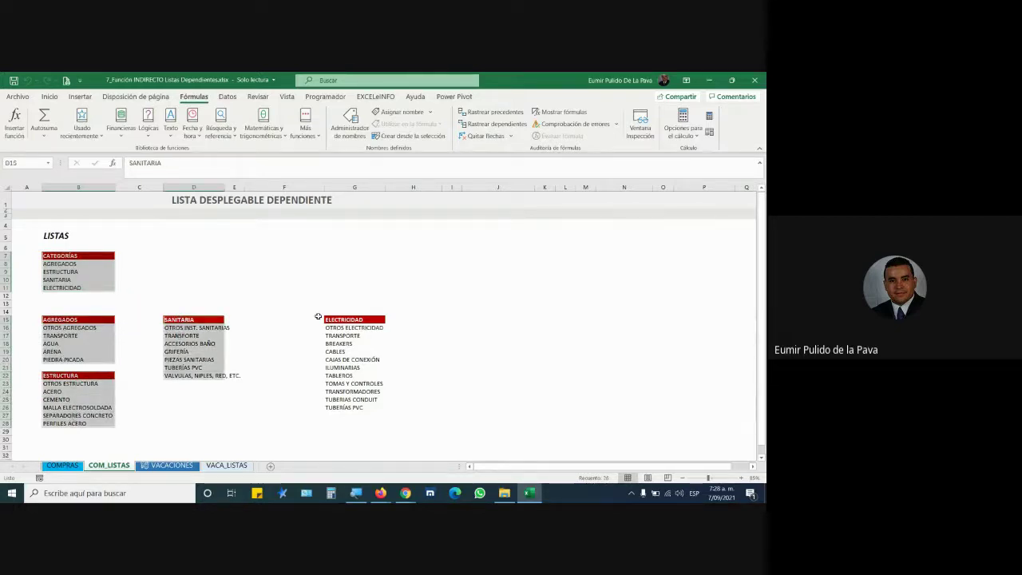
pyautogui.moveTo(334, 320); pyautogui.dragTo(337, 408)
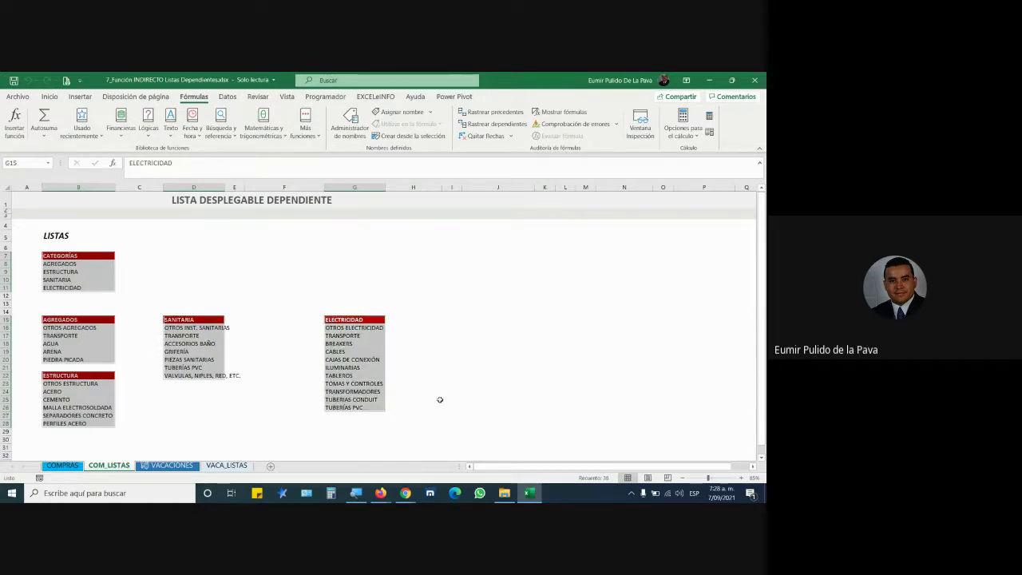
# Step: Open Crear desde la selección with only Fila superior ticked
pyautogui.click(415, 136)
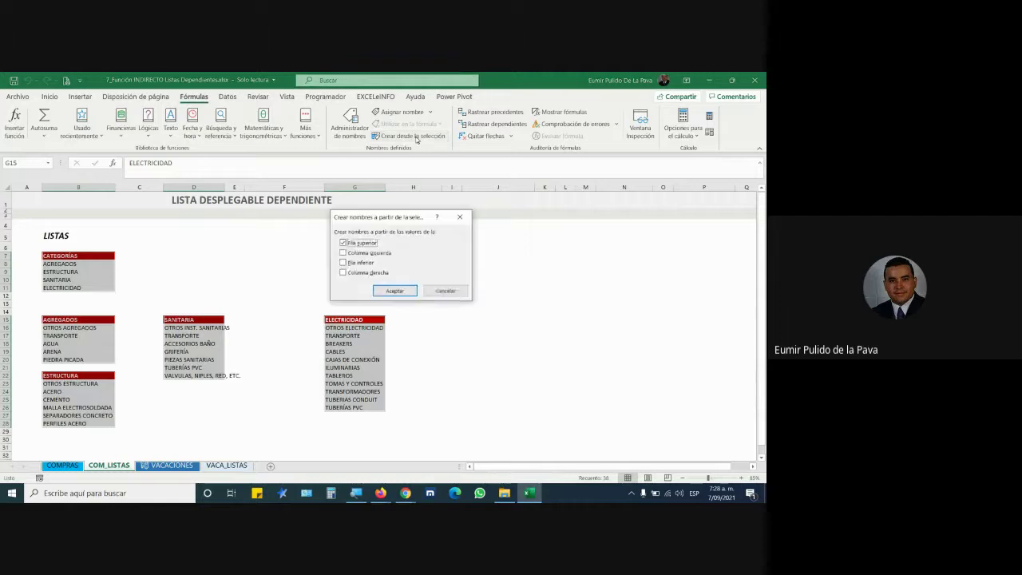
pyautogui.moveTo(391, 210); pyautogui.dragTo(307, 226)
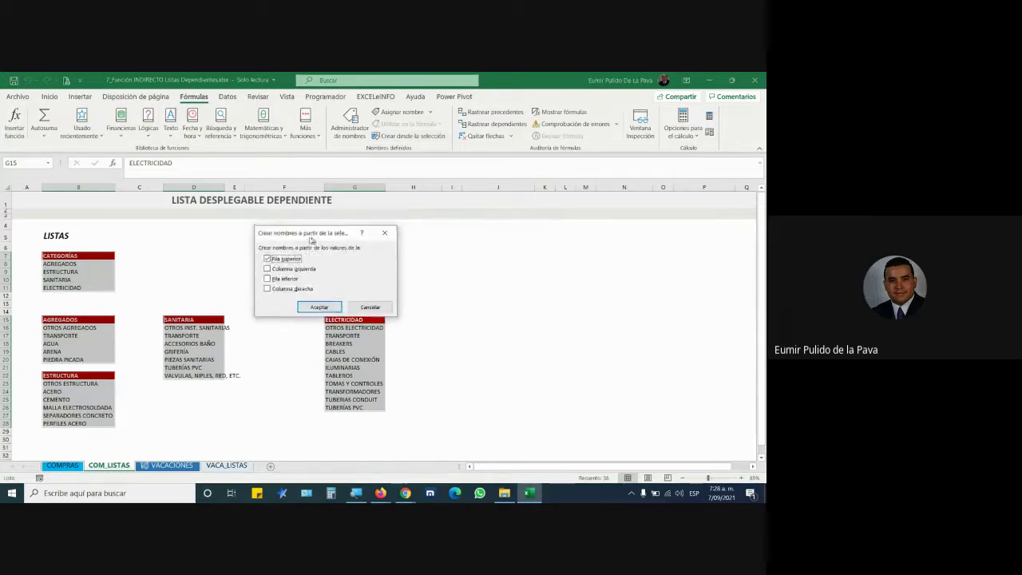
pyautogui.click(354, 495)
pyautogui.click(354, 456)
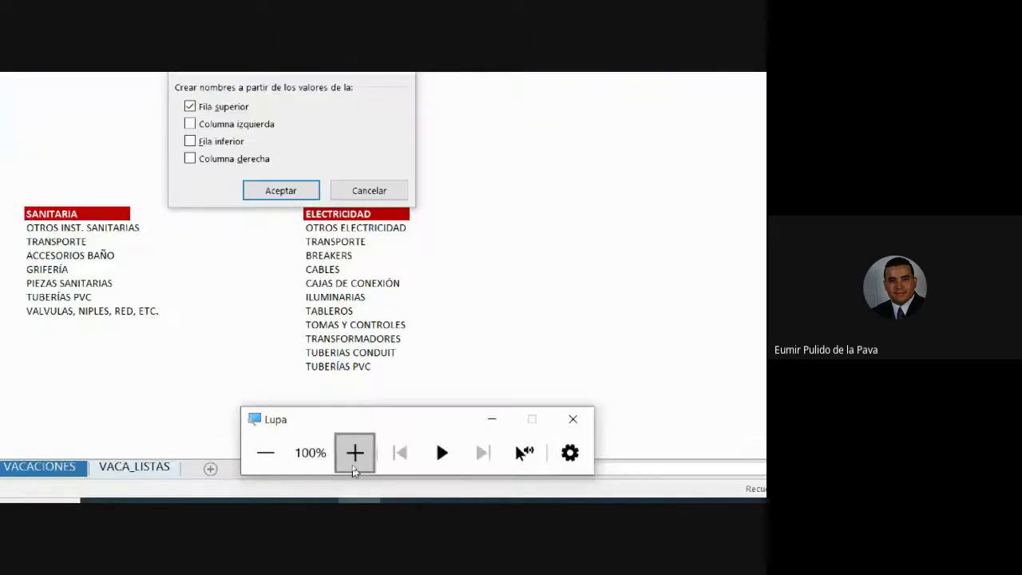
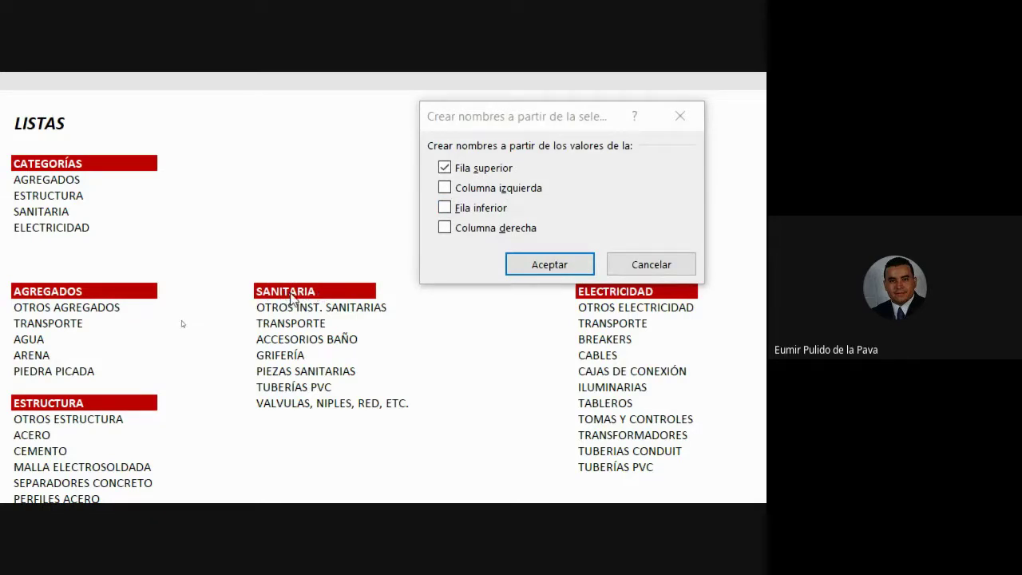
# Step: Create names for the category lists from their top-row headers only
pyautogui.click(444, 228)
pyautogui.click(445, 227)
pyautogui.click(520, 261)
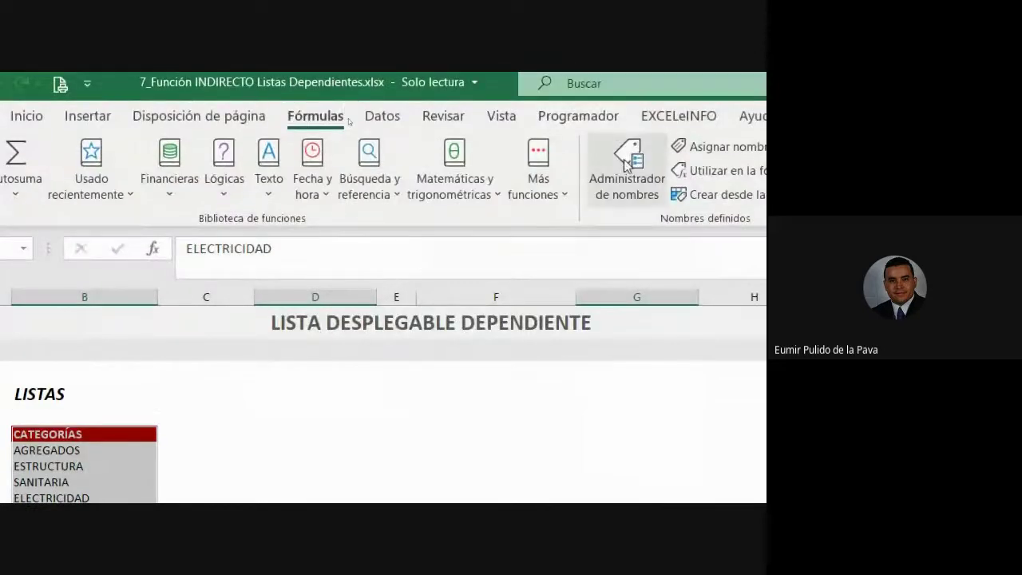
# Step: Review the defined names CATEGORÍAS, ELECTRICIDAD, ESTRUCTURA and SANITARIA and their cell references in Name Manager
pyautogui.click(627, 164)
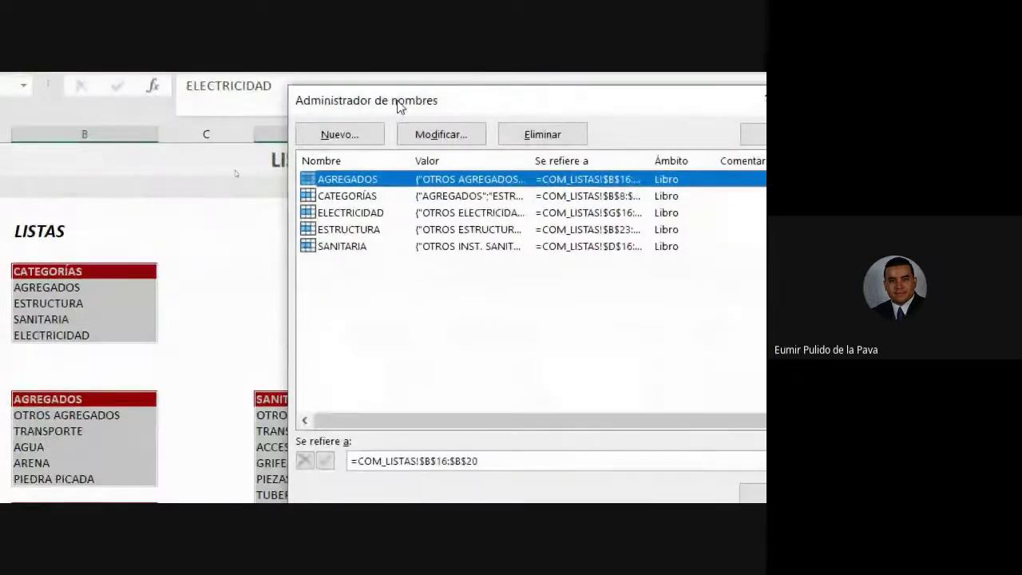
pyautogui.moveTo(400, 106); pyautogui.dragTo(670, 241)
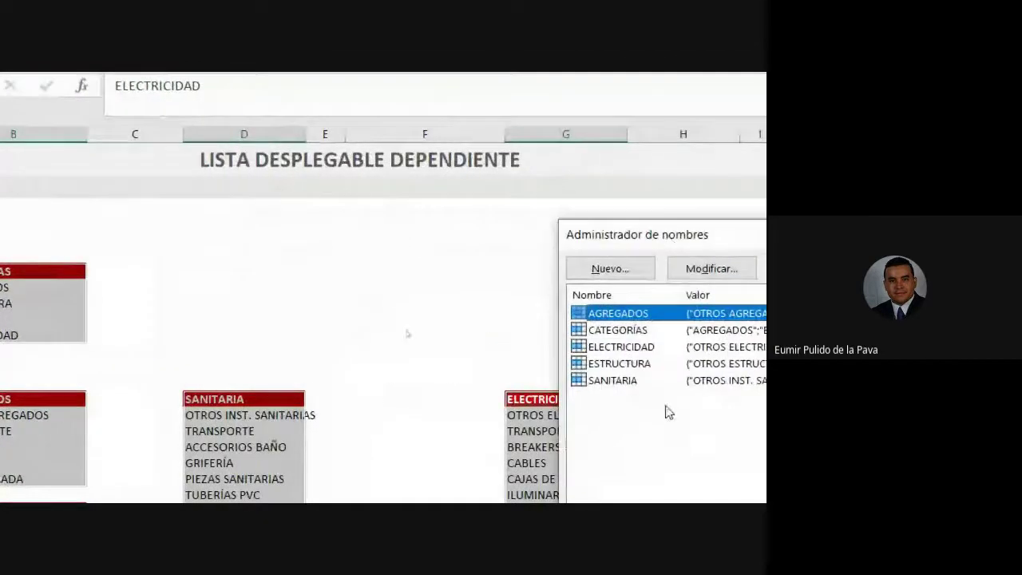
pyautogui.moveTo(681, 294); pyautogui.dragTo(656, 294)
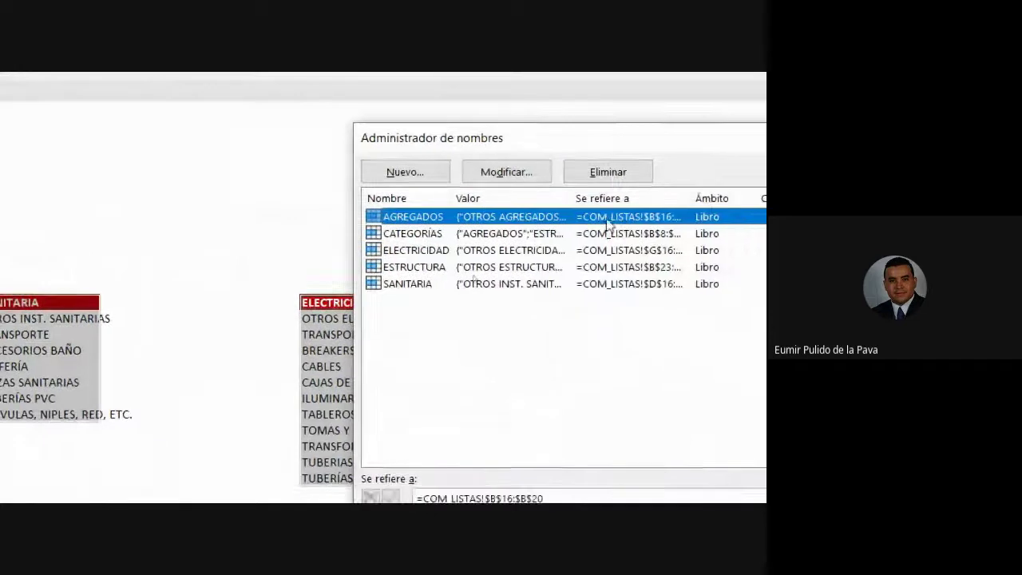
pyautogui.moveTo(565, 199); pyautogui.dragTo(782, 199)
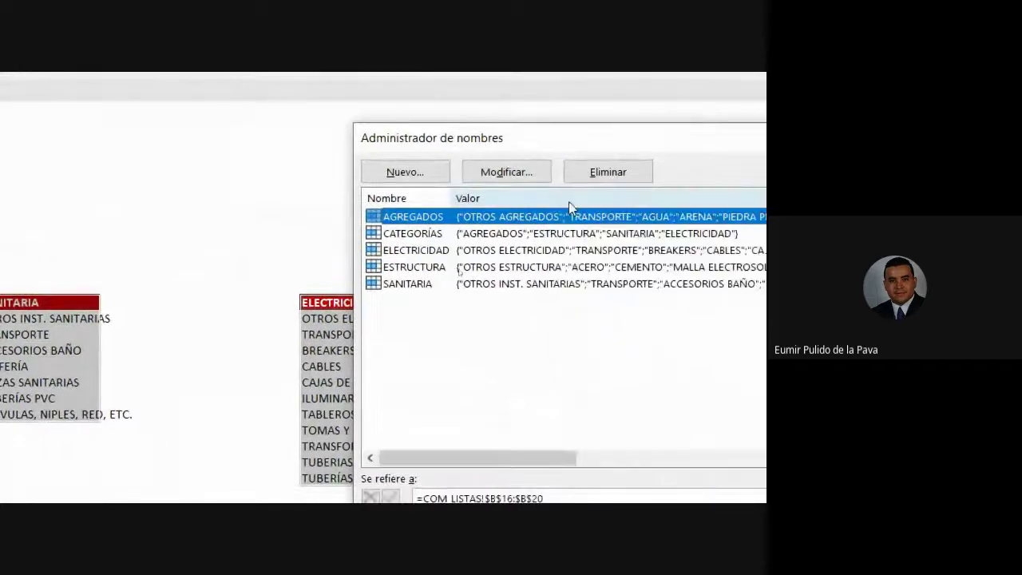
pyautogui.click(424, 235)
pyautogui.click(427, 253)
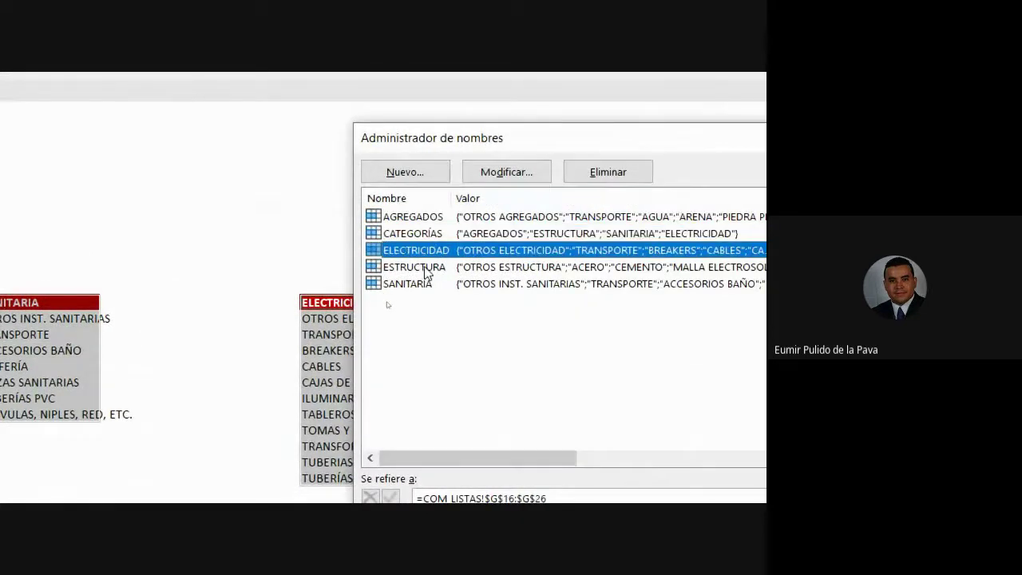
pyautogui.click(425, 269)
pyautogui.click(414, 285)
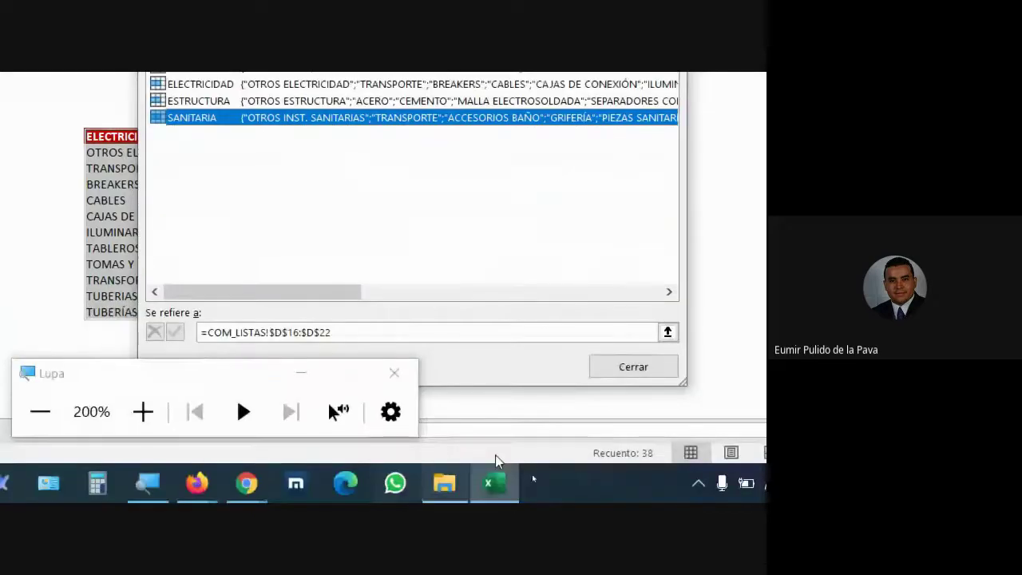
pyautogui.click(599, 368)
# Step: Compare the COM_LISTAS lists with the COMPRAS purchases table, selecting row 19
pyautogui.click(303, 374)
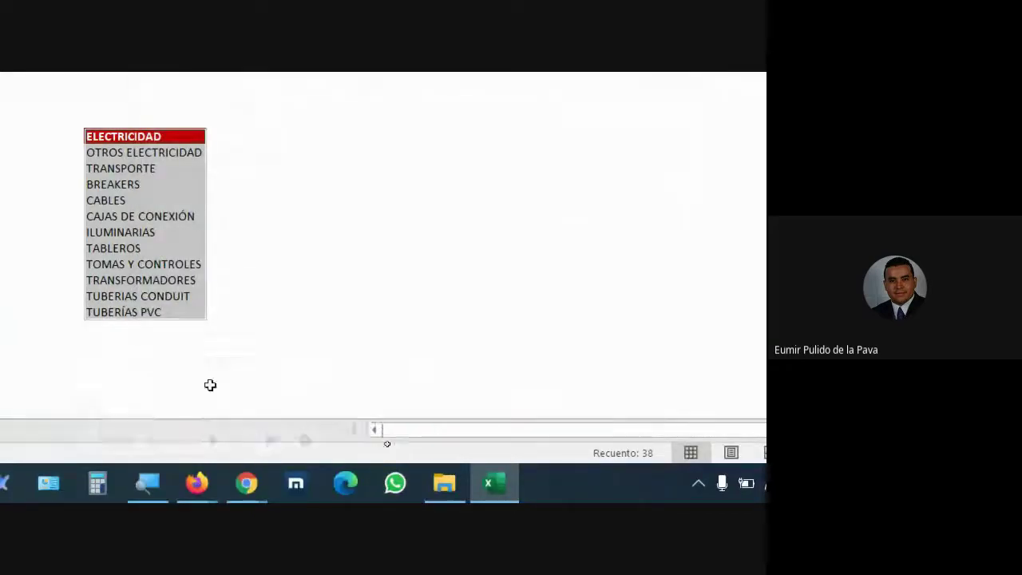
pyautogui.click(129, 432)
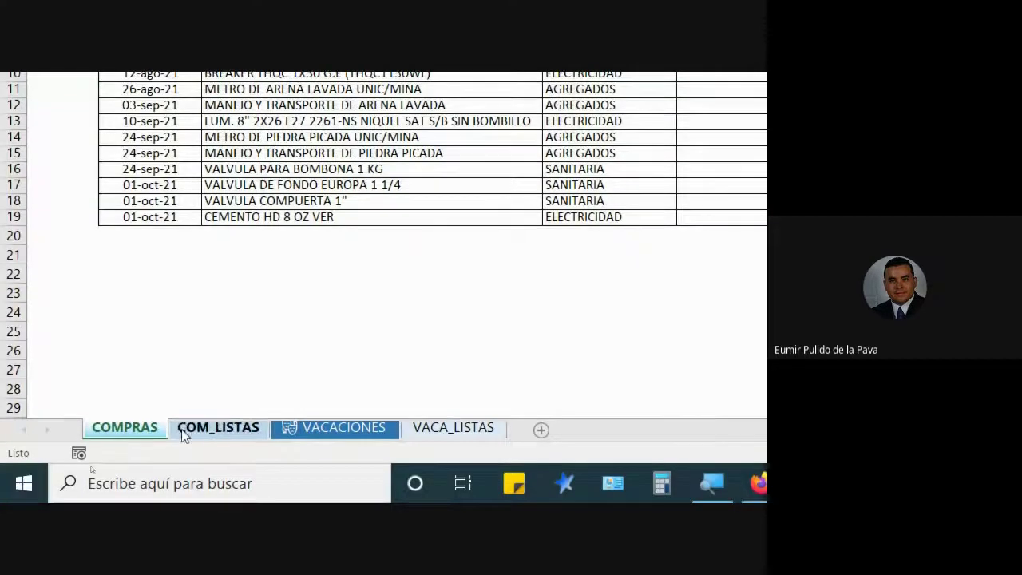
pyautogui.click(218, 492)
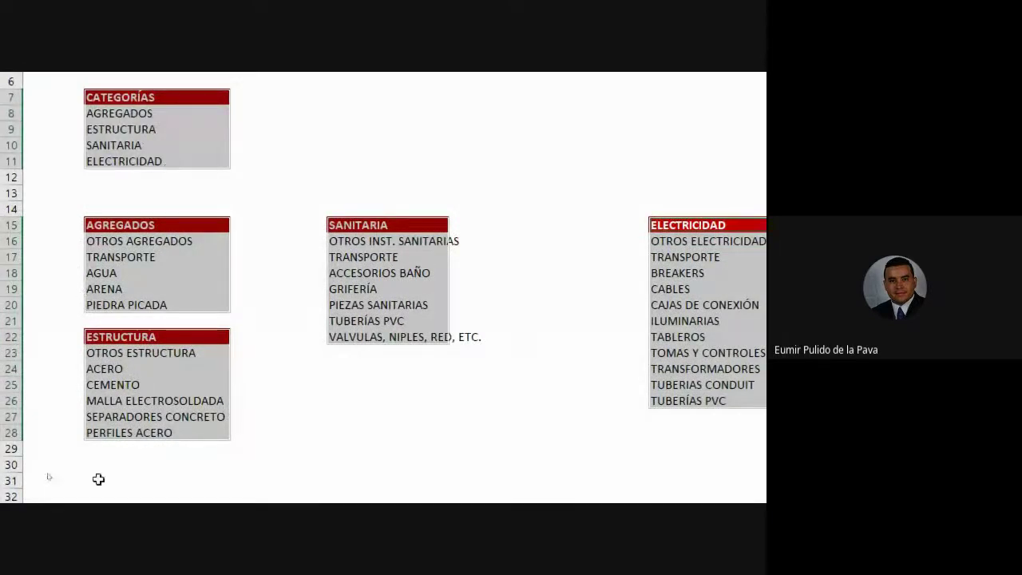
pyautogui.click(128, 427)
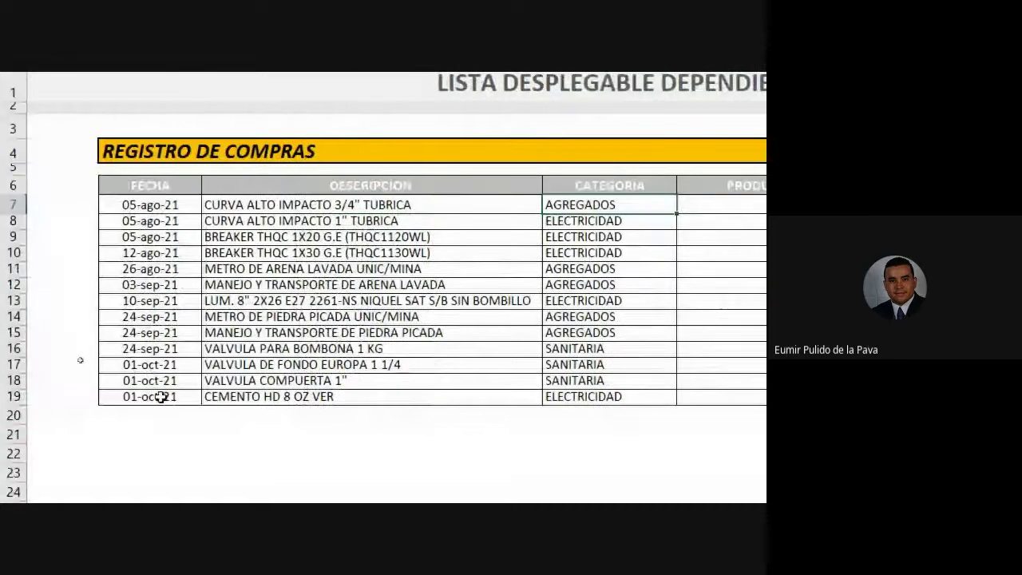
pyautogui.click(16, 394)
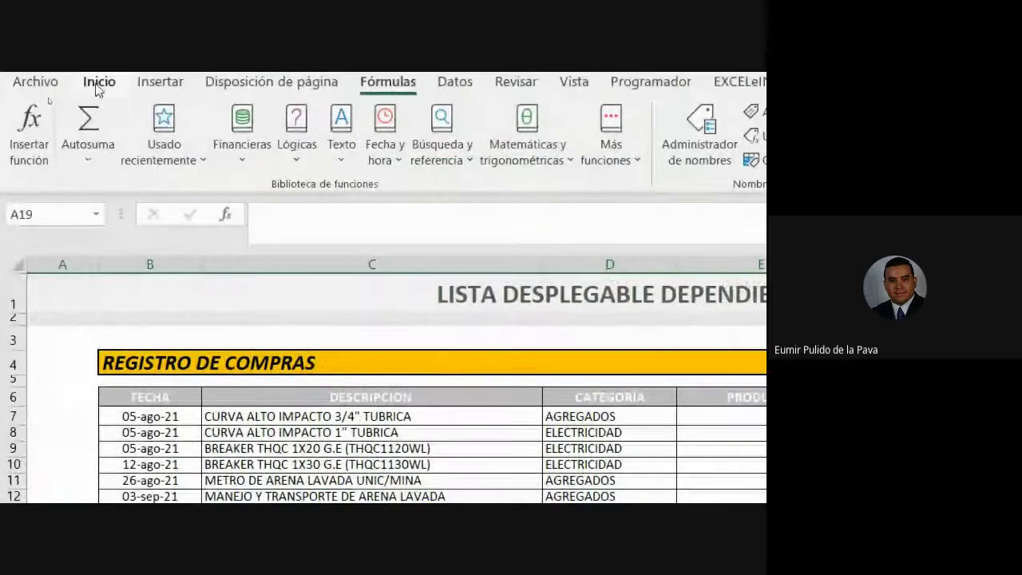
# Step: Select the CATEGORÍA column cells of the table and bring up Data Validation for them
pyautogui.click(98, 82)
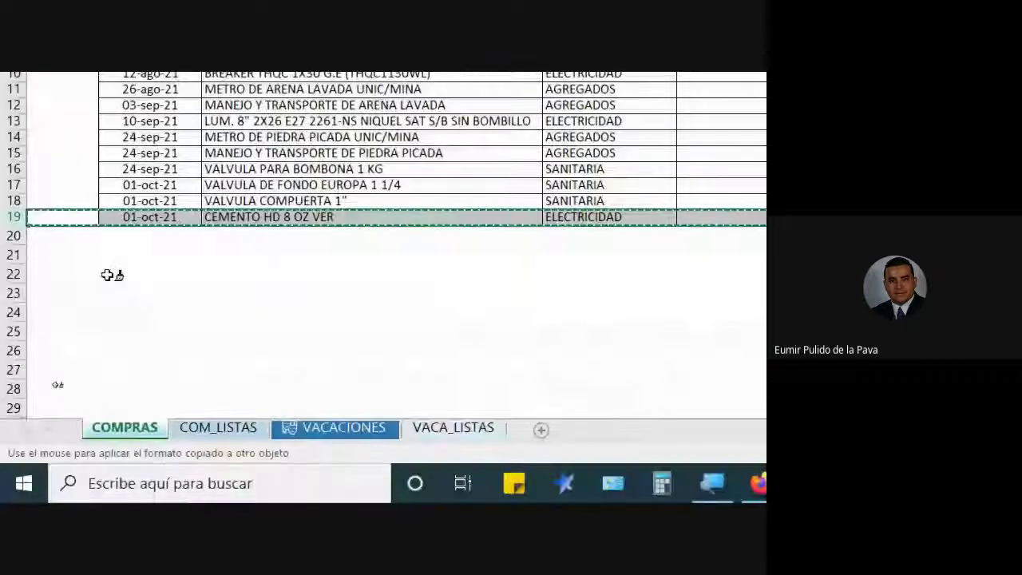
pyautogui.click(24, 232)
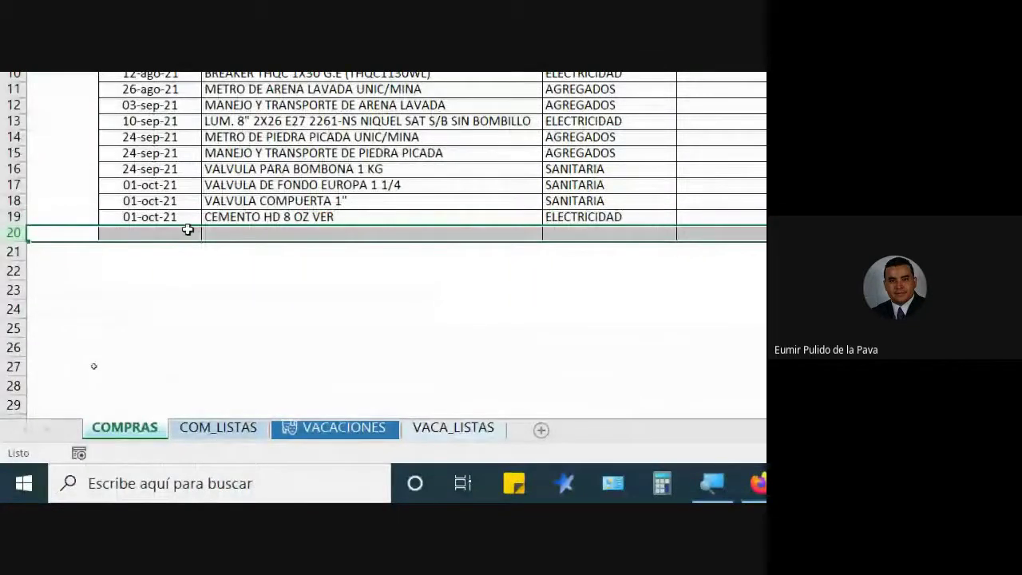
pyautogui.click(368, 231)
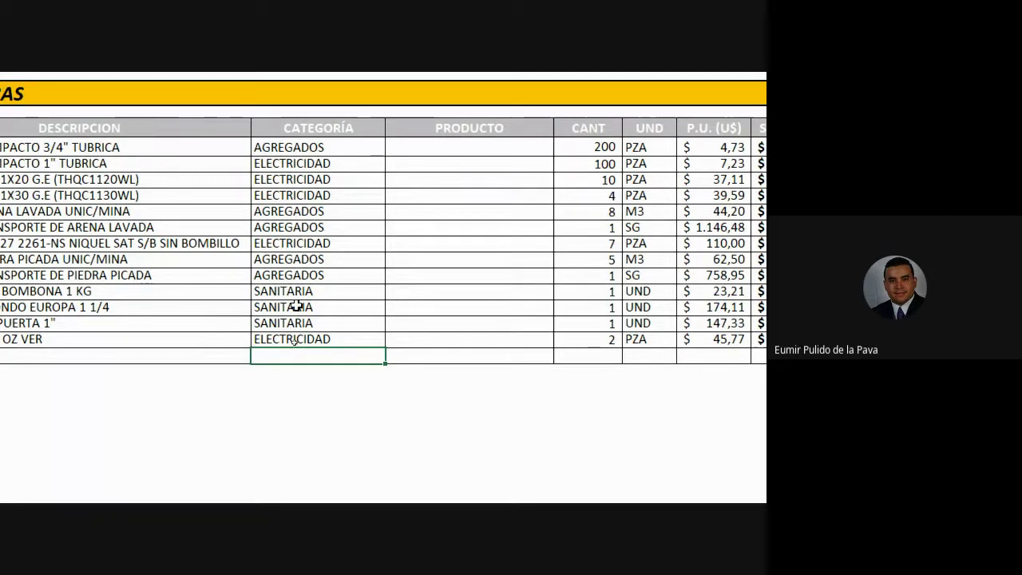
pyautogui.moveTo(349, 147); pyautogui.dragTo(349, 355)
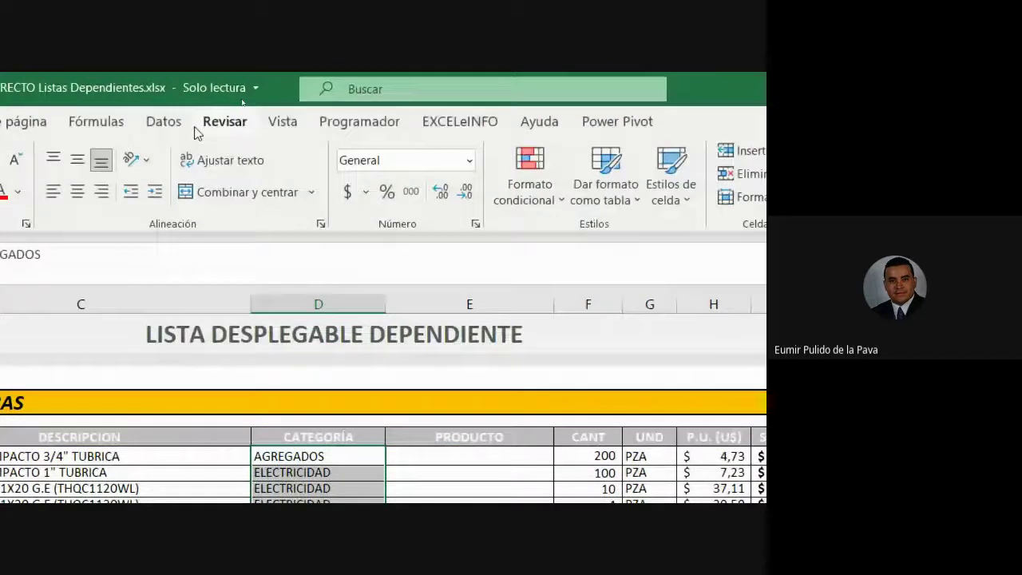
pyautogui.click(168, 121)
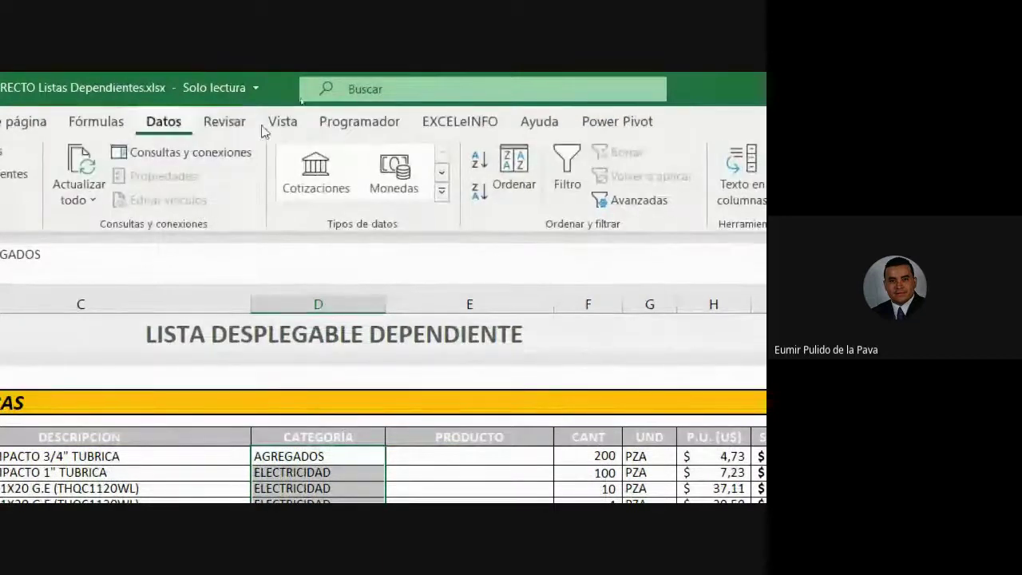
pyautogui.click(535, 196)
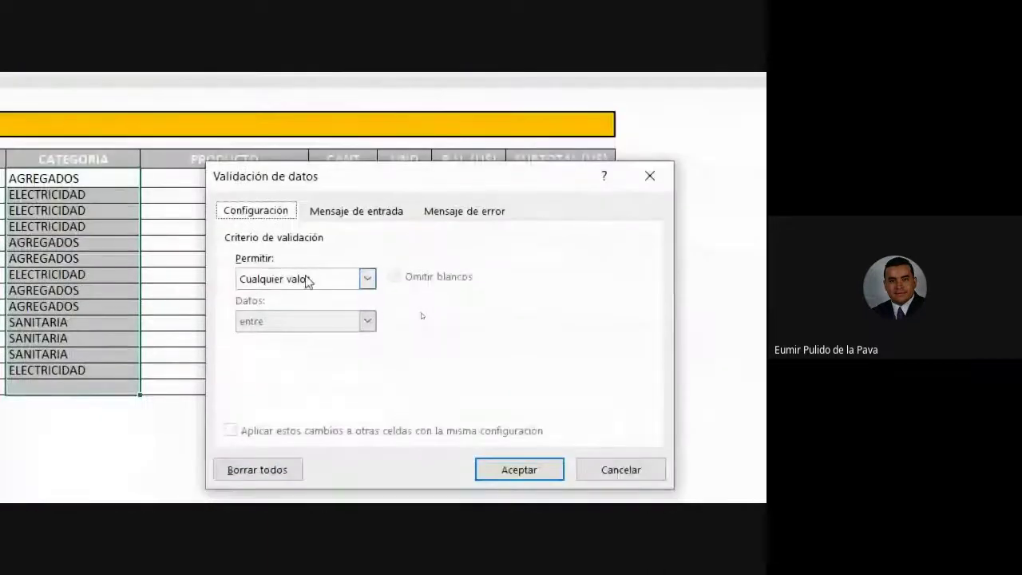
# Step: Try a List validation with source =CATEGORIA, dismiss the range-not-found error and cancel
pyautogui.click(303, 278)
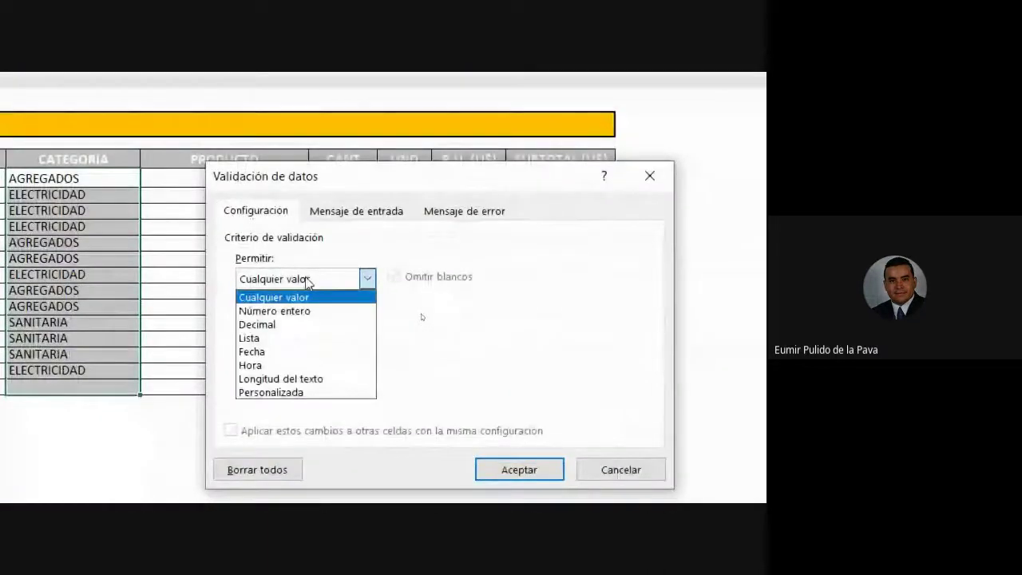
pyautogui.click(282, 339)
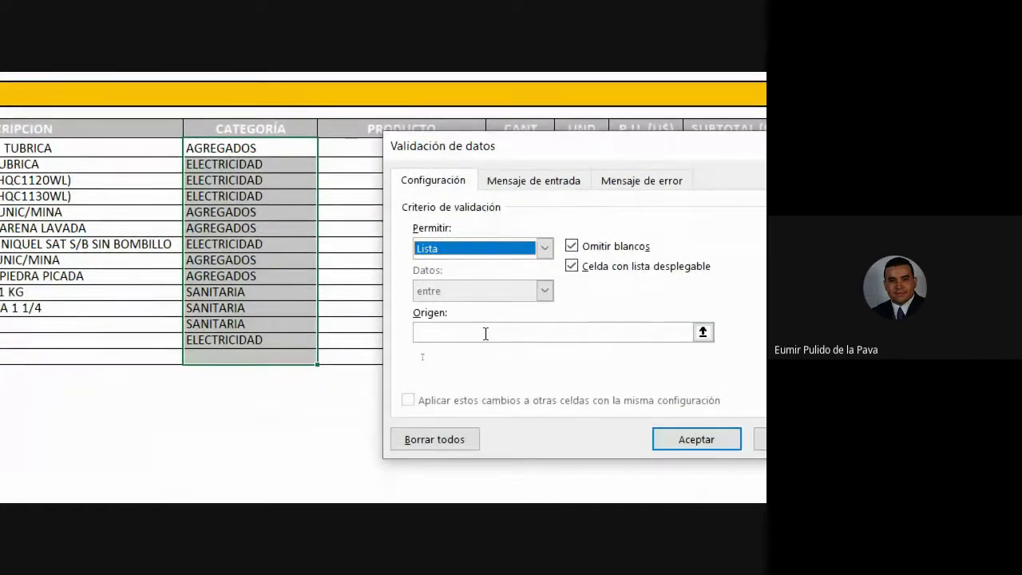
pyautogui.click(485, 333)
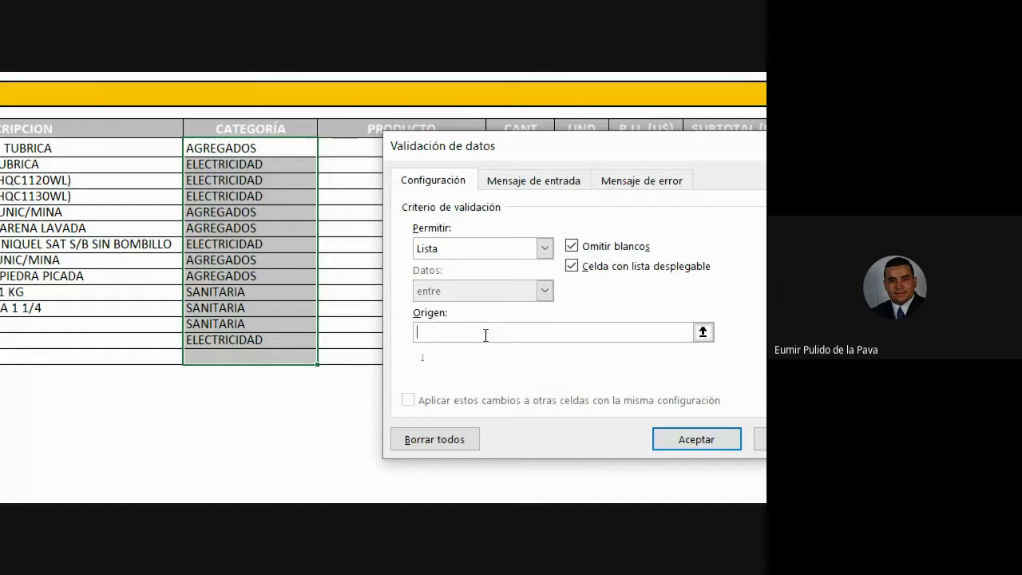
pyautogui.write('=C')
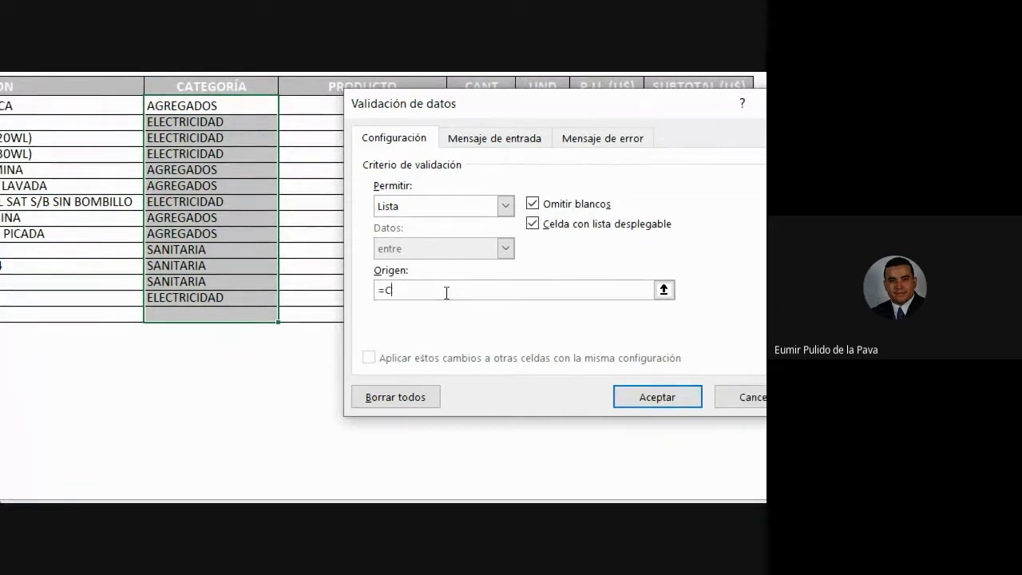
pyautogui.write('ATEGO')
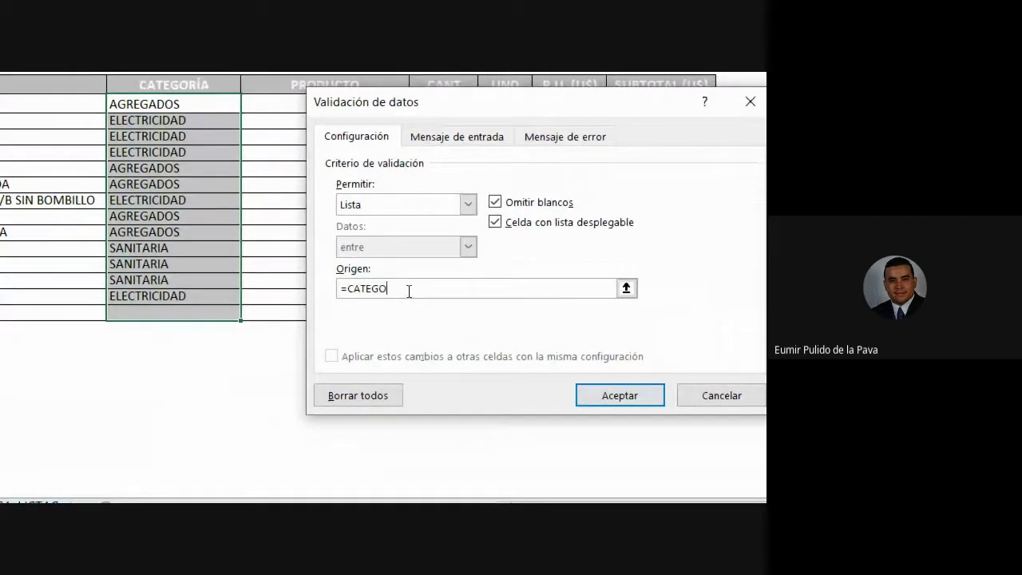
pyautogui.write('RIA')
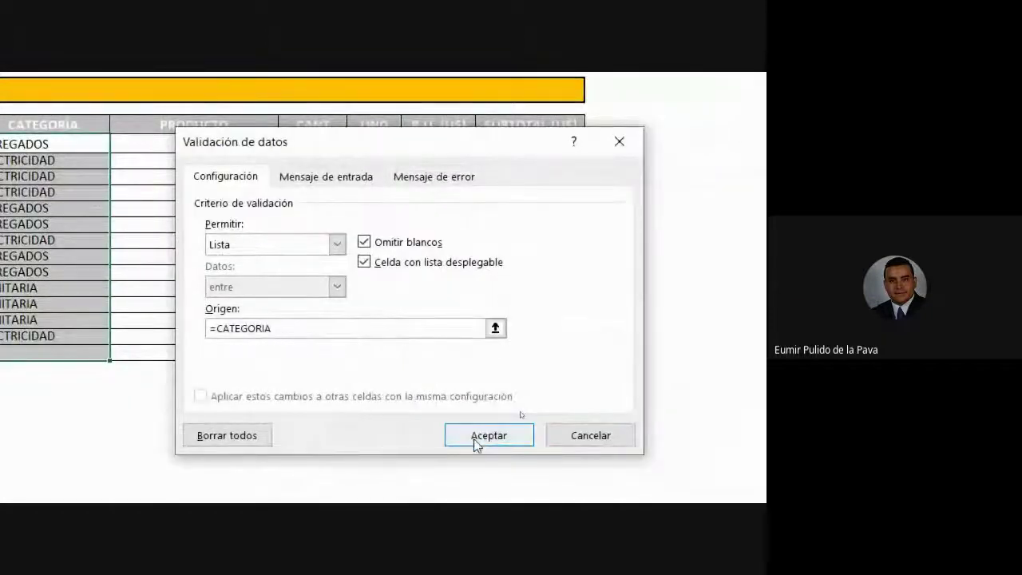
pyautogui.click(475, 436)
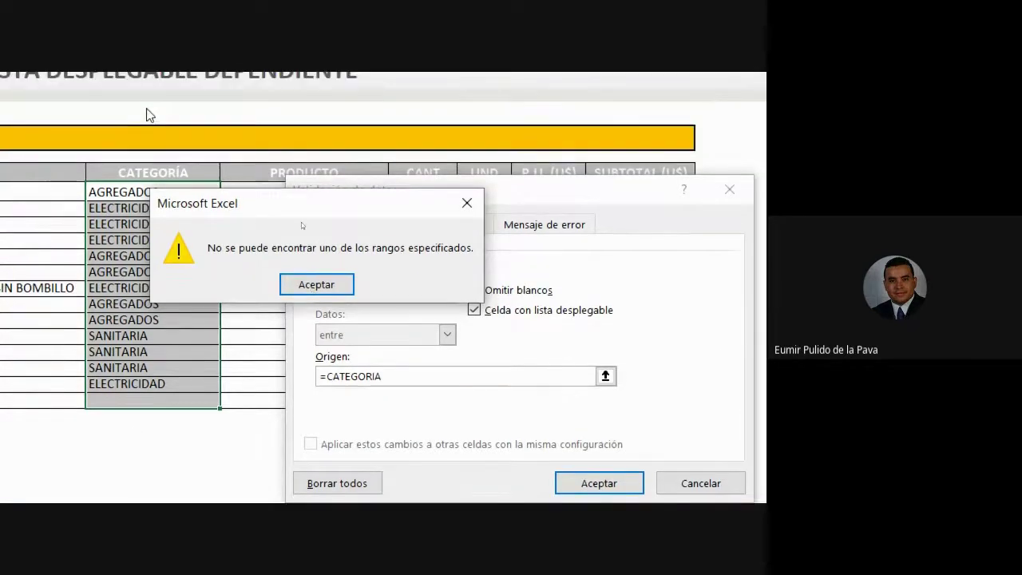
pyautogui.click(317, 286)
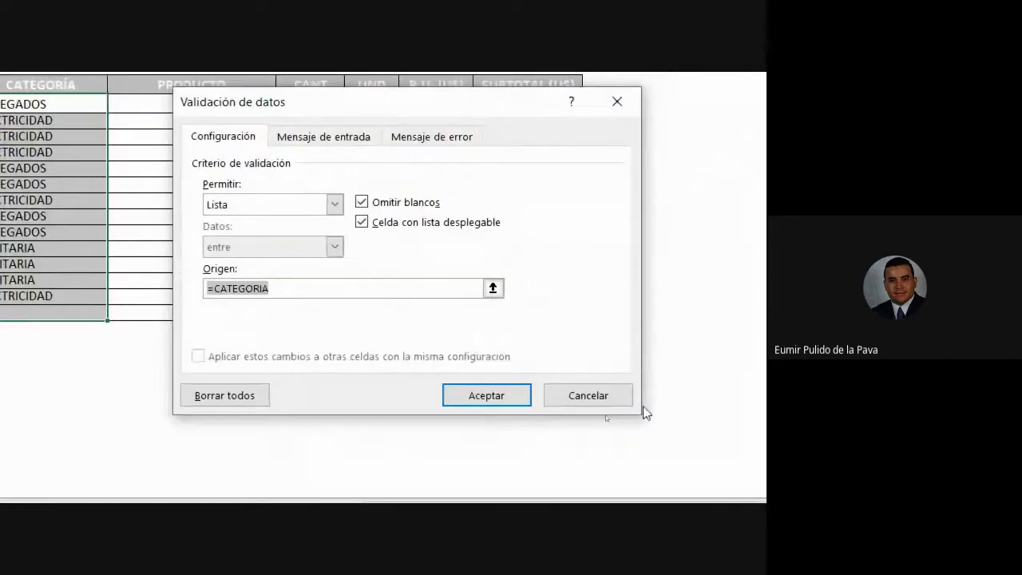
pyautogui.click(604, 399)
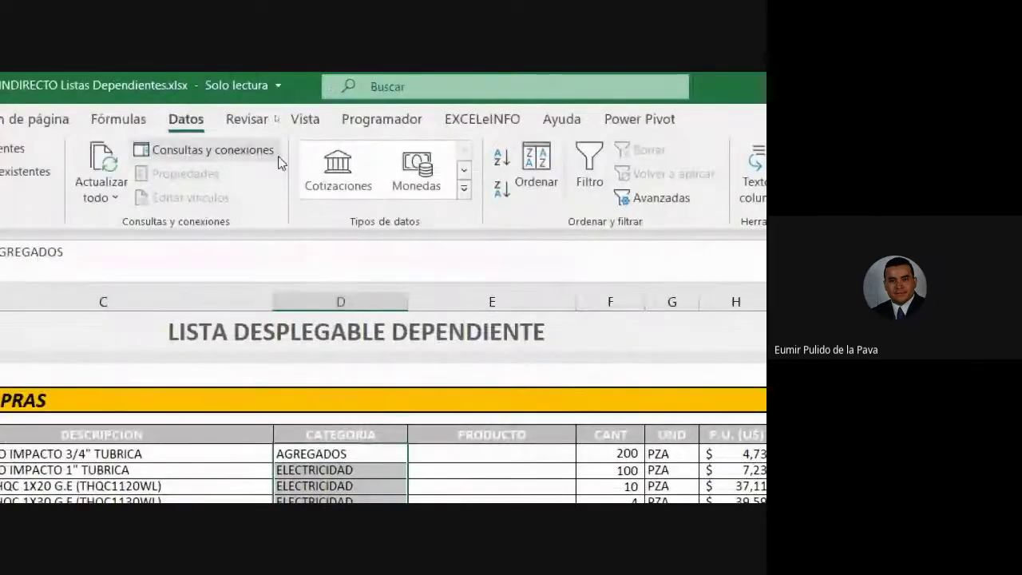
# Step: Check in Name Manager that the category list is named CATEGORÍAS, with an accent
pyautogui.scroll(1, 214, 135)
pyautogui.click(433, 170)
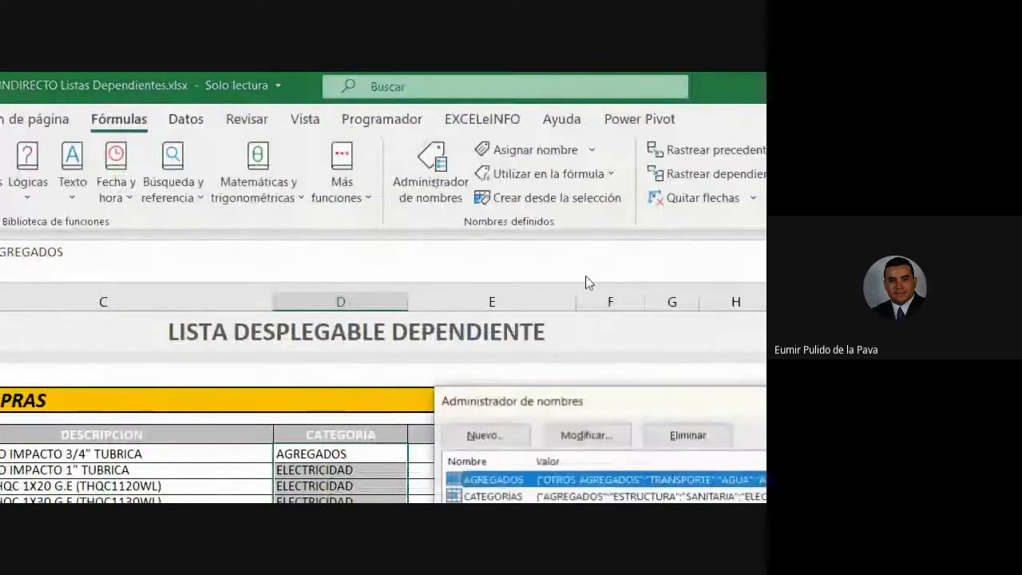
pyautogui.moveTo(281, 230); pyautogui.dragTo(310, 230)
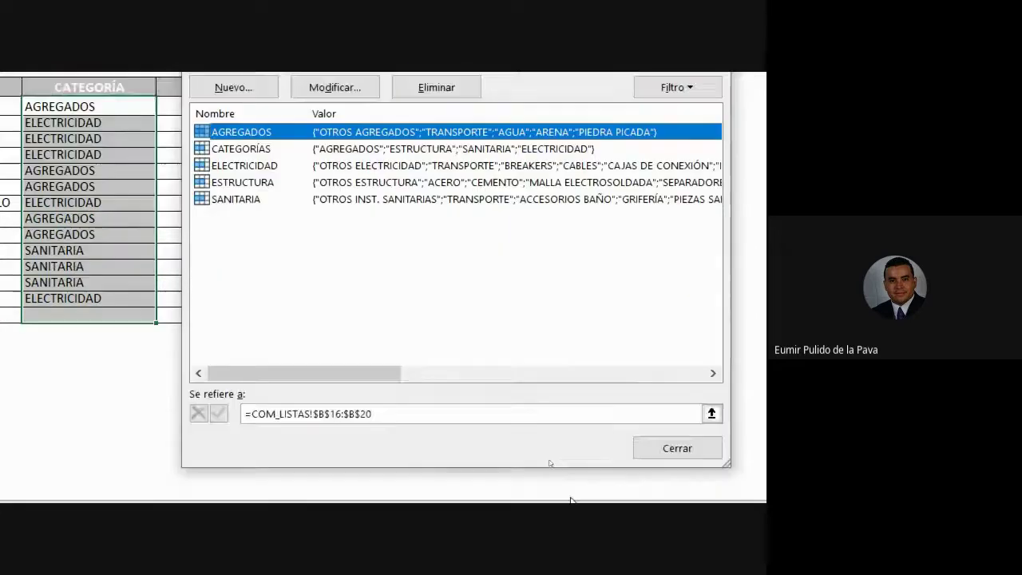
pyautogui.click(675, 442)
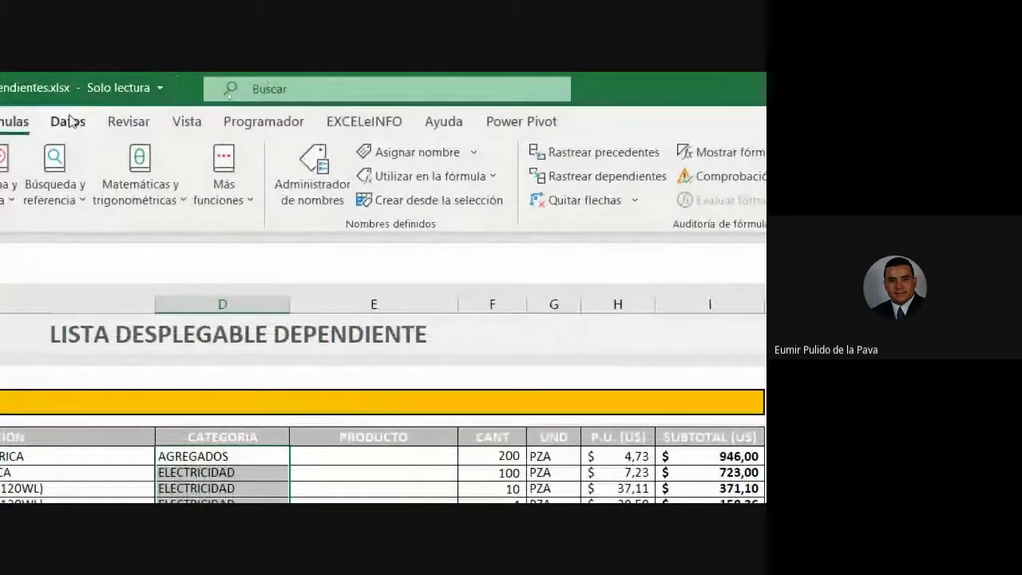
pyautogui.click(69, 121)
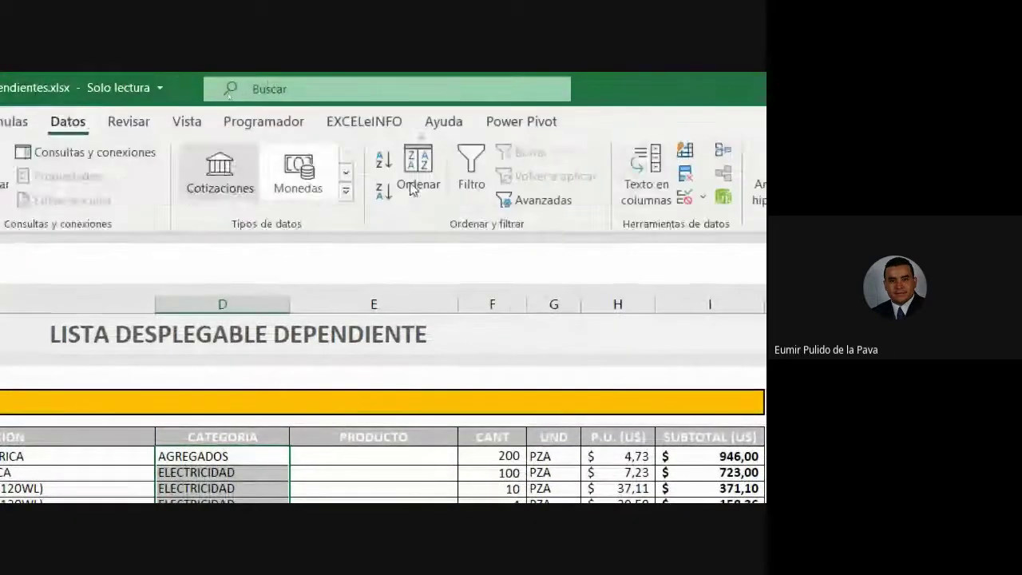
pyautogui.click(491, 199)
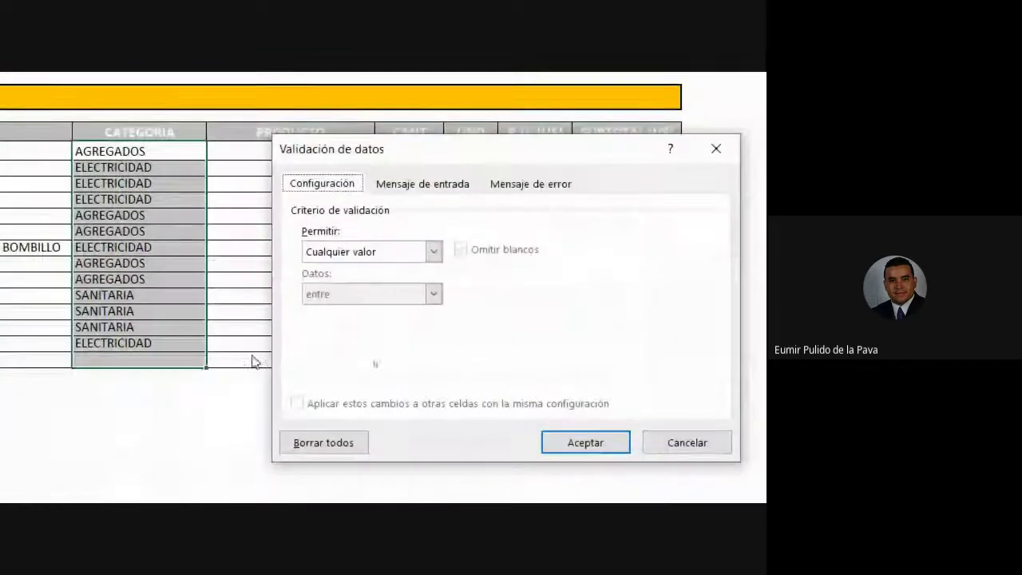
pyautogui.click(434, 251)
pyautogui.click(336, 311)
pyautogui.click(340, 335)
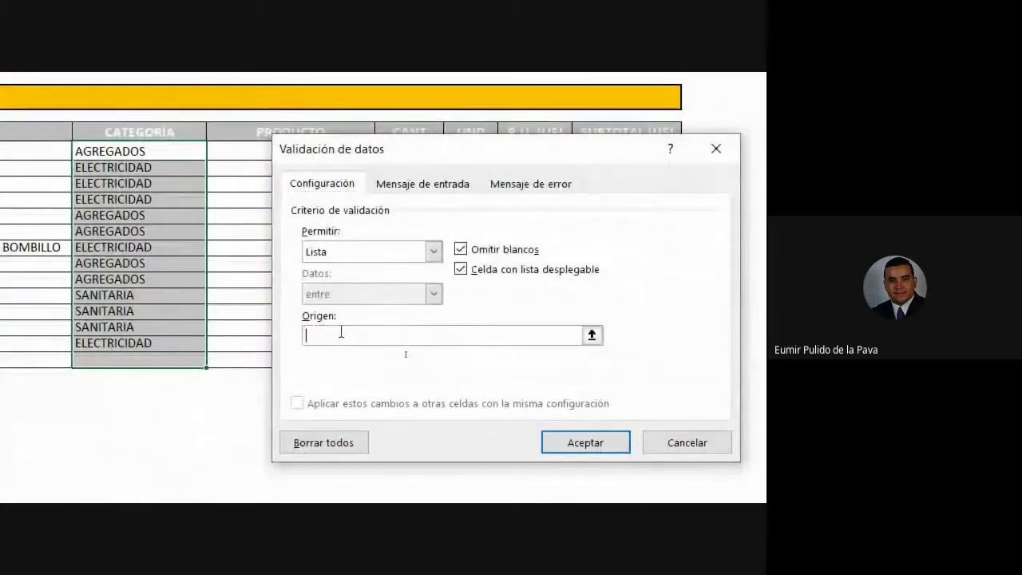
pyautogui.write('=CATEG')
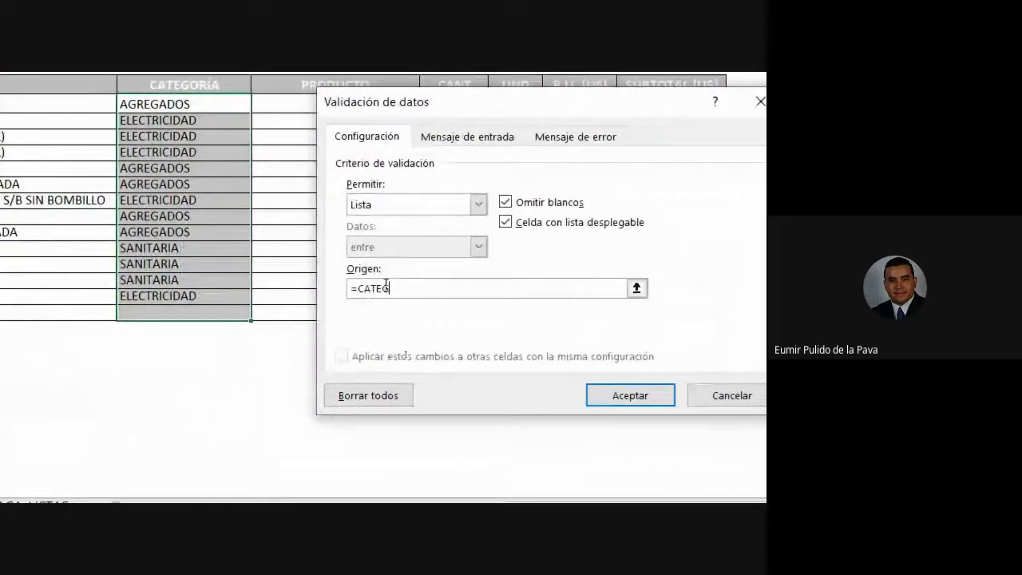
pyautogui.write('ORI')
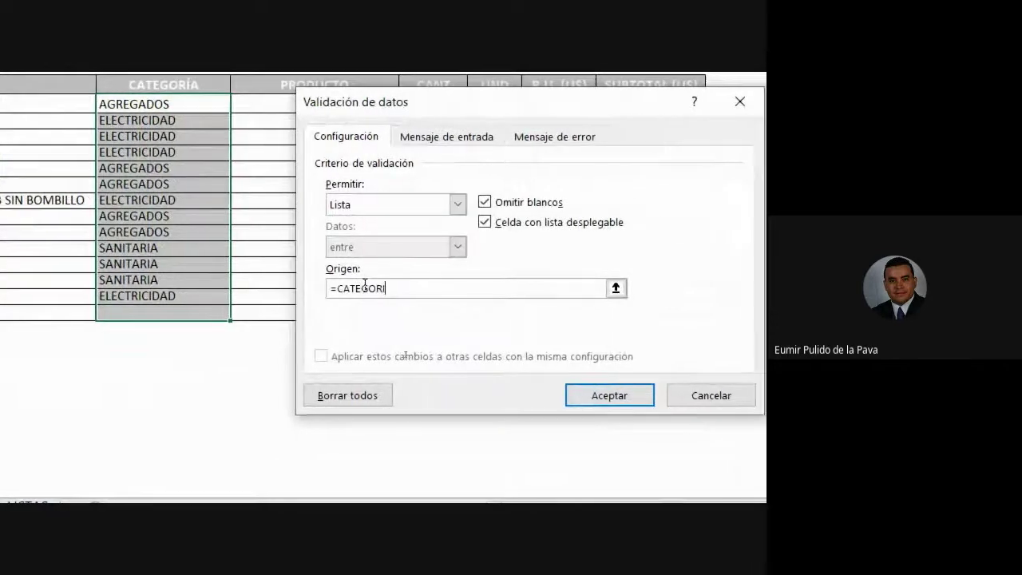
pyautogui.write('A')
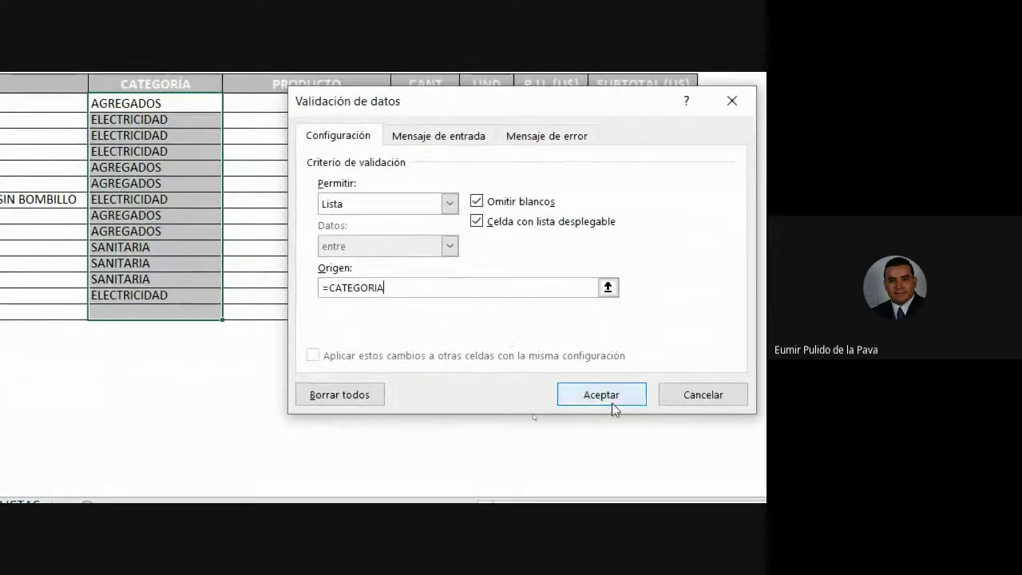
pyautogui.click(614, 399)
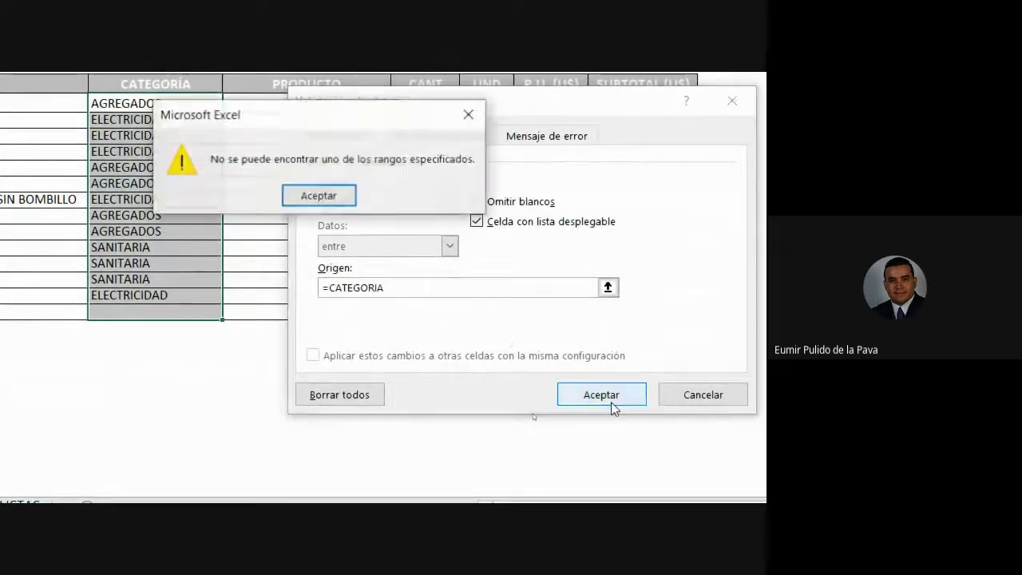
pyautogui.moveTo(358, 483)
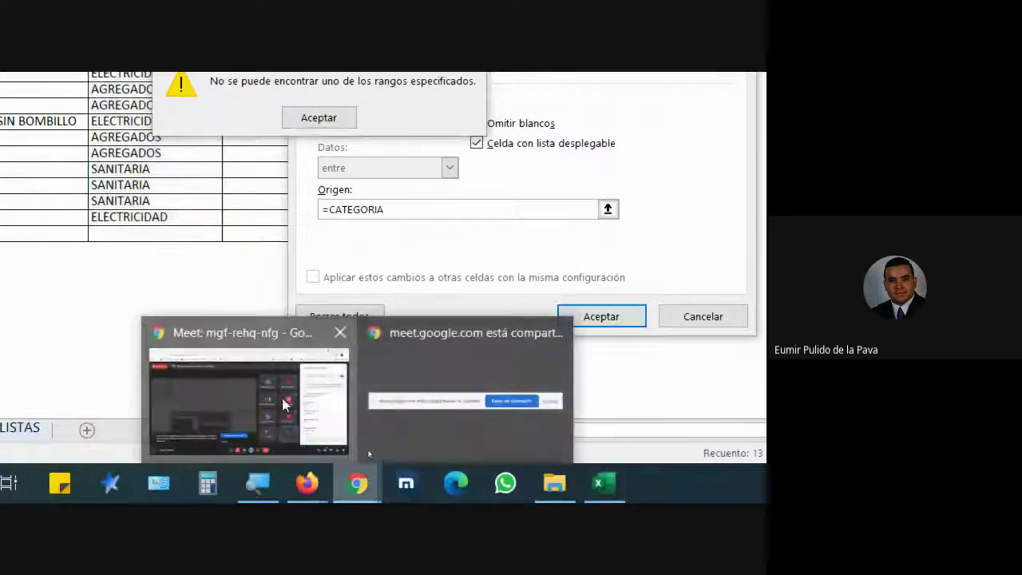
pyautogui.click(239, 383)
pyautogui.click(292, 483)
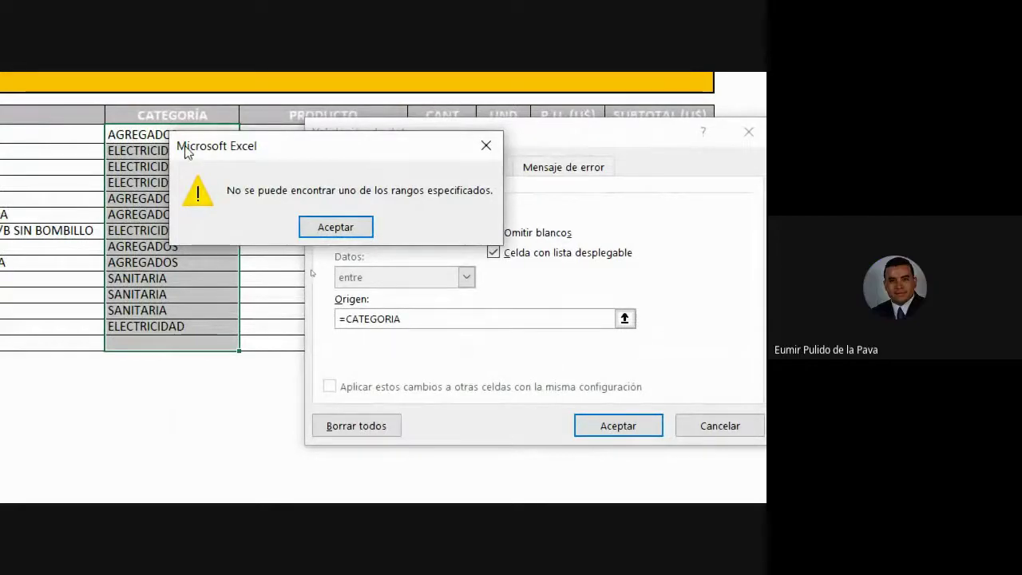
pyautogui.click(335, 228)
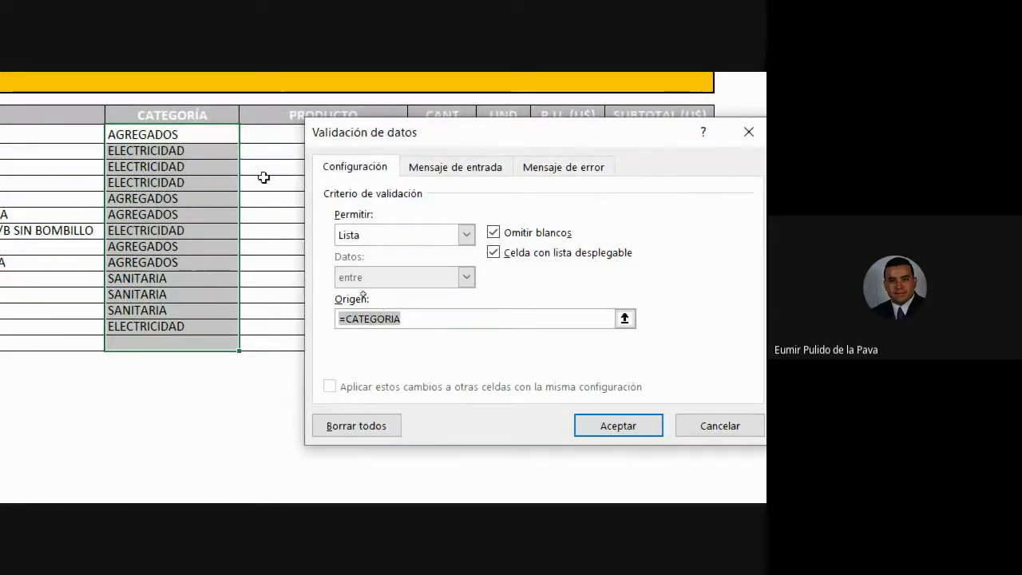
pyautogui.click(420, 320)
pyautogui.click(721, 427)
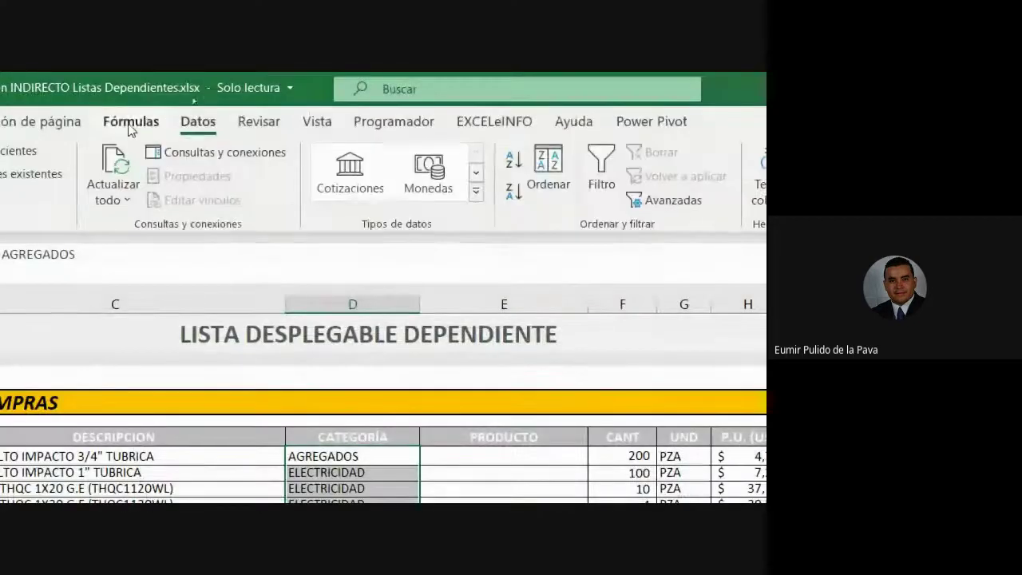
# Step: Inspect the CATEGORÍAS name in Name Manager, referring to COM_LISTAS!$B$8:$B$11
pyautogui.click(131, 122)
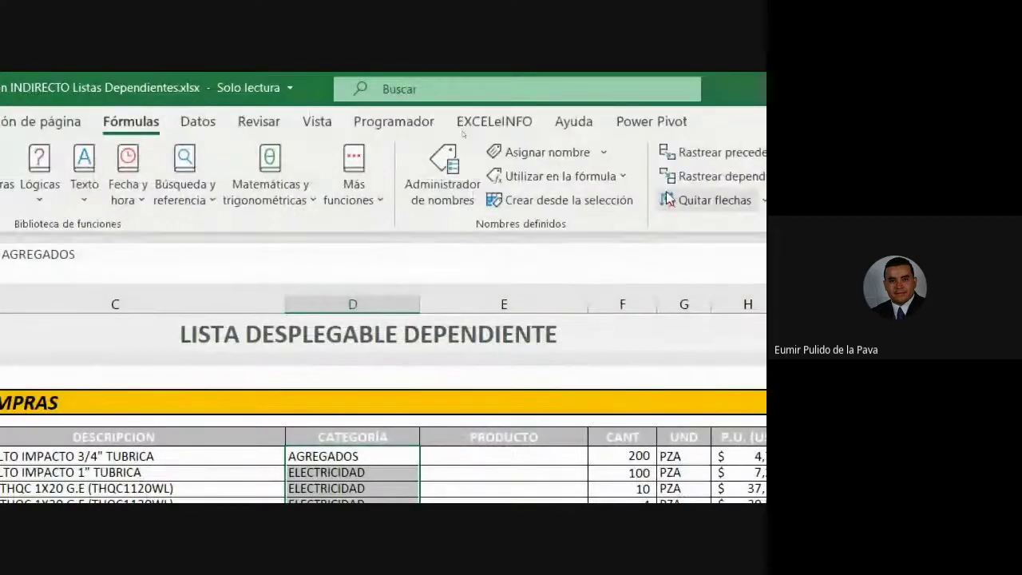
pyautogui.click(461, 182)
pyautogui.click(311, 224)
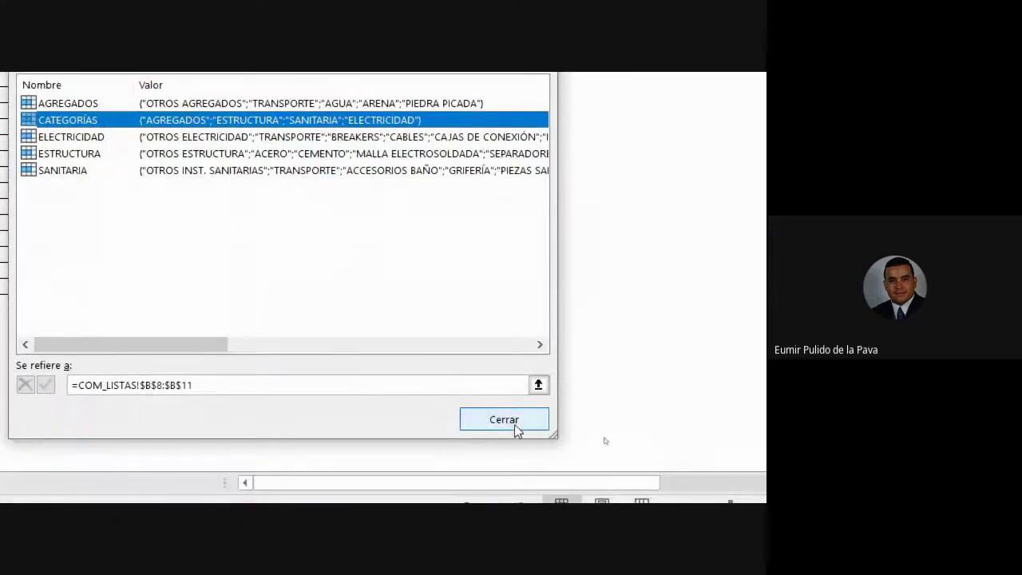
# Step: Apply List validation to the CATEGORÍA cells with source =CATEGORIAS
pyautogui.click(515, 426)
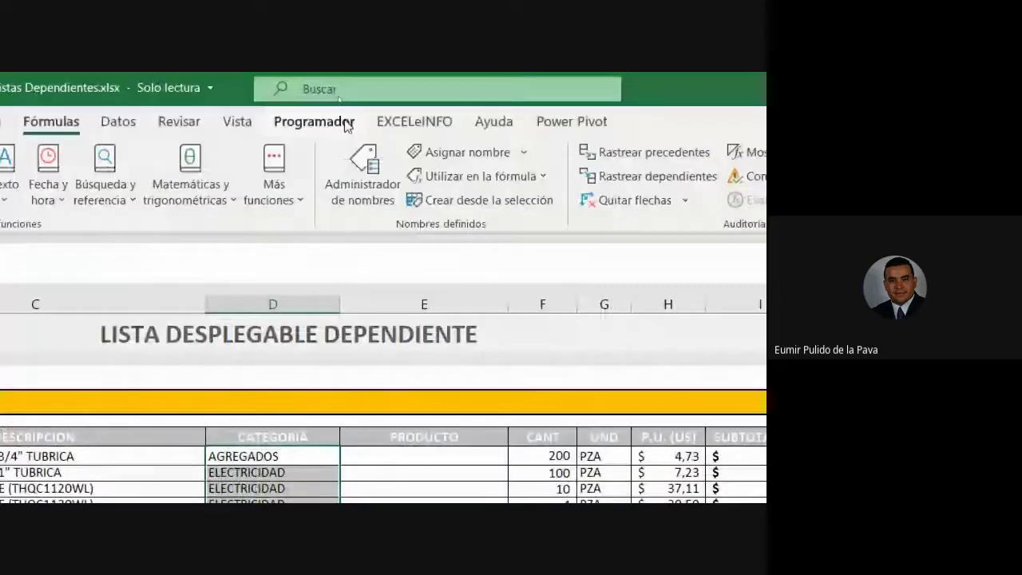
pyautogui.click(118, 120)
pyautogui.click(595, 186)
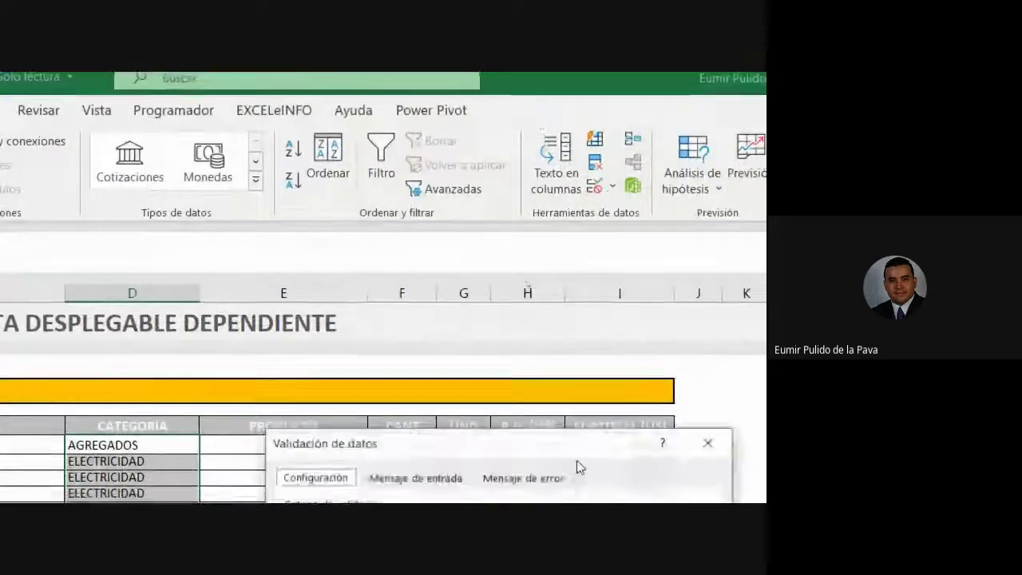
pyautogui.click(425, 247)
pyautogui.click(351, 306)
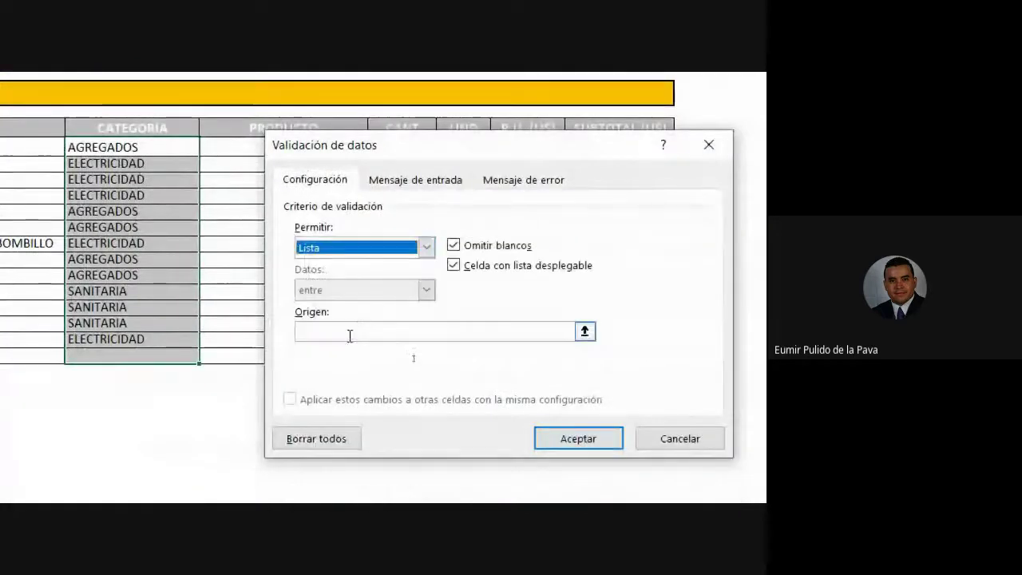
pyautogui.click(350, 336)
pyautogui.write('=CATEGO')
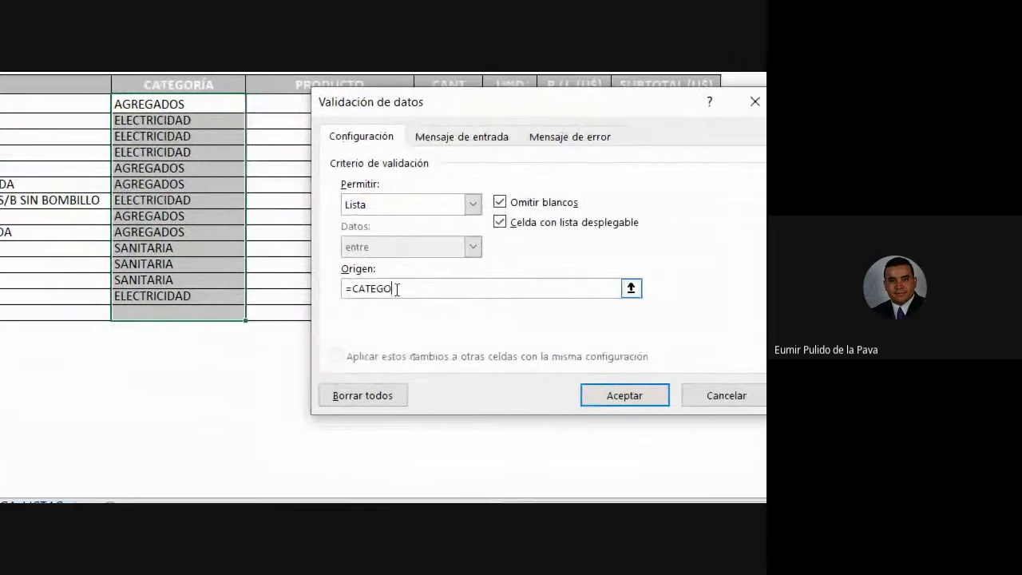
pyautogui.write('RIAS')
pyautogui.press('Return')
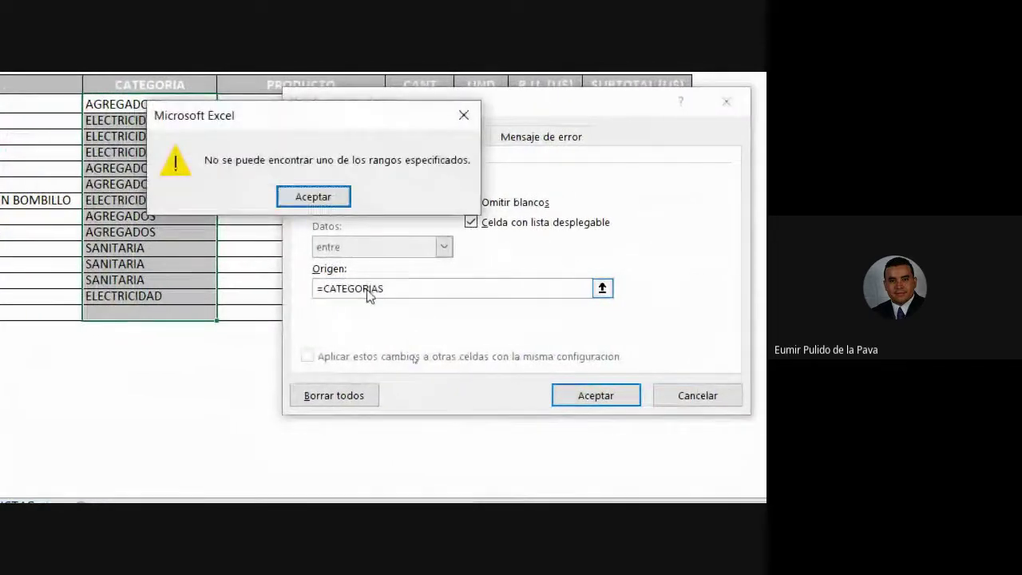
# Step: After the range error, correct the list source to =CATEGORÍAS with the accent
pyautogui.click(319, 197)
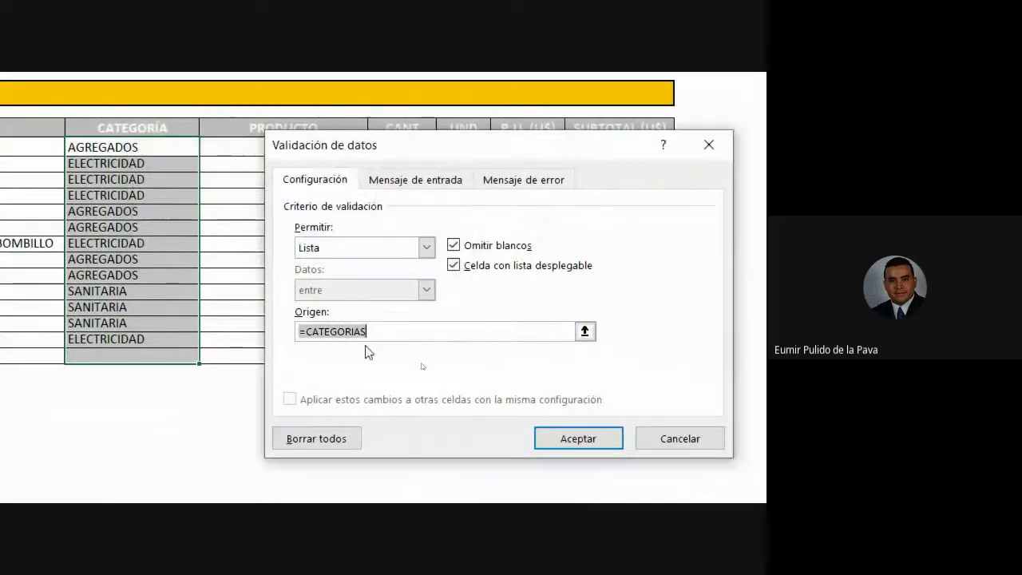
pyautogui.click(359, 336)
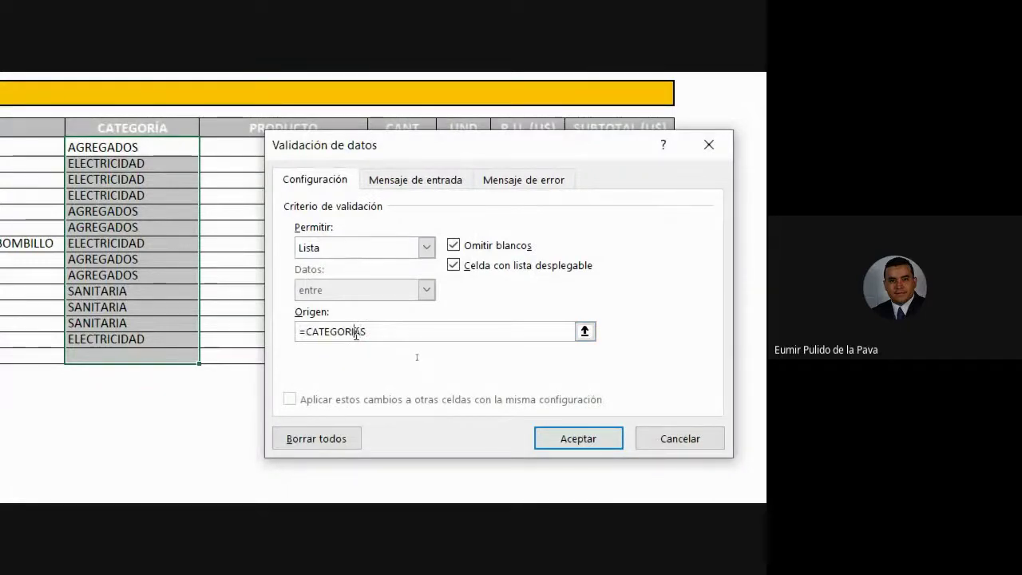
pyautogui.press('BackSpace')
pyautogui.write('Í')
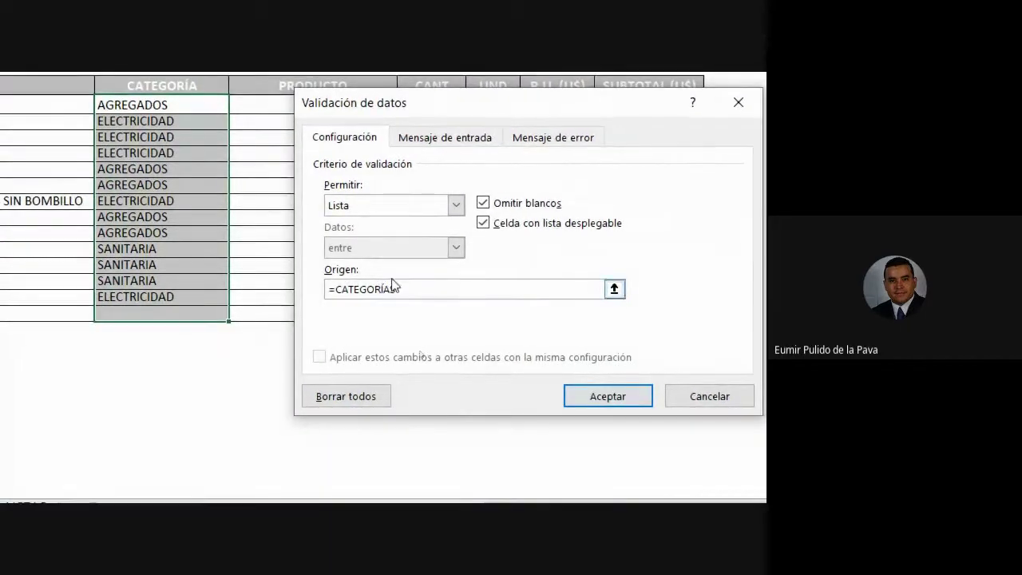
# Step: Confirm the CATEGORÍAS drop-down validation and check the first cell's category choices
pyautogui.click(597, 397)
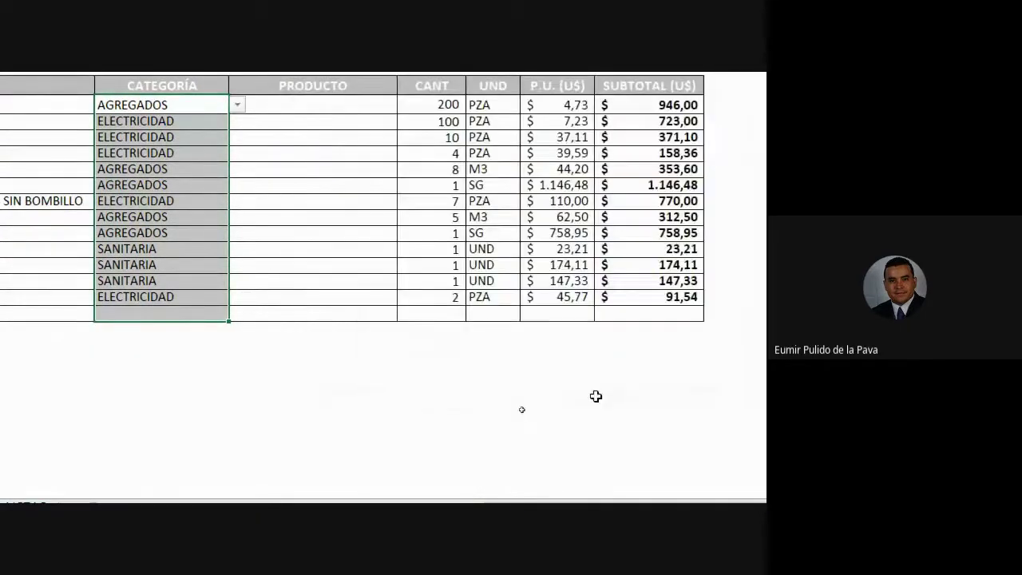
pyautogui.click(347, 134)
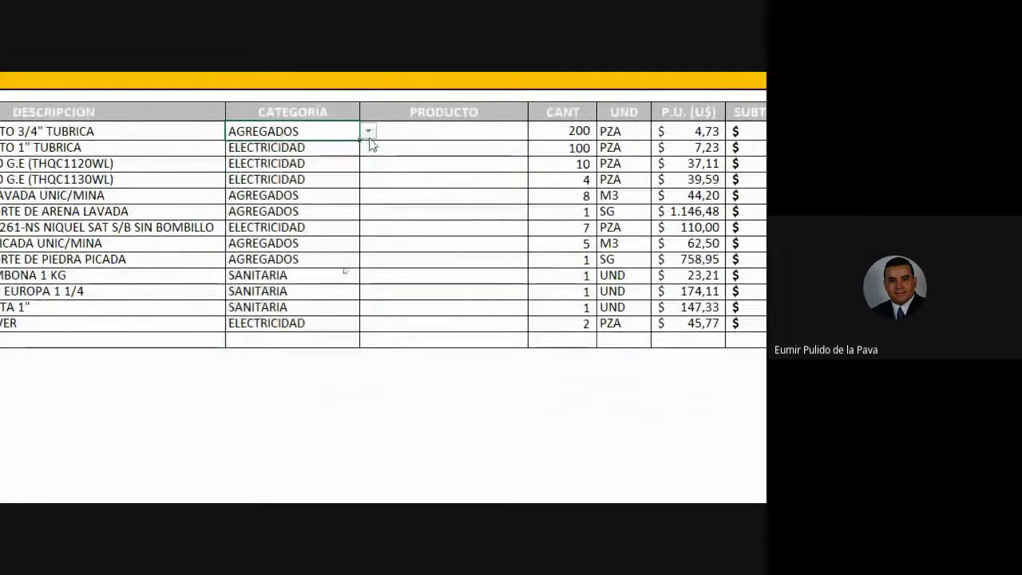
pyautogui.click(368, 131)
pyautogui.press('Escape')
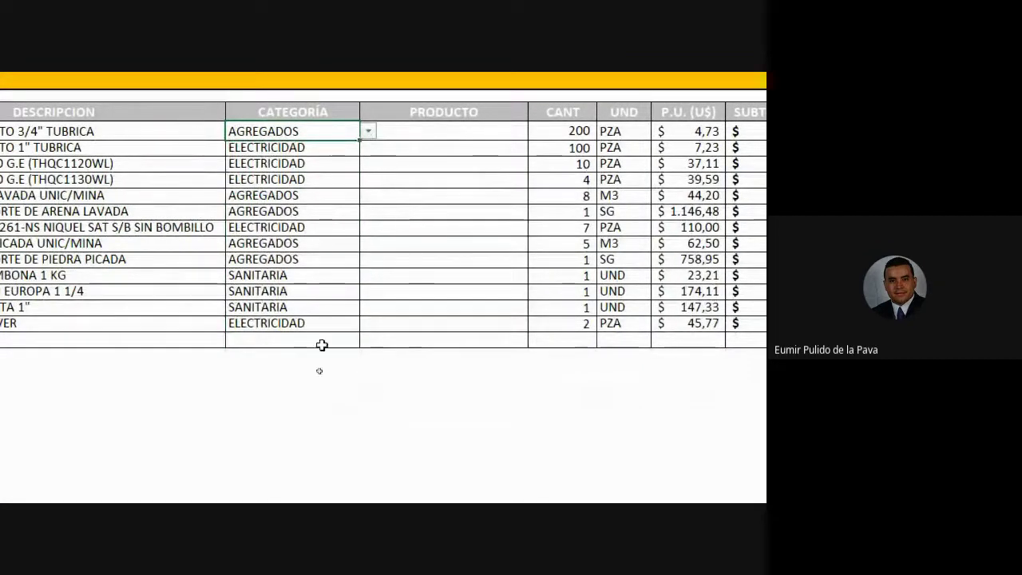
# Step: Set the new row to SANITARIA and the cement row to ESTRUCTURA, keeping SANITARIA above
pyautogui.click(322, 342)
pyautogui.click(368, 340)
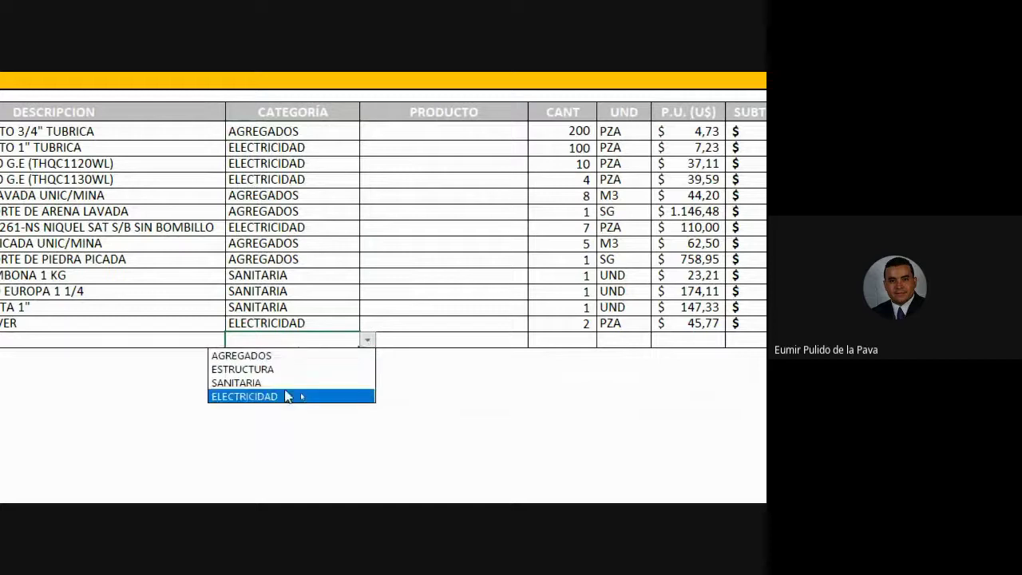
pyautogui.click(284, 382)
pyautogui.click(322, 323)
pyautogui.click(367, 324)
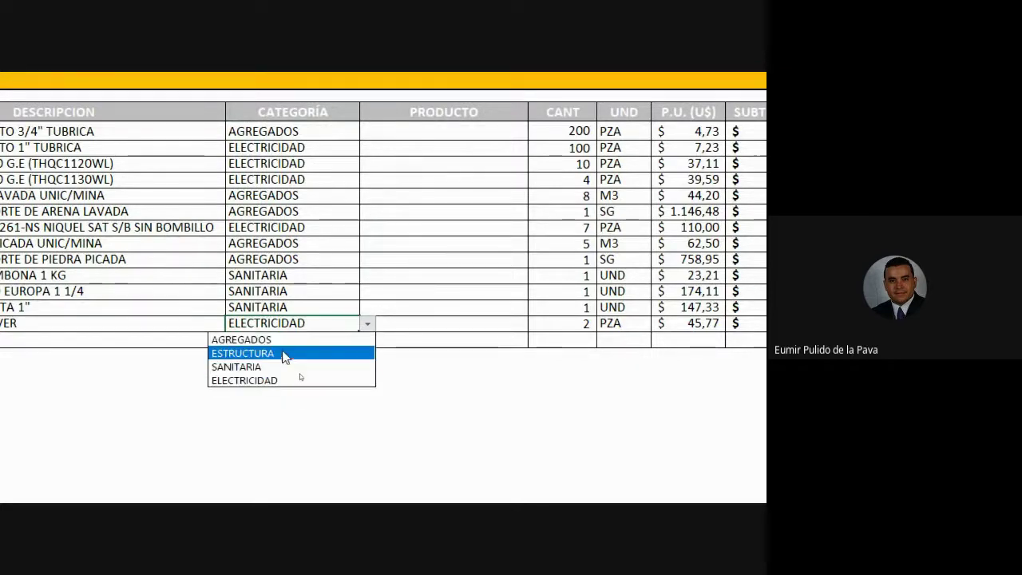
pyautogui.click(284, 356)
pyautogui.click(319, 308)
pyautogui.click(367, 307)
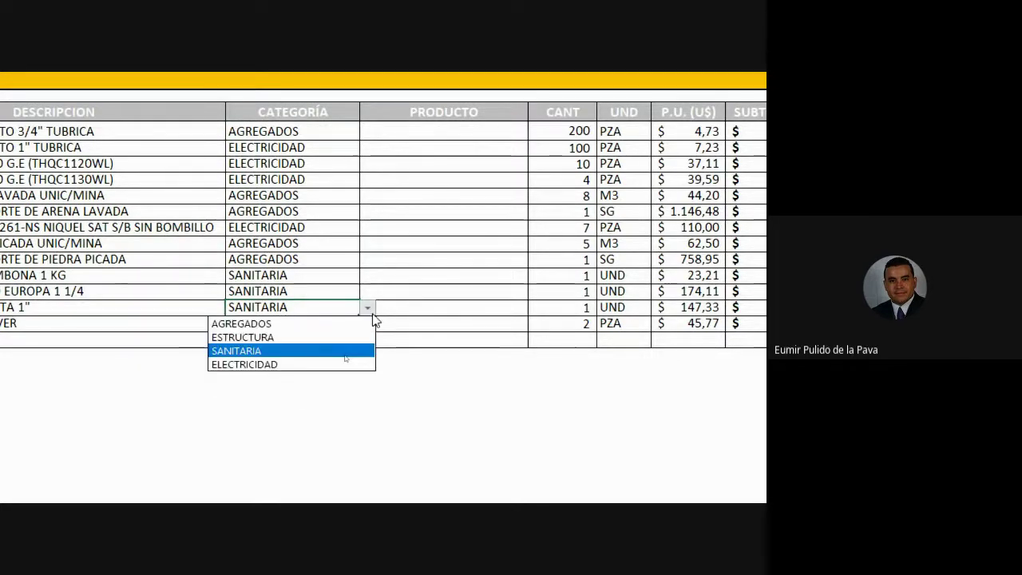
pyautogui.click(294, 351)
pyautogui.moveTo(335, 131); pyautogui.dragTo(311, 342)
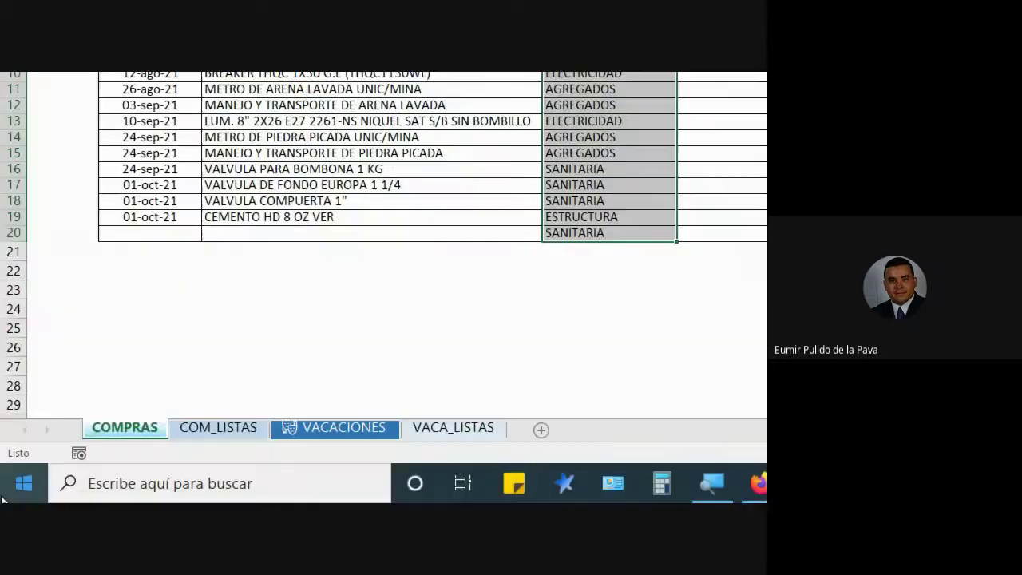
pyautogui.click(218, 427)
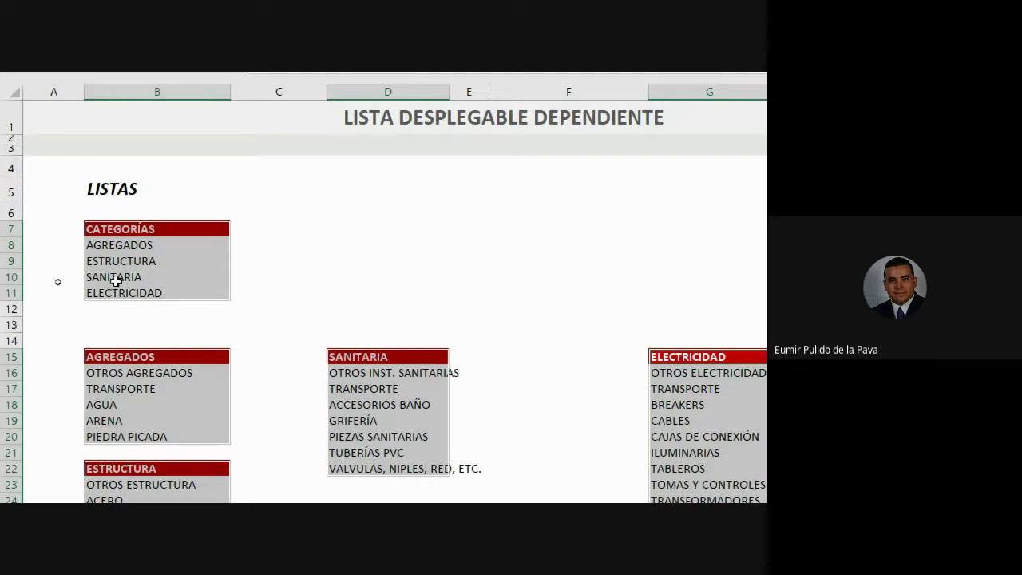
pyautogui.moveTo(154, 230); pyautogui.dragTo(154, 295)
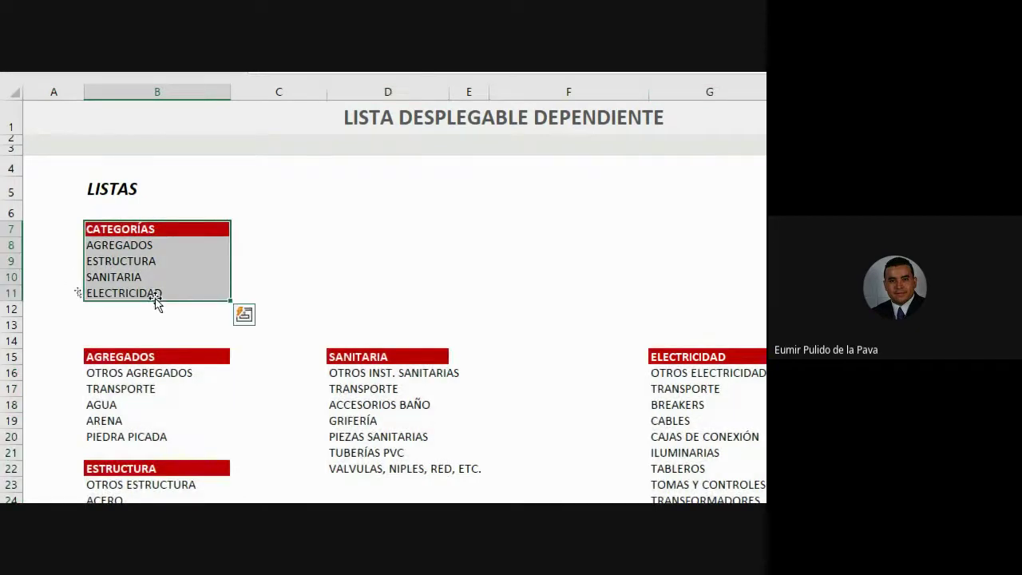
pyautogui.moveTo(136, 357); pyautogui.dragTo(128, 435)
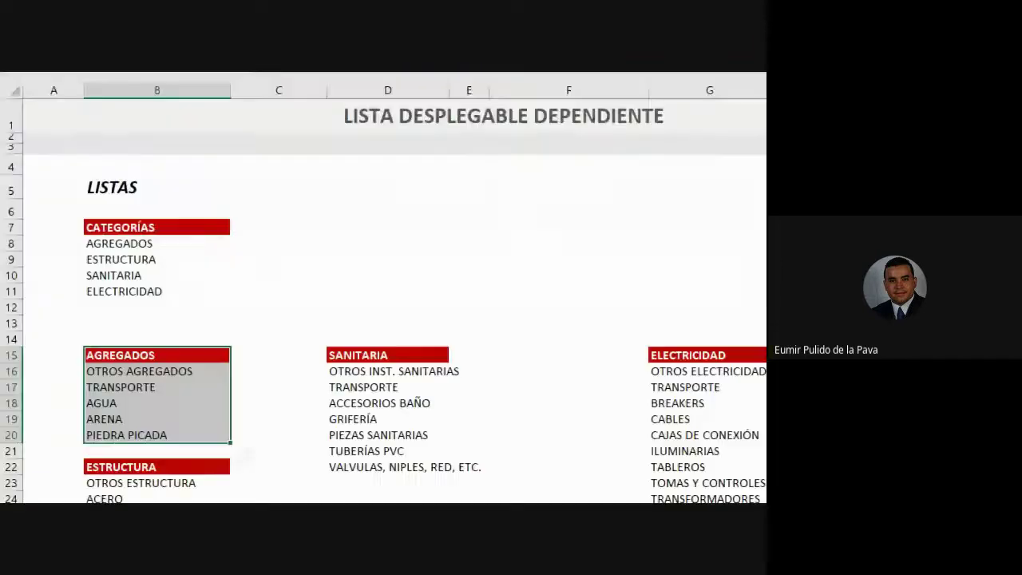
pyautogui.click(131, 291)
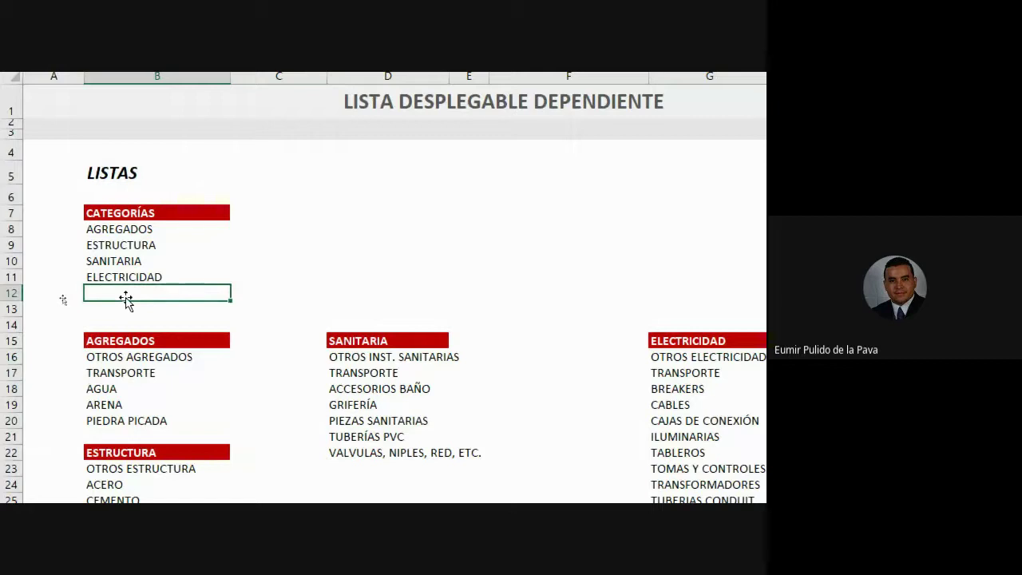
pyautogui.moveTo(194, 217); pyautogui.dragTo(175, 276)
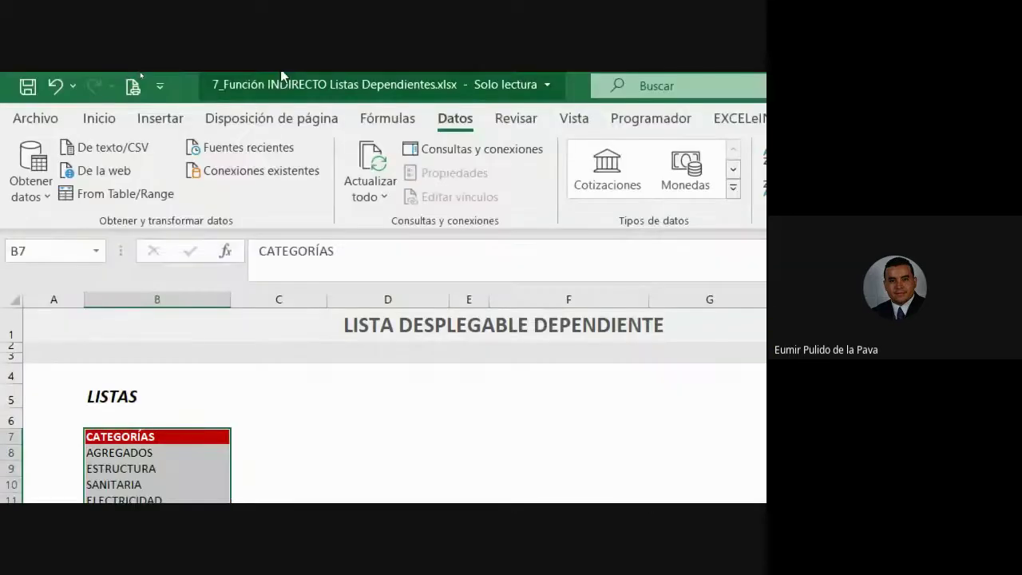
pyautogui.click(391, 125)
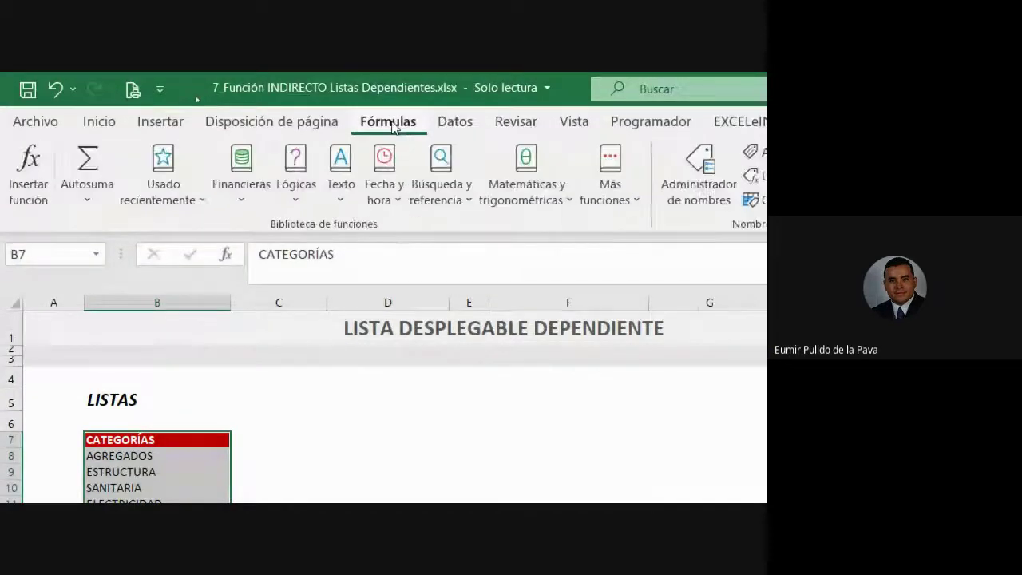
pyautogui.click(699, 167)
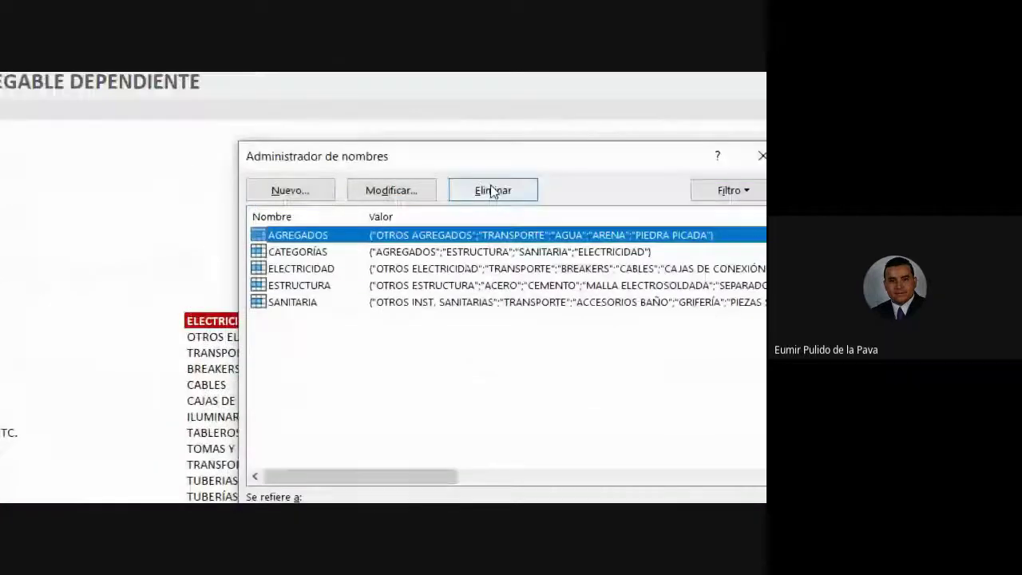
pyautogui.click(392, 190)
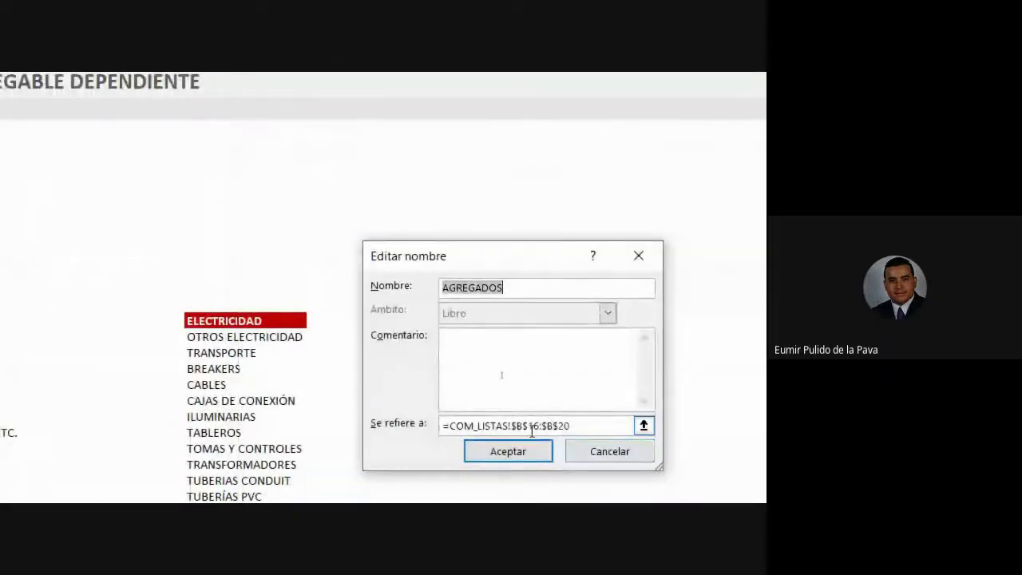
pyautogui.click(610, 452)
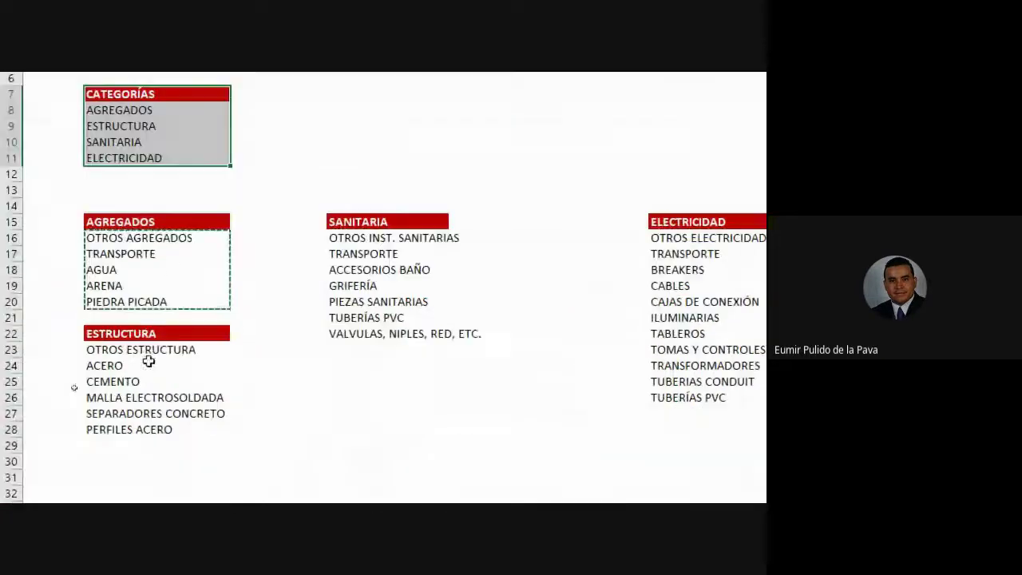
pyautogui.press('Return')
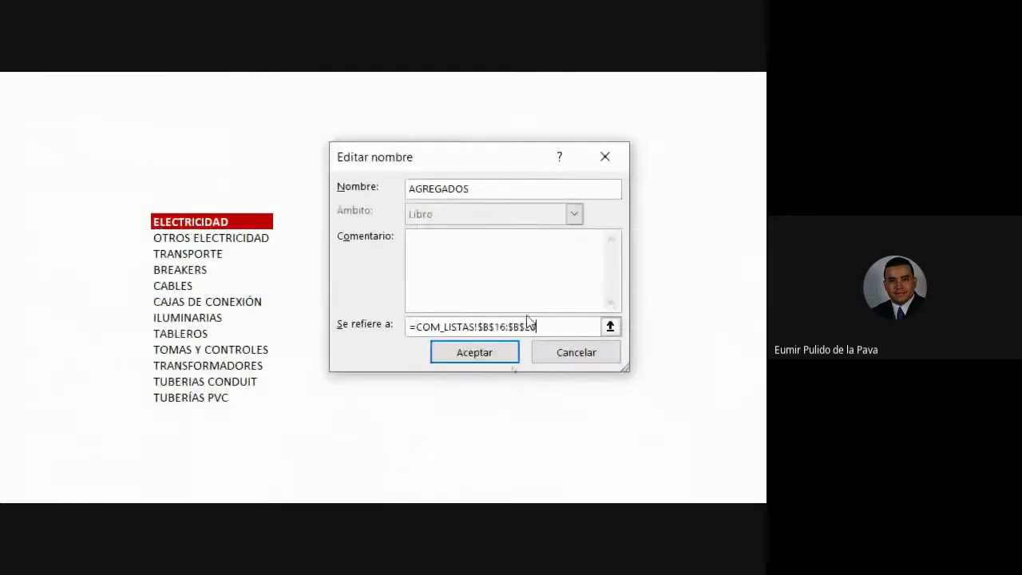
pyautogui.click(582, 357)
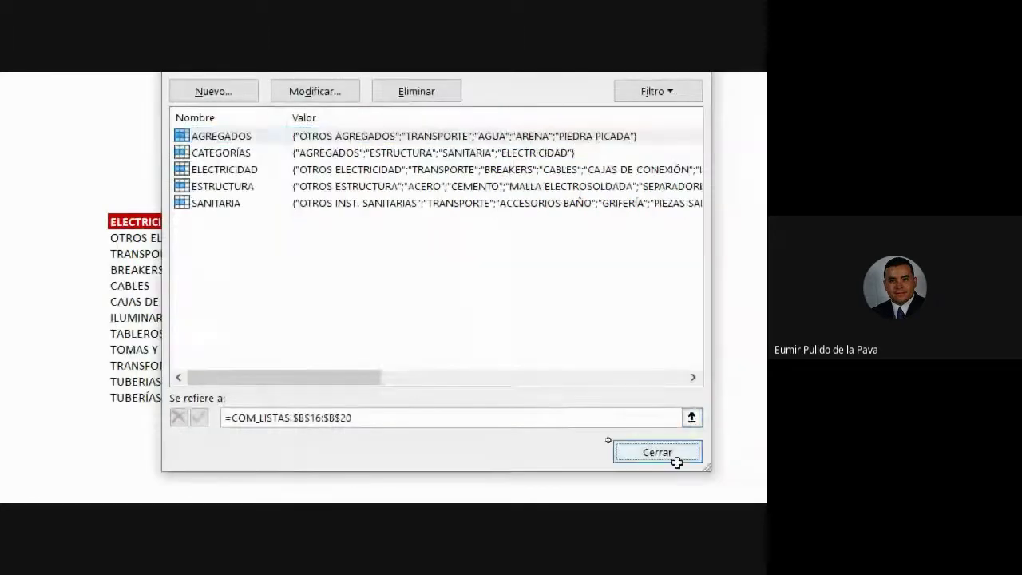
pyautogui.click(673, 461)
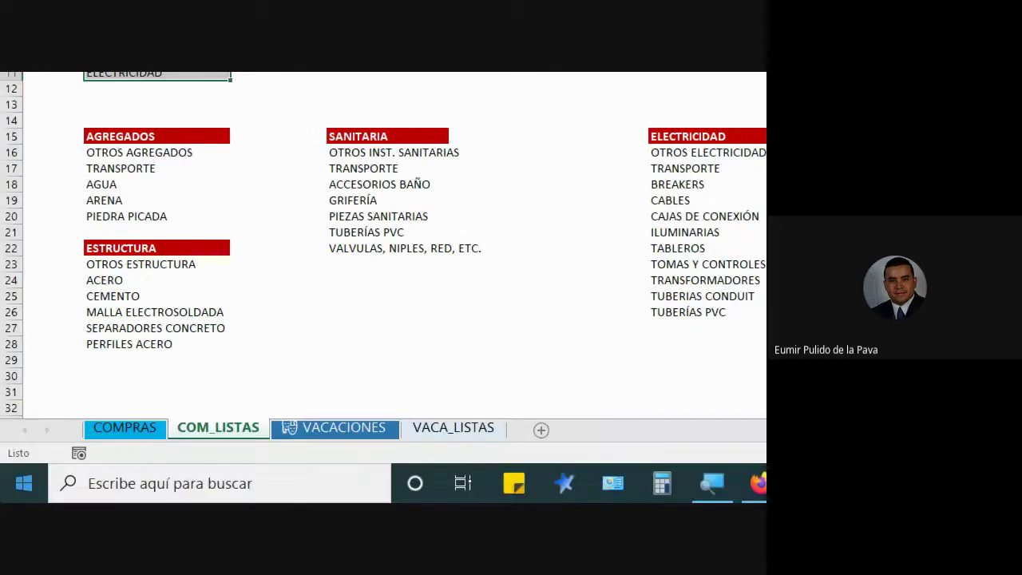
pyautogui.click(145, 432)
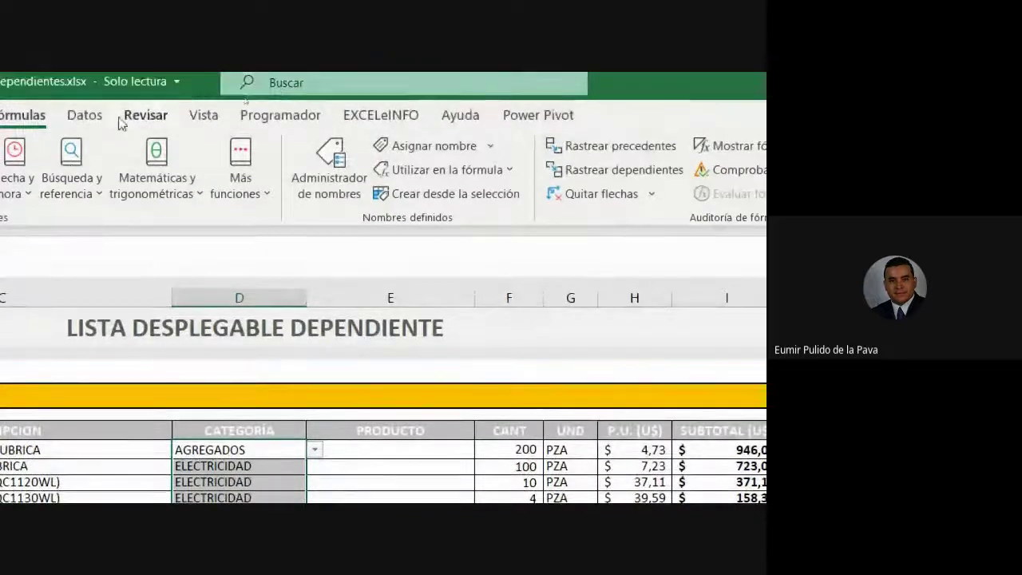
pyautogui.click(83, 115)
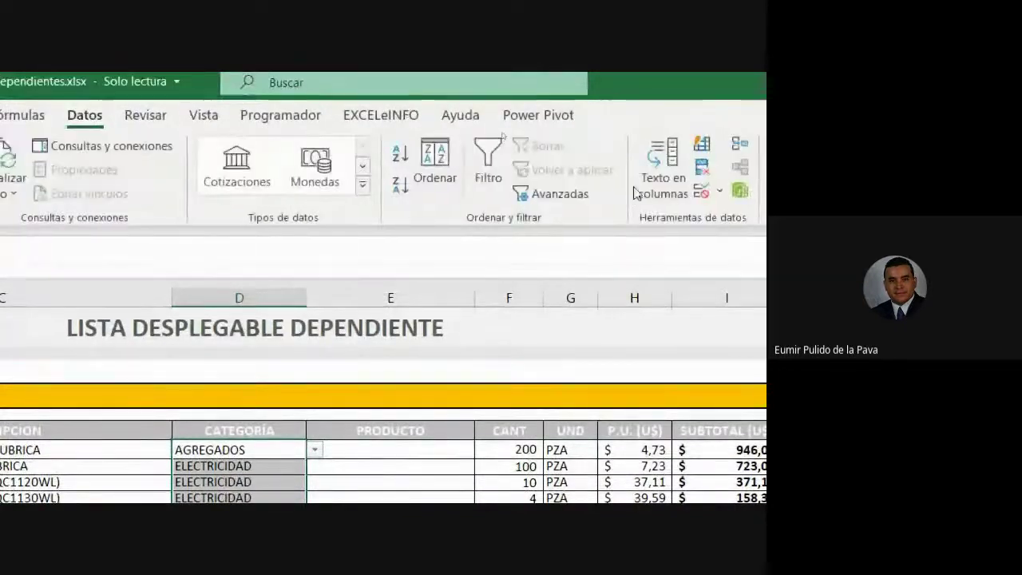
pyautogui.click(731, 190)
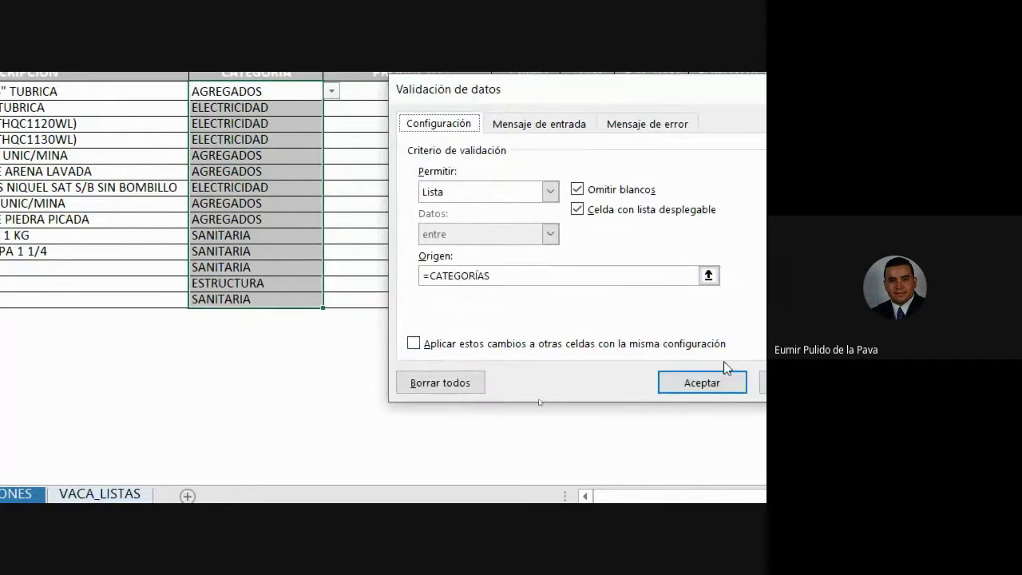
pyautogui.click(722, 384)
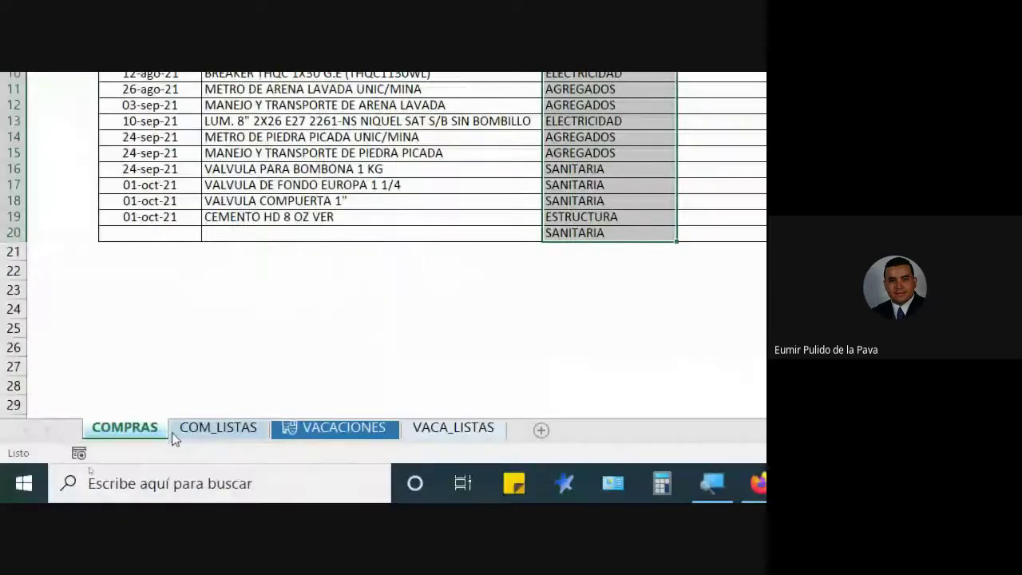
# Step: Enter PLOMERIA in B12 below ELECTRICIDAD on COM_LISTAS
pyautogui.click(172, 432)
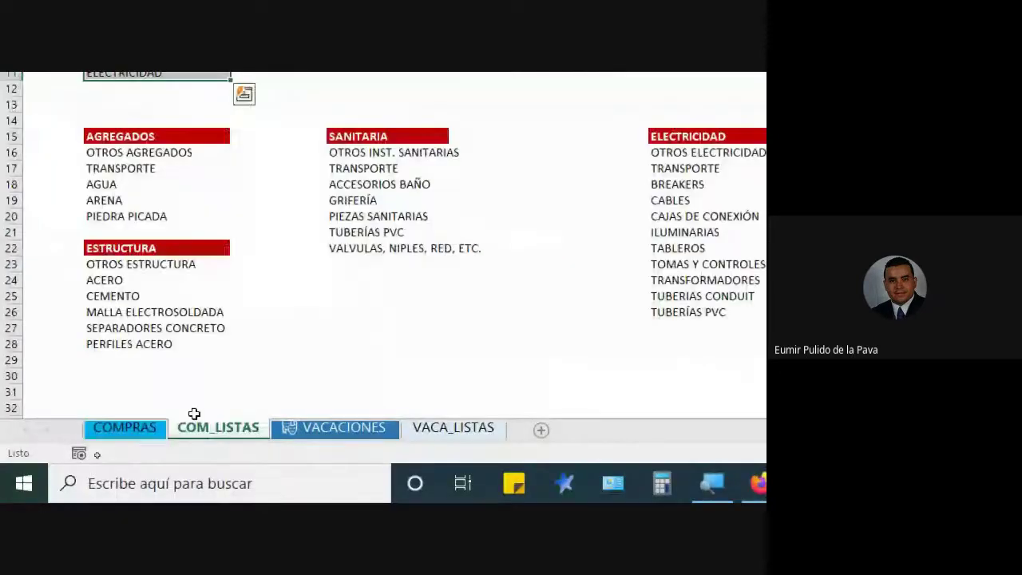
pyautogui.click(131, 219)
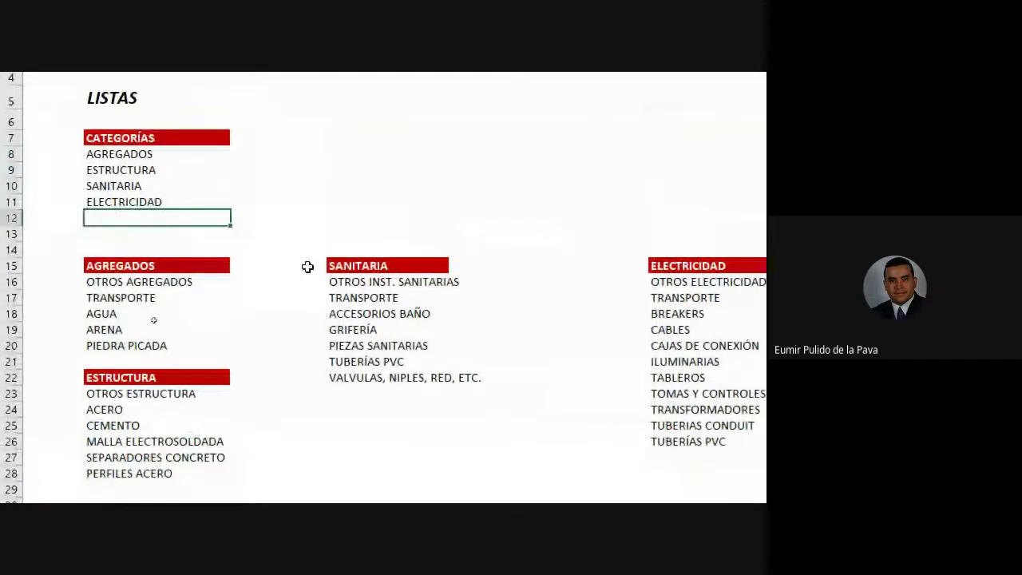
pyautogui.write('PL')
pyautogui.write('OMERIA')
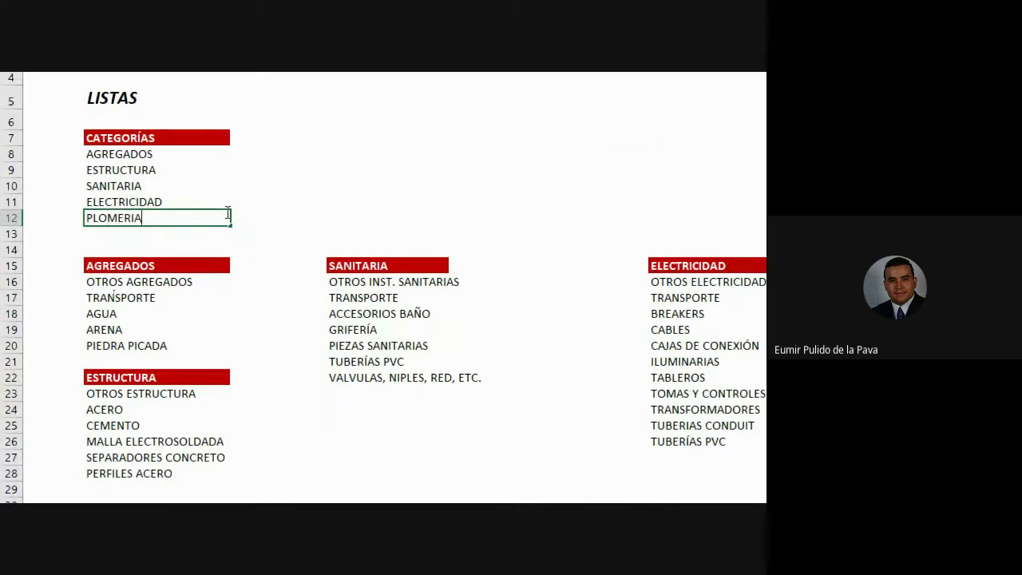
pyautogui.press('Return')
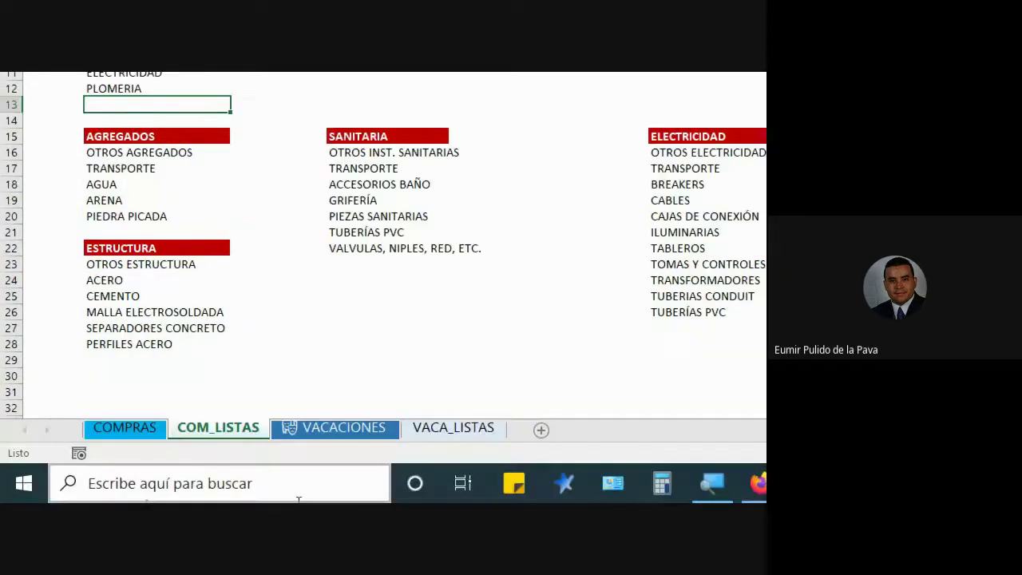
# Step: Check whether PLOMERIA shows in the CATEGORÍA drop-down on COMPRAS, leaving it unchanged
pyautogui.hotkey('ctrl', 'pageup')
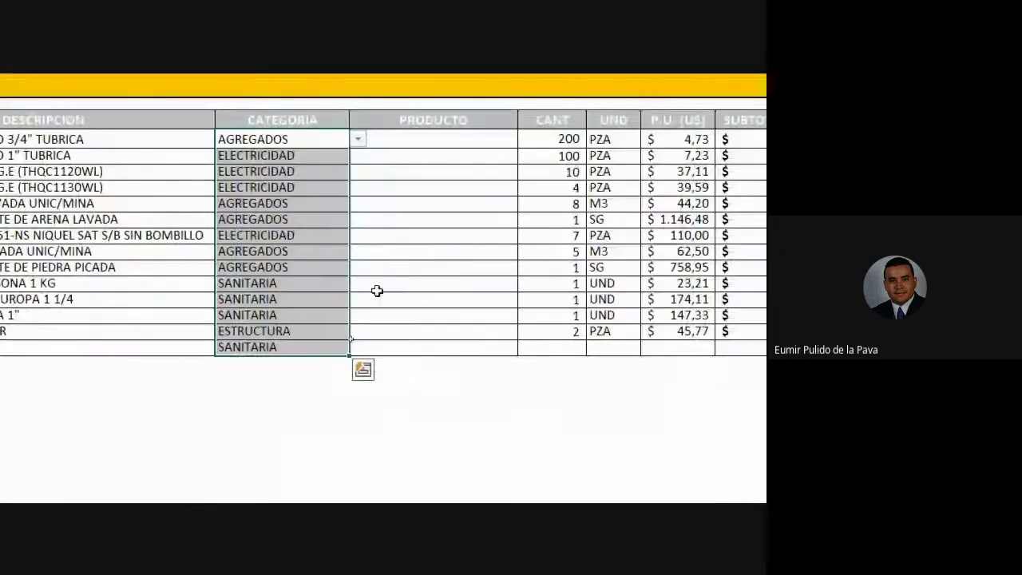
pyautogui.click(326, 332)
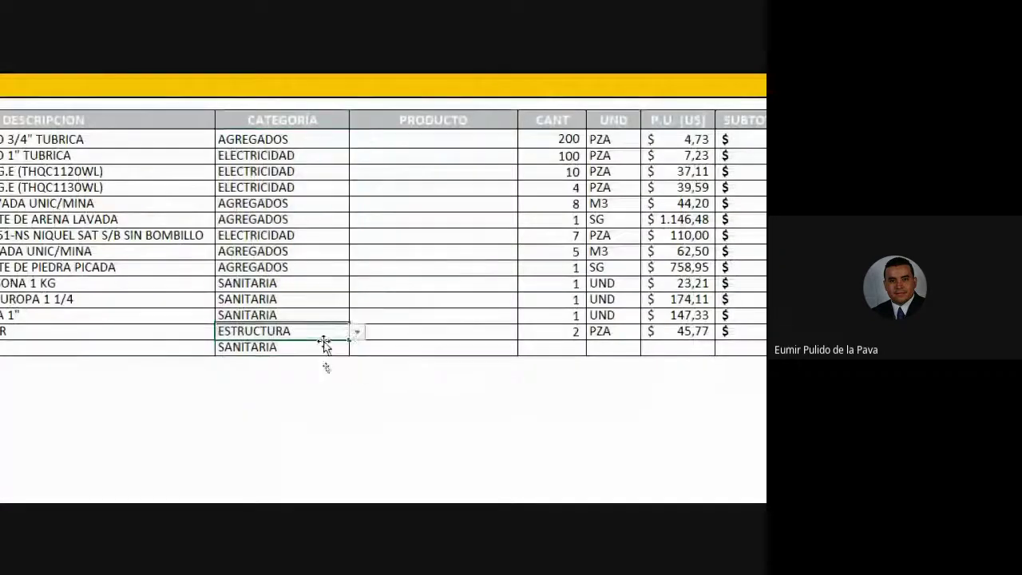
pyautogui.click(357, 332)
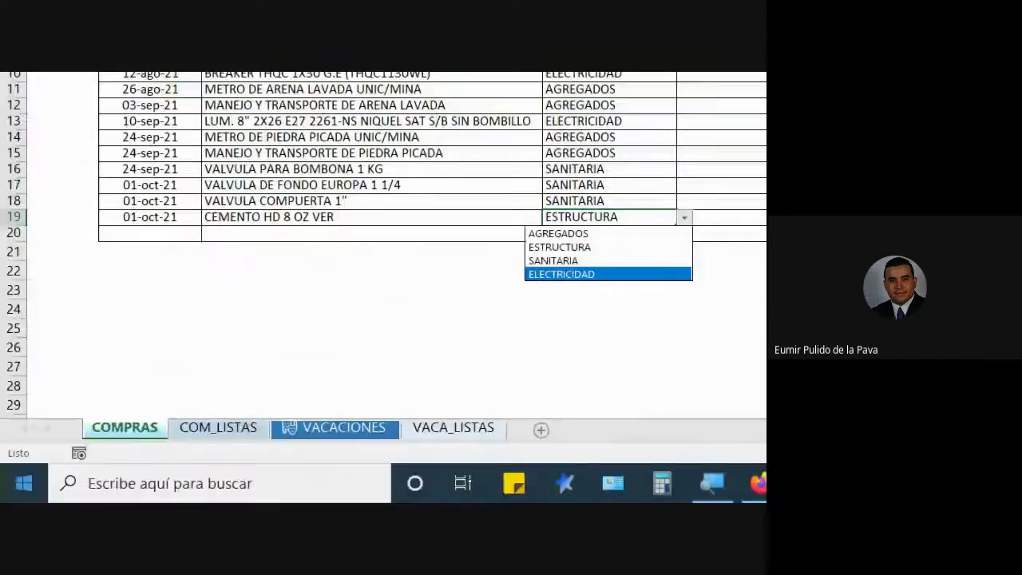
pyautogui.press('Escape')
# Step: Change the CATEGORÍAS name's reference to COM_LISTAS!$B$8:$B$12 in Name Manager
pyautogui.click(205, 429)
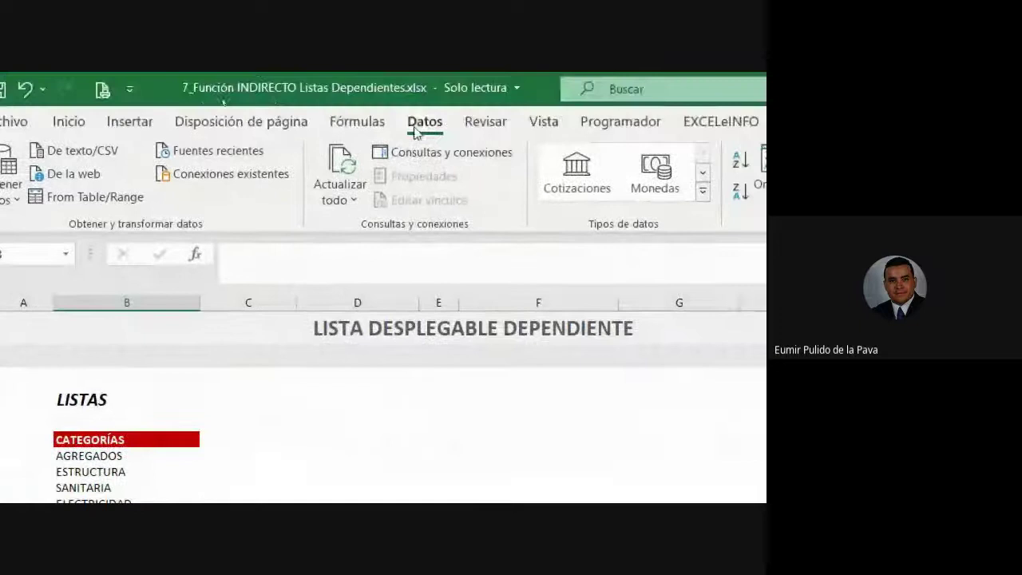
pyautogui.click(357, 122)
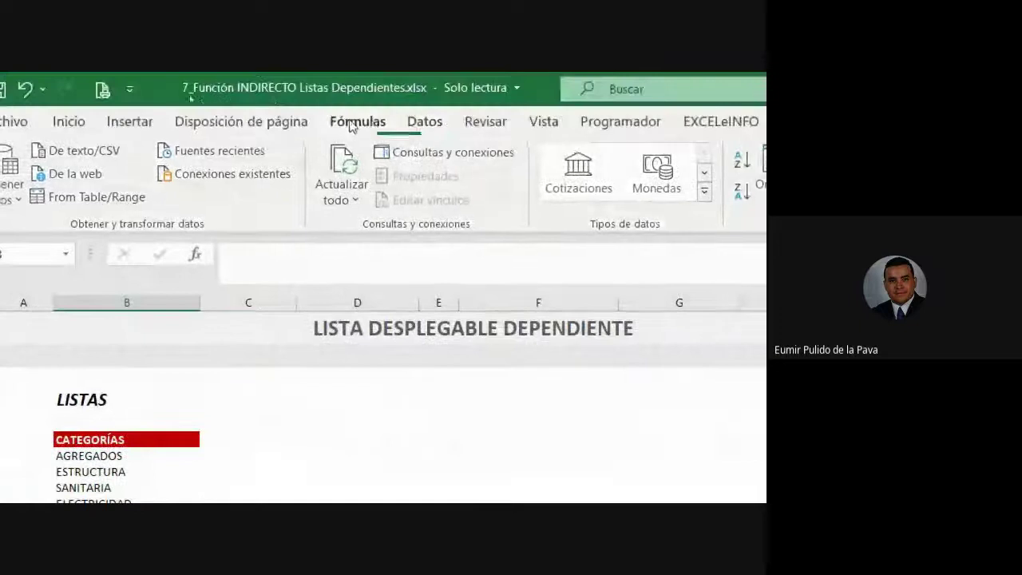
pyautogui.click(571, 171)
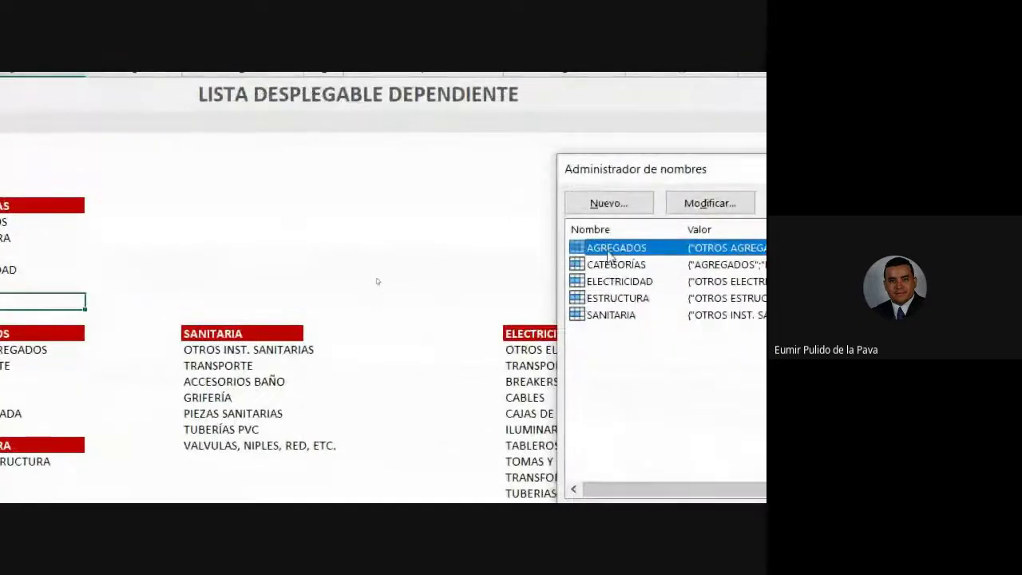
pyautogui.click(615, 265)
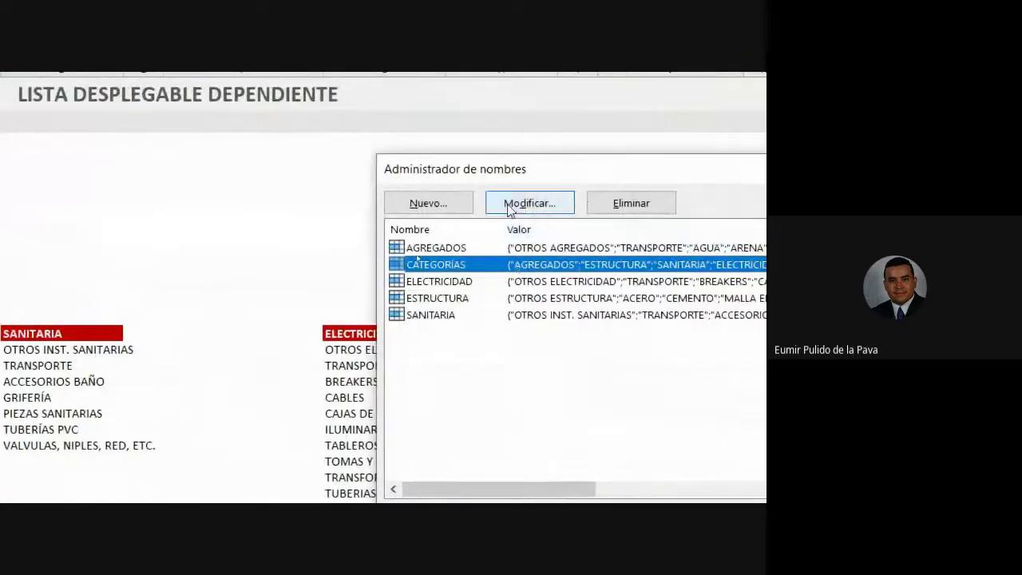
pyautogui.click(508, 206)
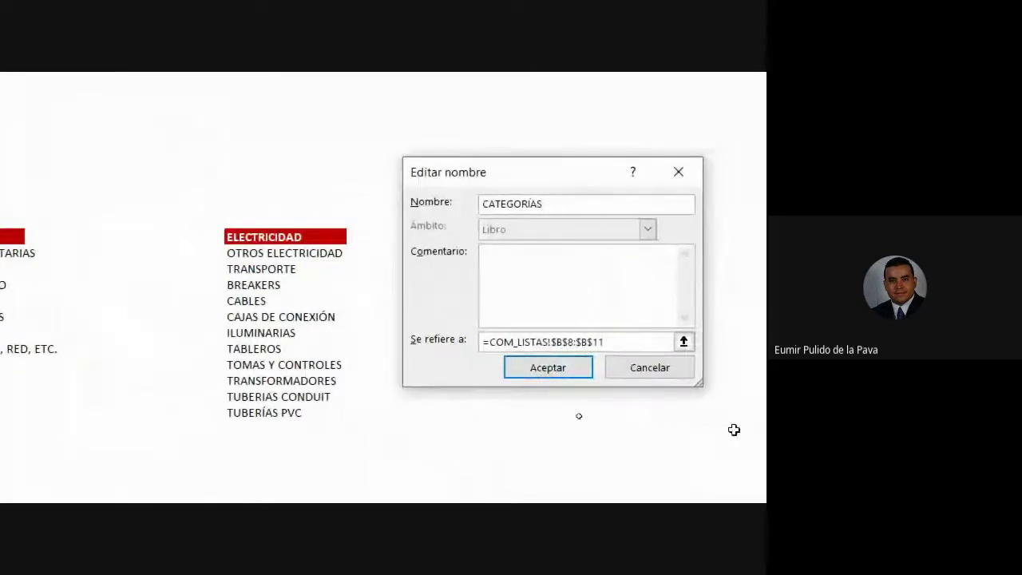
pyautogui.write('2')
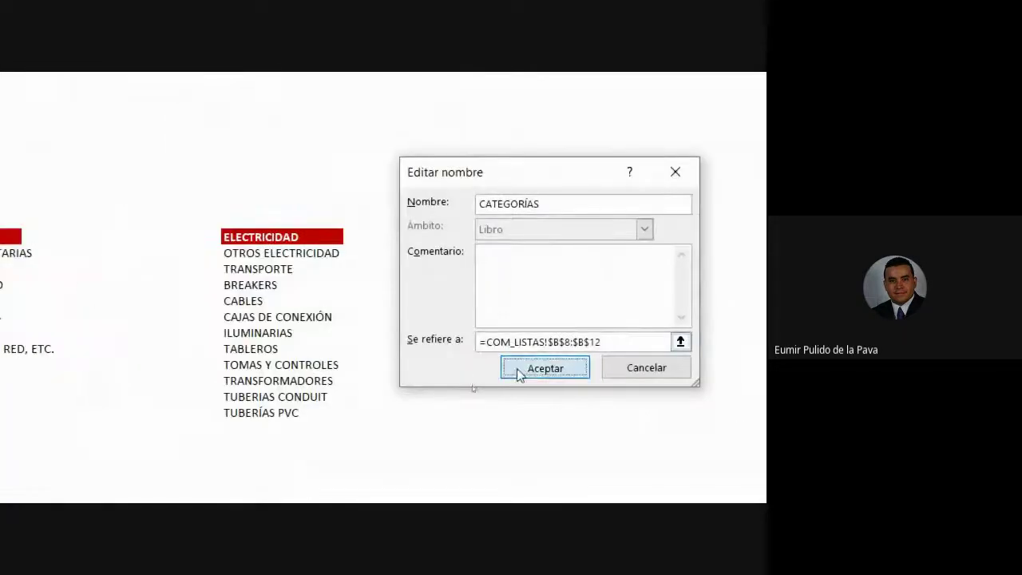
pyautogui.click(527, 368)
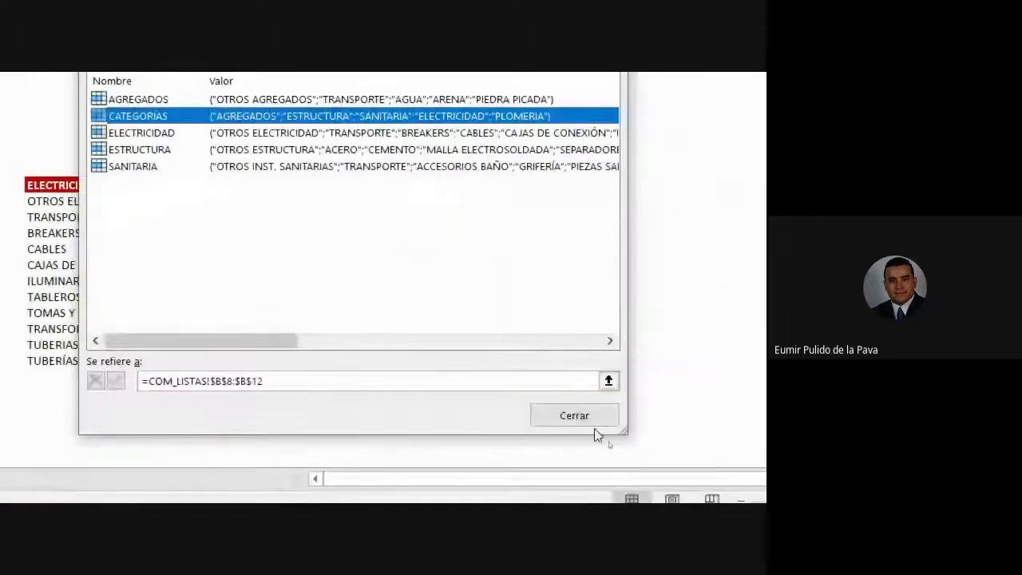
pyautogui.click(594, 425)
# Step: On COMPRAS, confirm PLOMERIA now appears in the empty row's category drop-down
pyautogui.click(111, 432)
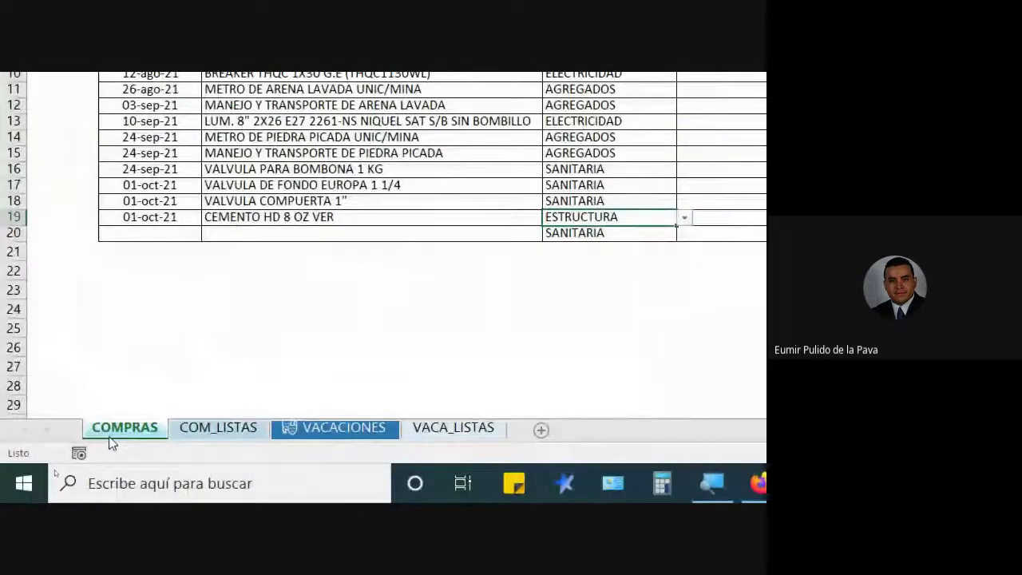
pyautogui.click(489, 272)
pyautogui.click(494, 272)
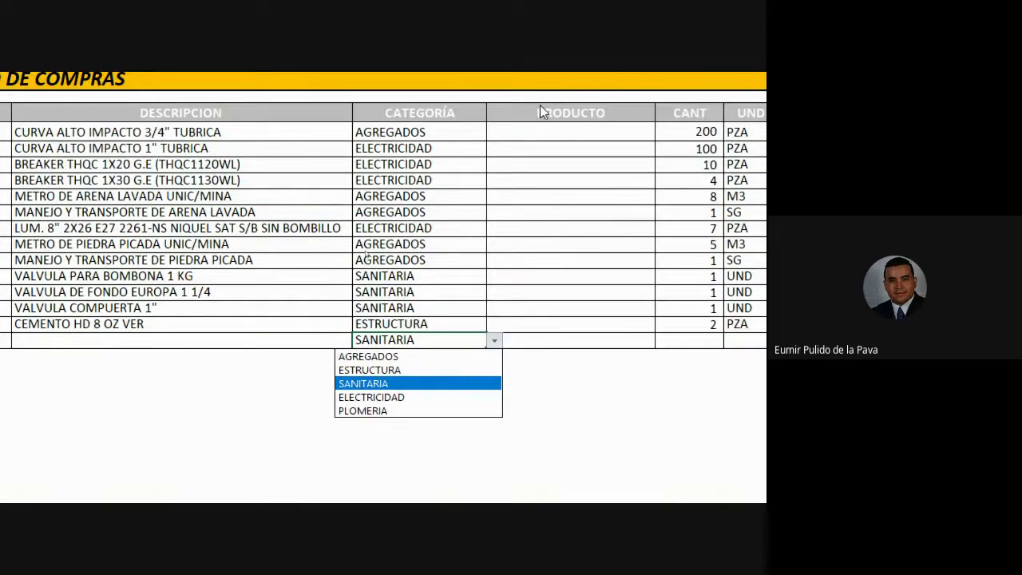
# Step: Check the PRODUCTO drop-downs for the AGREGADOS and ELECTRICIDAD rows without picking
pyautogui.moveTo(593, 134); pyautogui.dragTo(633, 150)
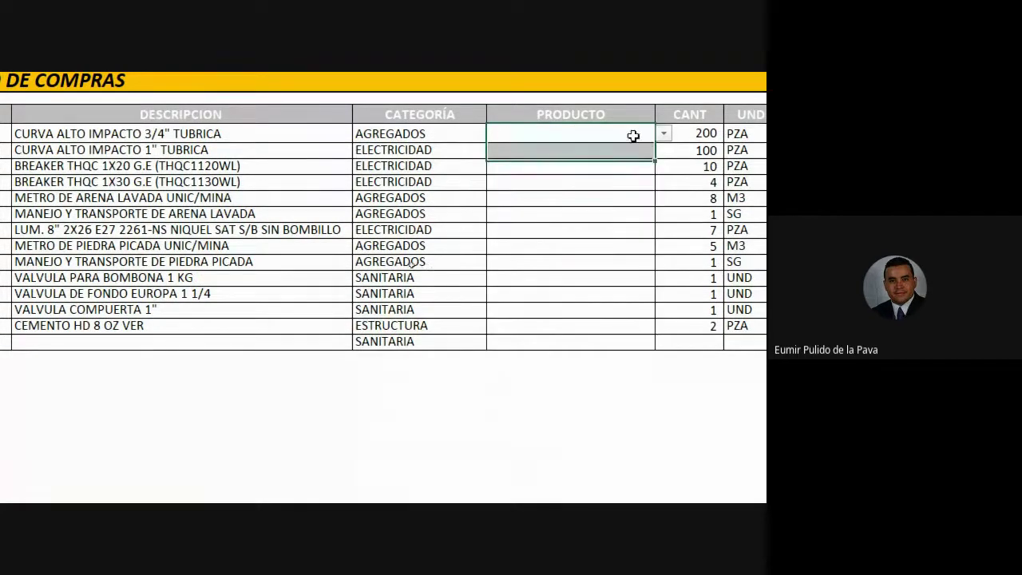
pyautogui.click(638, 134)
pyautogui.click(664, 133)
pyautogui.click(590, 129)
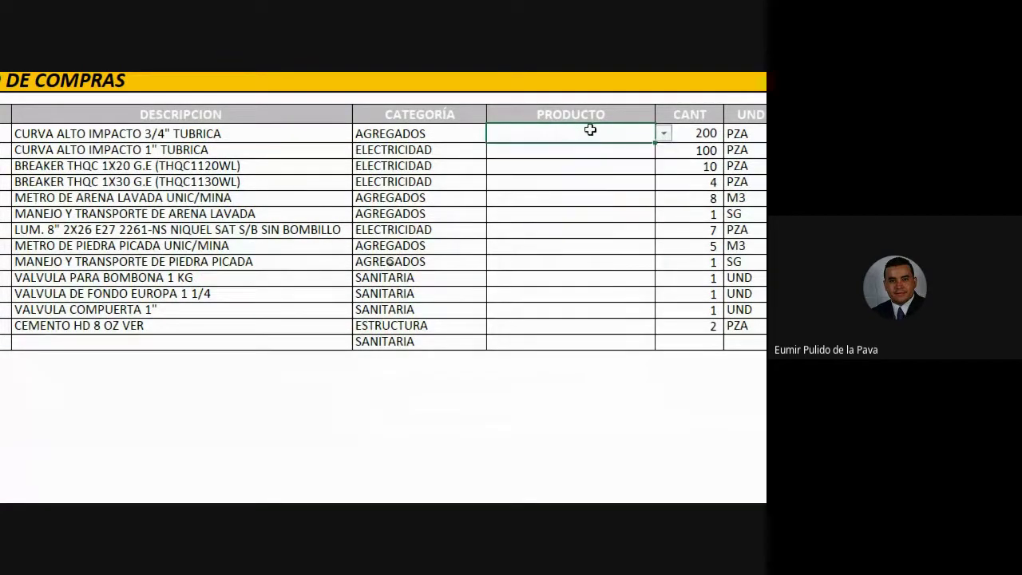
pyautogui.click(655, 151)
pyautogui.click(663, 151)
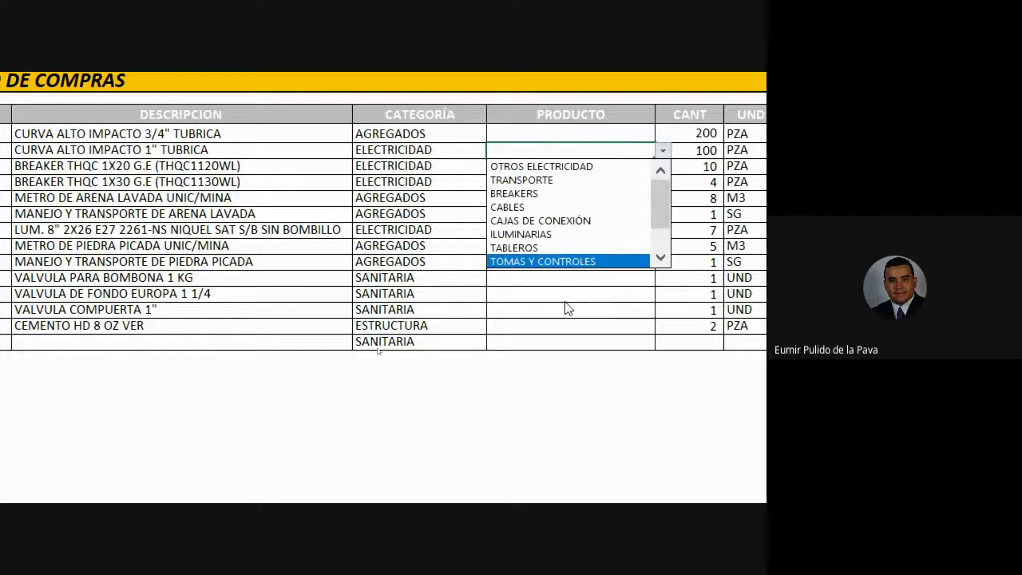
pyautogui.press('Escape')
pyautogui.click(616, 138)
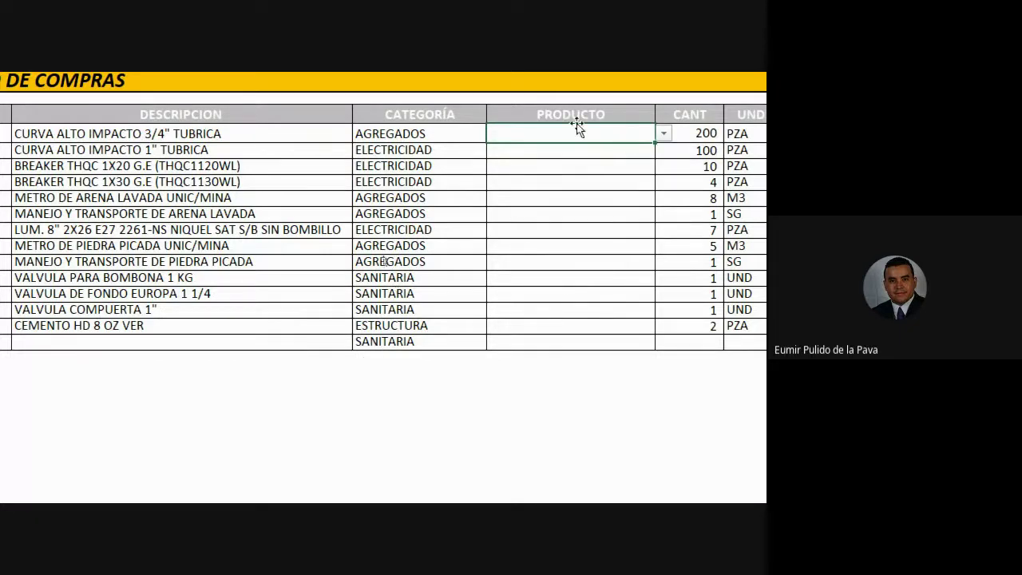
# Step: Recheck the first row's category choices, then select the PRODUCTO cells down the table
pyautogui.click(425, 138)
pyautogui.click(495, 134)
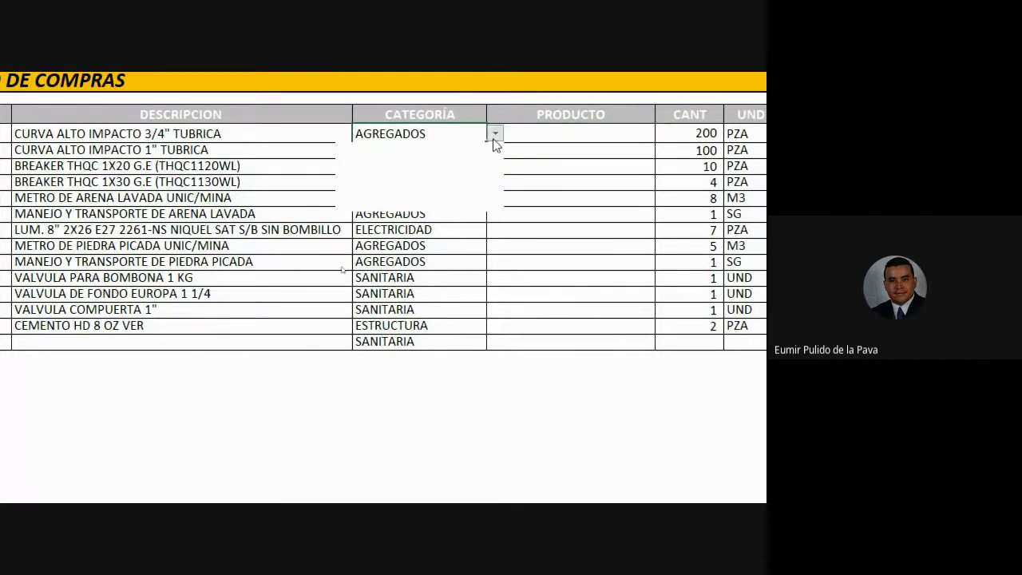
pyautogui.press('Escape')
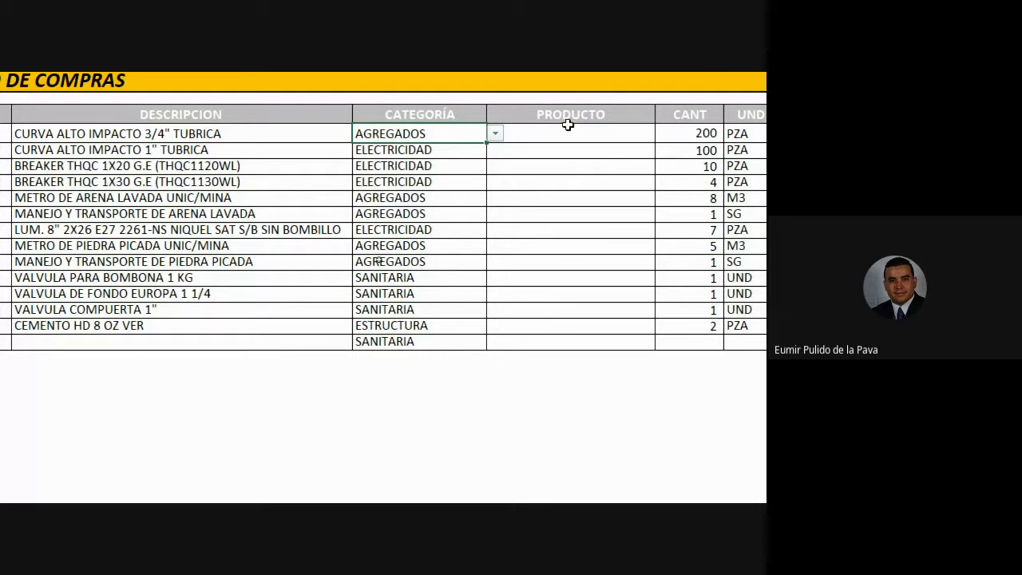
pyautogui.moveTo(565, 134); pyautogui.dragTo(555, 343)
pyautogui.scroll(1, 598, 174)
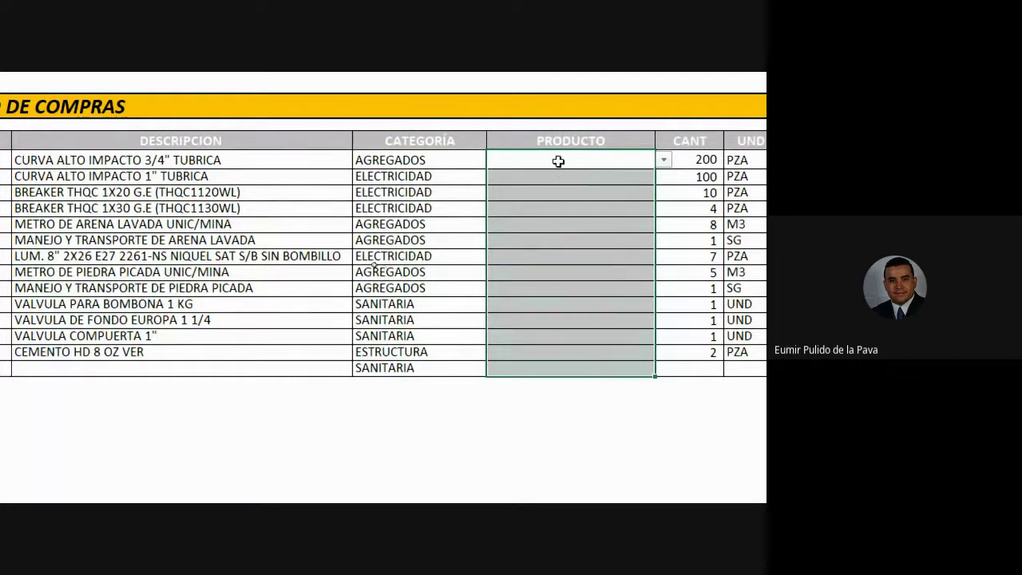
# Step: Select the PRODUCTO cells through the last row and open their data validation, extending it to all
pyautogui.moveTo(558, 161)
pyautogui.mouseDown()
pyautogui.moveTo(543, 258)
pyautogui.moveTo(548, 364)
pyautogui.mouseUp()
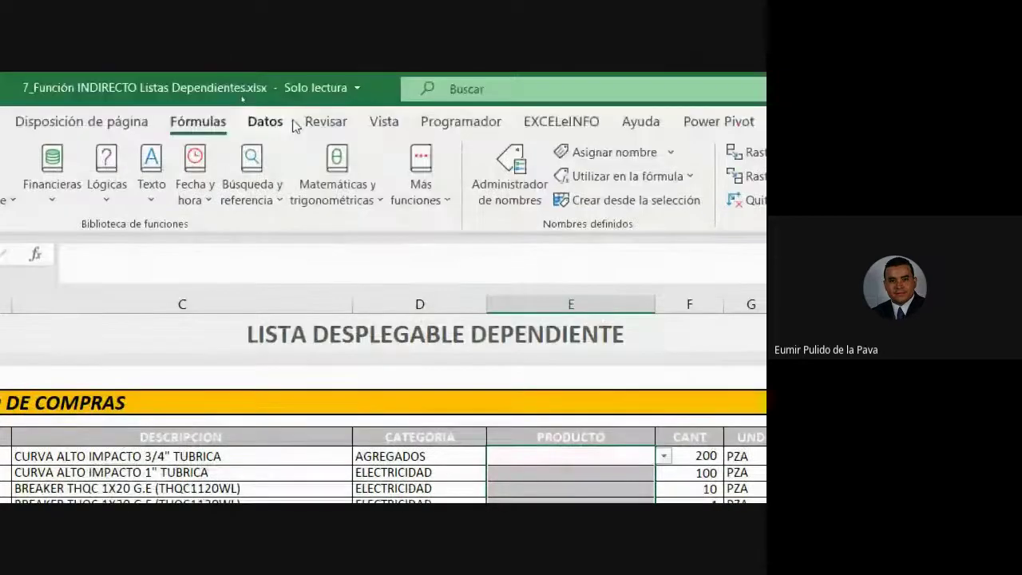
pyautogui.click(265, 121)
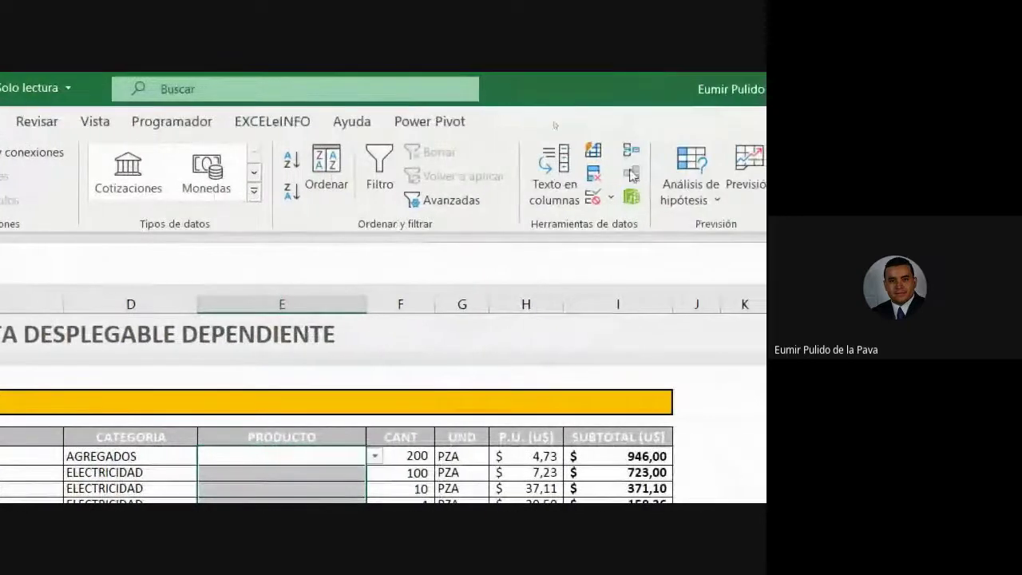
pyautogui.click(592, 200)
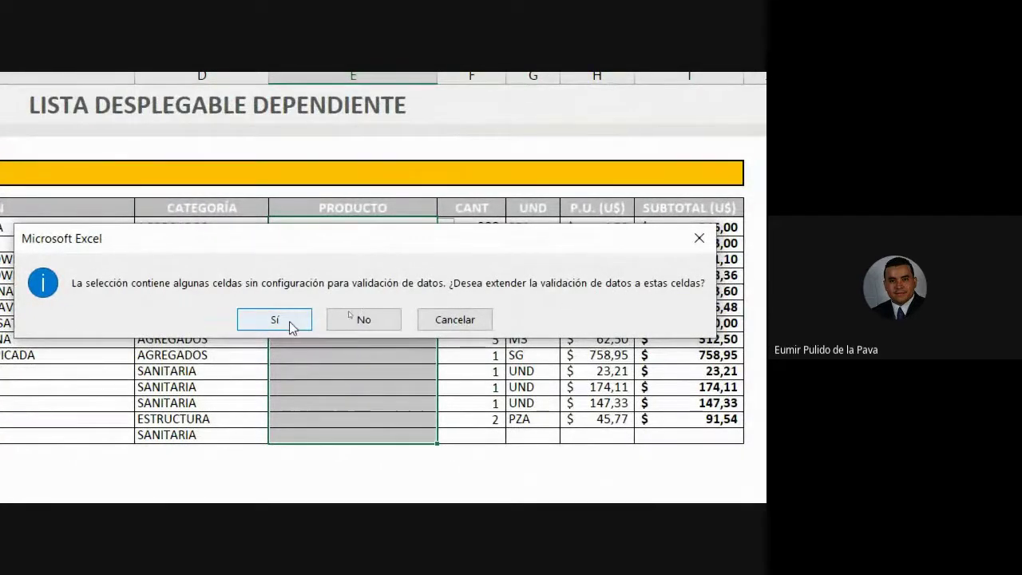
pyautogui.click(348, 320)
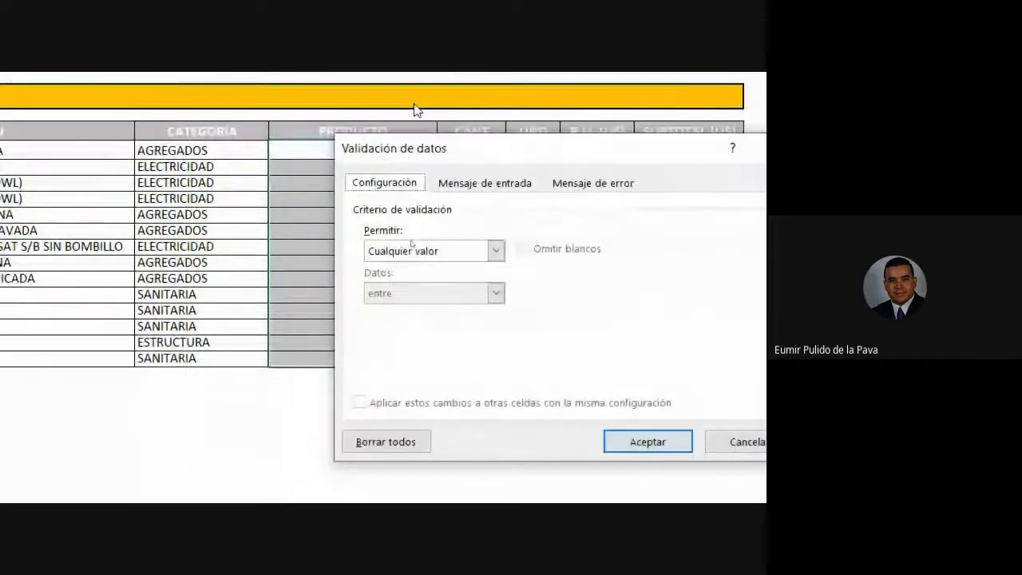
pyautogui.moveTo(409, 145); pyautogui.dragTo(511, 131)
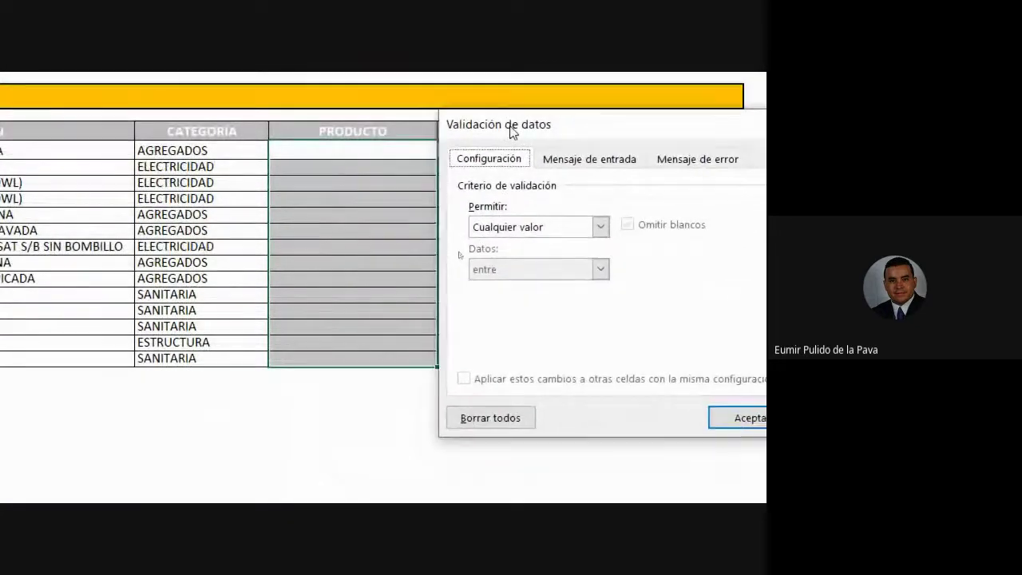
# Step: Try a Lista rule with an =INDIRECTO( source, then erase the source and dismiss the warning
pyautogui.click(600, 227)
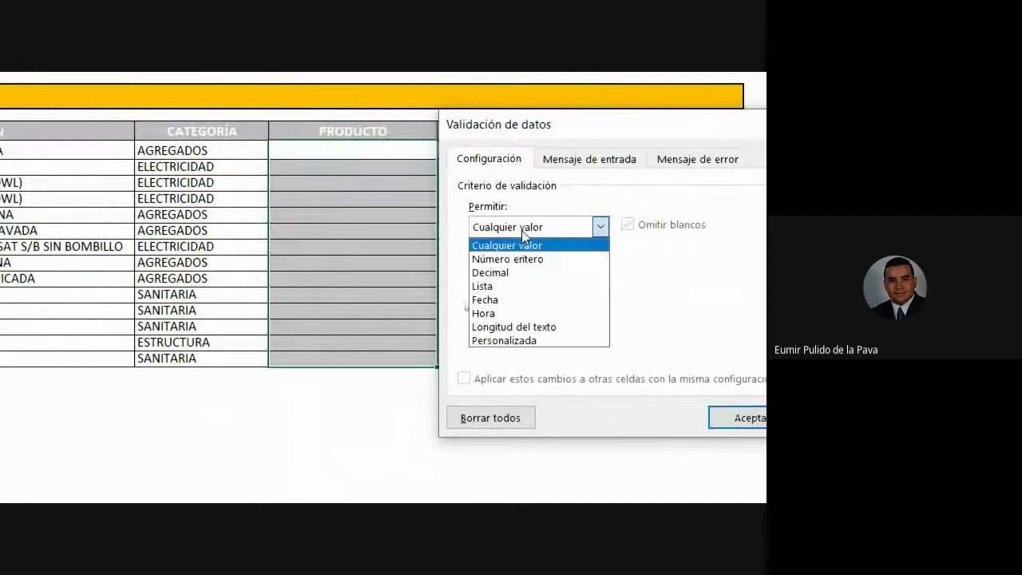
pyautogui.click(509, 287)
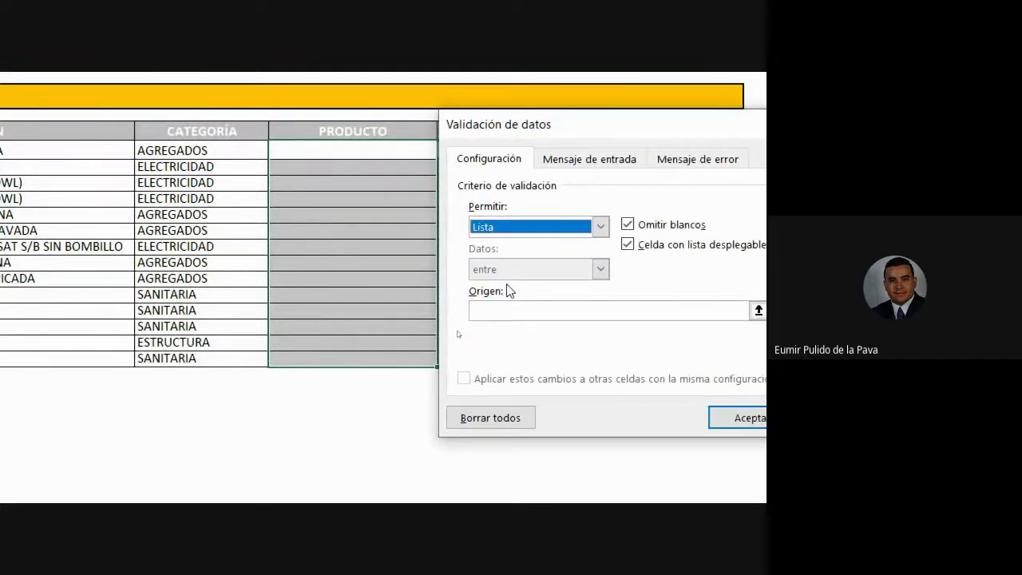
pyautogui.click(487, 311)
pyautogui.write('=')
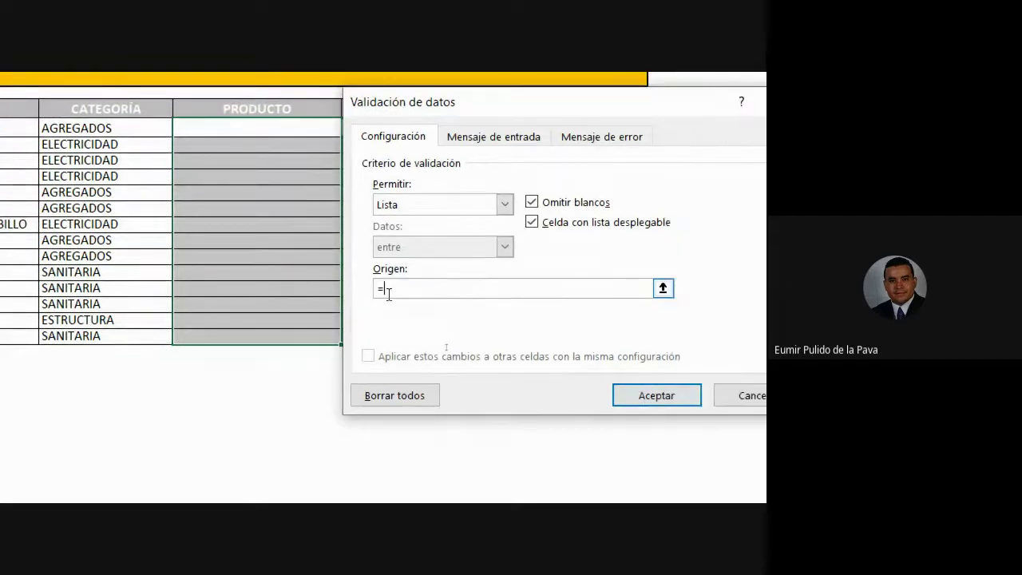
pyautogui.write('INDIRECTO')
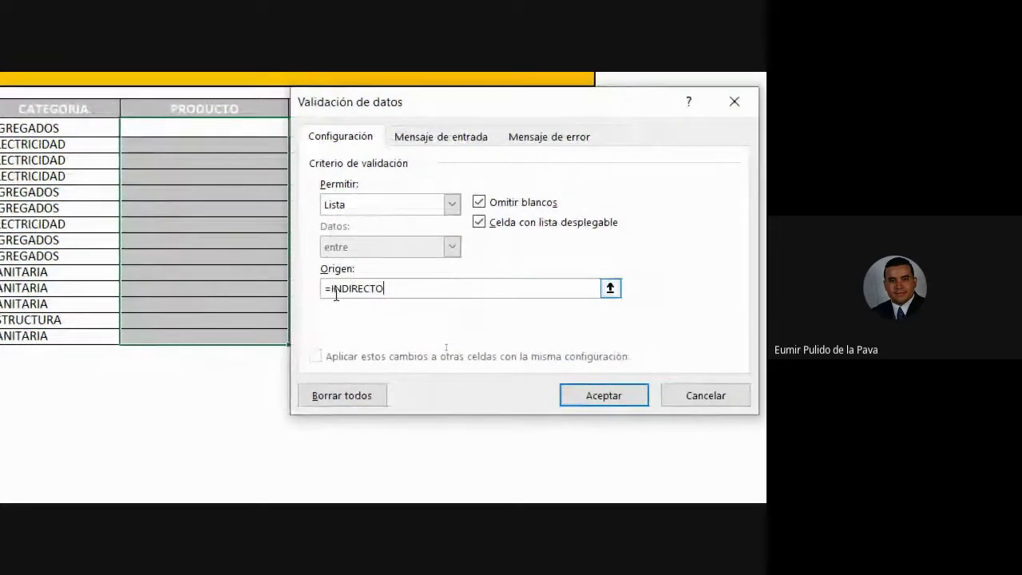
pyautogui.write('(')
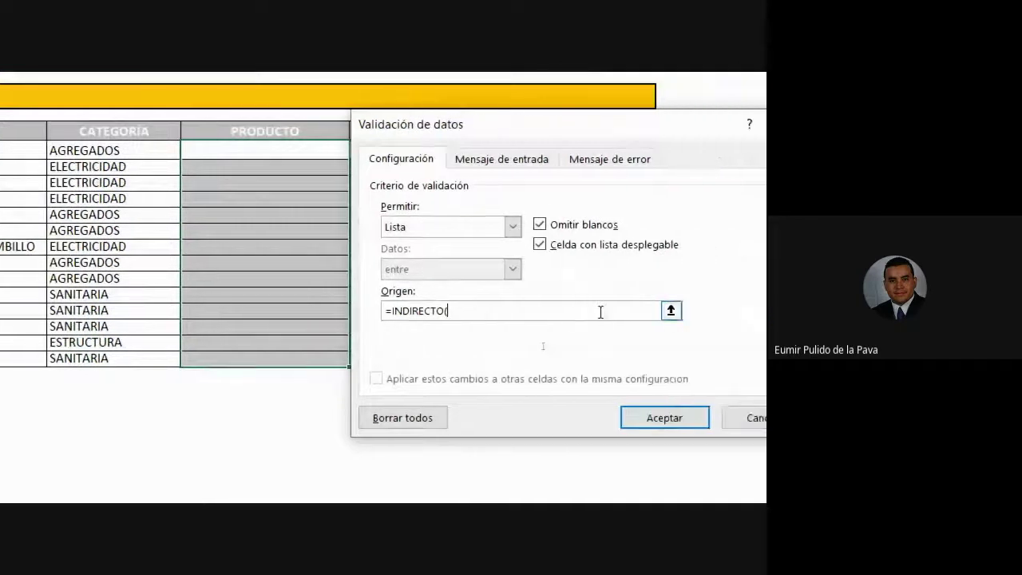
pyautogui.moveTo(518, 310); pyautogui.dragTo(383, 311)
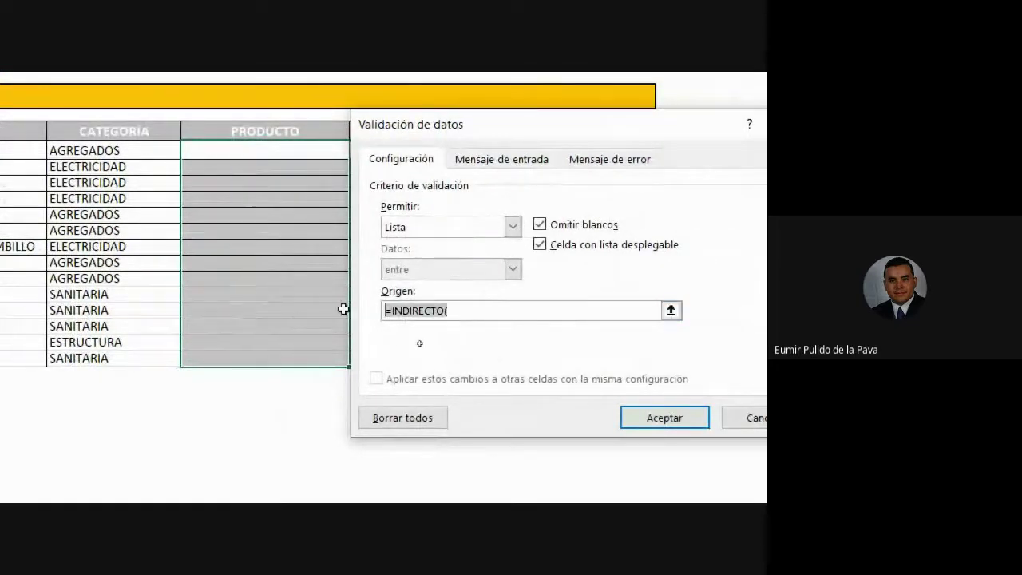
pyautogui.press('BackSpace')
pyautogui.click(642, 417)
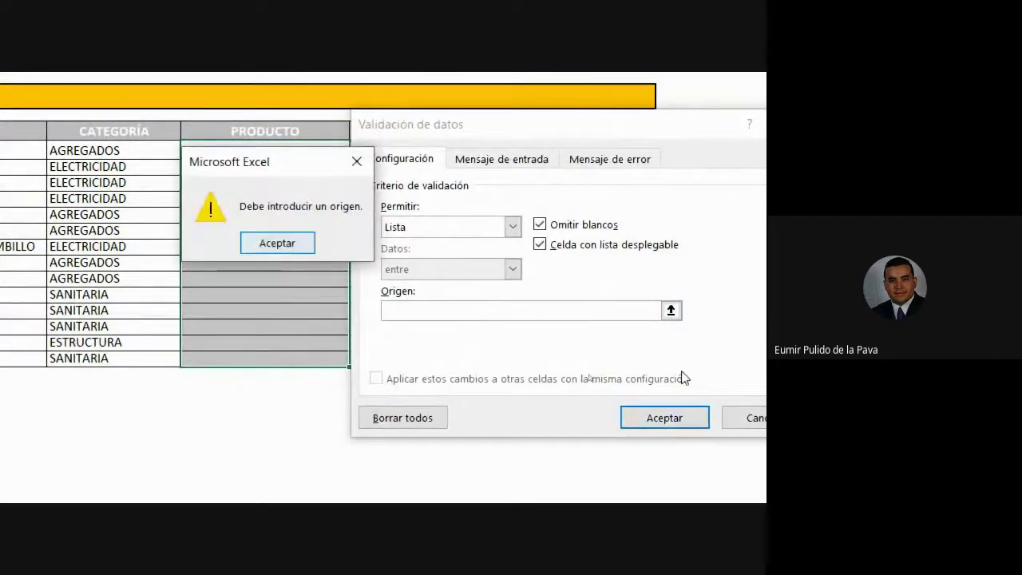
pyautogui.click(263, 247)
# Step: Clear all validation with Borrar todos, confirm it, and return to the first PRODUCTO cell
pyautogui.click(402, 418)
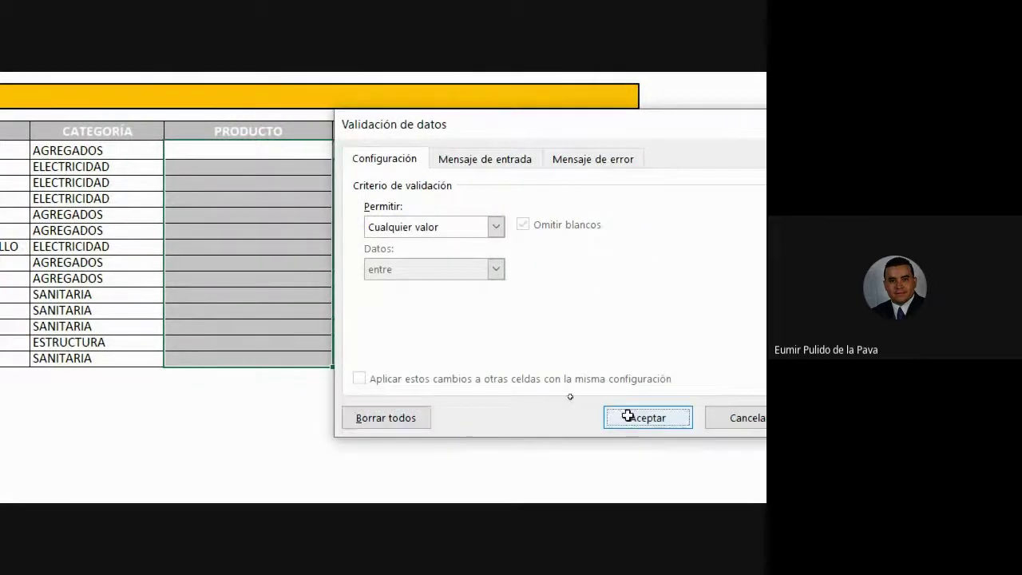
pyautogui.click(615, 417)
pyautogui.click(233, 152)
pyautogui.hscroll(-3, 34, 136)
# Step: Set the first row's category in D7 to ESTRUCTURA
pyautogui.hscroll(-1, 258, 149)
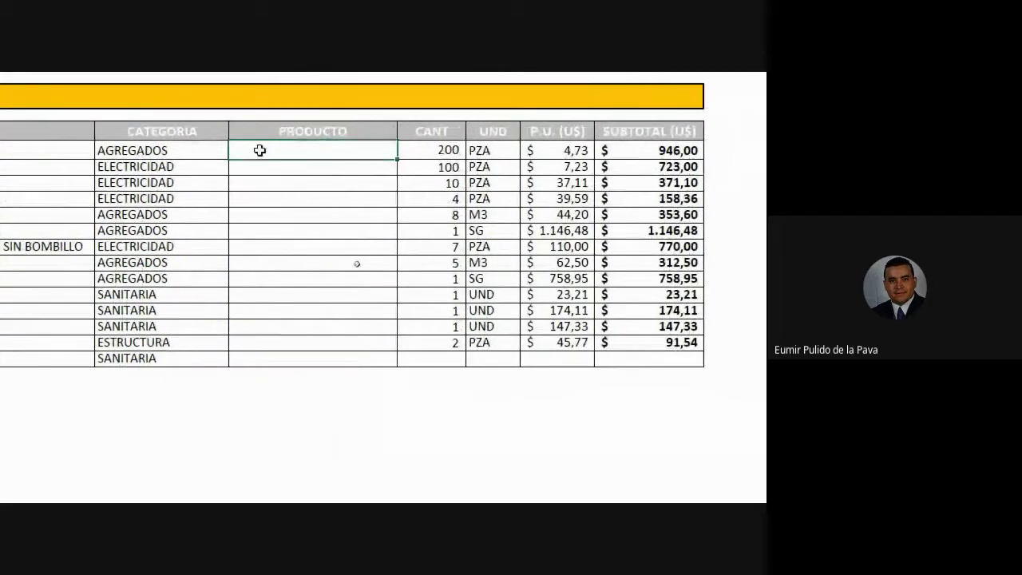
pyautogui.click(187, 150)
pyautogui.click(235, 150)
pyautogui.click(160, 178)
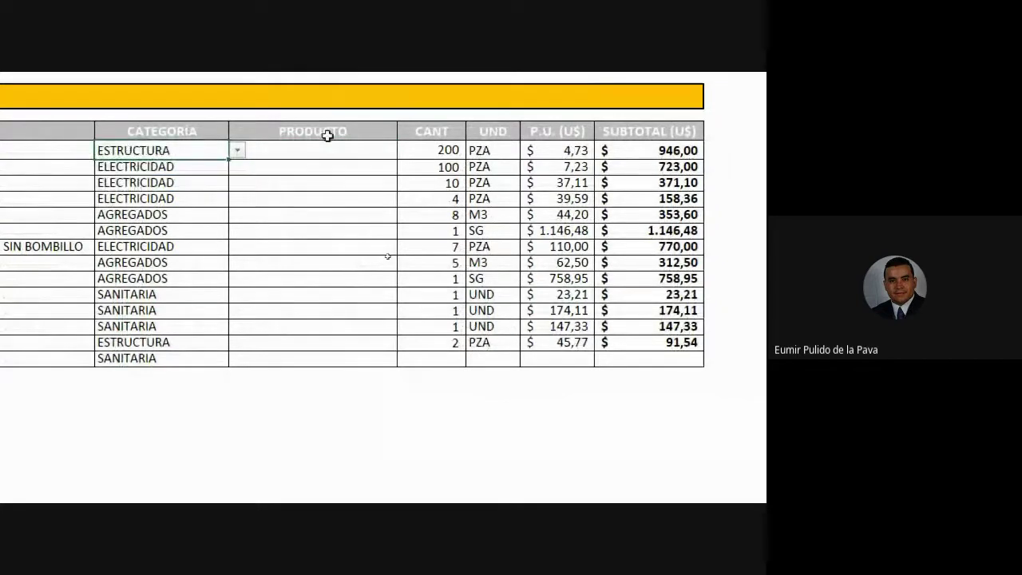
# Step: Select the PRODUCTO cells down to the last row and set their validation to allow a Lista
pyautogui.click(337, 150)
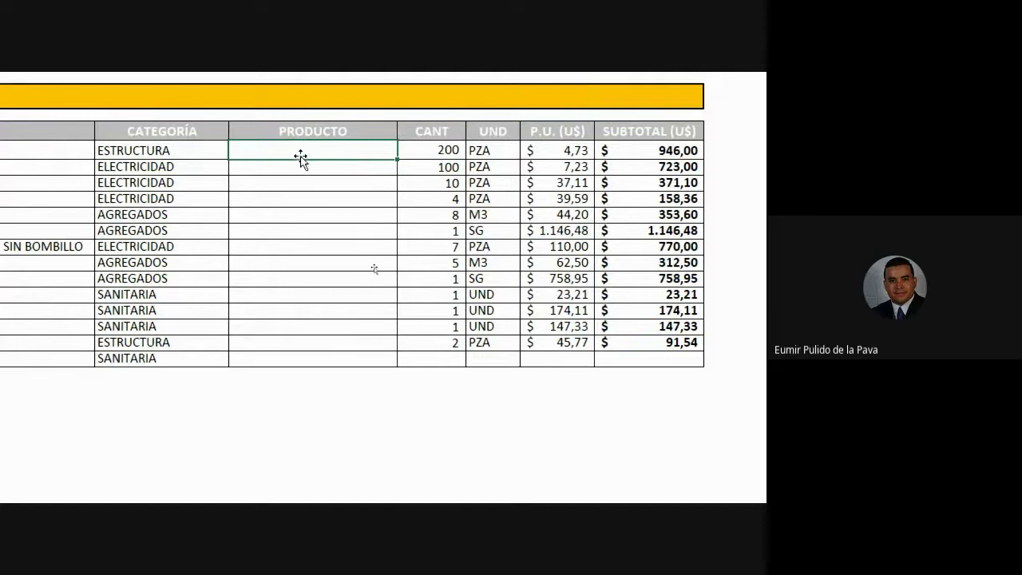
pyautogui.click(365, 167)
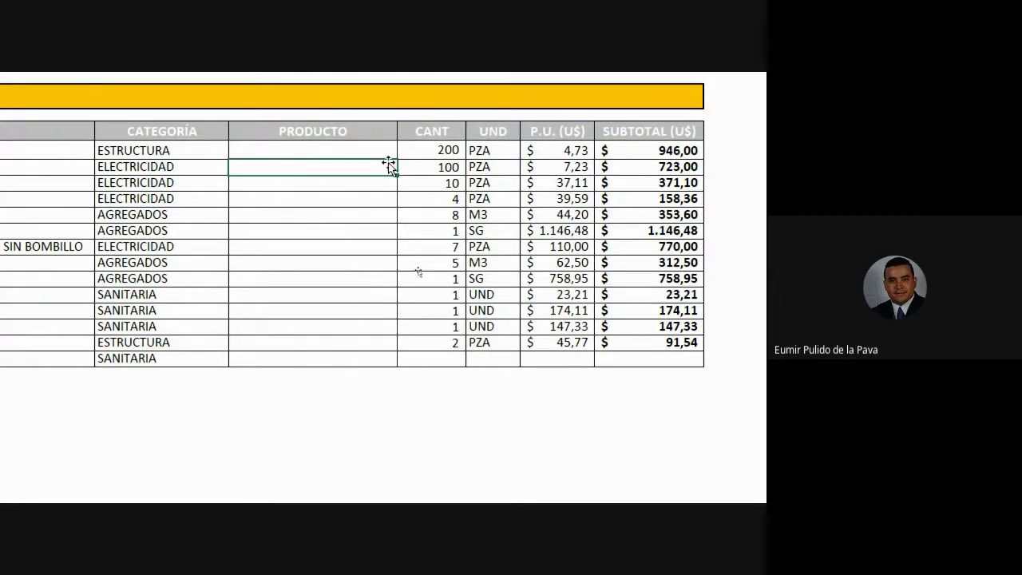
pyautogui.click(373, 186)
pyautogui.moveTo(345, 153); pyautogui.dragTo(335, 360)
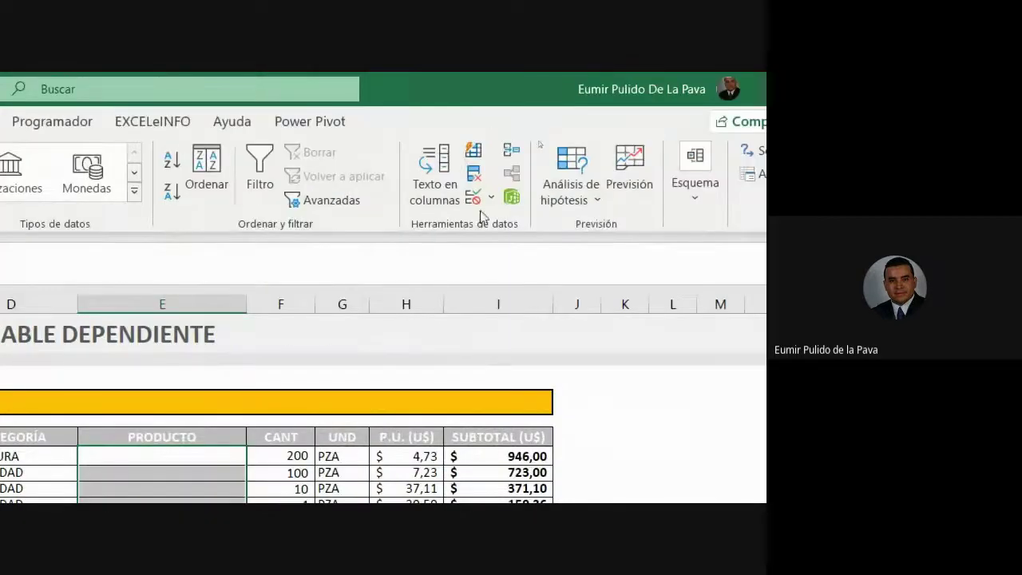
pyautogui.click(475, 201)
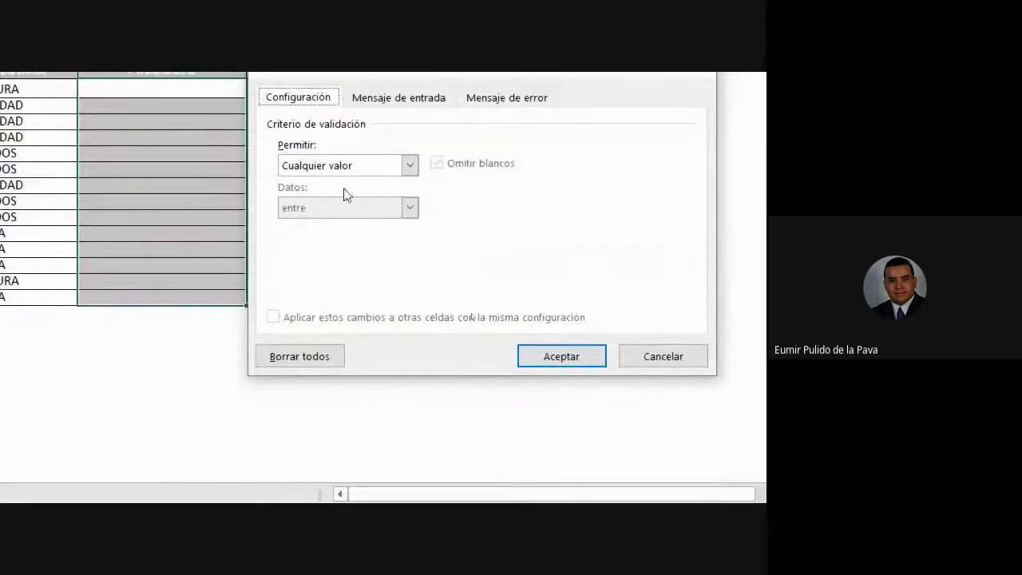
pyautogui.click(345, 170)
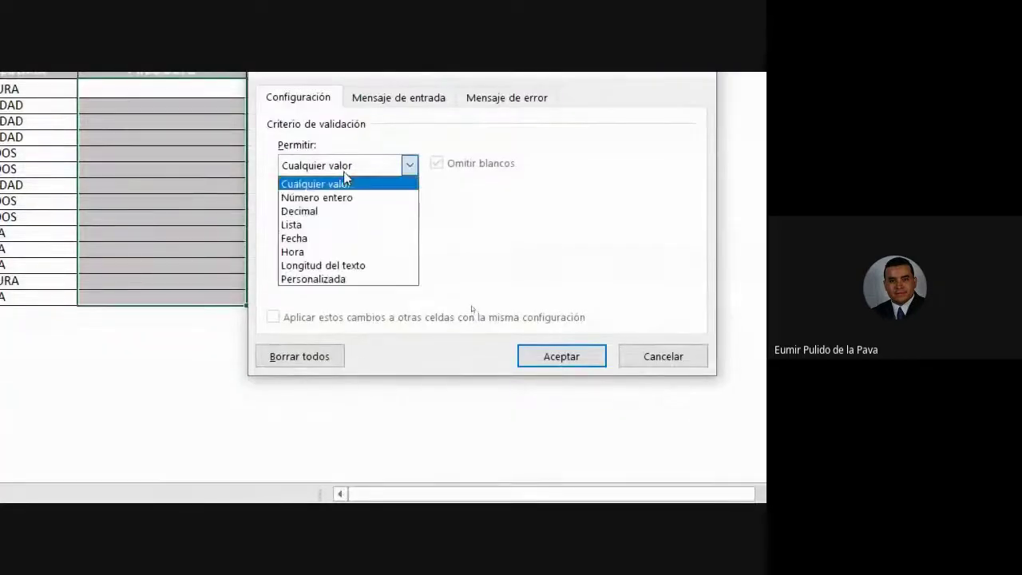
pyautogui.click(333, 224)
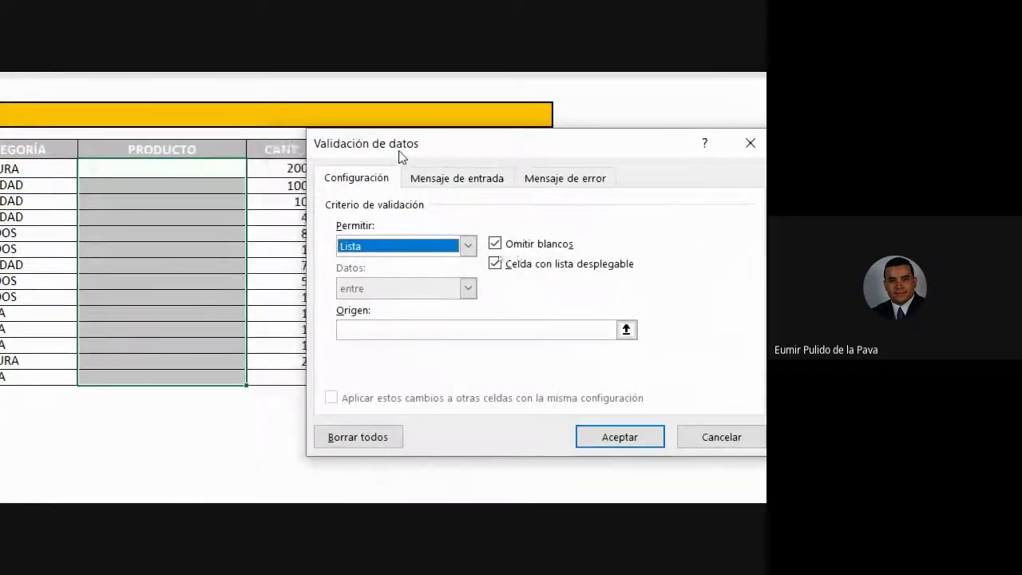
pyautogui.moveTo(402, 157); pyautogui.dragTo(351, 144)
# Step: Enter =INDIRECTO($D$7) as the list source and confirm the dependent list rule
pyautogui.click(345, 316)
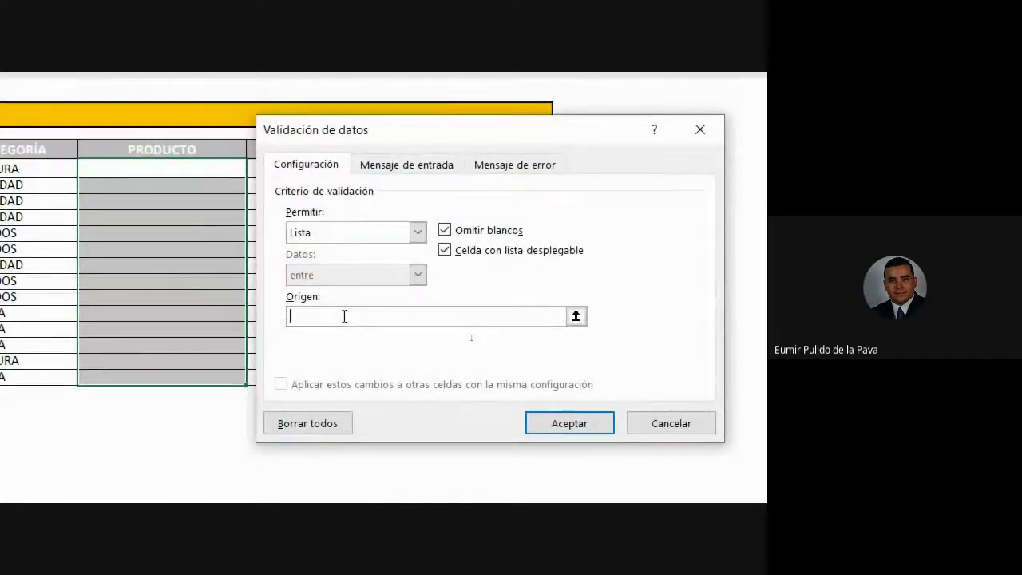
pyautogui.write('=INDIREC')
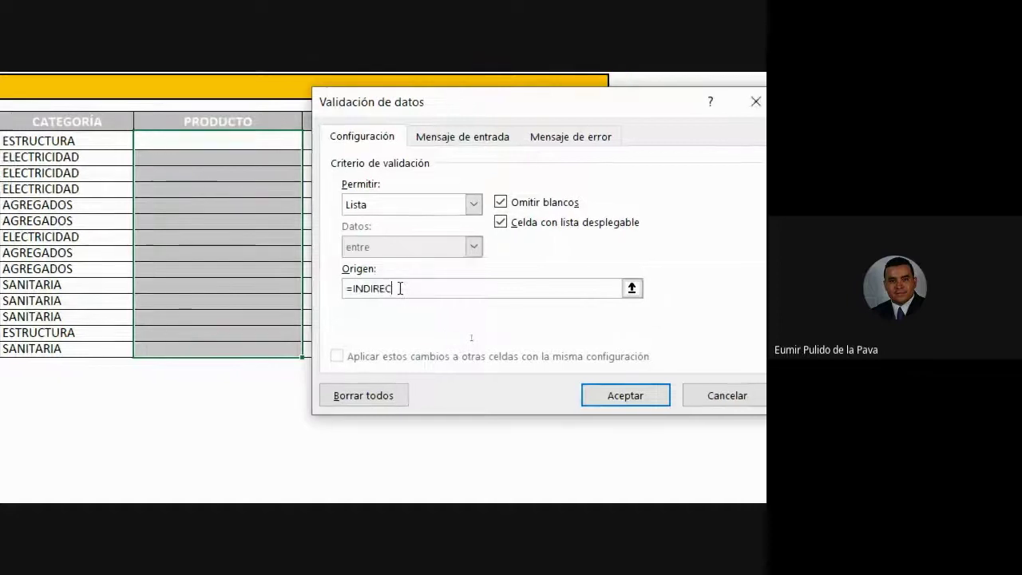
pyautogui.write('TO(')
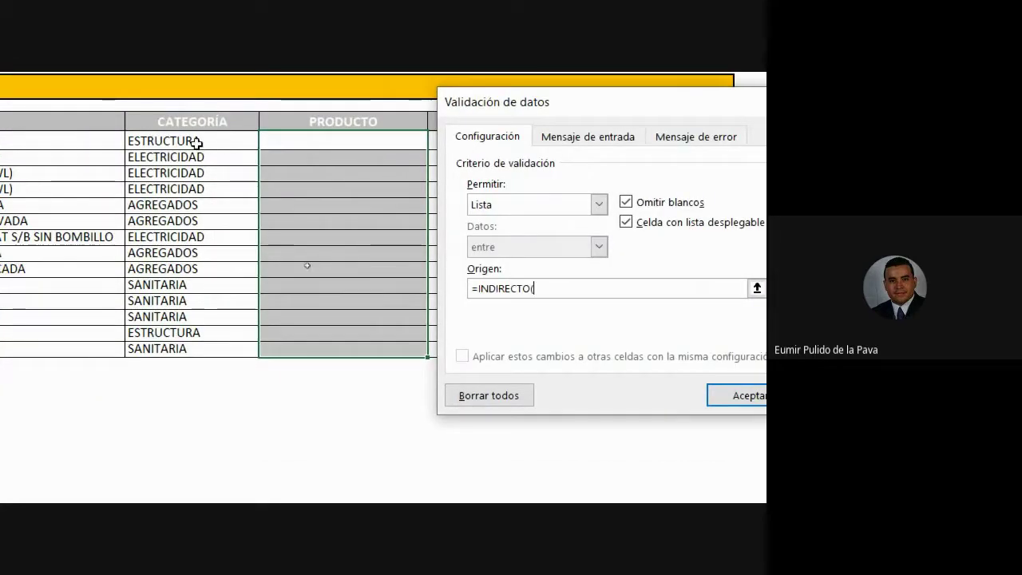
pyautogui.click(196, 143)
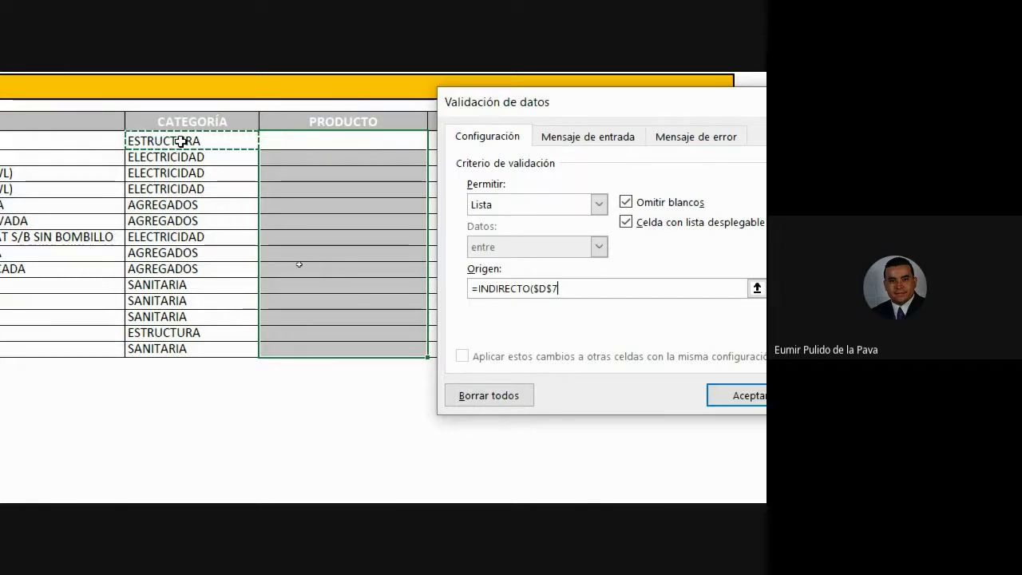
pyautogui.write(')')
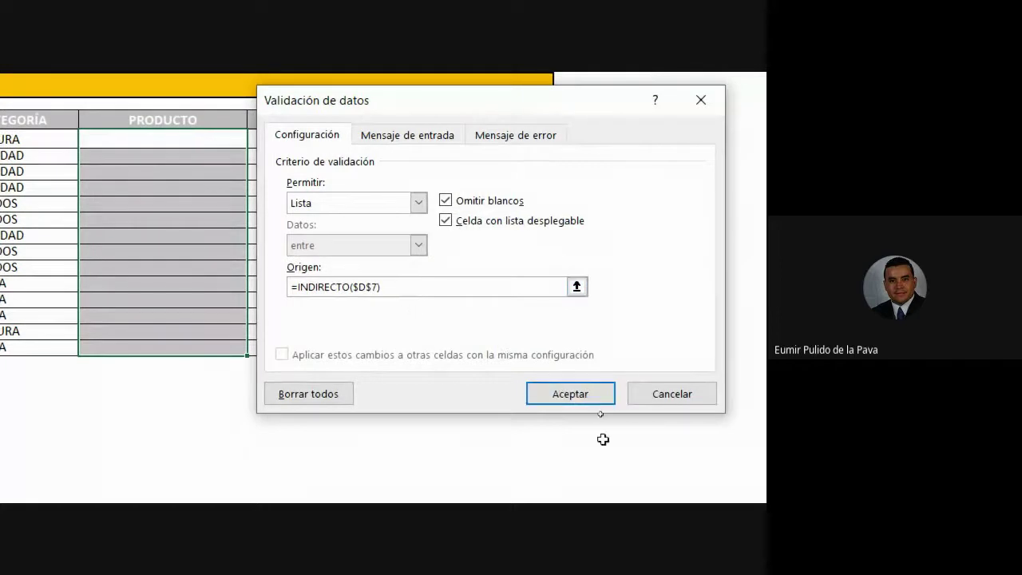
pyautogui.click(583, 396)
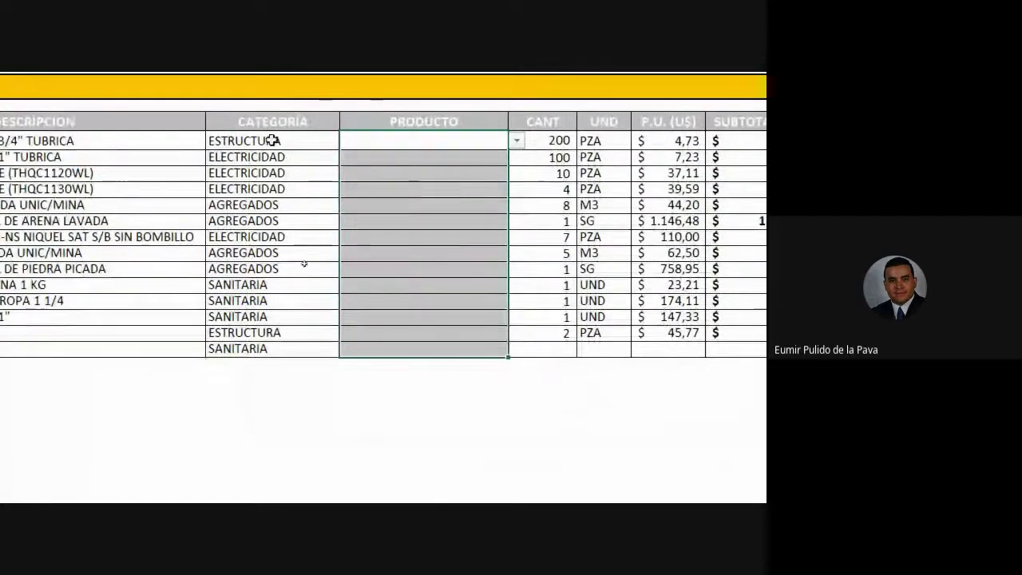
# Step: Check the first product's choices, then review the ESTRUCTURA and AGREGADOS lists on COM_LISTAS
pyautogui.click(369, 140)
pyautogui.click(516, 140)
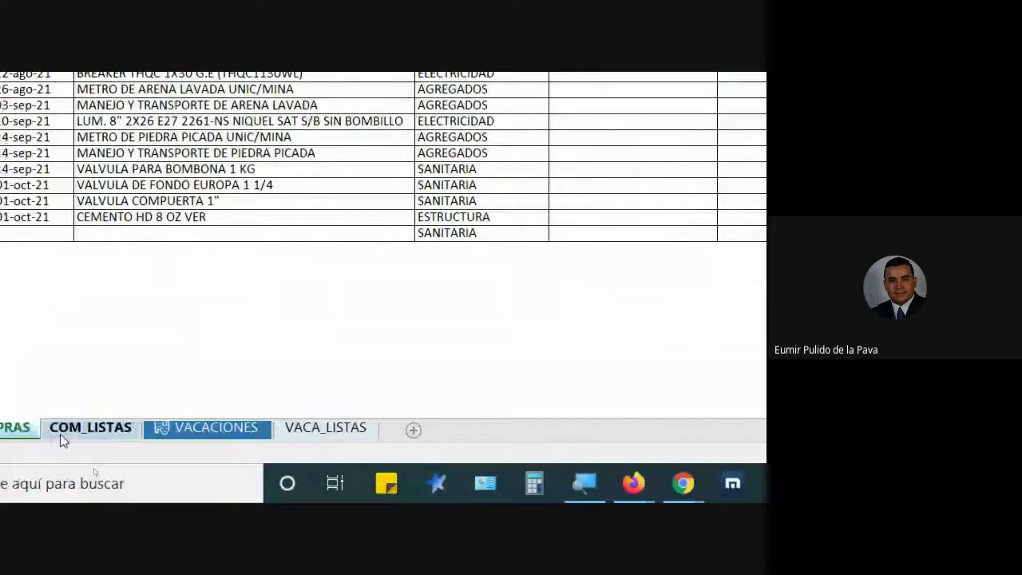
pyautogui.click(61, 435)
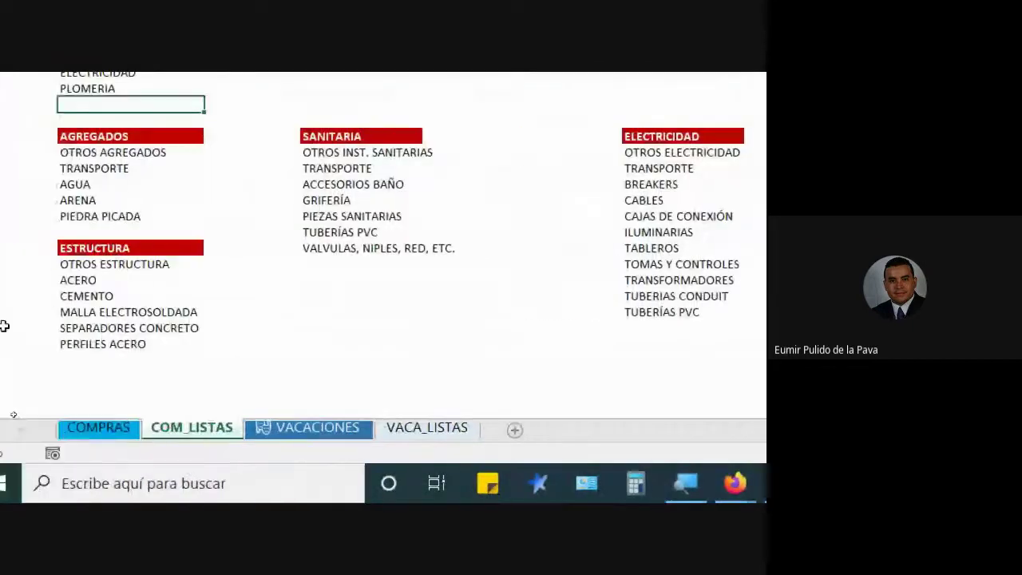
pyautogui.moveTo(104, 263); pyautogui.dragTo(125, 351)
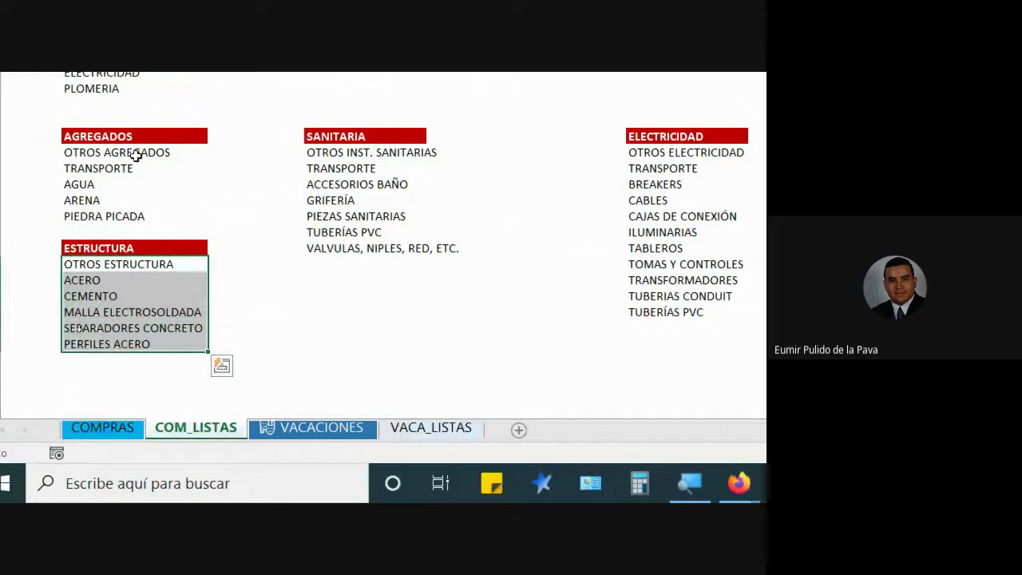
pyautogui.moveTo(107, 201); pyautogui.dragTo(104, 280)
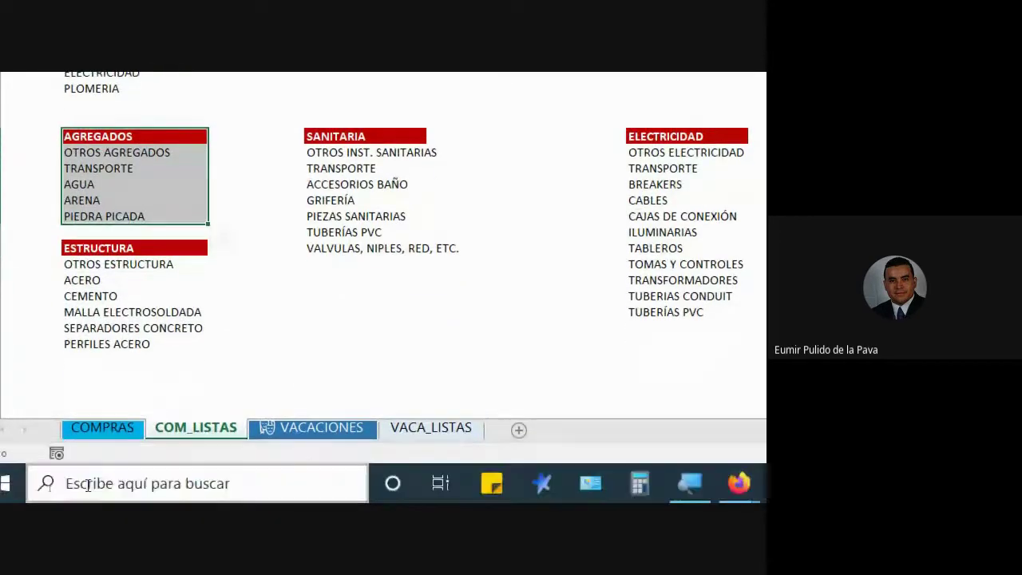
pyautogui.click(100, 428)
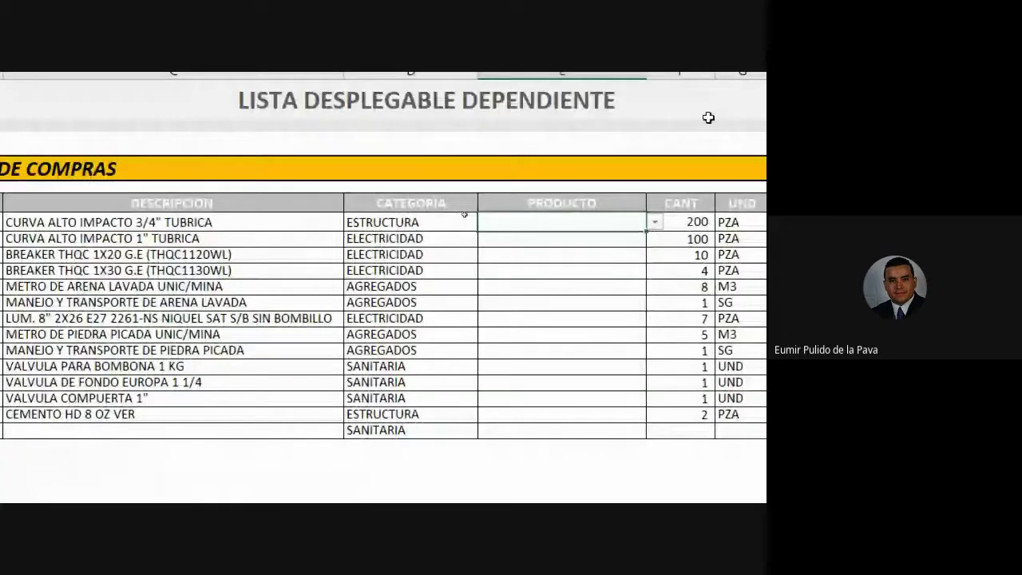
# Step: Set the first purchase's category to AGREGADOS and look at its product choices
pyautogui.click(486, 222)
pyautogui.click(451, 238)
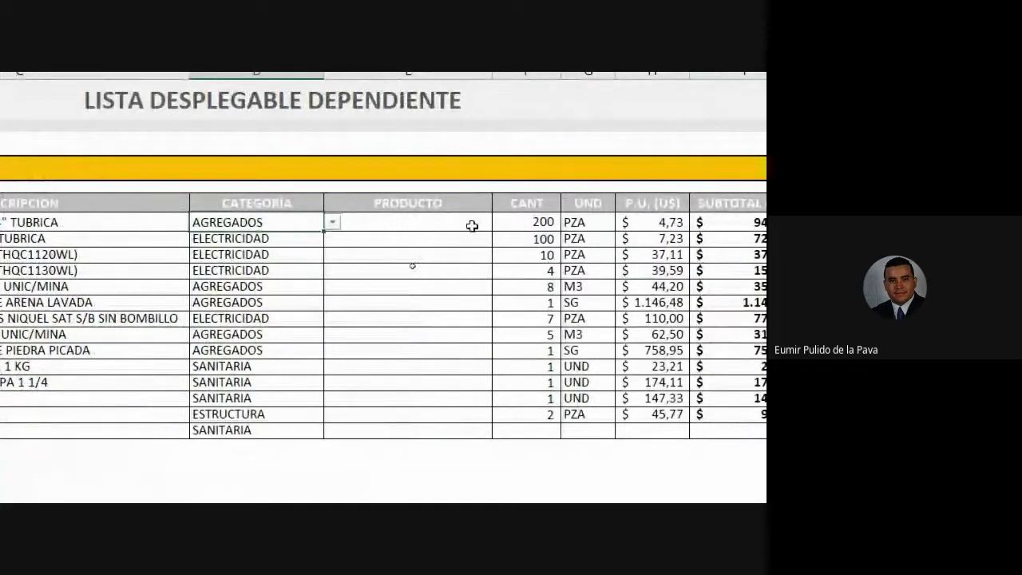
pyautogui.click(485, 225)
pyautogui.click(498, 224)
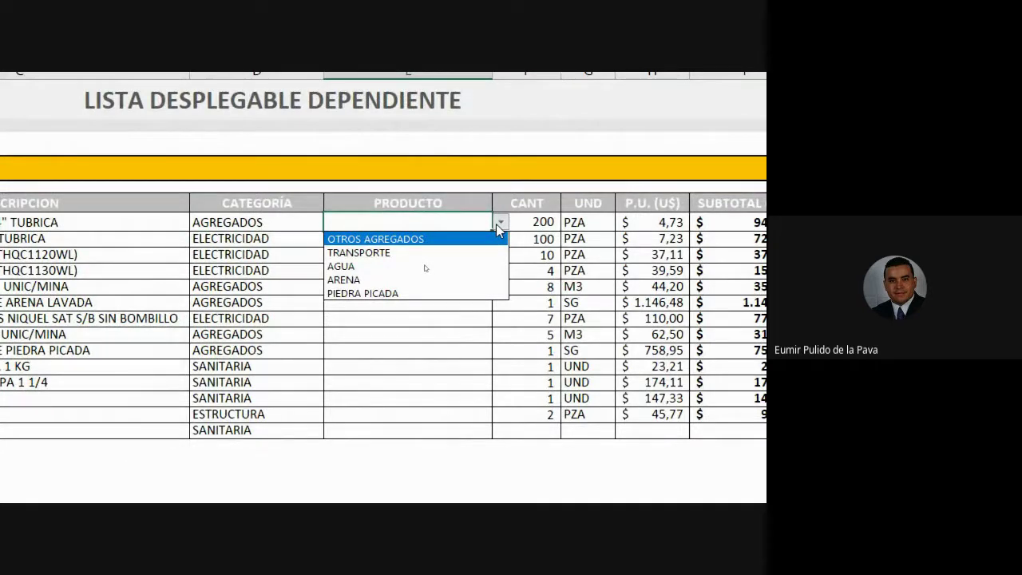
pyautogui.click(496, 224)
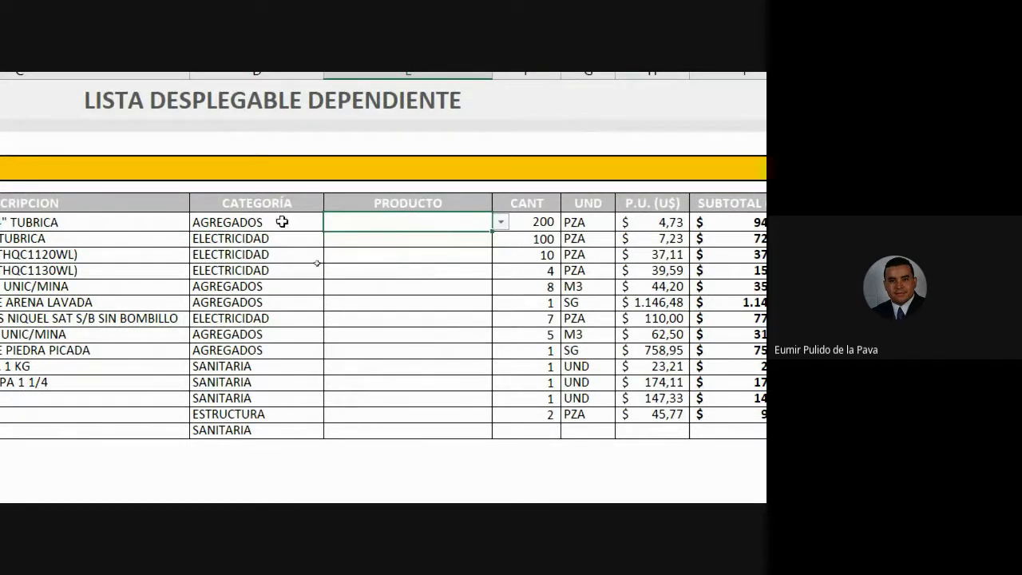
# Step: Change the first row's category to PLOMERIA and check the PLOMERIA entry in the category list
pyautogui.click(280, 222)
pyautogui.click(332, 224)
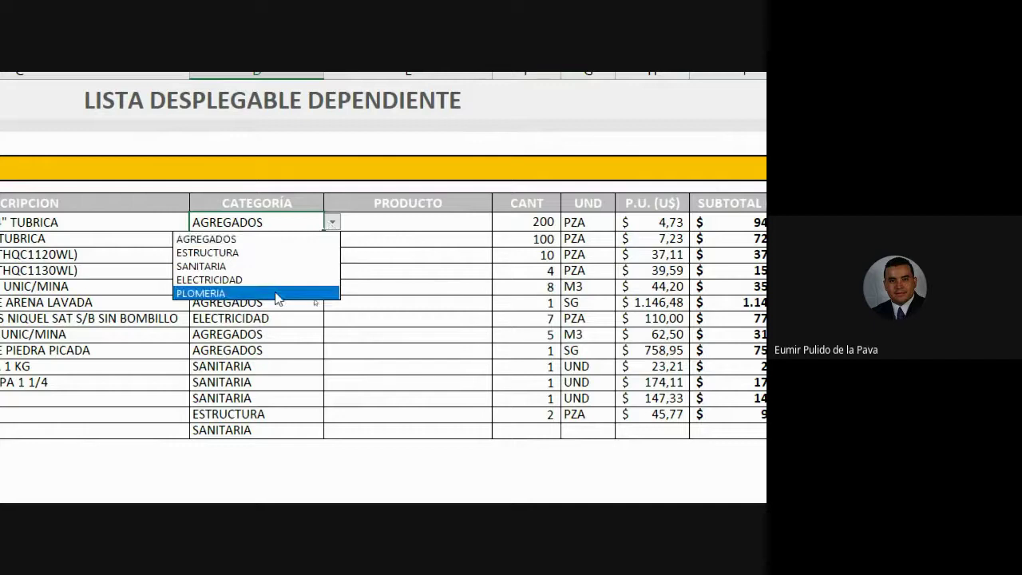
pyautogui.click(279, 293)
pyautogui.click(471, 222)
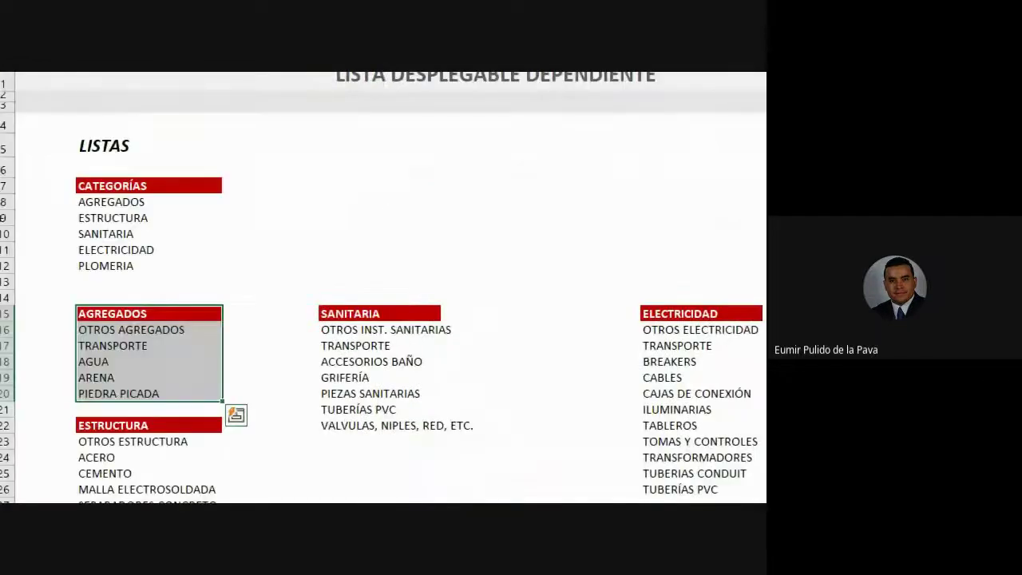
pyautogui.click(128, 272)
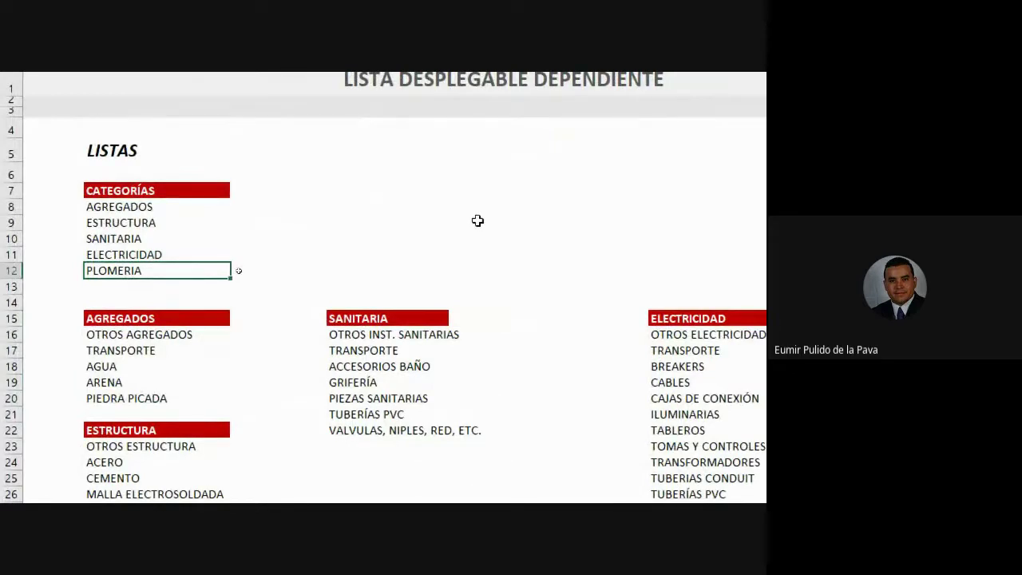
pyautogui.click(124, 428)
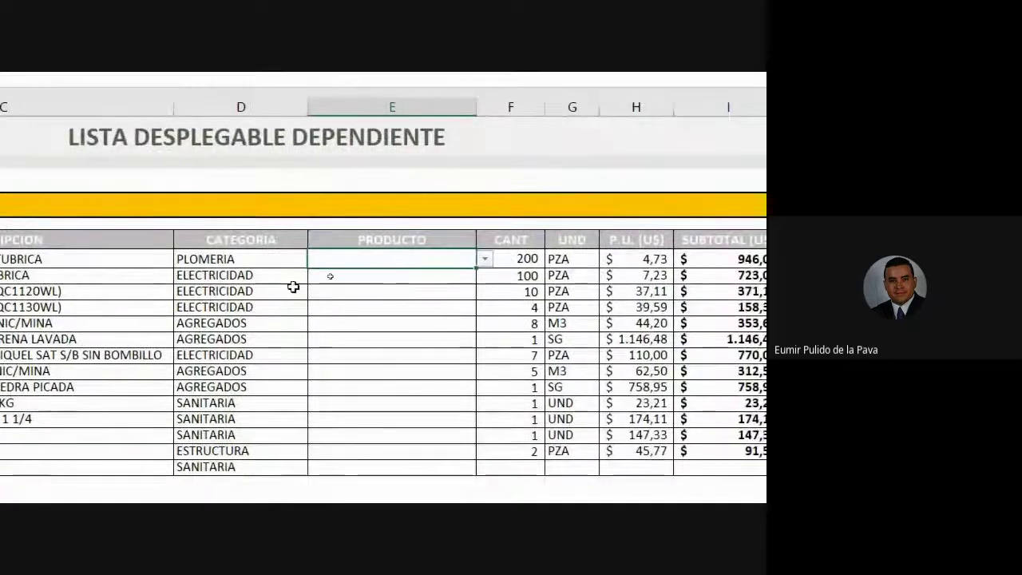
# Step: Inspect the first and ELECTRICIDAD rows' category and PRODUCTO cells, keeping ELECTRICIDAD in row two
pyautogui.click(297, 260)
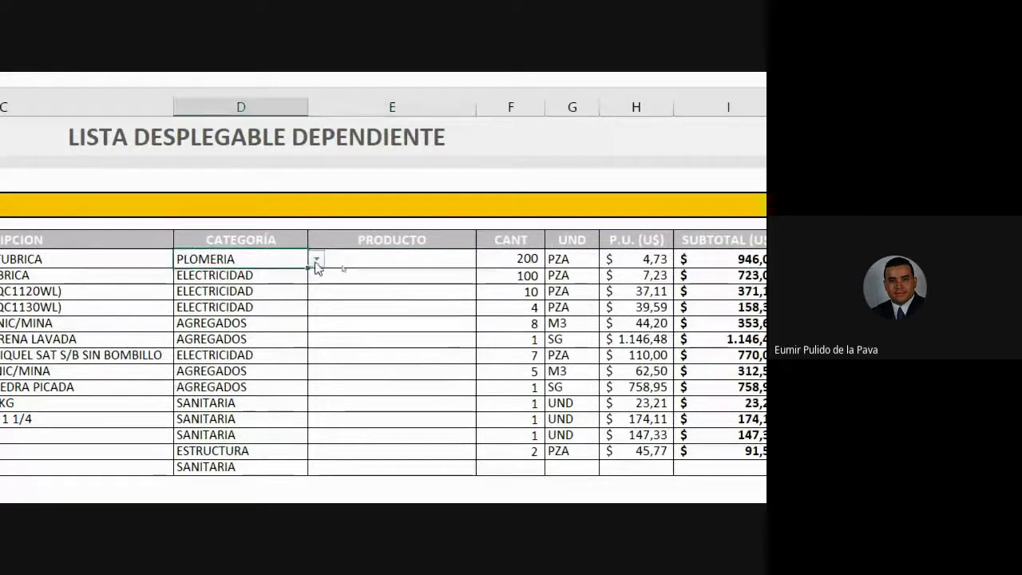
pyautogui.click(404, 260)
pyautogui.click(401, 276)
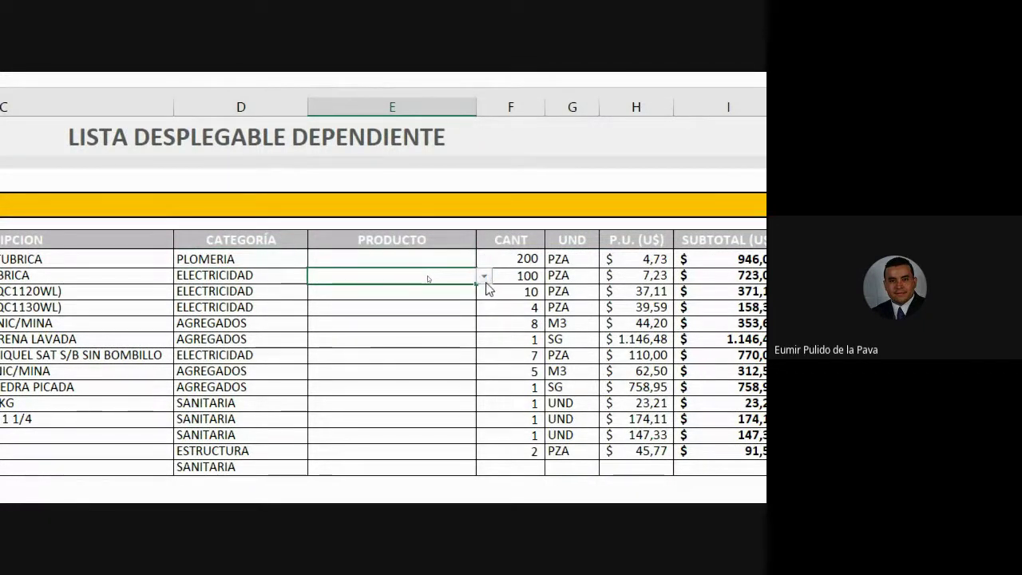
pyautogui.click(249, 280)
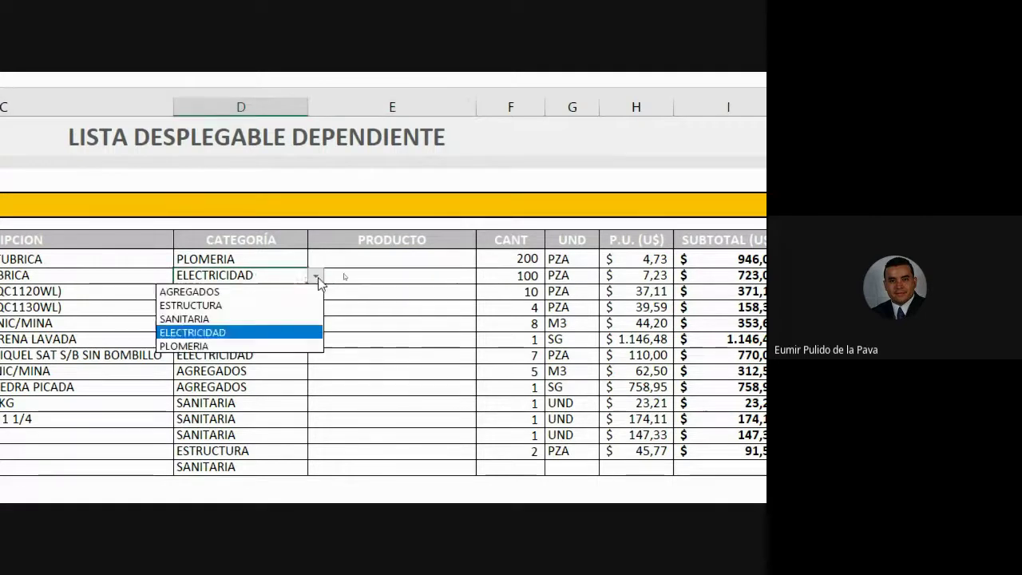
pyautogui.click(316, 275)
pyautogui.click(227, 325)
pyautogui.click(424, 276)
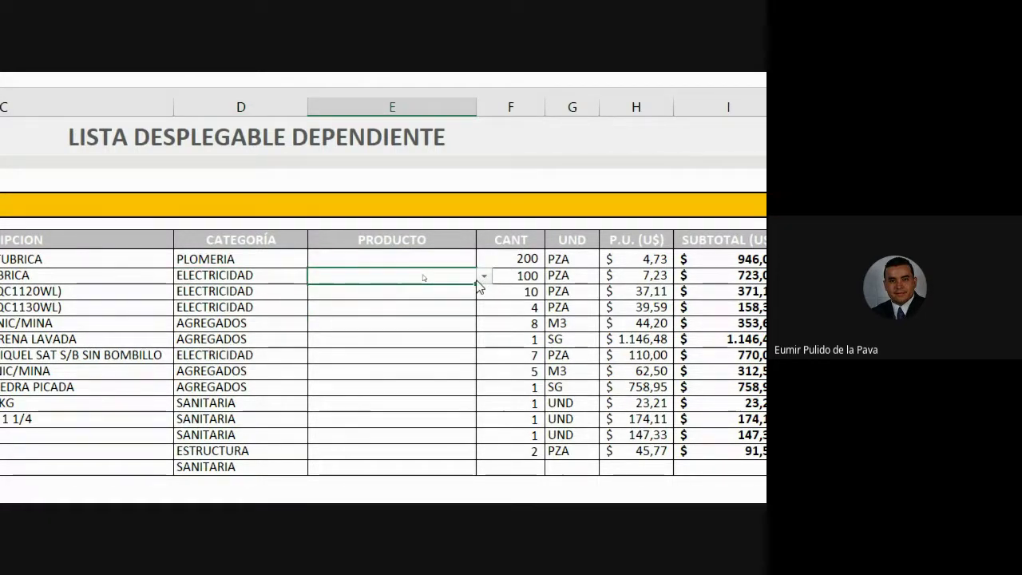
# Step: Set the first row's category back from PLOMERIA to AGREGADOS
pyautogui.click(277, 258)
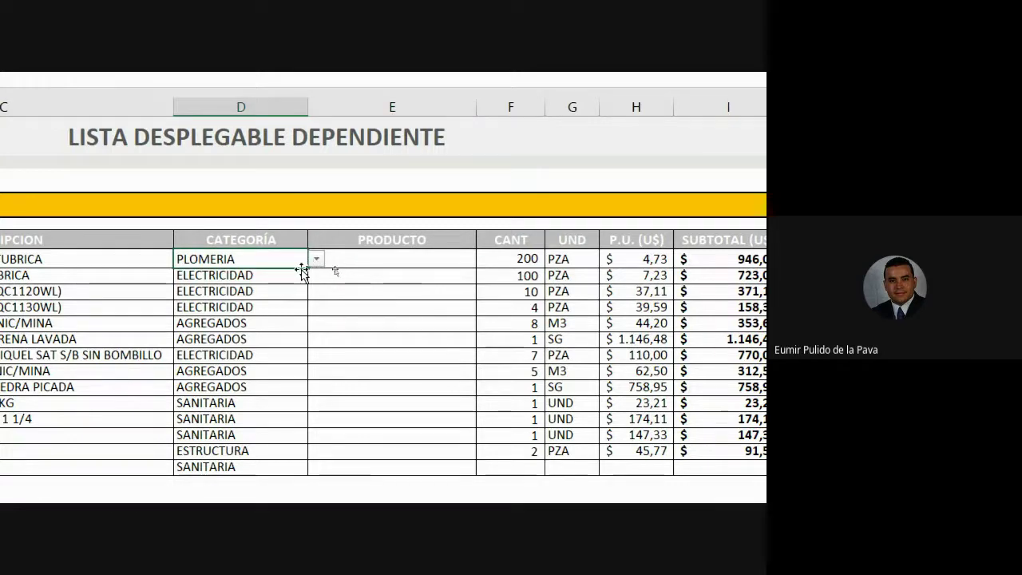
pyautogui.click(310, 261)
pyautogui.click(303, 258)
pyautogui.click(316, 259)
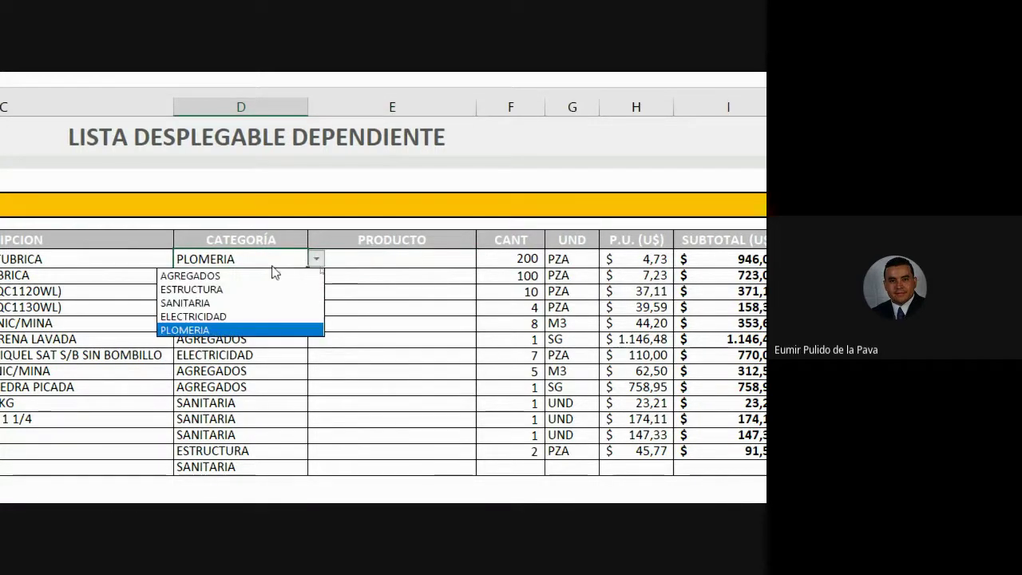
pyautogui.click(257, 277)
# Step: Check the ELECTRICIDAD and SANITARIA rows' product choices, then select the table's PRODUCTO cells
pyautogui.click(292, 277)
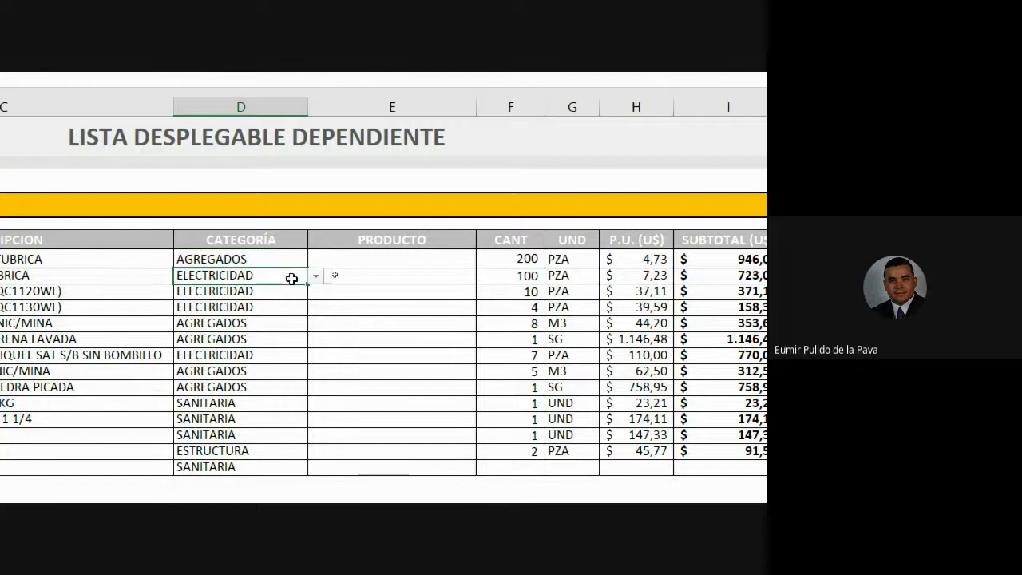
pyautogui.click(432, 275)
pyautogui.click(484, 276)
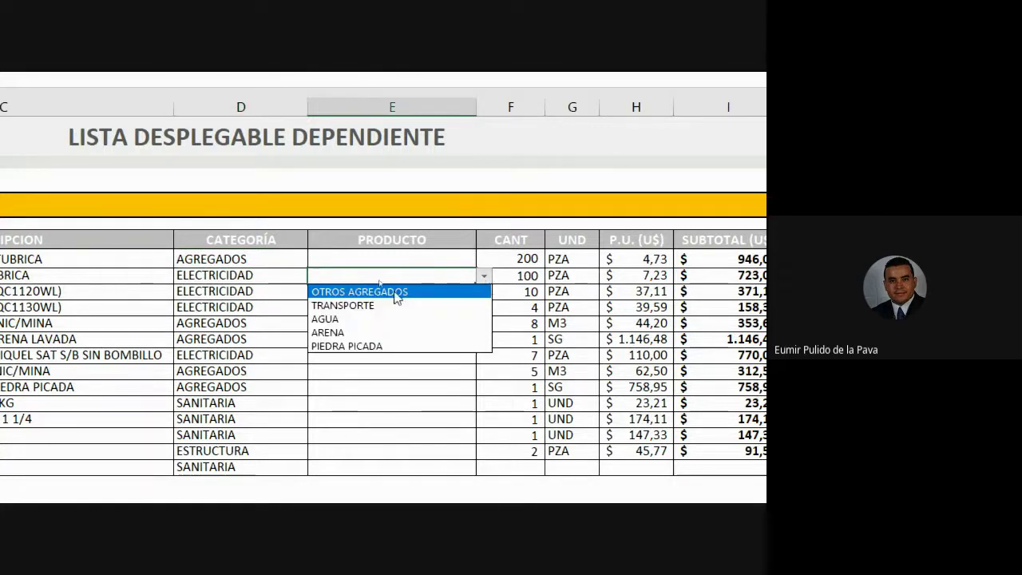
pyautogui.click(336, 274)
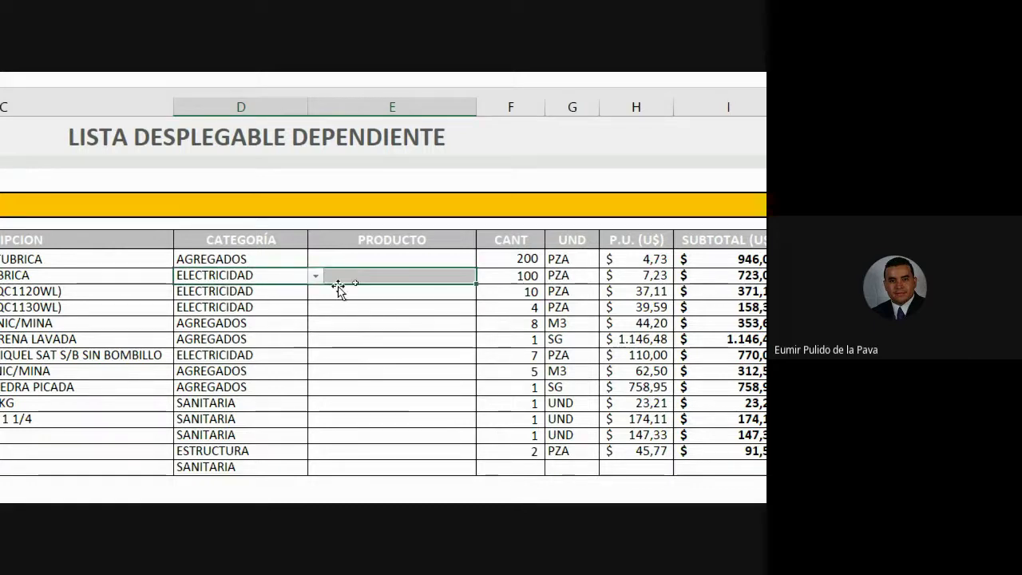
pyautogui.click(328, 373)
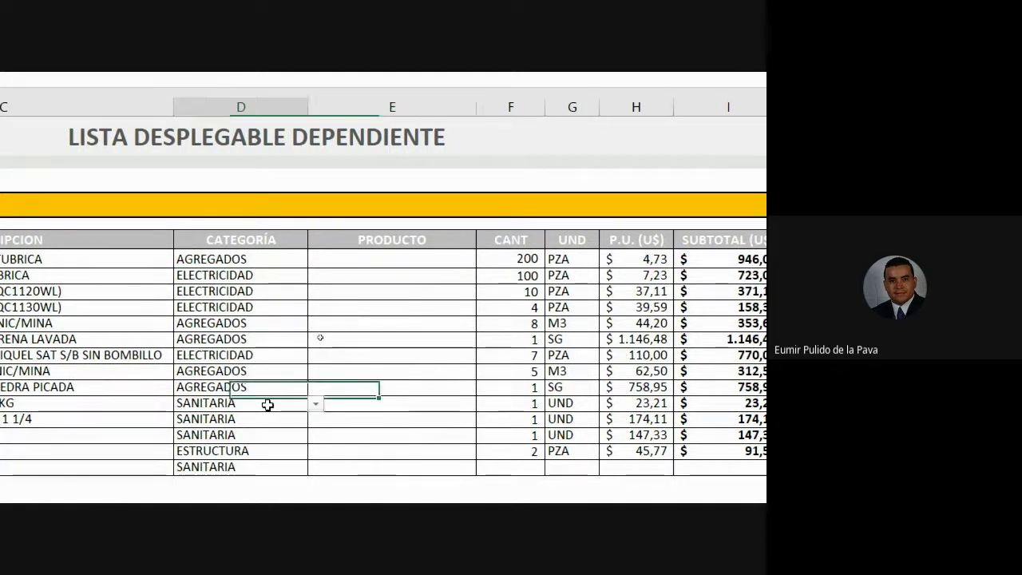
pyautogui.click(399, 403)
pyautogui.click(483, 404)
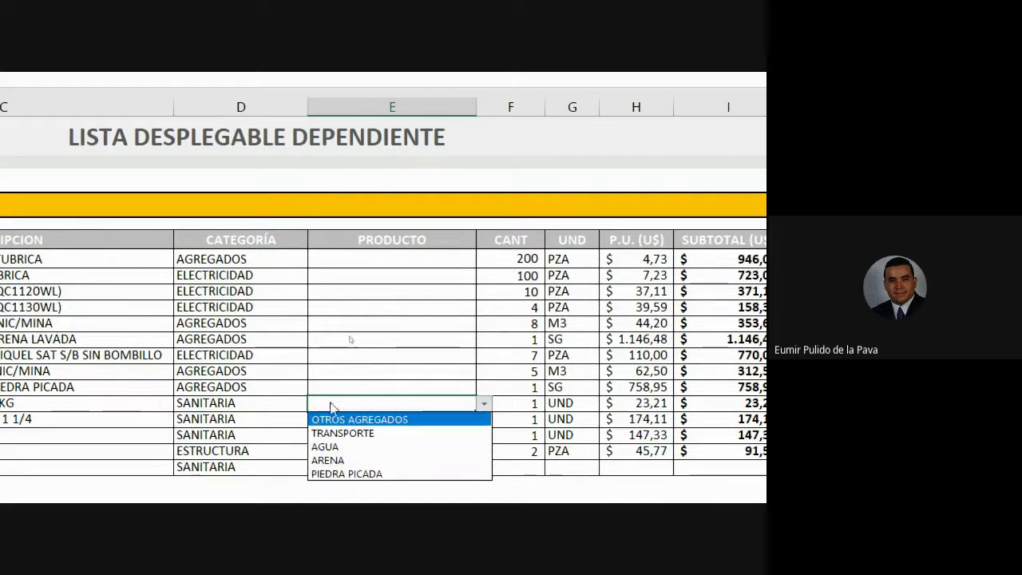
pyautogui.click(263, 403)
pyautogui.moveTo(262, 403); pyautogui.dragTo(328, 403)
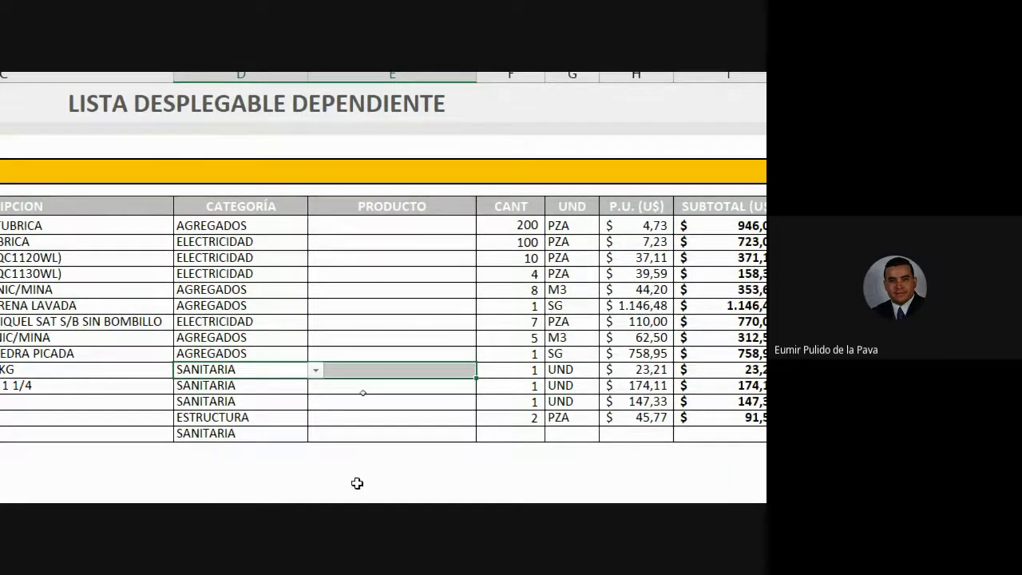
pyautogui.moveTo(360, 224); pyautogui.dragTo(365, 429)
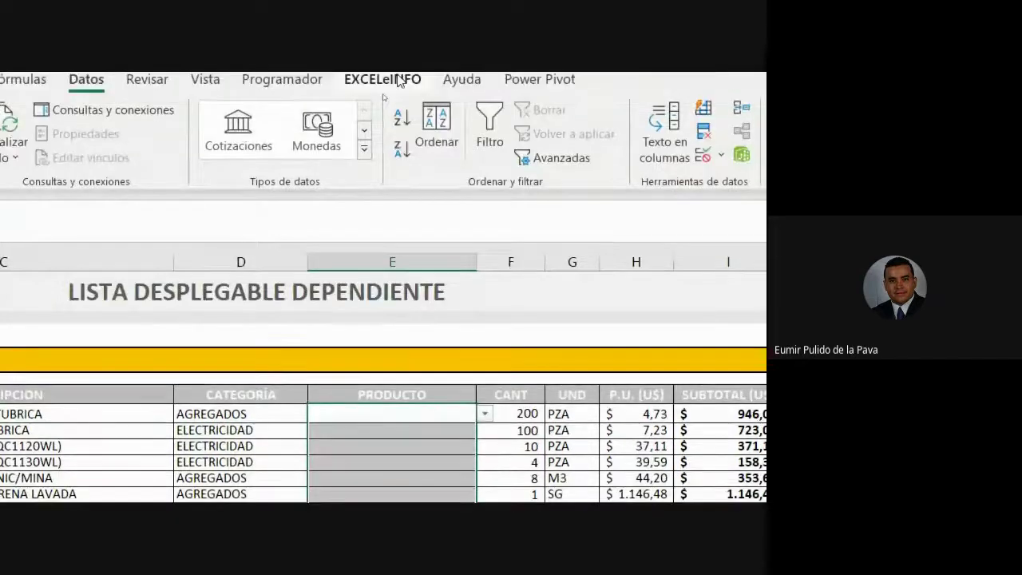
# Step: Review the PRODUCTO list source =INDIRECTO($D$7), closing and reopening the data validation settings several times
pyautogui.click(691, 163)
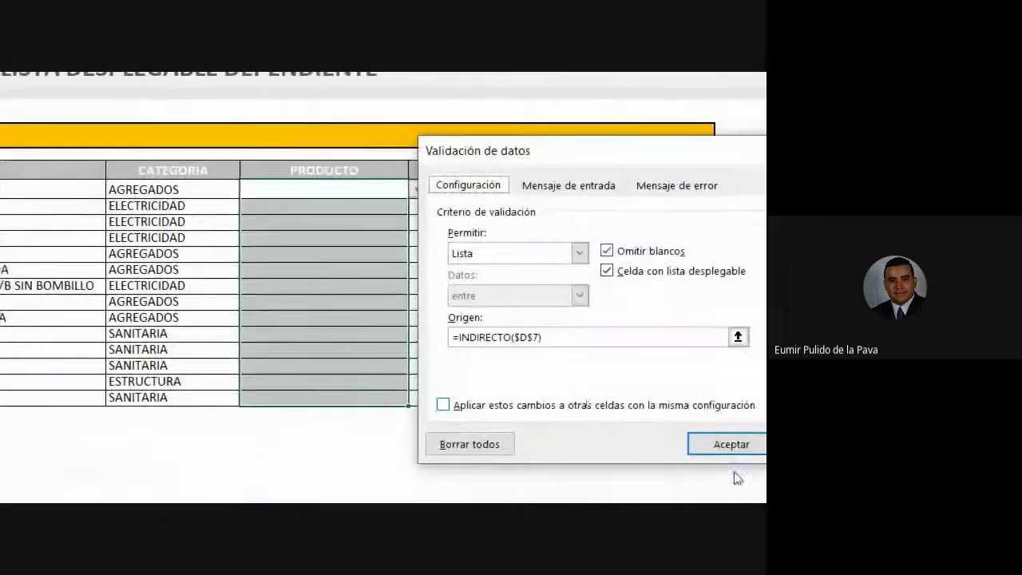
pyautogui.moveTo(497, 160); pyautogui.dragTo(487, 141)
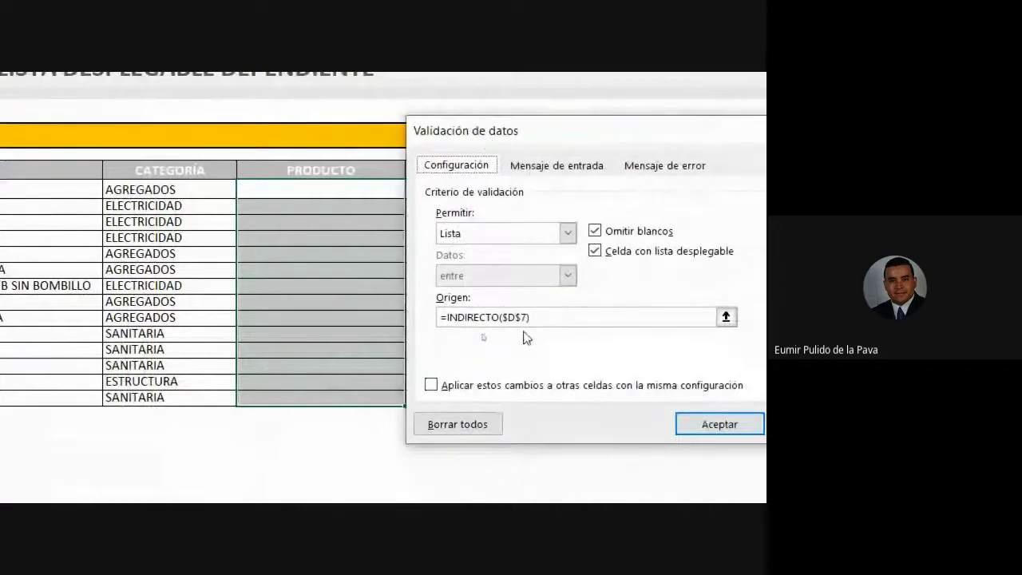
pyautogui.click(595, 316)
pyautogui.press('Return')
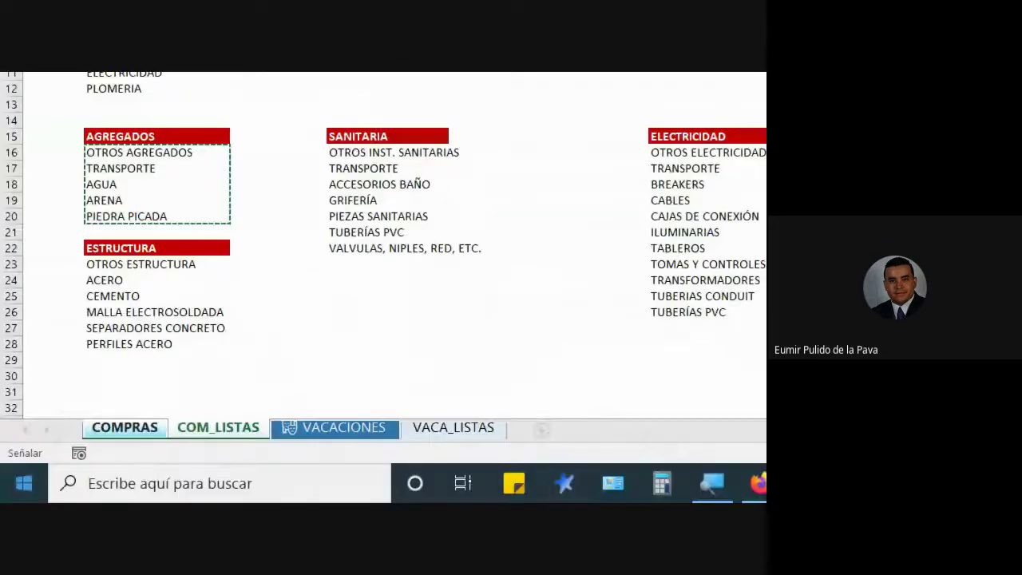
pyautogui.click(128, 426)
pyautogui.hotkey('alt', 'd', 'l')
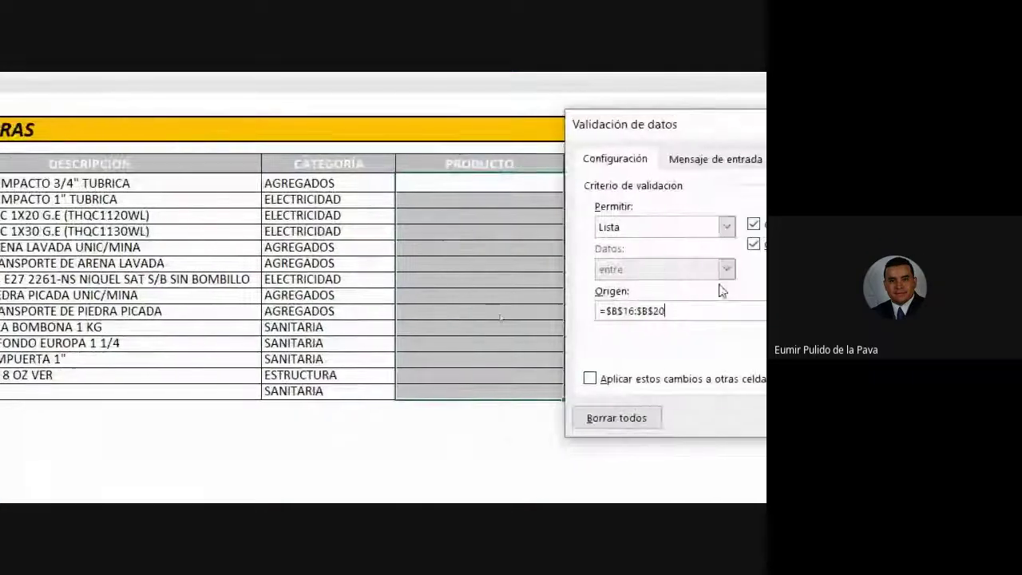
pyautogui.click(738, 422)
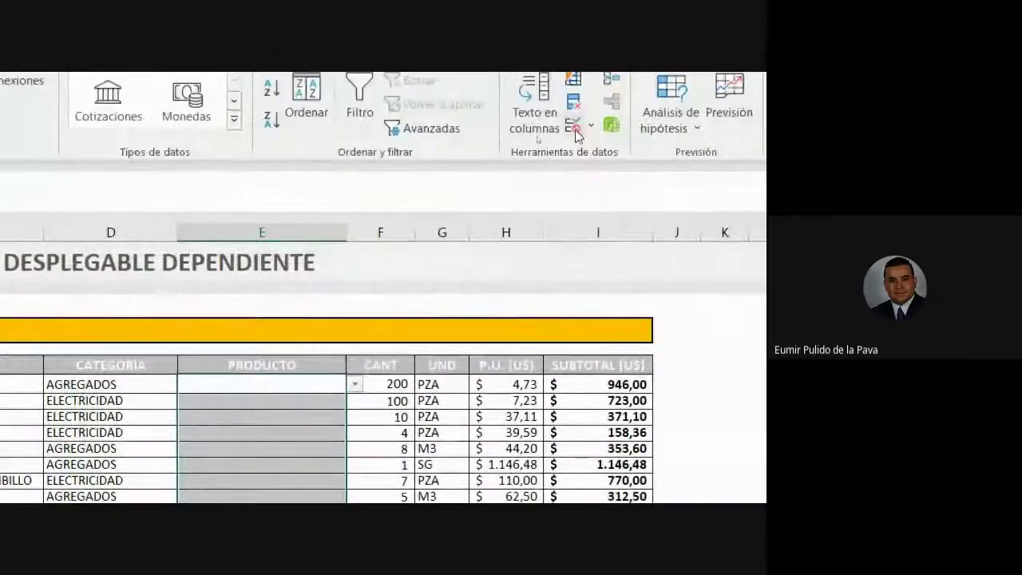
pyautogui.click(575, 129)
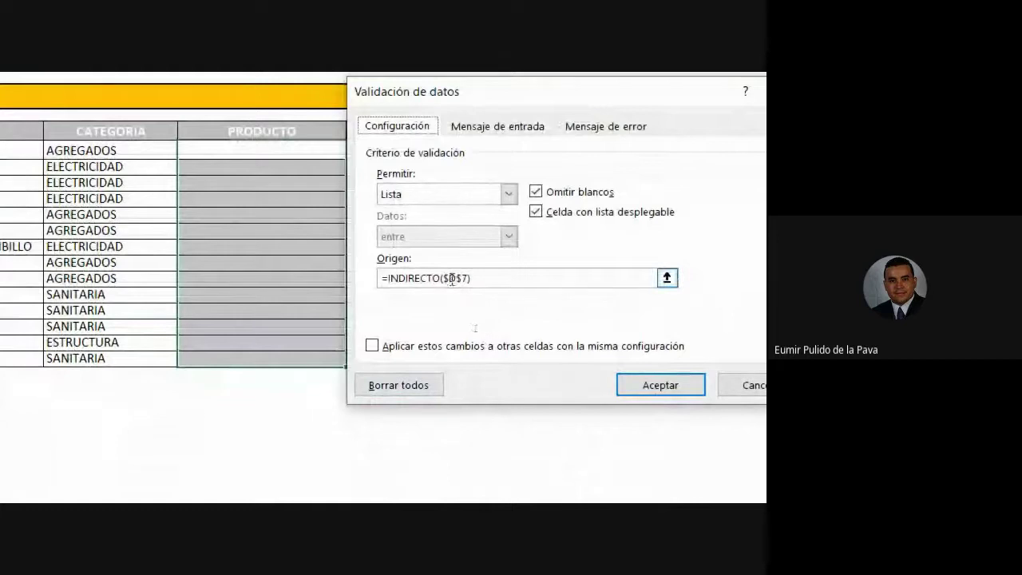
pyautogui.click(743, 382)
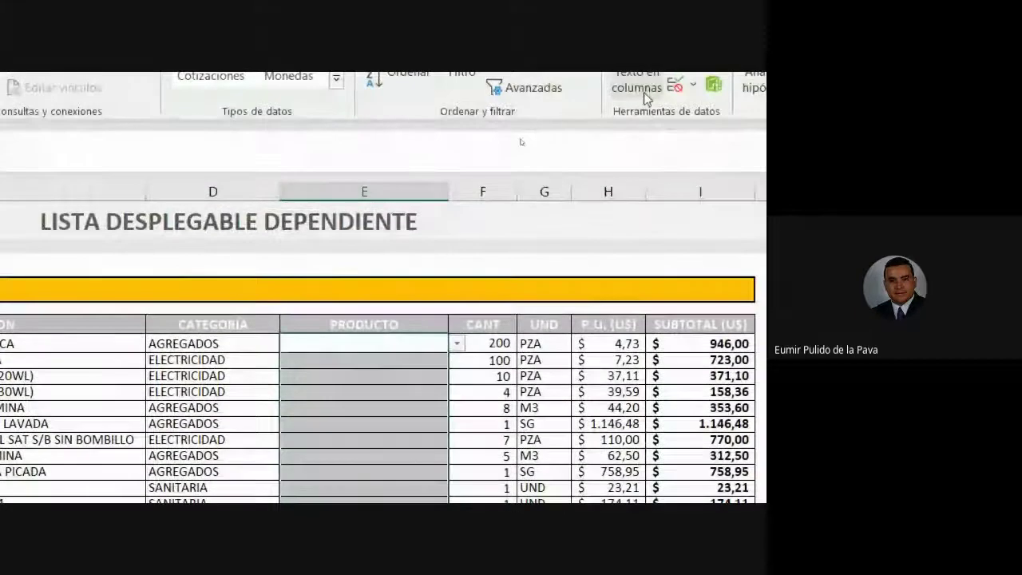
pyautogui.click(677, 85)
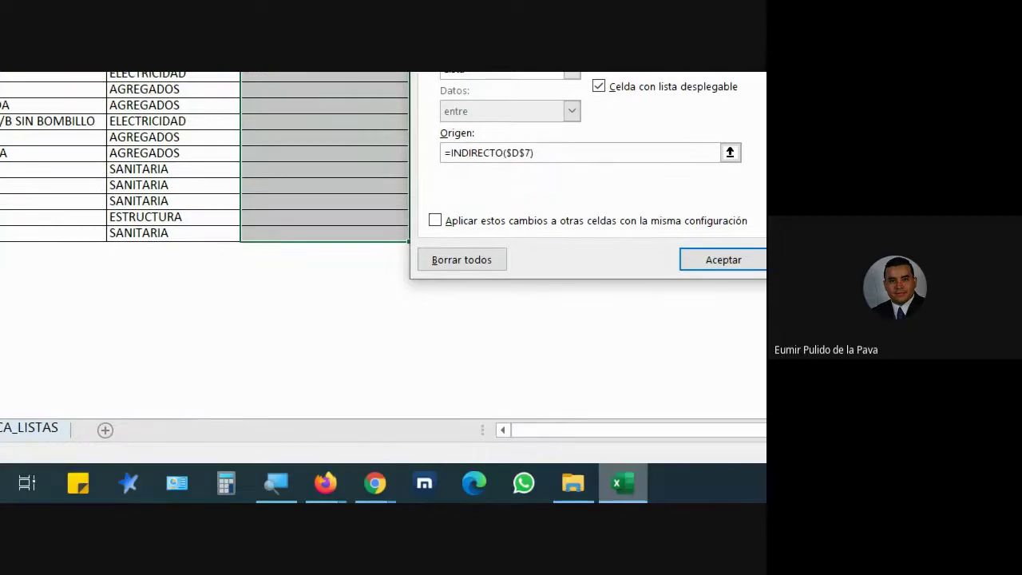
pyautogui.moveTo(374, 483)
pyautogui.click(221, 391)
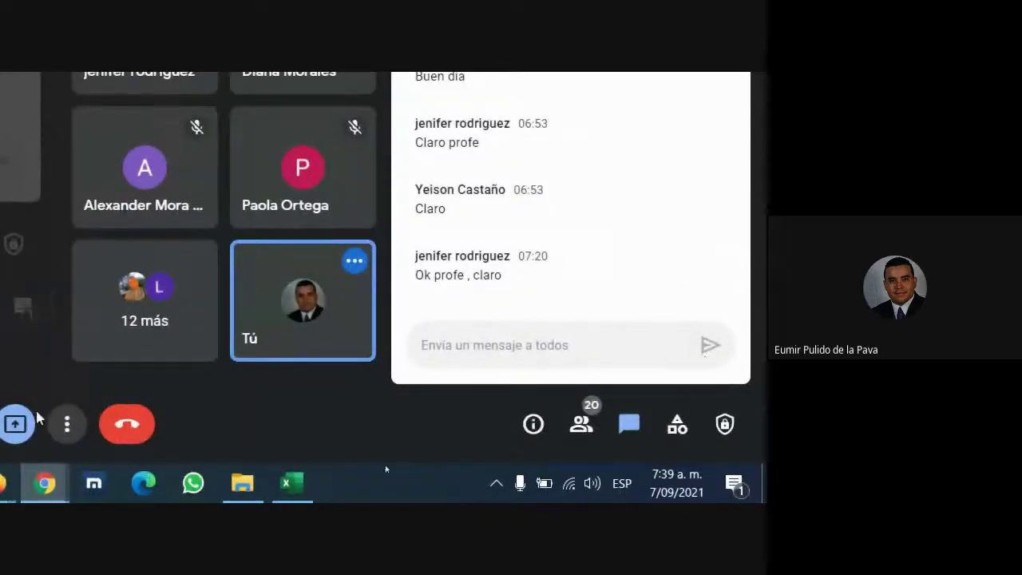
pyautogui.click(104, 484)
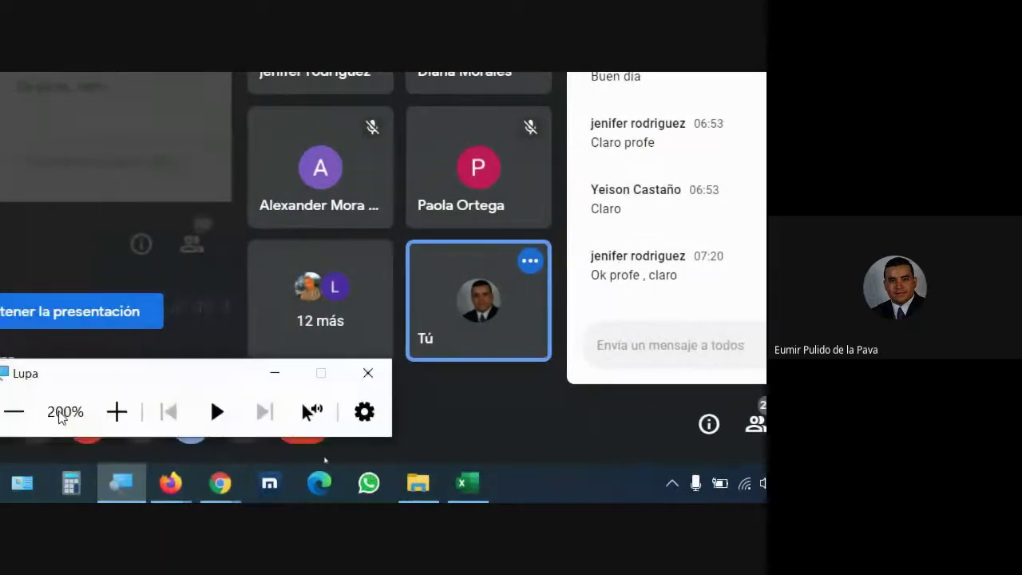
pyautogui.click(14, 411)
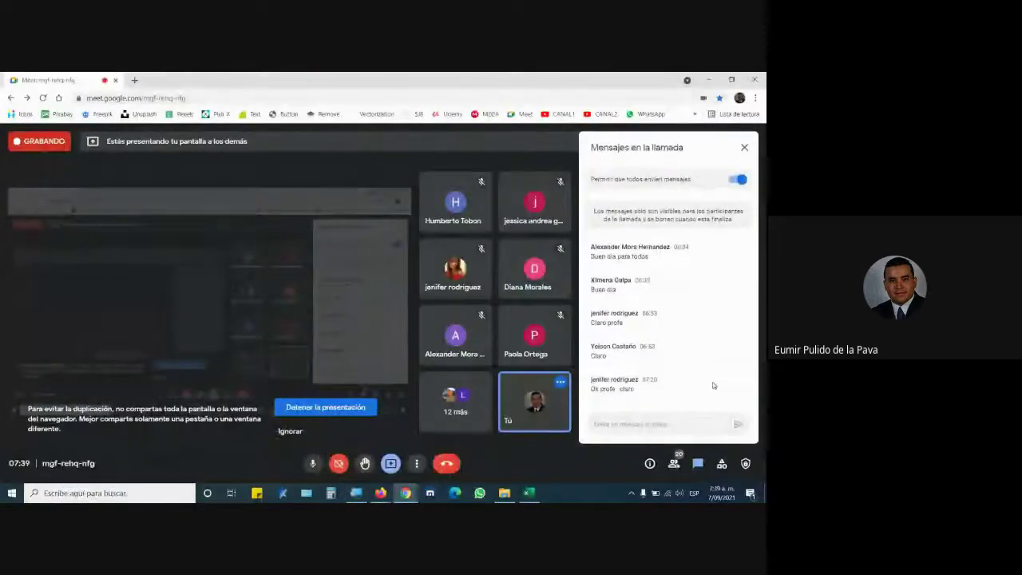
pyautogui.click(528, 493)
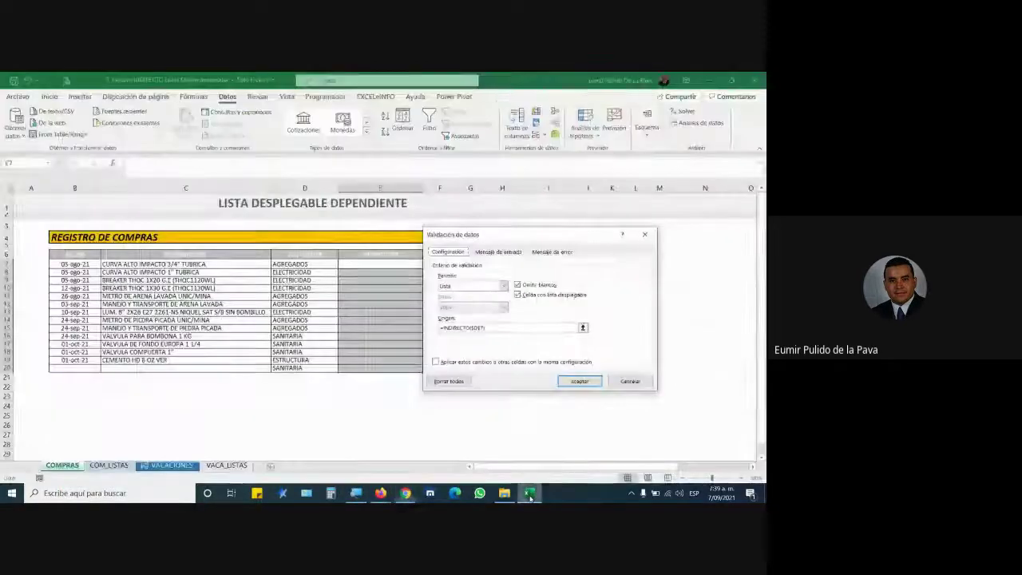
# Step: Magnify the screen to 200% with the screen magnifier
pyautogui.click(356, 492)
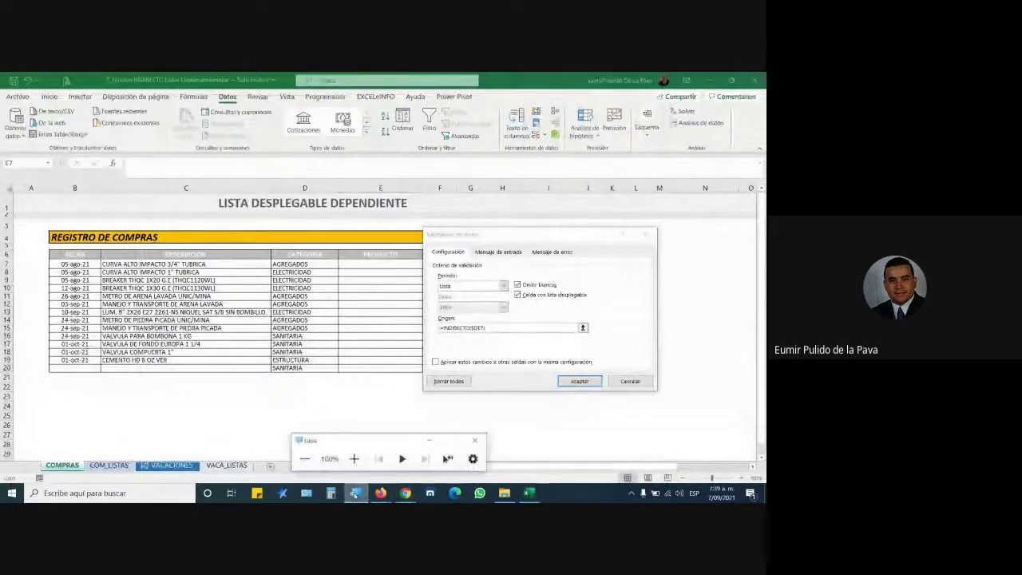
pyautogui.click(354, 459)
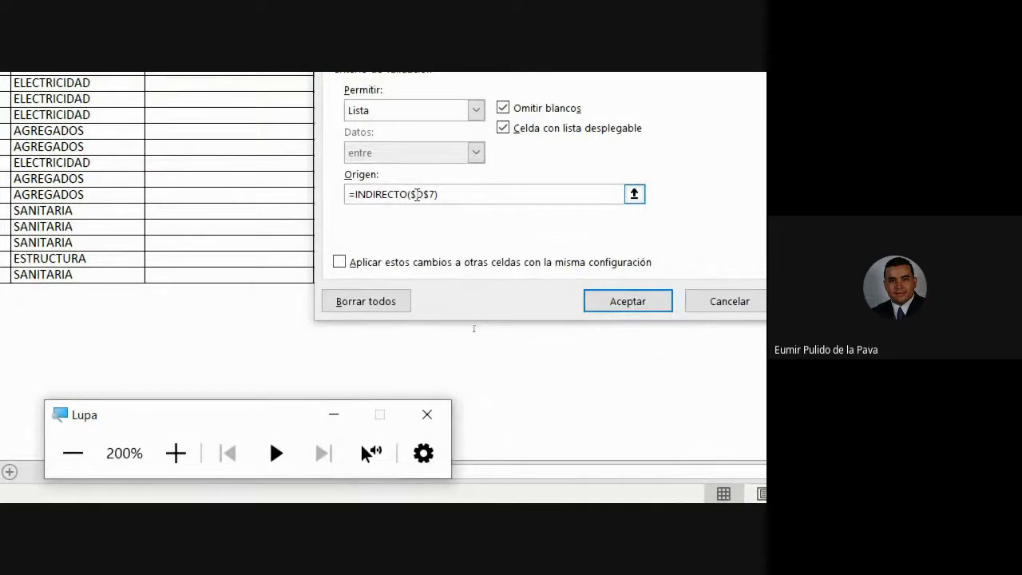
pyautogui.hotkey('ctrl', 'alt', 'space')
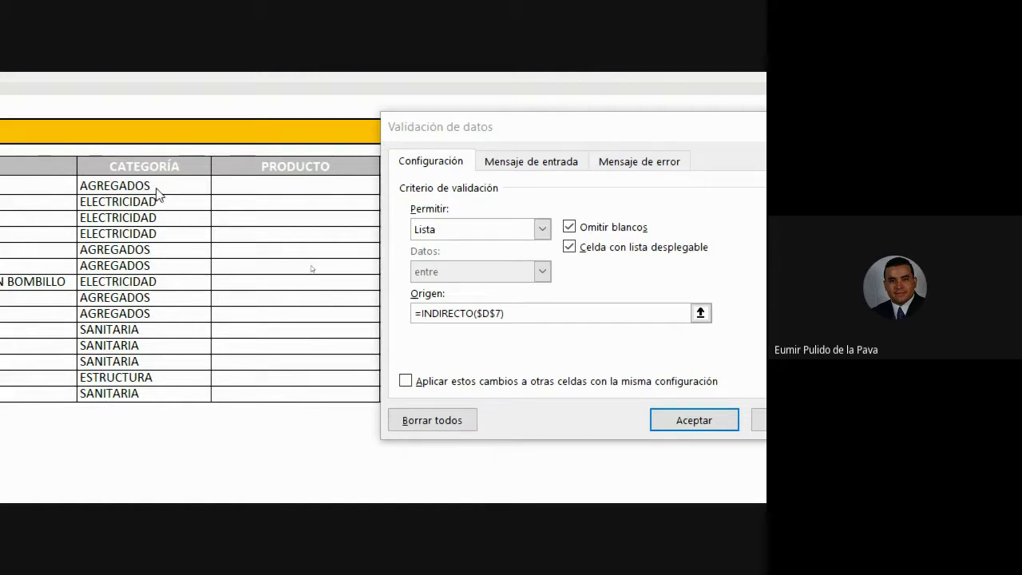
# Step: Change the list source to =INDIRECTO($D7) by removing the row's $ anchor, and apply it
pyautogui.click(492, 308)
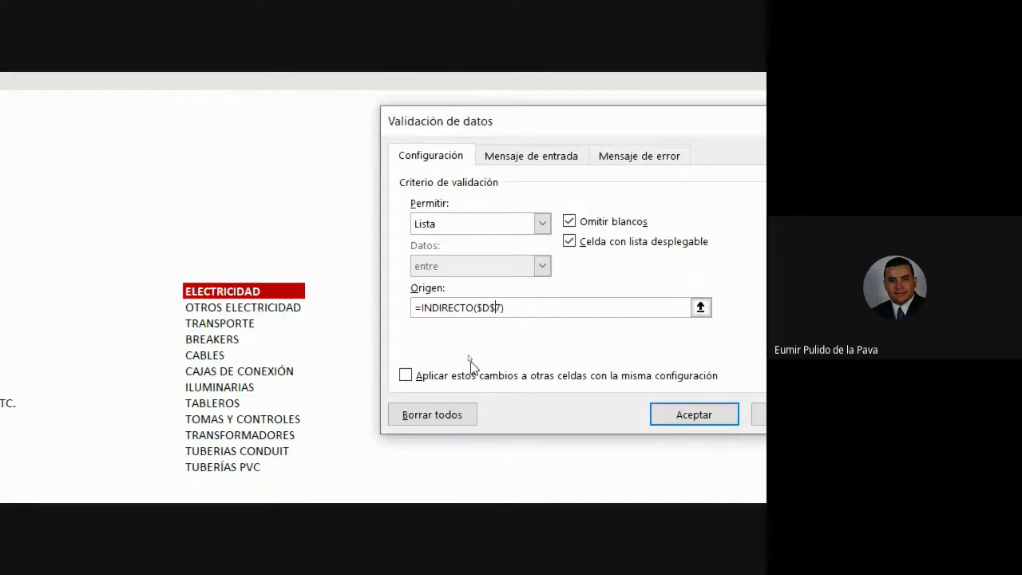
pyautogui.press('BackSpace')
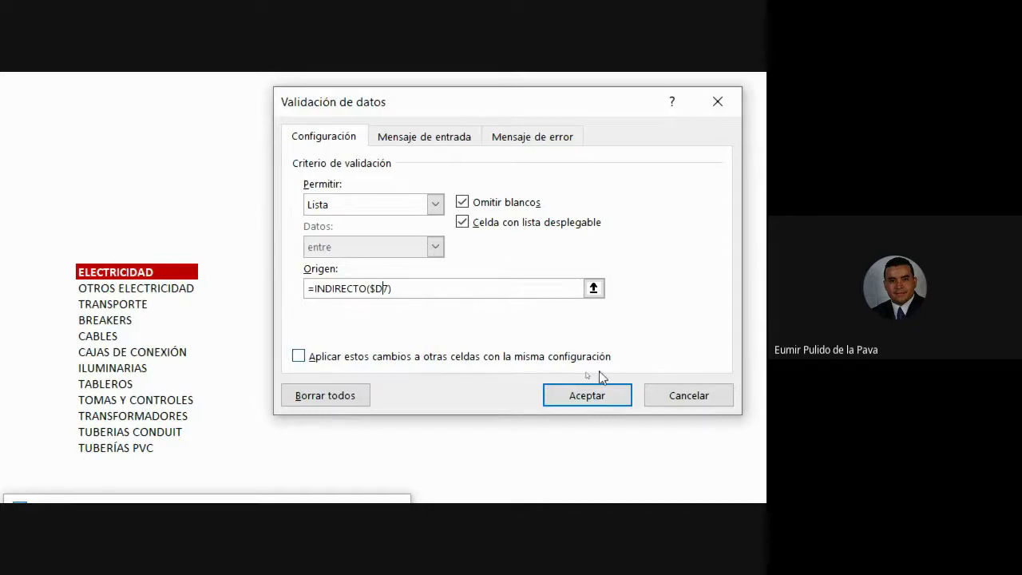
pyautogui.click(593, 403)
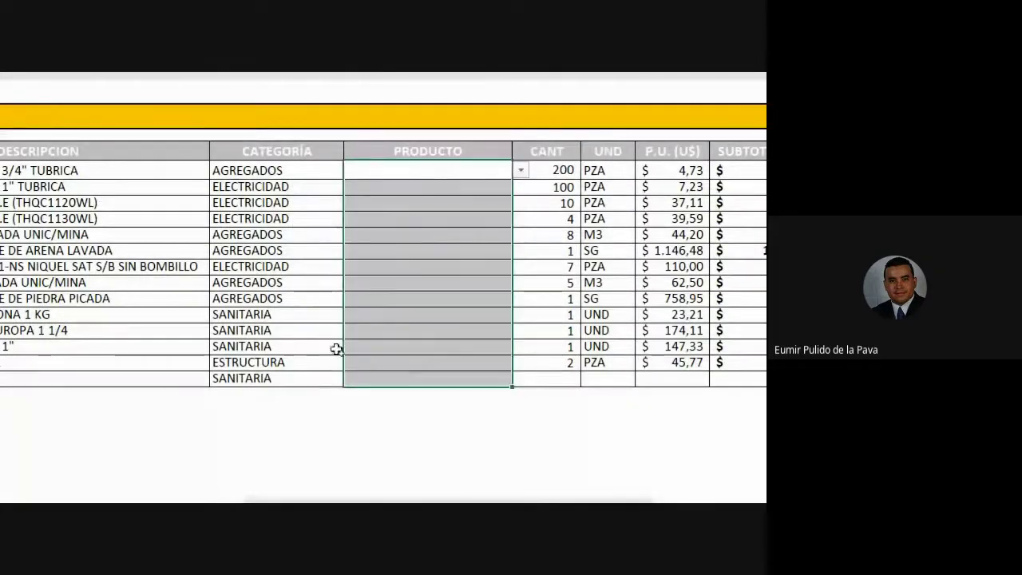
# Step: Test the PRODUCTO drop-downs on the SANITARIA, ESTRUCTURA, AGREGADOS and ELECTRICIDAD rows
pyautogui.click(422, 348)
pyautogui.click(520, 348)
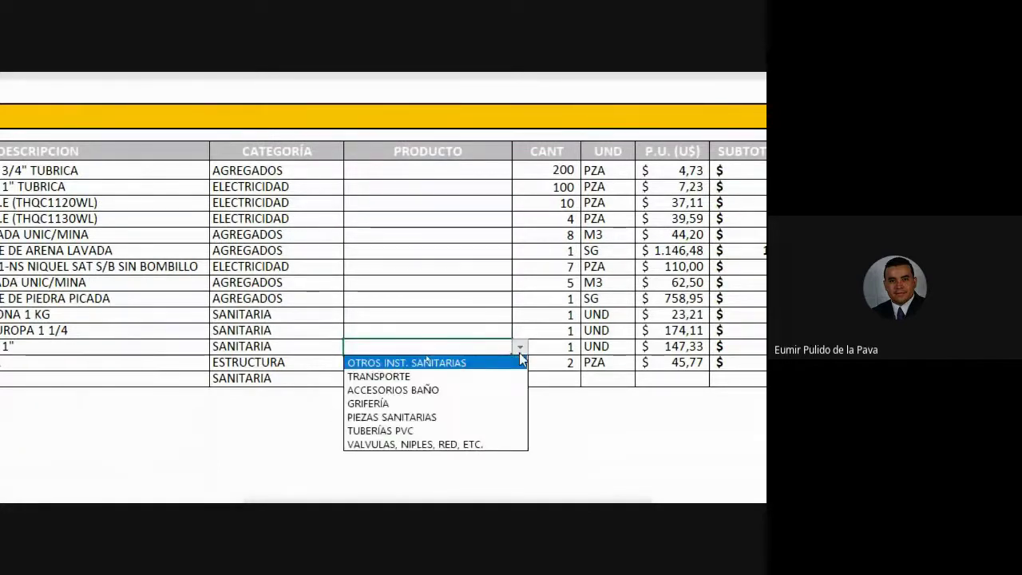
pyautogui.press('Escape')
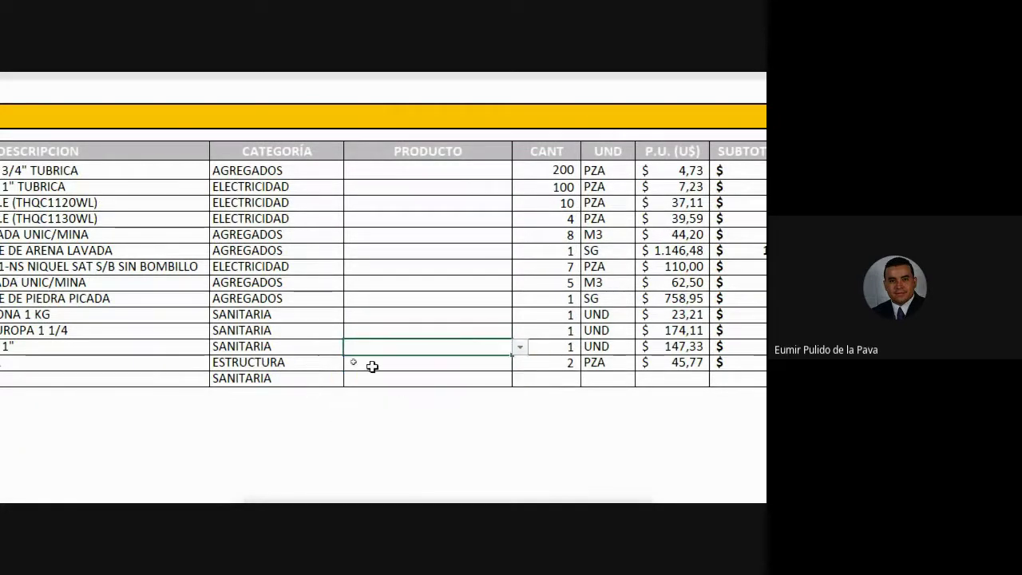
pyautogui.click(372, 364)
pyautogui.click(519, 363)
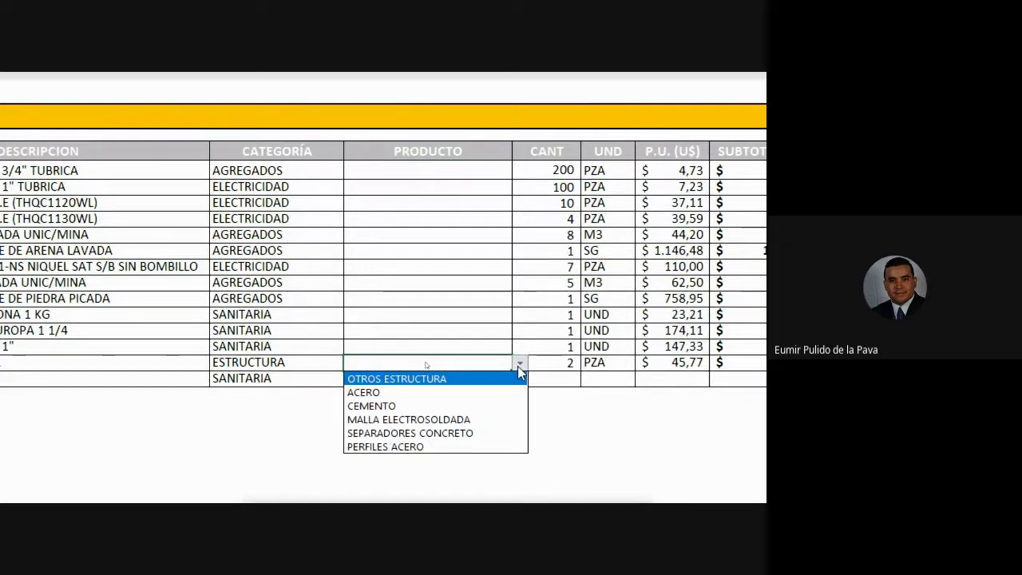
pyautogui.click(420, 282)
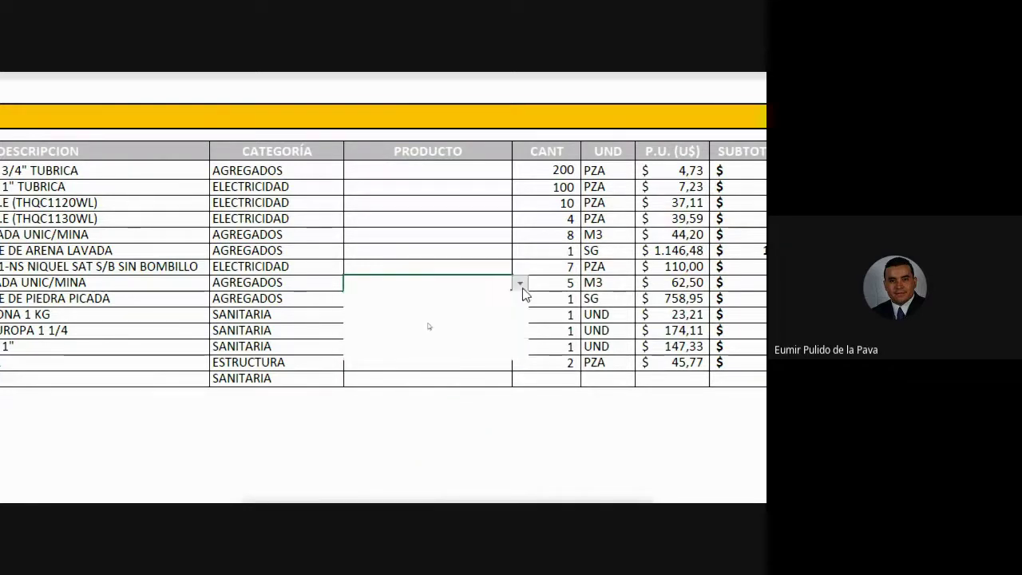
pyautogui.click(519, 284)
pyautogui.press('Escape')
pyautogui.click(383, 219)
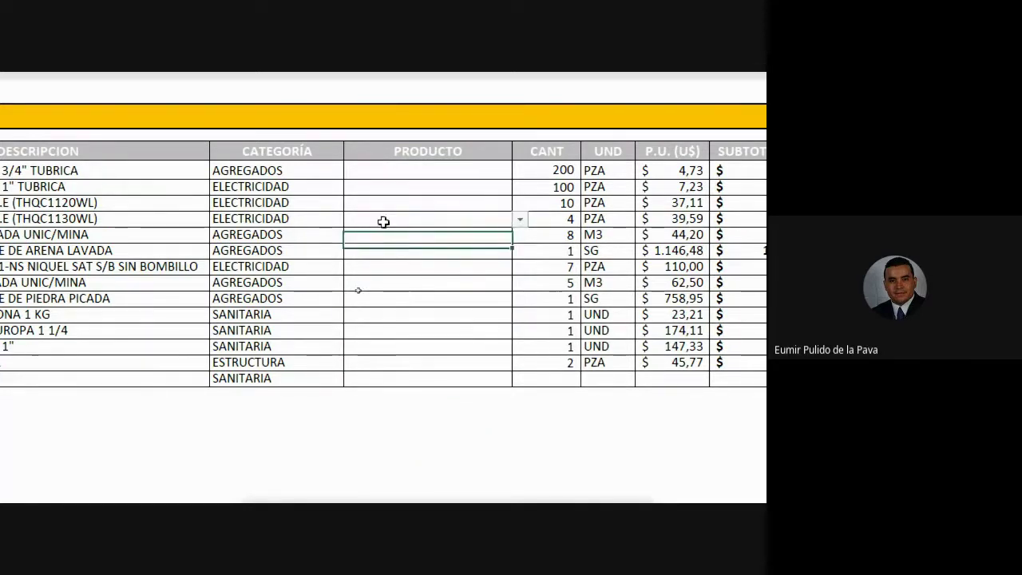
pyautogui.click(520, 218)
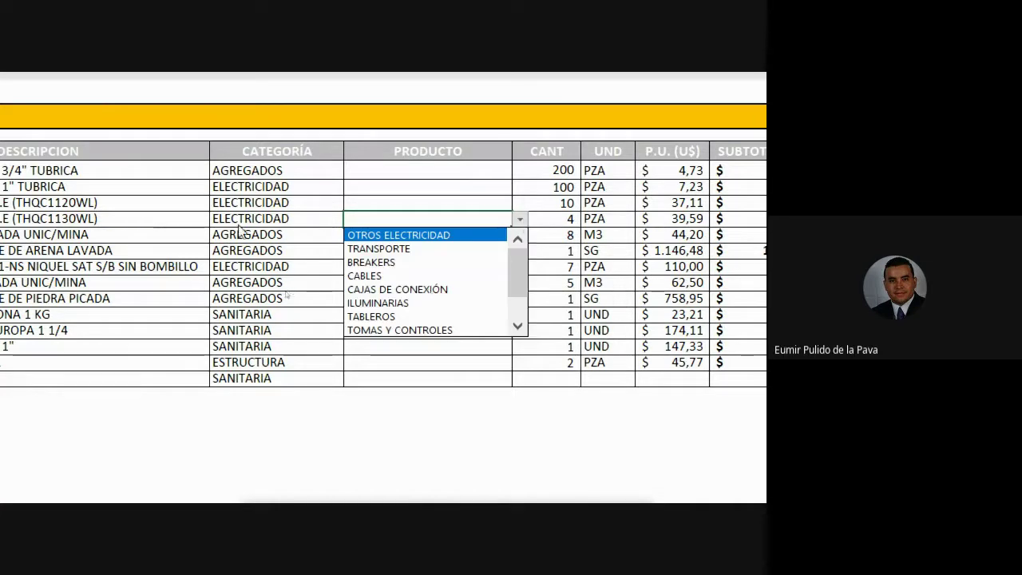
# Step: Change the THQC1130WL breaker row's category in D10 to PLOMERIA
pyautogui.click(335, 221)
pyautogui.click(350, 219)
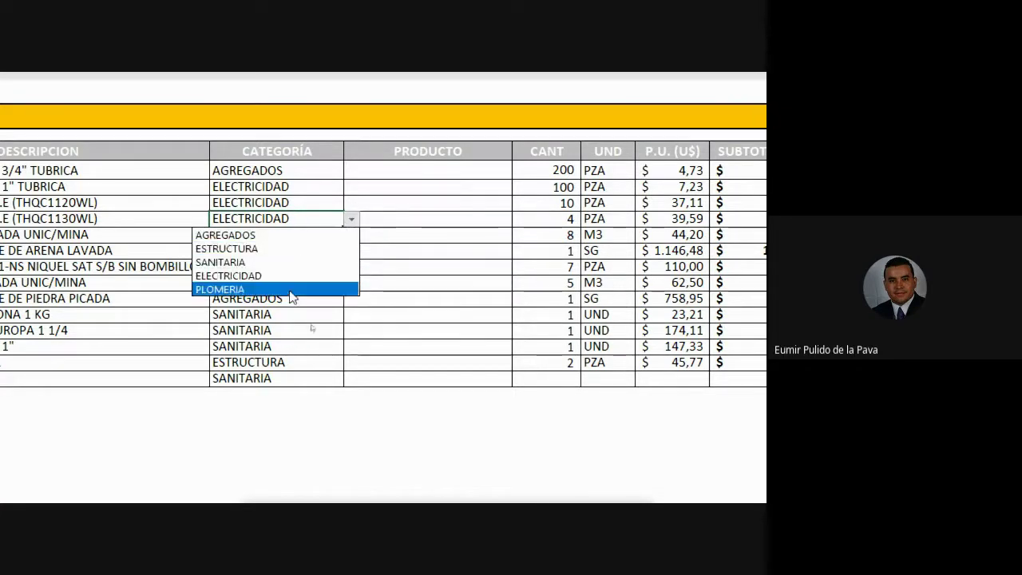
pyautogui.press('Escape')
pyautogui.click(447, 219)
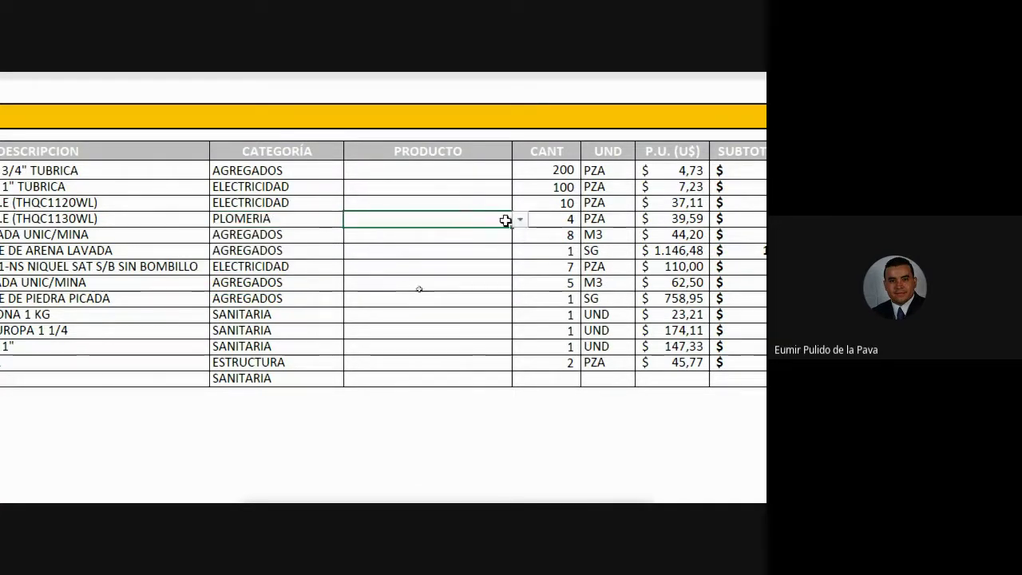
# Step: Copy the CATEGORÍAS list B7:B12 on COM_LISTAS and paste it starting at D6
pyautogui.click(289, 230)
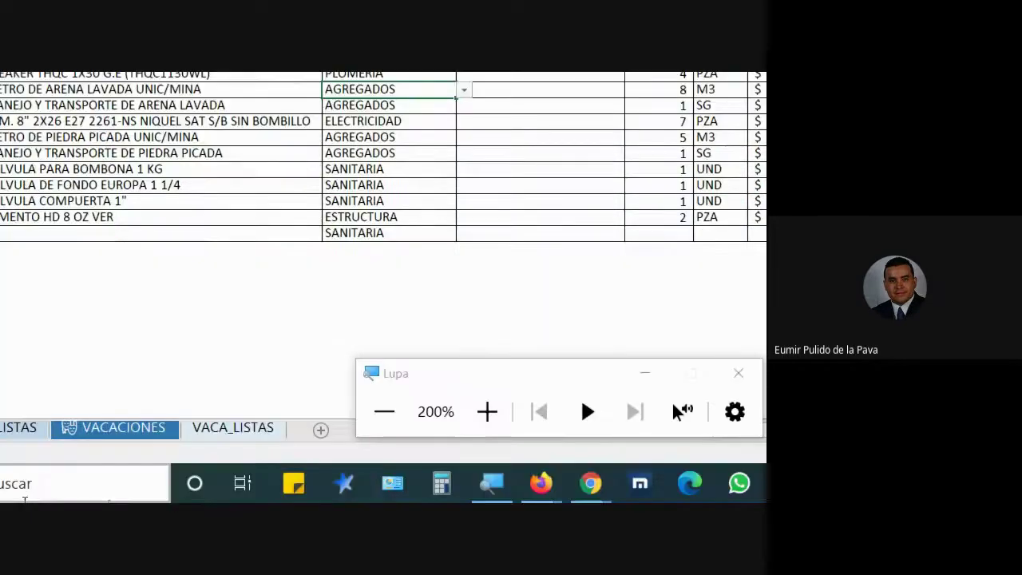
pyautogui.click(17, 427)
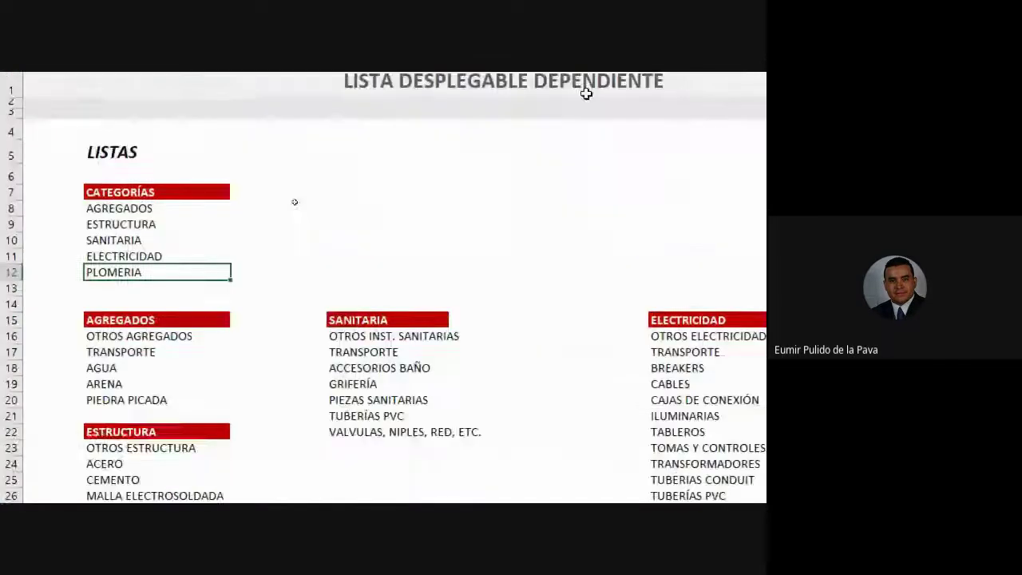
pyautogui.moveTo(193, 286); pyautogui.dragTo(157, 372)
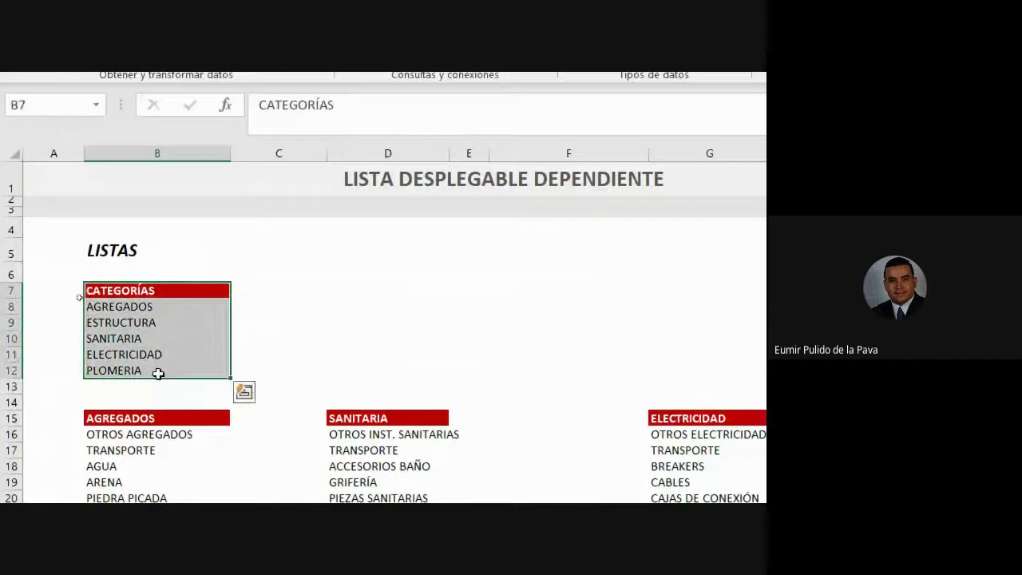
pyautogui.hotkey('ctrl', 'c')
pyautogui.click(394, 276)
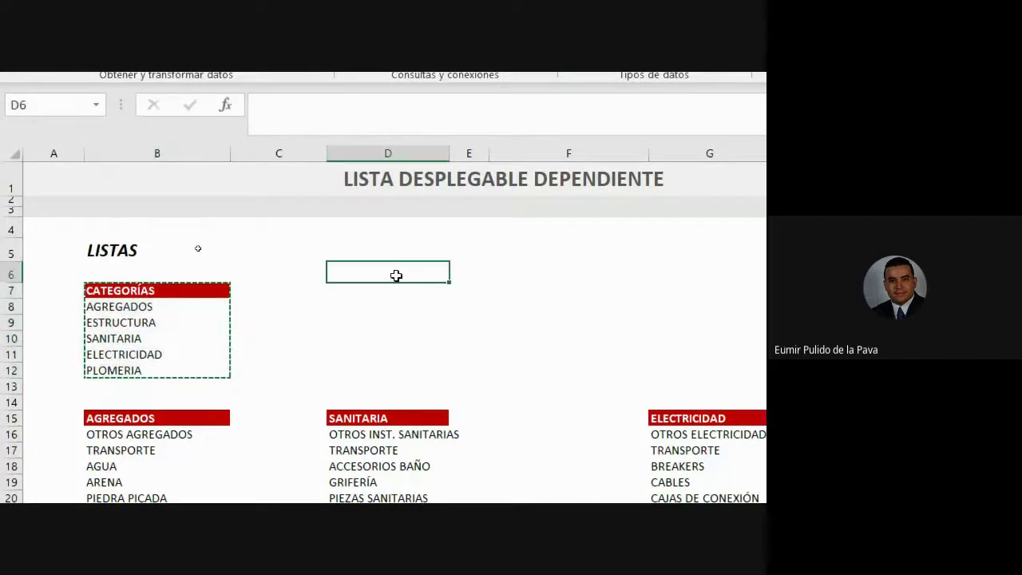
pyautogui.hotkey('ctrl', 'v')
pyautogui.hotkey('ctrl', 'v')
# Step: Rename the pasted header to PLOMERIA and enter the items PEGANTE and CINTA BLANCA
pyautogui.click(382, 274)
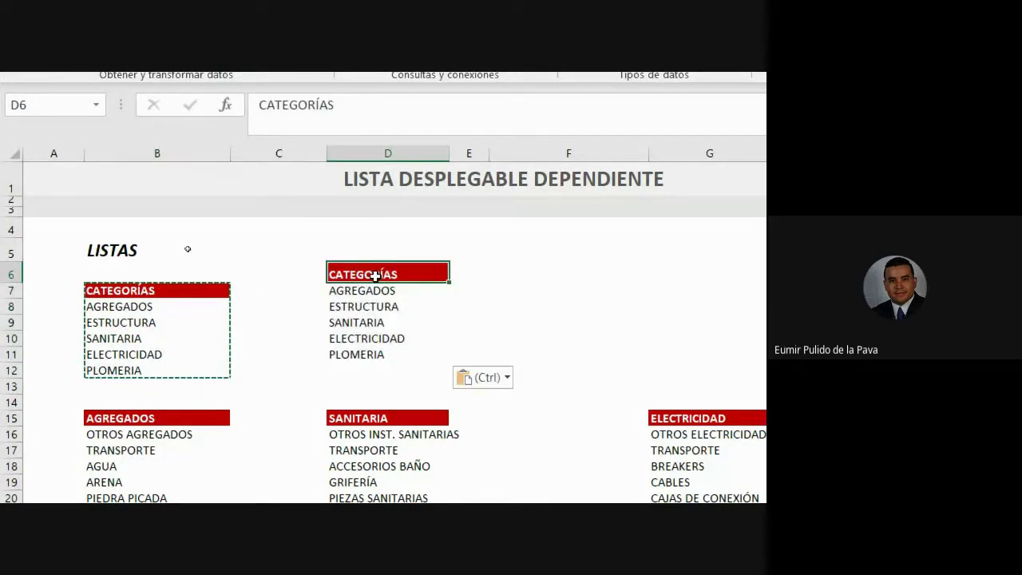
pyautogui.write('PLOMERIA')
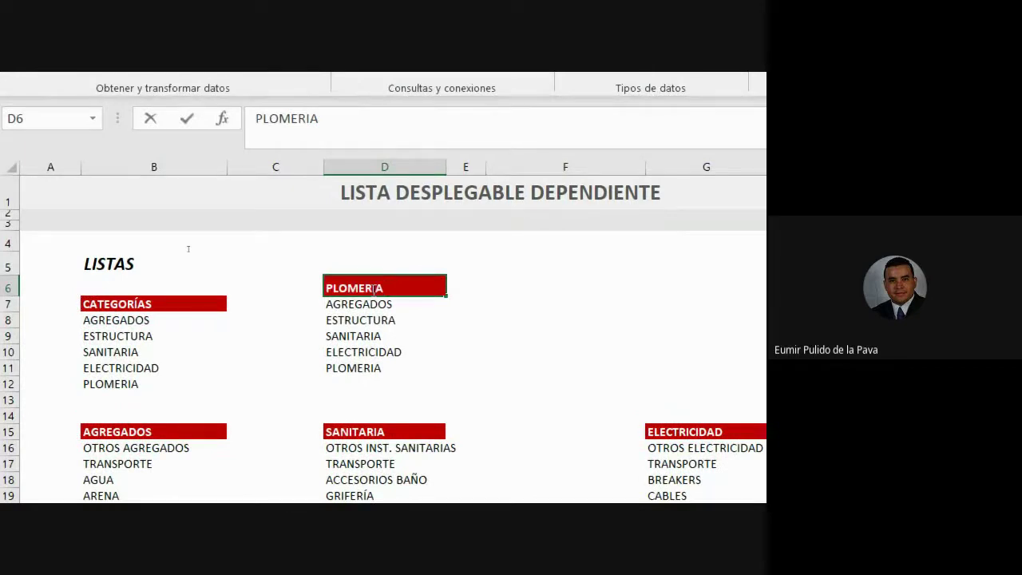
pyautogui.press('Return')
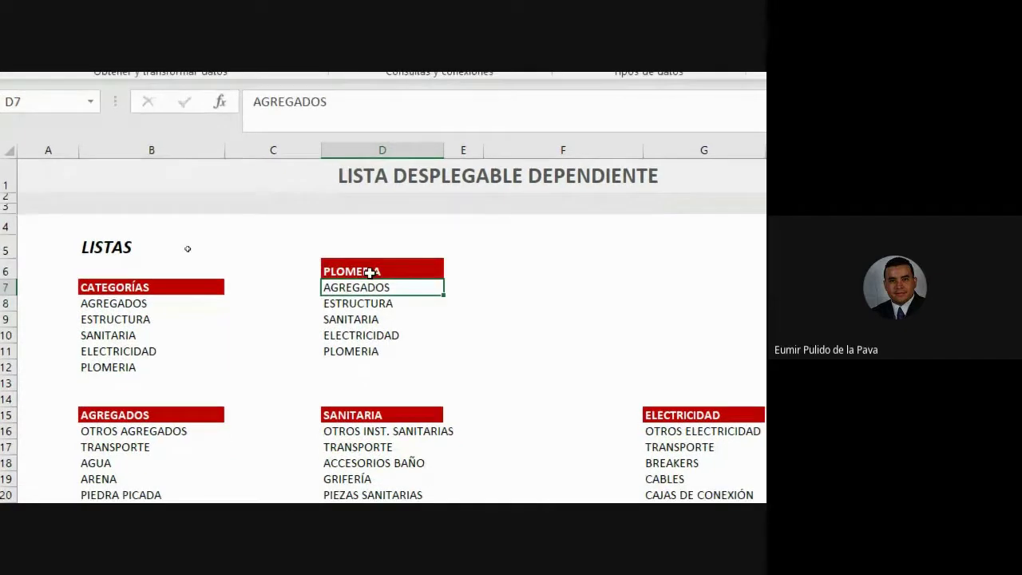
pyautogui.write('TU')
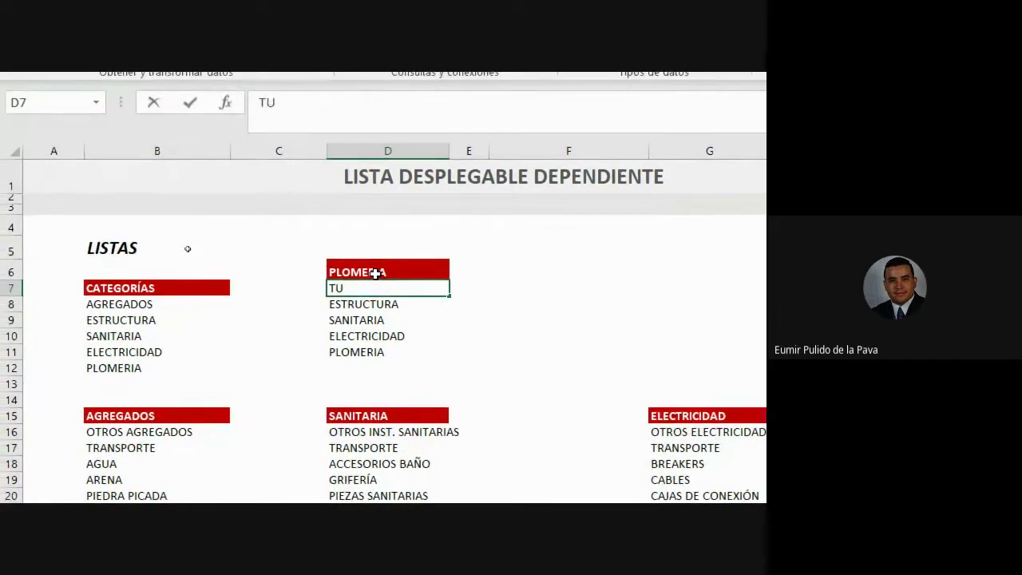
pyautogui.press('BackSpace')
pyautogui.press('BackSpace')
pyautogui.write('PEGANTE')
pyautogui.press('Return')
pyautogui.write('C')
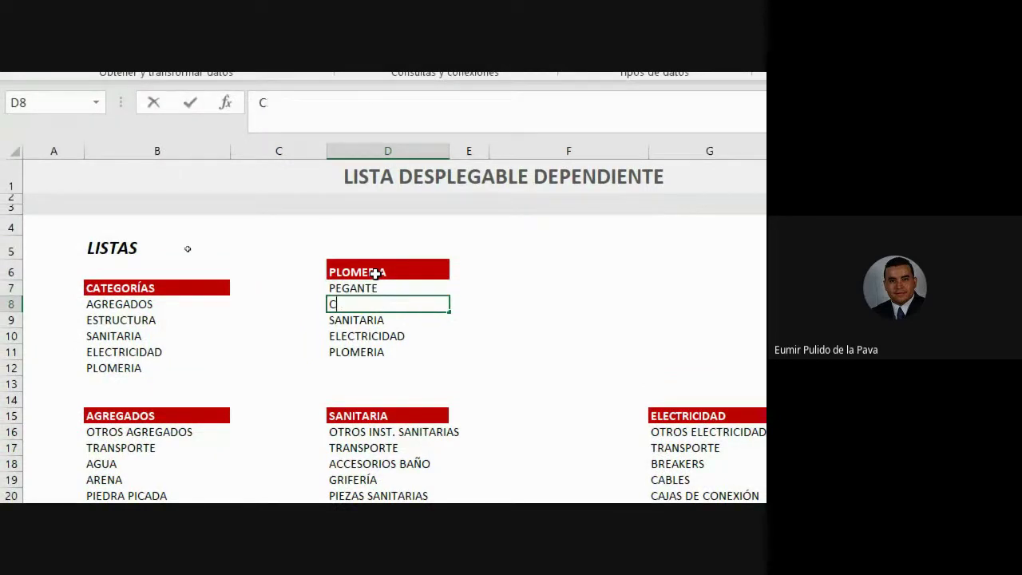
pyautogui.write('INTA BLAN')
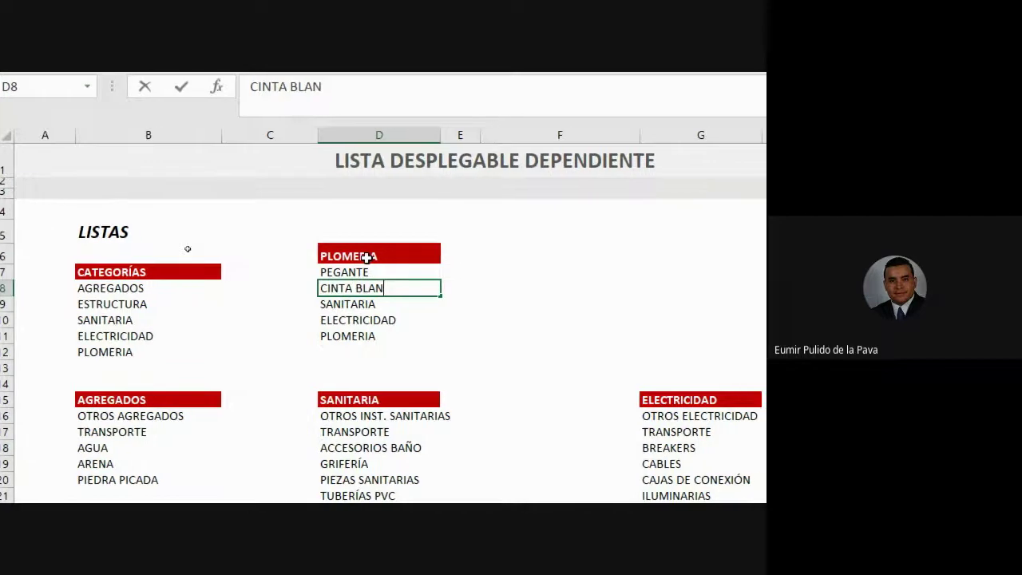
pyautogui.write('CA')
pyautogui.press('Return')
# Step: Clear the leftover entries below and select the PLOMERIA header with its two items
pyautogui.press('Delete')
pyautogui.press('Down')
pyautogui.press('Delete')
pyautogui.press('Down')
pyautogui.press('Delete')
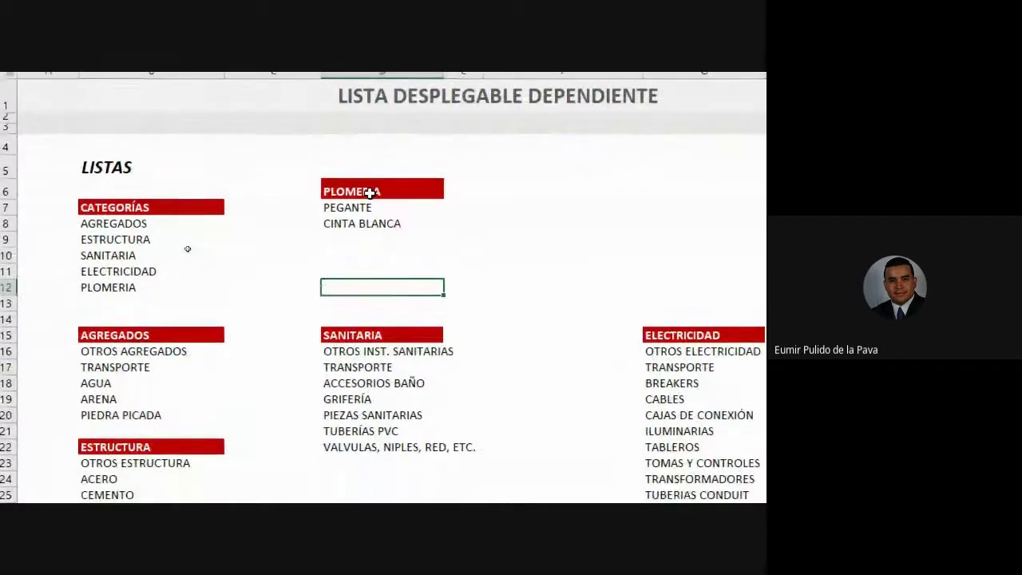
pyautogui.moveTo(375, 189); pyautogui.dragTo(382, 223)
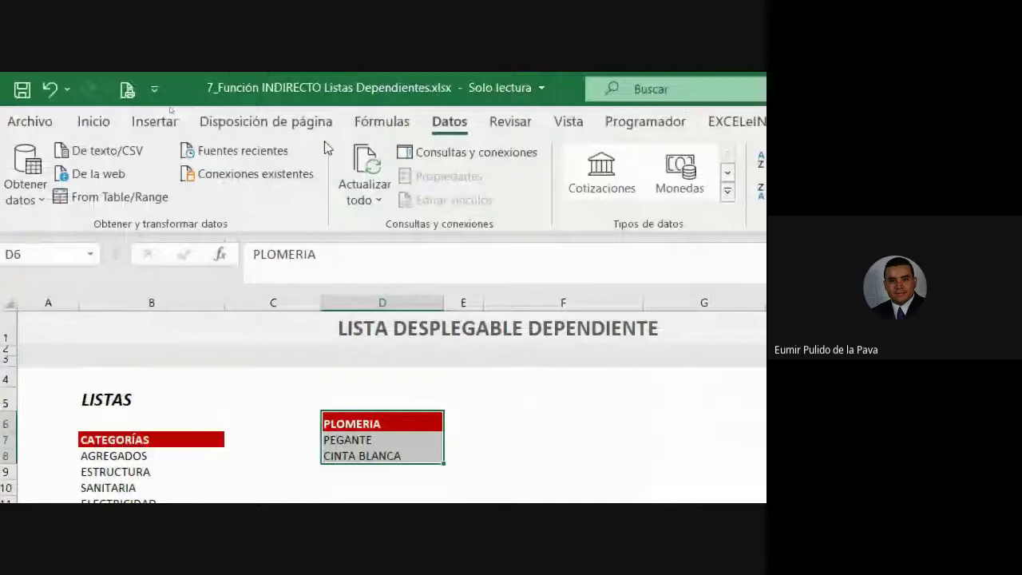
# Step: Review the workbook's existing defined names in the Name Manager
pyautogui.click(277, 121)
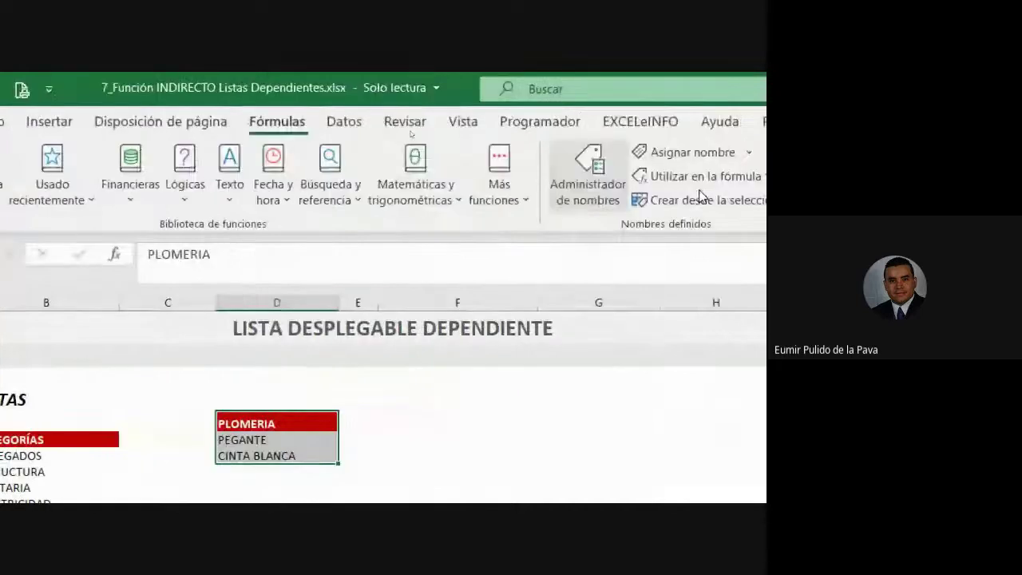
pyautogui.click(588, 171)
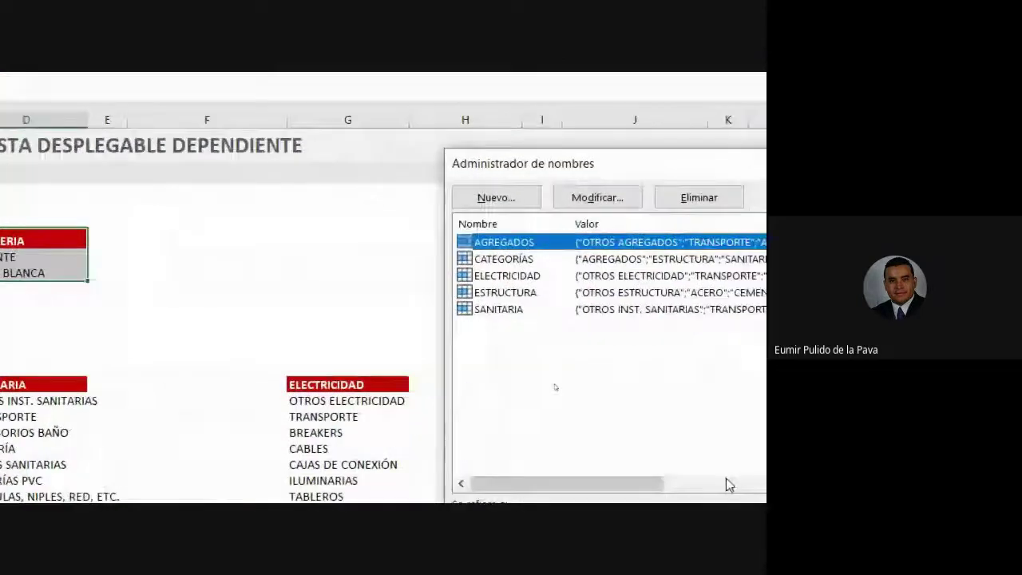
pyautogui.click(693, 454)
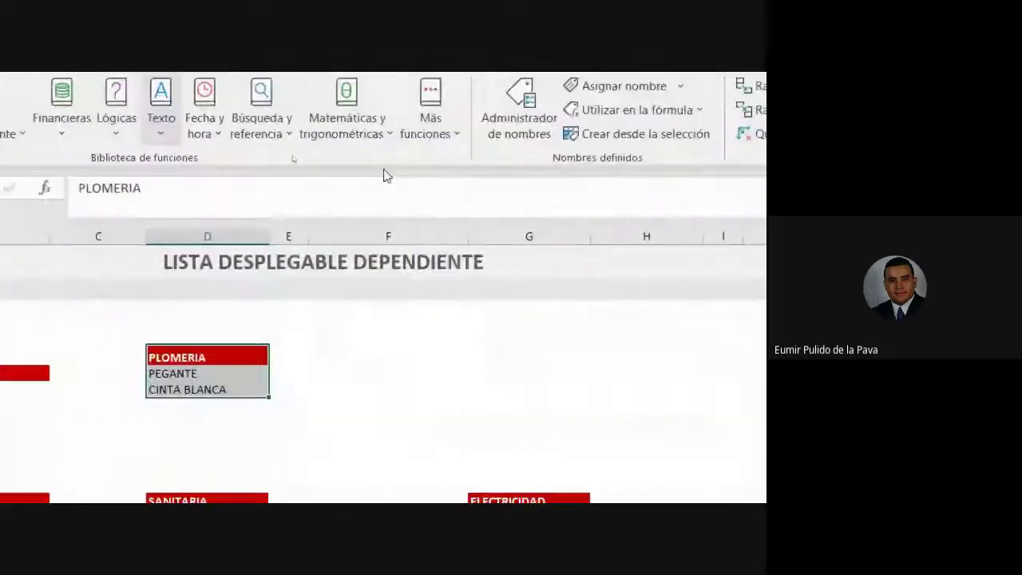
# Step: Create the PLOMERIA name from the selection's top row and return to the COMPRAS sheet
pyautogui.click(583, 134)
pyautogui.click(600, 422)
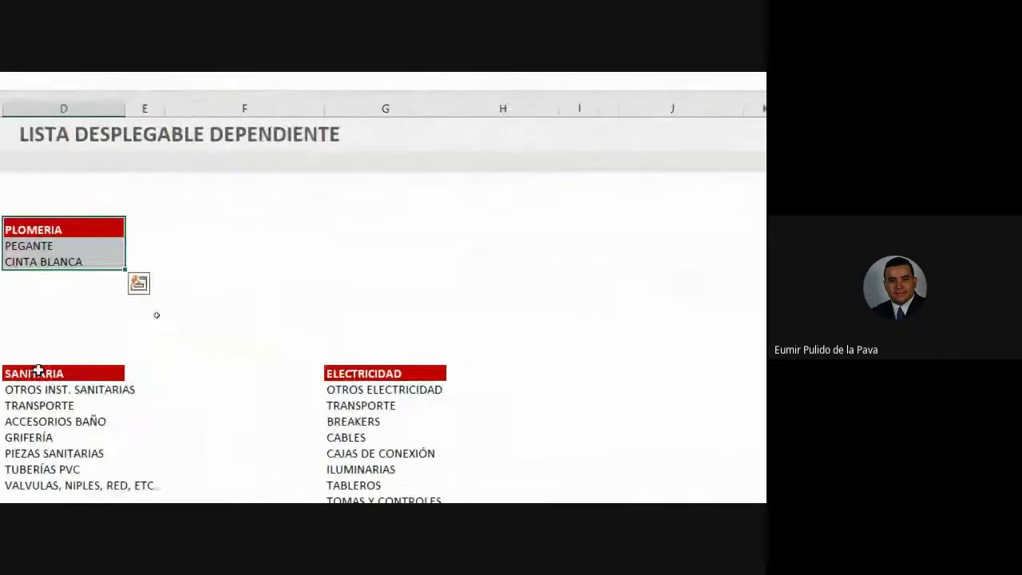
pyautogui.click(119, 429)
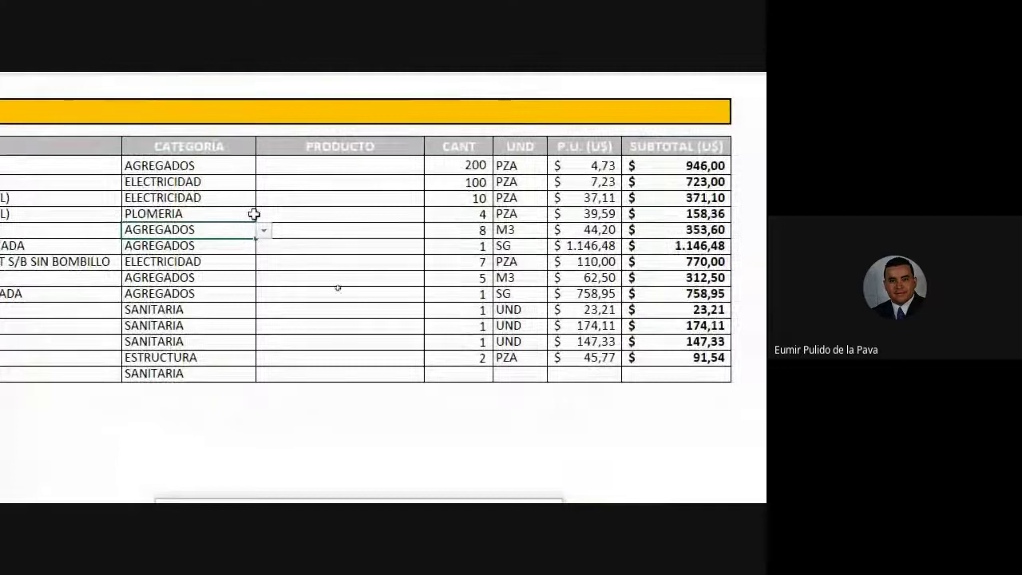
# Step: Review the PRODUCTO drop-down choices on the PLOMERIA row and on the last purchase row
pyautogui.click(304, 214)
pyautogui.click(431, 214)
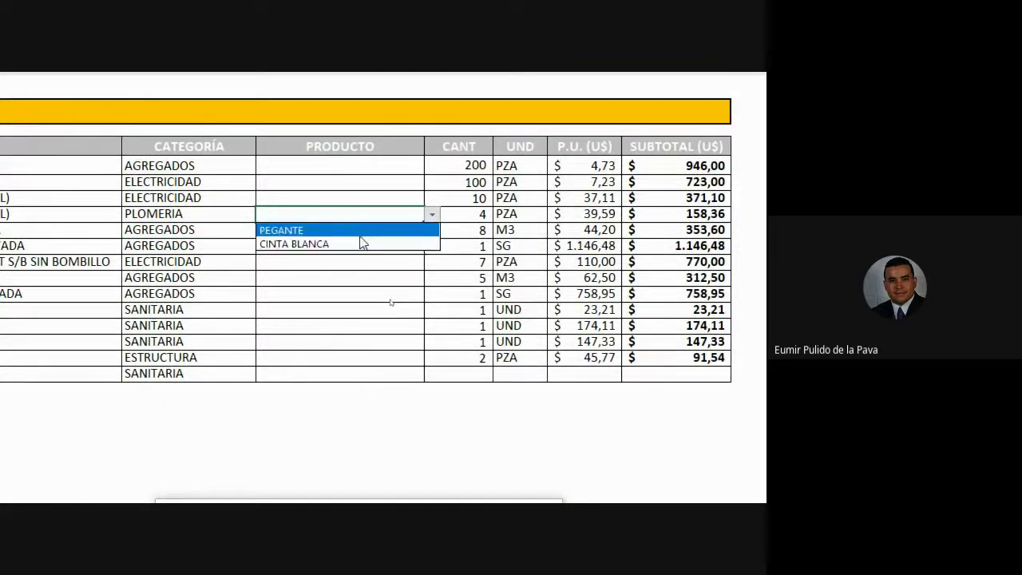
pyautogui.click(154, 379)
pyautogui.click(165, 375)
pyautogui.click(367, 375)
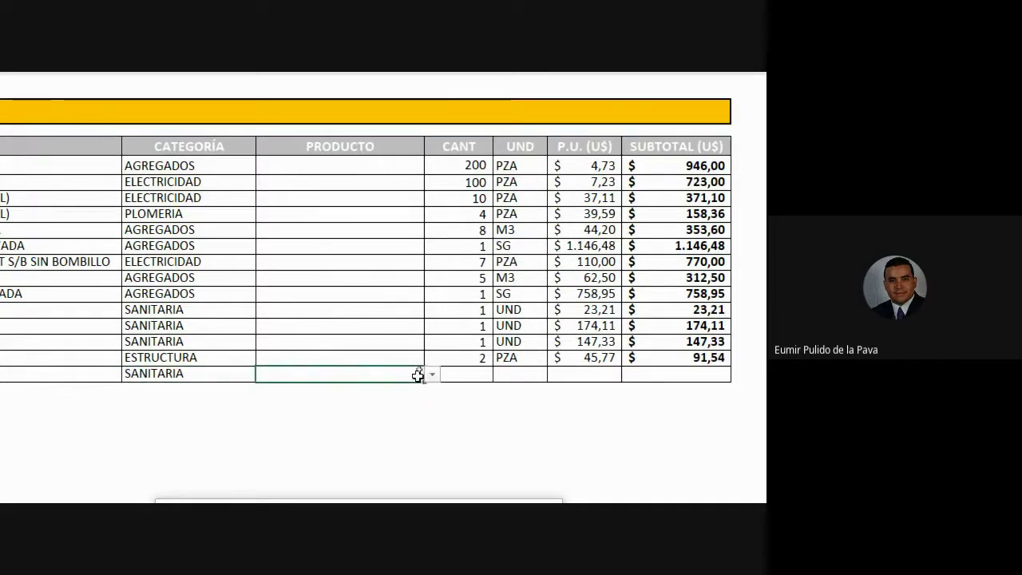
pyautogui.click(431, 374)
# Step: Set the last row's CATEGORÍA to PLOMERIA and confirm its PRODUCTO offers PEGANTE and CINTA BLANCA
pyautogui.click(241, 375)
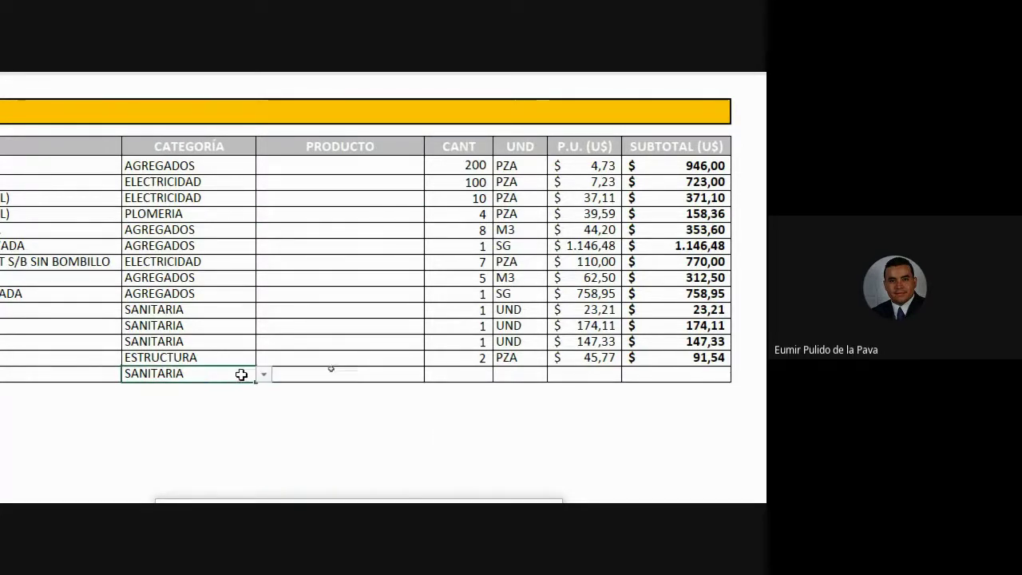
pyautogui.click(263, 375)
pyautogui.click(165, 446)
pyautogui.click(420, 372)
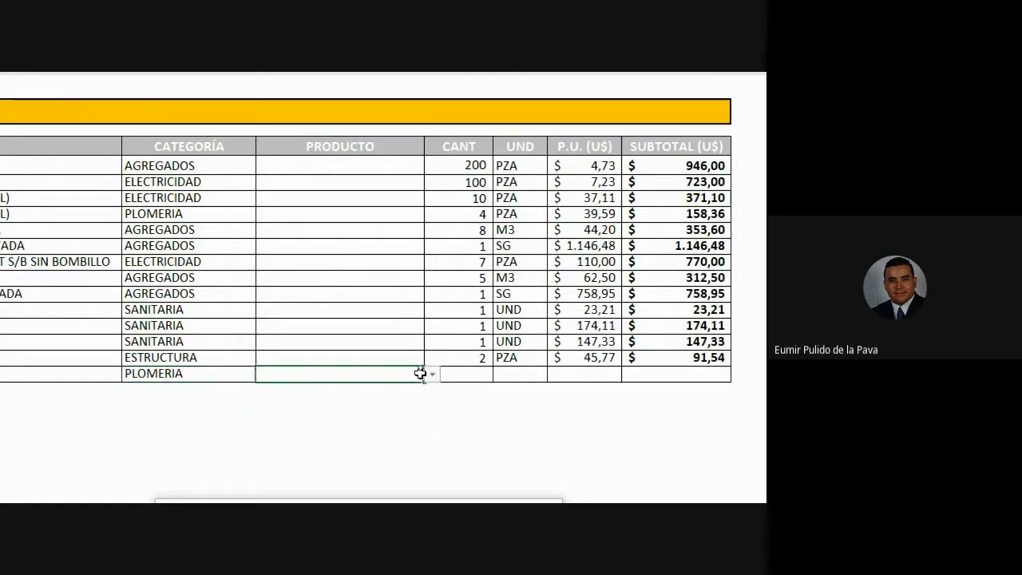
pyautogui.click(431, 374)
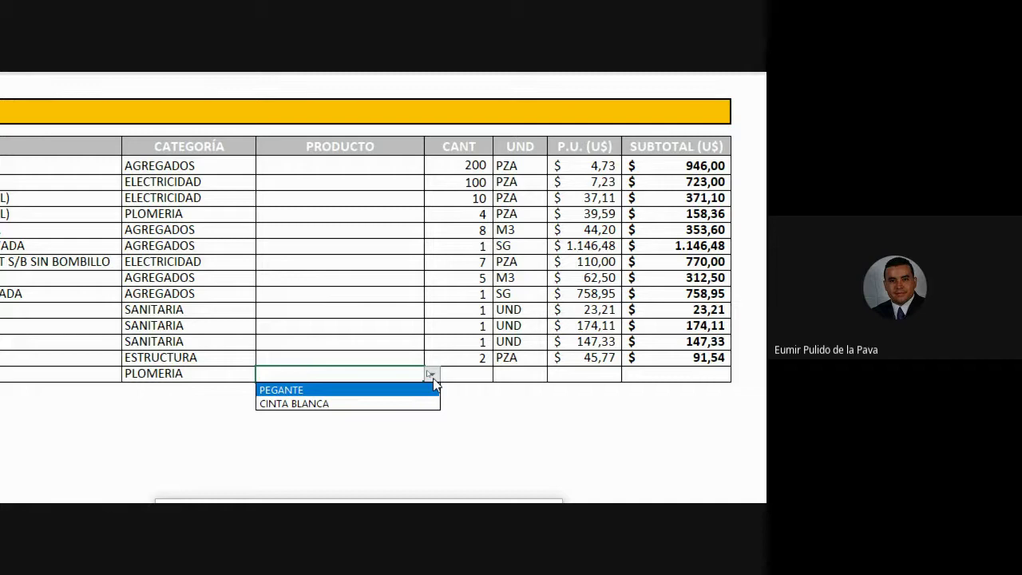
pyautogui.press('Escape')
pyautogui.press('super+plus')
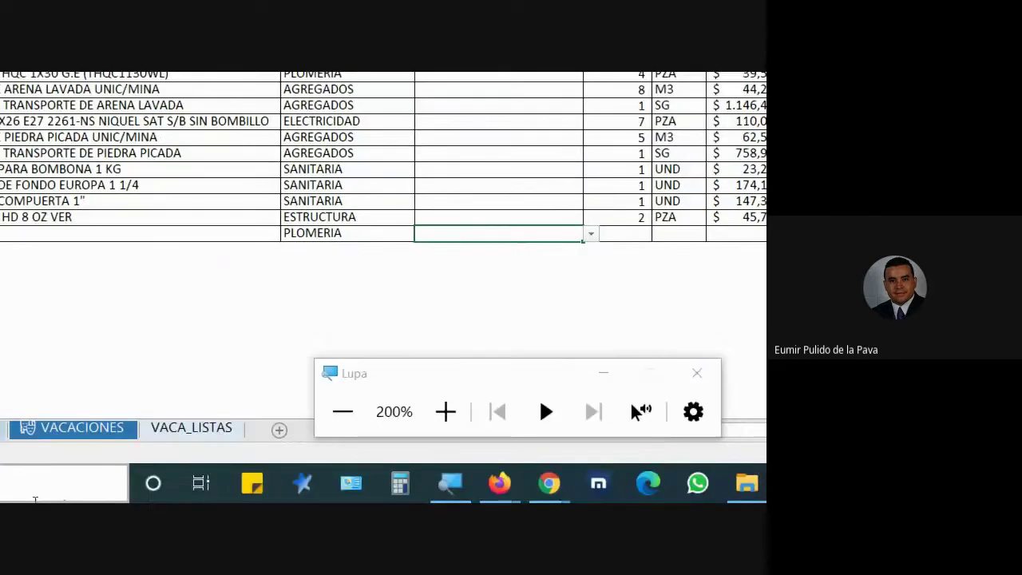
# Step: Review the VACA_LISTAS source lists, return to the VACACIONES register, and reset magnification to 100%
pyautogui.click(80, 428)
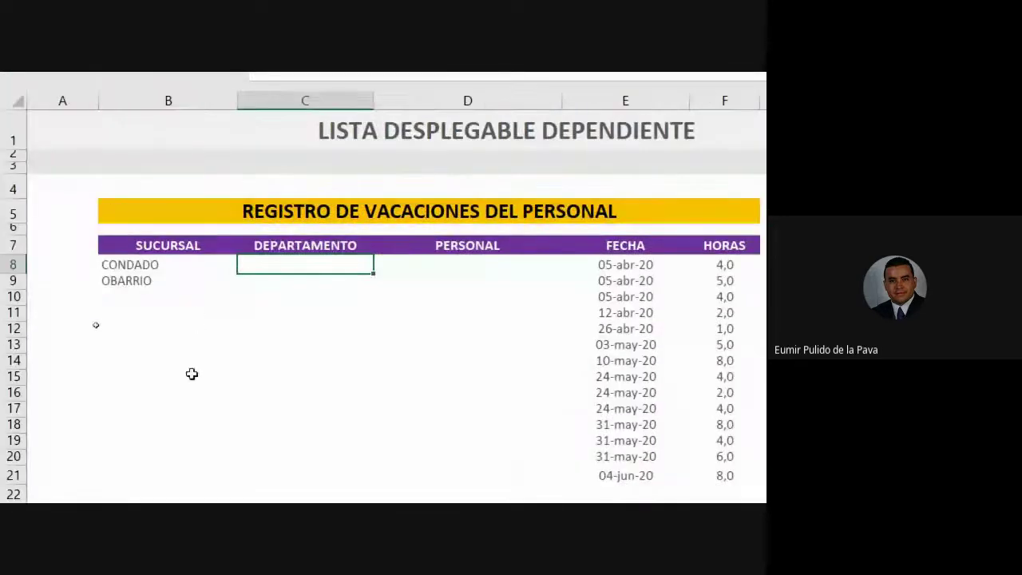
pyautogui.click(421, 431)
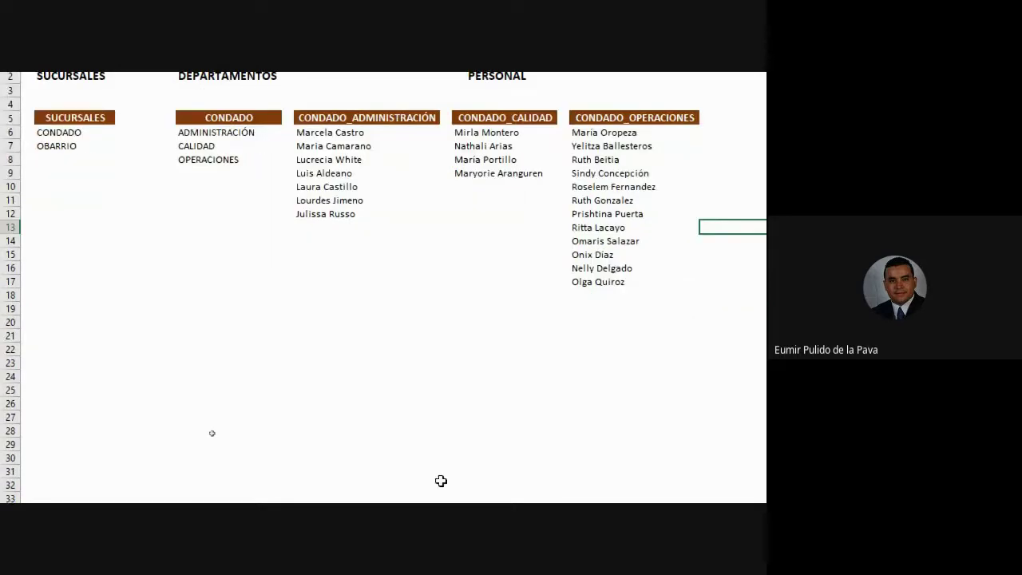
pyautogui.click(336, 427)
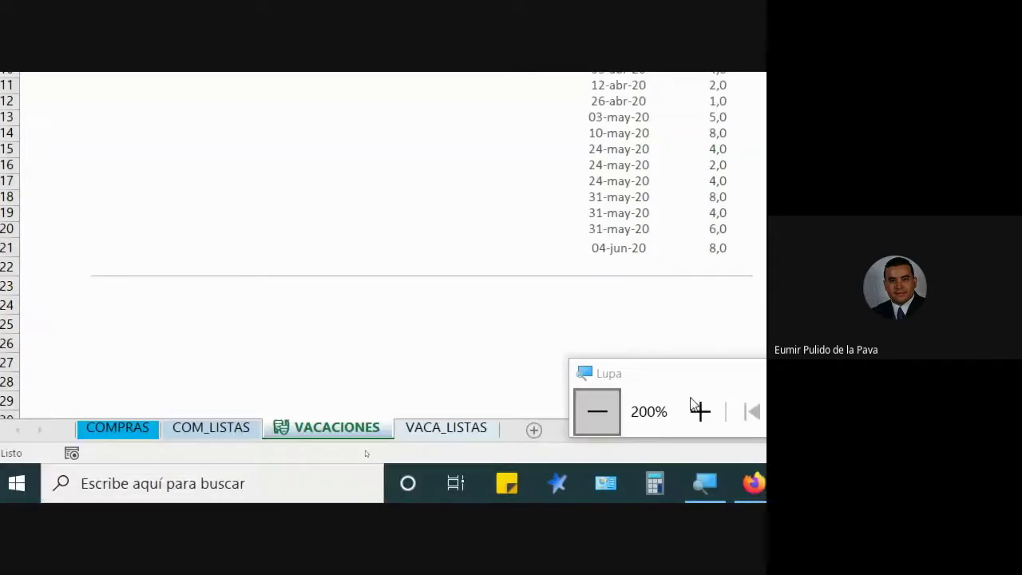
pyautogui.click(395, 413)
# Step: Minimize the Magnifier and bring the Google Meet call window in Chrome forward
pyautogui.click(431, 438)
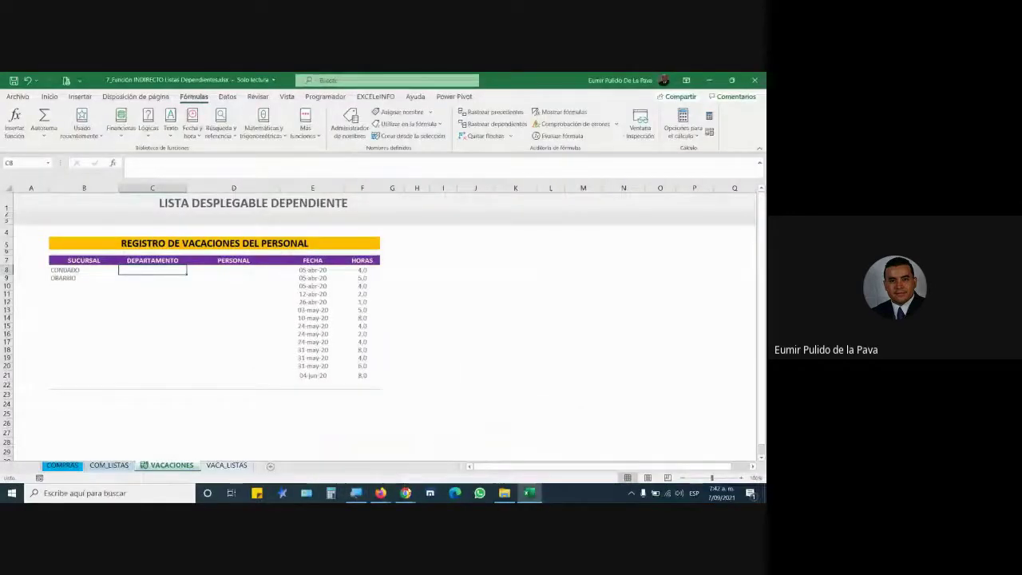
pyautogui.click(405, 493)
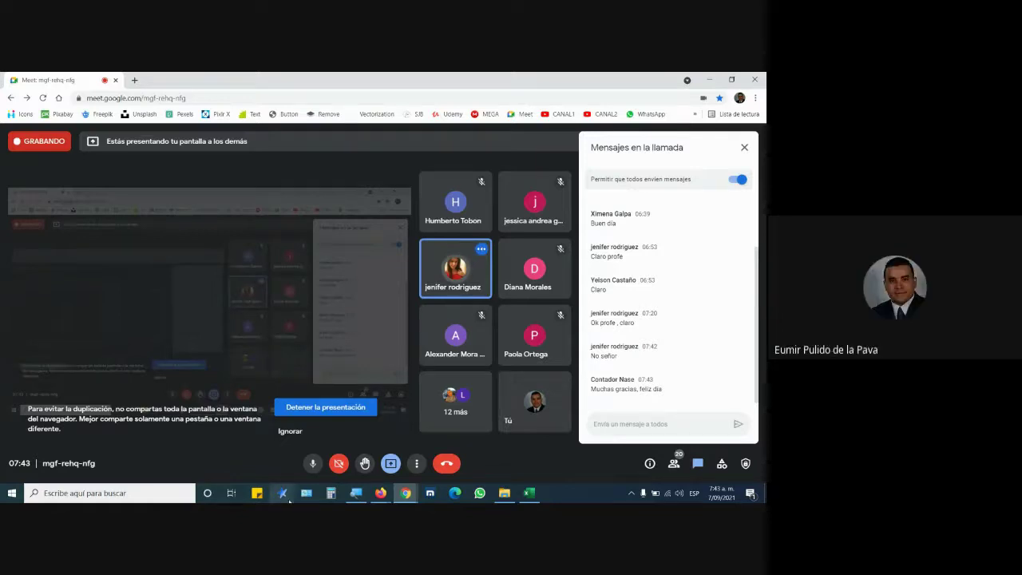
# Step: Load ekedumatica.com/asistencia in a new Firefox tab and copy its address
pyautogui.click(381, 493)
pyautogui.click(306, 434)
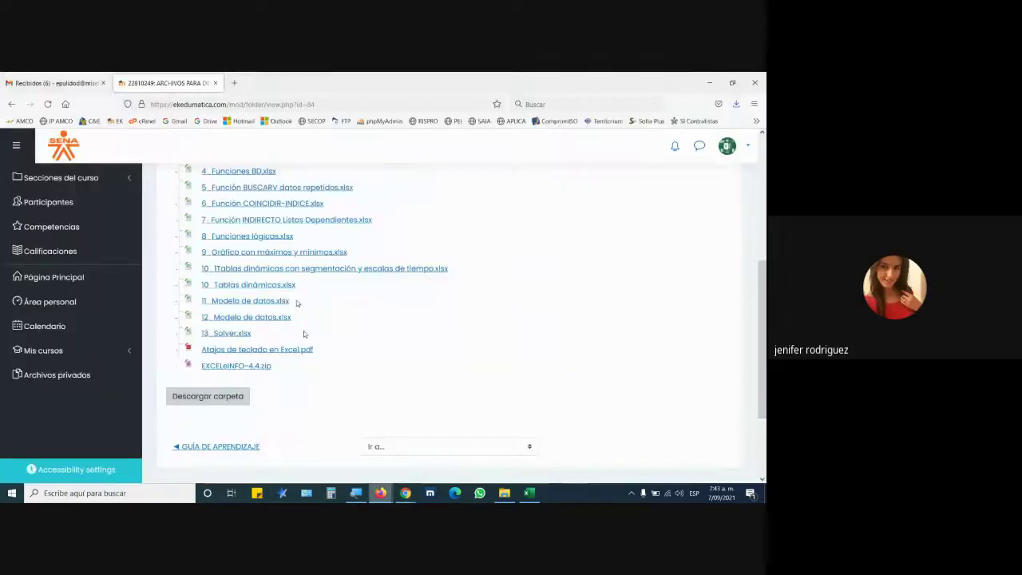
pyautogui.hotkey('ctrl', 't')
pyautogui.write('eK')
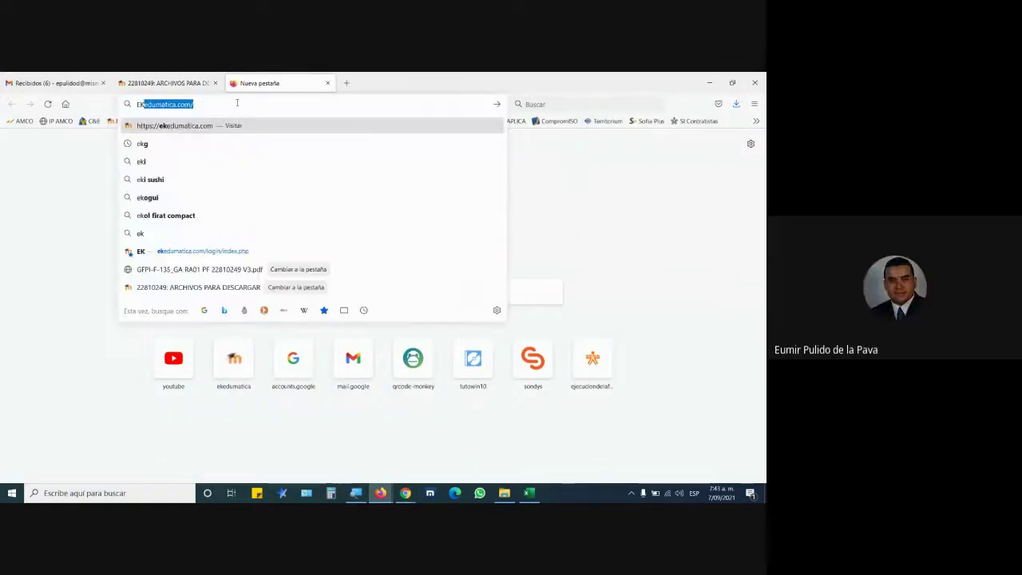
pyautogui.click(237, 102)
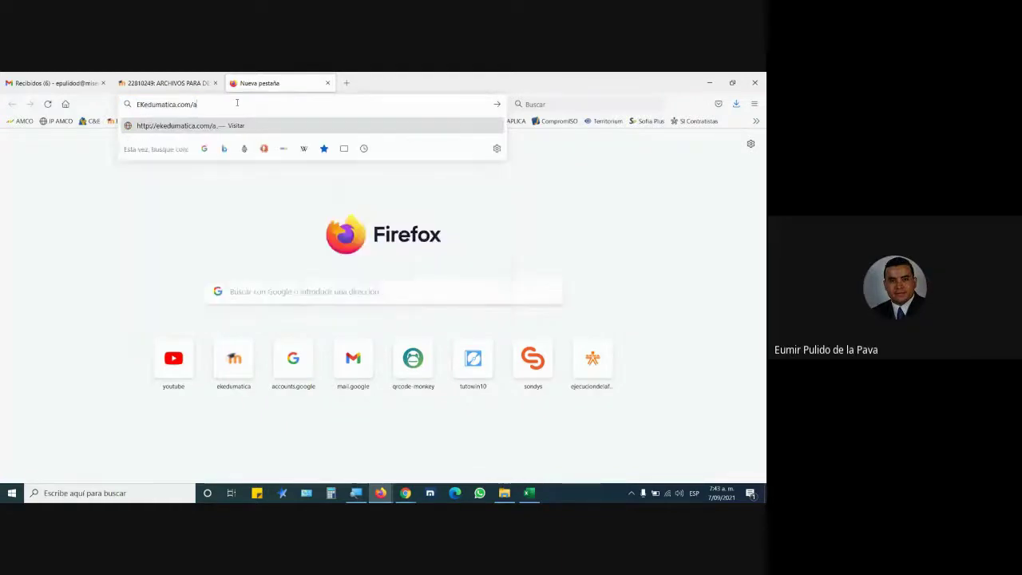
pyautogui.write('asistencia')
pyautogui.press('Return')
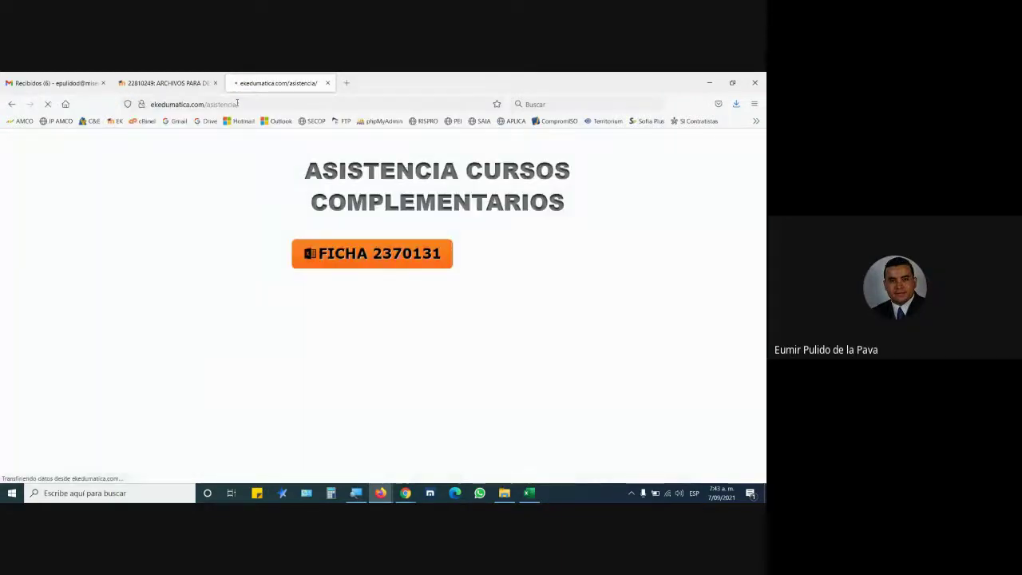
pyautogui.click(237, 104)
# Step: Paste the attendance link into the Google Meet chat message field
pyautogui.click(405, 493)
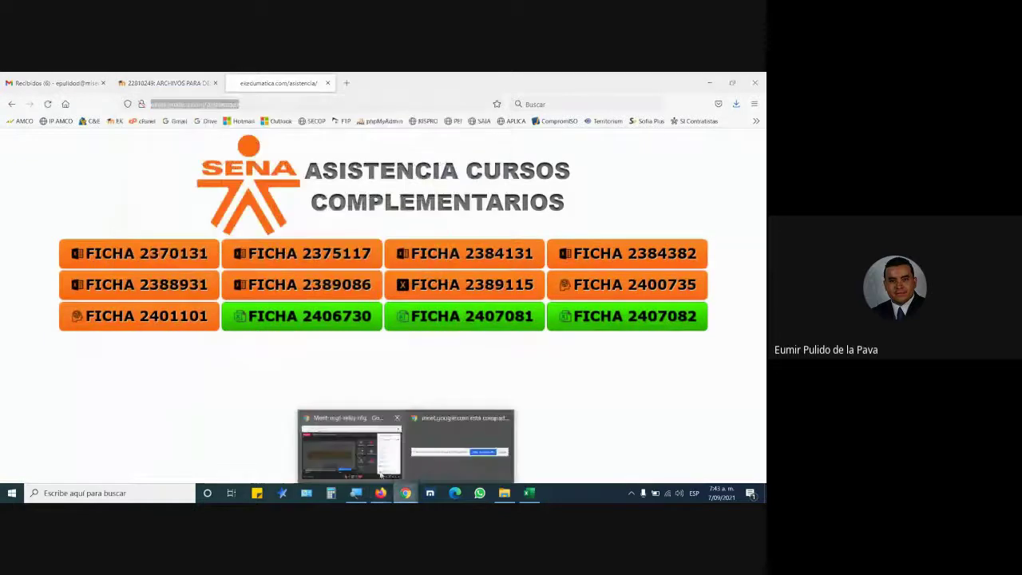
pyautogui.click(456, 435)
pyautogui.click(616, 423)
pyautogui.hotkey('ctrl', 'v')
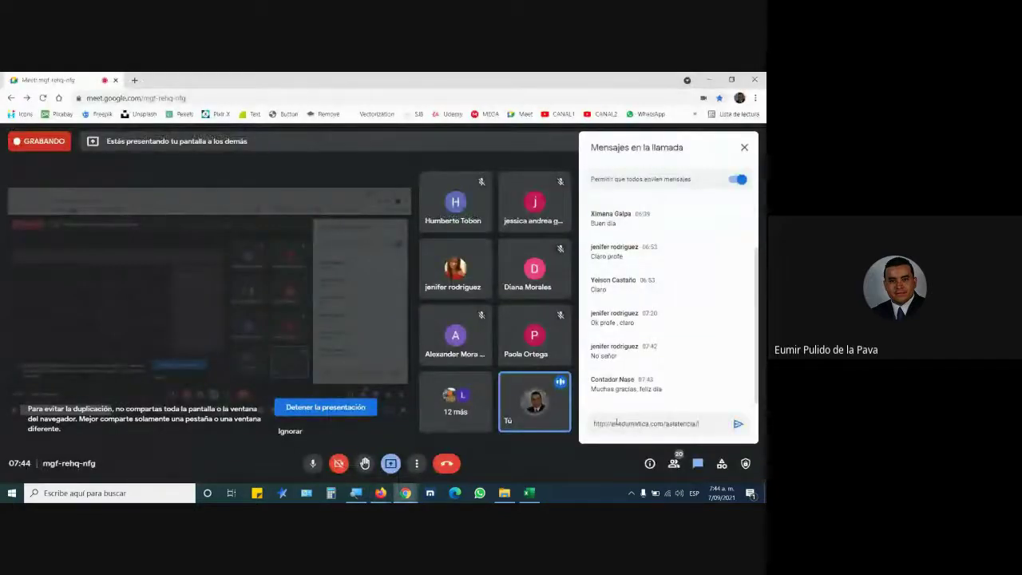
# Step: Send the attendance link in the Meet chat and glance back at the attendance page
pyautogui.press('Return')
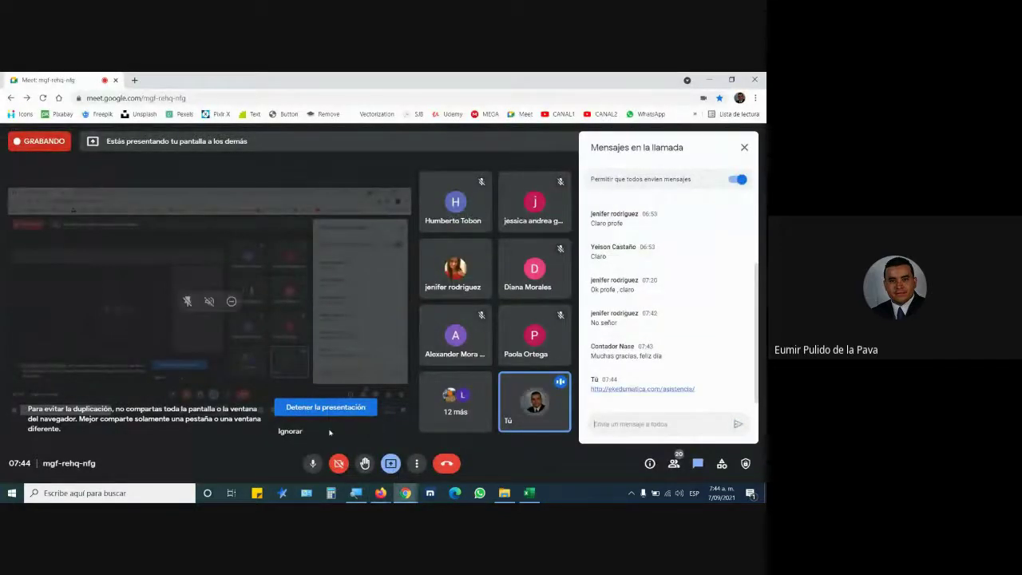
pyautogui.hotkey('alt', 'Tab')
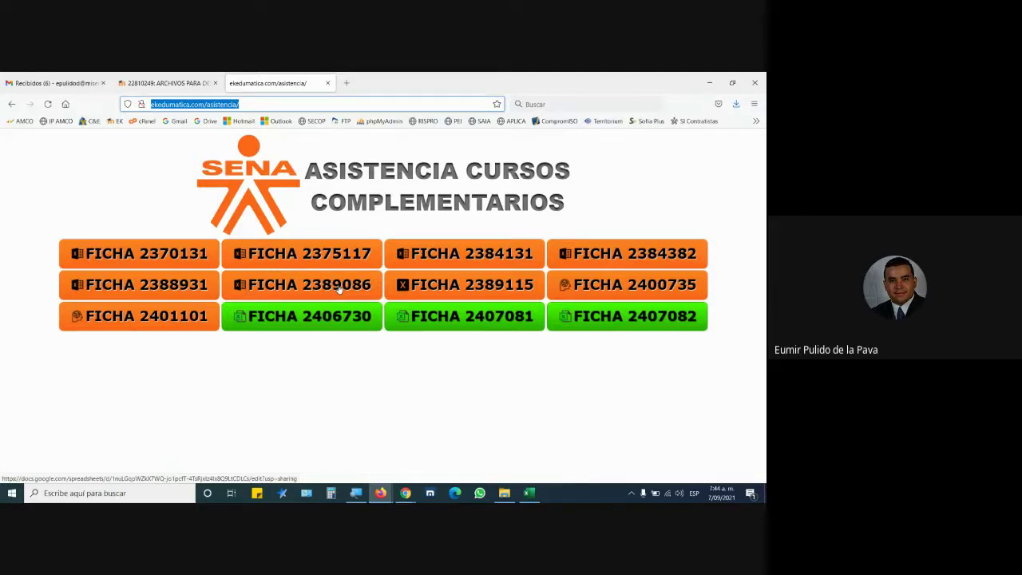
pyautogui.moveTo(405, 493)
pyautogui.click(392, 431)
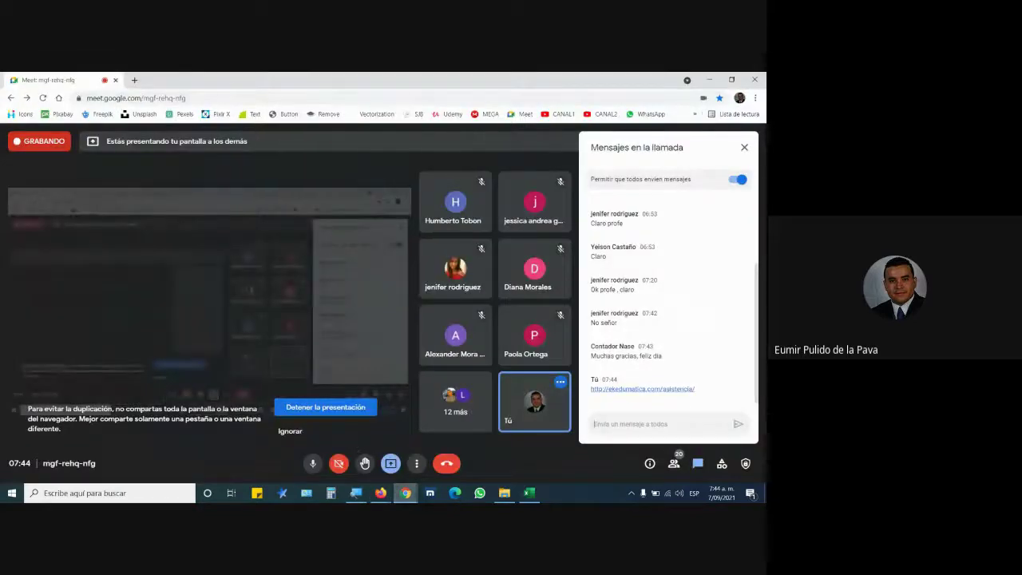
# Step: Choose Detener la grabación to bring up the stop-recording confirmation
pyautogui.click(417, 466)
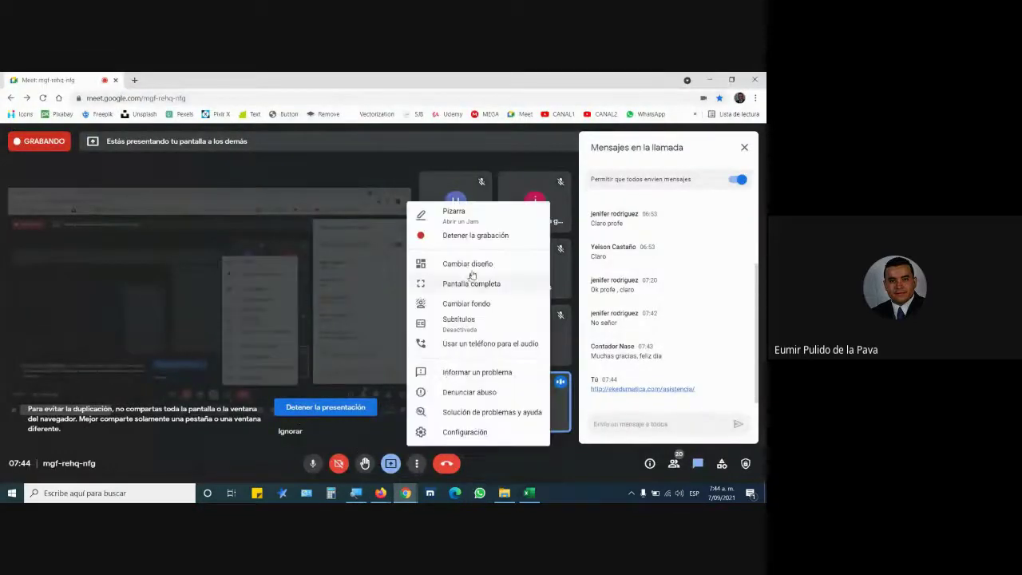
pyautogui.click(477, 235)
pyautogui.click(667, 379)
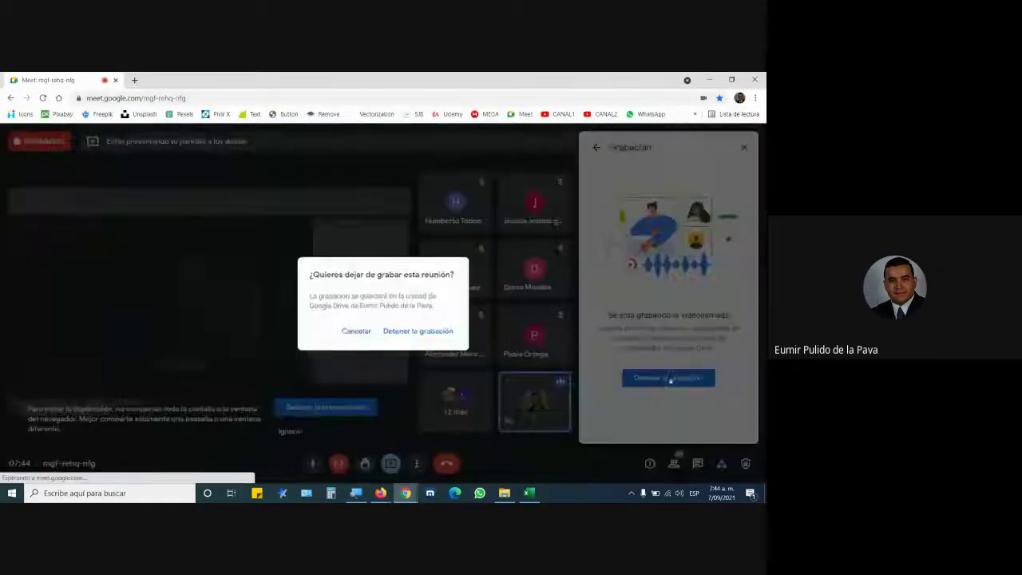